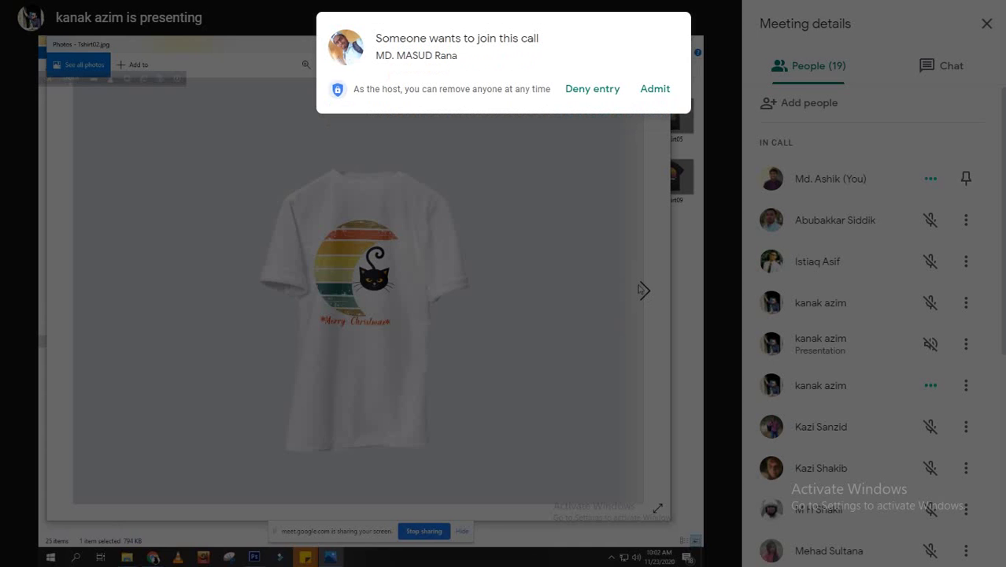
- Admit each participant asking to join the video call
left_click(655, 89)
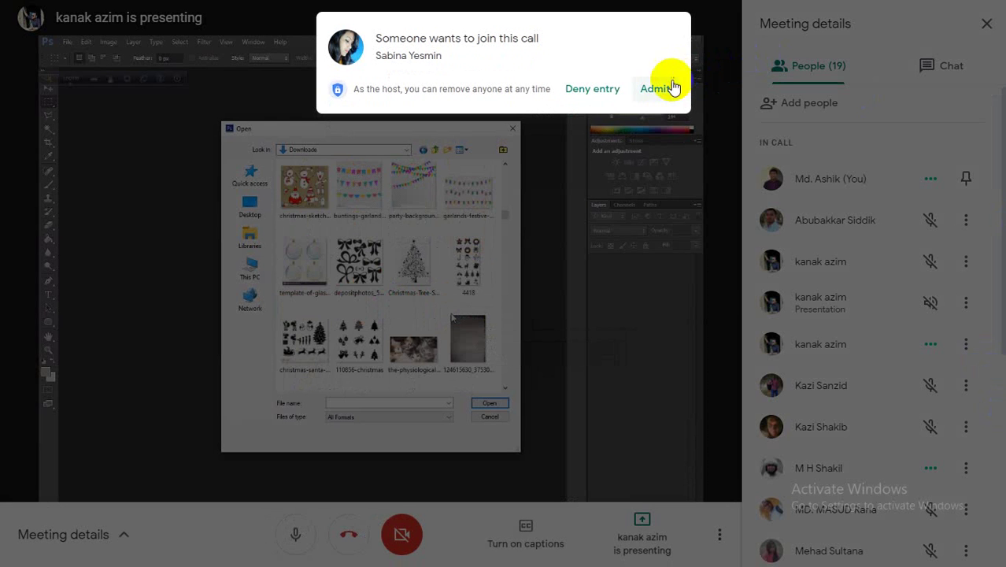
left_click(656, 89)
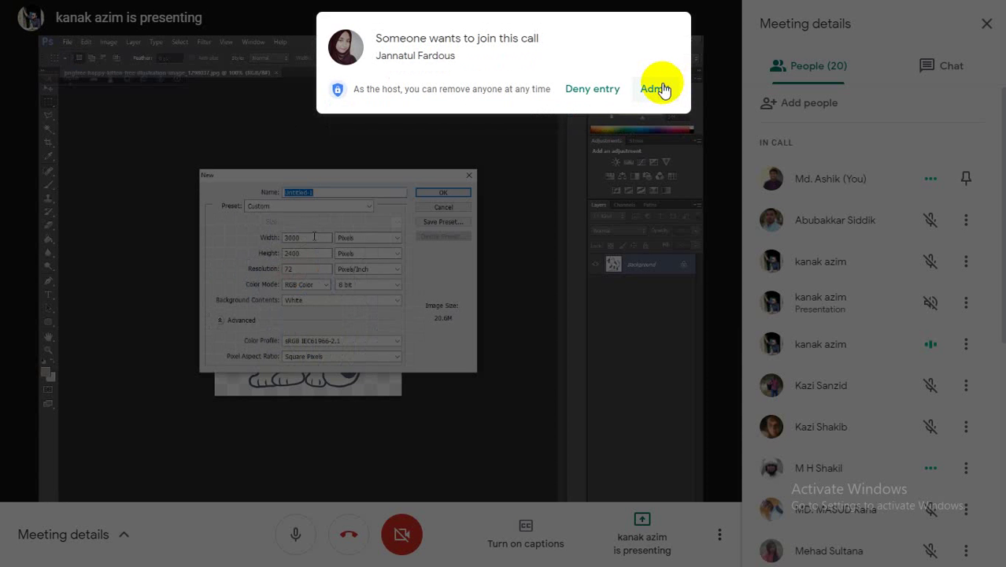
left_click(659, 89)
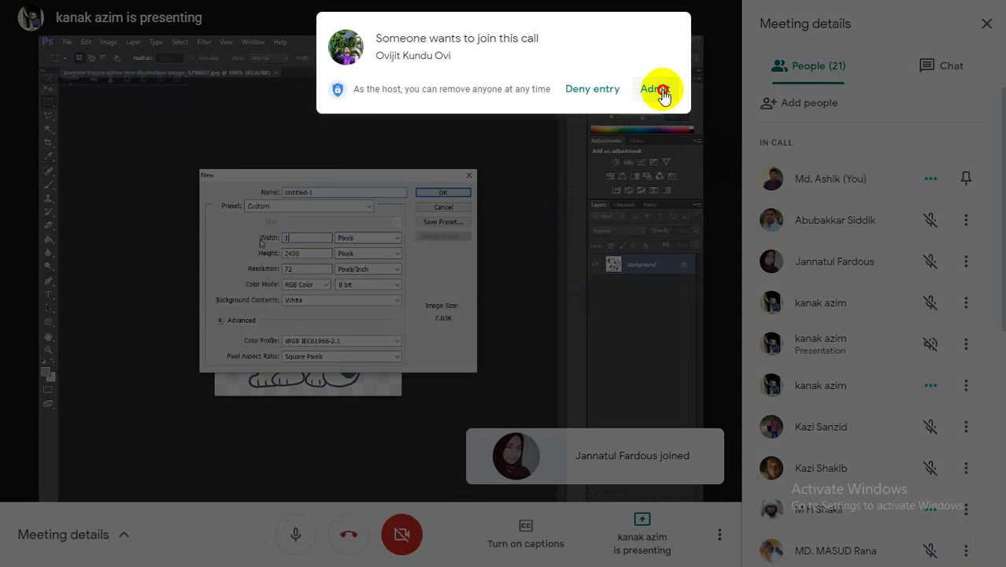
left_click(658, 89)
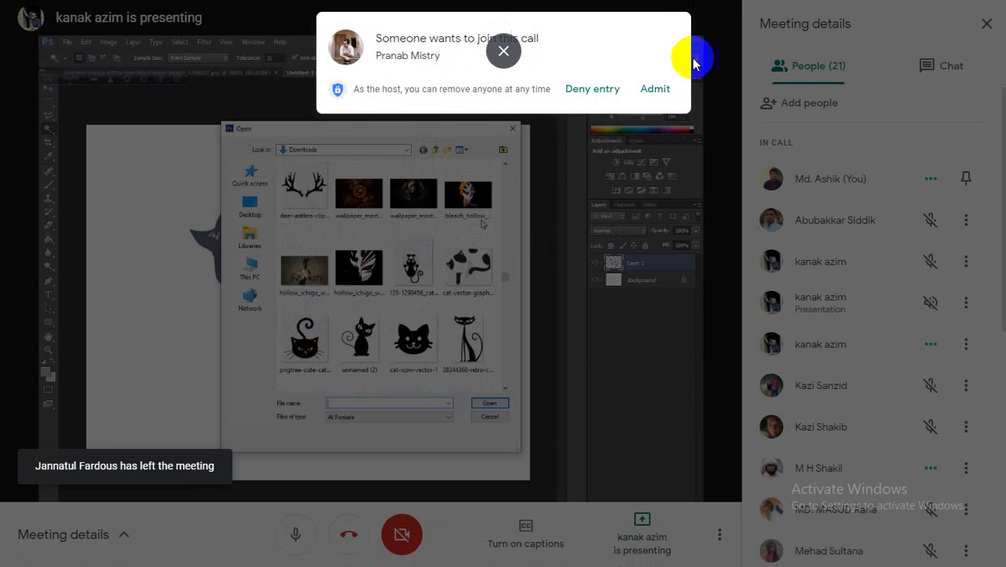
left_click(663, 87)
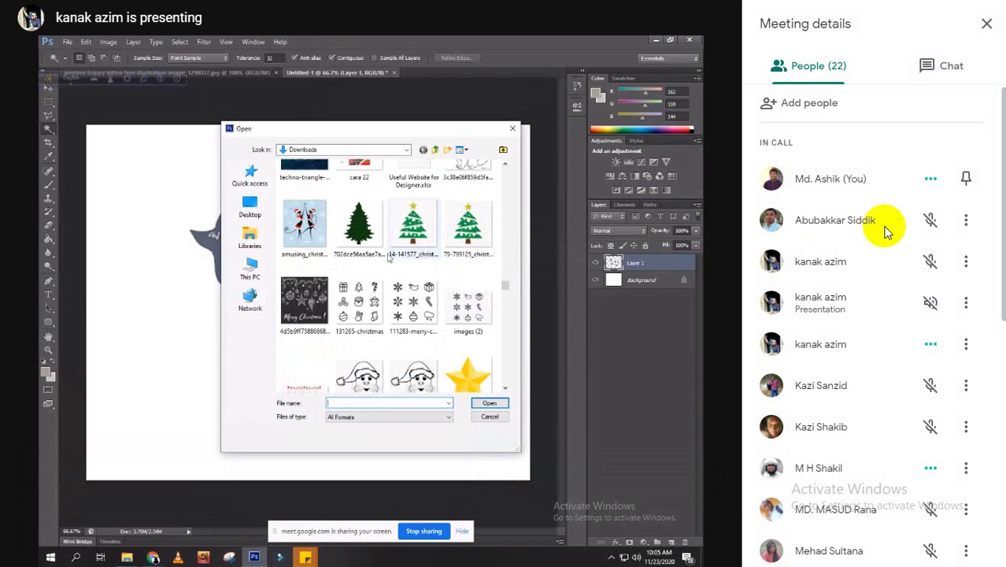
left_click(472, 236)
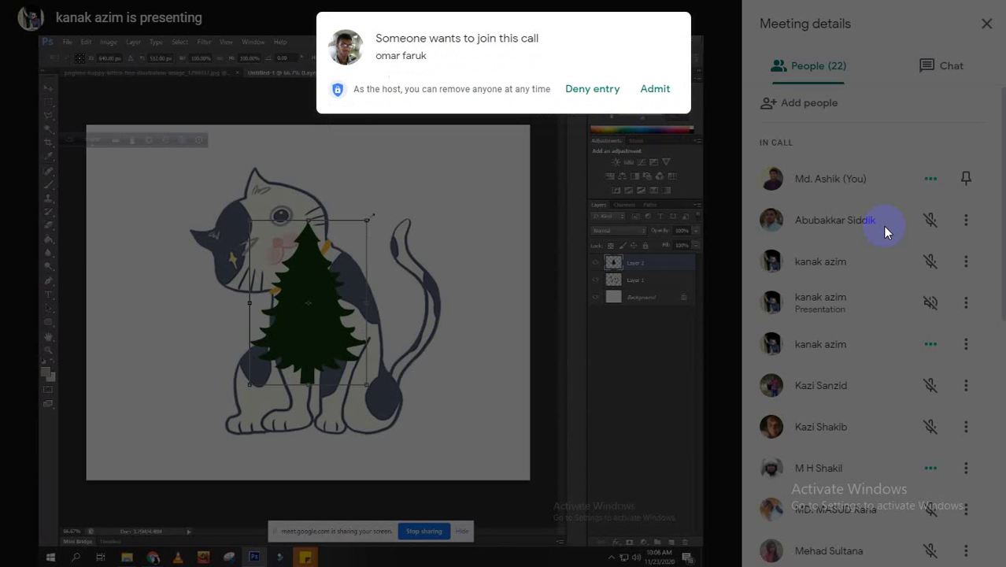
left_click(650, 88)
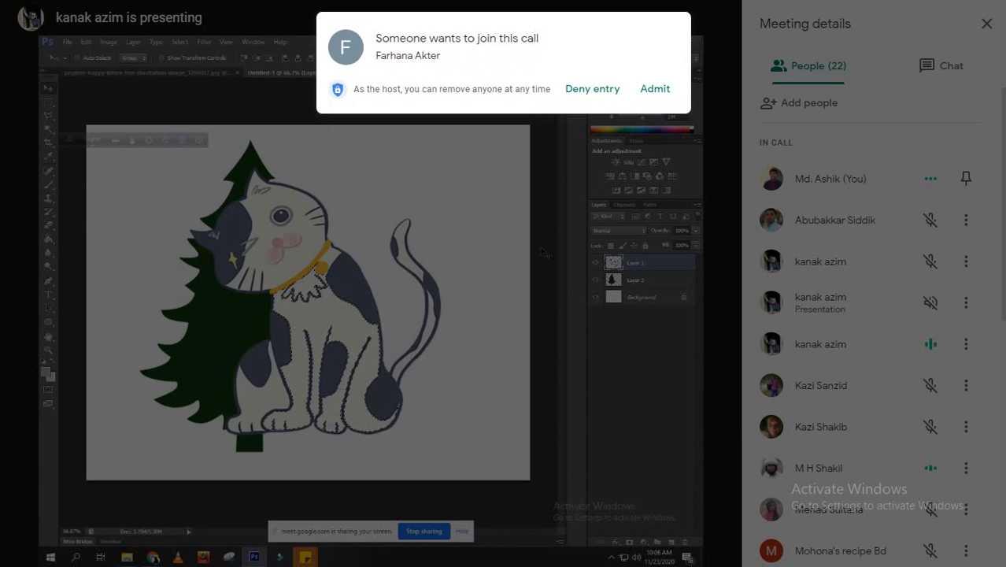
left_click(656, 87)
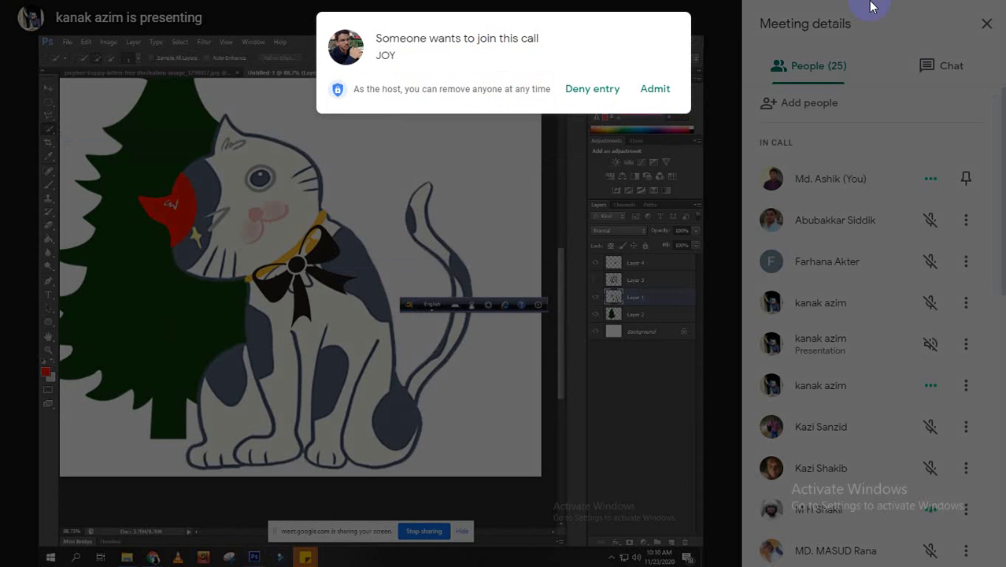
left_click(666, 91)
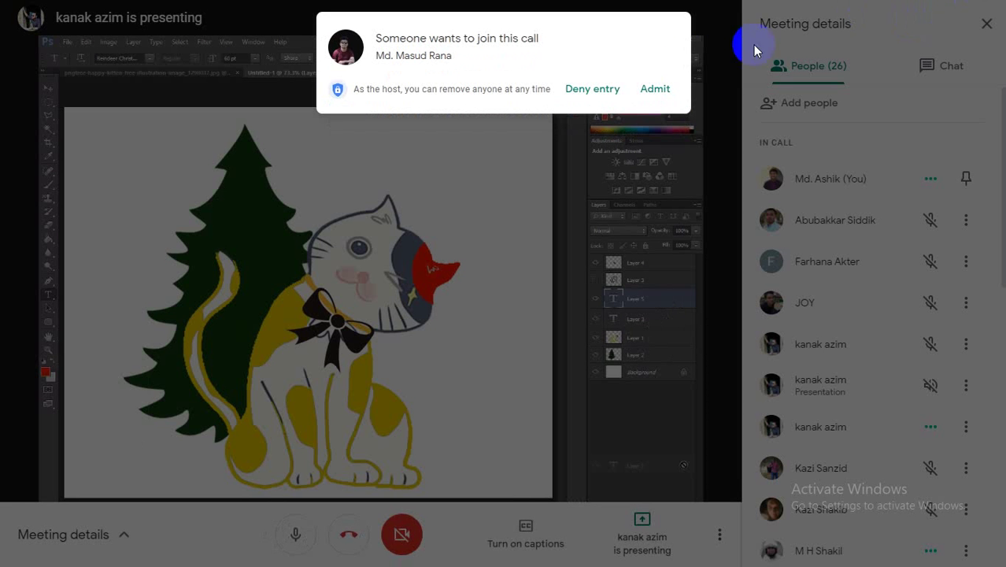
left_click(659, 89)
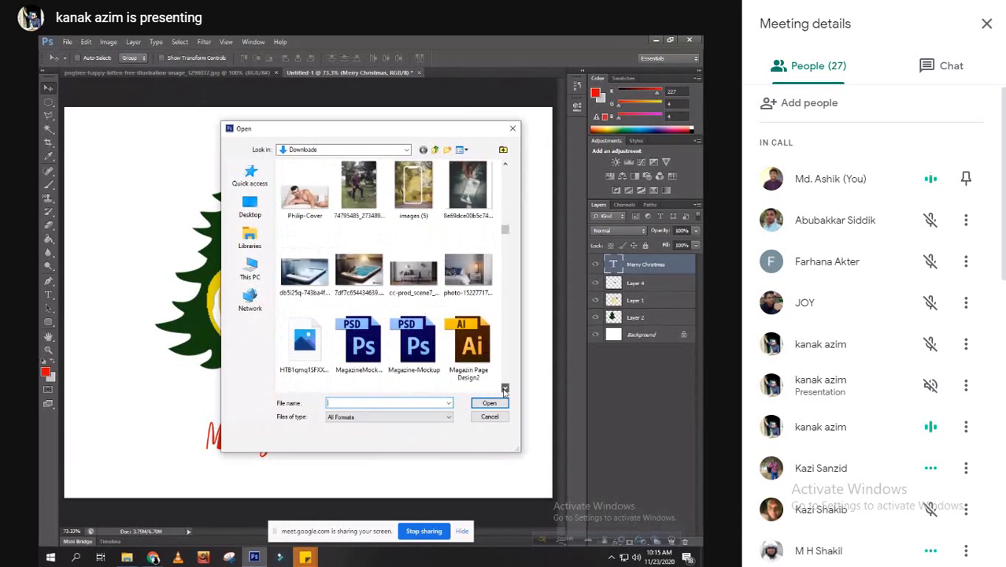
- Open the deer-antlers-clipart-vector PNG image from the Downloads folder
scroll(505, 390, "down", 5)
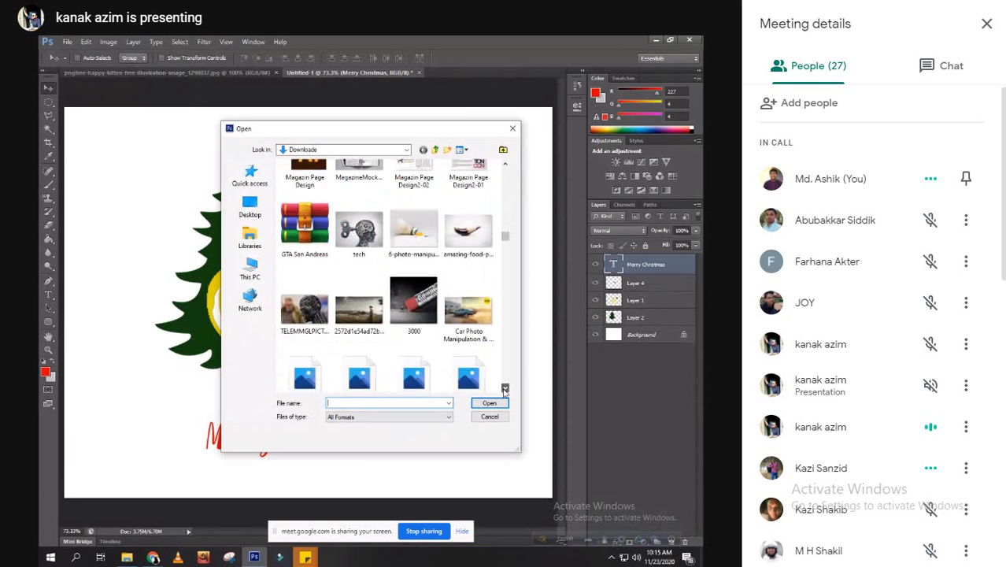
scroll(505, 390, "down", 5)
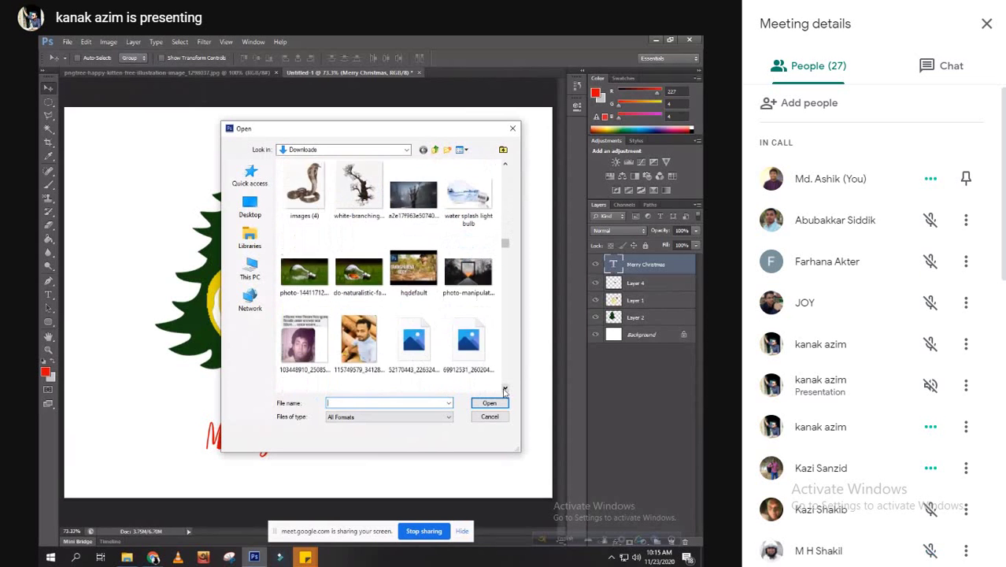
scroll(504, 391, "down", 5)
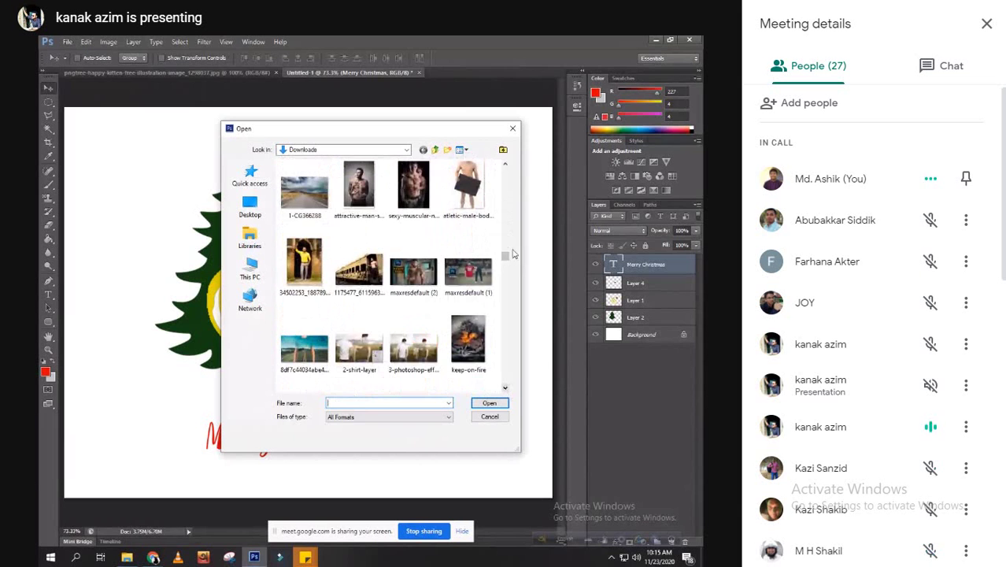
scroll(508, 265, "down", 5)
left_click_drag(508, 264, 509, 274)
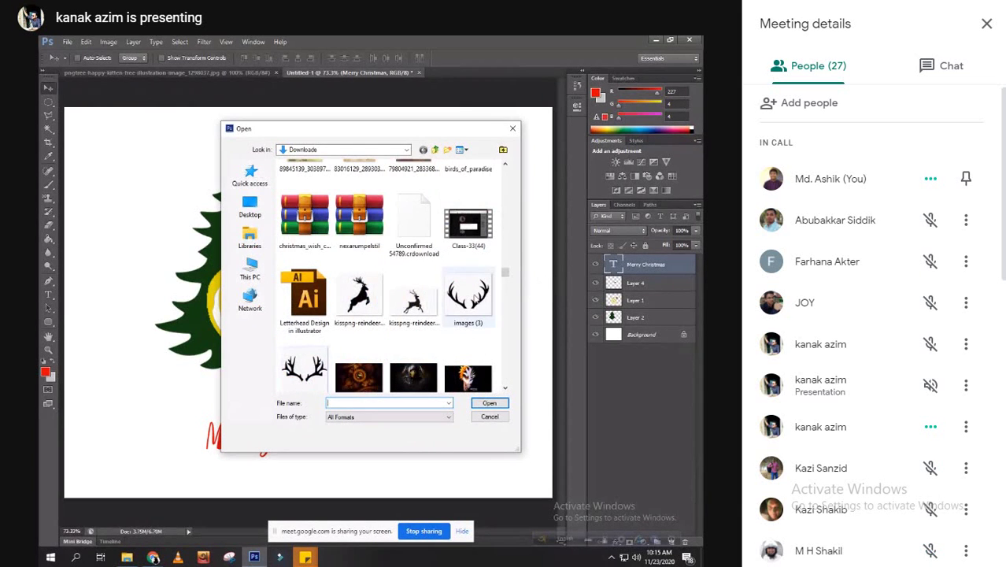
left_click(303, 369)
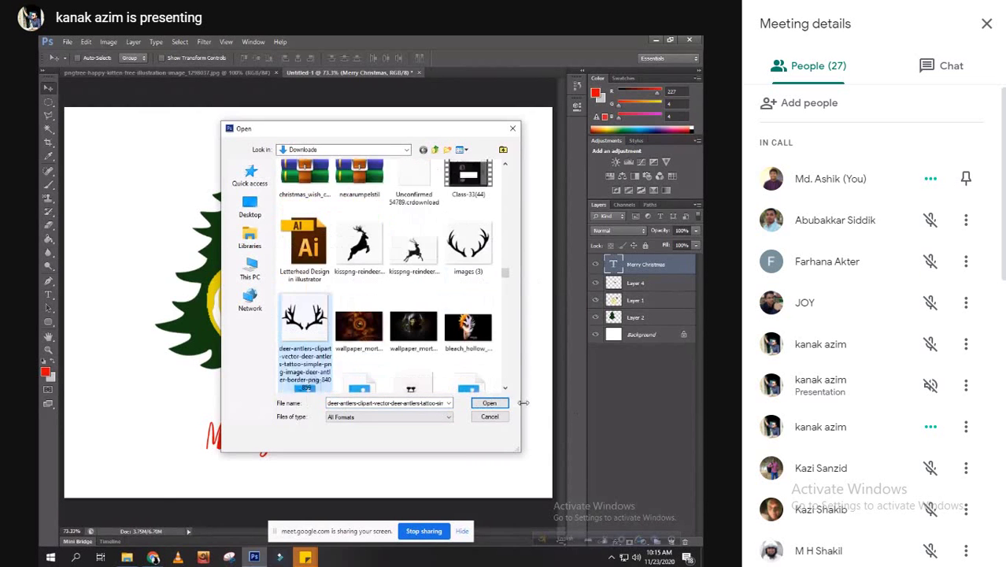
key("Return")
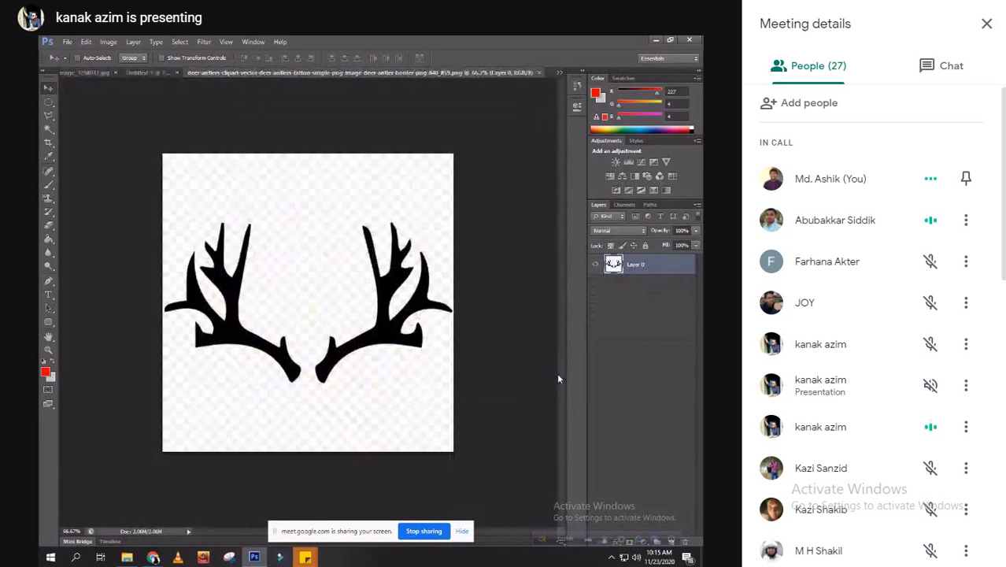
- Copy the entire antlers image and paste it into the Untitled-1 Christmas cat design
key("ctrl+a")
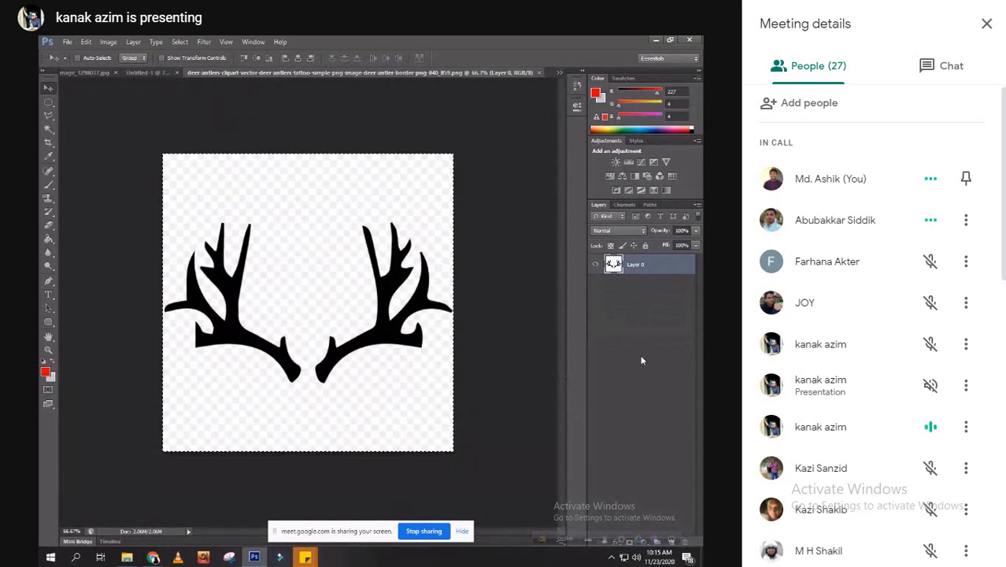
left_click(138, 72)
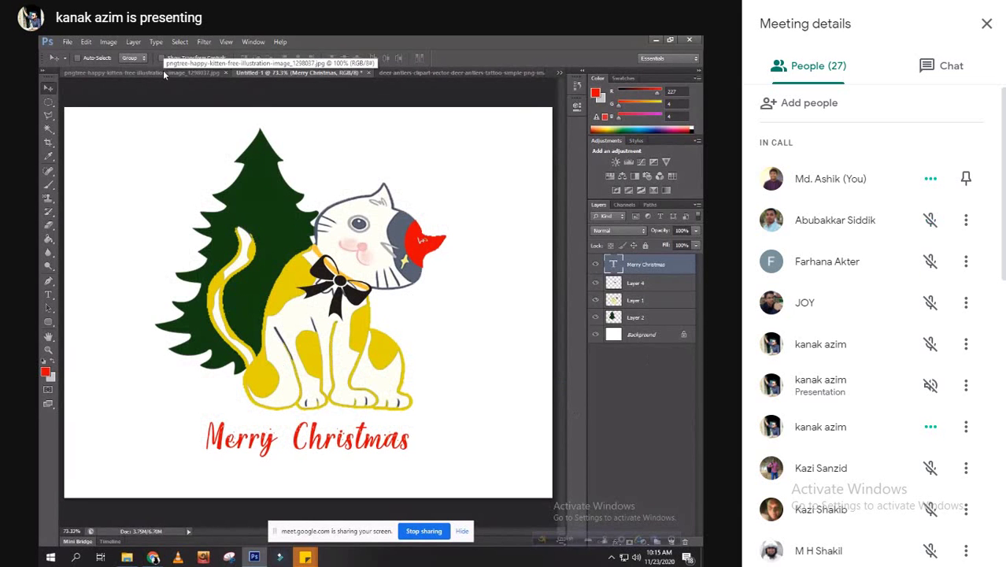
key("ctrl+v")
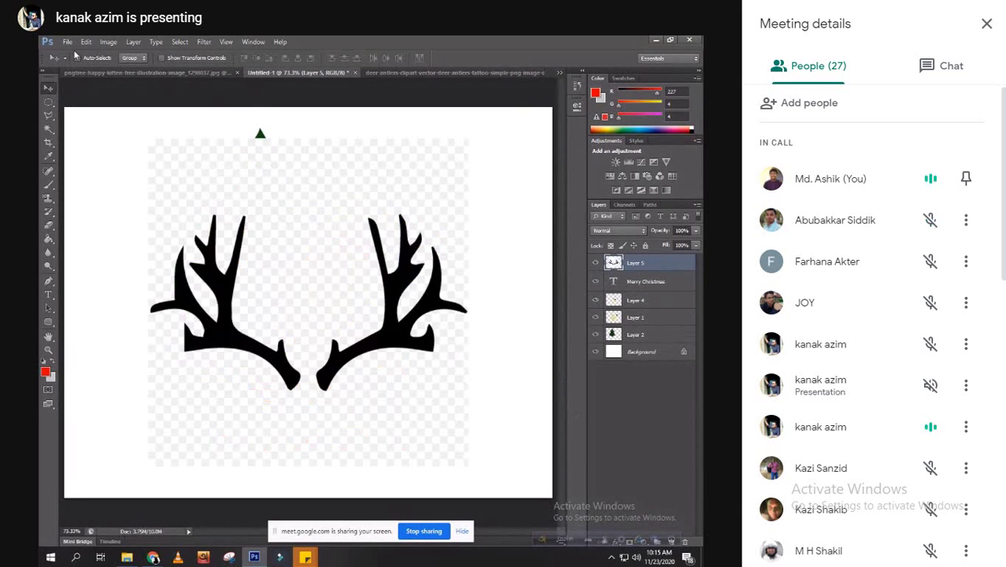
- Select the checkered background around the pasted antlers with the Magic Wand and remove it
left_click(48, 129)
left_click(322, 241)
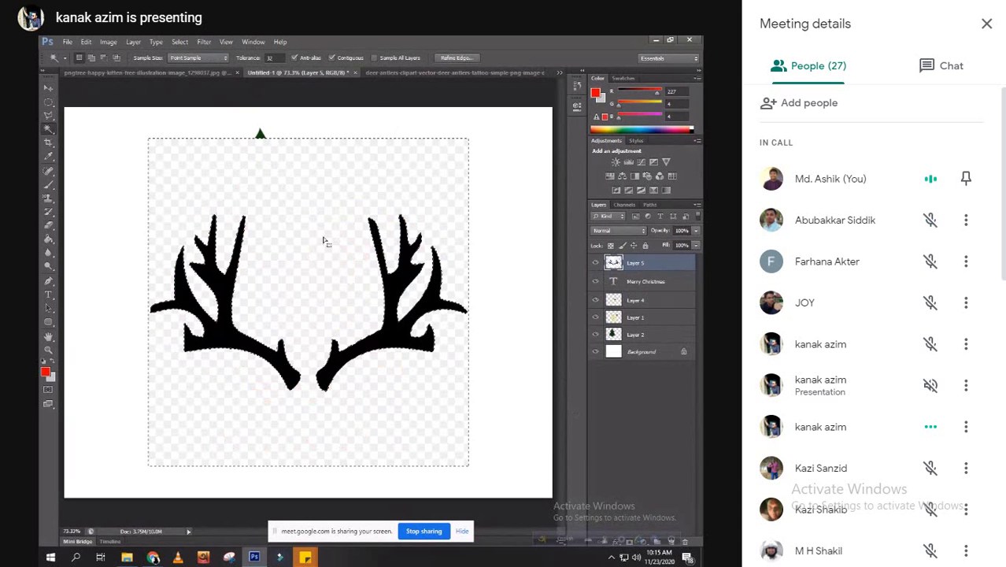
key("ctrl+x")
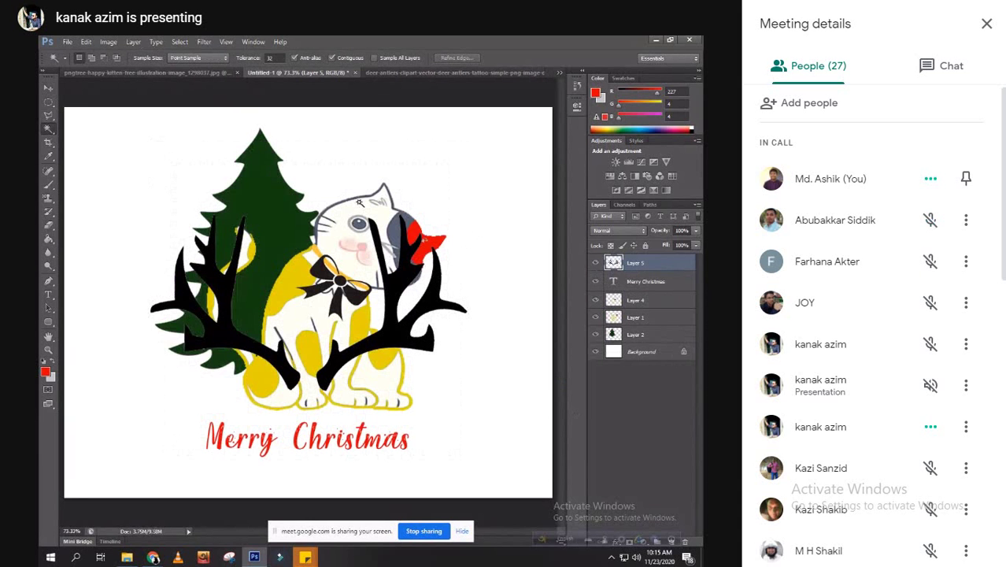
- Separate the left antler onto its own layer by cutting it out with a rectangular marquee selection and pasting it back
left_click(50, 103)
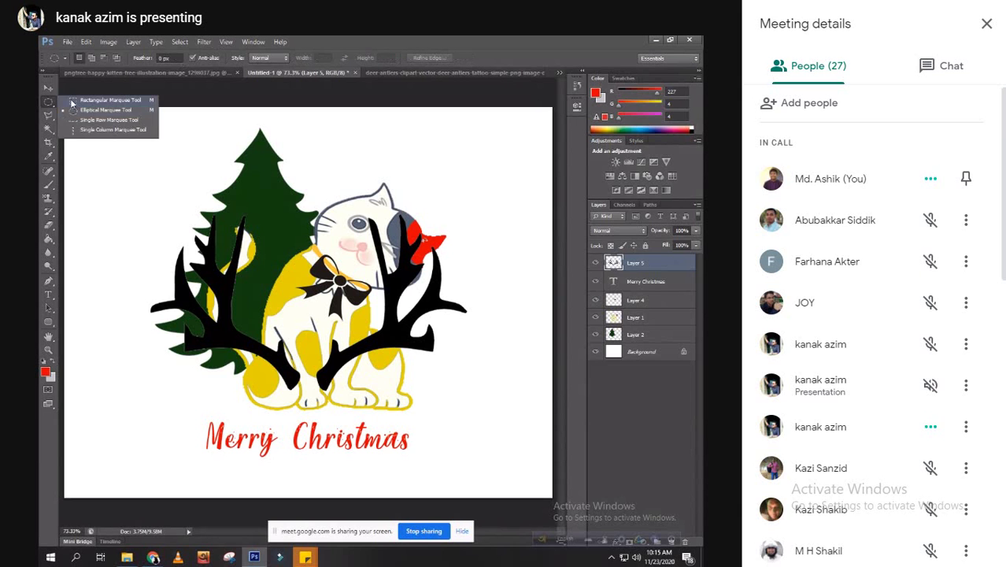
left_click(73, 102)
left_click_drag(98, 195, 304, 410)
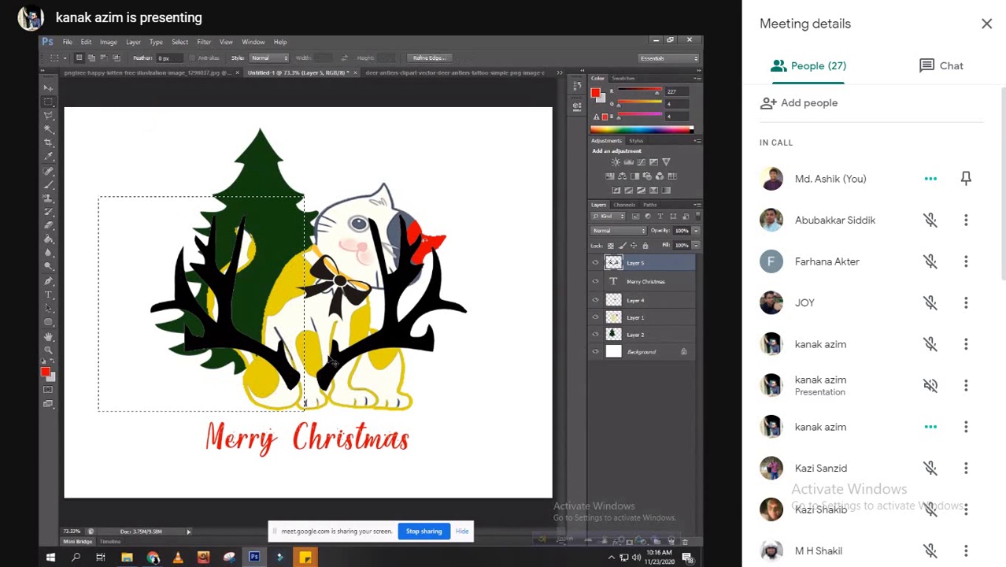
key("Delete")
key("ctrl+d")
key("ctrl+v")
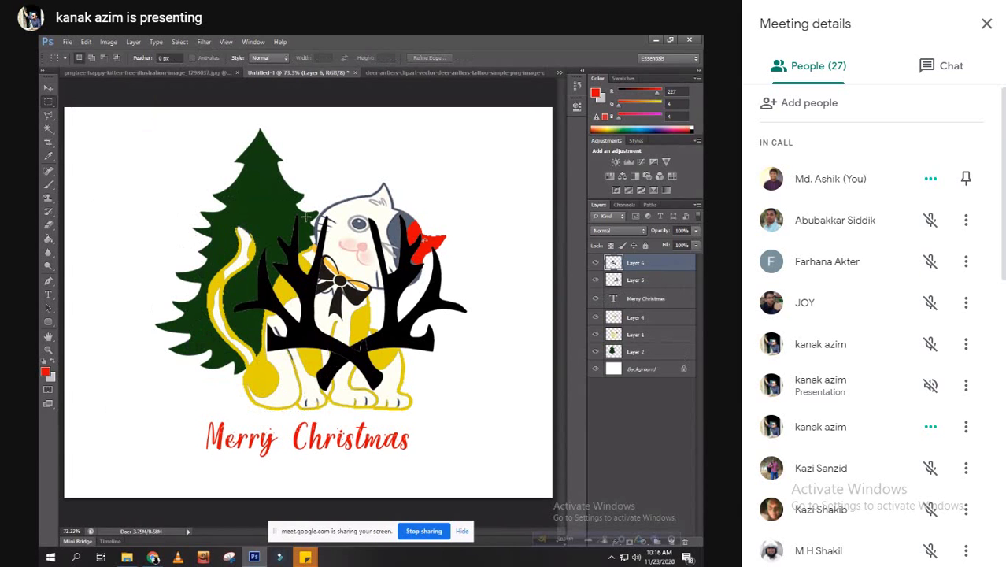
- Move the separated antler to the lower left of the design and scale it down to a small ornament beside the Merry Christmas text
left_click(49, 88)
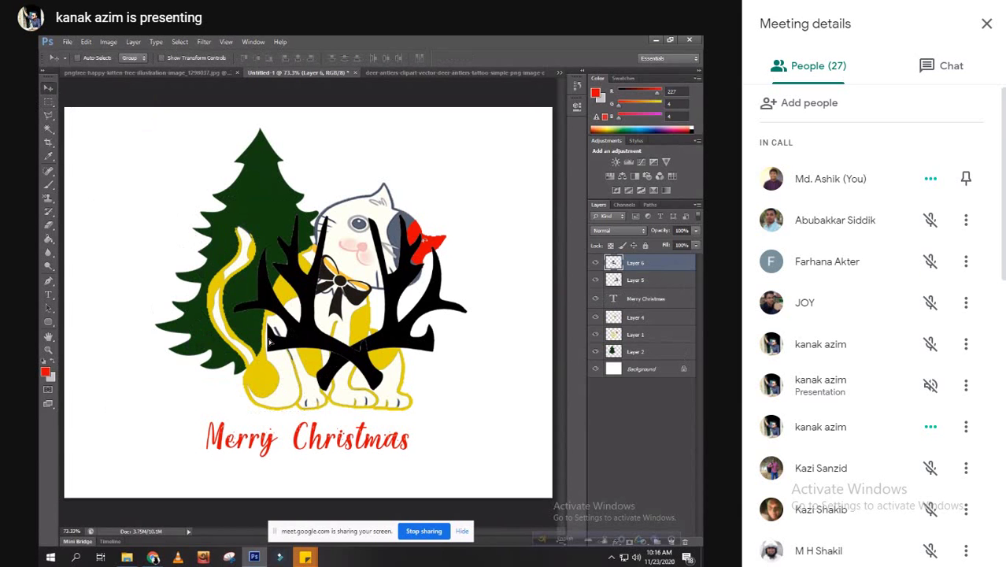
left_click_drag(291, 334, 142, 389)
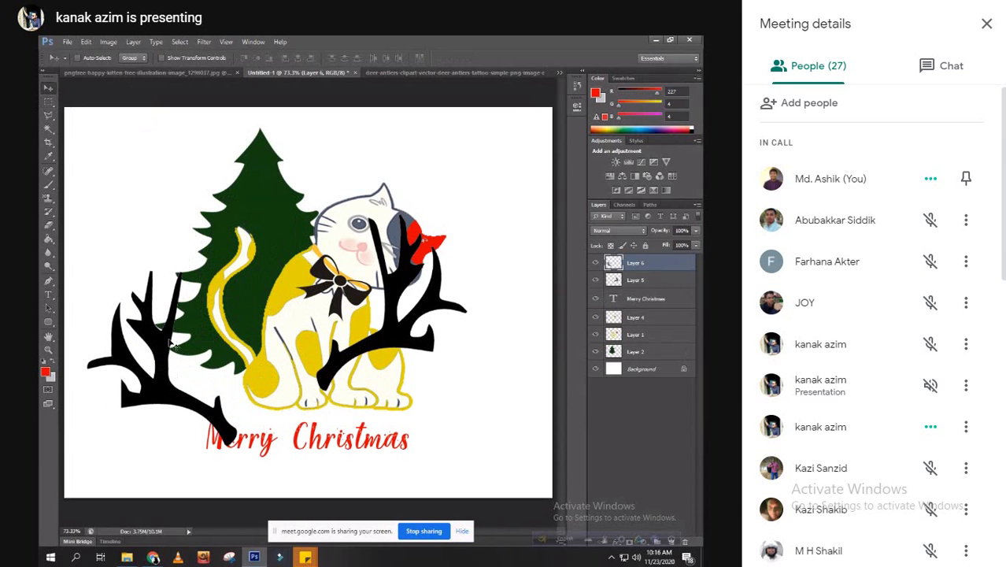
key("ctrl+t")
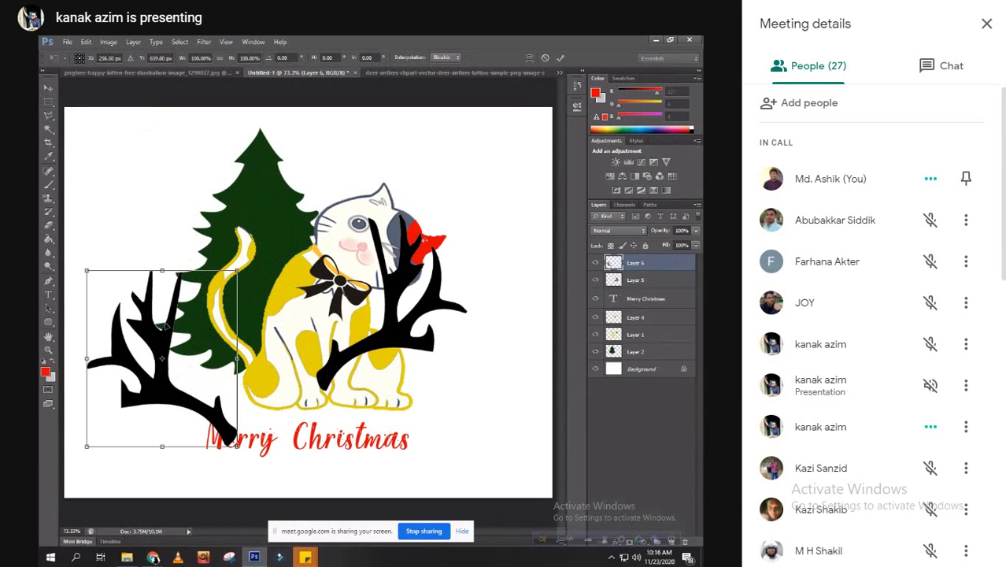
left_click_drag(87, 273, 197, 410)
key("Return")
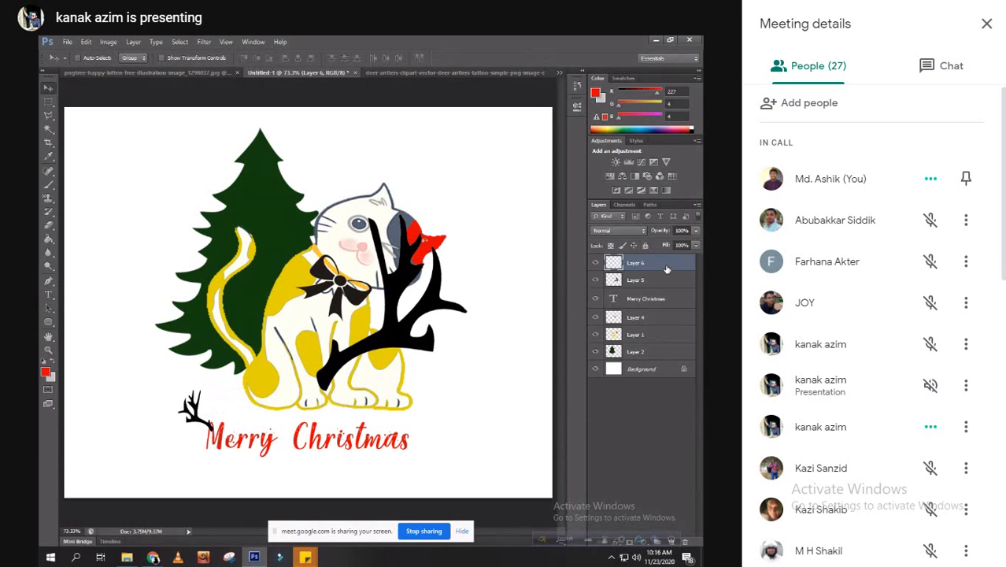
- Place the small antler's layer directly below the Merry Christmas text layer and hide Layer 5 with the remaining large antler
left_click_drag(666, 268, 666, 311)
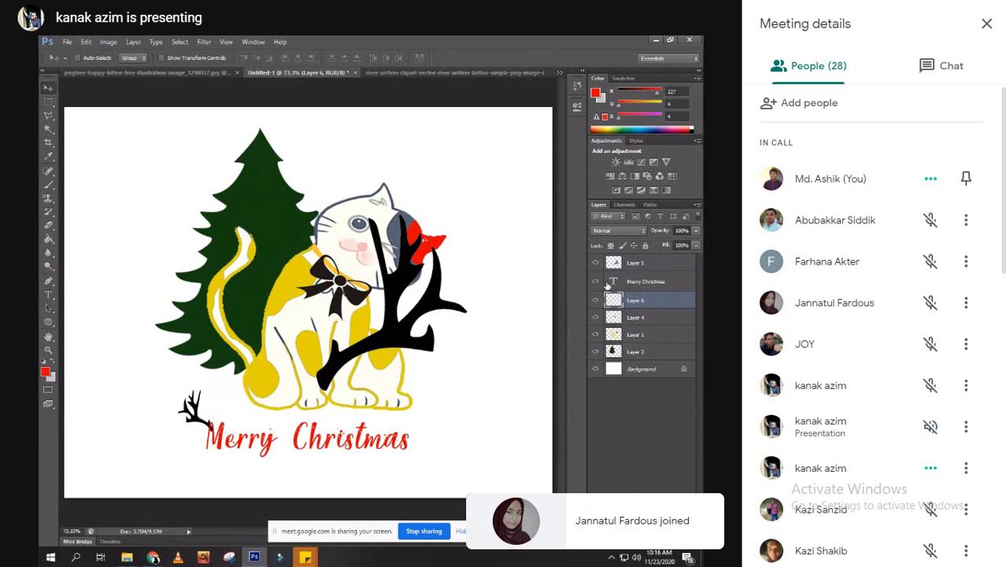
left_click(595, 262)
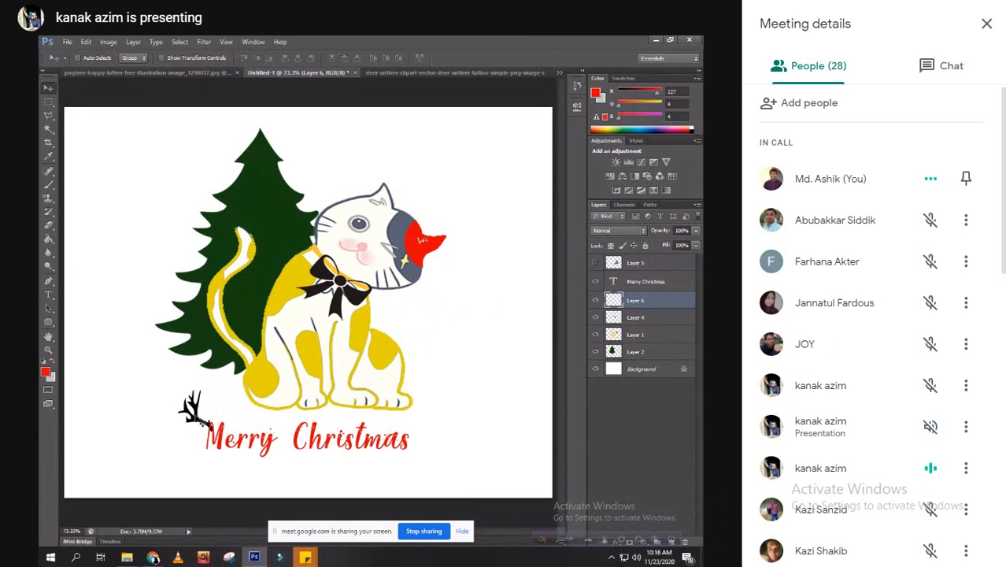
- Adjust the small antler at the start of the Merry Christmas text and place a horizontally flipped duplicate at the text's end
left_click_drag(207, 424, 196, 400)
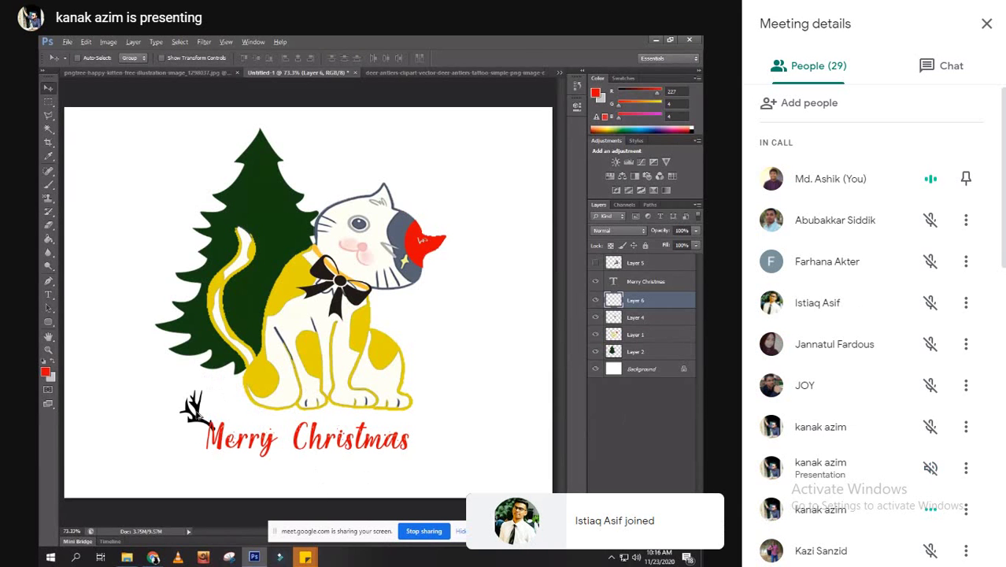
left_click_drag(196, 403, 394, 400, "alt")
key("ctrl+t")
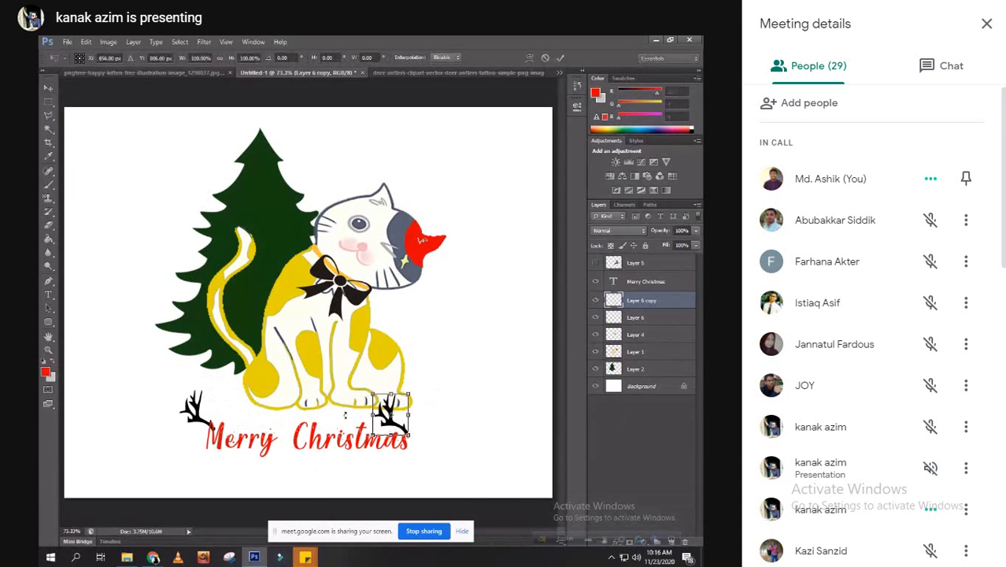
right_click(391, 409)
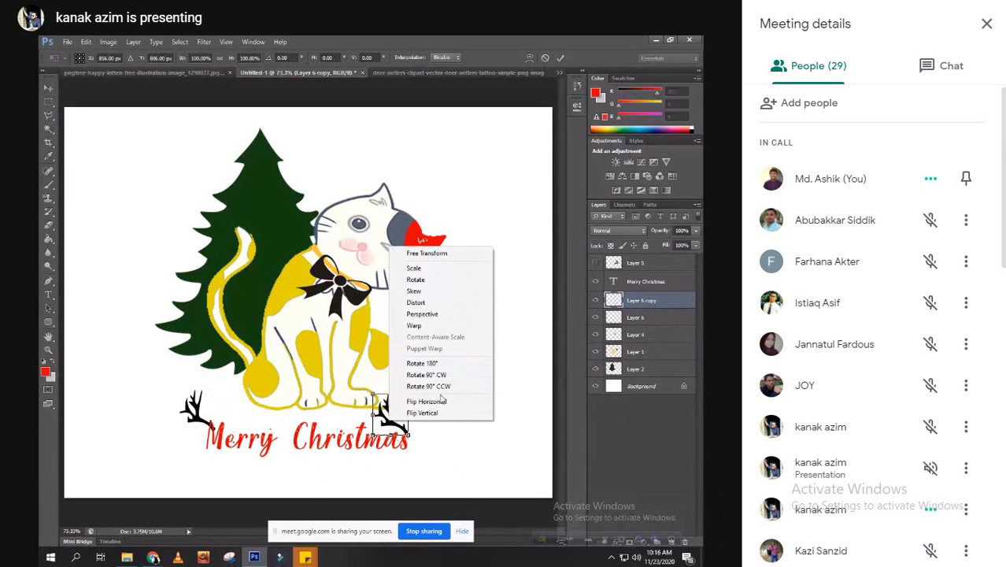
left_click(437, 401)
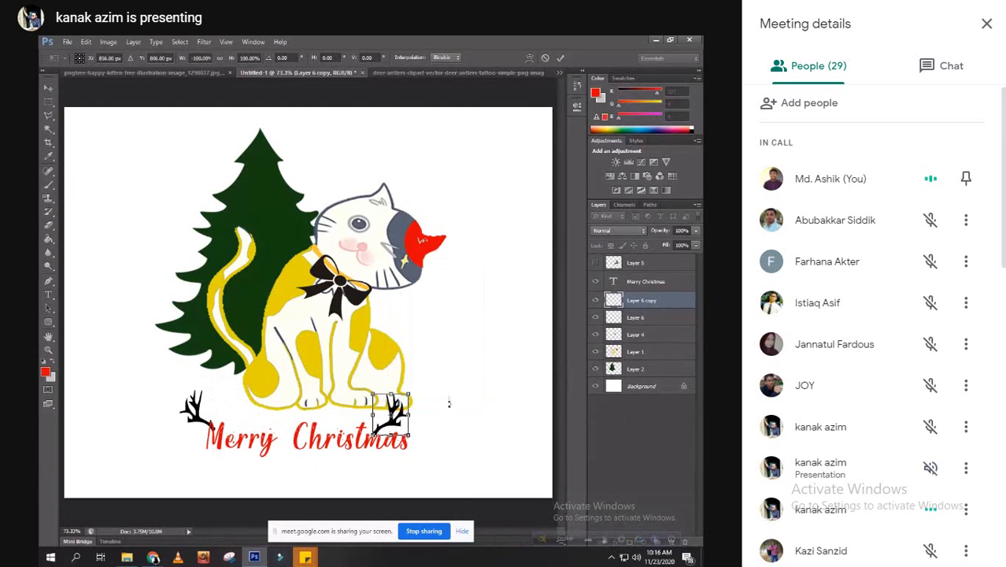
key("Return")
left_click_drag(399, 426, 425, 417)
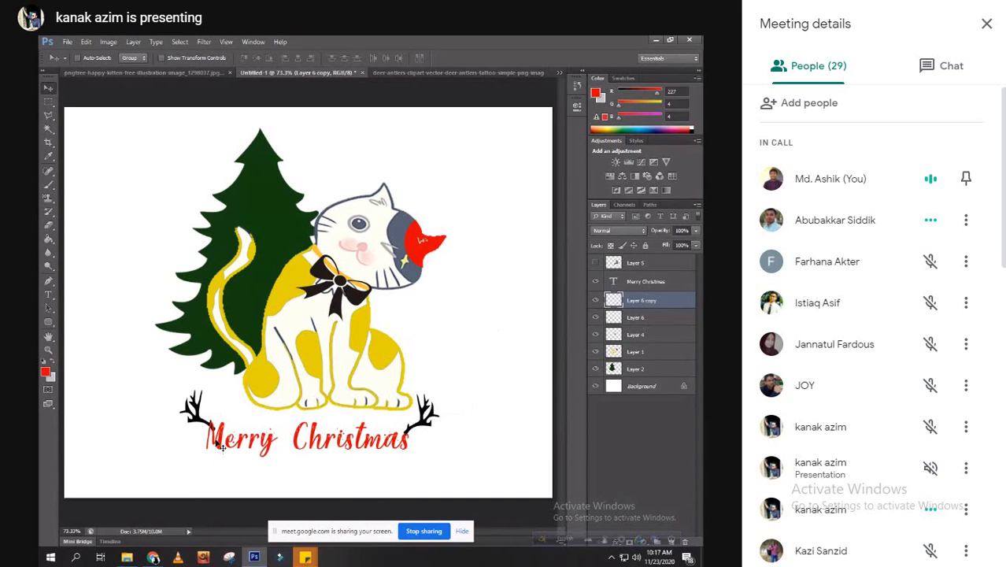
- Examine how the antlers meet the Merry Christmas text and select Layer 4
left_click_drag(199, 426, 191, 422)
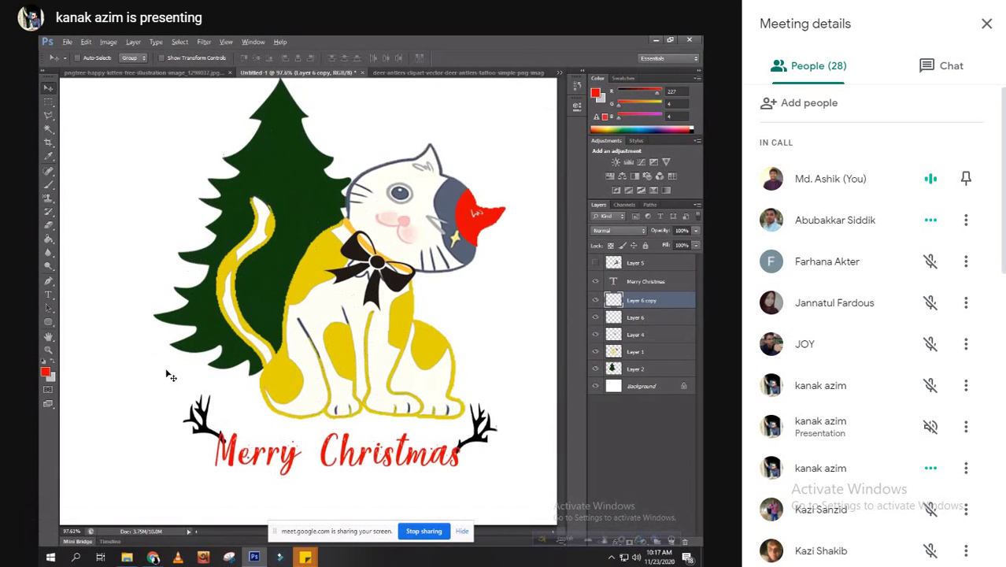
left_click_drag(173, 374, 213, 240)
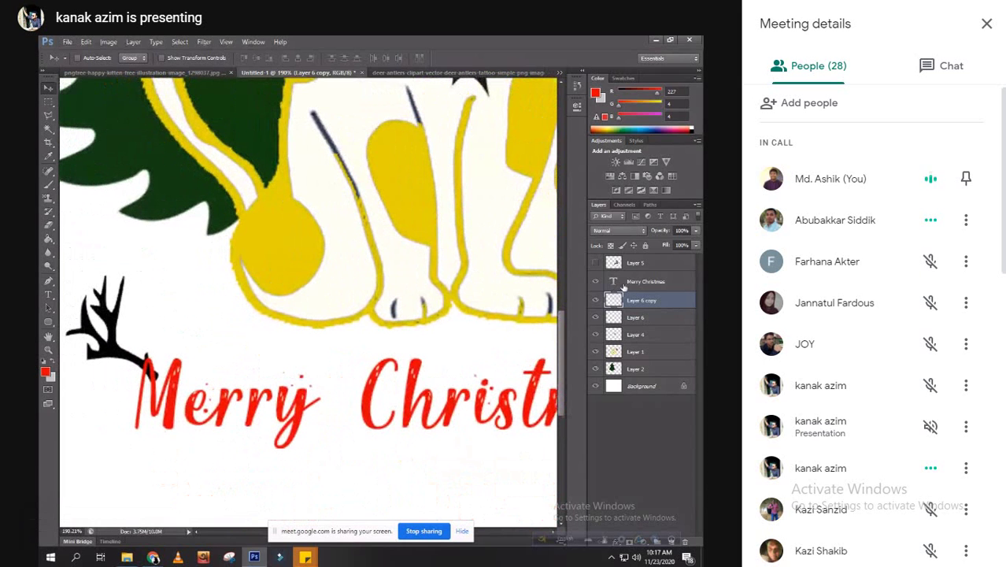
left_click(635, 336)
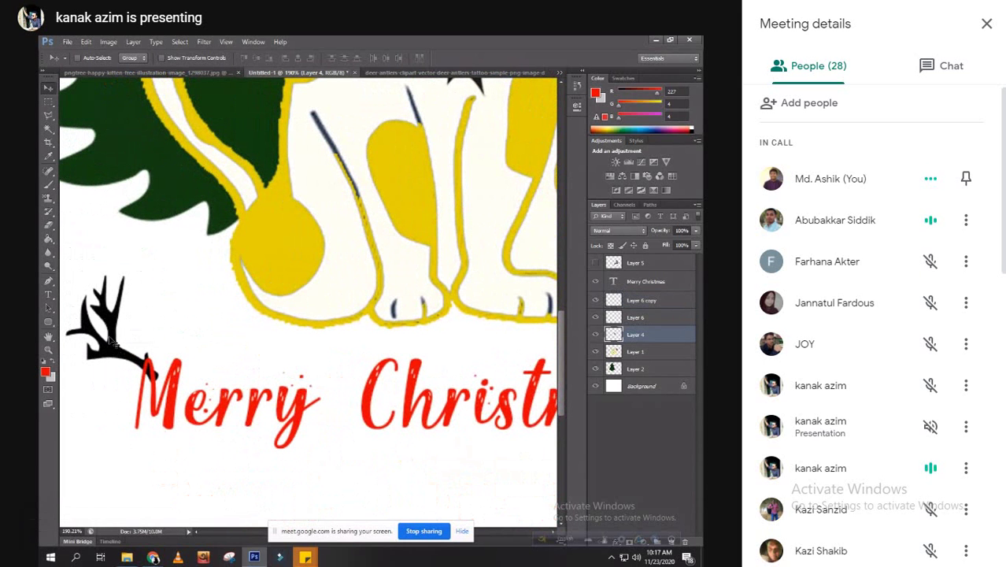
scroll(218, 292, "down", 1)
scroll(218, 292, "down", 5)
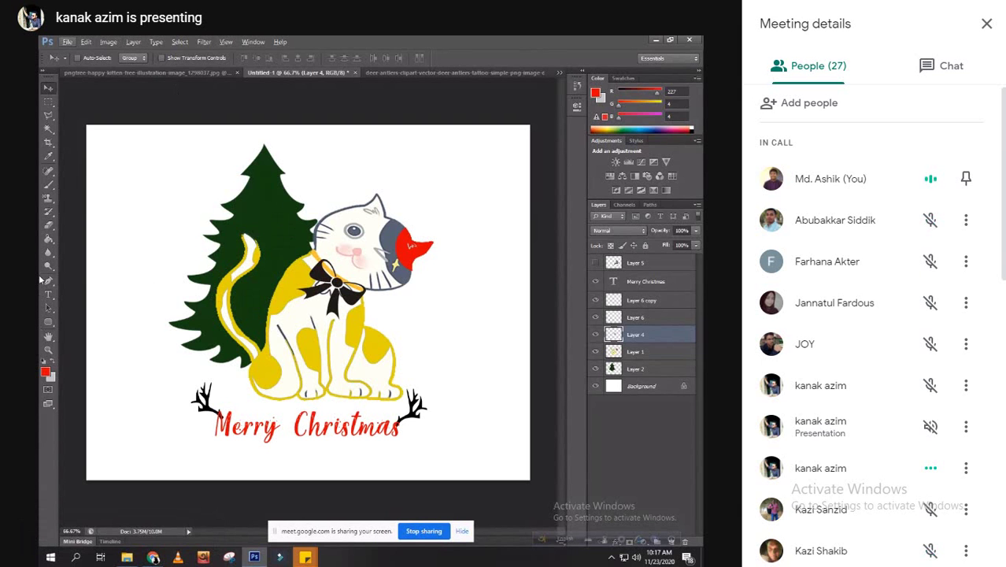
- Review the Save for Web export settings for the Christmas cat design and close them
left_click(66, 43)
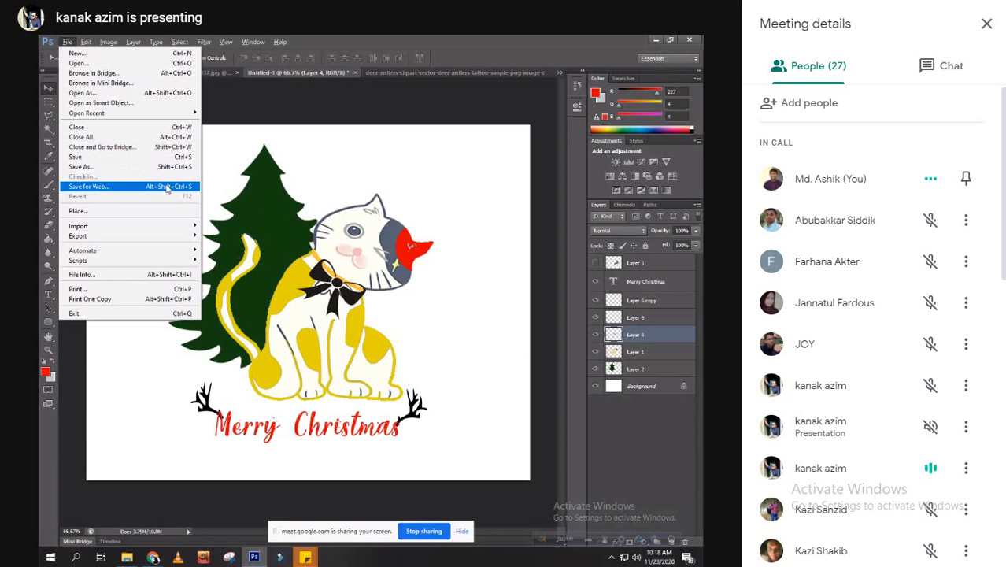
left_click(116, 189)
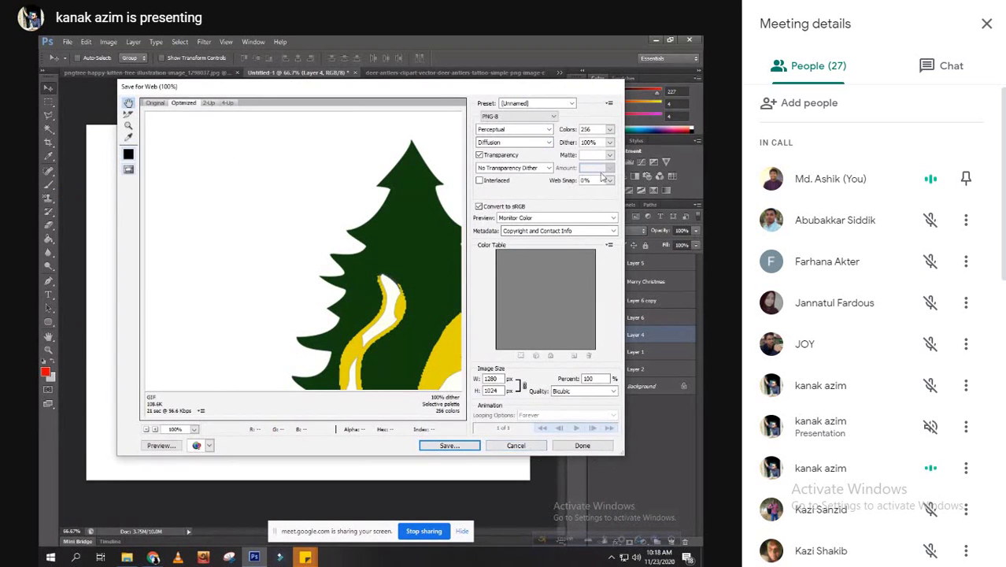
left_click(555, 446)
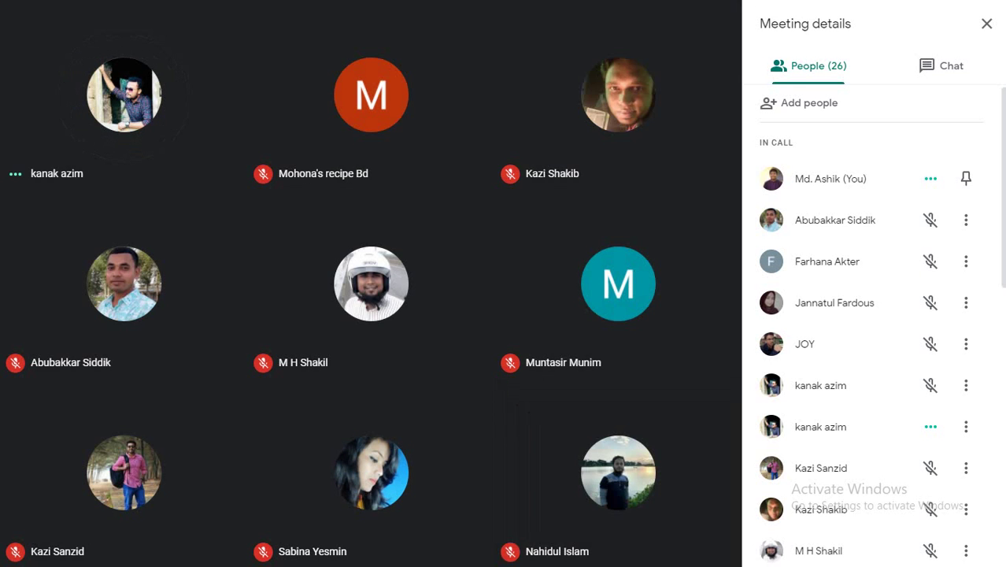
- Leave the full-screen view of the Google Meet call and present the entire screen to the participants
left_click(504, 46)
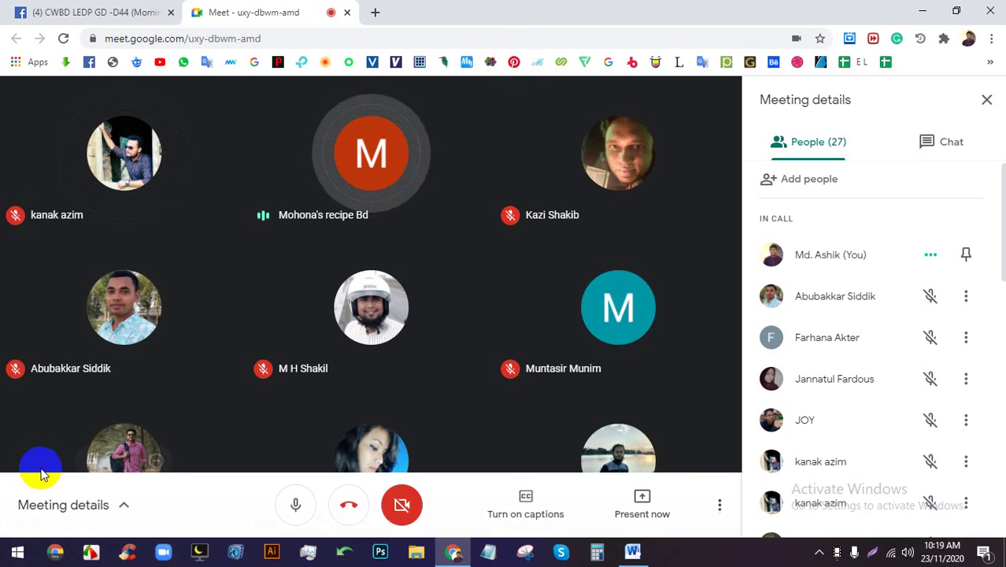
left_click(644, 515)
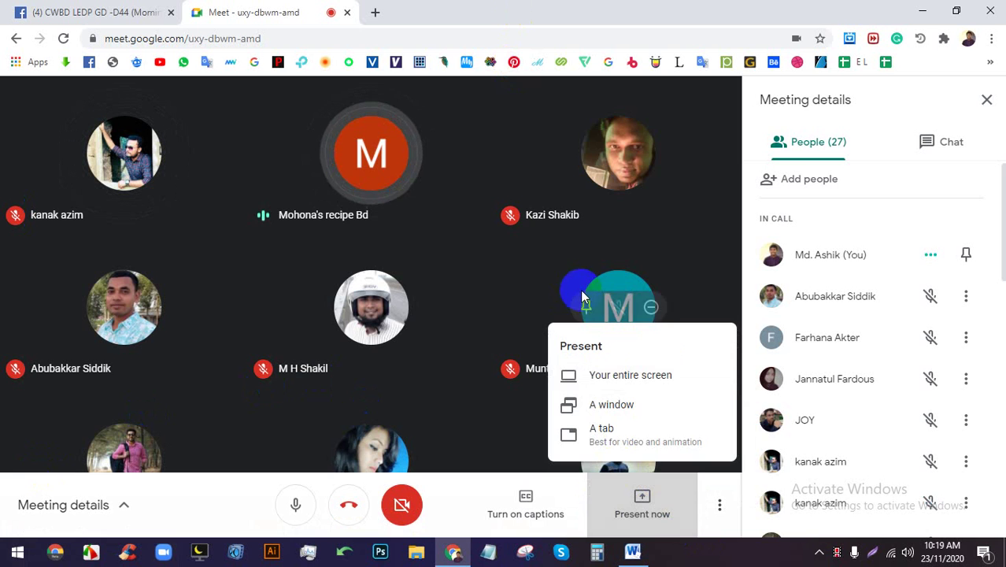
left_click(644, 368)
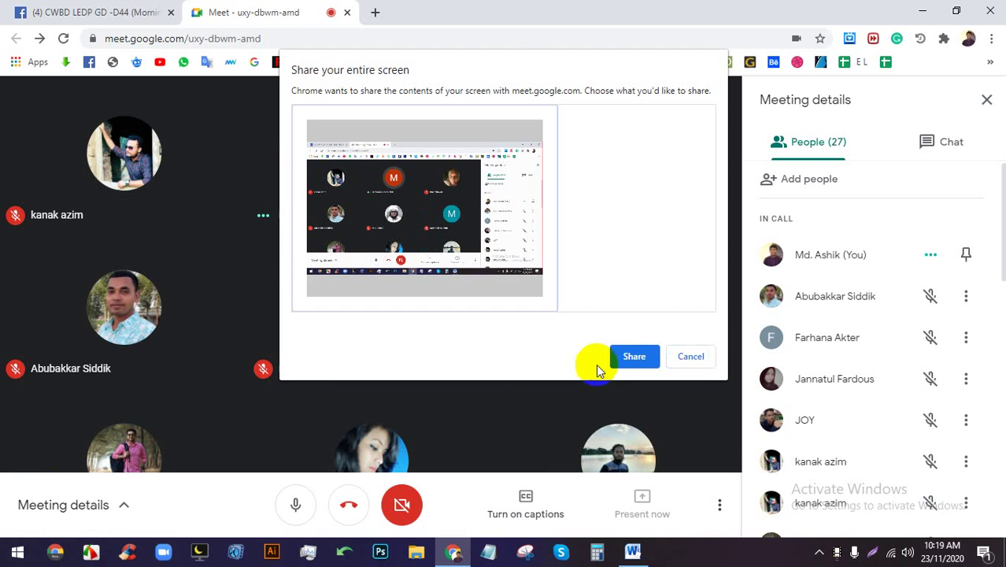
left_click(634, 358)
left_click(643, 515)
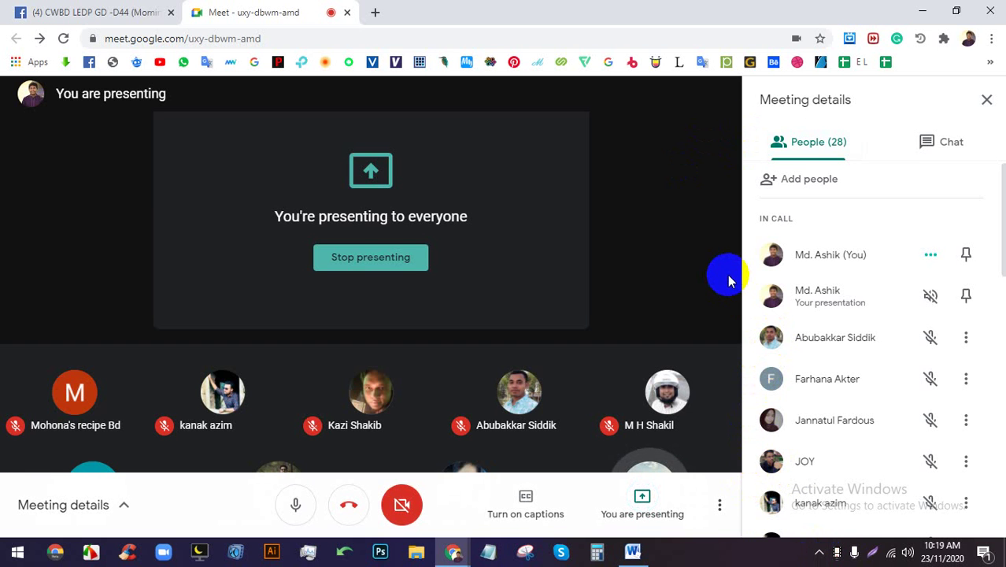
- Switch to the CWBD LEDP GD -D44 (Morning) Facebook group, close the post pop-up and reload the group page
left_click(87, 12)
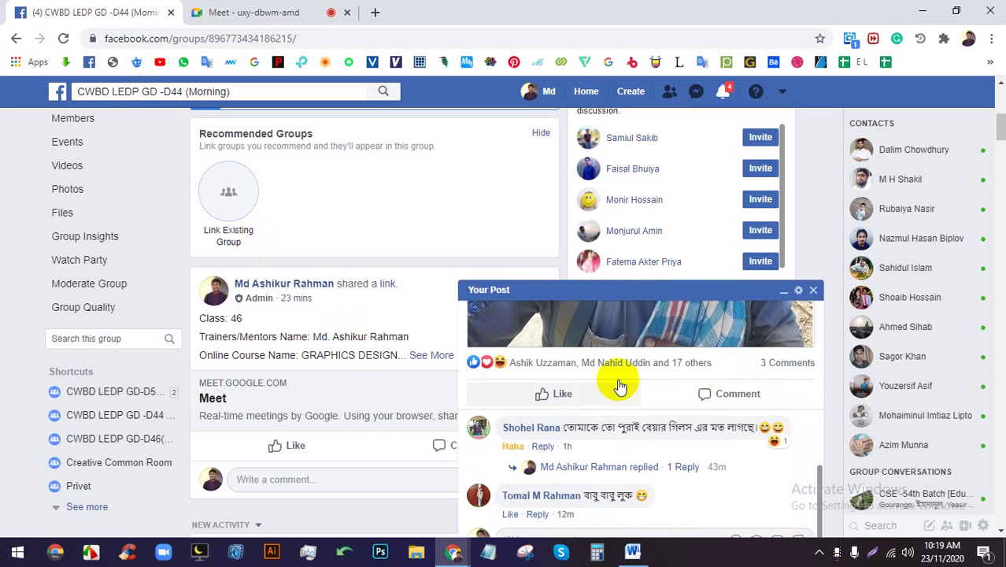
left_click(815, 290)
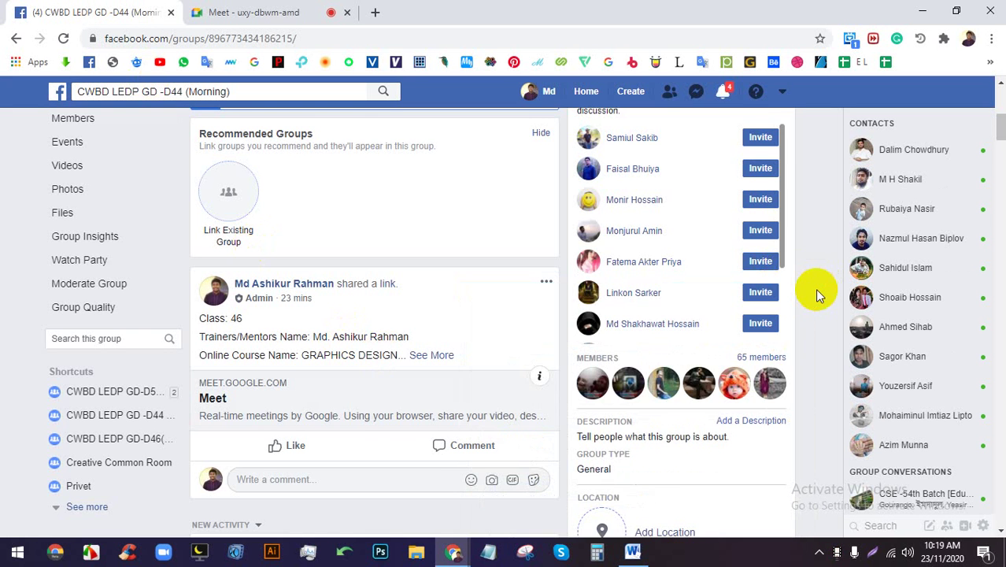
scroll(342, 323, "down", 5)
scroll(342, 319, "up", 12)
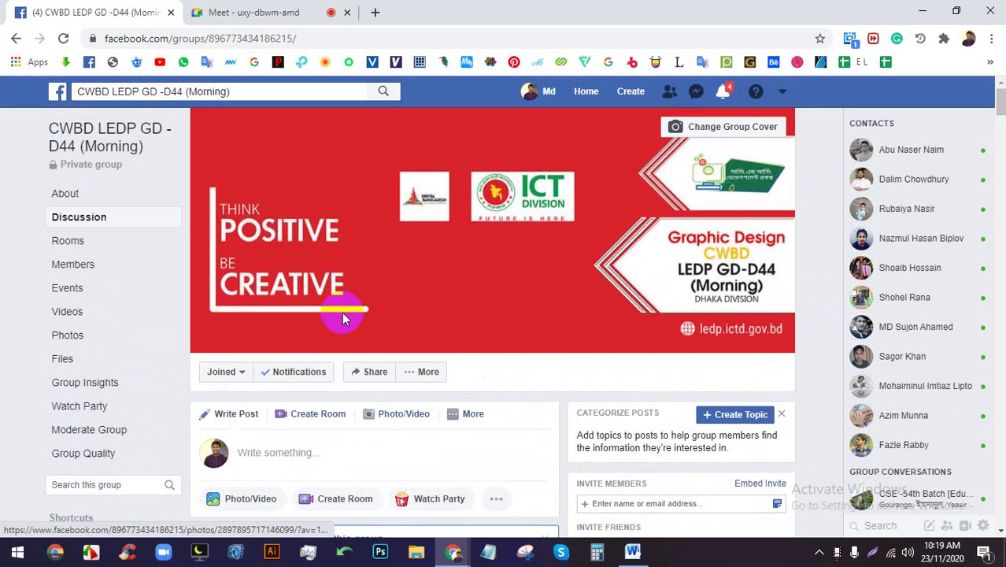
scroll(341, 315, "down", 4)
left_click(64, 39)
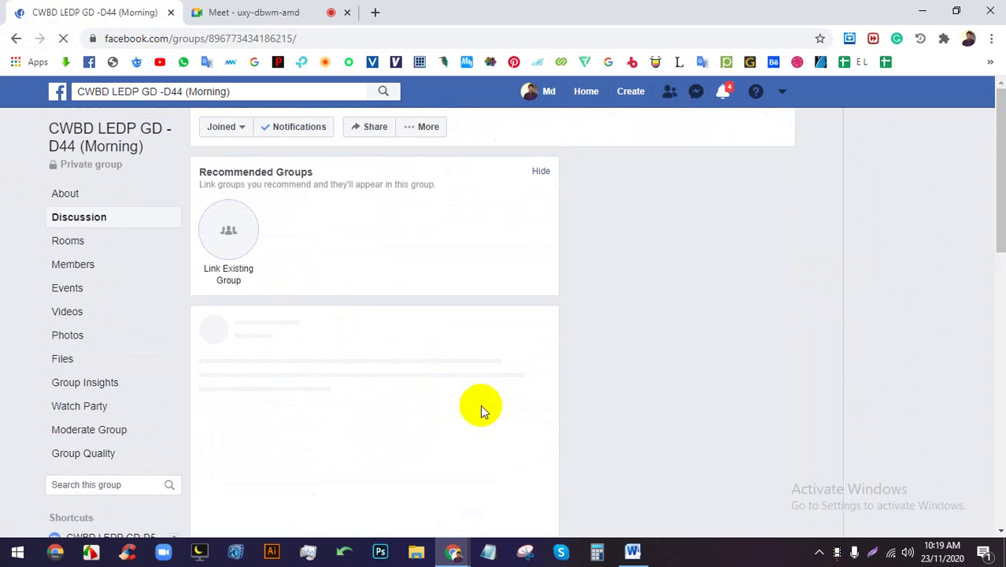
left_click(479, 407)
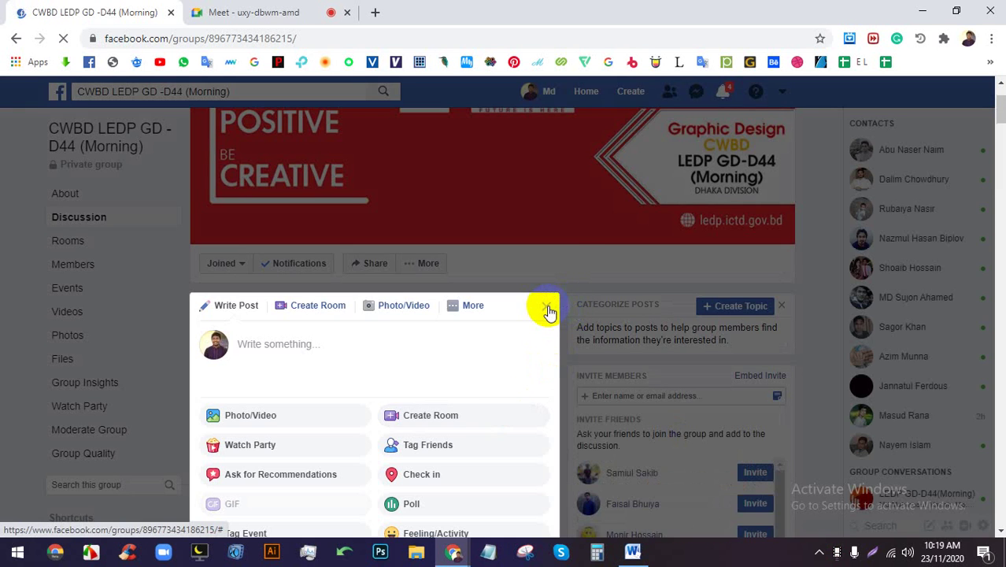
left_click(547, 307)
- View the 2021 wall calendar photo posted in the group feed, like it and return to the feed
scroll(543, 308, "down", 9)
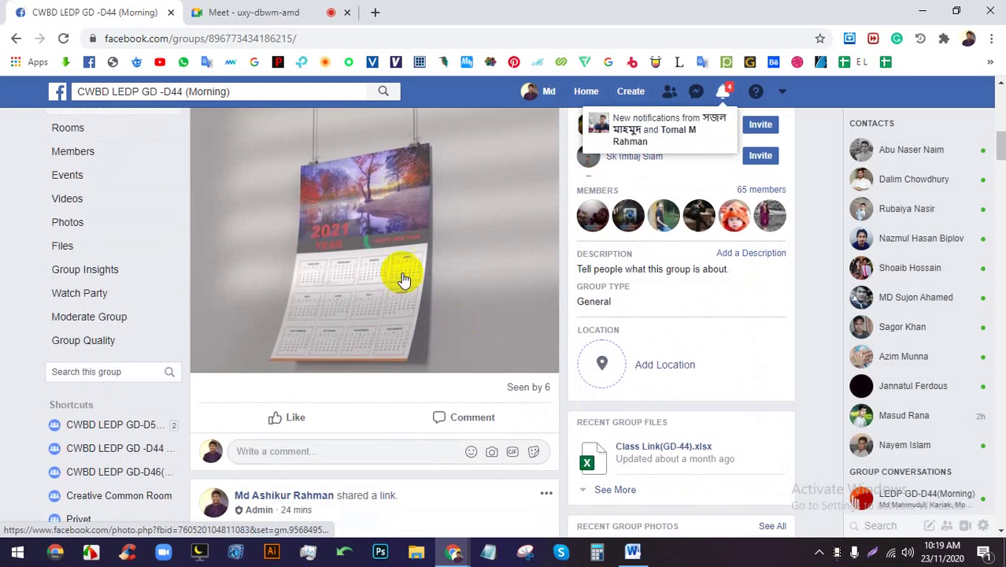
scroll(398, 287, "up", 1)
left_click(382, 297)
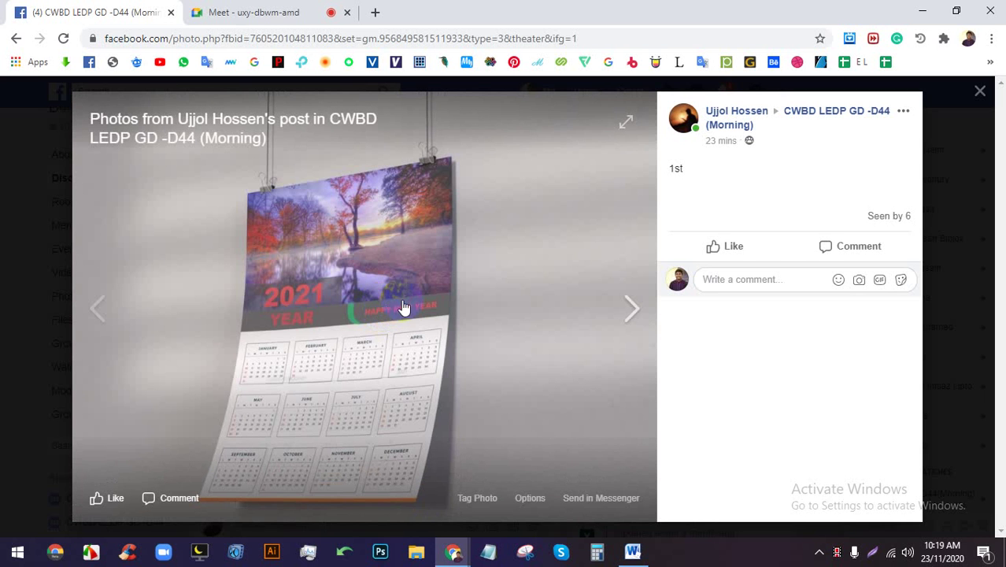
left_click(752, 250)
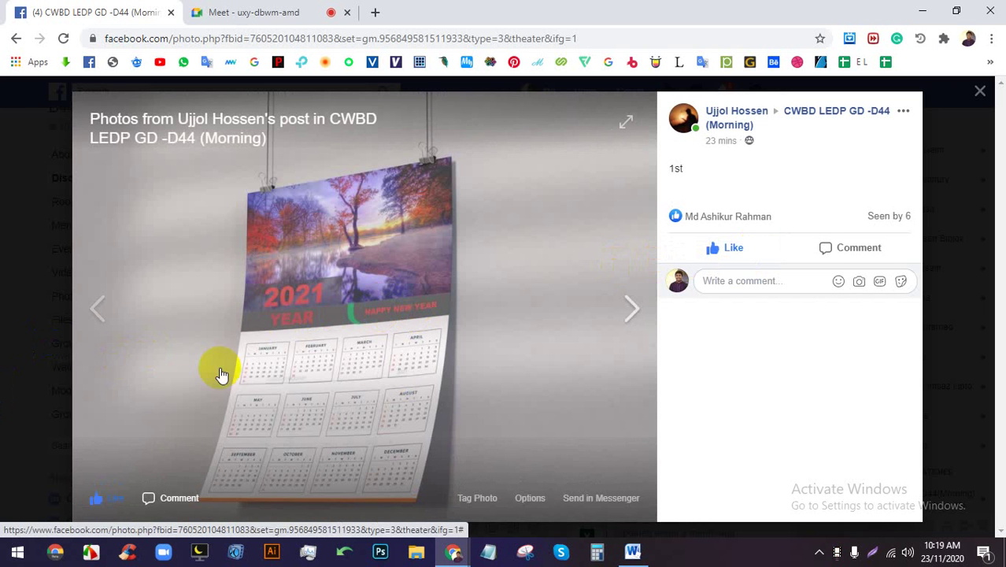
left_click(33, 375)
- View the January 2021 calendar design with the yellow sofa from the older posts and close the photo
scroll(368, 380, "down", 5)
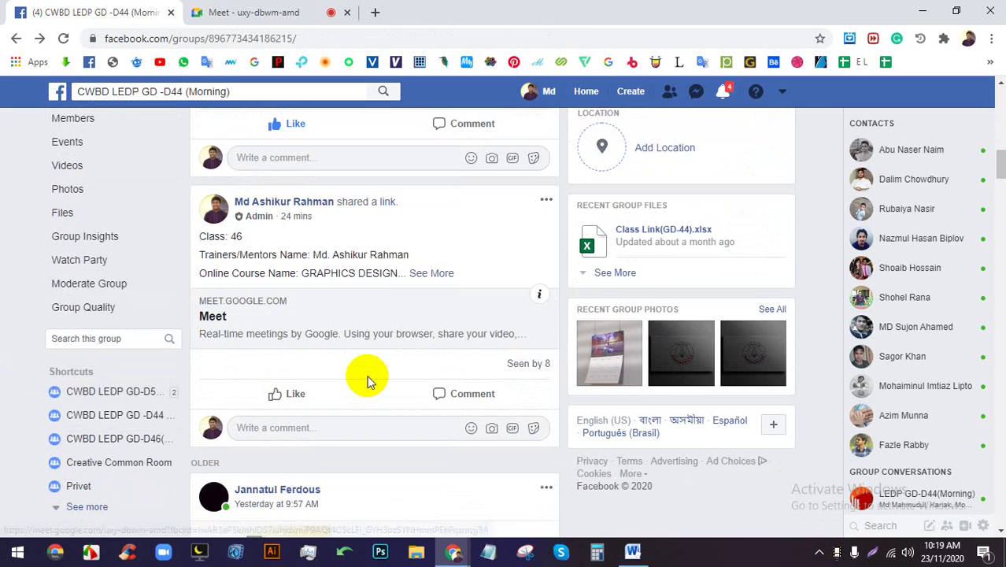
scroll(381, 342, "down", 10)
scroll(393, 336, "up", 1)
scroll(395, 337, "up", 2)
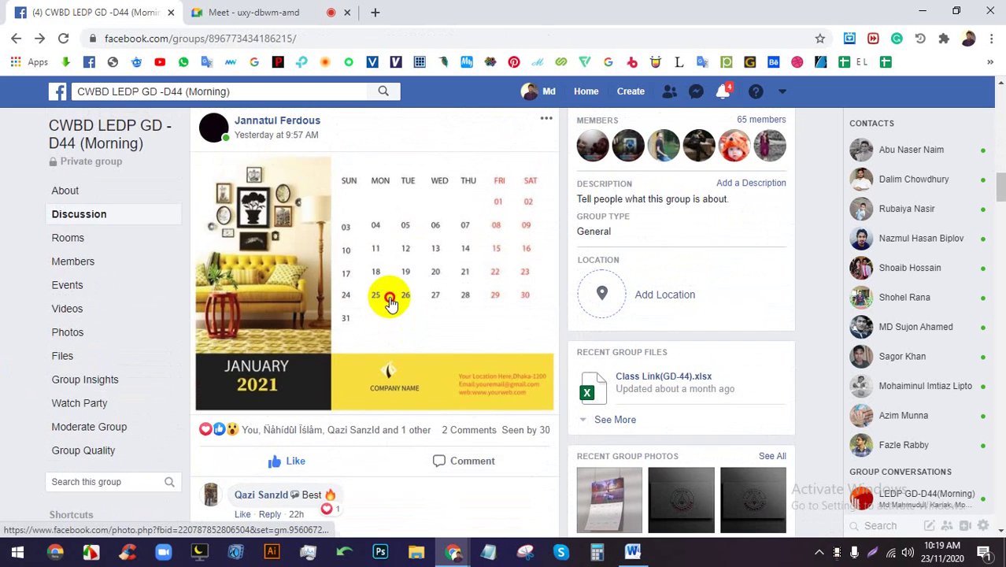
left_click(389, 298)
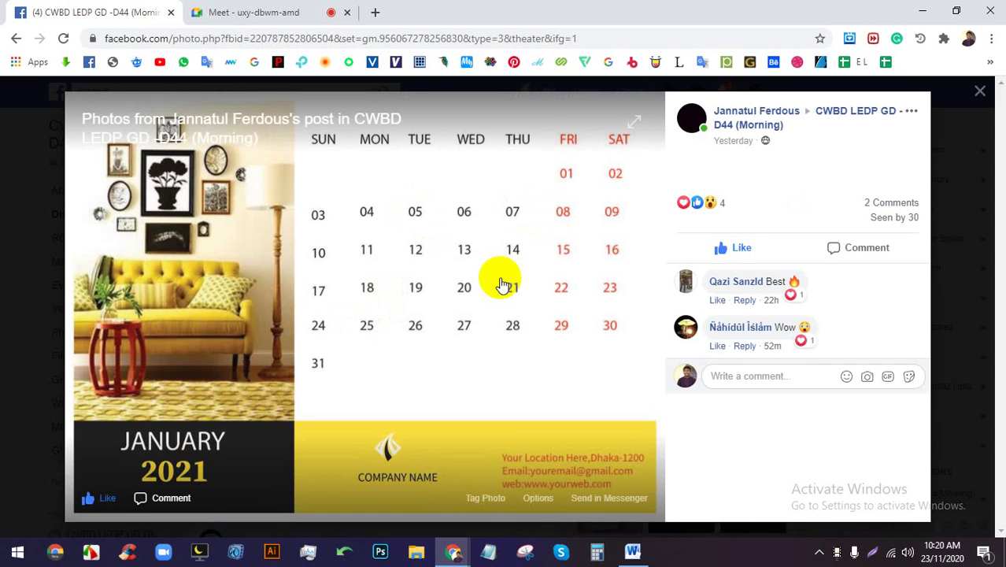
left_click(8, 325)
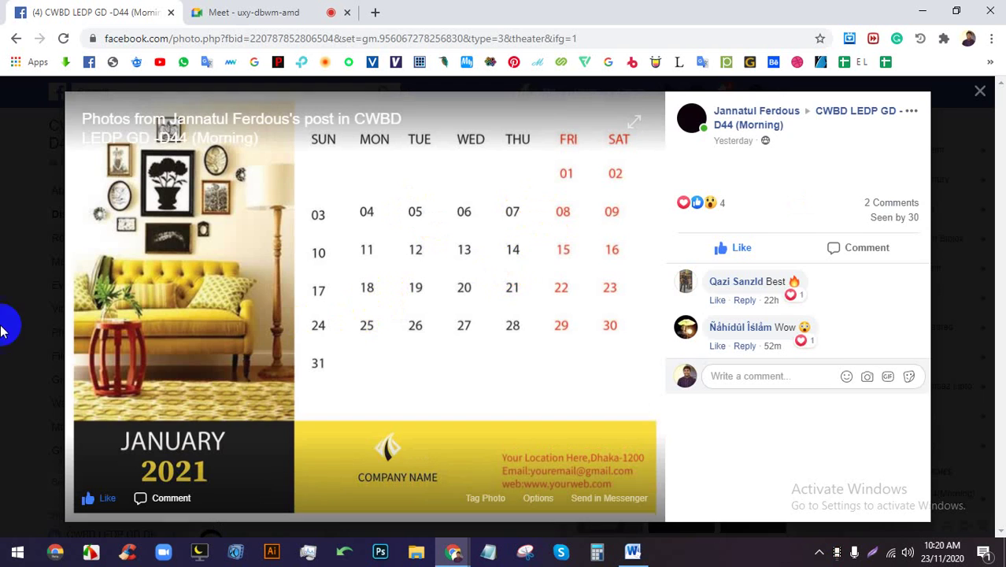
- Browse through the posted Stripe Speed and Beach Restaurant logo mockups and return to the group feed
scroll(354, 337, "down", 5)
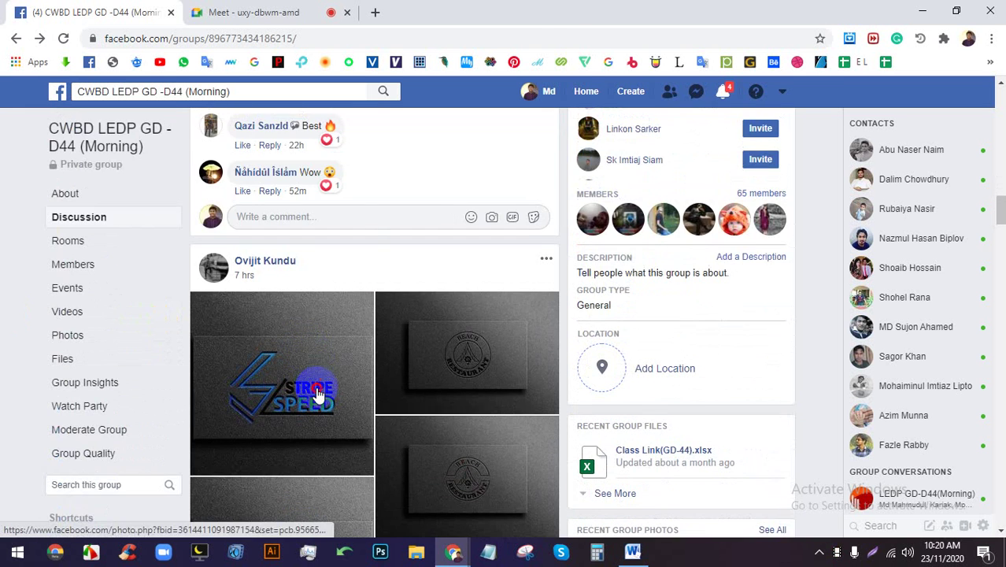
left_click(320, 389)
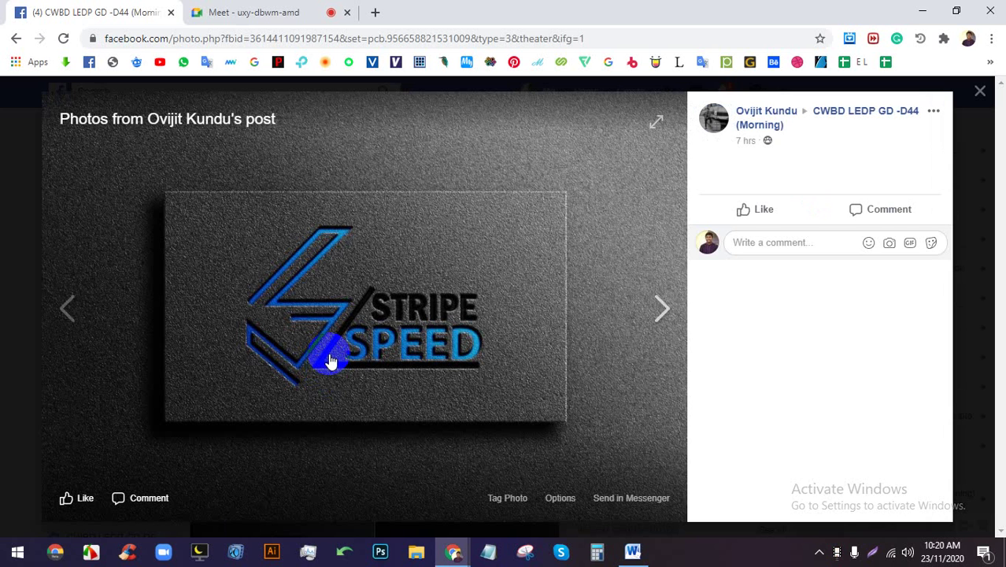
left_click(665, 311)
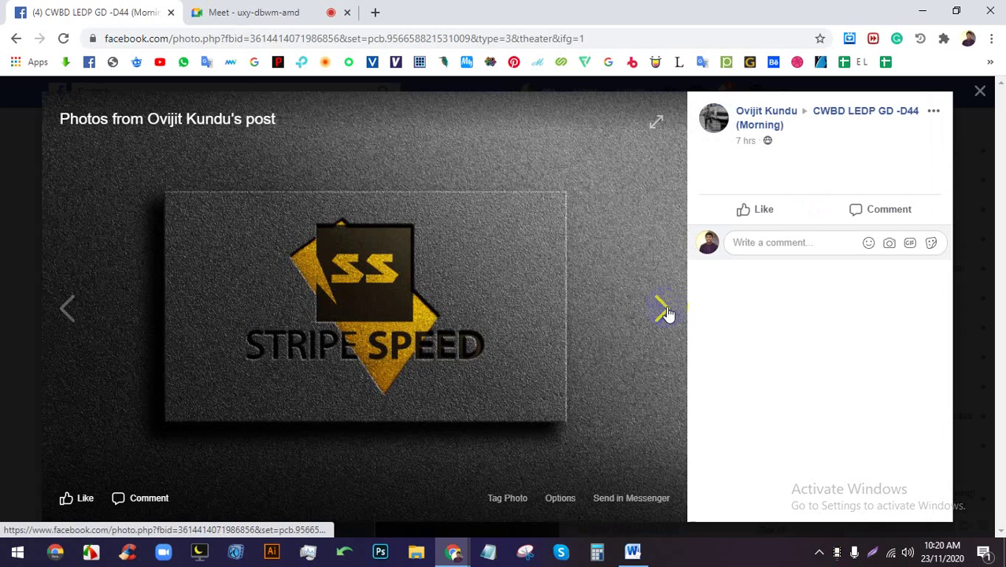
left_click(665, 311)
left_click(68, 310)
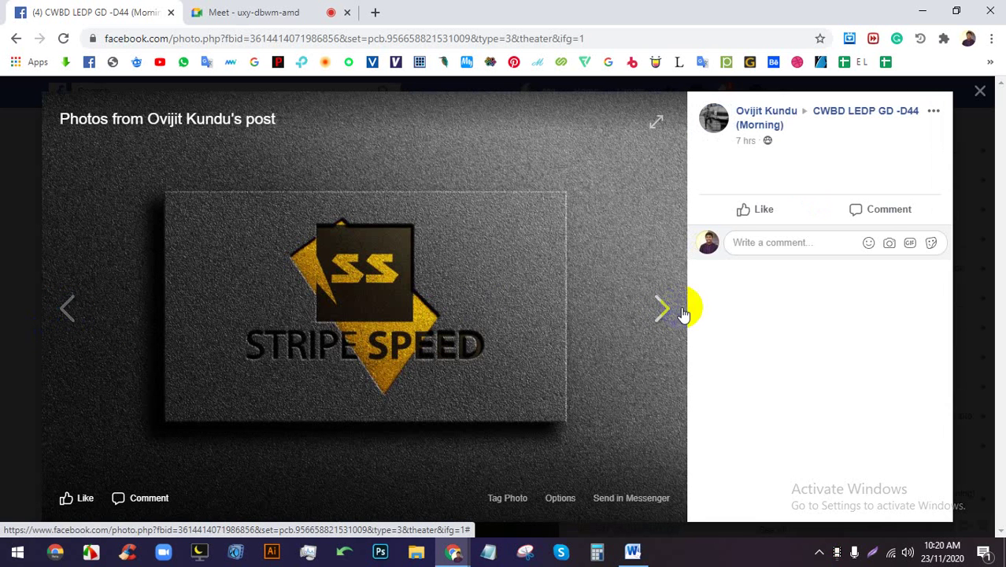
left_click(645, 306)
left_click(645, 305)
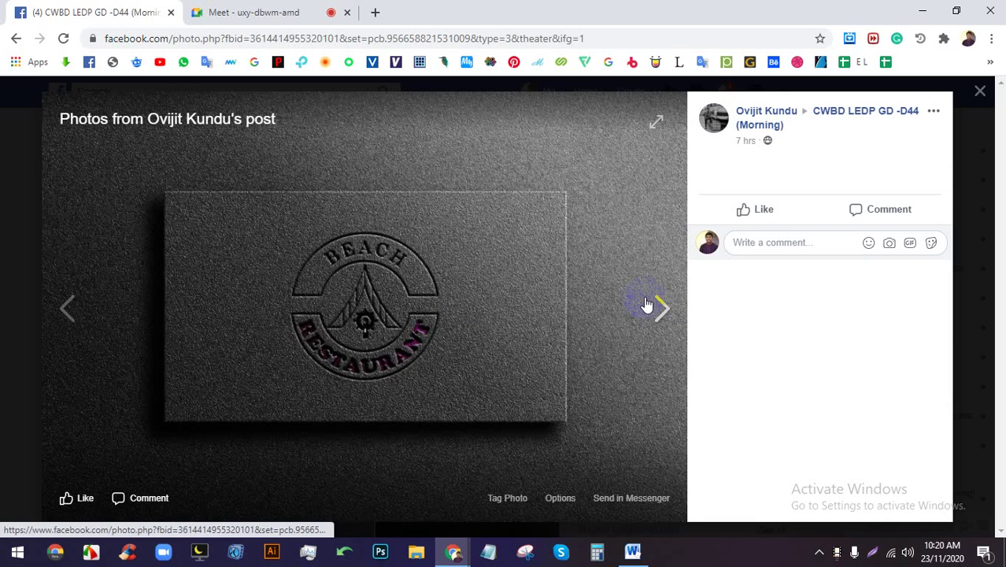
left_click(645, 296)
left_click(650, 289)
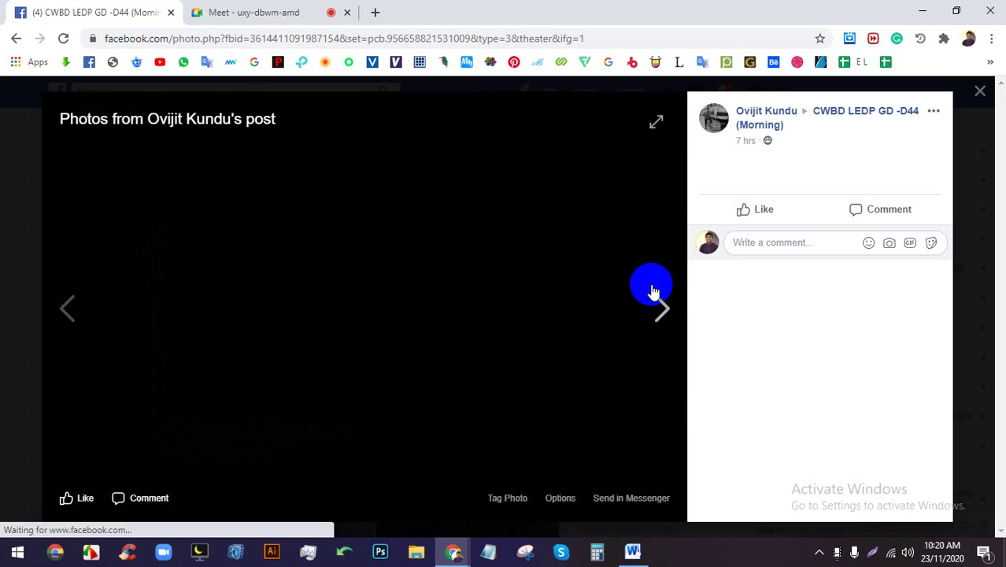
left_click(652, 291)
left_click(8, 286)
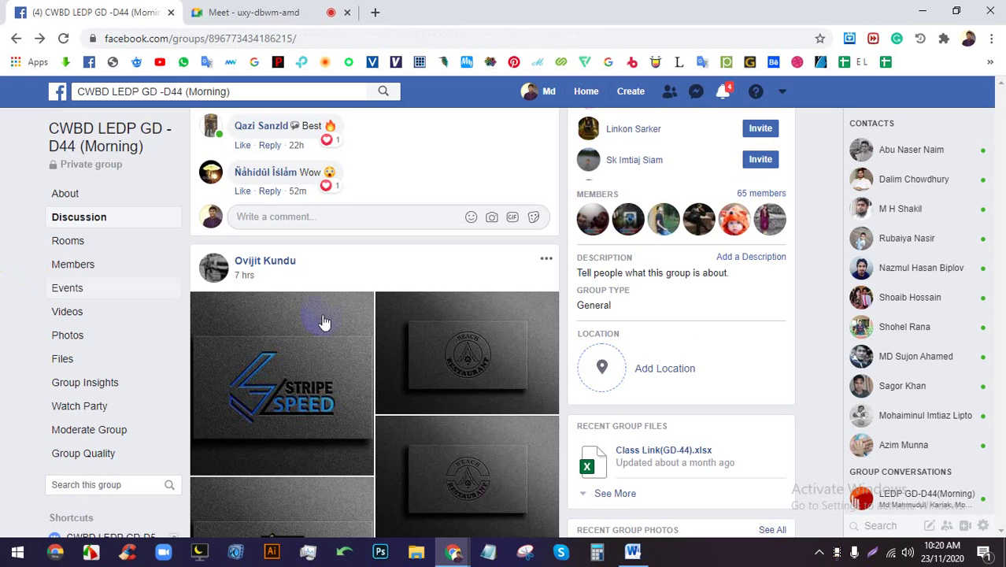
- View the pink cherry blossom January 2021 calendar, close it and open the Owl Egg logo photo further down the feed
left_click(385, 325)
scroll(385, 325, "down", 7)
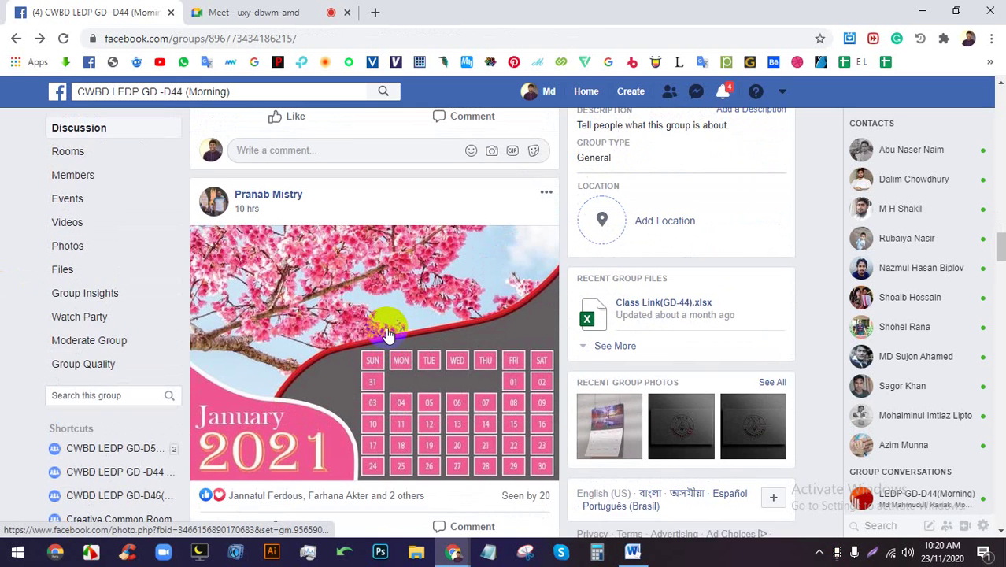
left_click(386, 332)
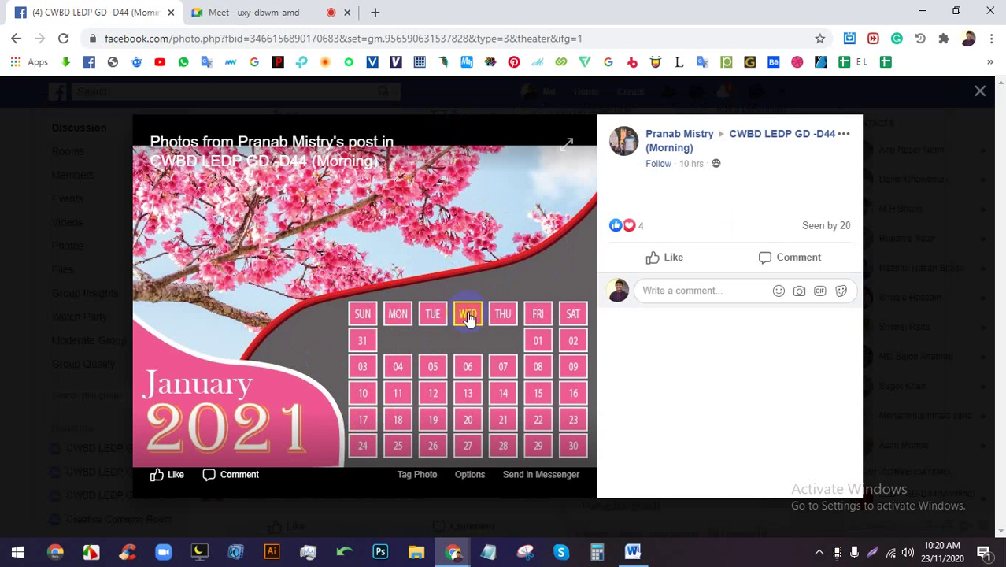
left_click(19, 285)
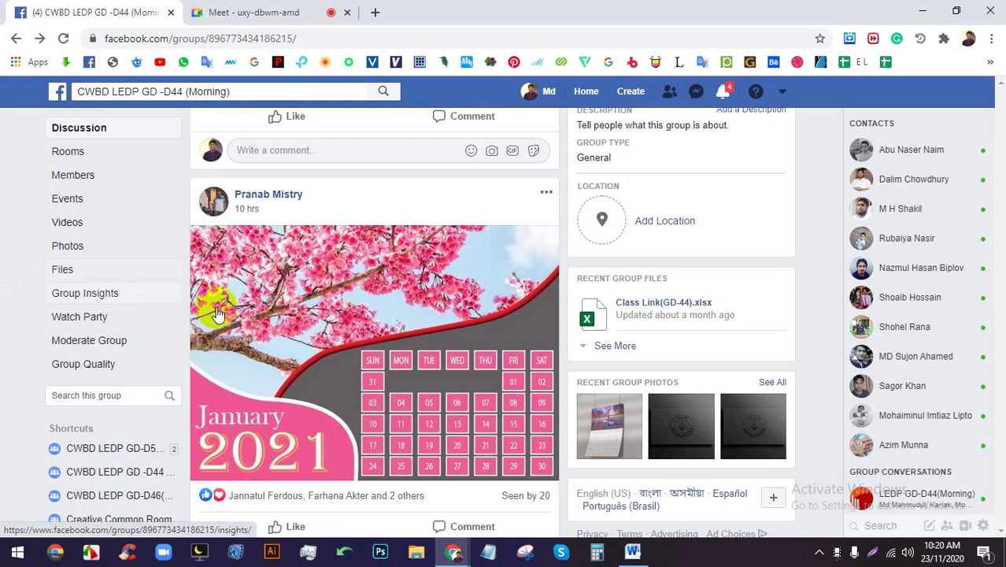
scroll(267, 313, "down", 1)
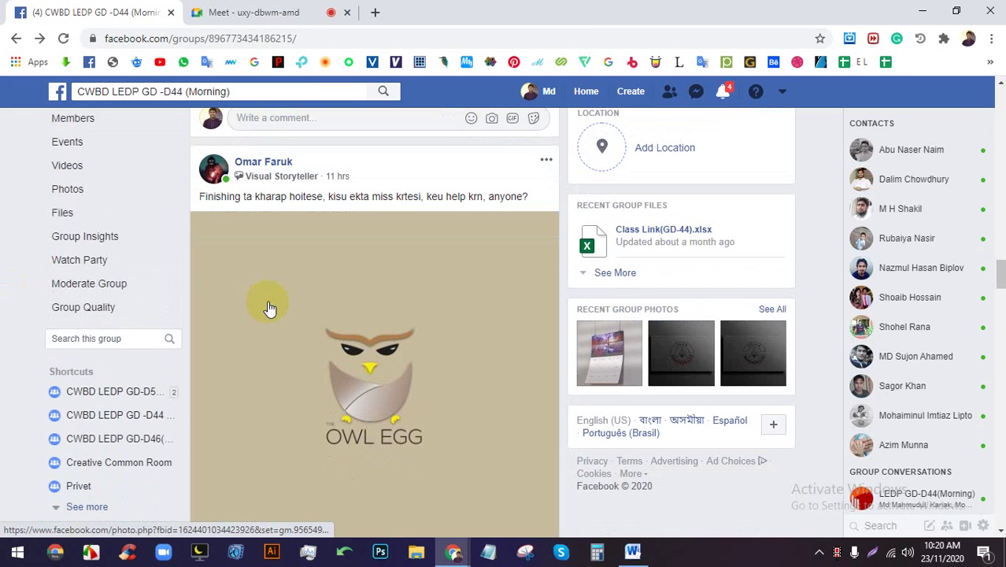
left_click(394, 282)
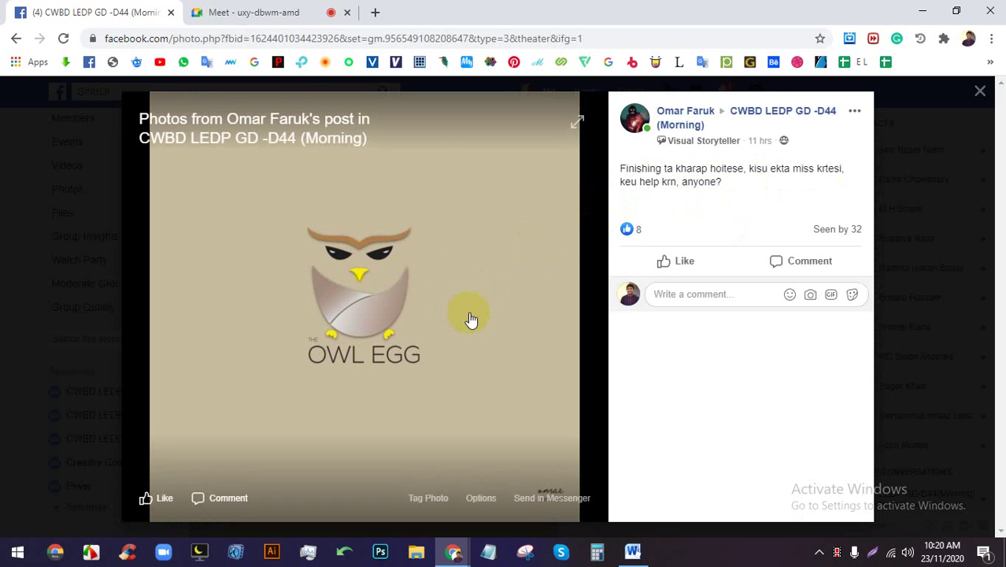
- Check the Meet call, then close the Owl Egg photo and return to the pink January 2021 calendar post in the group feed
left_click(275, 11)
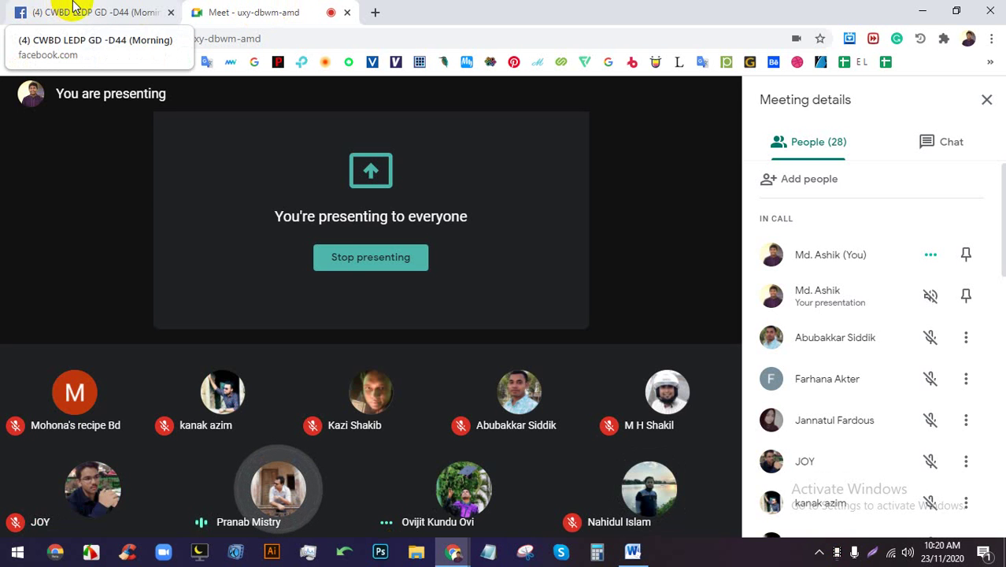
left_click(73, 6)
left_click(23, 213)
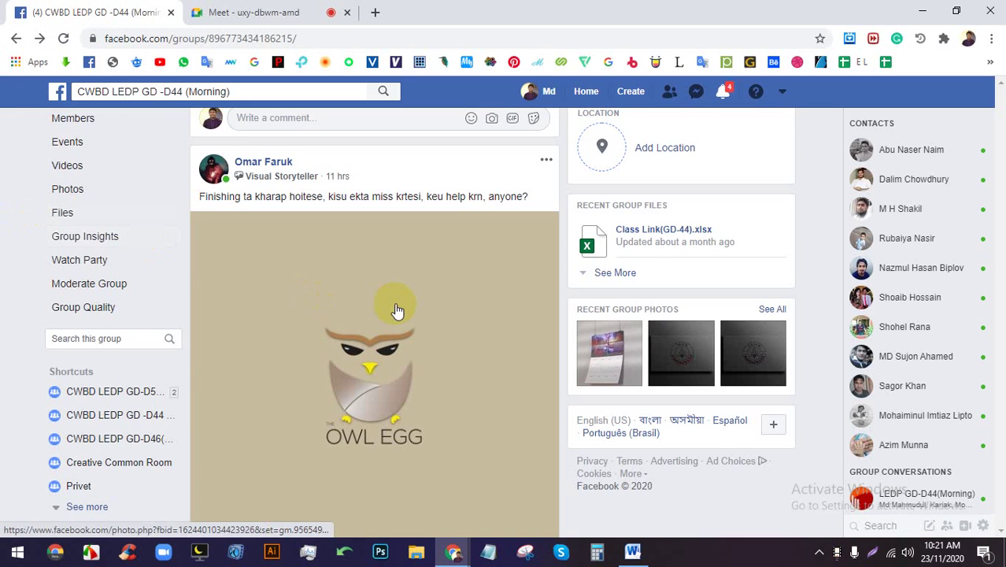
scroll(393, 311, "up", 3)
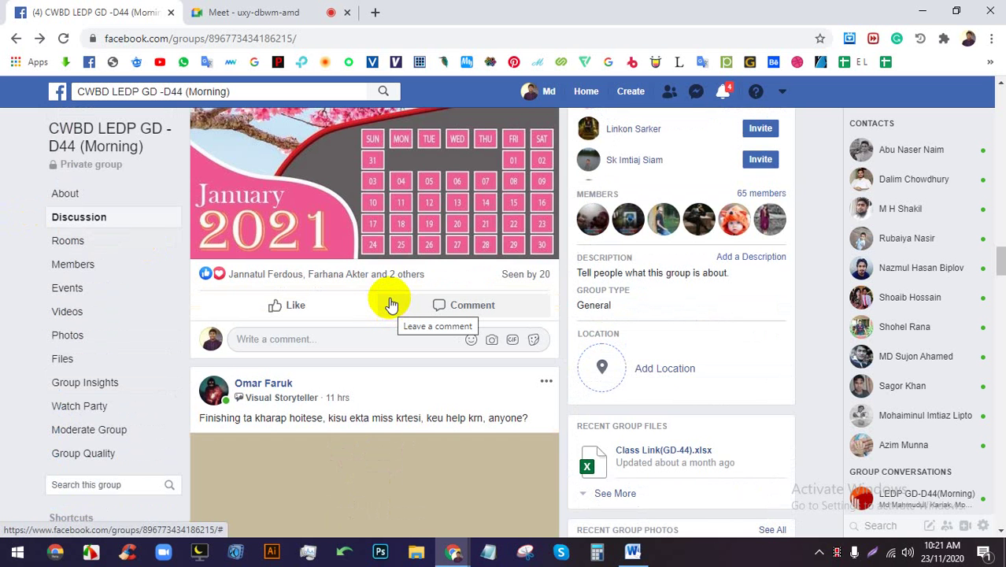
- Admit the waiting participant to the Meet call and go back to the pink cherry blossom calendar post on Facebook
left_click(250, 12)
left_click(655, 166)
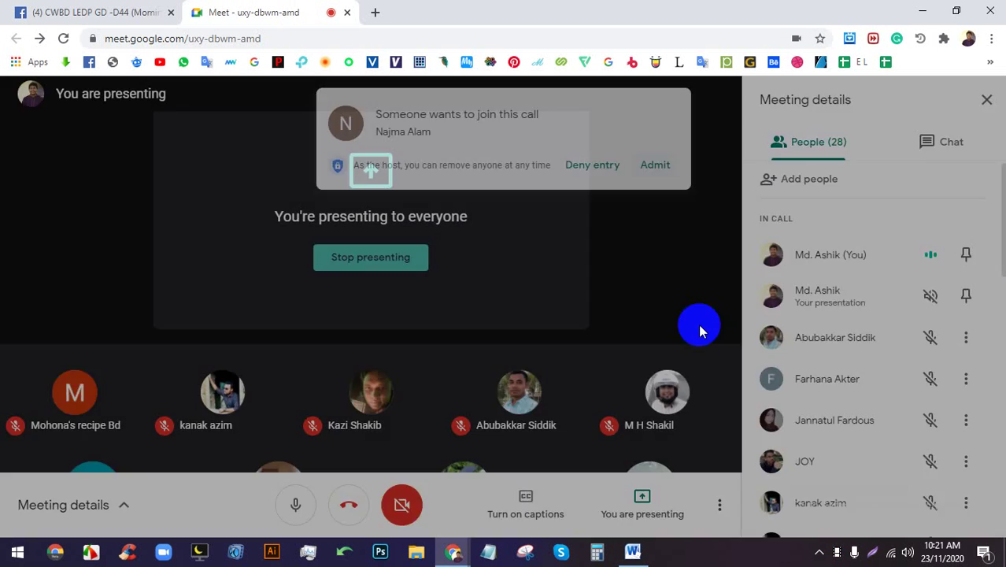
left_click(81, 9)
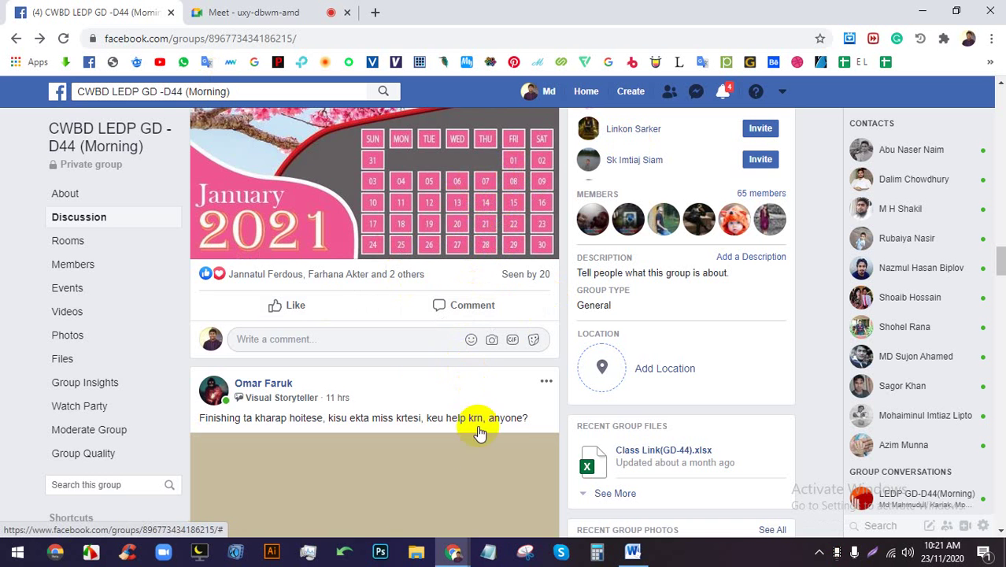
scroll(443, 432, "down", 2)
scroll(443, 431, "up", 4)
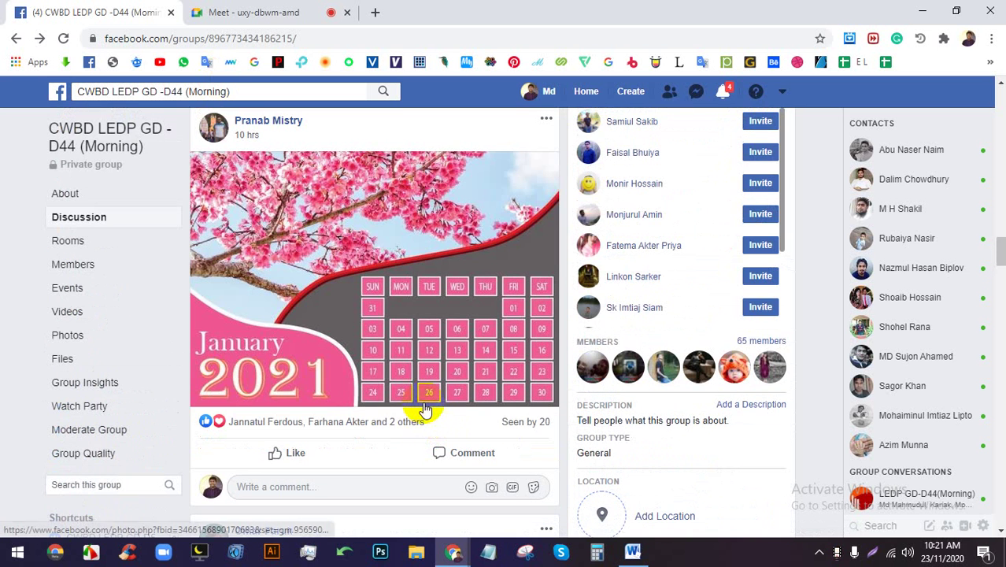
- Switch to Illustrator, open Cal.ai from the recent files and examine the January-2021 date grid on the first artboard
left_click(272, 552)
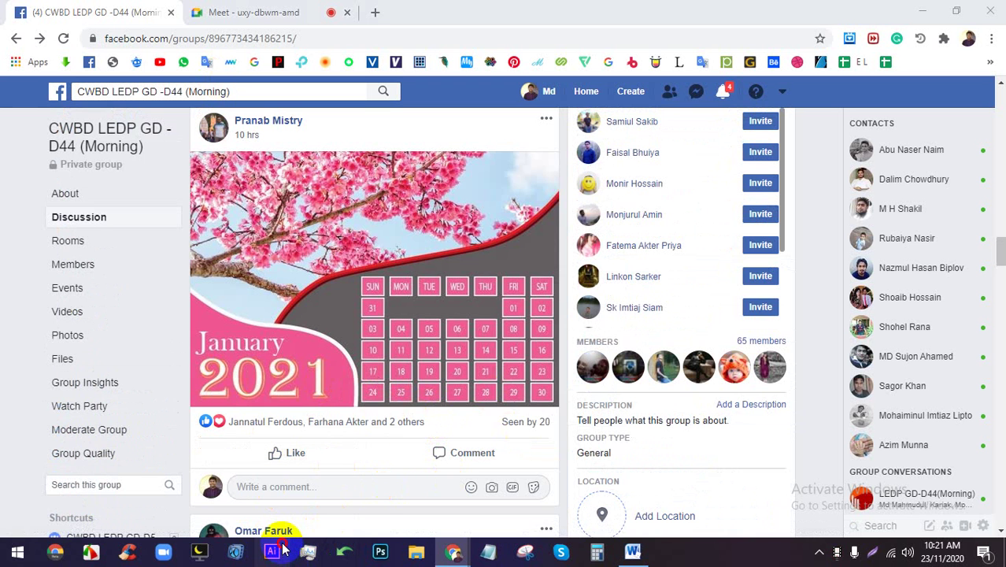
scroll(450, 420, "down", 5)
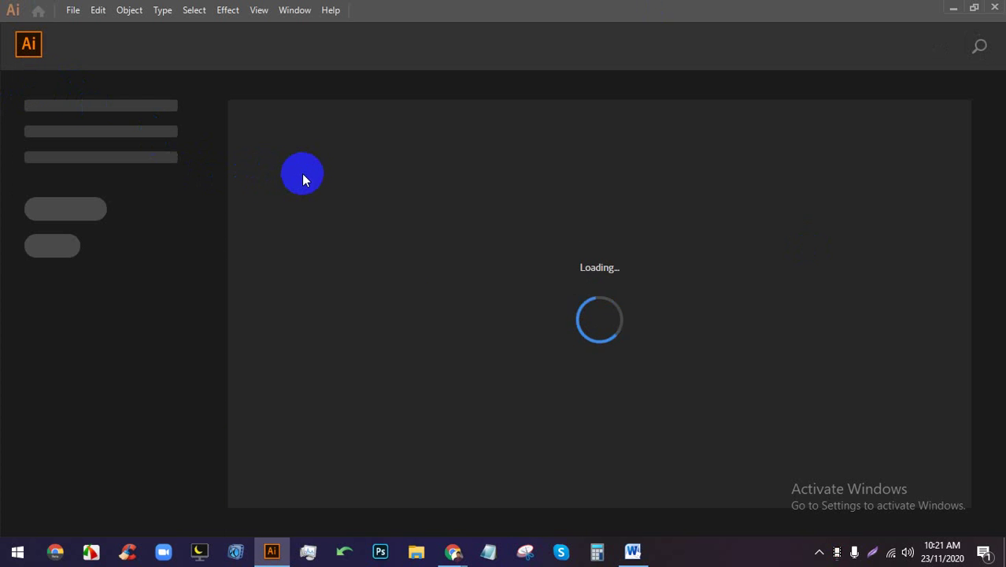
scroll(542, 315, "down", 8)
scroll(547, 313, "up", 1)
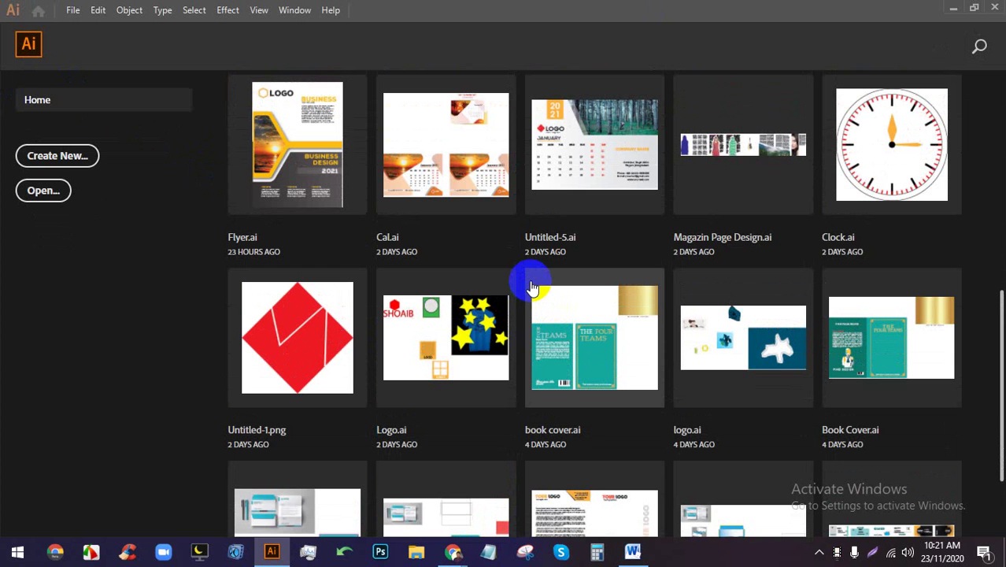
left_click(468, 181)
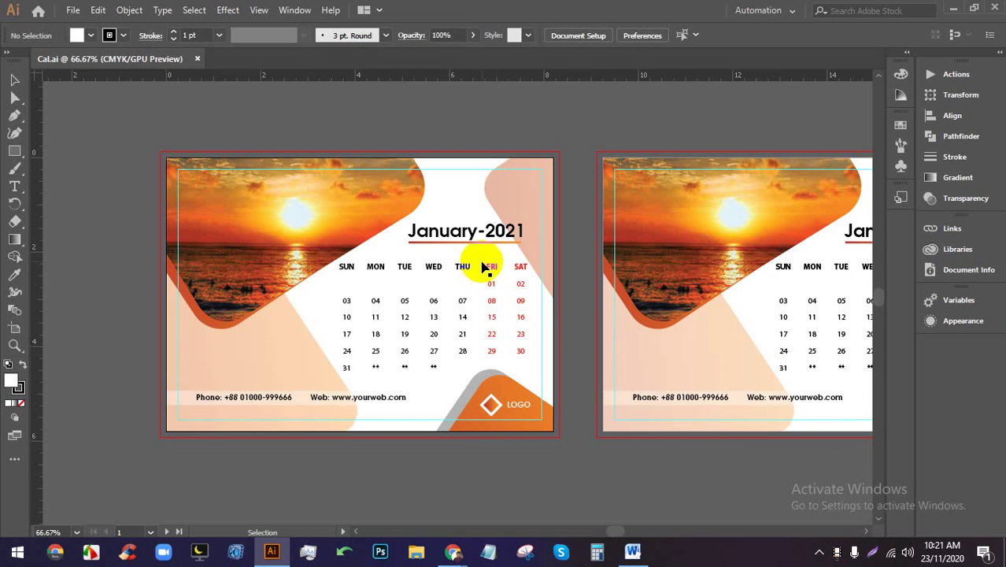
scroll(484, 267, "down", 2)
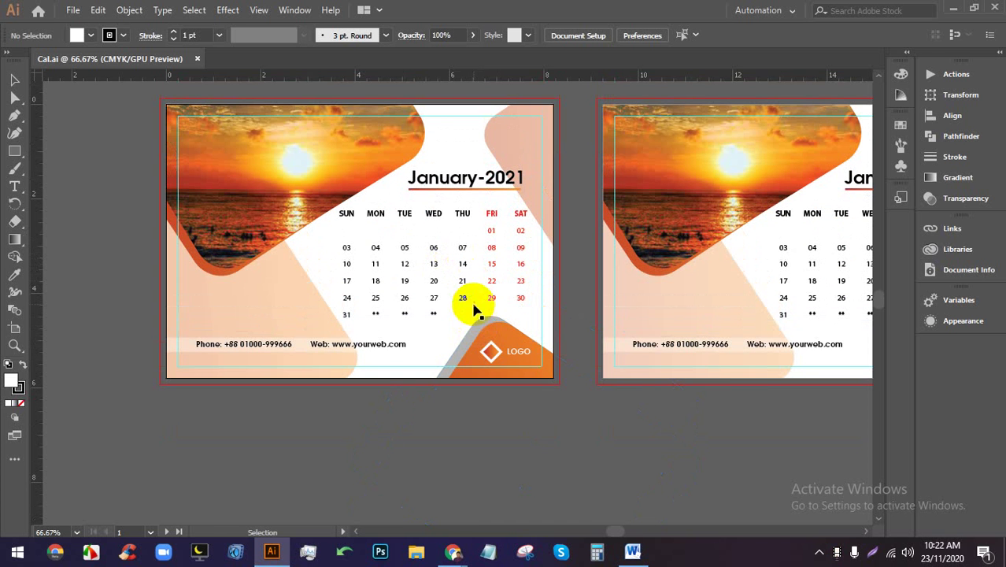
left_click(82, 532)
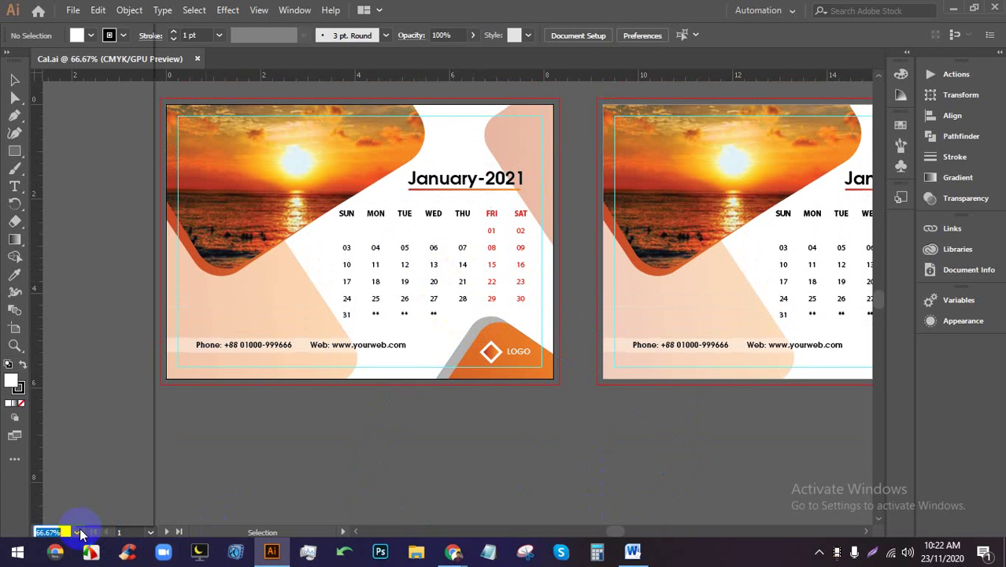
left_click(103, 322)
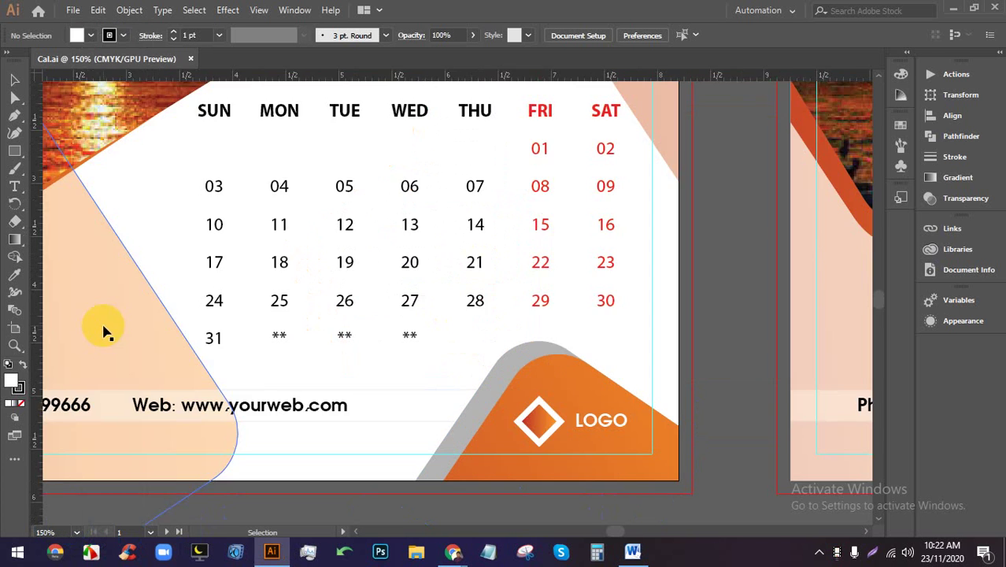
scroll(437, 411, "up", 3)
- Switch to the Meet call in Chrome, admit the waiting participant and return to Illustrator
mouse_move(456, 555)
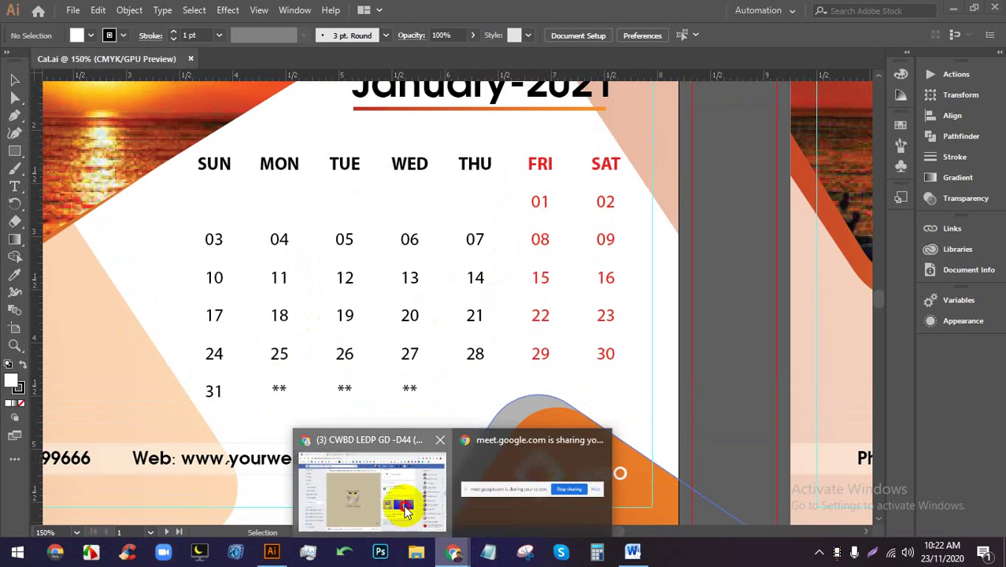
left_click(400, 504)
left_click(221, 11)
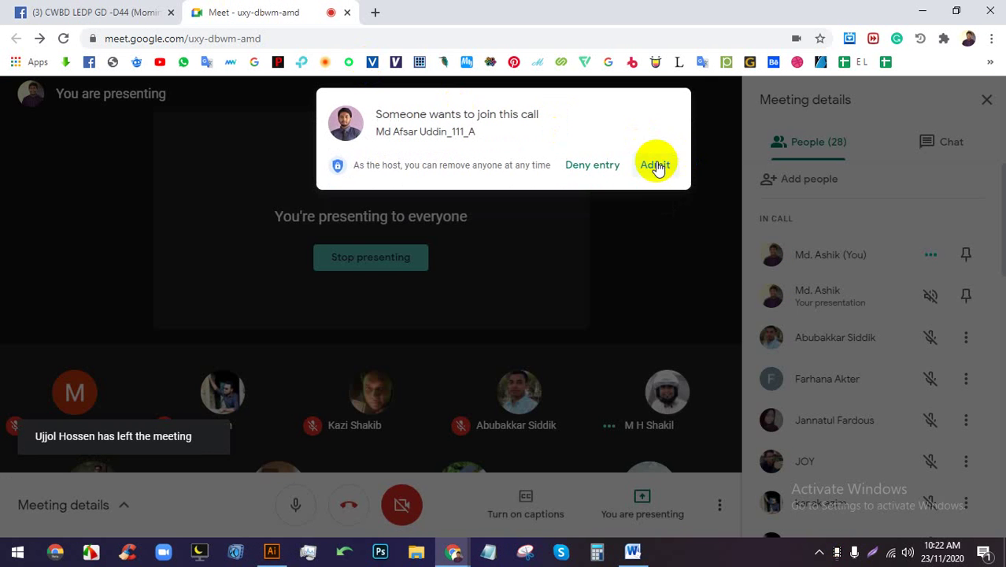
left_click(654, 165)
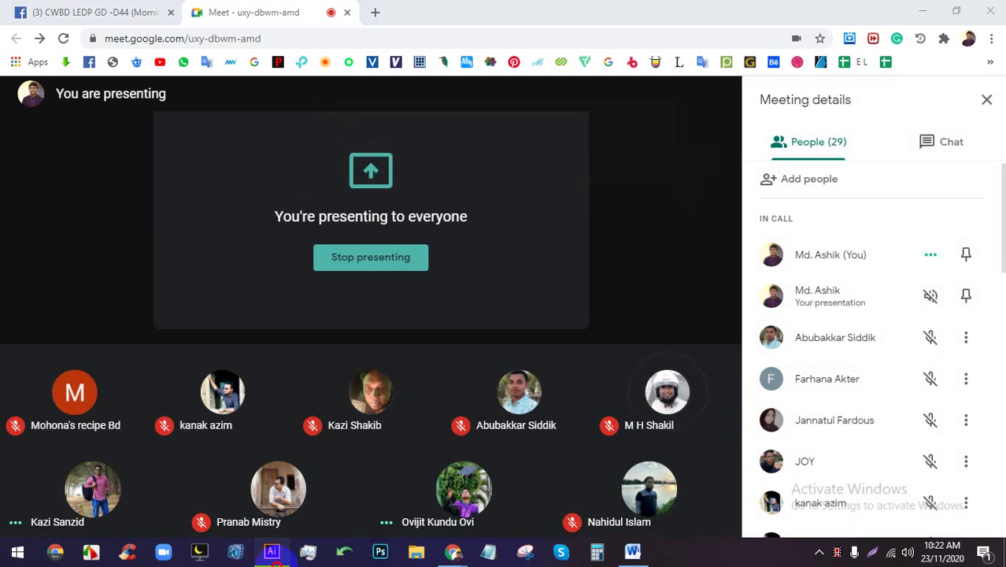
left_click(272, 551)
- Shift the first January calendar's clip group about 0.82 in to the left and release its clipping mask
scroll(685, 435, "up", 1)
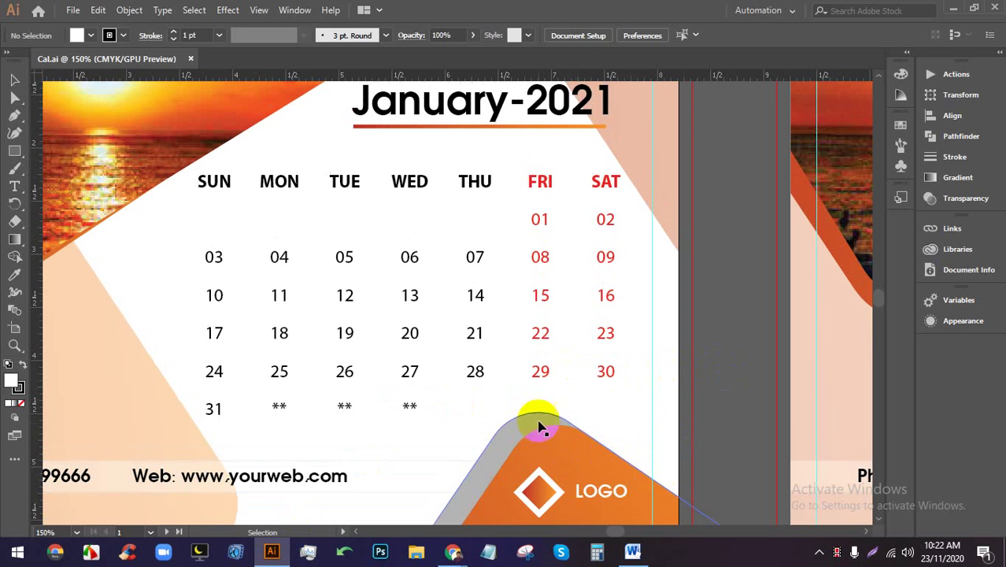
left_click(603, 382)
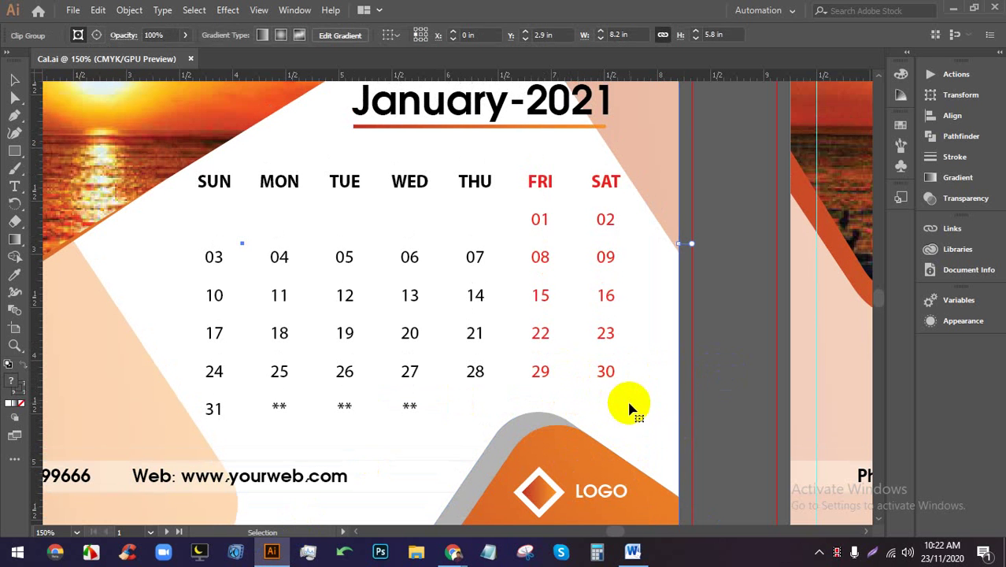
left_click_drag(628, 406, 498, 370)
right_click(499, 370)
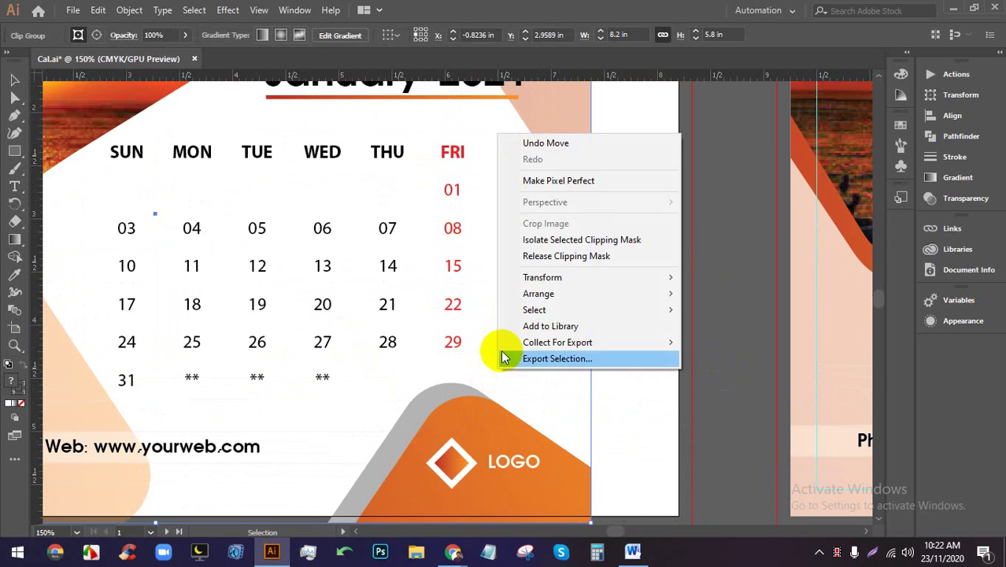
left_click(542, 263)
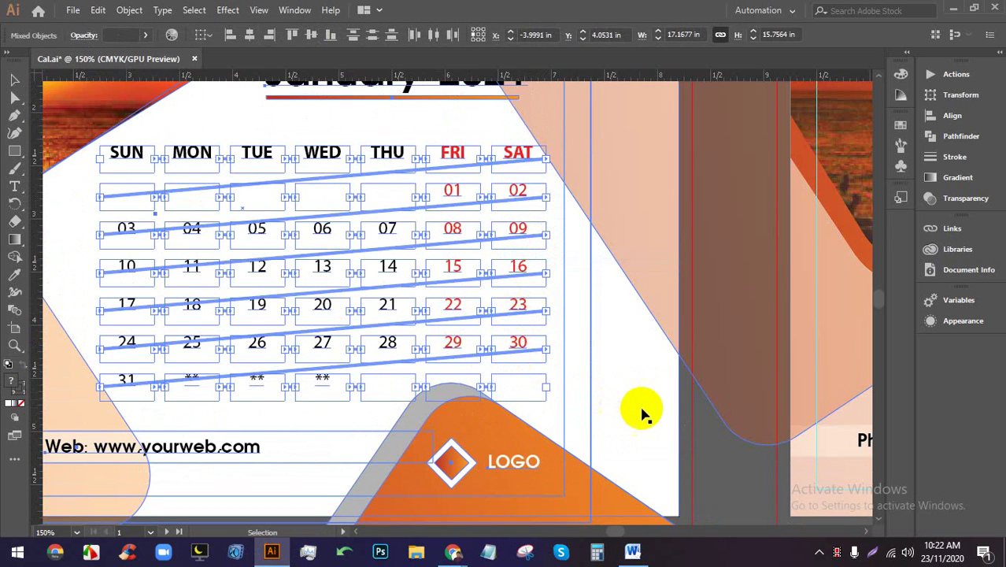
- Try left-aligning the date 30 within its cell of the threaded January date grid
left_click(724, 440)
left_click(517, 344)
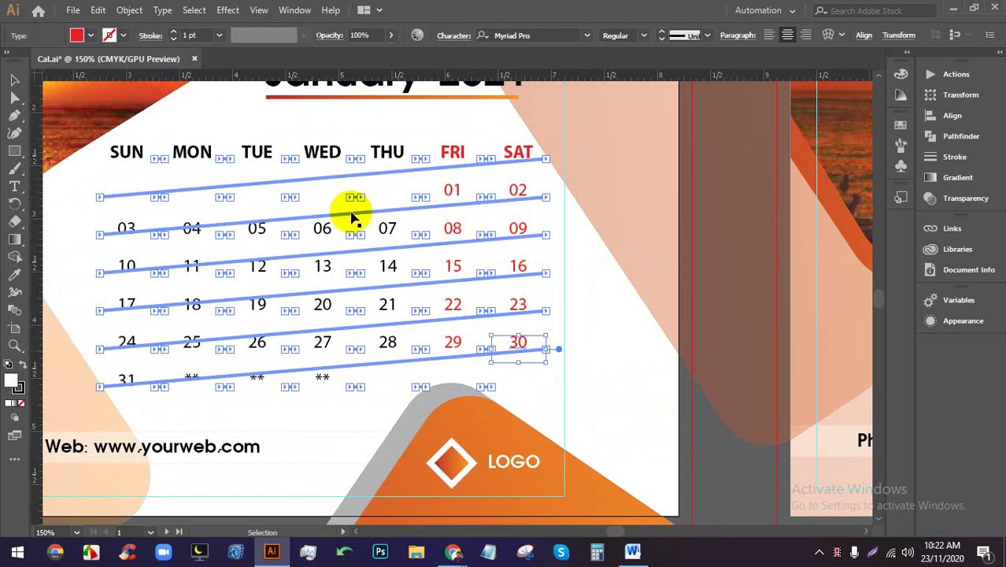
left_click(768, 35)
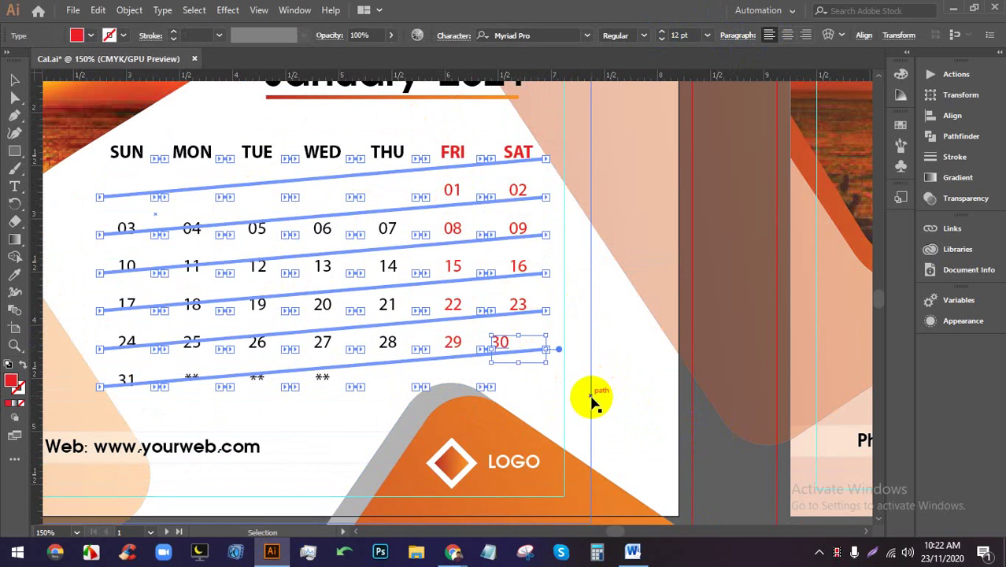
key("ctrl+shift+c")
left_click_drag(524, 411, 208, 284)
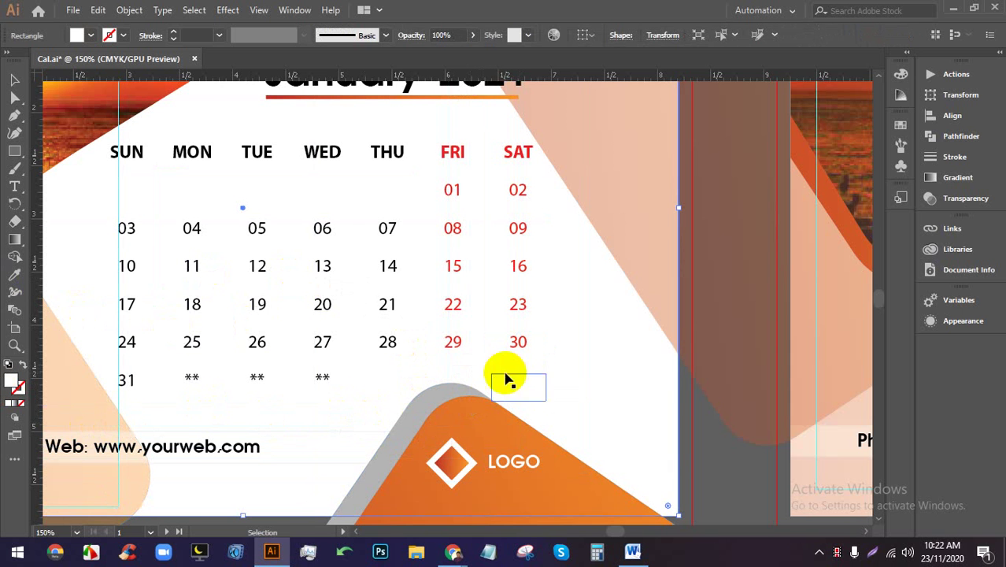
left_click_drag(506, 380, 352, 342)
left_click(485, 349)
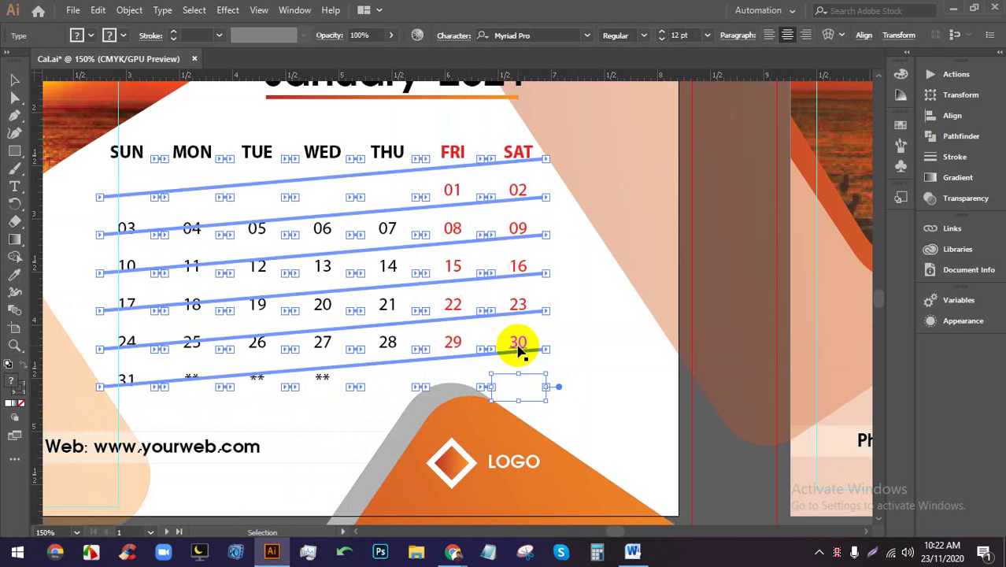
left_click(522, 368)
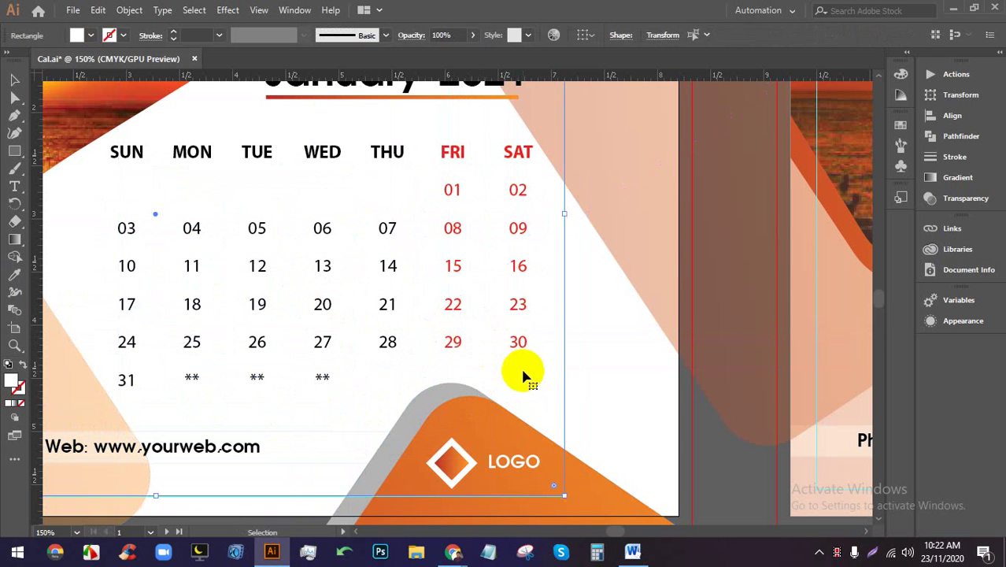
- Move the sunset photo off the first artboard and delete the orange and peach shapes and phone line on its left side
scroll(521, 362, "down", 3)
left_click_drag(413, 271, 101, 253)
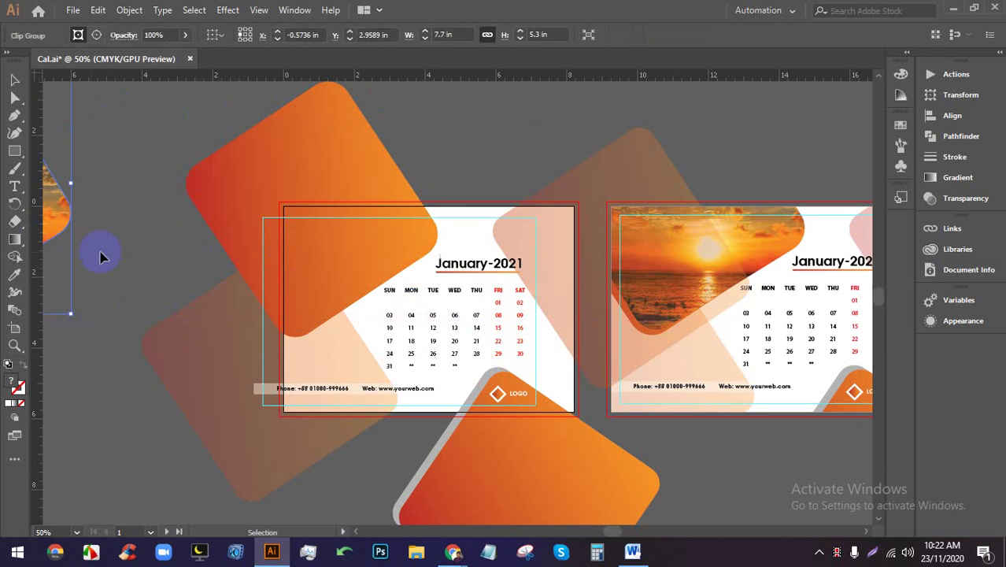
left_click_drag(258, 191, 107, 390)
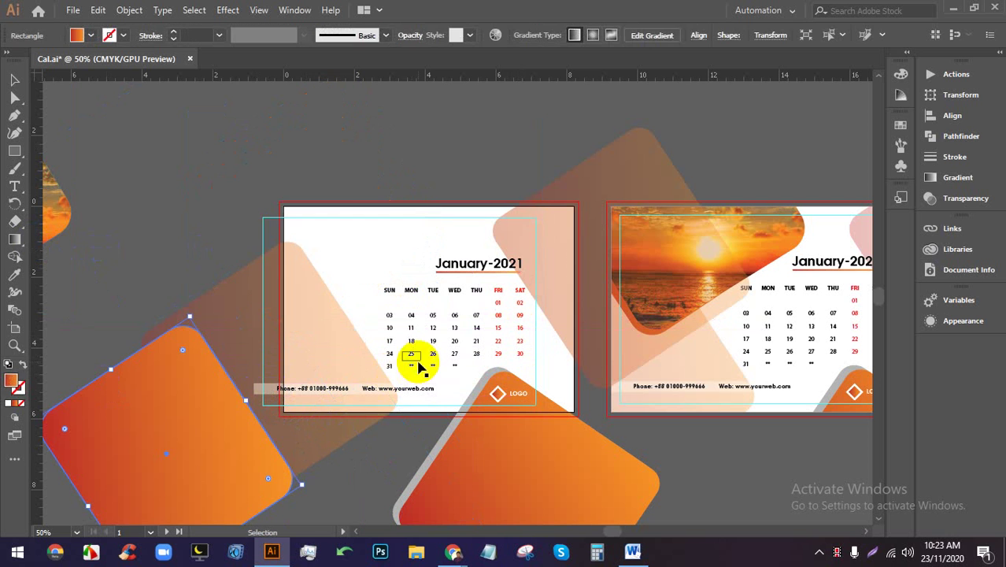
left_click_drag(236, 202, 289, 469)
key("Delete")
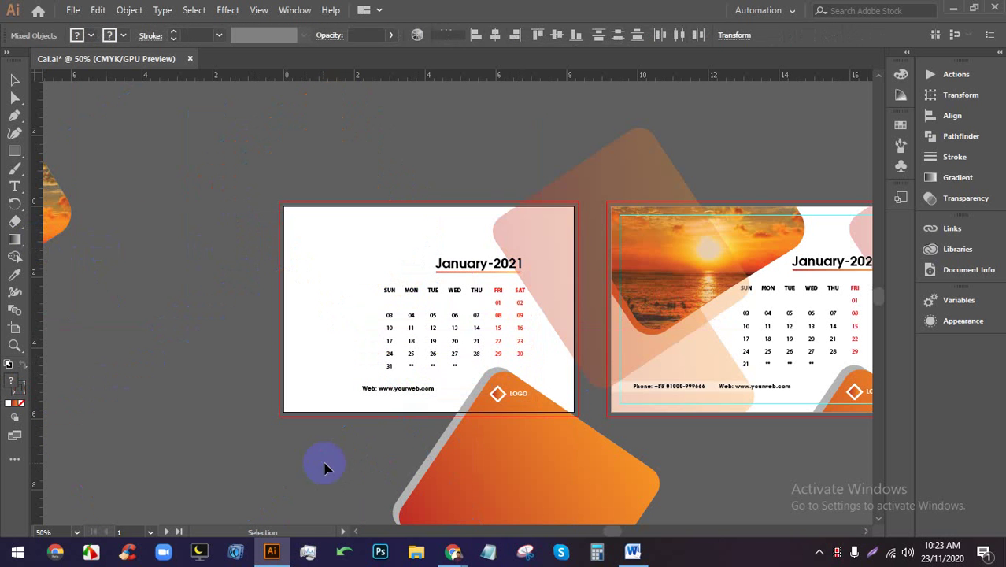
- Delete the remaining peach shape, the orange and grey corner shapes, the web address and the logo from the first artboard
left_click_drag(554, 280, 561, 454)
key("Delete")
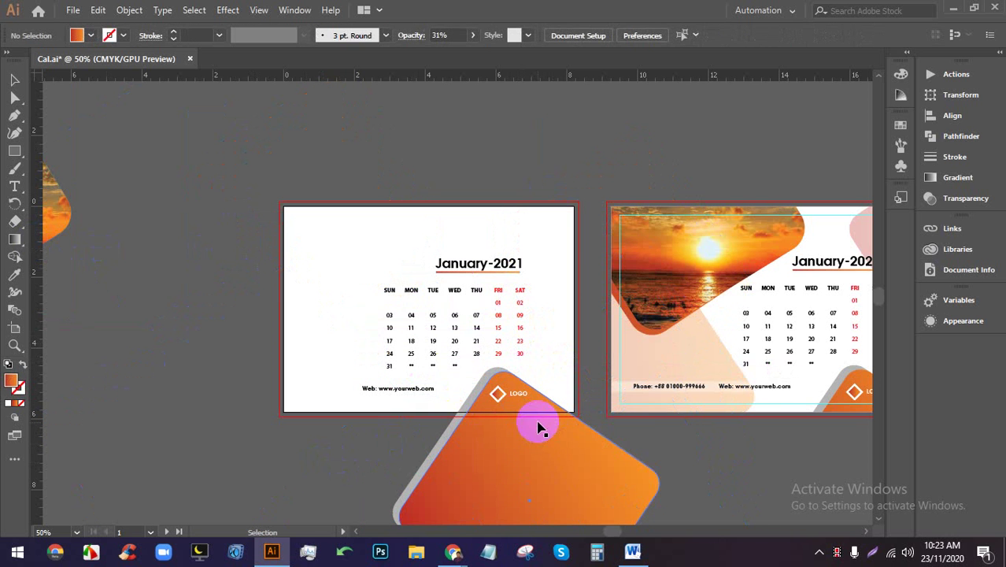
left_click(531, 430)
key("Delete")
left_click(404, 394)
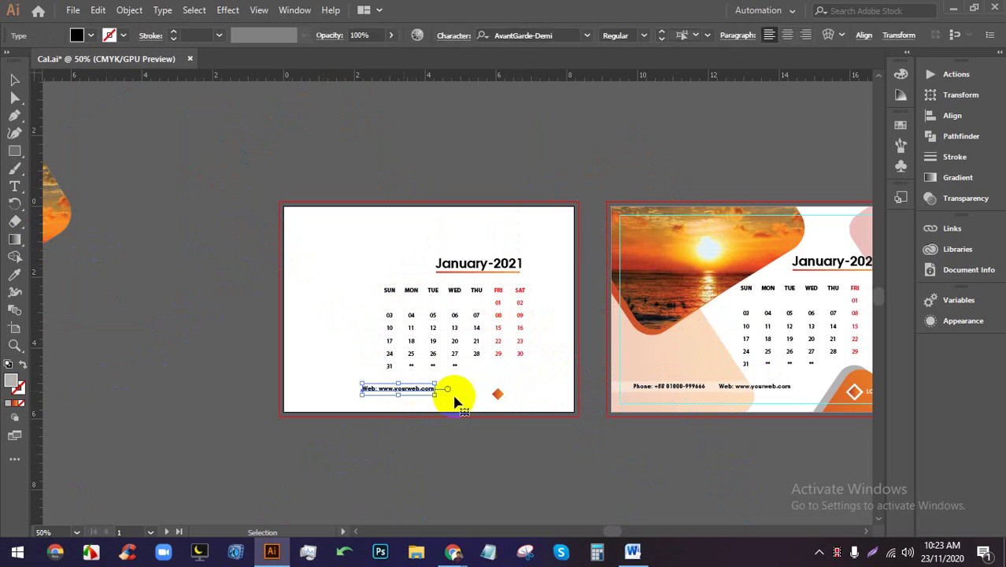
key("Delete")
left_click(498, 394)
key("Delete")
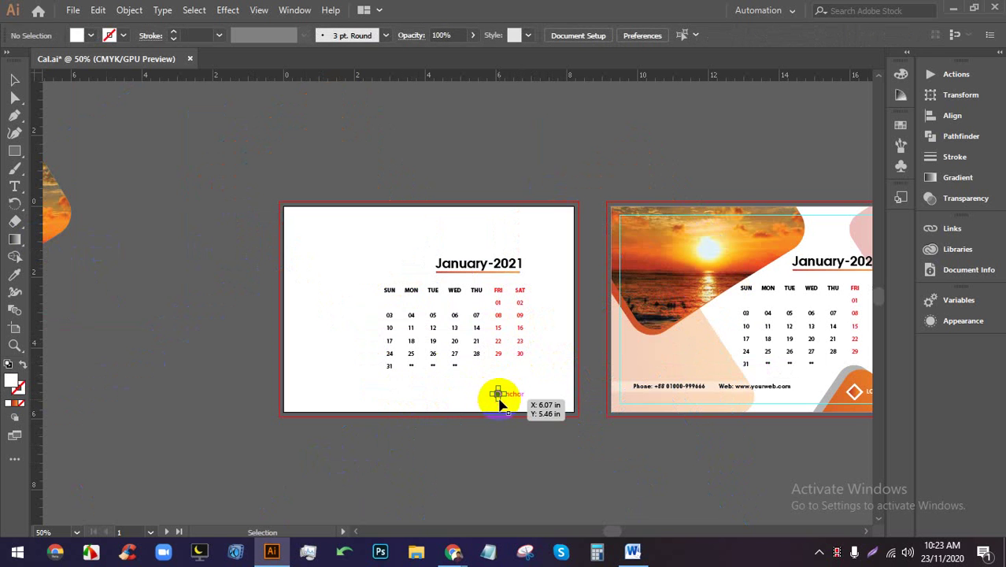
left_click(501, 403)
key("Delete")
- Select all the weekday and date cells of the January-2021 grid on the first artboard
scroll(490, 355, "up", 2)
scroll(496, 356, "up", 1)
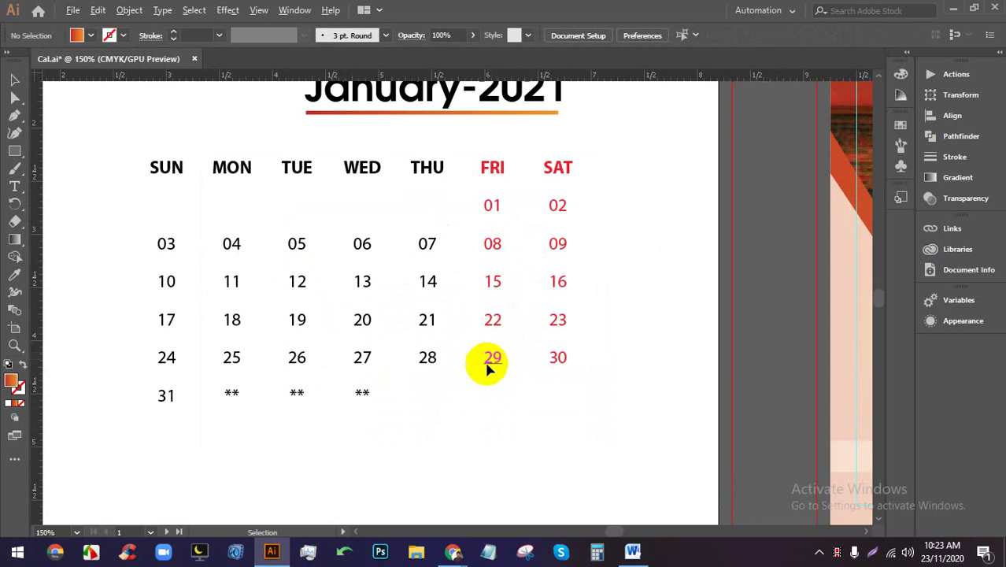
left_click_drag(545, 433, 139, 157)
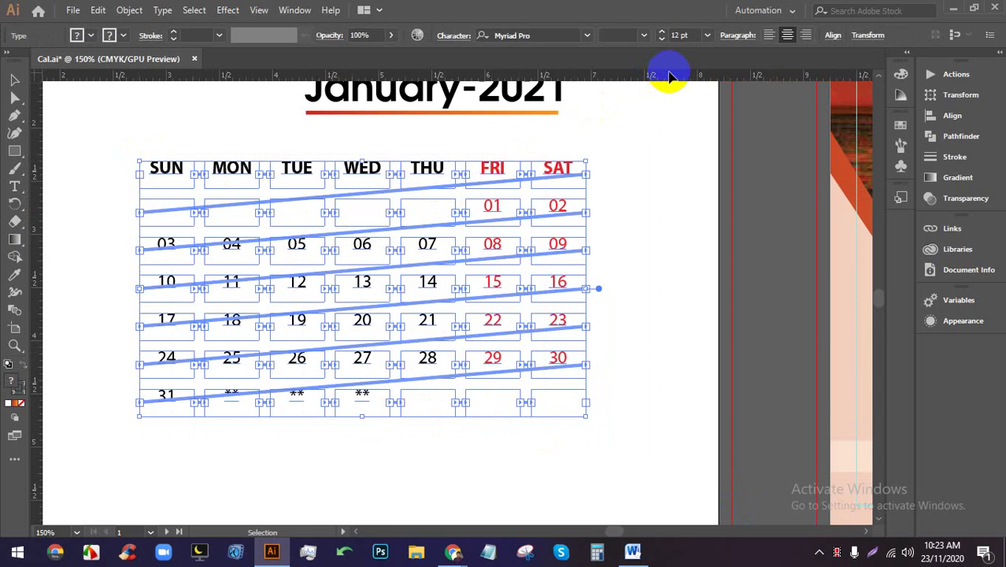
- Check the ongoing class call in Google Meet and return to the calendar document in Illustrator
mouse_move(453, 551)
left_click(404, 496)
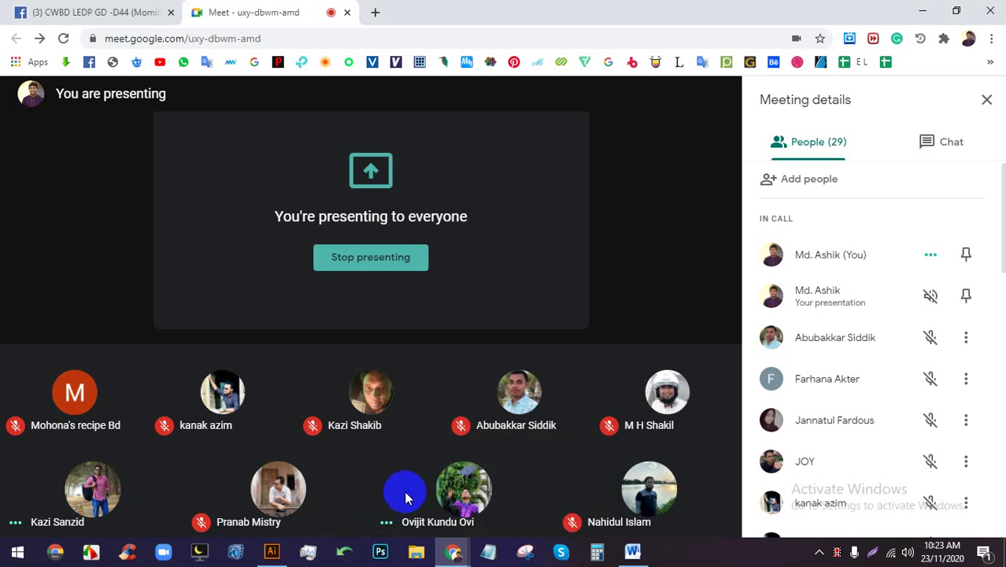
left_click(630, 555)
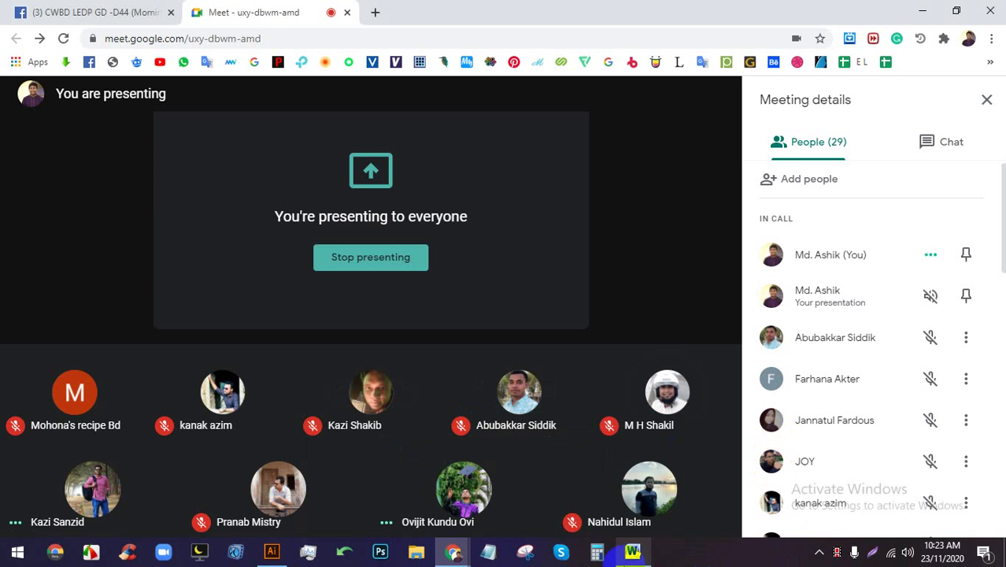
mouse_move(287, 560)
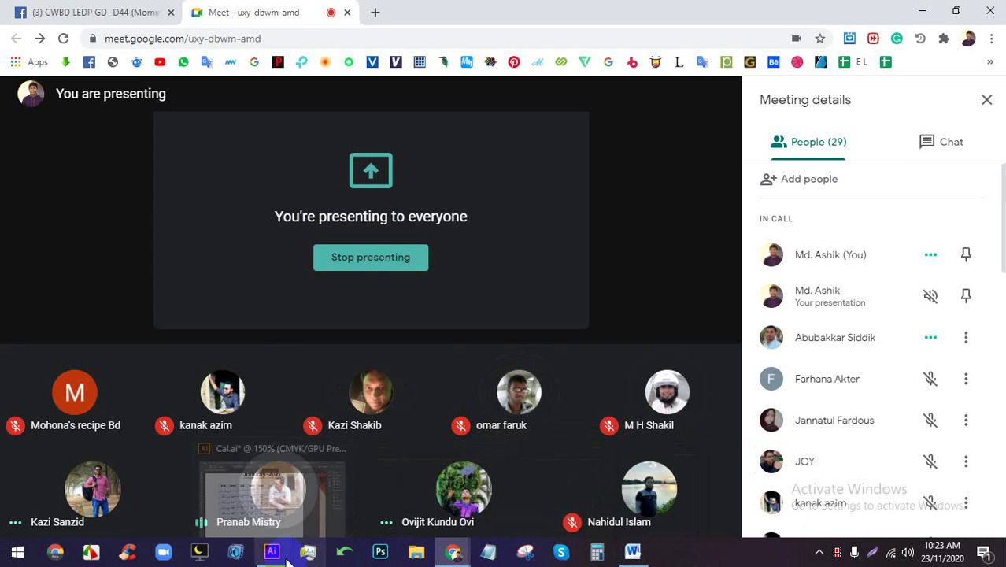
left_click(263, 492)
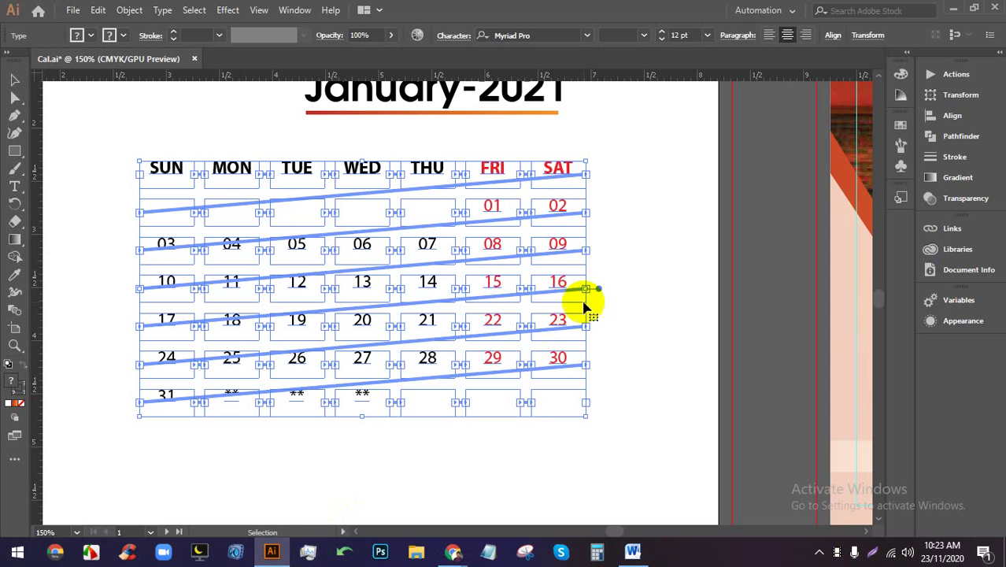
- Try left and centred paragraph alignment on the text of all the January grid cells
left_click(769, 35)
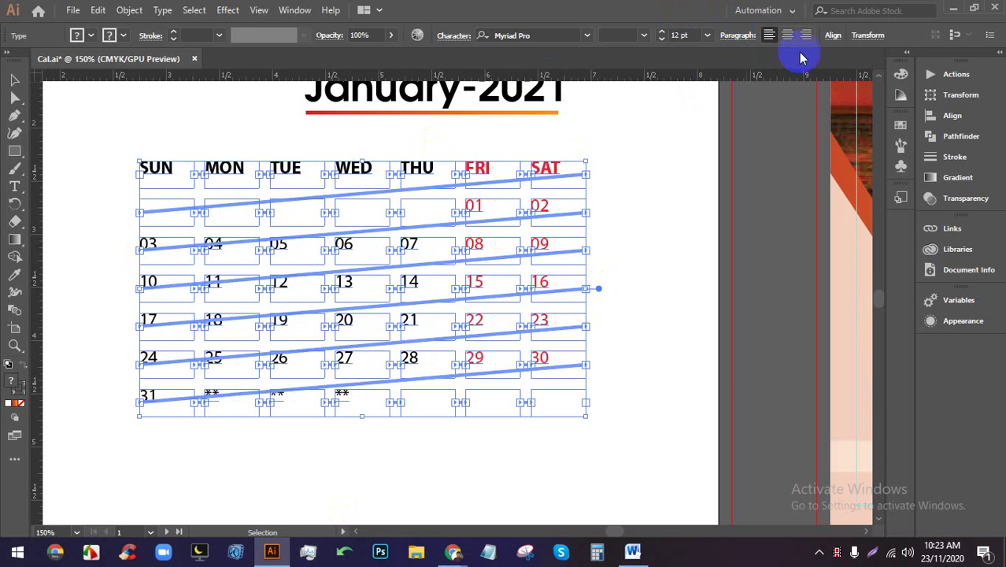
left_click(790, 38)
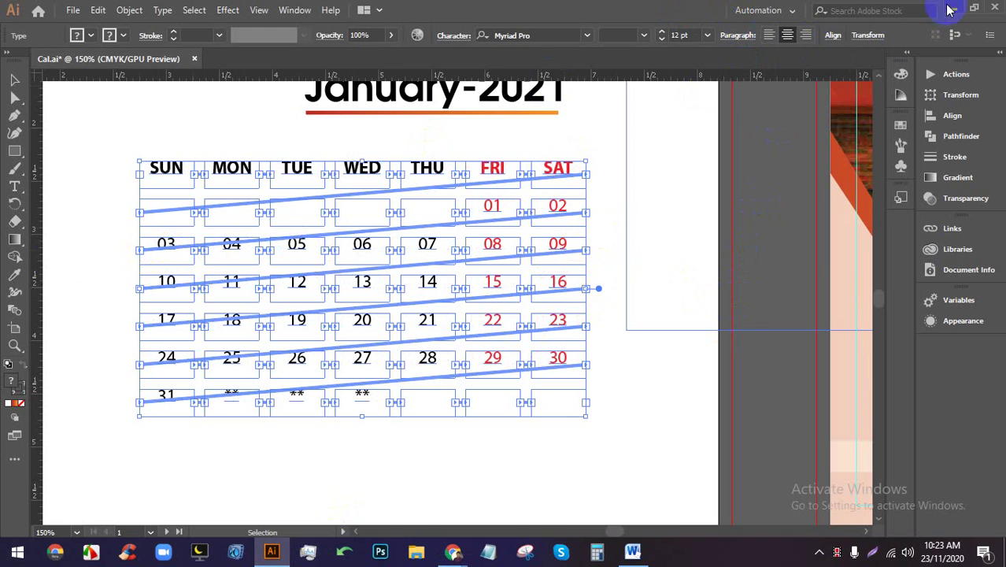
- Try vertically centre-aligning all the January grid cells as objects, and undo back to the right-aligned cell text
left_click(832, 36)
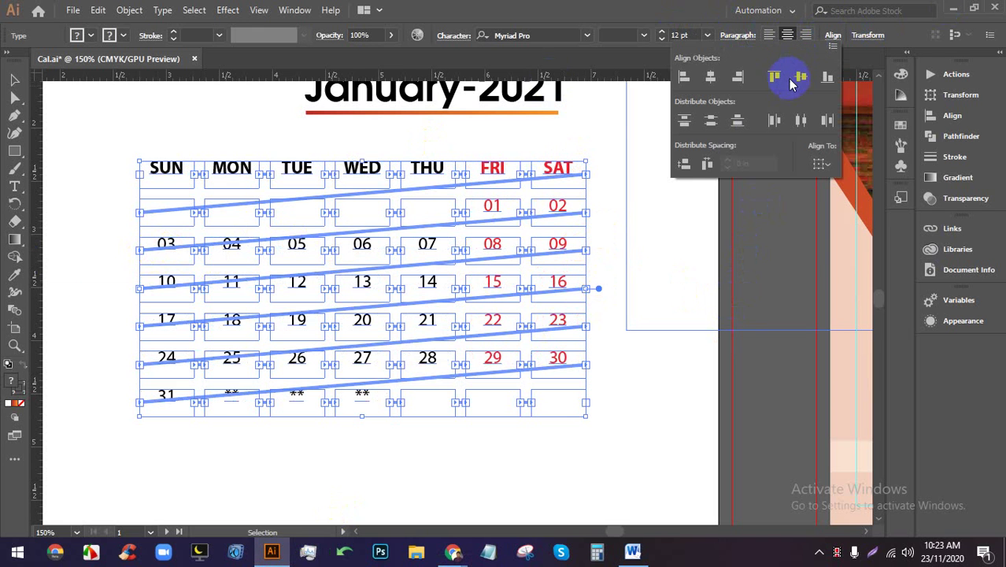
left_click(801, 76)
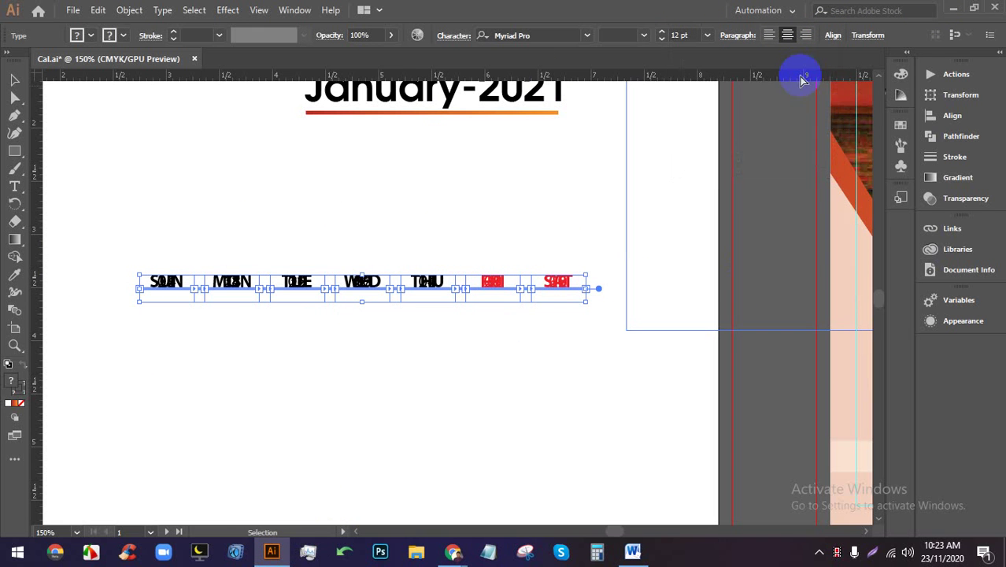
key("a")
key("ctrl+z")
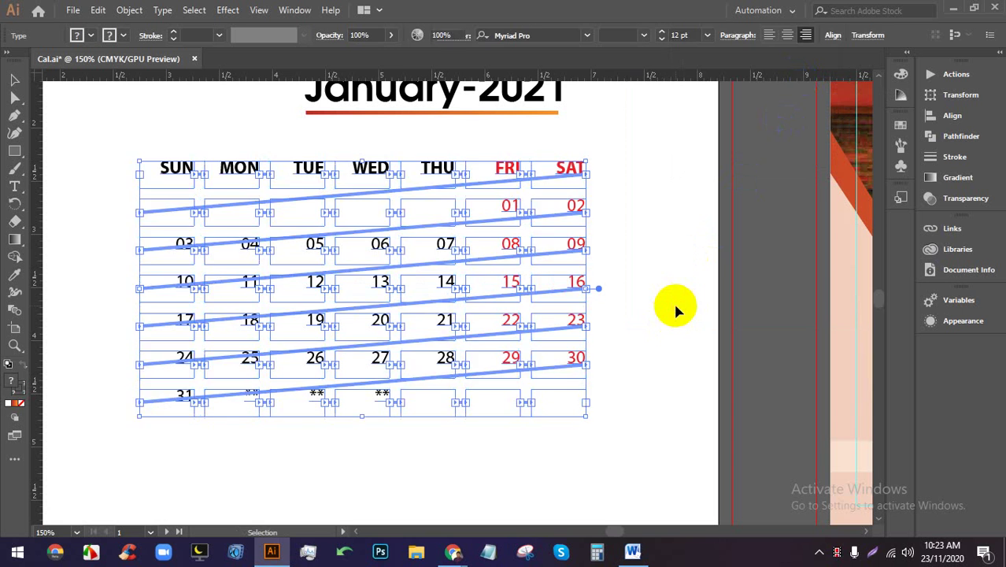
key("v")
- Select the cells of the 03–09 week row and try horizontally centre-aligning them as objects
left_click(640, 281)
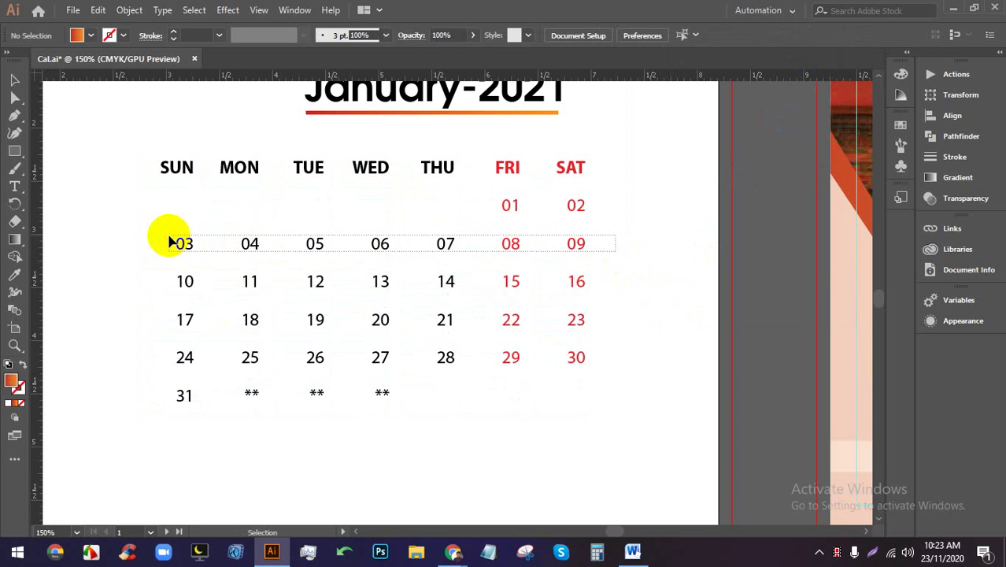
left_click(169, 238)
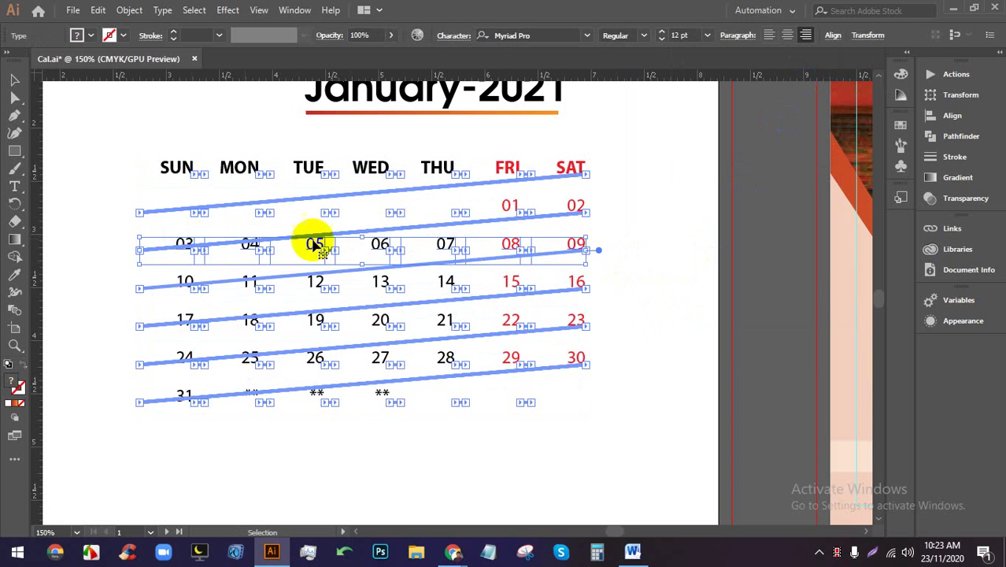
left_click(600, 250)
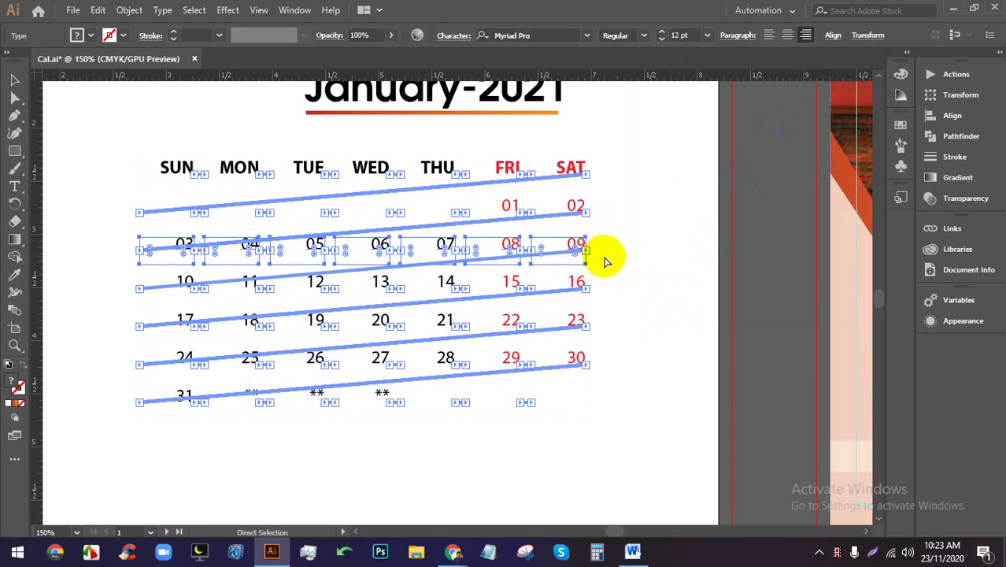
left_click(834, 36)
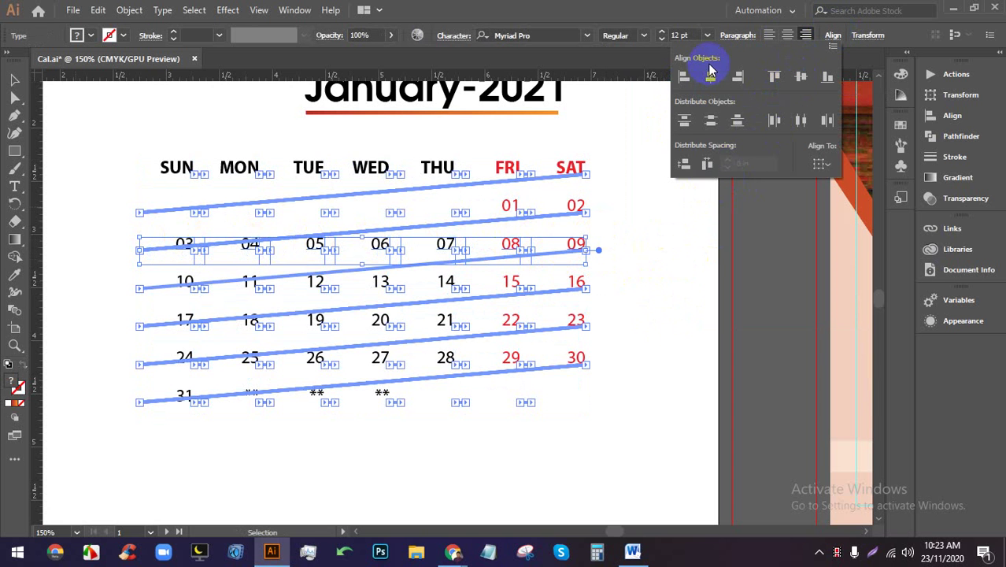
left_click(710, 72)
- Check the class call in Google Meet, return to Illustrator and undo the horizontal centring of the week row
mouse_move(450, 543)
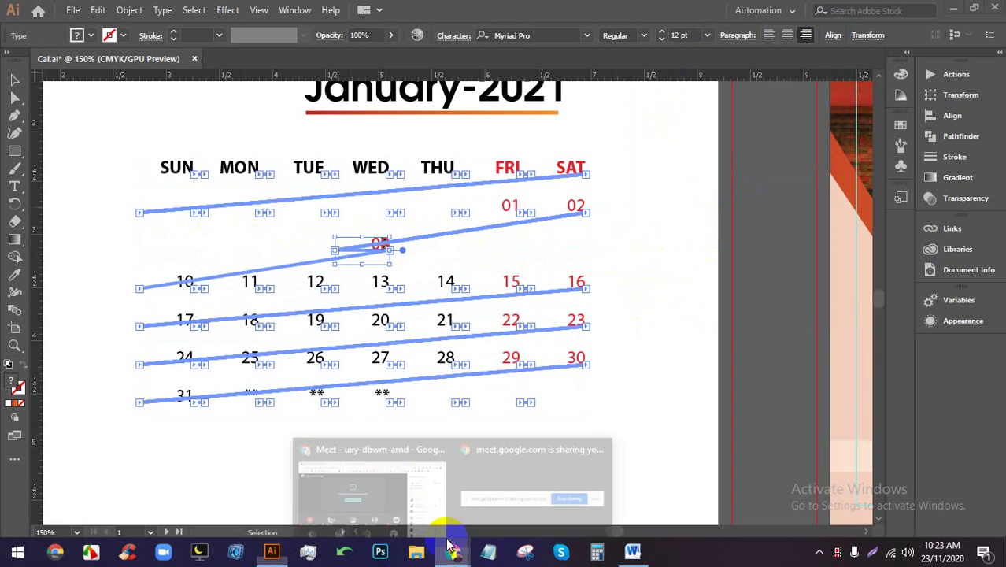
left_click(425, 485)
left_click(650, 166)
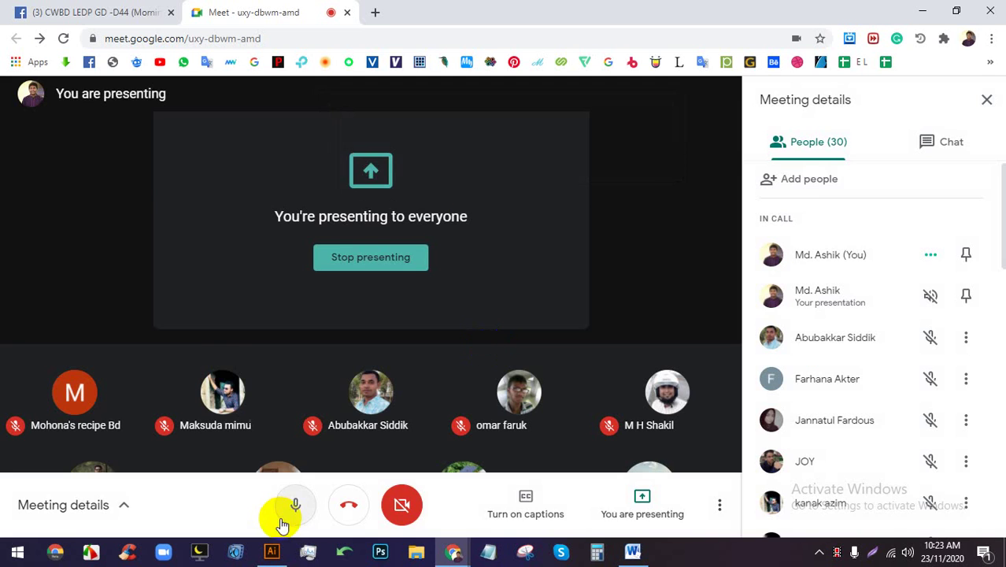
left_click(272, 551)
key("ctrl+z")
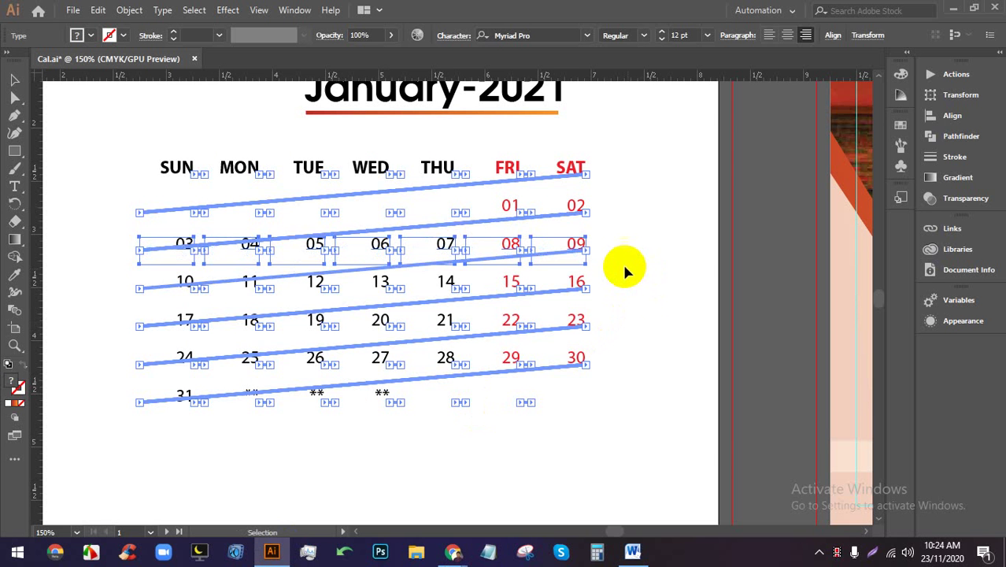
- Reselect the 03–09 week row, try horizontally left-aligning its cells as objects, and undo it
left_click(624, 268)
left_click_drag(624, 263, 140, 243)
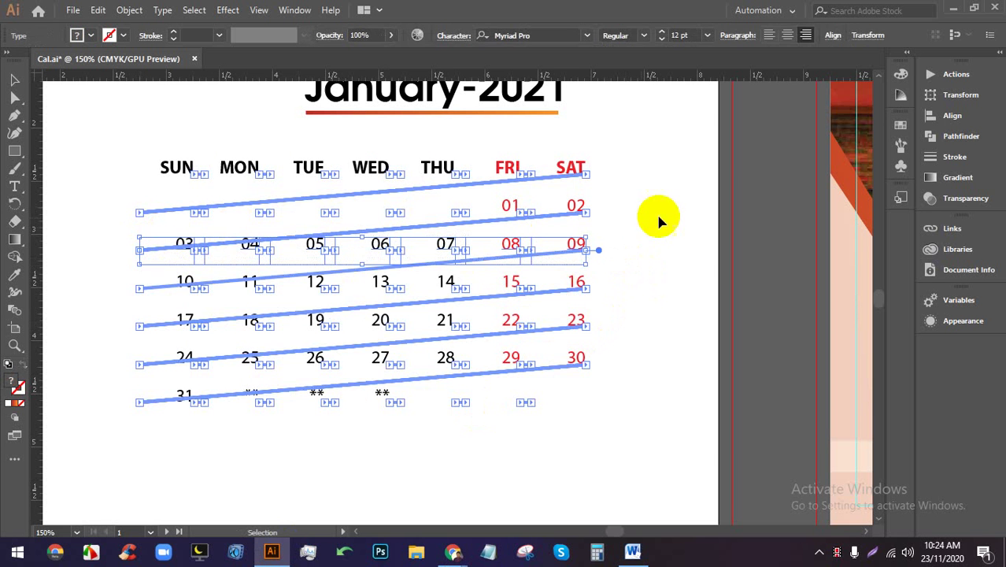
left_click(832, 36)
left_click(801, 121)
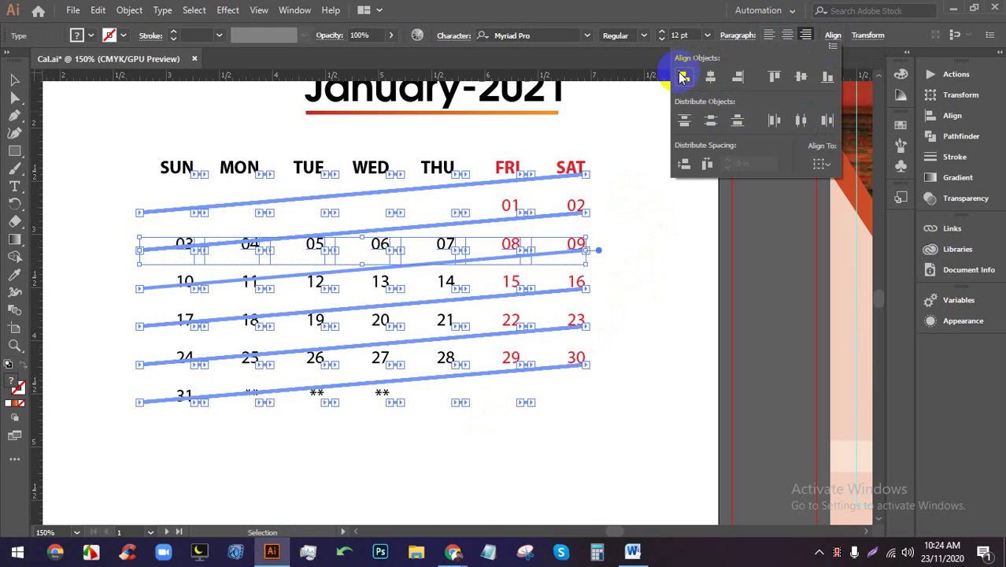
left_click(682, 76)
key("ctrl+z")
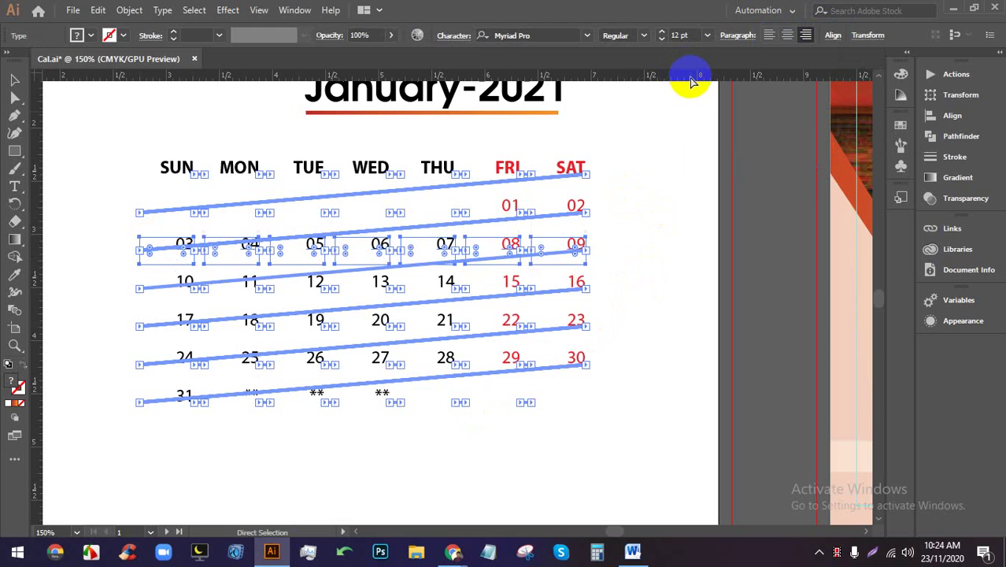
- Try horizontal left and right object alignment on the 03–09 row again, undo the changes and deselect the row
left_click(833, 36)
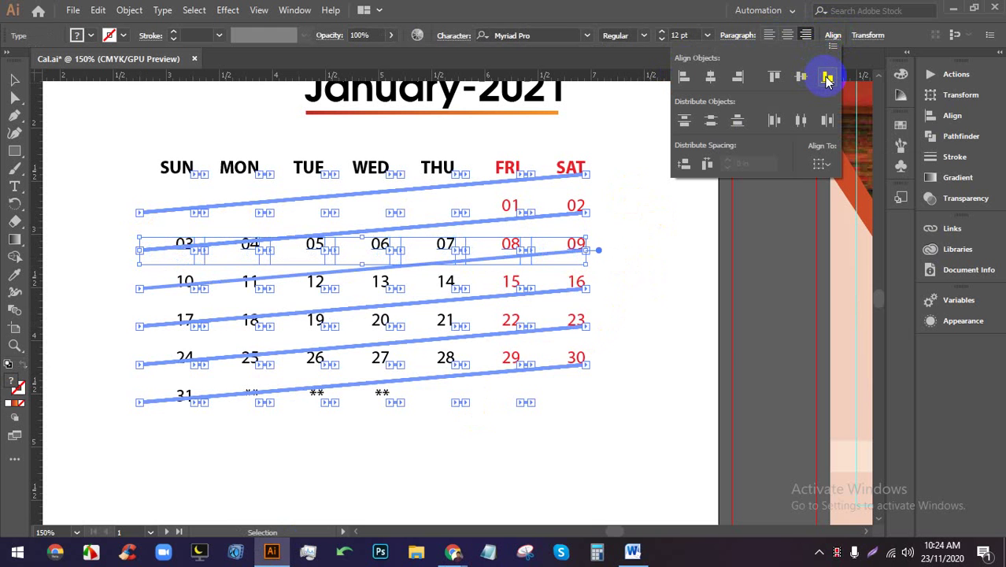
left_click(686, 78)
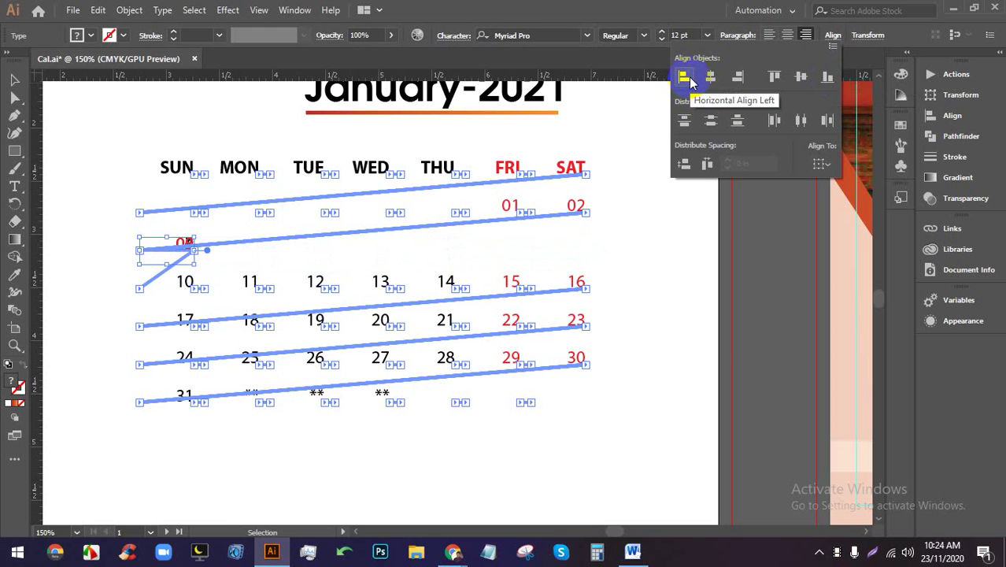
left_click(736, 78)
key("a")
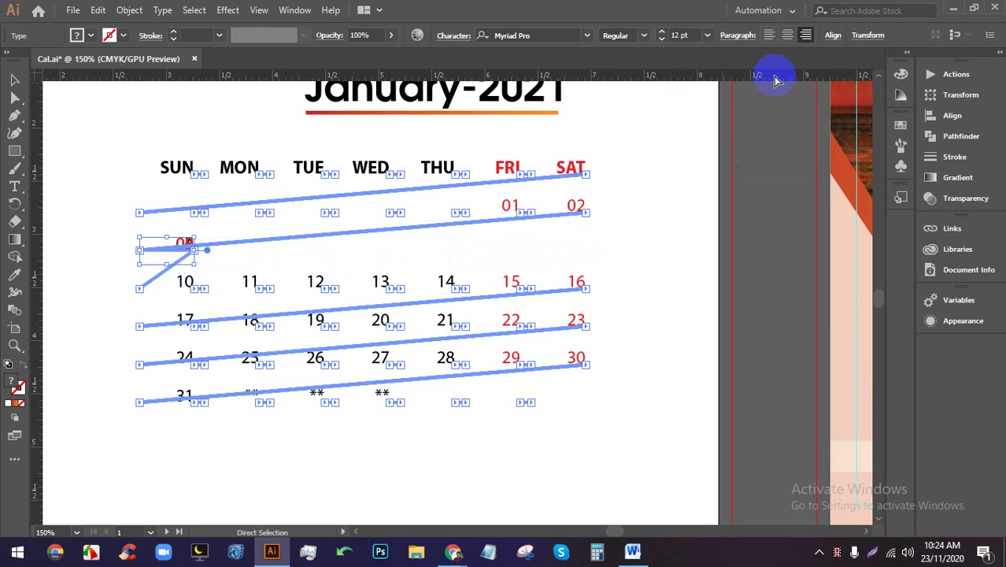
key("ctrl+z")
key("v")
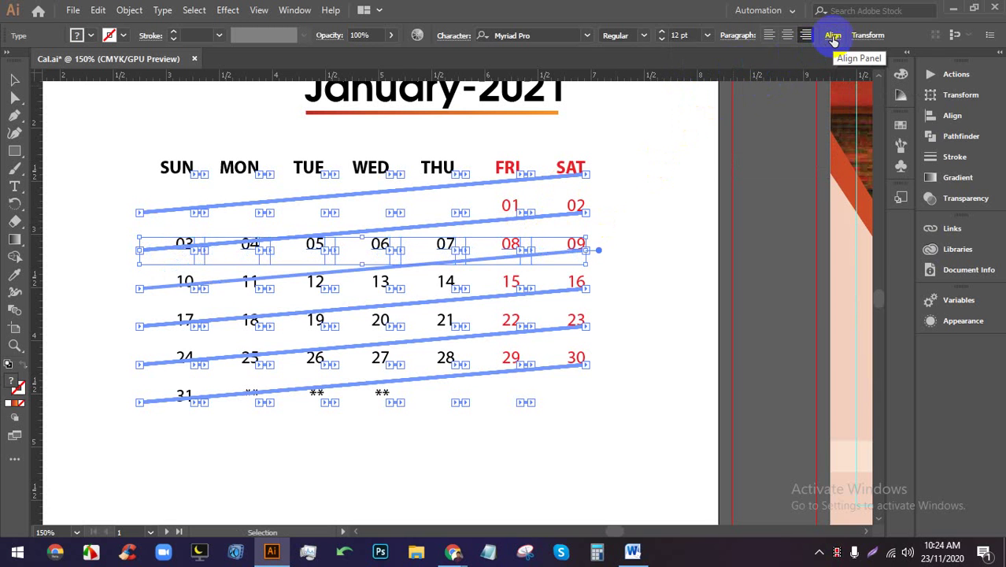
left_click(658, 294)
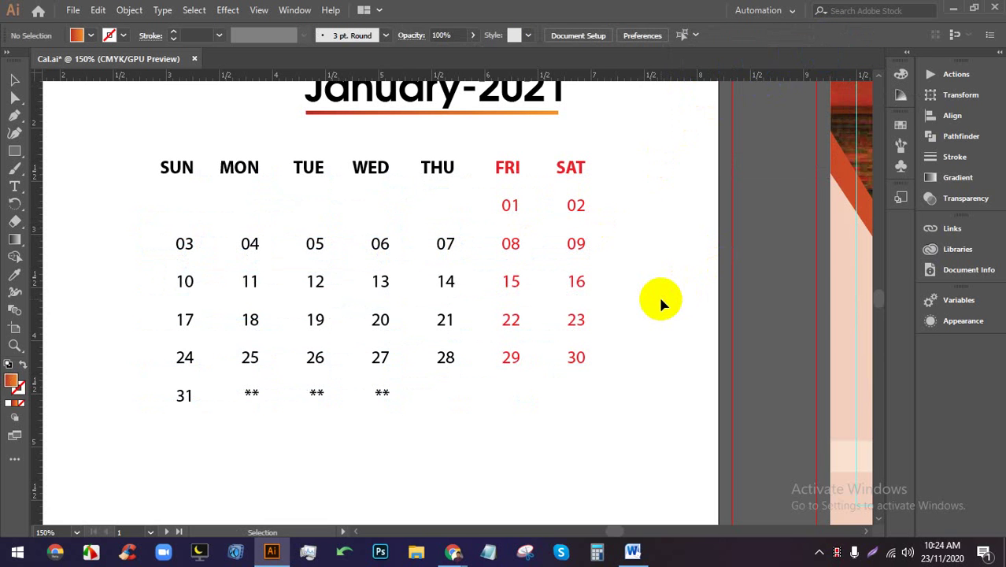
- Try horizontally left-aligning only the date 09 cell as an object, and deselect it
left_click(578, 247)
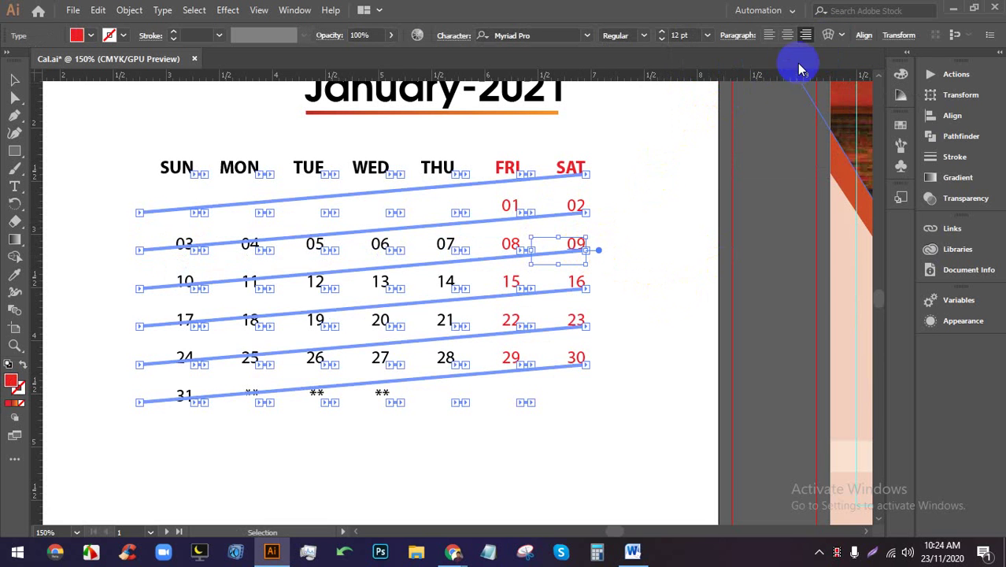
left_click(861, 34)
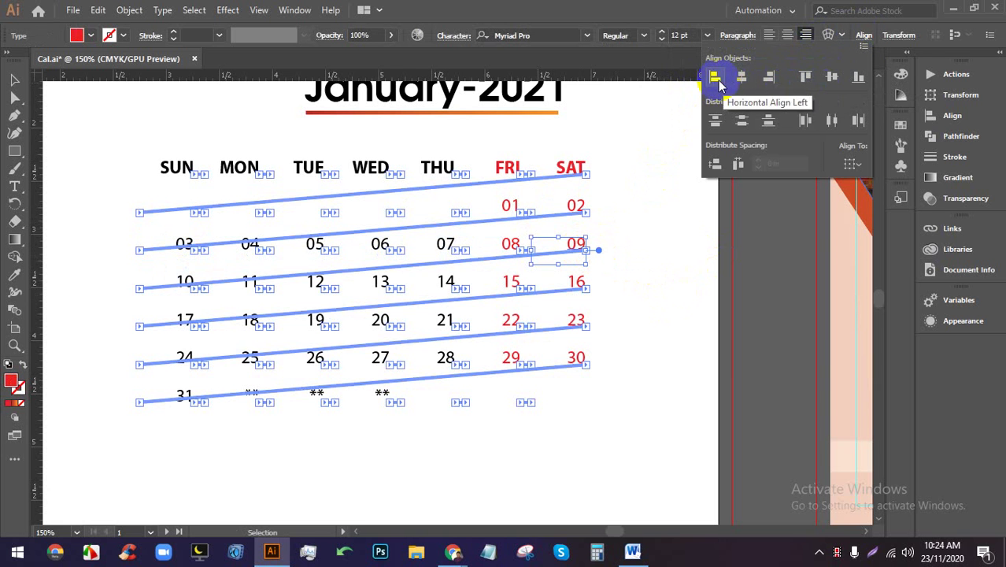
left_click(713, 78)
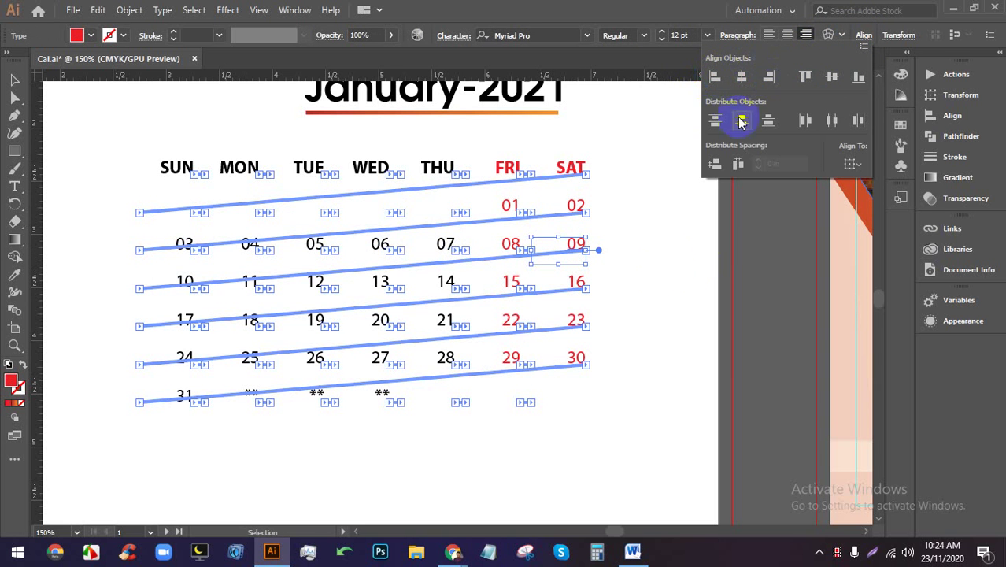
left_click(676, 265)
left_click(580, 248)
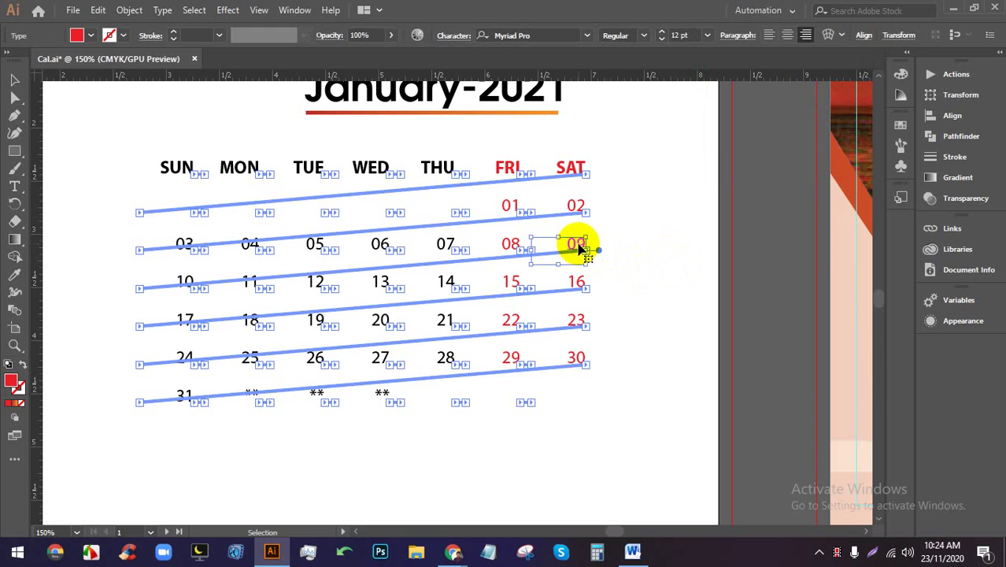
left_click(625, 244)
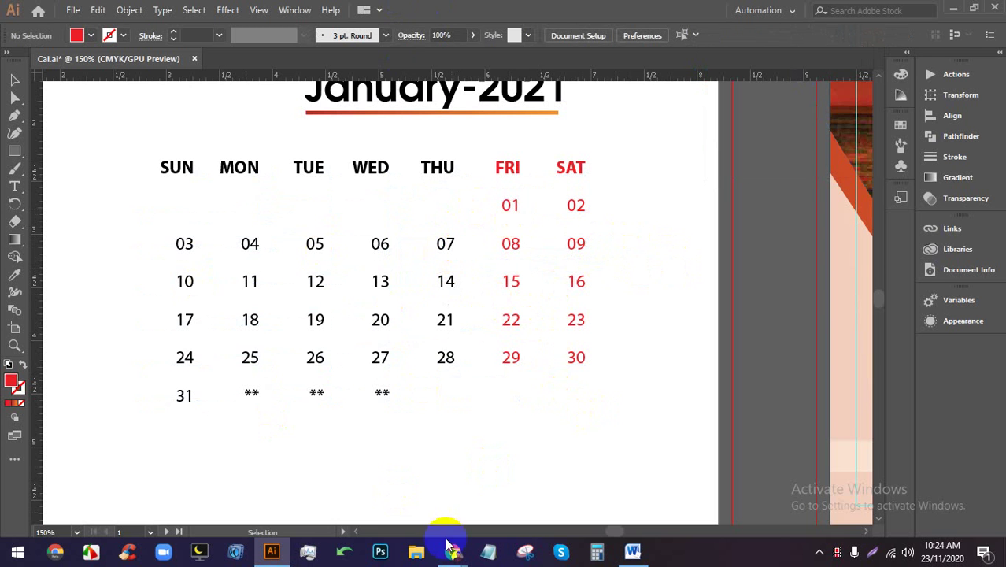
- Switch to the Google Meet call and stop presenting the screen
mouse_move(453, 551)
left_click(402, 497)
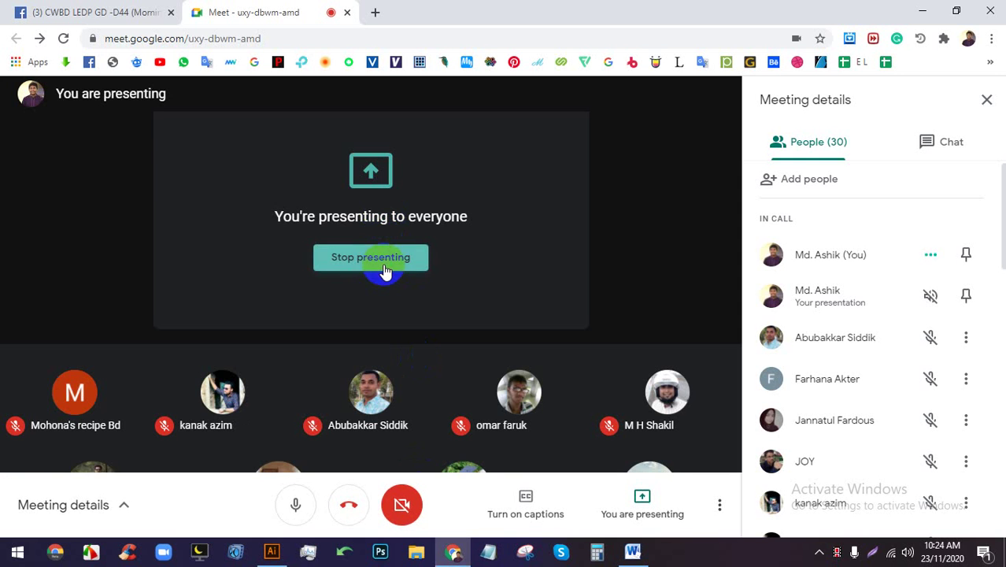
left_click(383, 263)
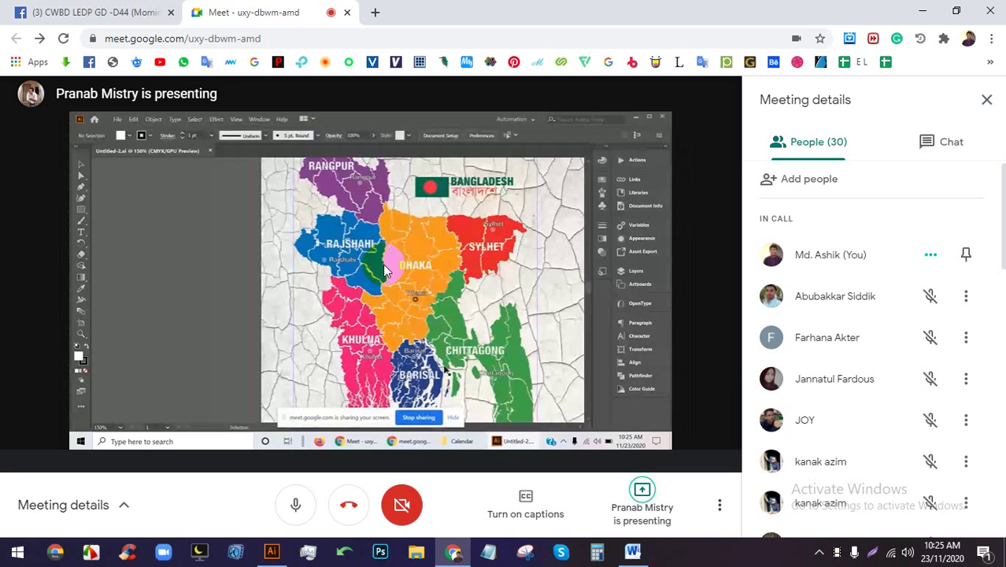
- Show the student's shared calendar presentation in full screen and hide the meeting details
mouse_move(384, 270)
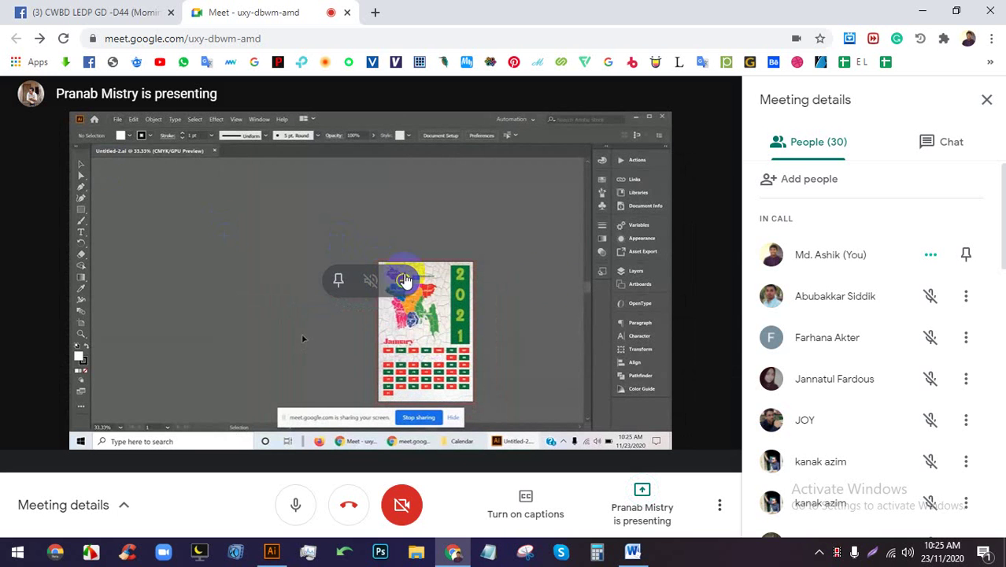
double_click(573, 273)
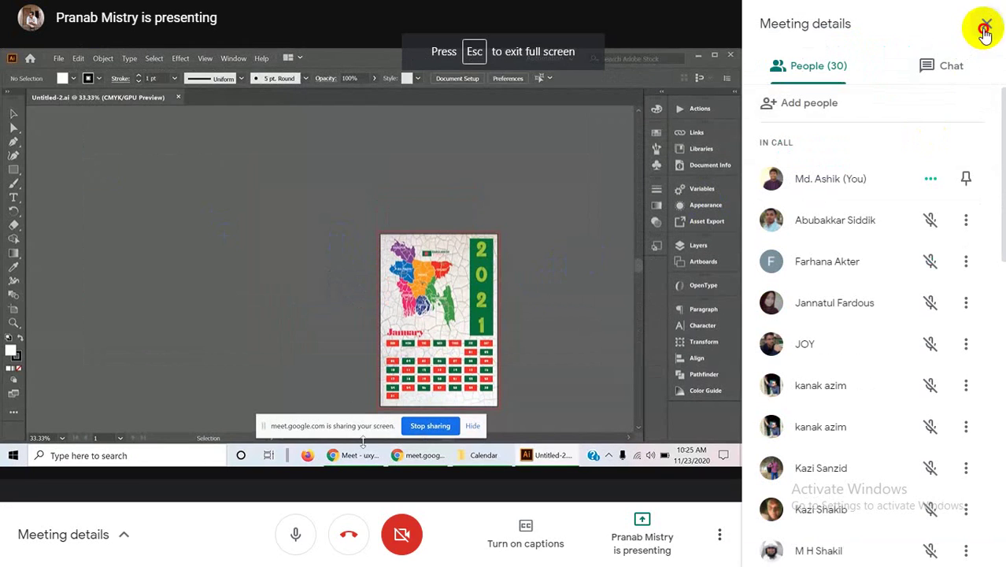
left_click(981, 22)
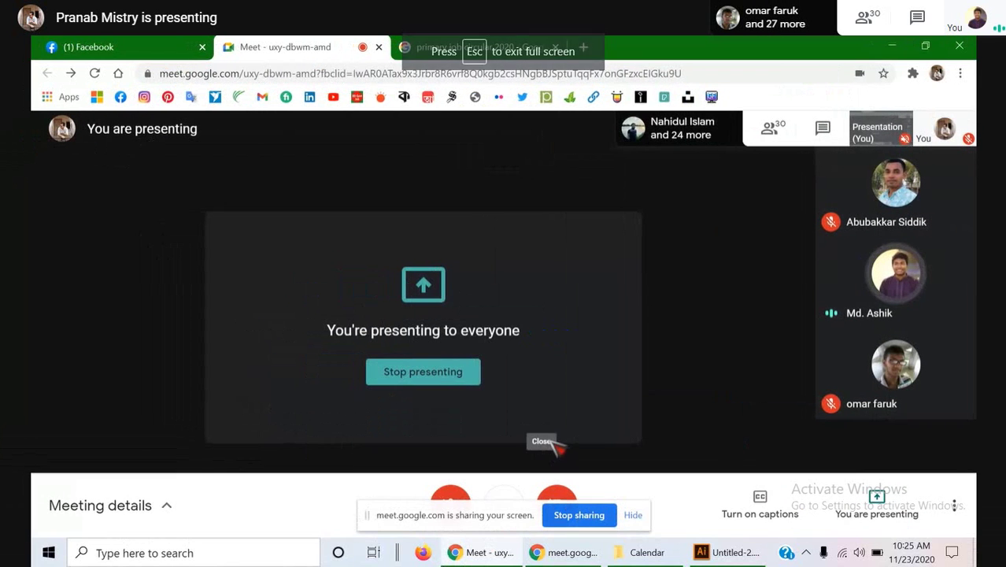
left_click(450, 498)
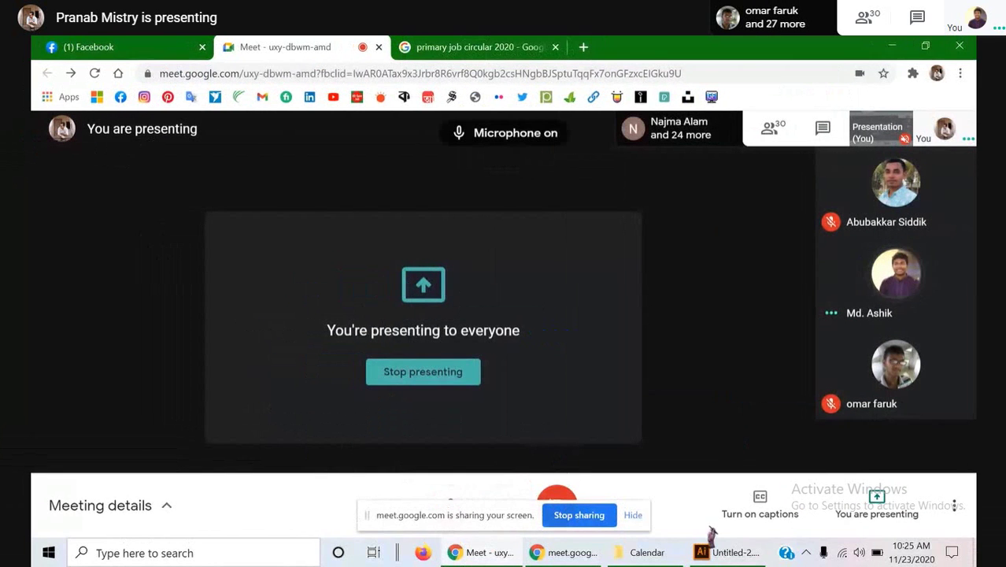
- Switch to the Illustrator calendar document, hide the screen-sharing notice and examine the January date grid up close
left_click(728, 554)
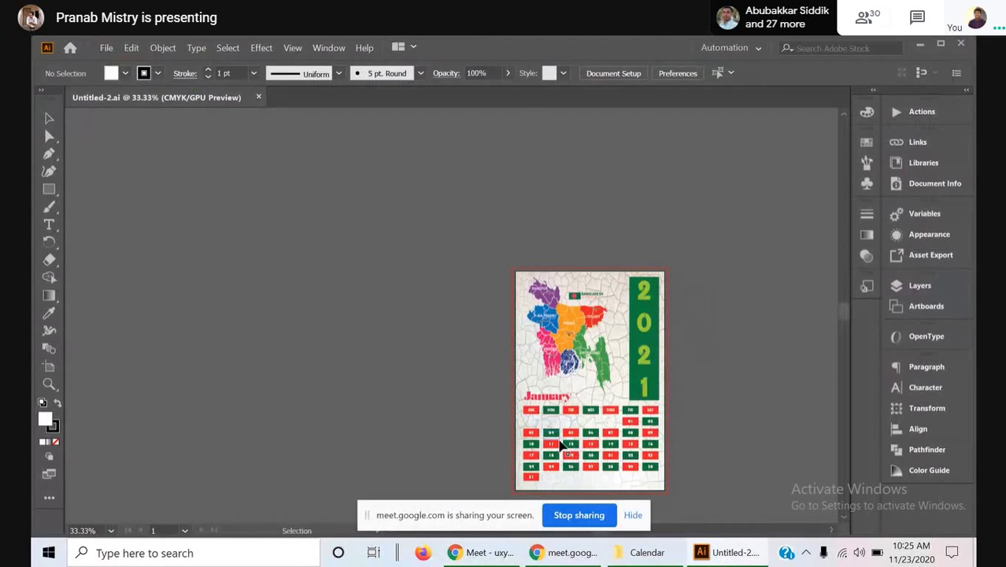
scroll(560, 447, "up", 5)
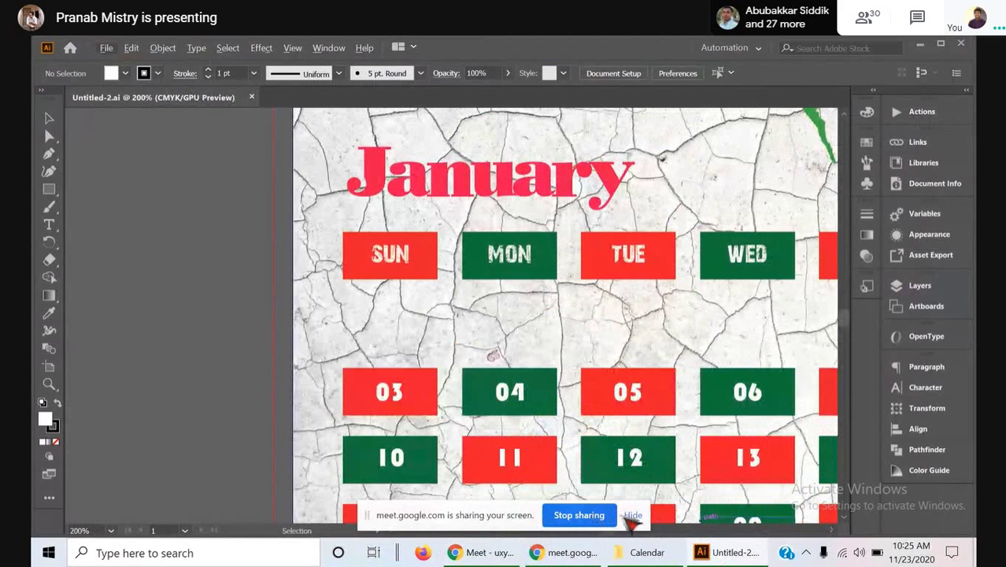
scroll(774, 506, "down", 5)
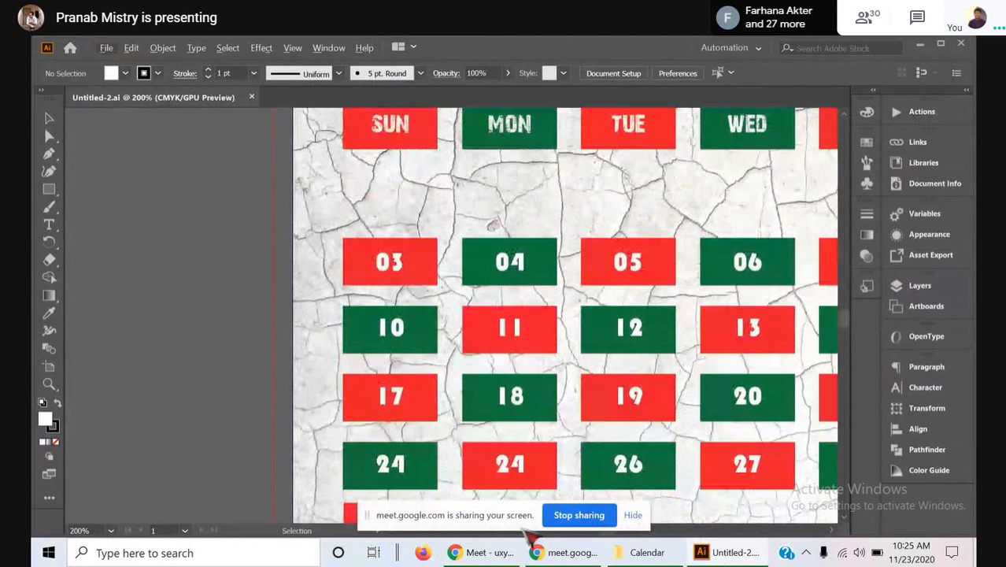
left_click(632, 516)
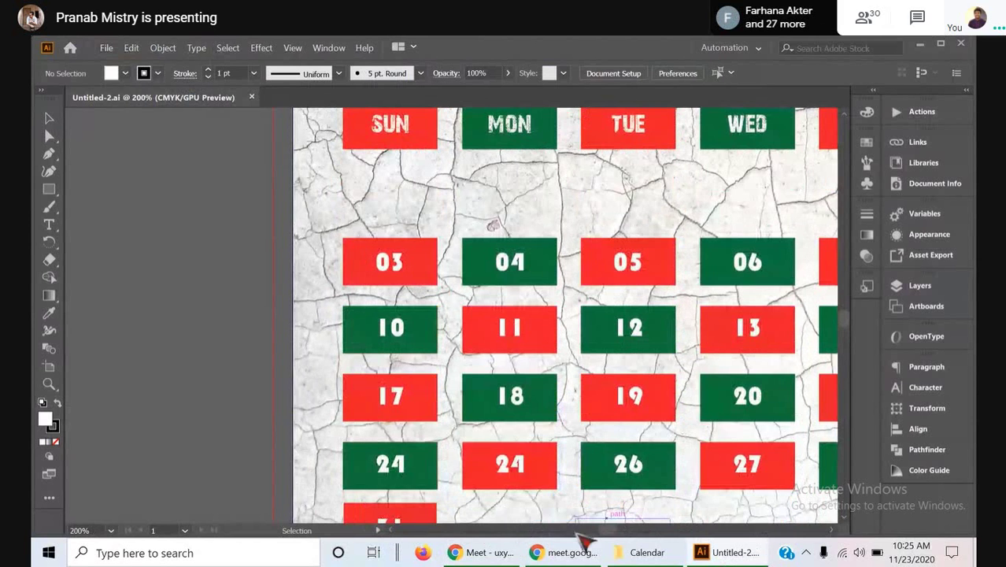
scroll(610, 529, "right", 5)
scroll(571, 464, "down", 1)
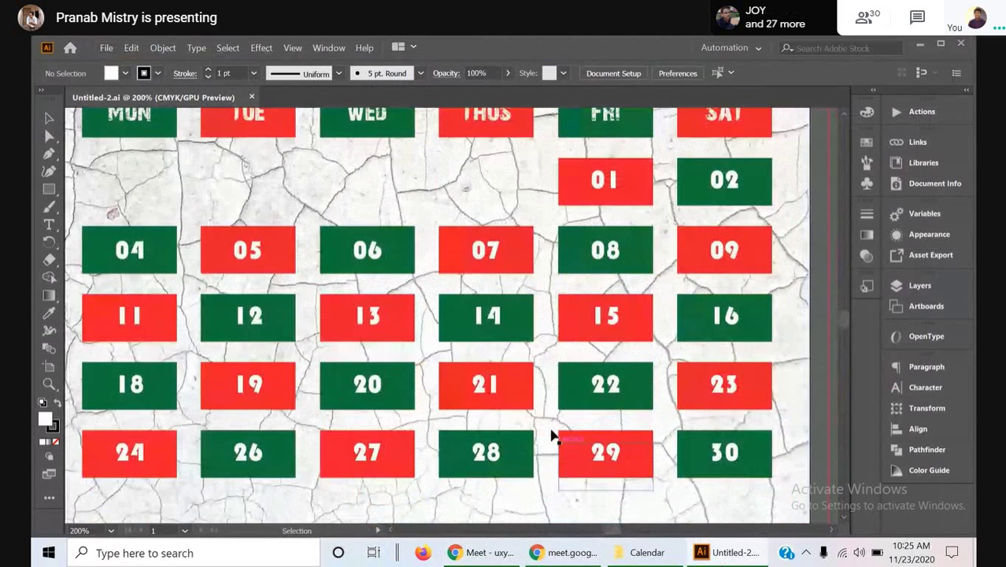
scroll(551, 436, "down", 2)
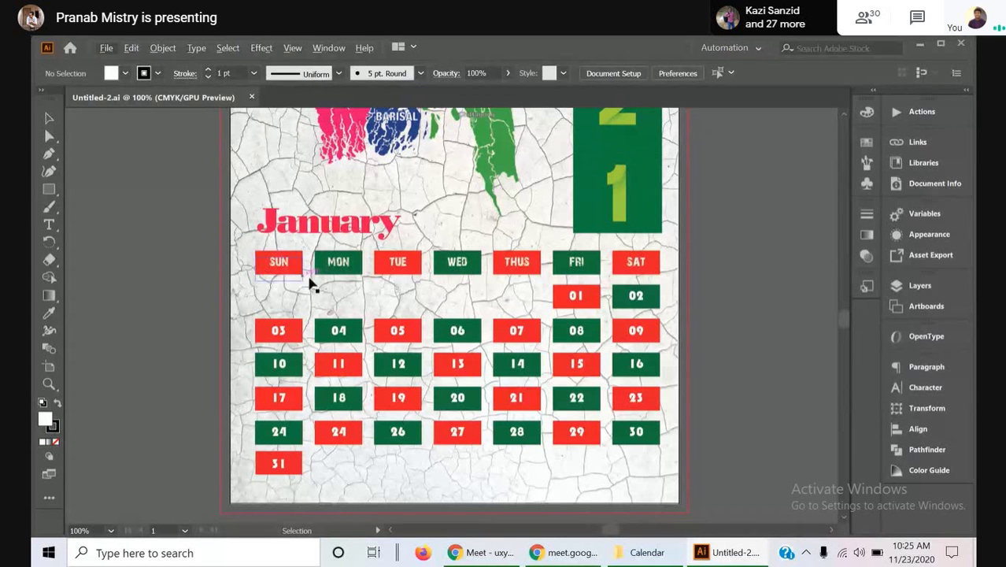
- Select the threaded date text in the 03 and 04 cells of the January grid to examine its text threading
left_click(280, 334, "shift")
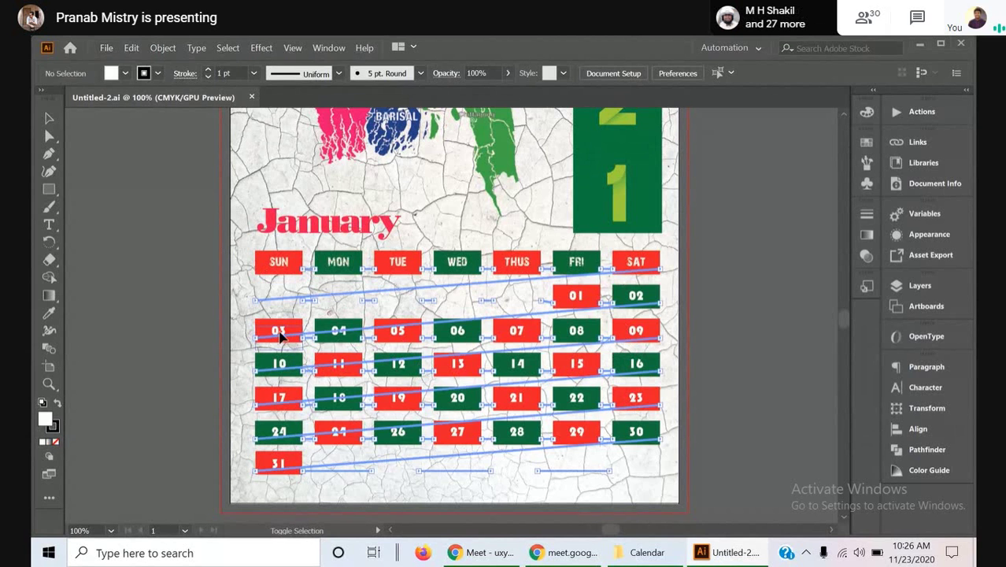
left_click(344, 337, "shift")
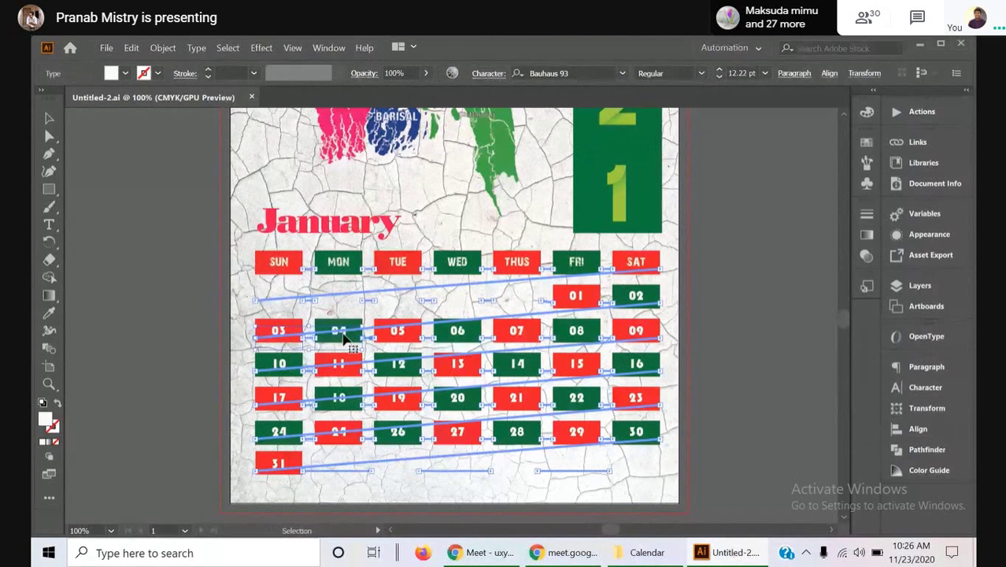
left_click(344, 337, "shift")
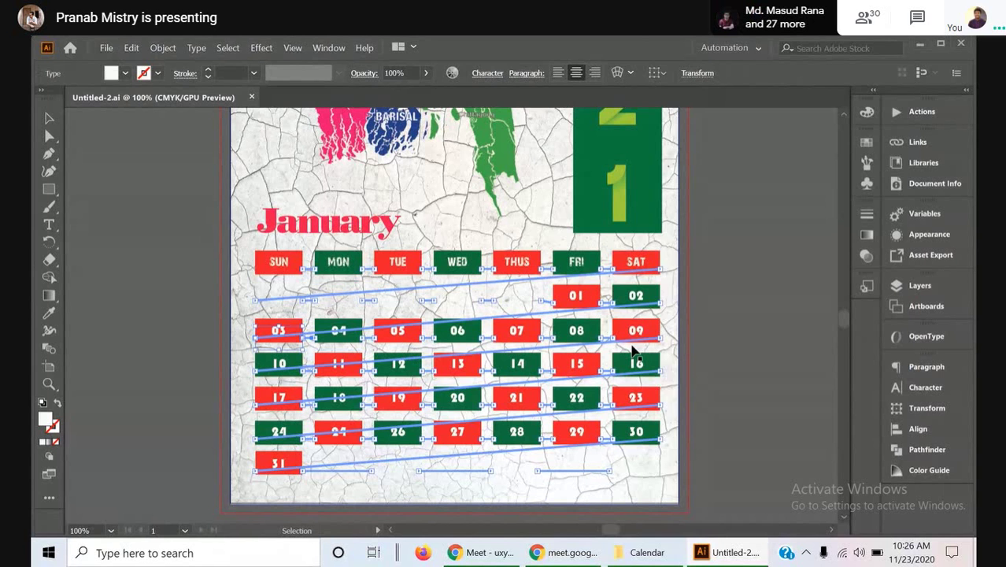
- Nudge the calendar's cracked-texture background image slightly upward and admit the waiting participant to the call
left_click(249, 268)
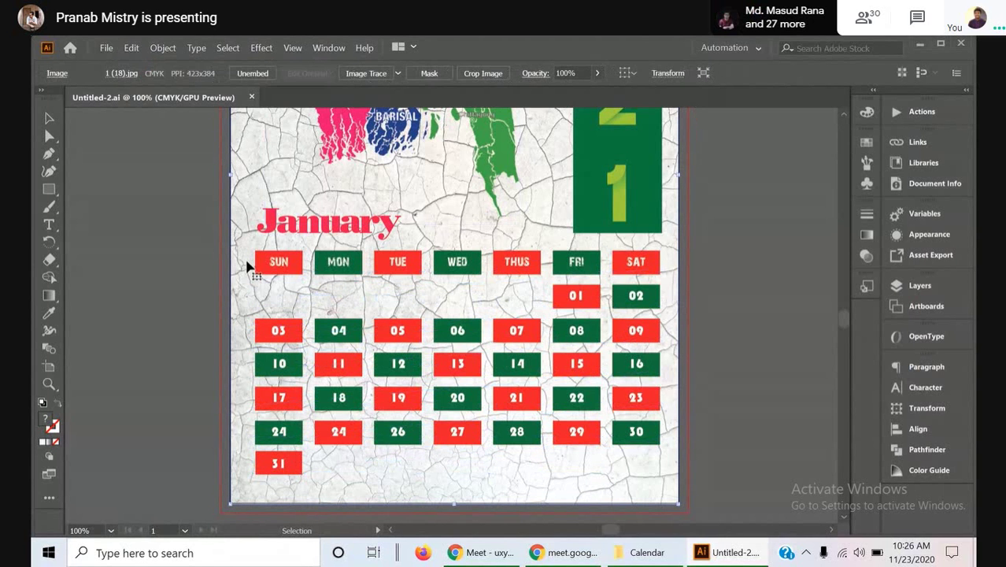
left_click(253, 269, "shift")
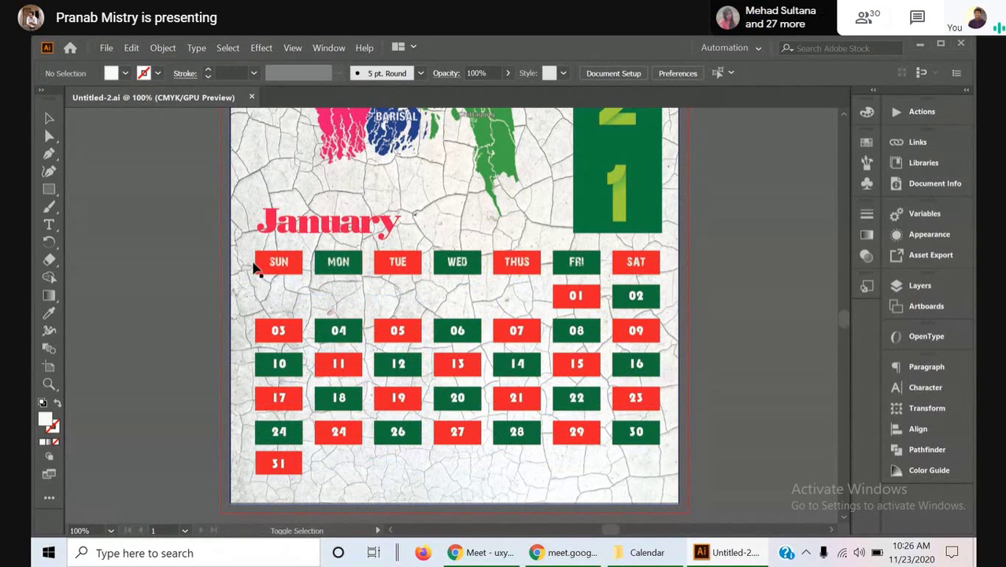
mouse_move(254, 268)
left_mouse_down()
mouse_move(370, 264)
mouse_move(254, 259)
left_mouse_up()
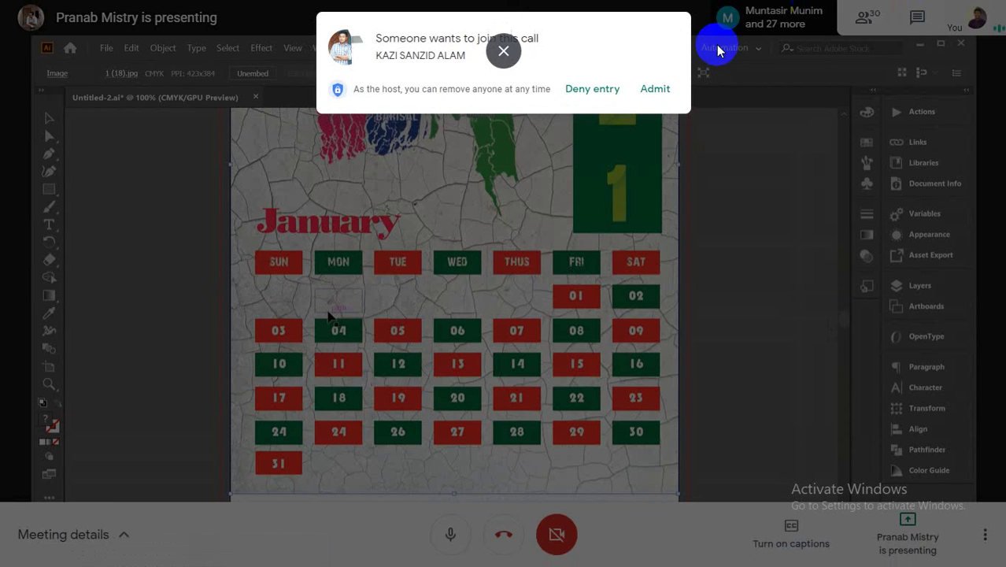
left_click(657, 91)
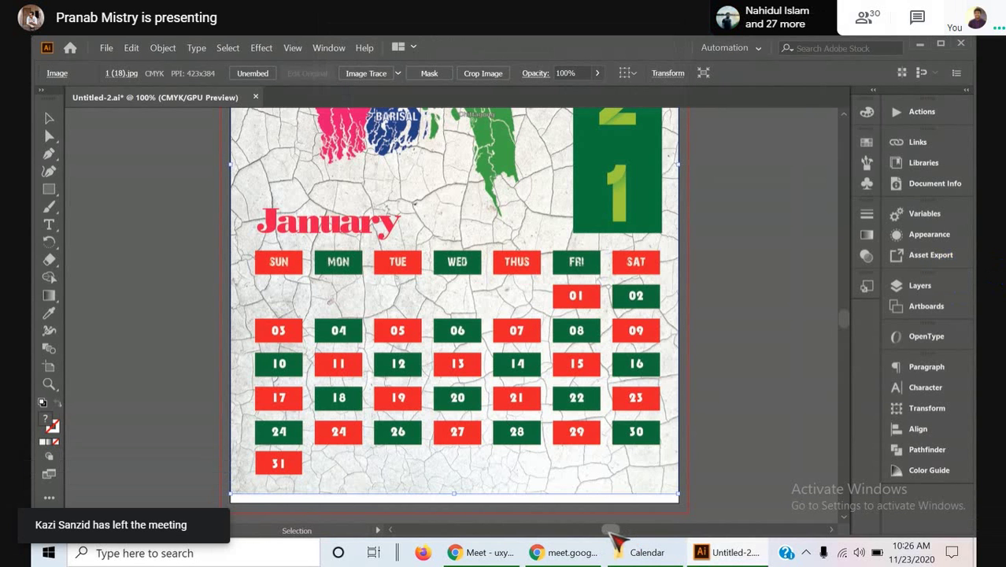
- Draw a white rectangle about 3.58 in wide and 2.06 in high on the empty canvas beside the calendar page
left_click_drag(612, 532, 603, 532)
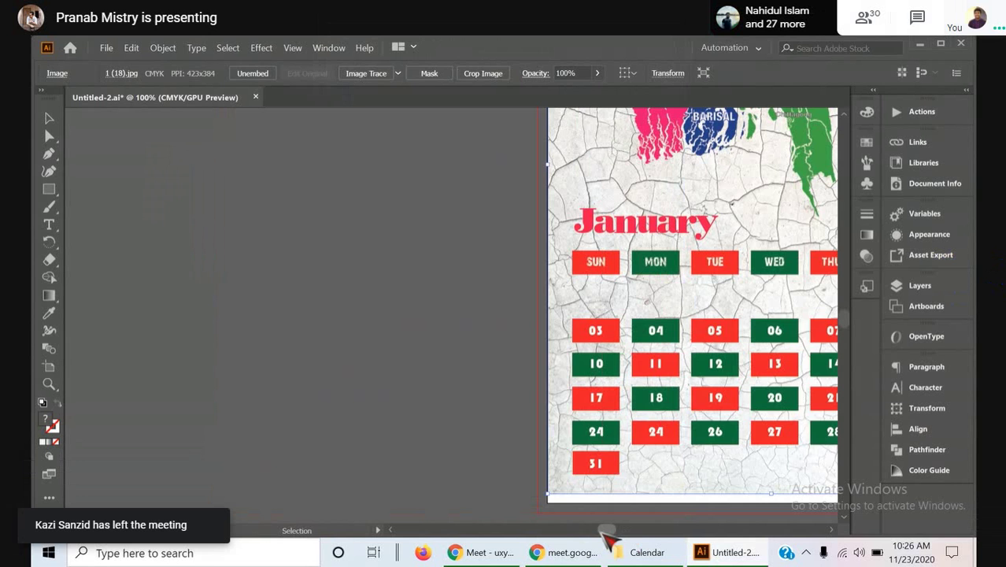
key("m")
mouse_move(187, 214)
left_mouse_down()
mouse_move(404, 288)
mouse_move(463, 371)
left_mouse_up()
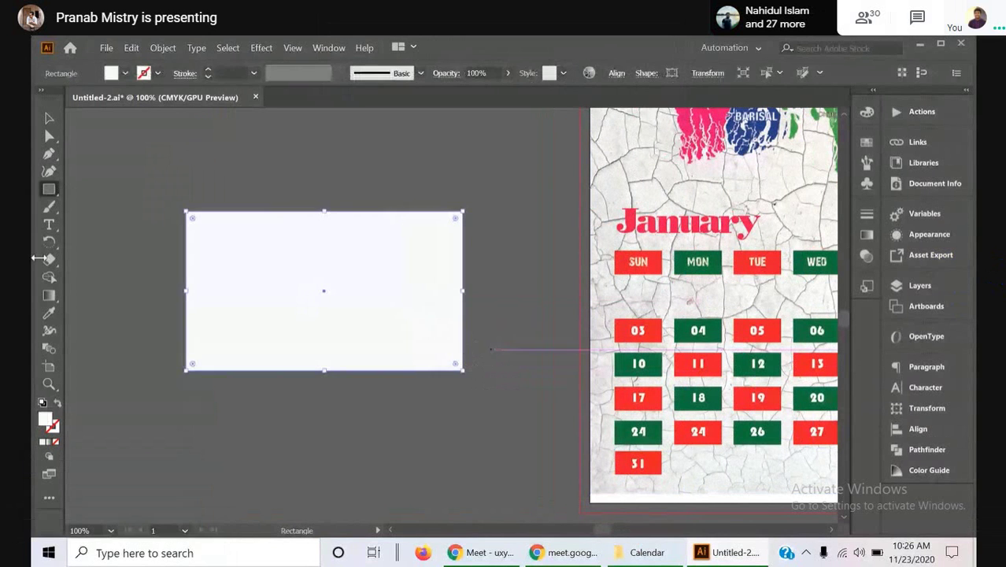
- Set up Split Into Grid for the white rectangle with 7 rows and 7 columns, previewing the result
left_click(165, 48)
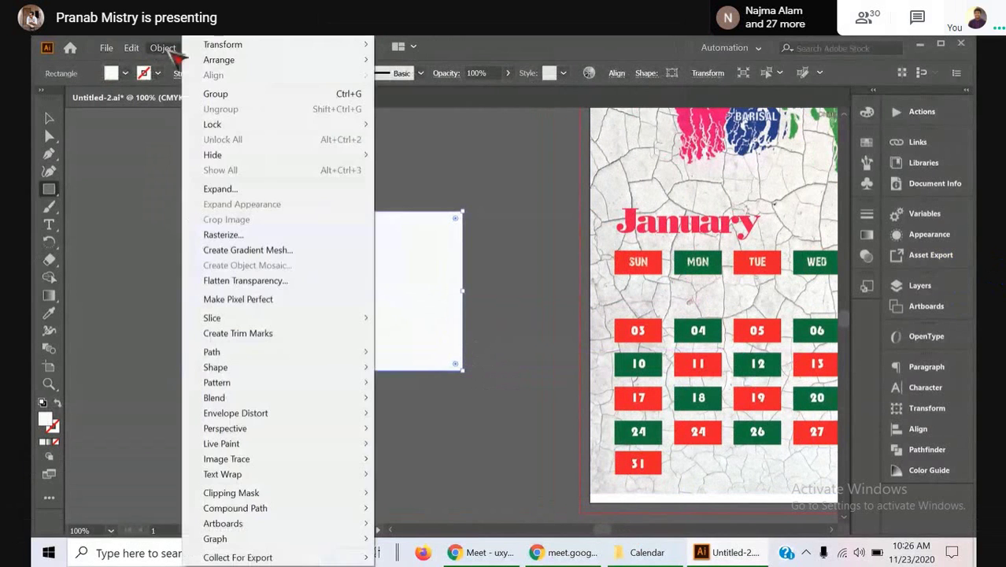
mouse_move(258, 354)
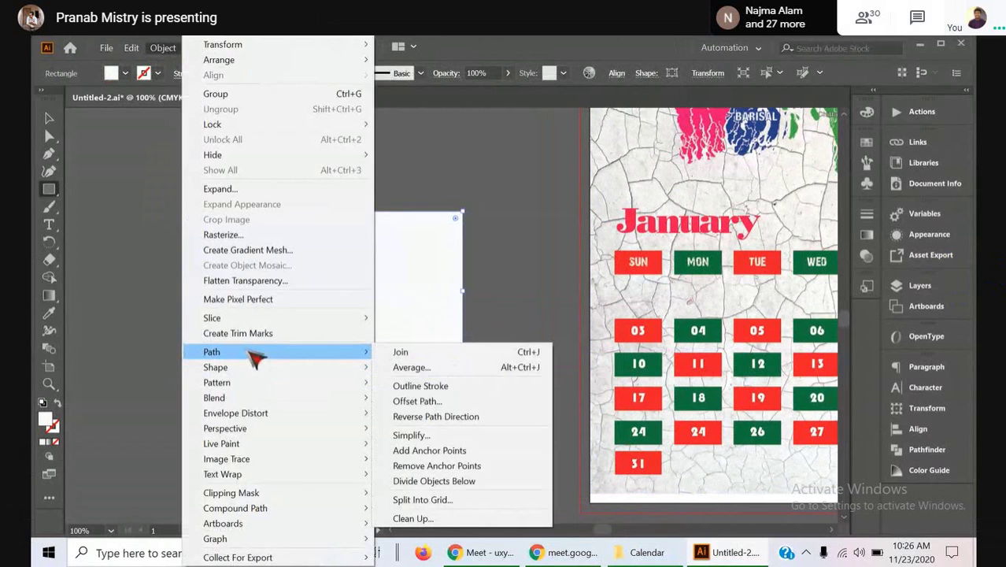
left_click(449, 499)
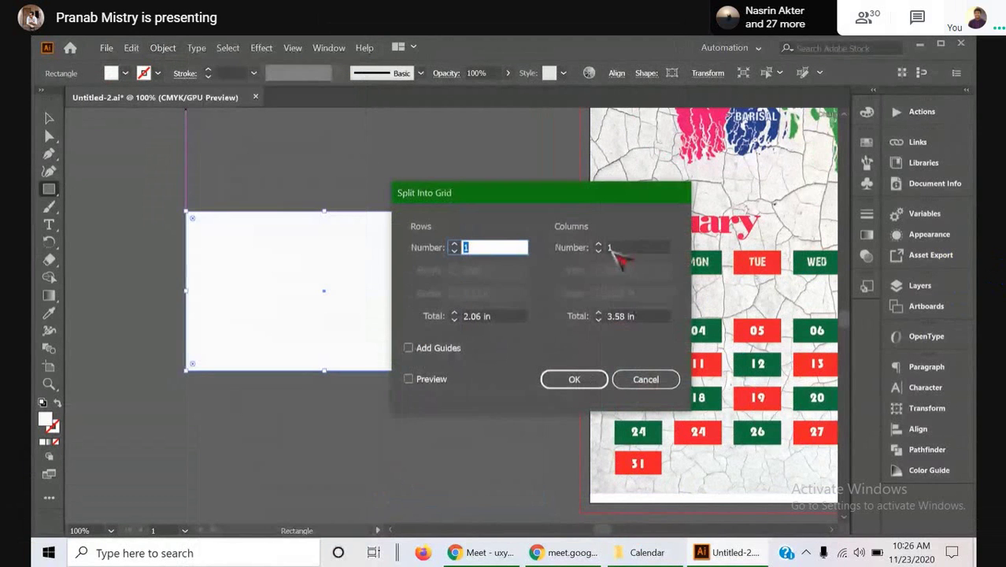
left_click(409, 379)
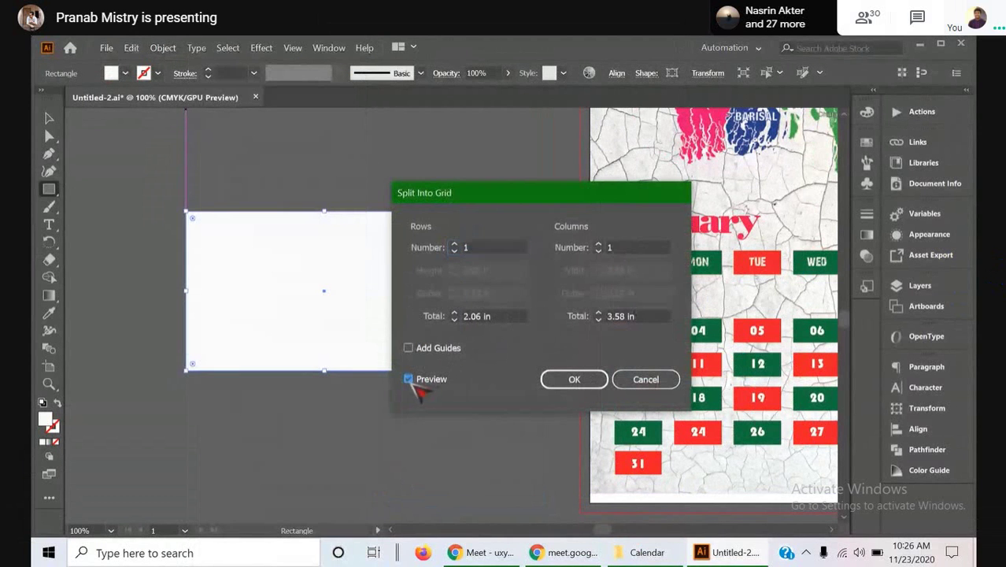
left_click(465, 247)
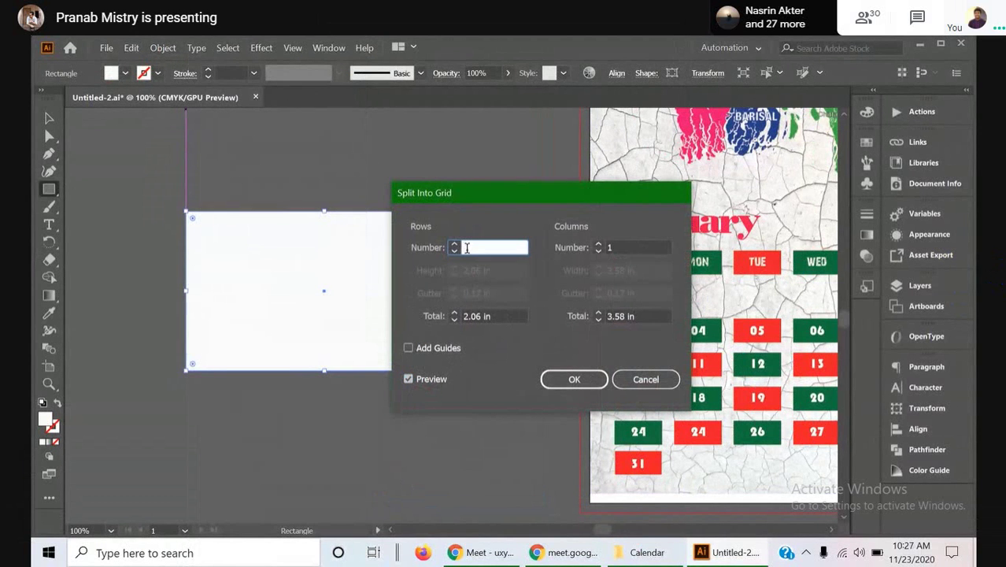
type("7")
left_click(611, 247)
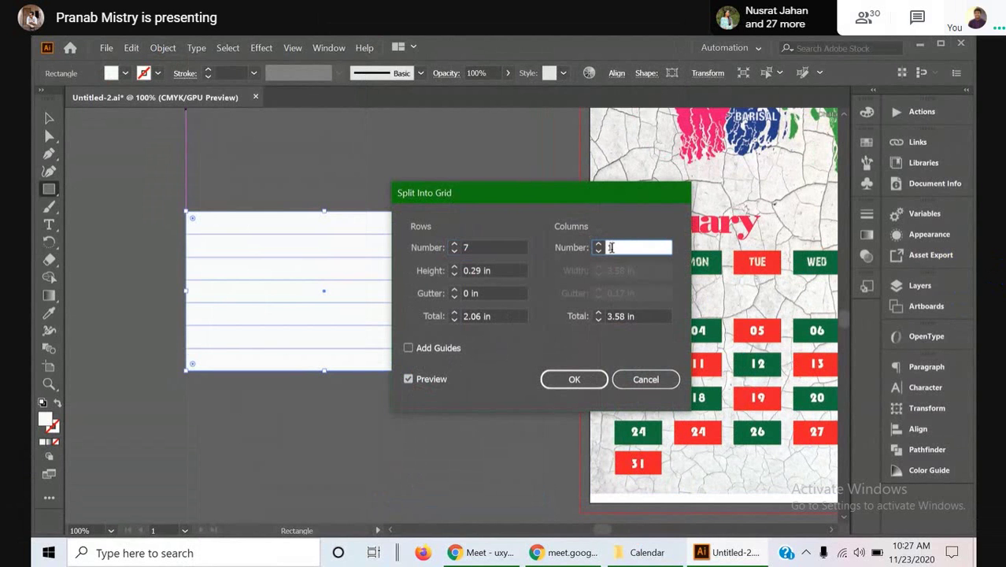
type("7")
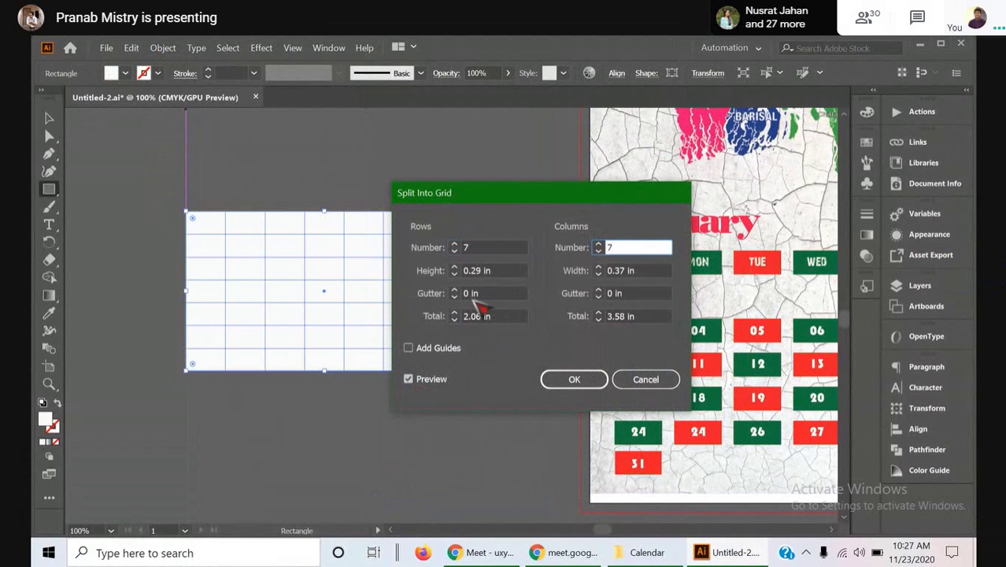
- Set the grid's row gutter to 0.1 in and column width to 0.4 in, and apply the split
left_click(455, 289)
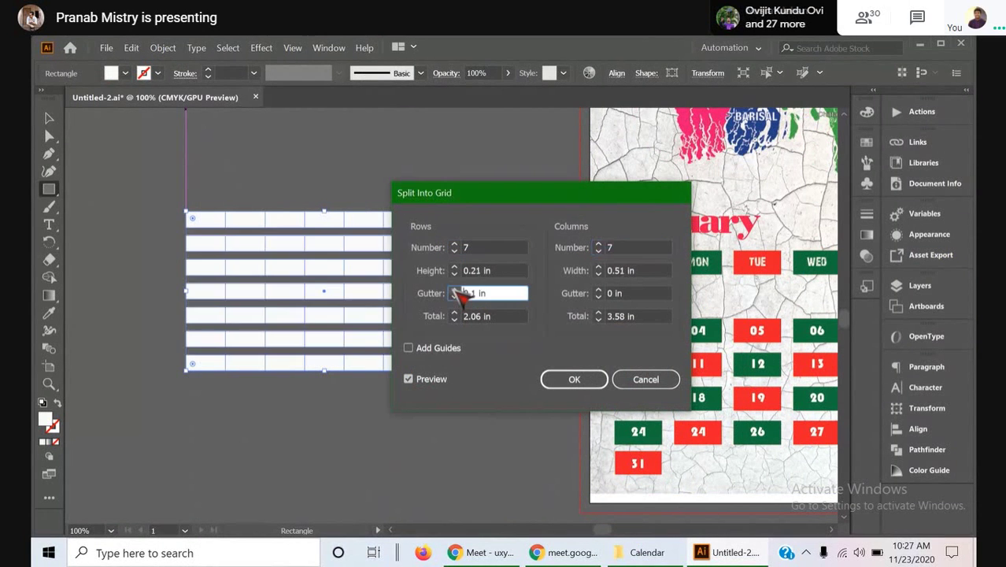
left_click(600, 272)
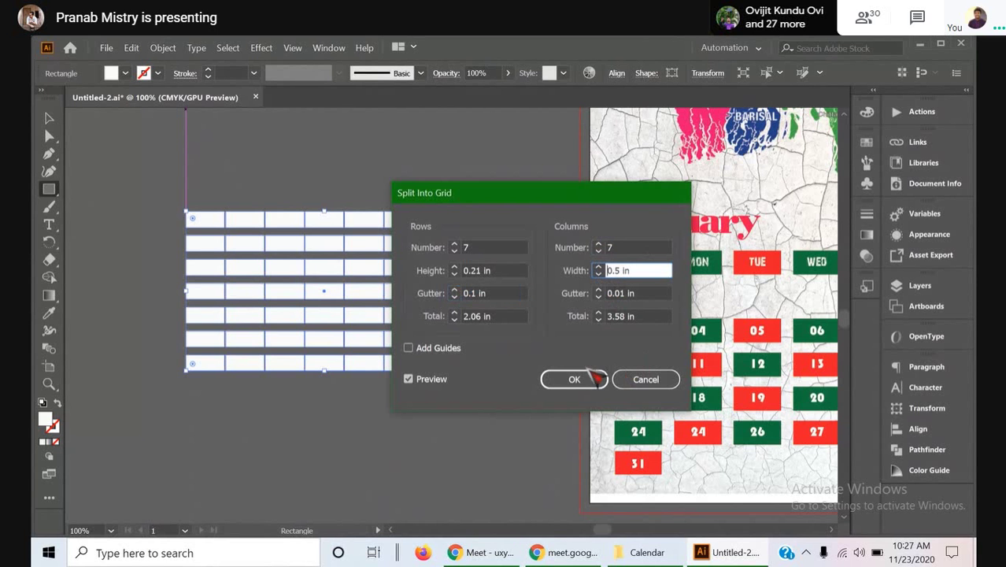
left_click(598, 290)
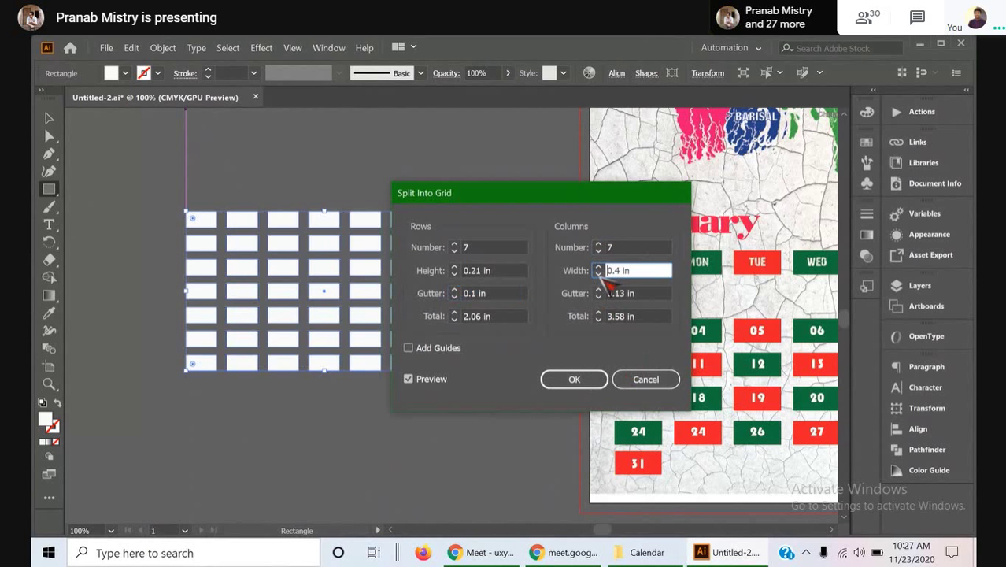
left_click(589, 378)
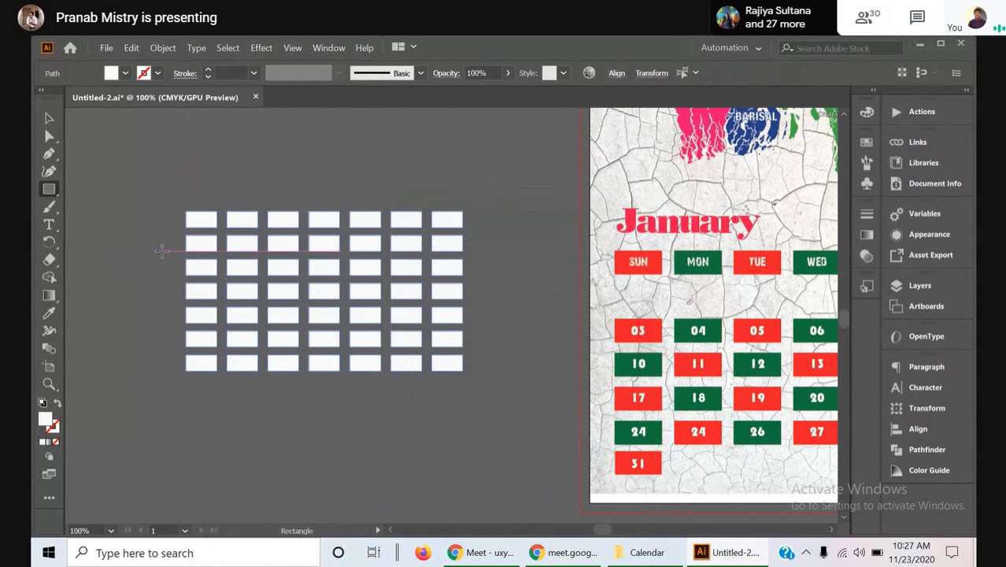
- Convert the selected grid cells into linked frames with Threaded Text and restore the full-screen call view
left_click(197, 48)
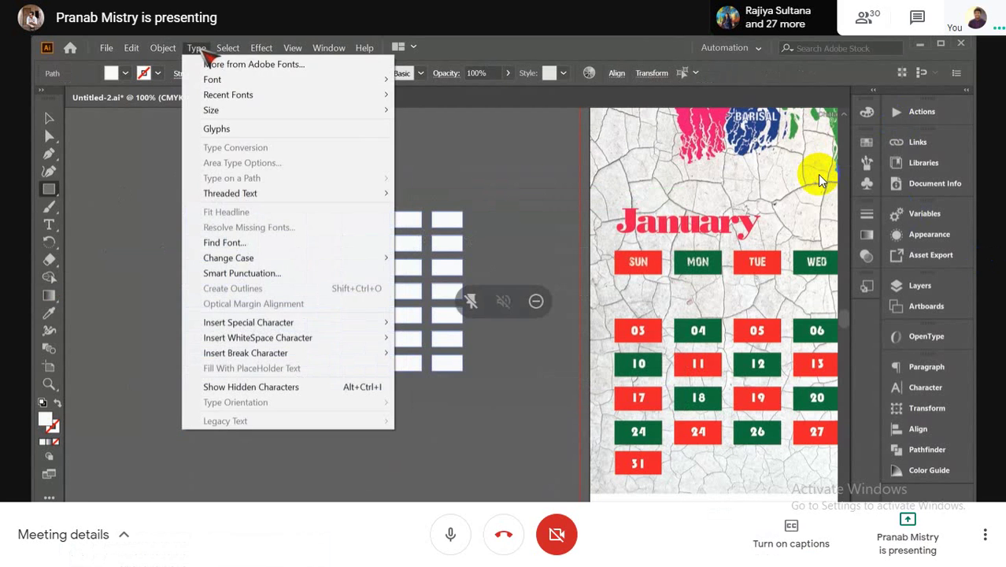
key("Escape")
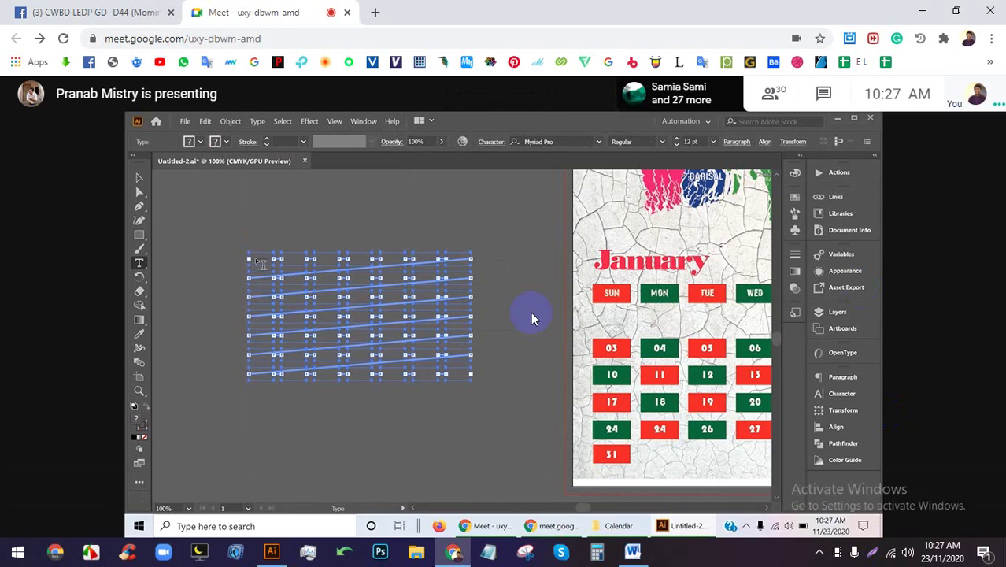
double_click(531, 311)
- Start text in the first threaded cell and enter SUN, MON, TUE, WED, THU and FRI across the grid's first row
left_click(199, 218)
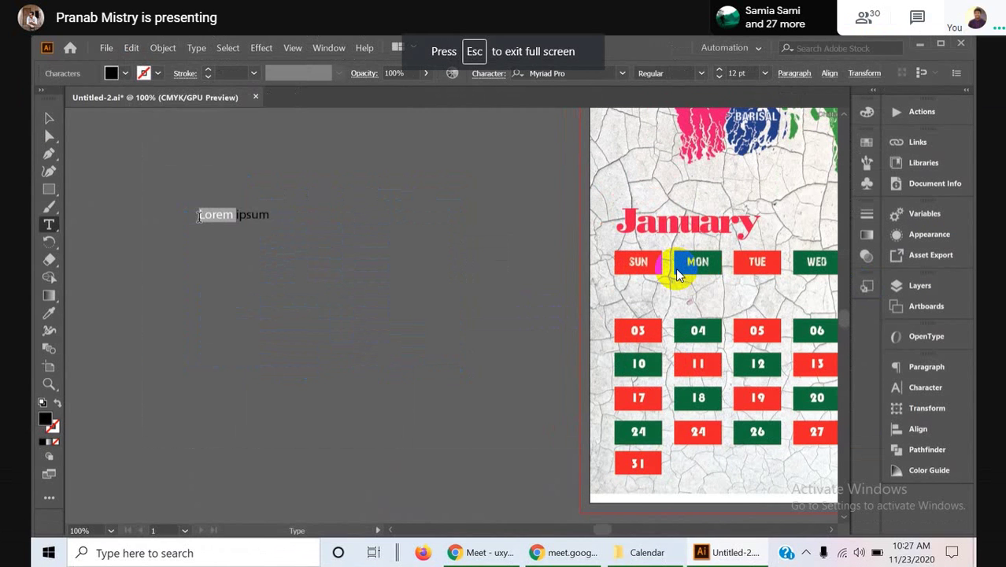
key("ctrl+z")
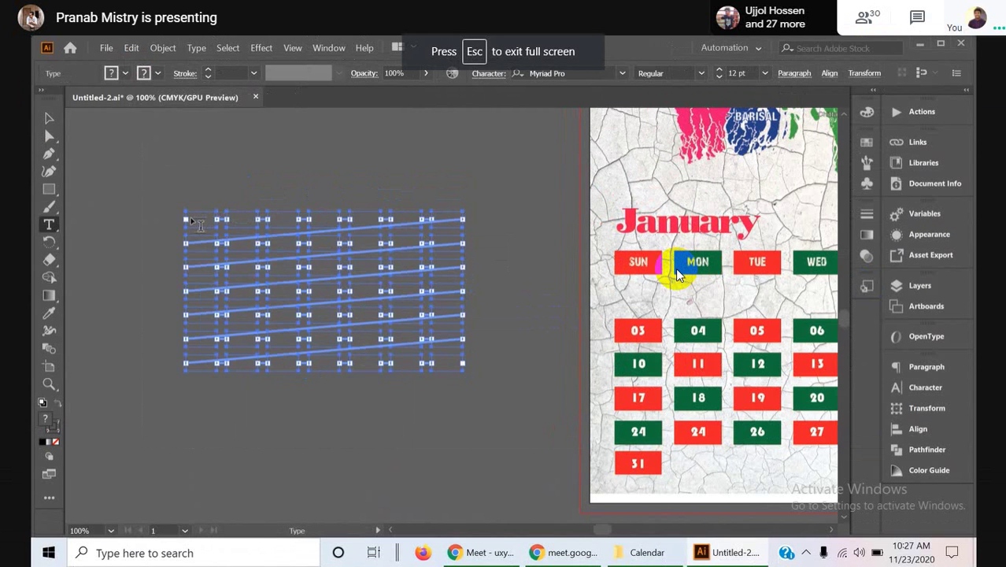
left_click(200, 221)
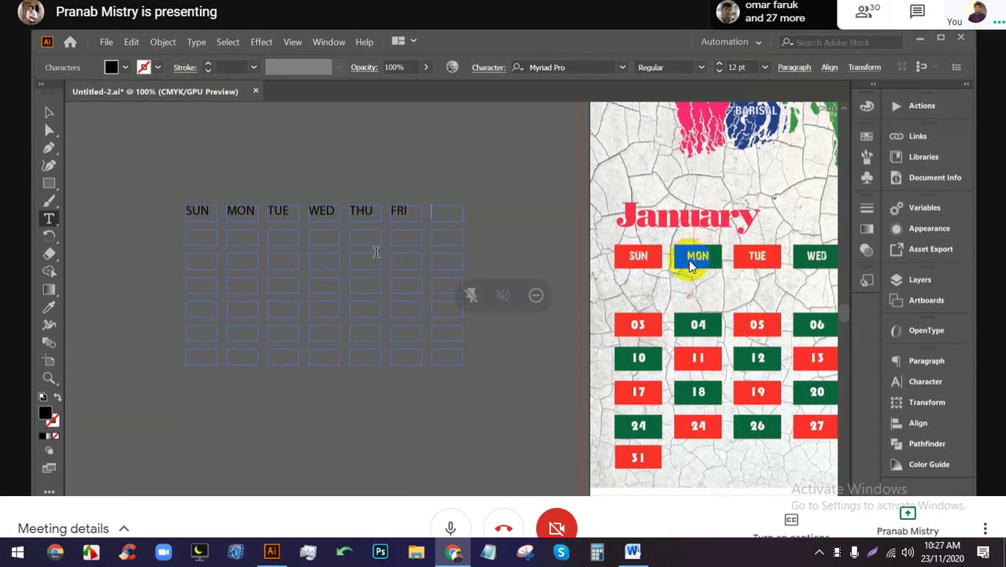
- Leave the call's full-screen view, mute and unmute the microphone, and return to full screen
key("Escape")
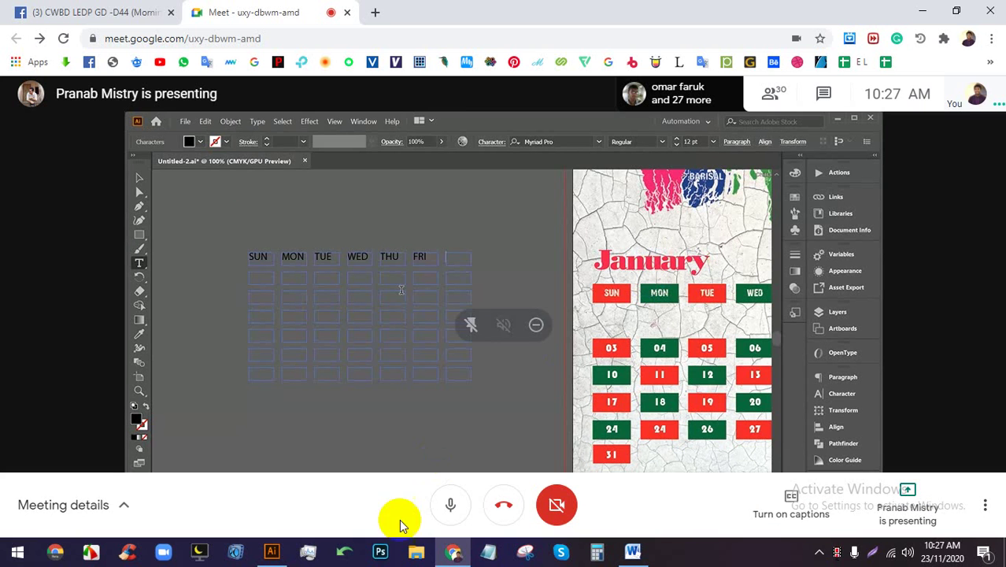
left_click(447, 499)
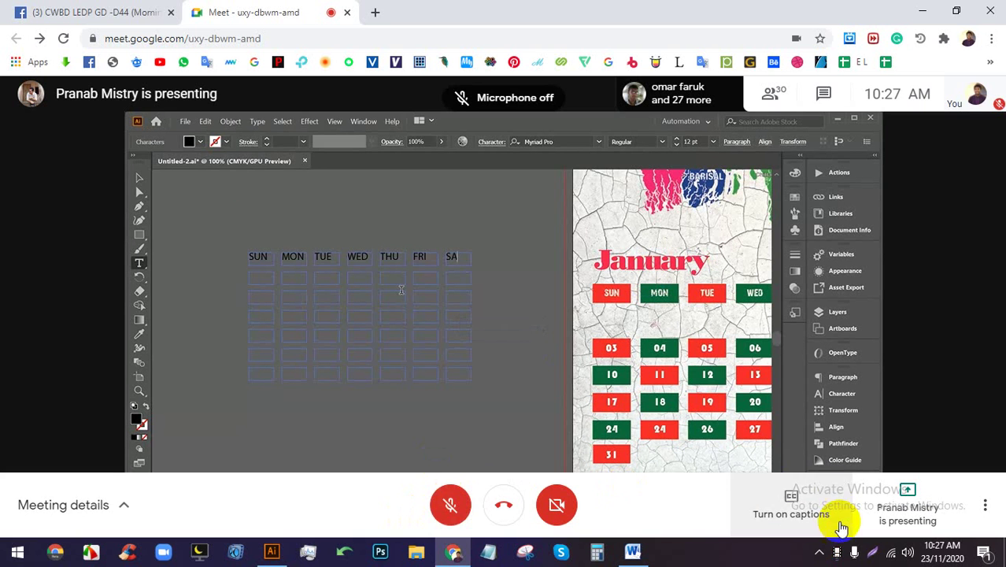
left_click(446, 501)
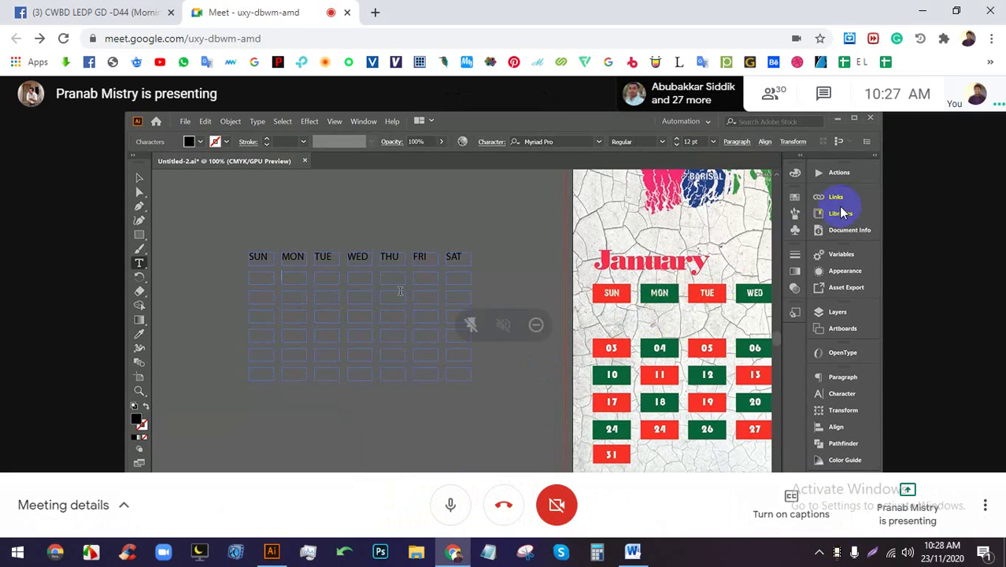
key("F11")
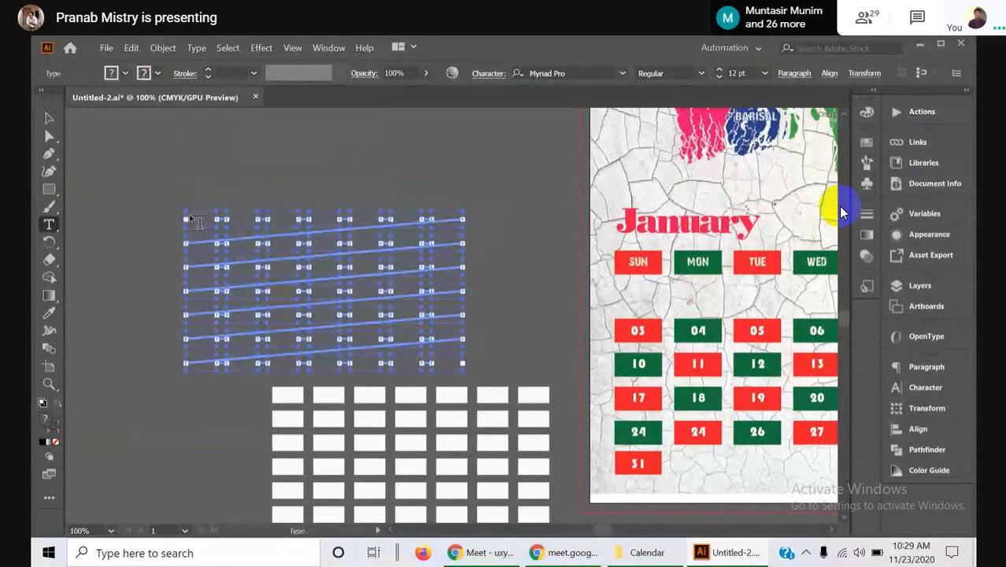
- Enter the weekdays SUN, MON, TUE, WED, THU, FRI and SAT across the first row of threaded cells
key("ctrl+z")
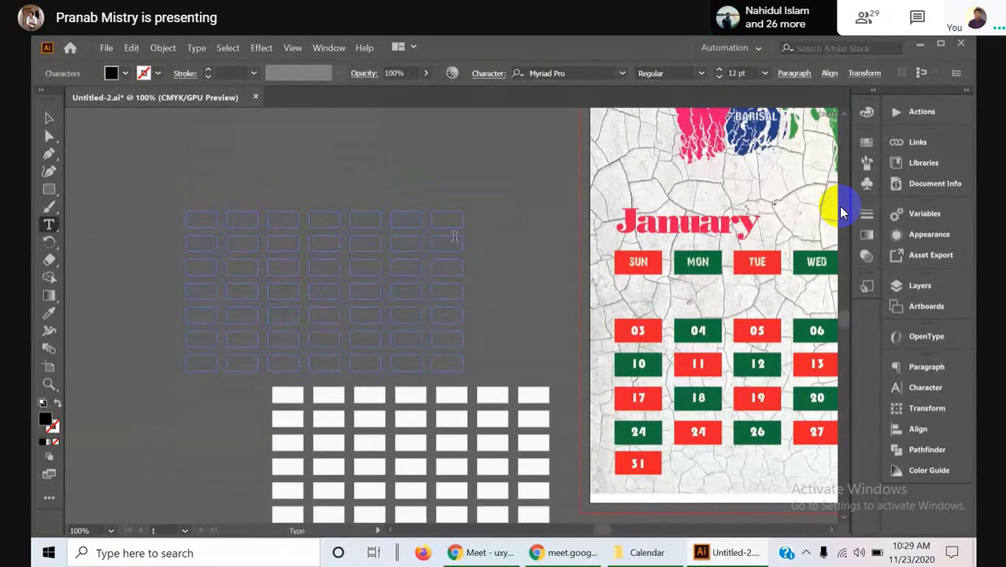
type("SUN")
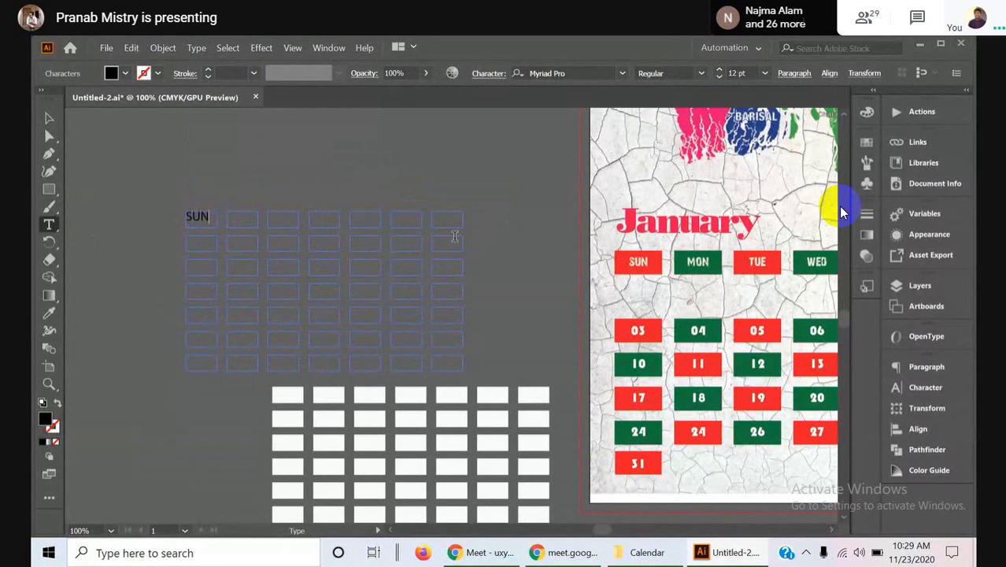
key("Return")
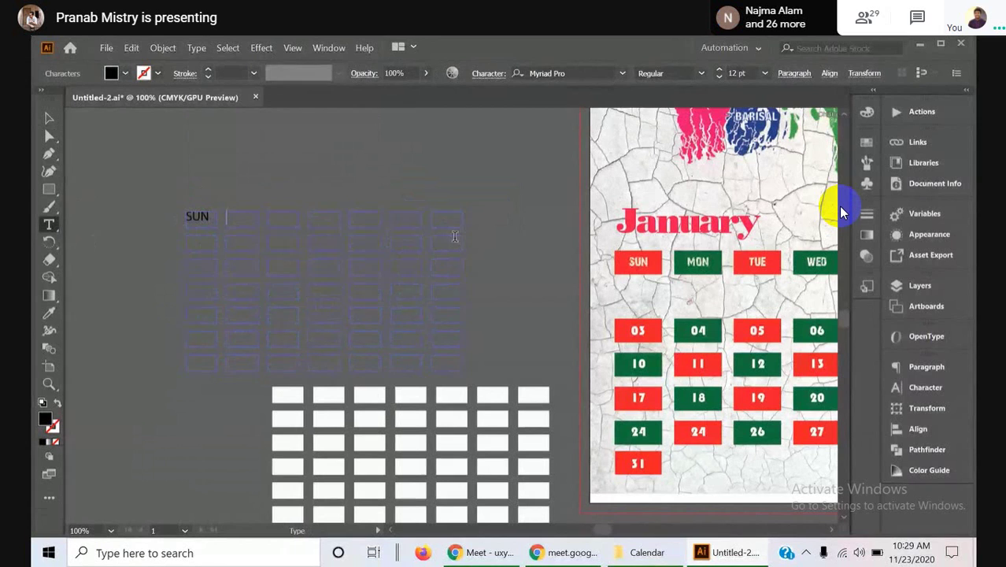
type("MON ")
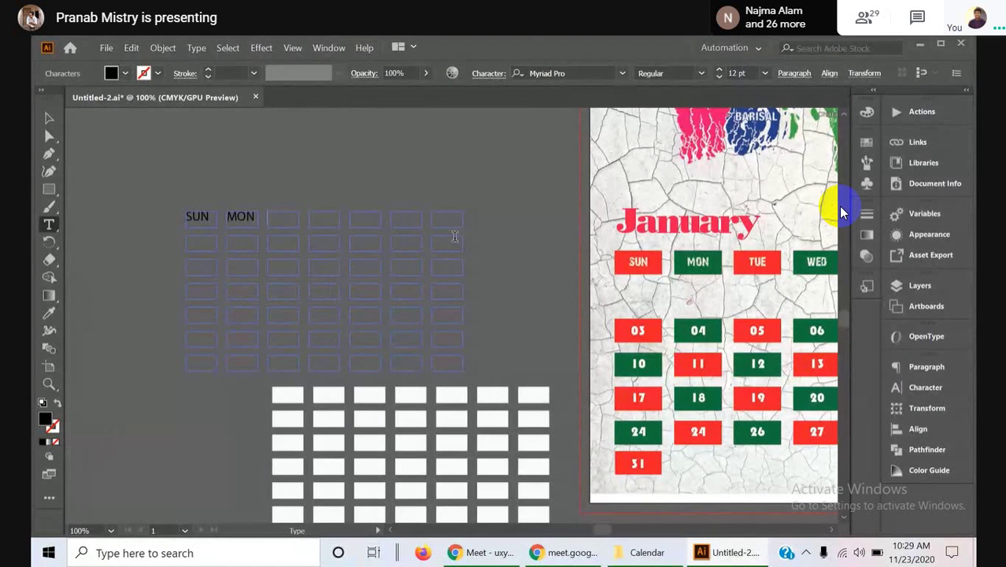
type("TUE ")
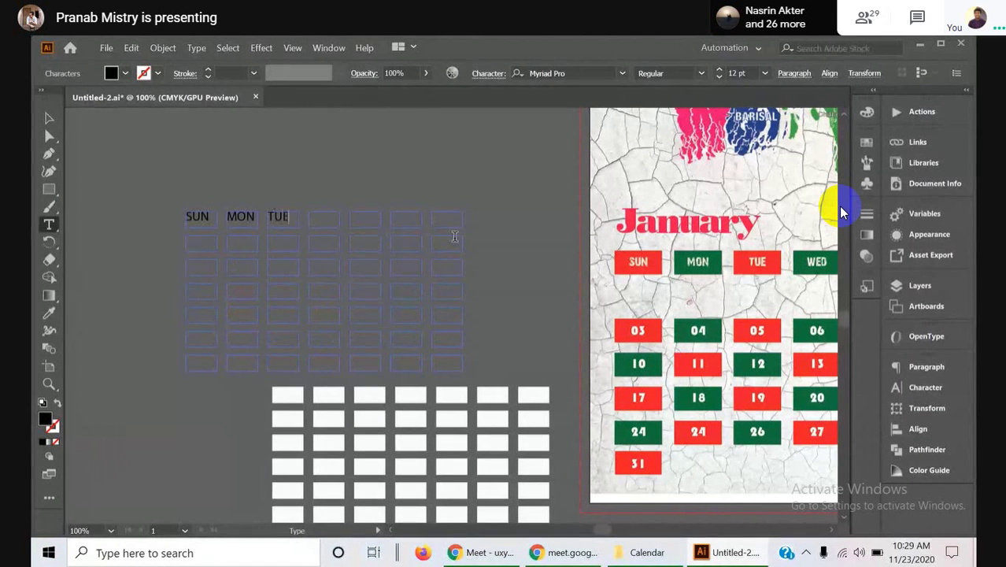
type("WED")
key("Return")
type("THU ")
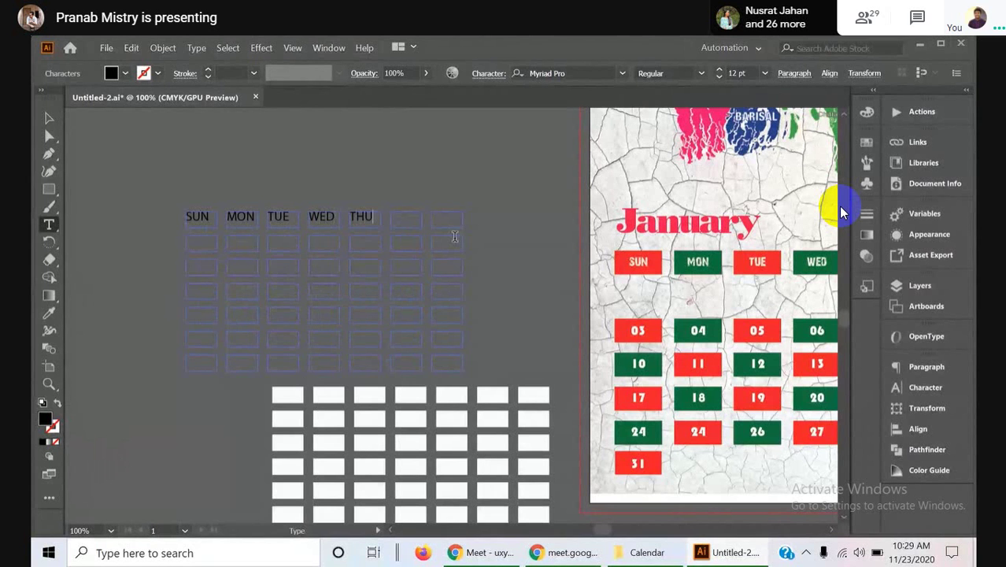
type("FRI SAT")
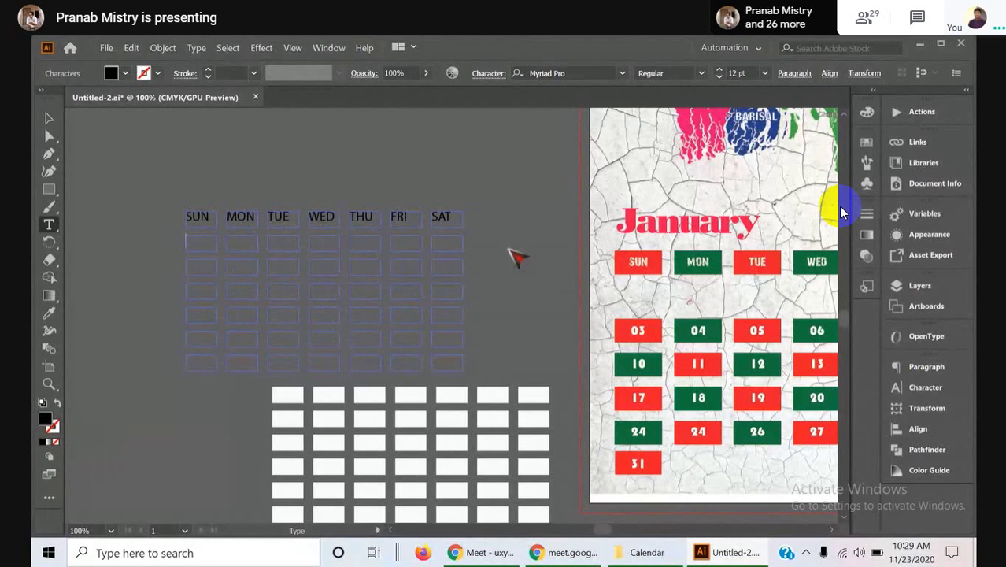
- Fill the threaded cells below the weekday row with the dates 01 through 08, one per cell
type("01")
key("Return")
type("02 ")
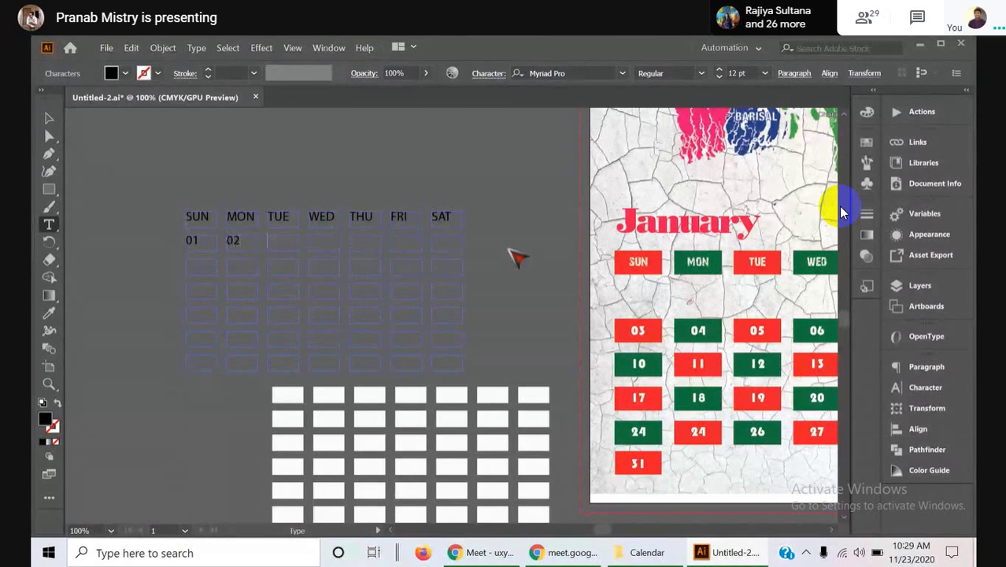
type("03")
key("Return")
type("04")
key("Return")
type("05 ")
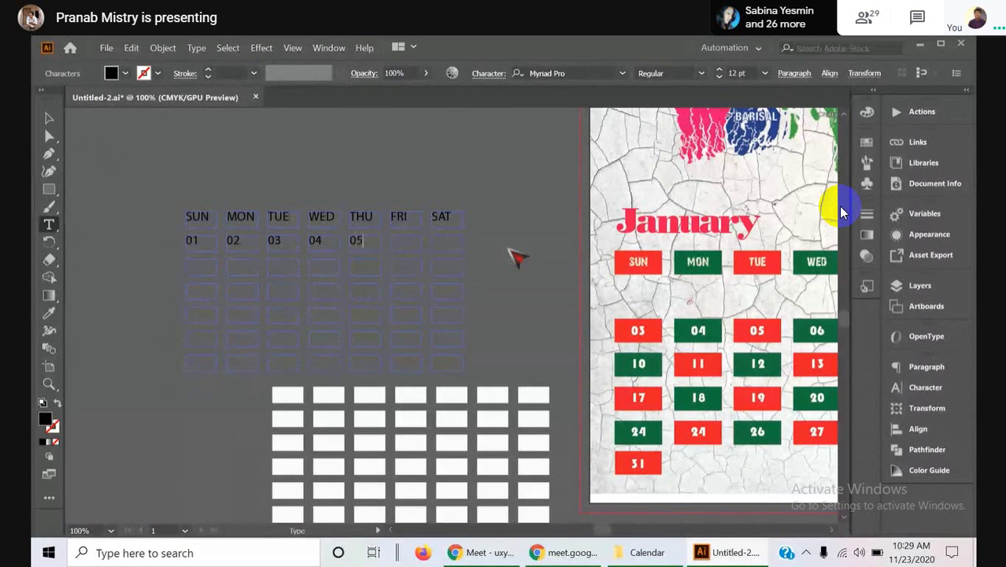
type("06 07 08")
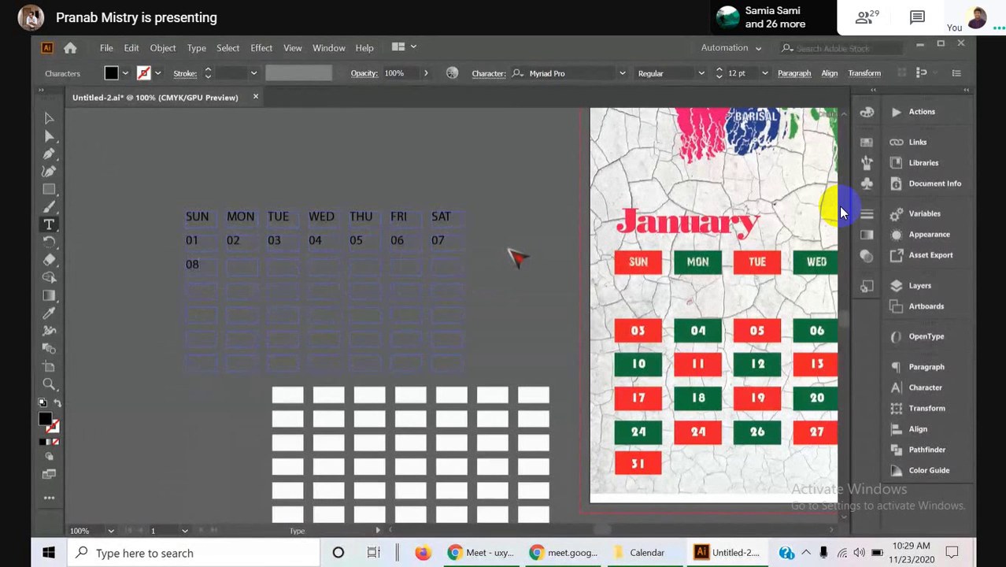
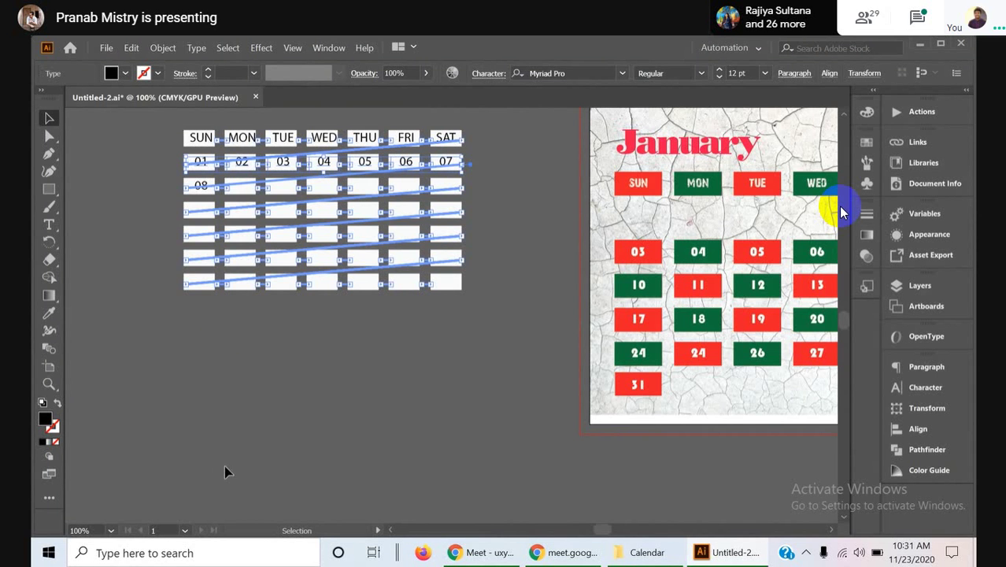
- Deselect the threaded date grid and display the Tabs ruler for type
left_click(523, 390)
left_click_drag(618, 385, 616, 383)
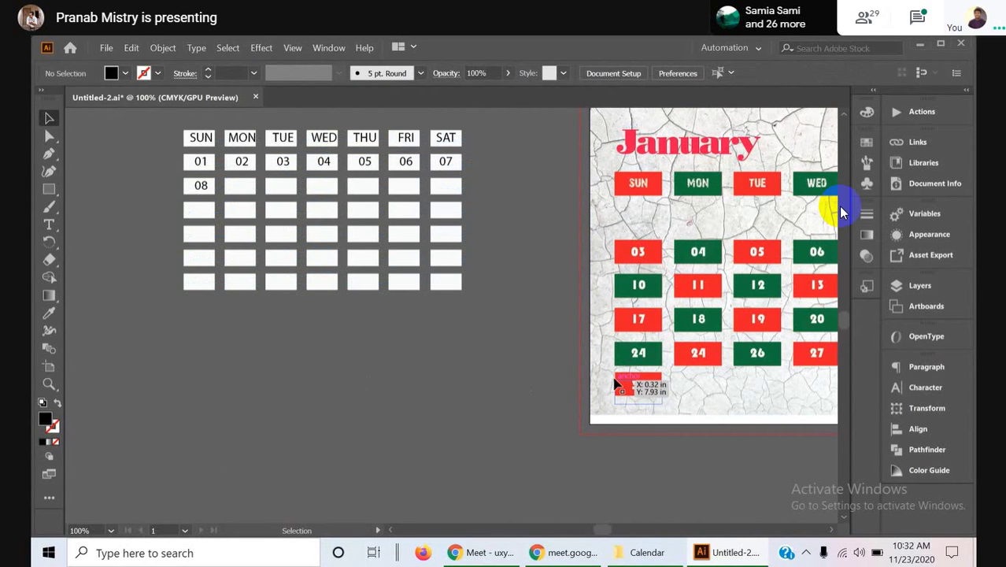
left_click_drag(618, 384, 619, 385)
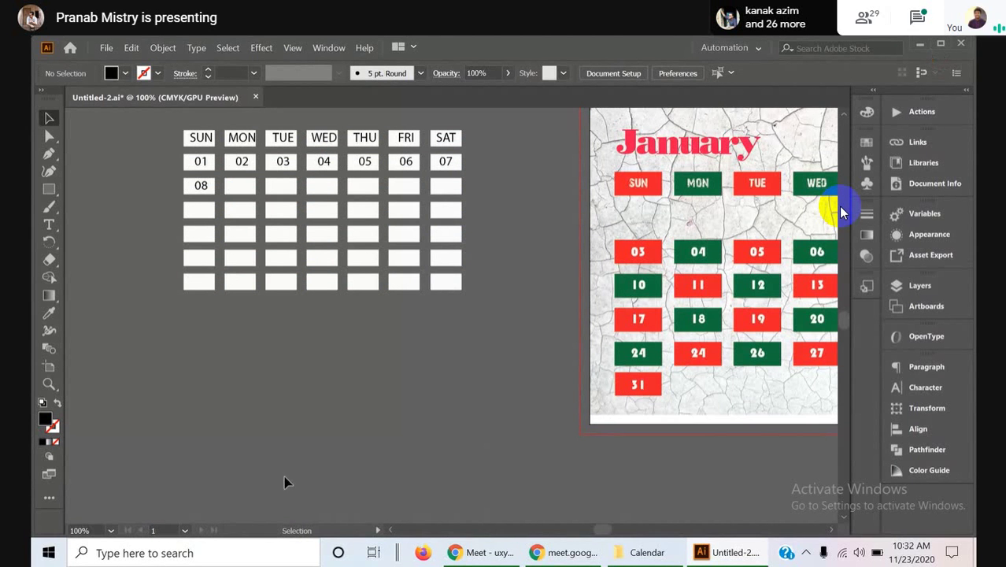
left_click(328, 48)
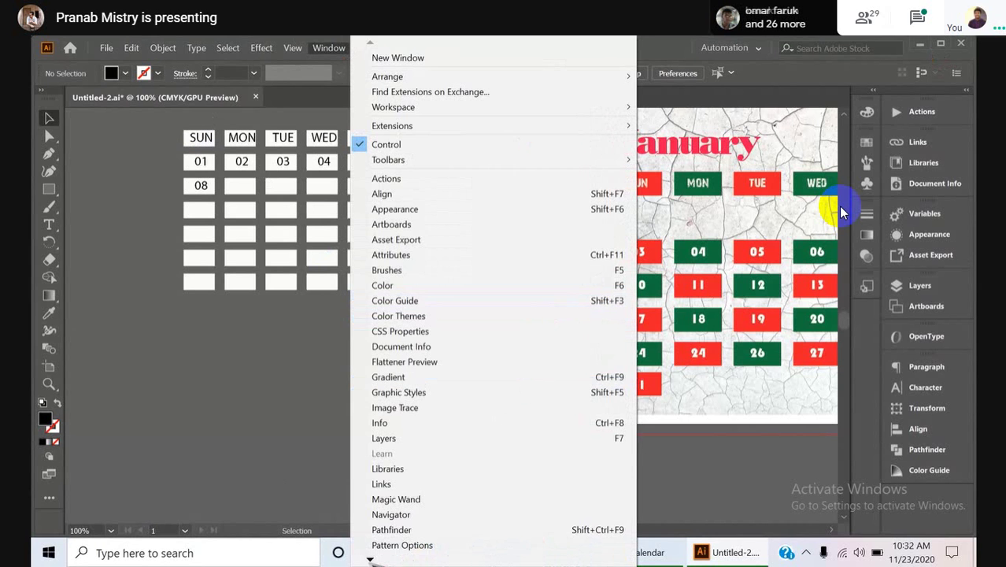
mouse_move(371, 560)
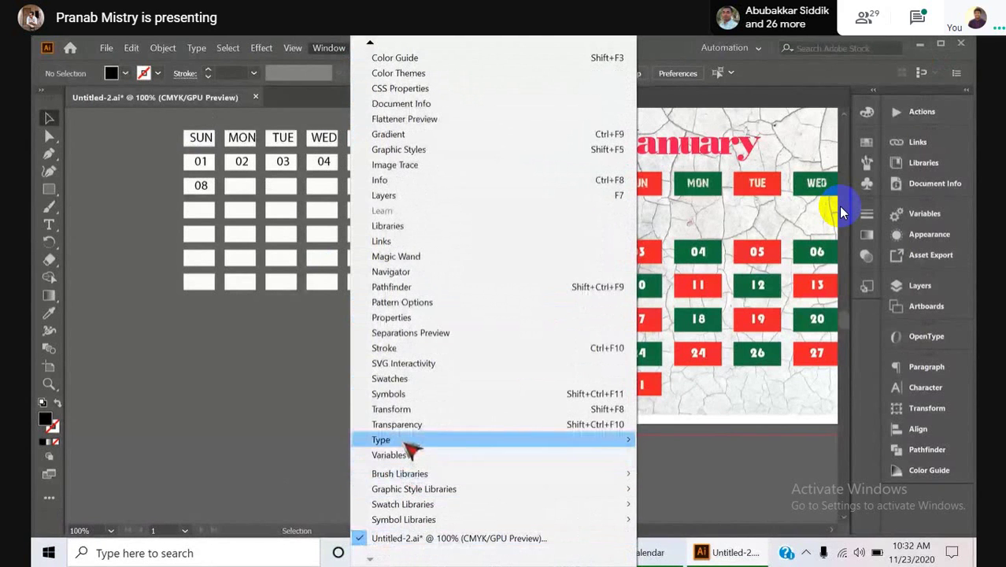
mouse_move(407, 443)
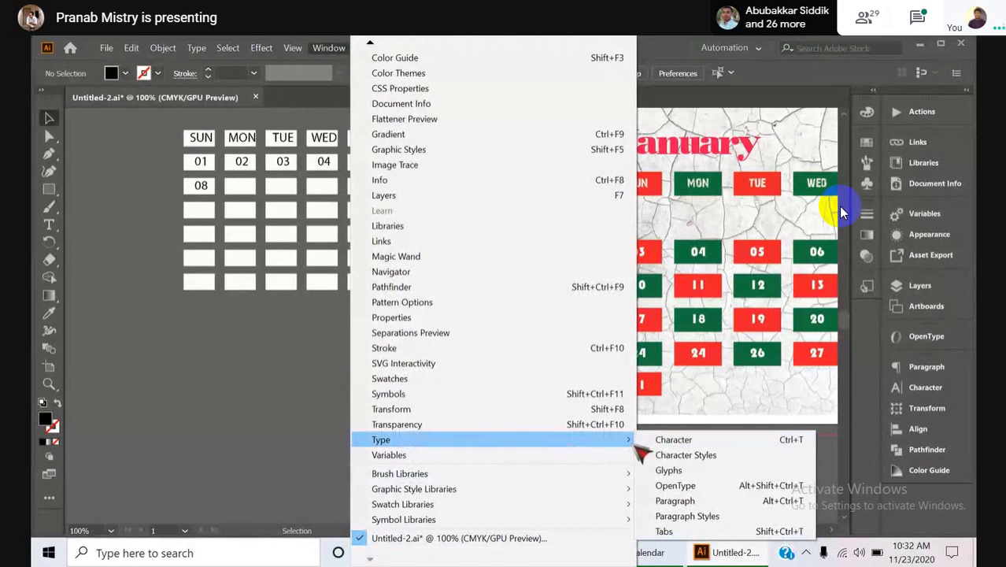
left_click(665, 531)
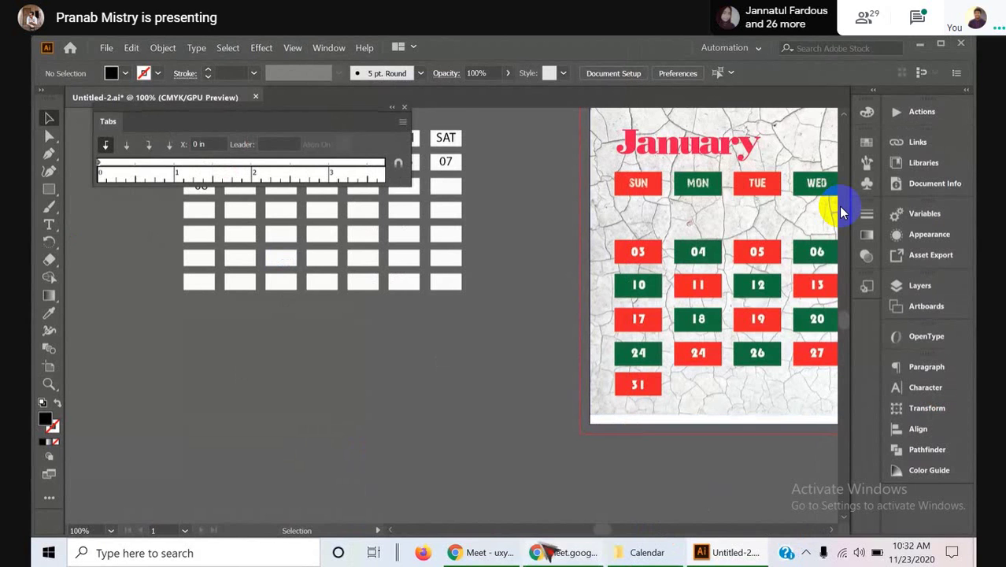
- Switch to Chrome, open YouTube in a new tab and search for CALENDAR DESIGN
left_click(489, 553)
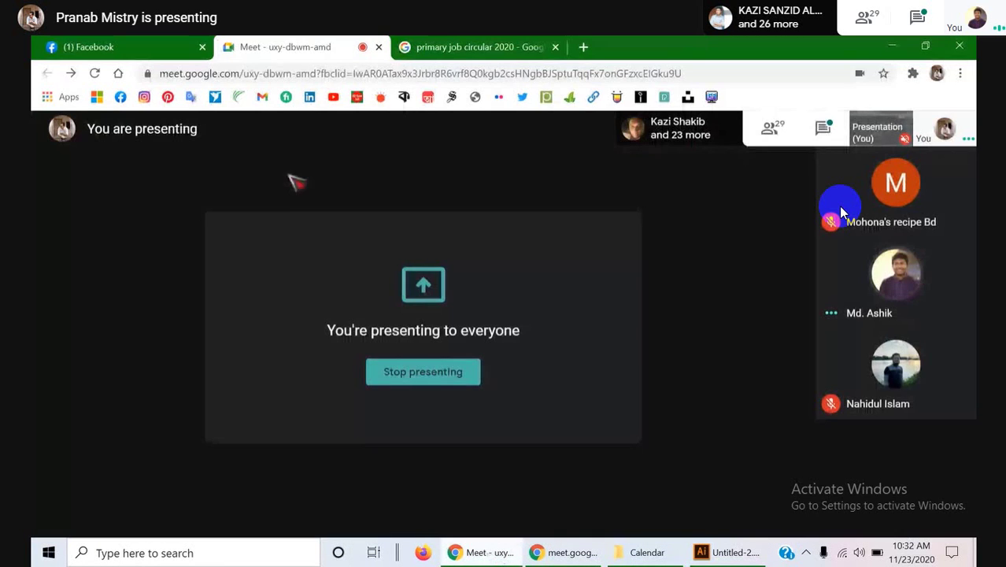
left_click(211, 52)
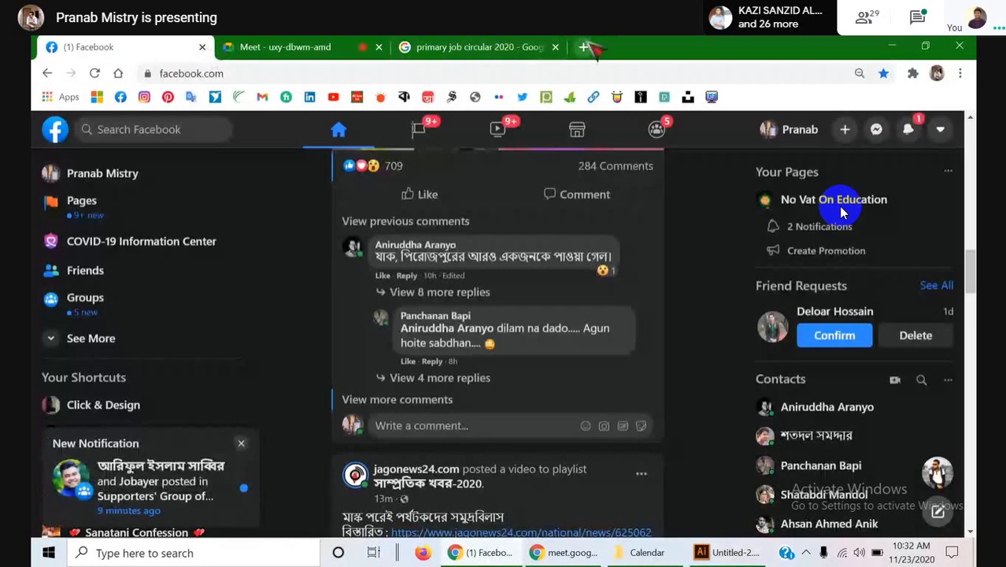
left_click(583, 47)
left_click(841, 209)
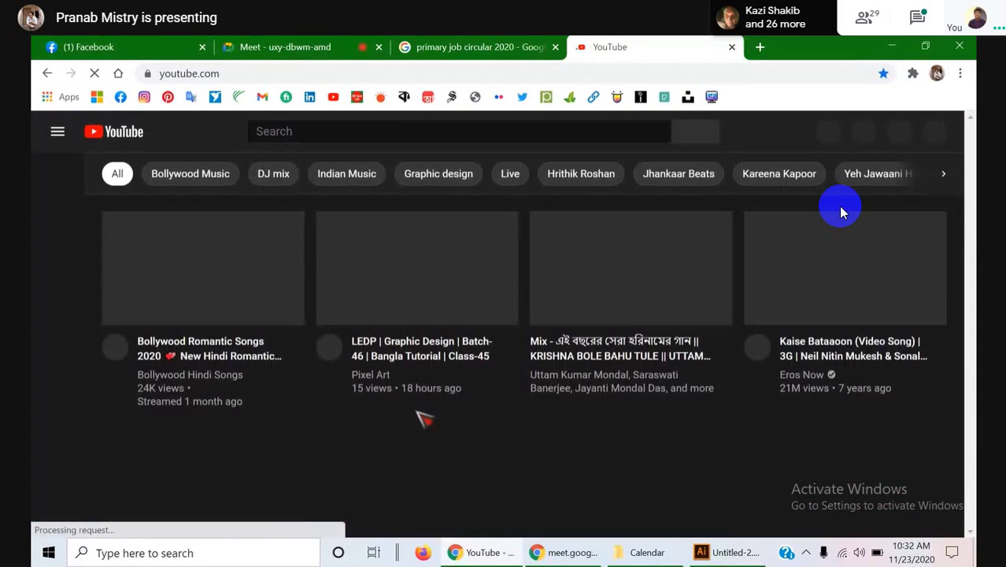
left_click(285, 132)
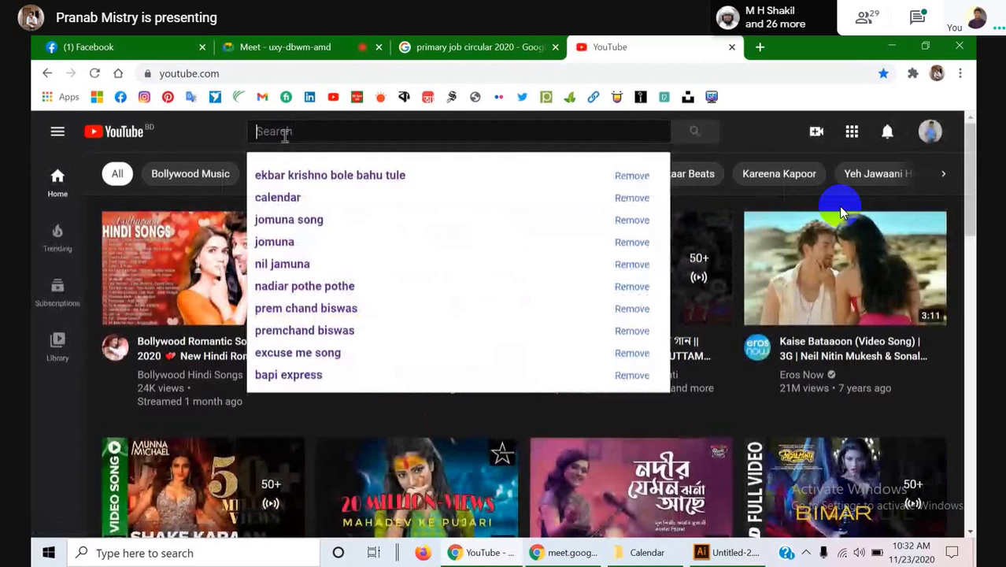
type("CA")
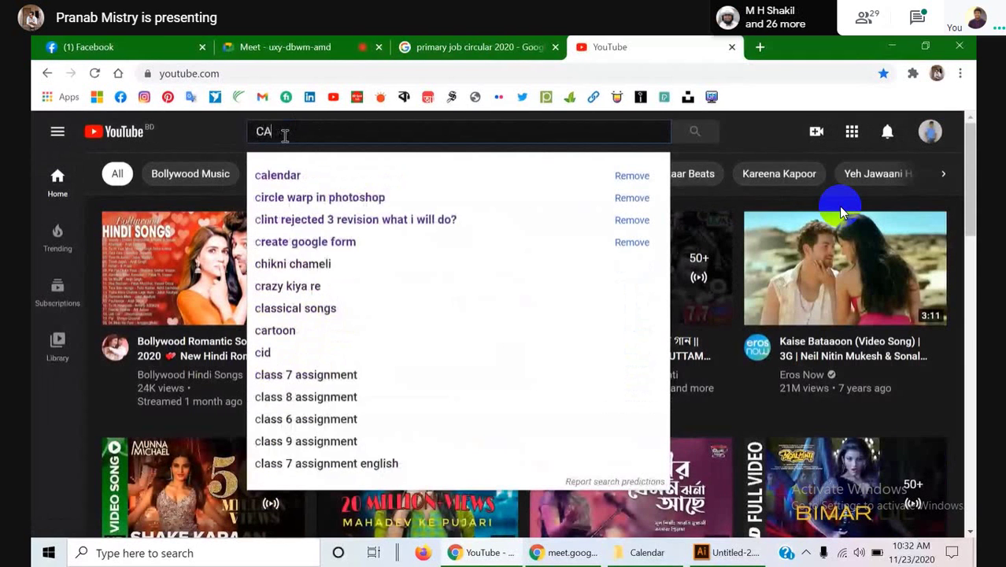
type("LENDA")
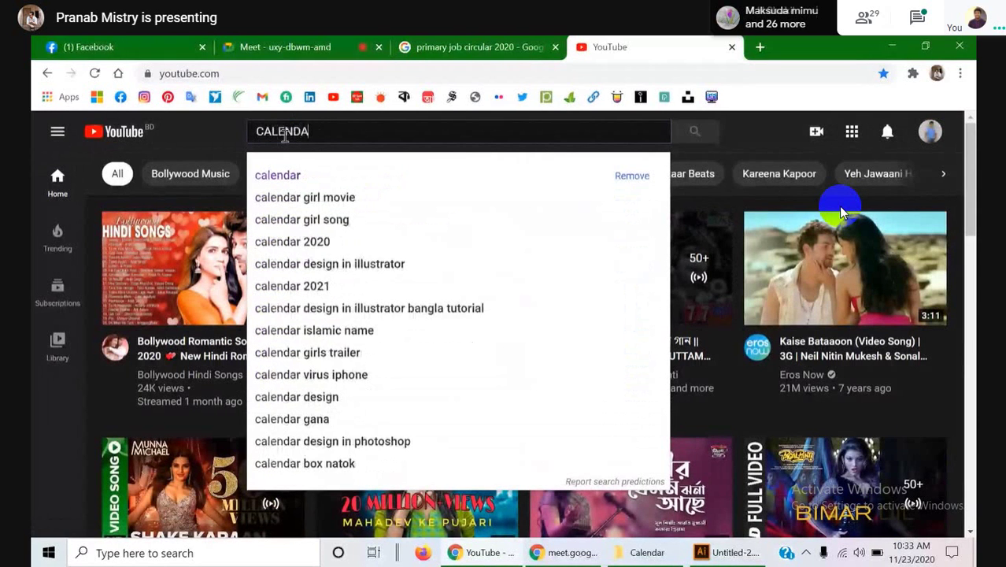
type("R DESIGN")
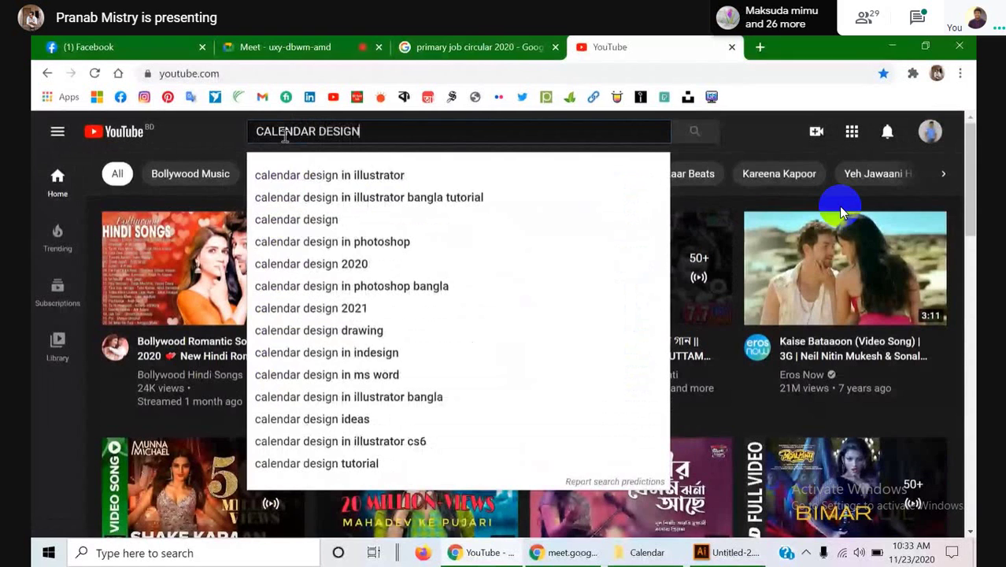
key("Return")
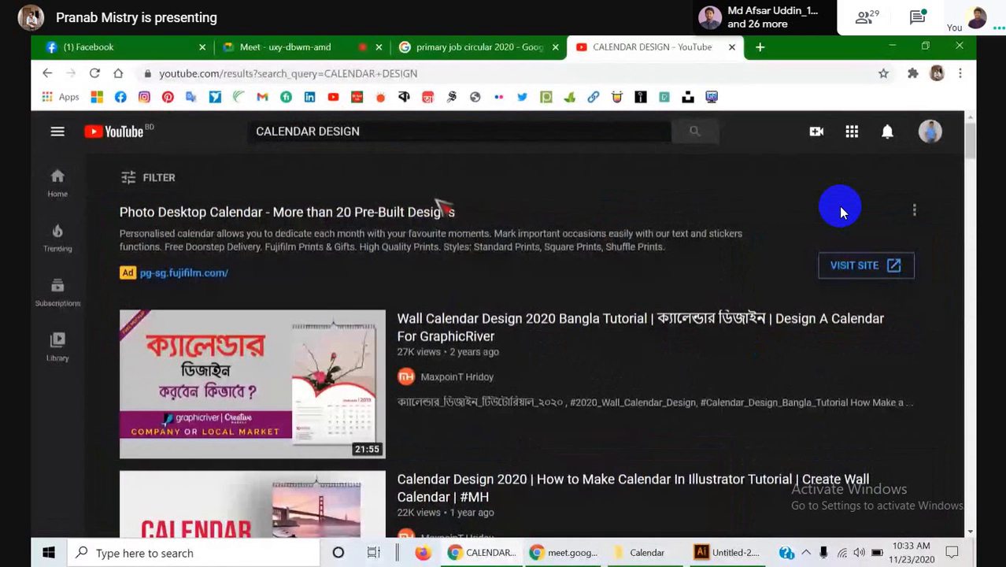
- Look through the calendar design results for wall and desk calendar tutorials made in Illustrator, Photoshop and Word
scroll(840, 210, "down", 1)
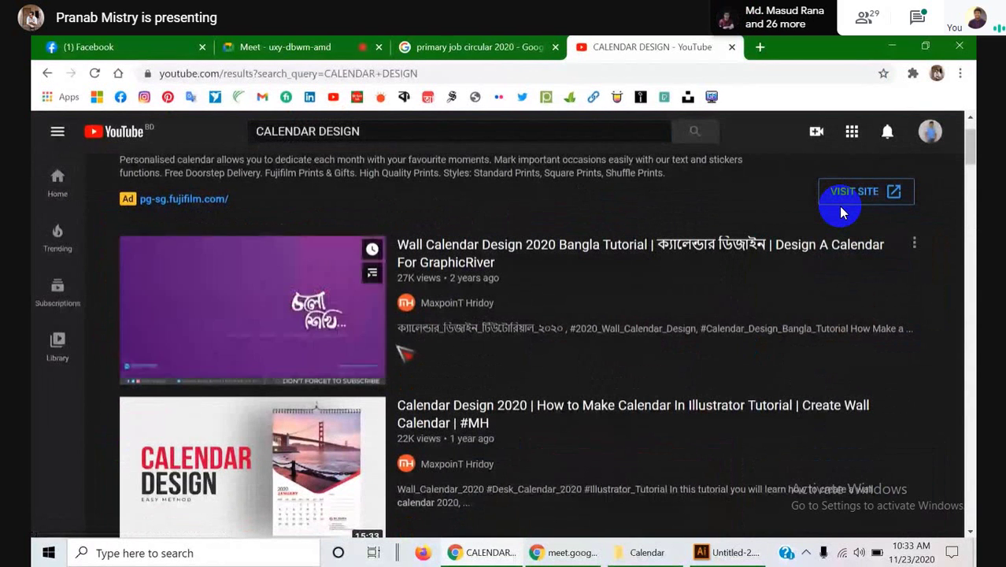
scroll(840, 212, "down", 6)
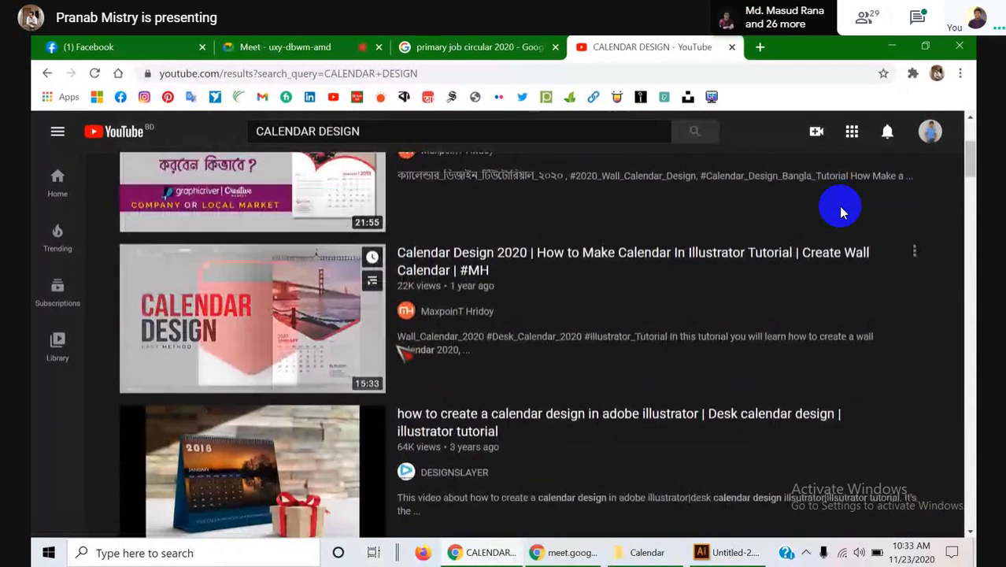
scroll(841, 211, "down", 3)
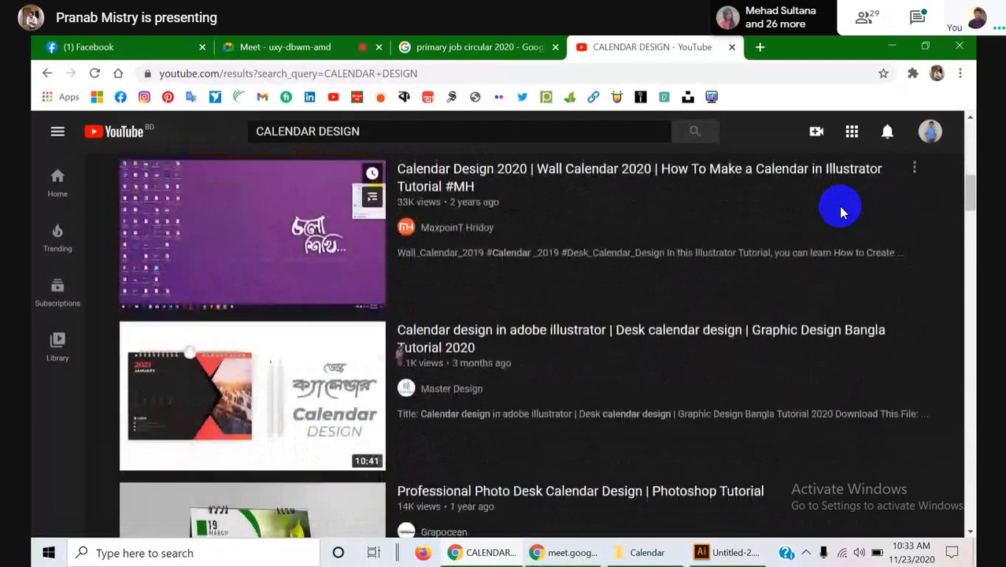
scroll(840, 213, "down", 2)
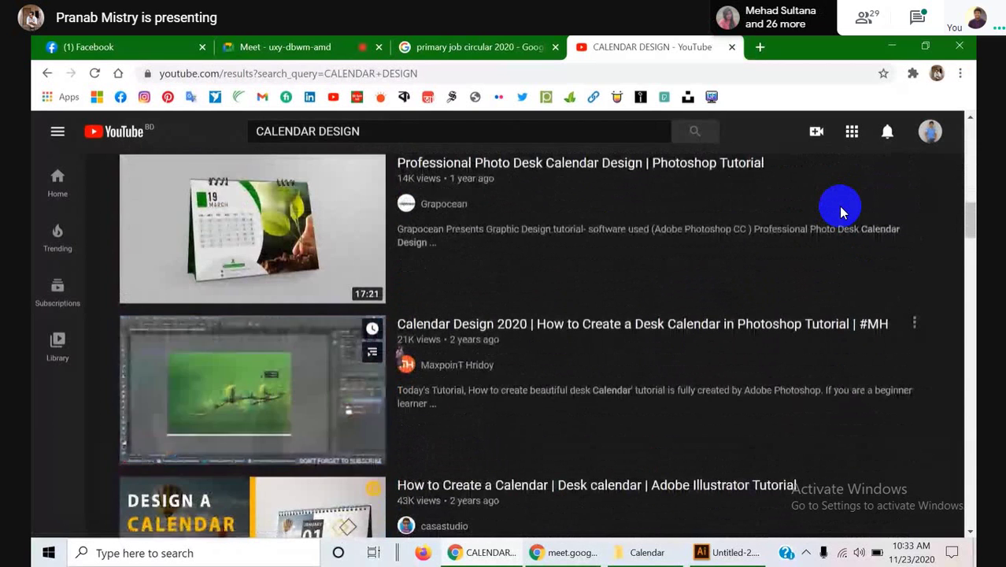
scroll(841, 213, "down", 4)
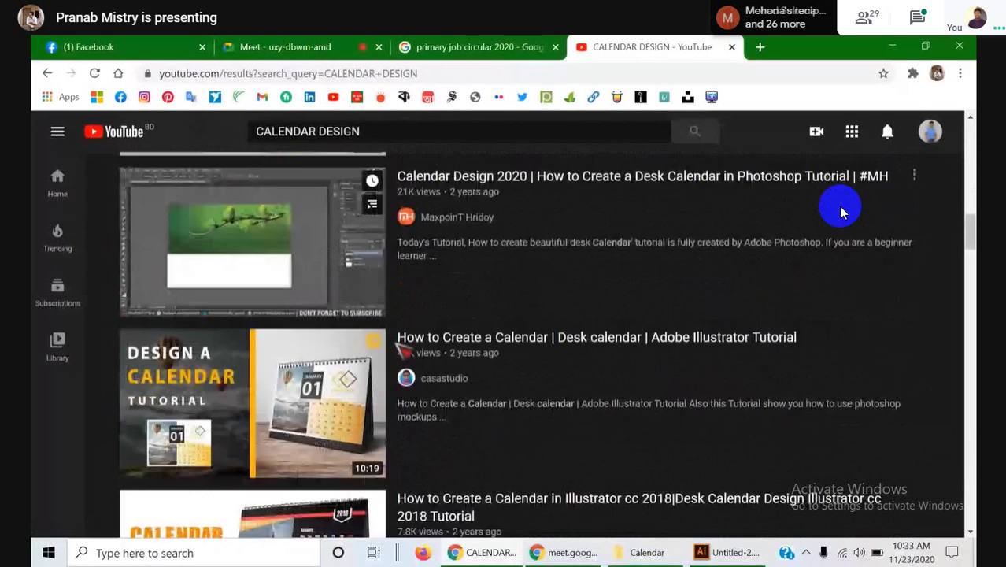
scroll(841, 211, "down", 5)
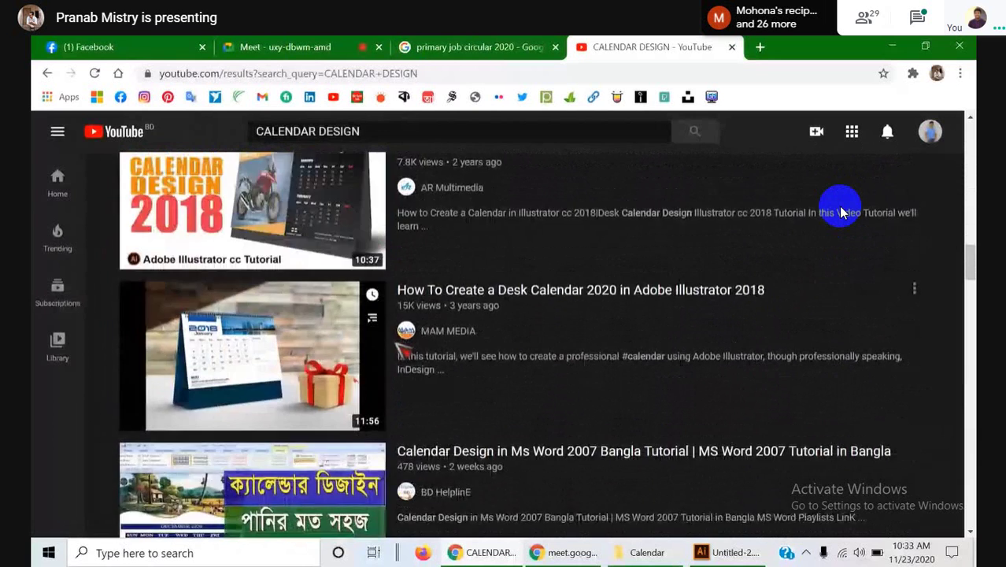
scroll(840, 211, "down", 4)
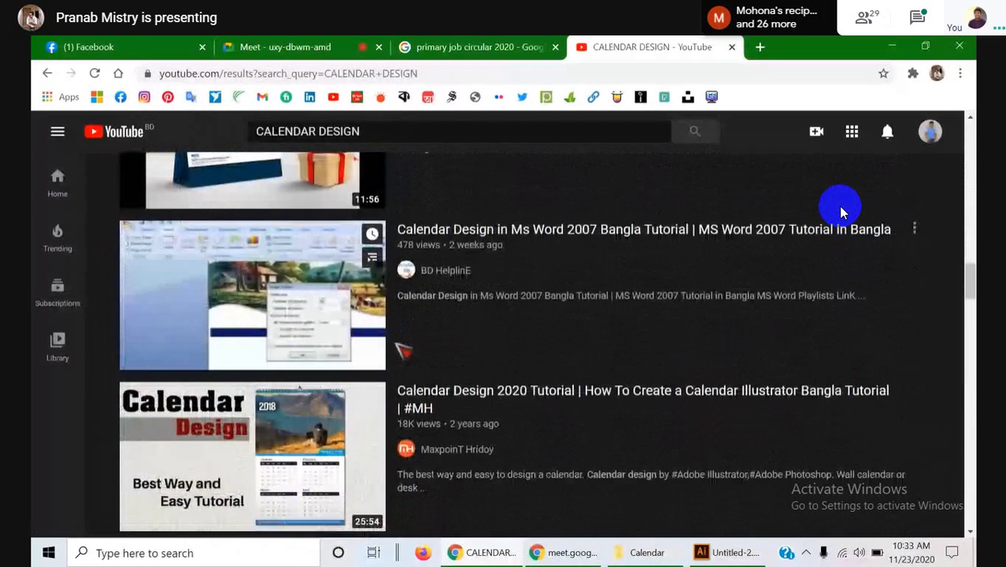
scroll(841, 211, "down", 3)
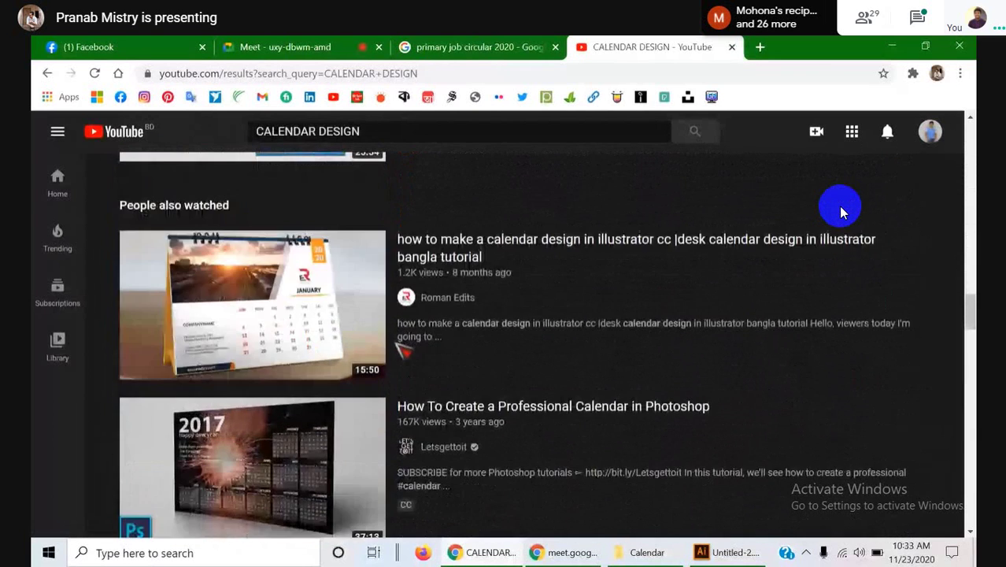
scroll(841, 211, "down", 2)
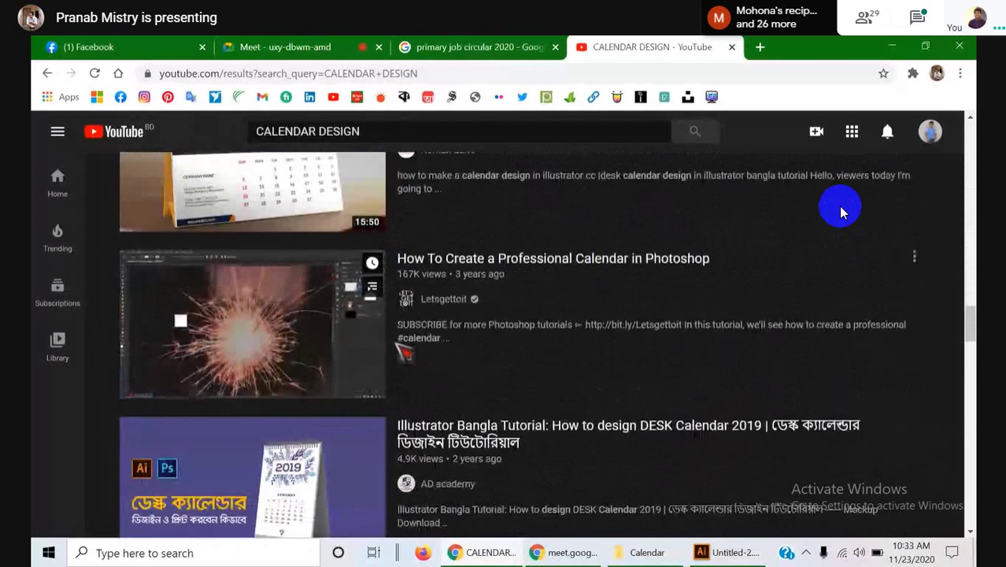
scroll(841, 211, "down", 8)
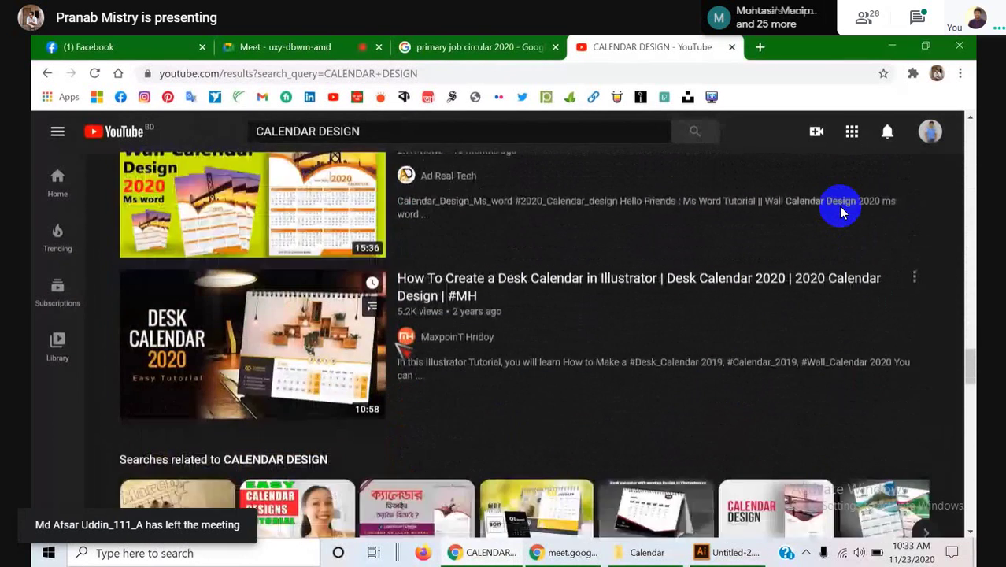
- Look further through the calendar design results for tutorials made in InDesign, CorelDRAW, PowerPoint, Canva, Figma, Photoshop and Illustrator
scroll(841, 211, "down", 6)
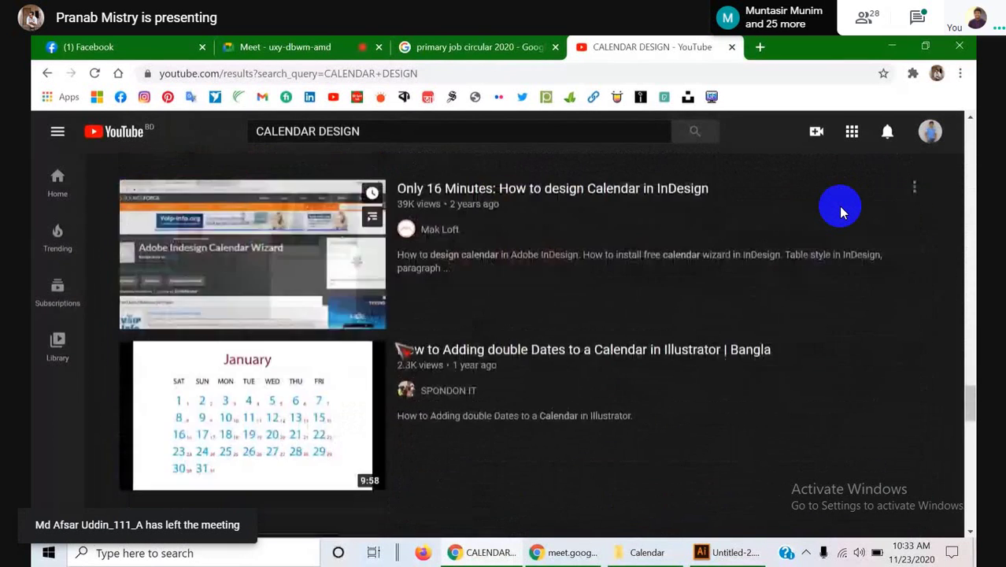
scroll(840, 211, "down", 7)
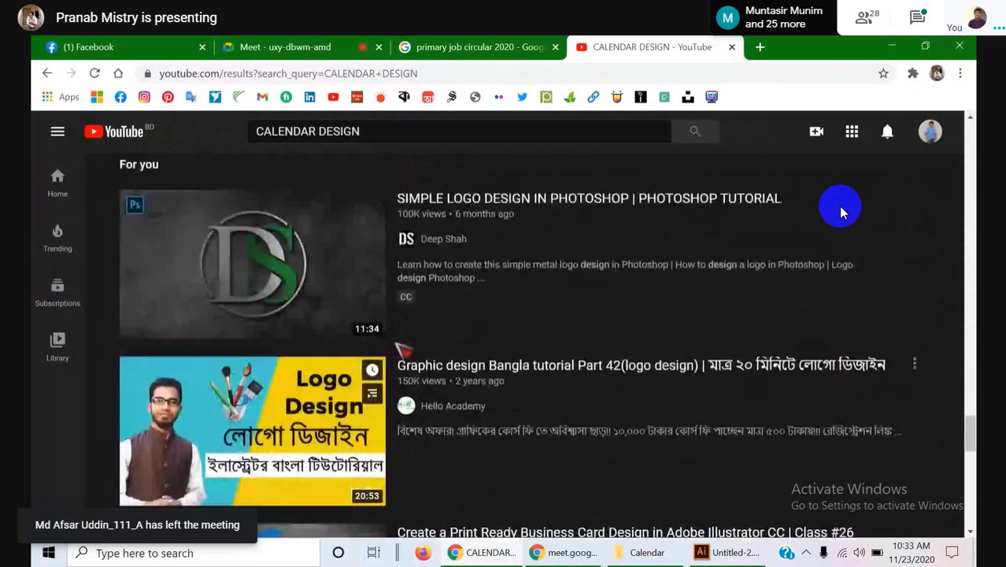
scroll(840, 211, "down", 4)
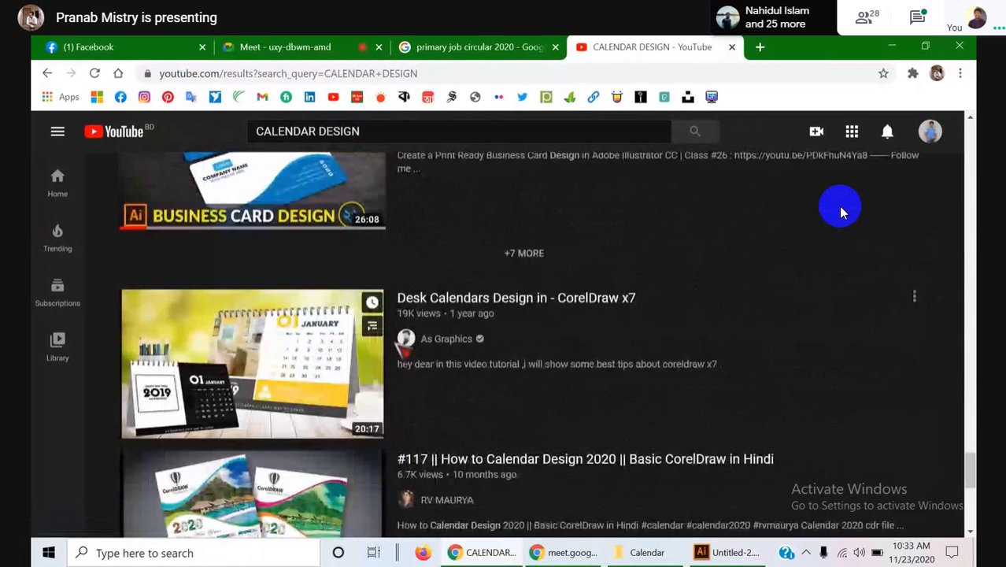
scroll(841, 211, "down", 2)
scroll(841, 211, "down", 1)
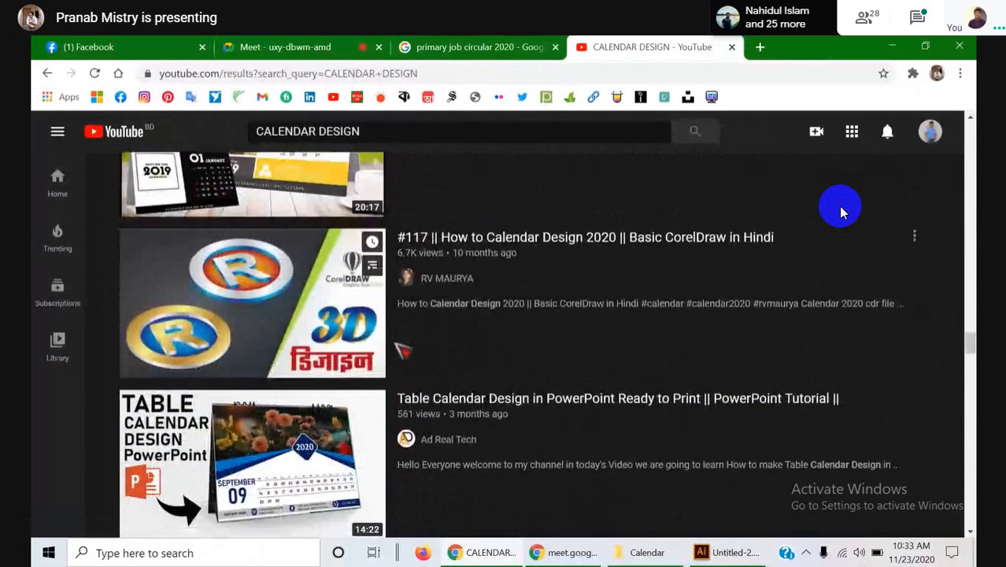
scroll(840, 211, "down", 4)
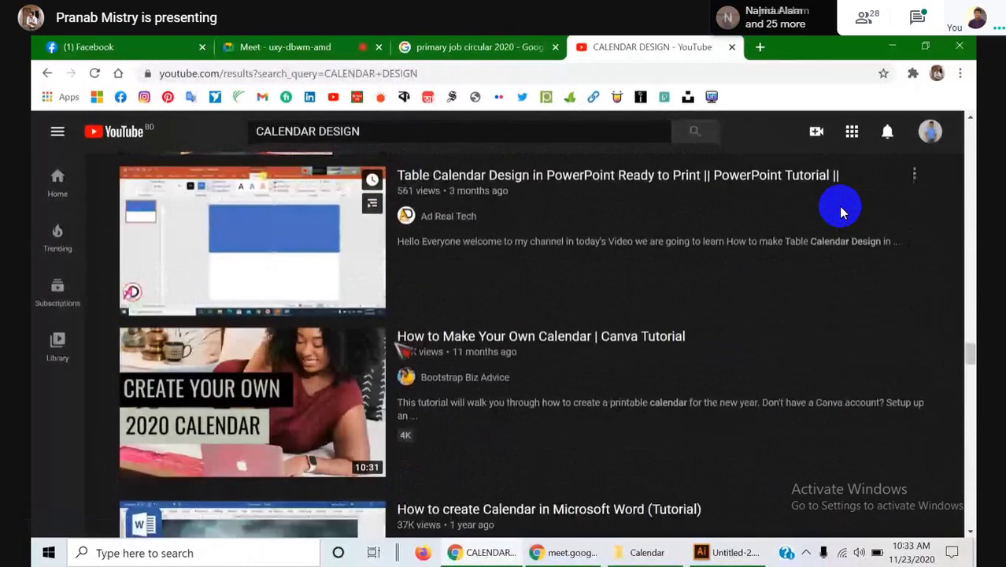
scroll(841, 211, "down", 4)
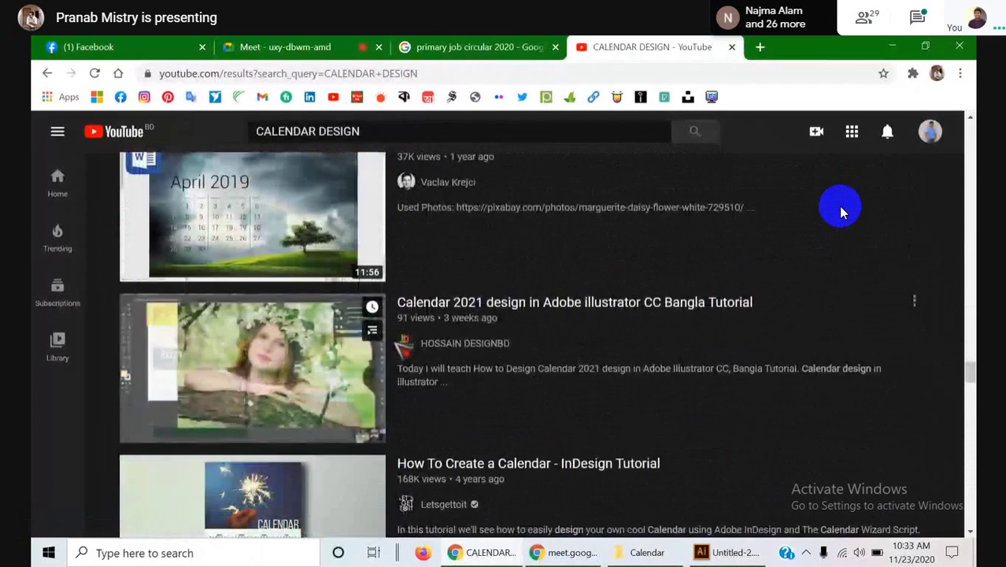
scroll(840, 211, "down", 6)
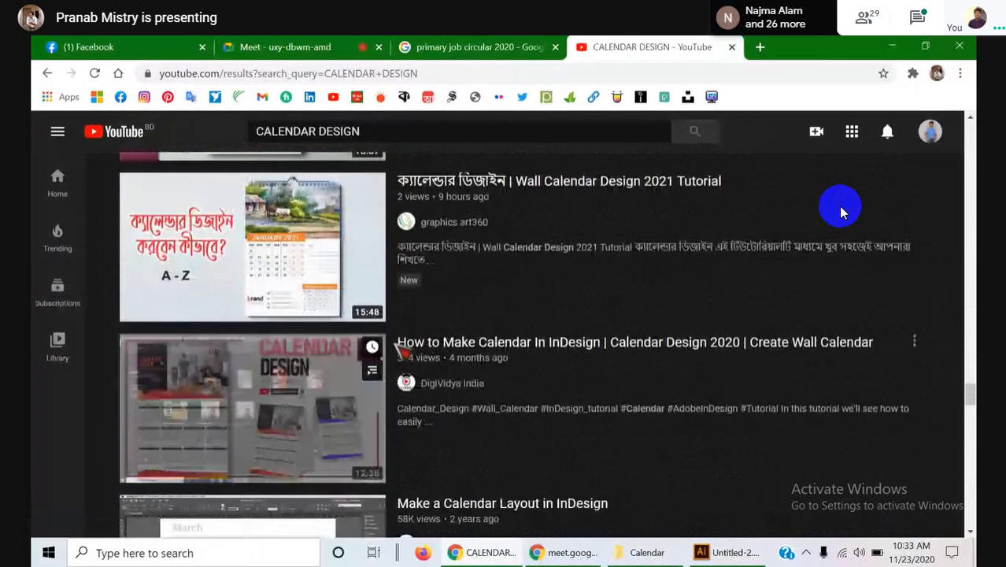
scroll(841, 211, "down", 4)
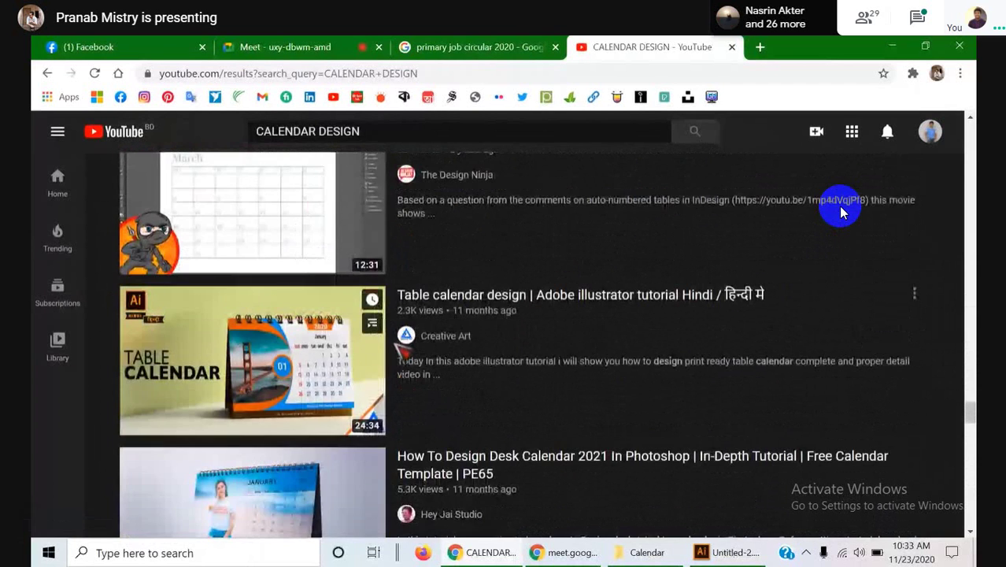
scroll(841, 211, "down", 6)
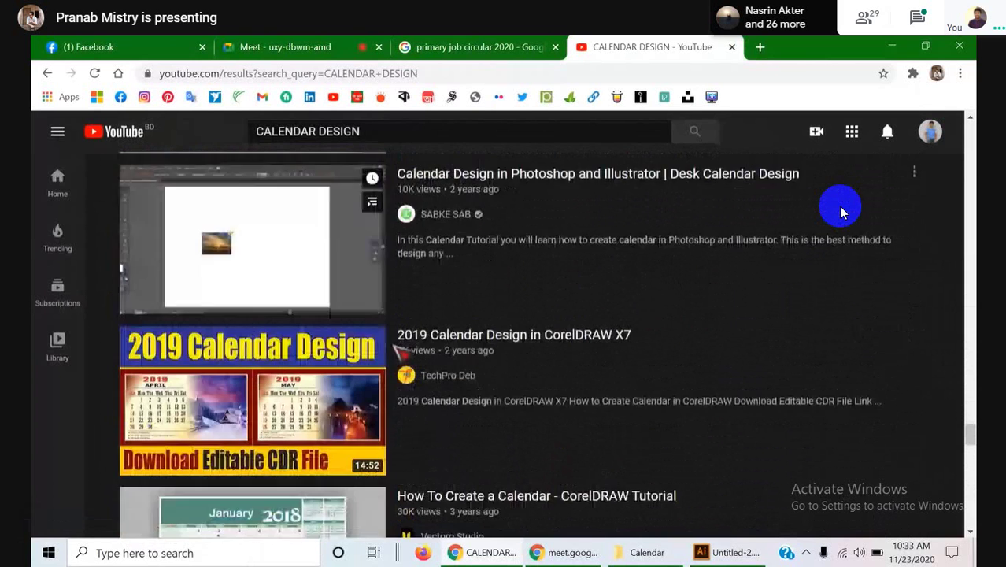
scroll(840, 211, "down", 2)
scroll(841, 211, "down", 4)
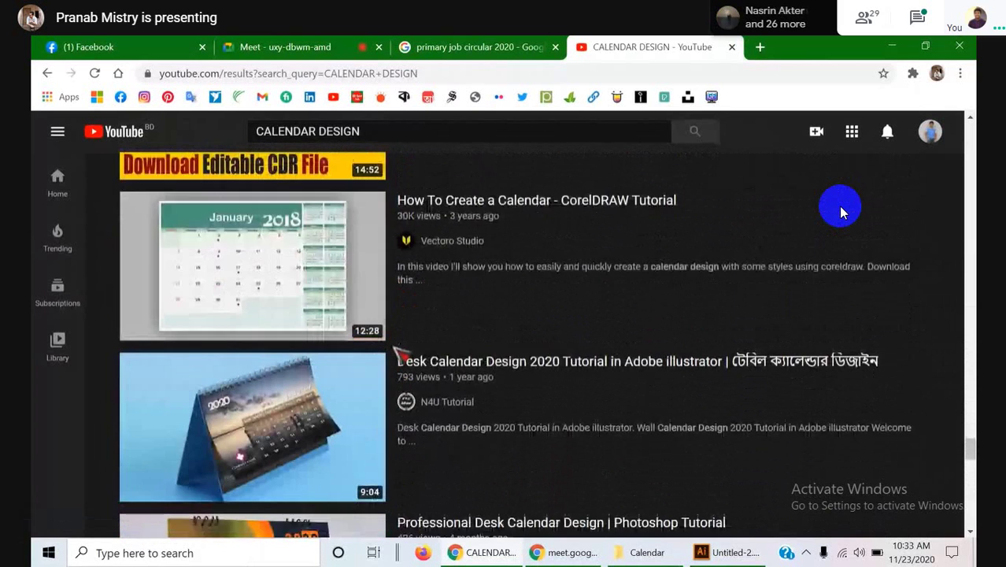
scroll(840, 211, "down", 3)
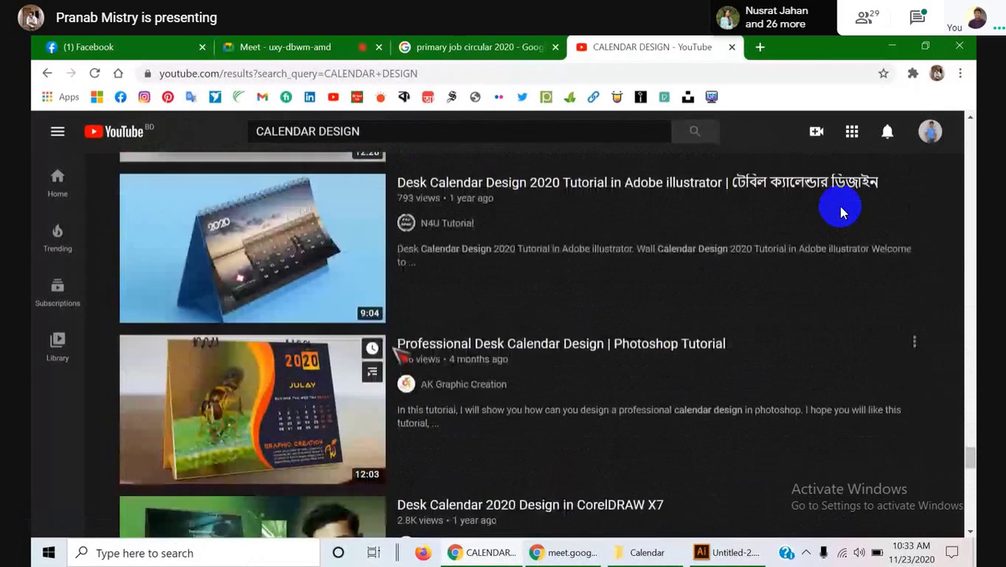
scroll(840, 211, "down", 2)
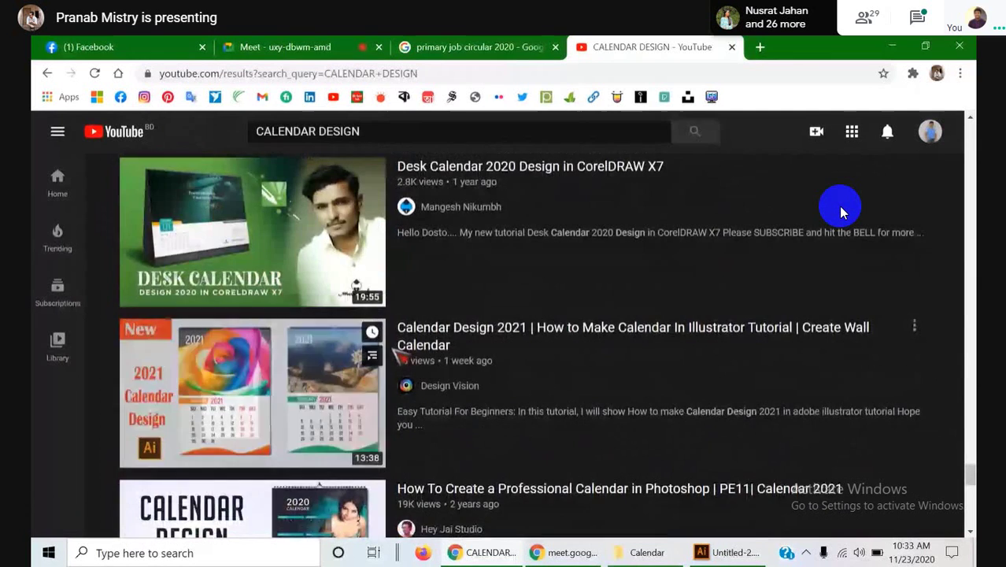
scroll(840, 211, "down", 4)
scroll(841, 211, "down", 2)
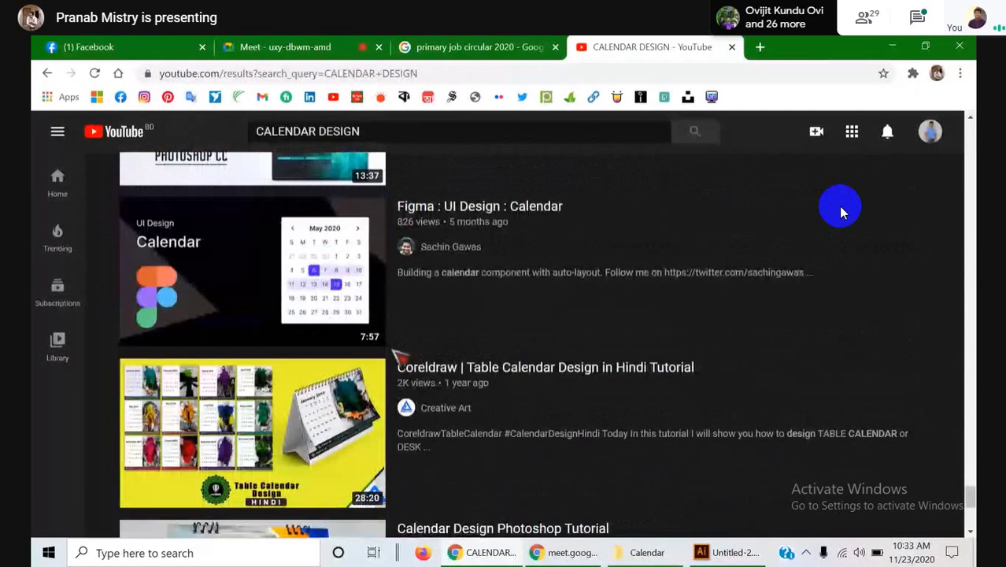
scroll(840, 211, "down", 5)
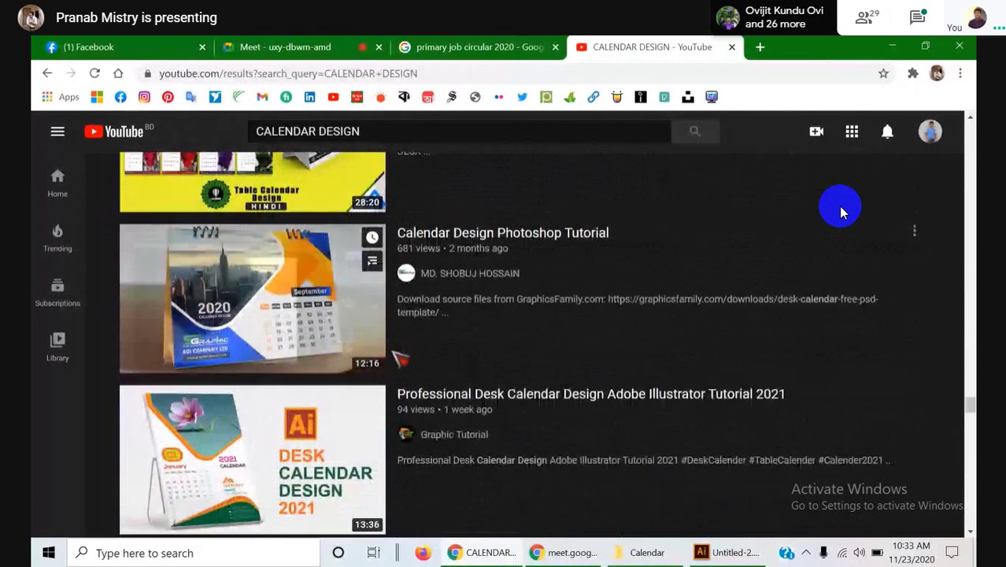
scroll(840, 211, "down", 3)
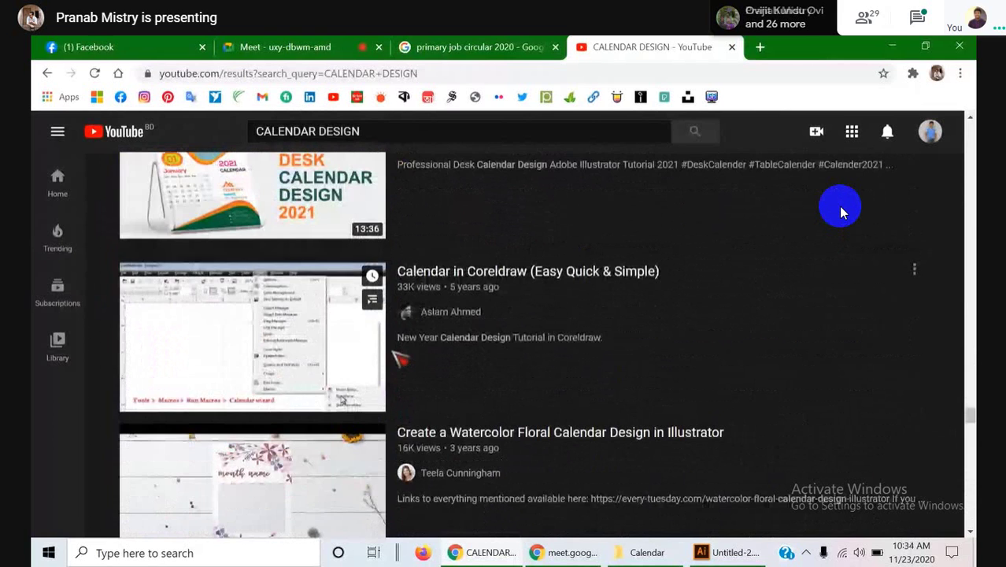
scroll(841, 211, "down", 3)
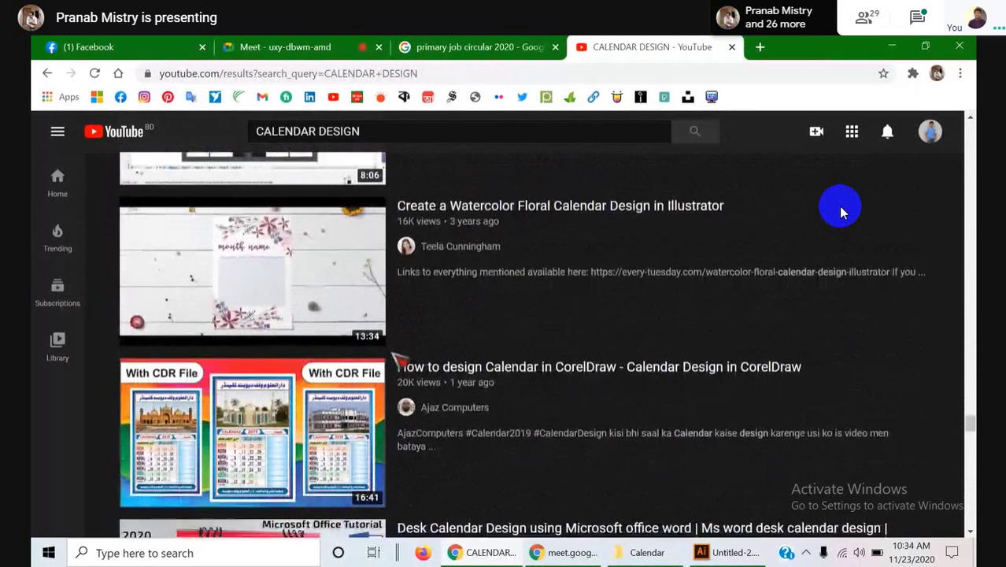
scroll(841, 211, "down", 5)
scroll(841, 210, "down", 3)
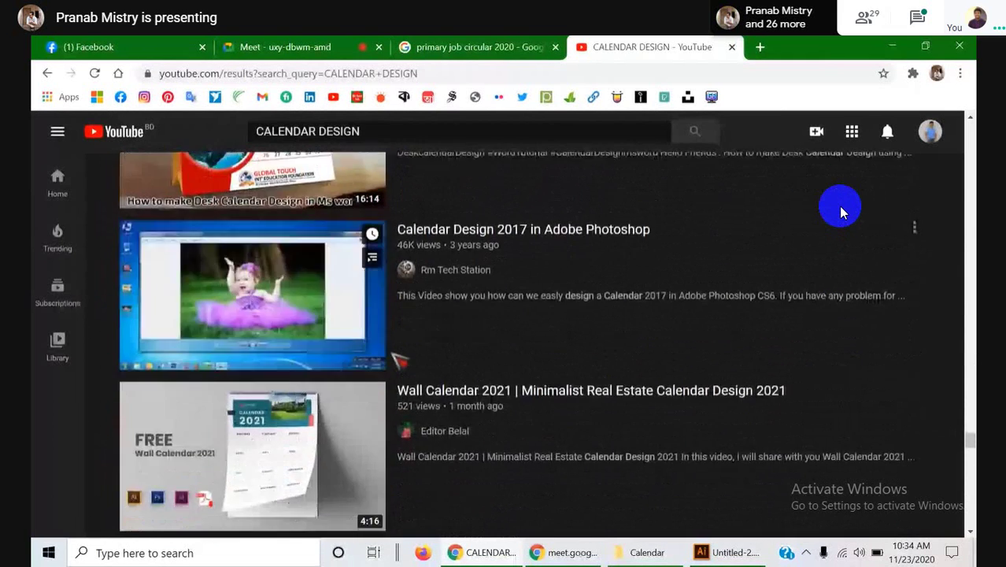
scroll(840, 211, "down", 3)
scroll(841, 211, "down", 3)
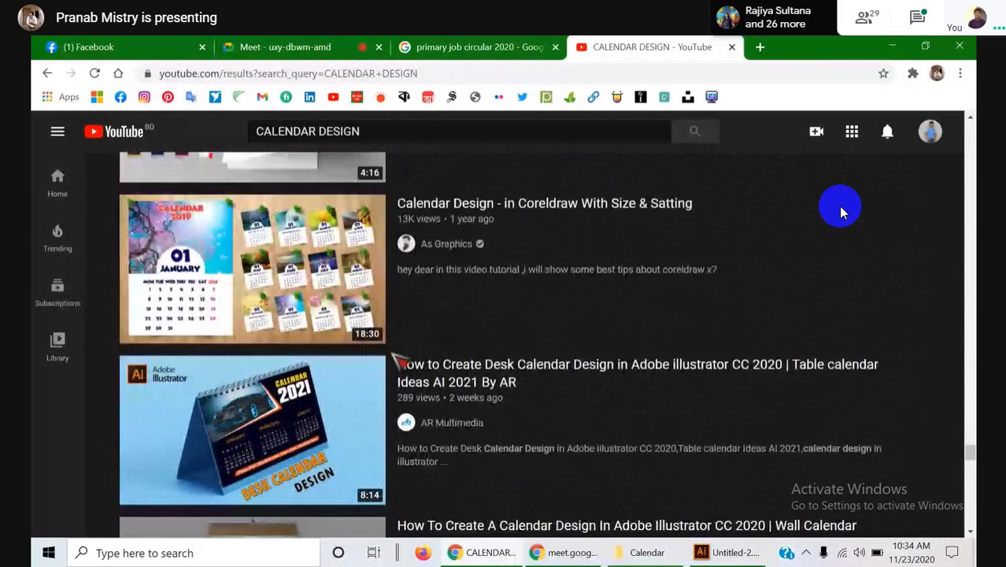
scroll(840, 211, "down", 2)
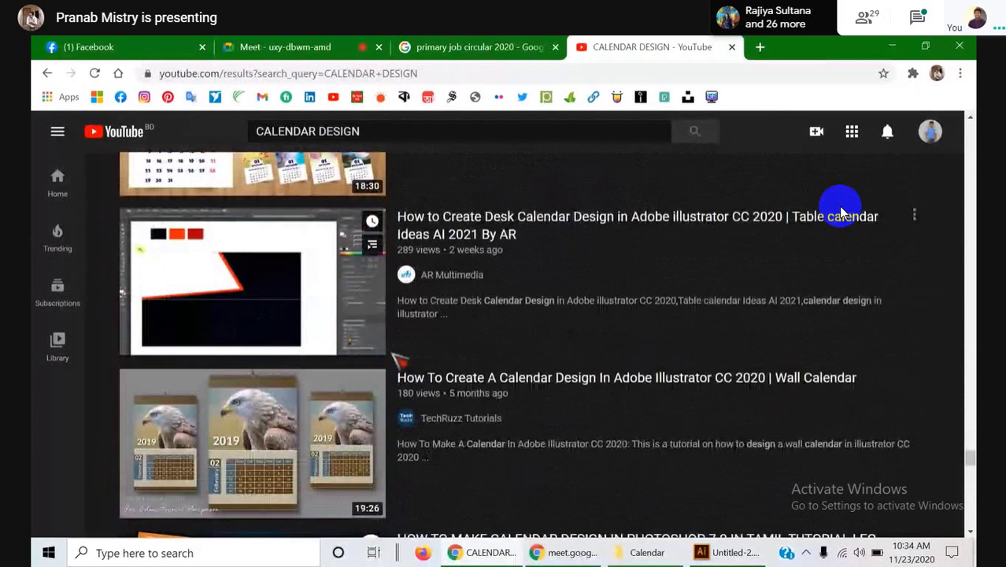
scroll(841, 211, "down", 2)
scroll(840, 211, "down", 1)
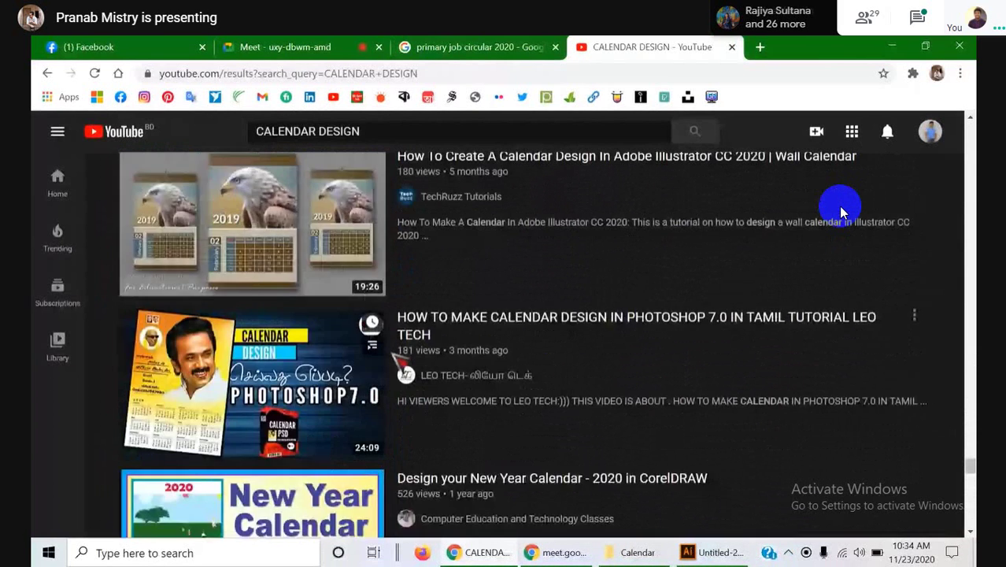
- Open the video "How To Create A Calendar Design In Adobe Illustrator CC 2020 | Wall Calendar" and play it muted past the intro
scroll(841, 211, "up", 1)
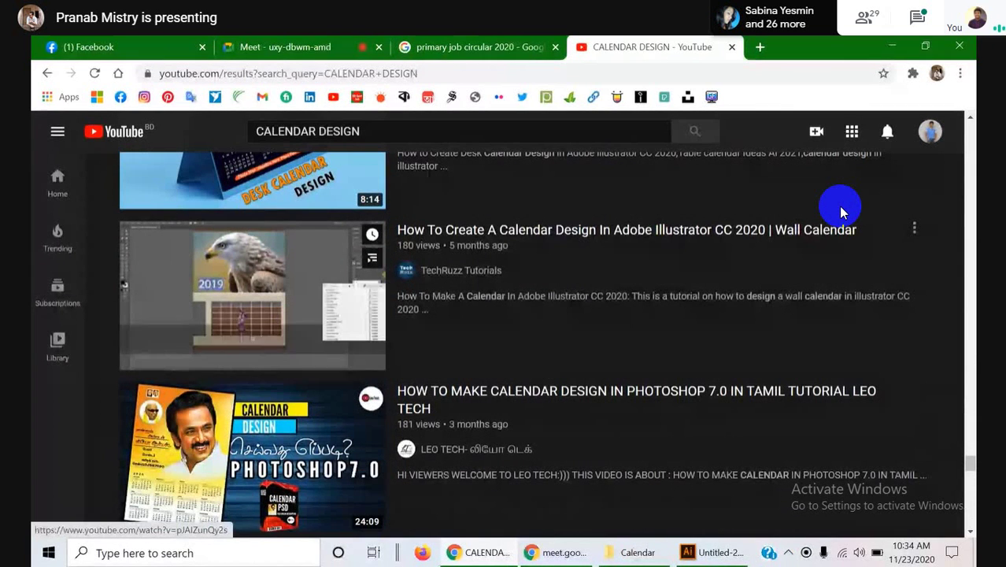
left_click(276, 311)
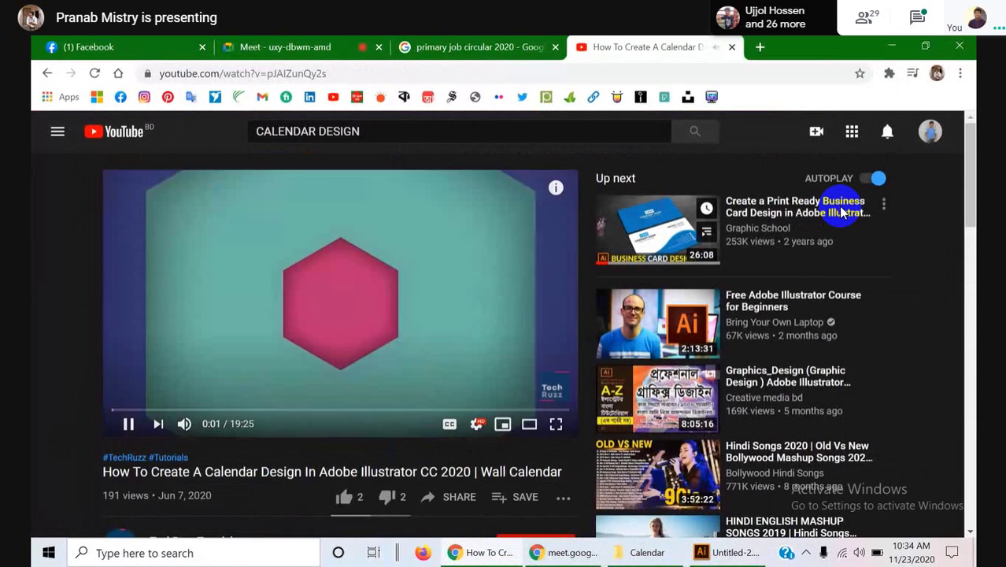
left_click(184, 424)
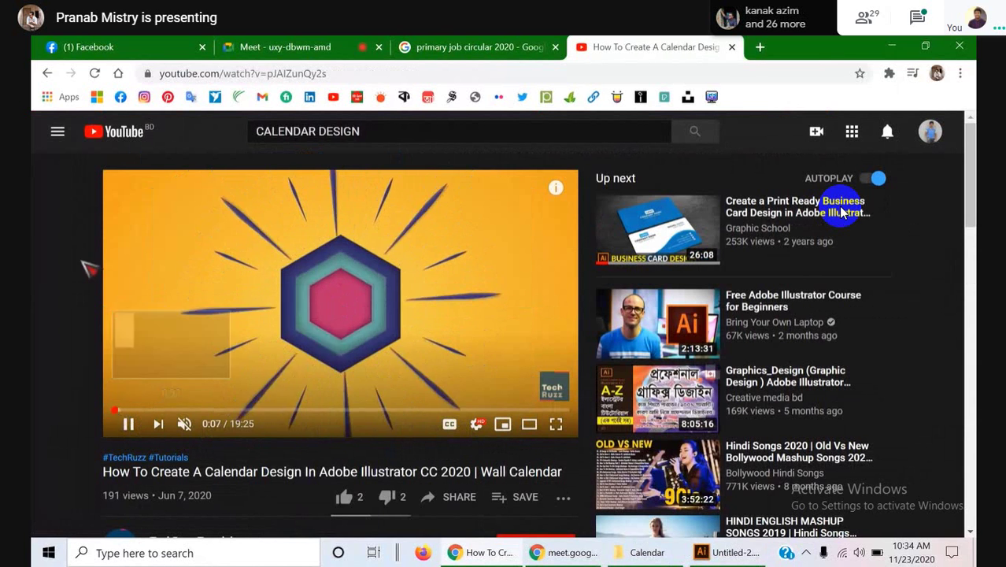
left_click(118, 410)
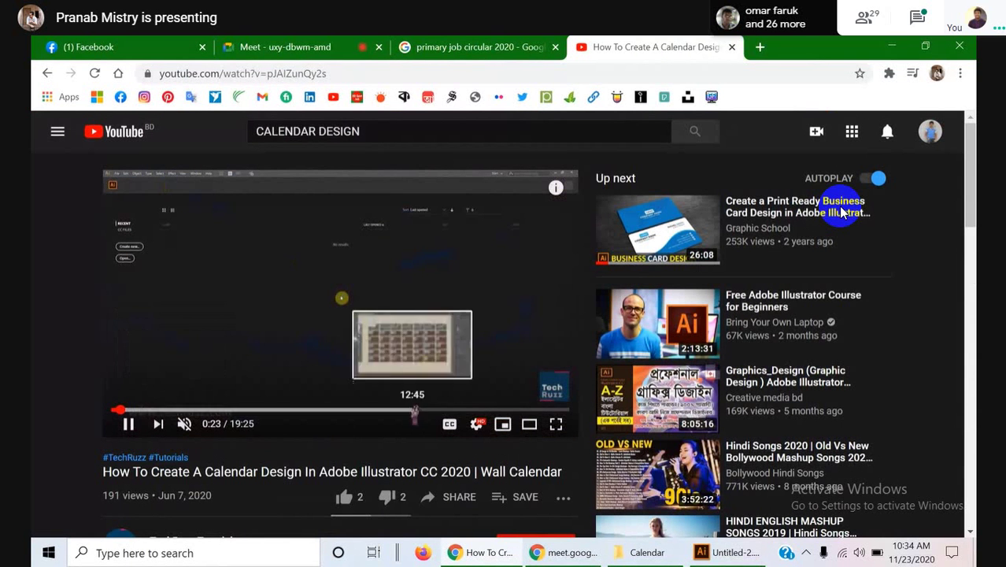
- Show the wall calendar tutorial in full screen and choose a different playback quality for it
left_click(556, 423)
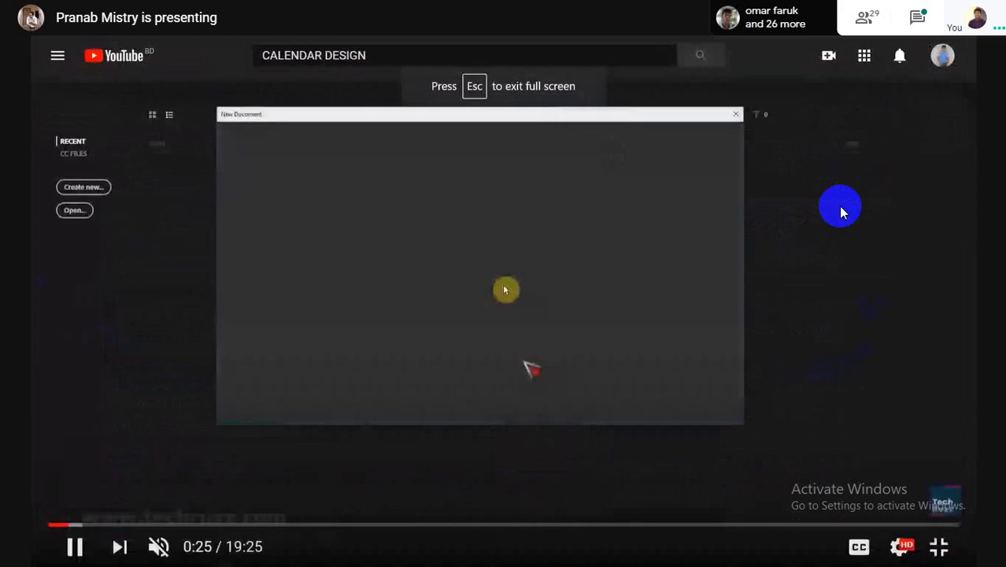
left_click(900, 546)
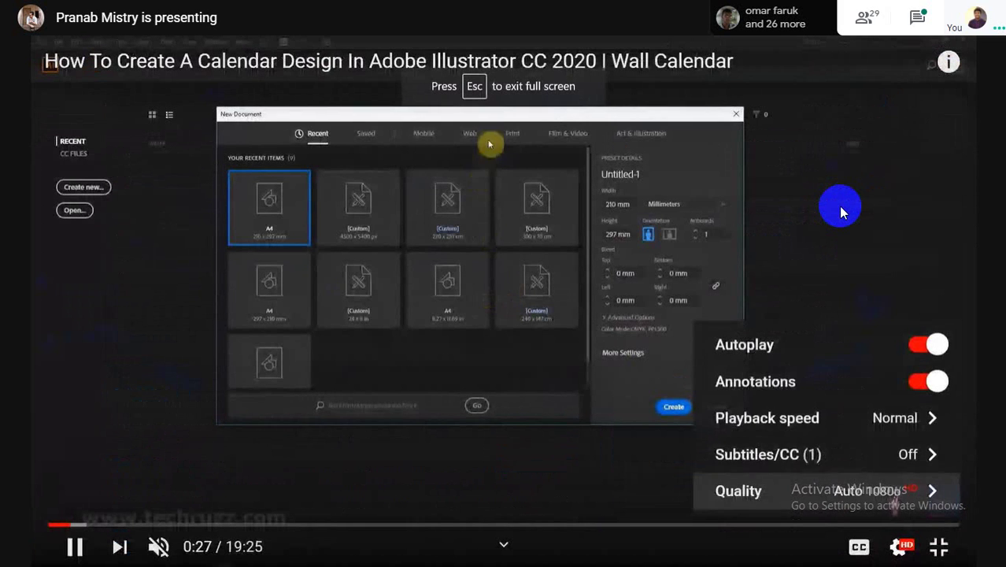
left_click(882, 490)
left_click(881, 282)
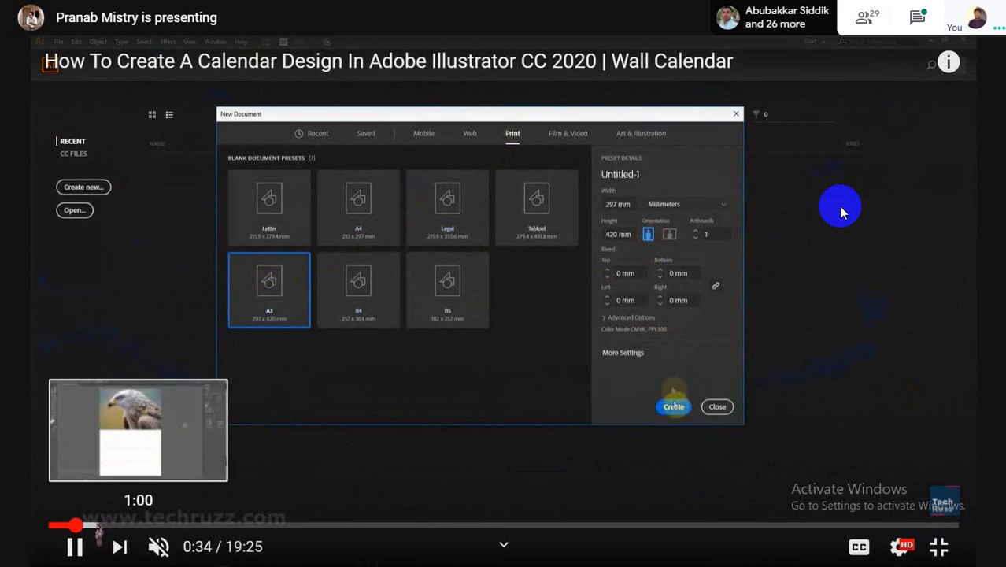
- Skip ahead in the wall calendar tutorial to 1:00 and beyond, and admit the participant waiting to join the call
left_click(123, 525)
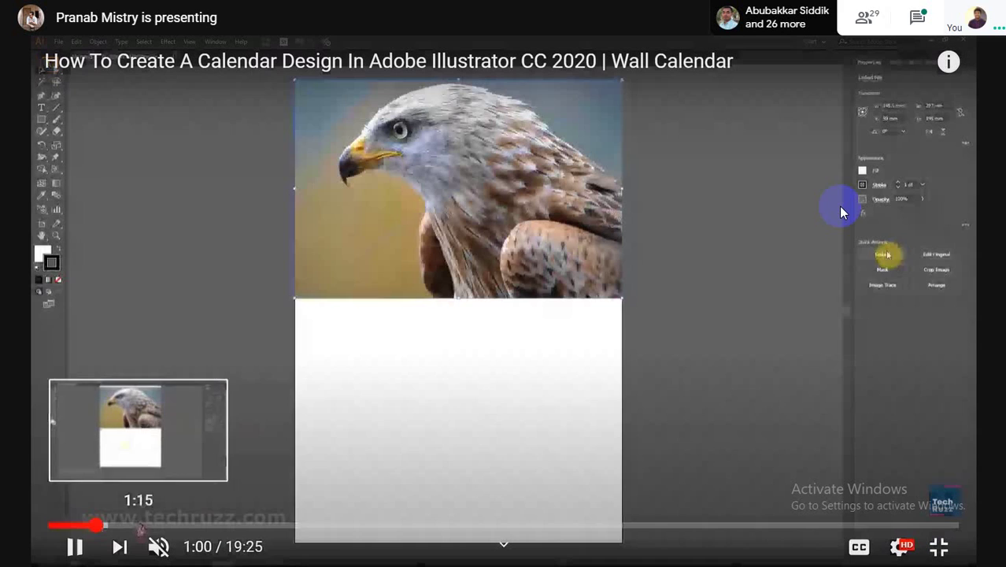
left_click(129, 525)
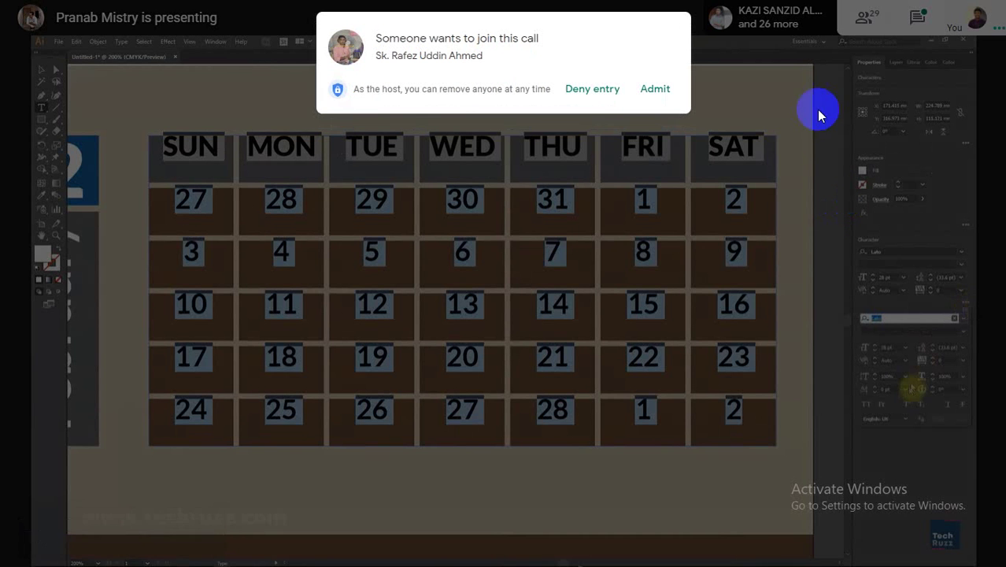
left_click(660, 86)
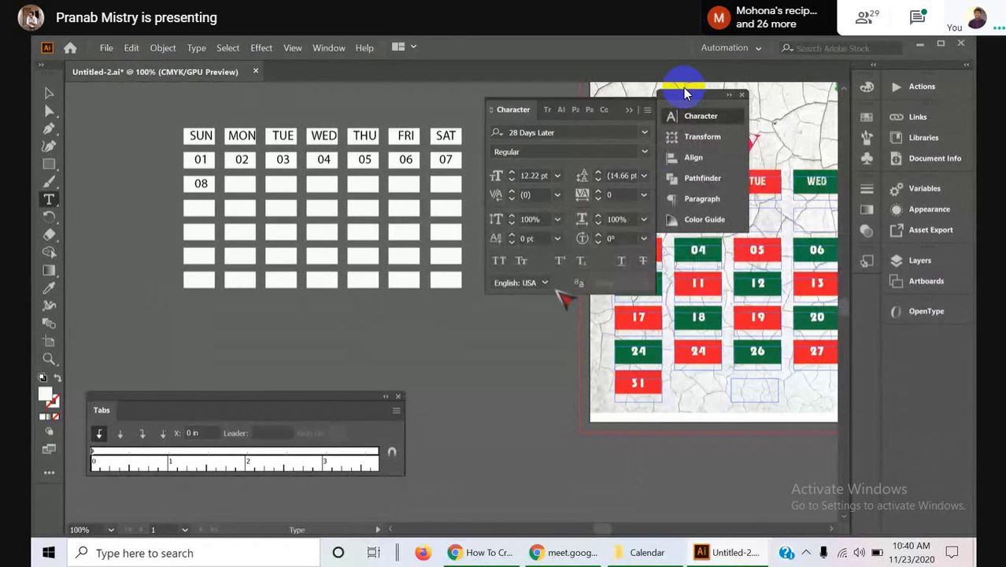
- In Illustrator, select the threaded text from SUN through date 02 and raise its baseline shift
double_click(201, 135)
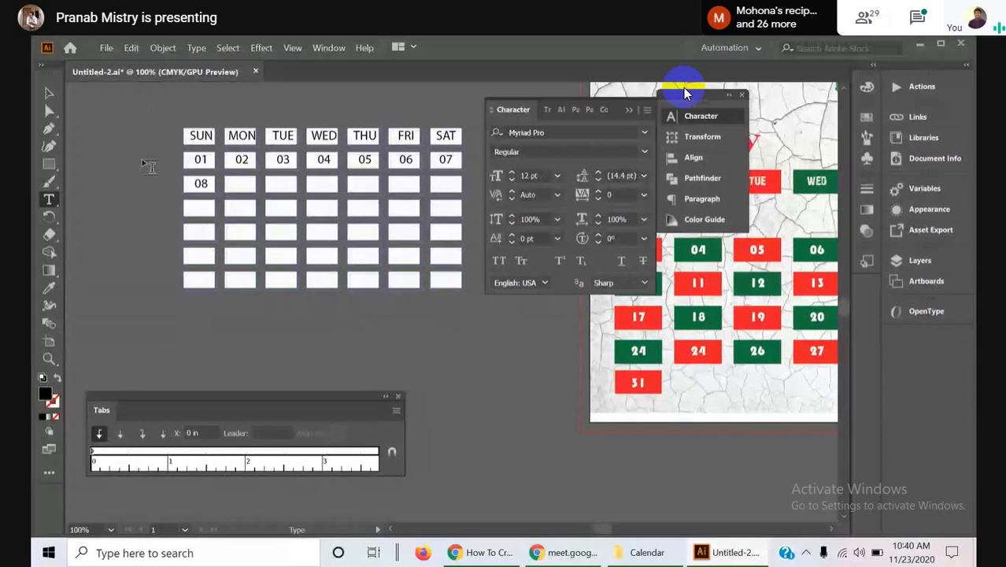
left_click(244, 160, "shift")
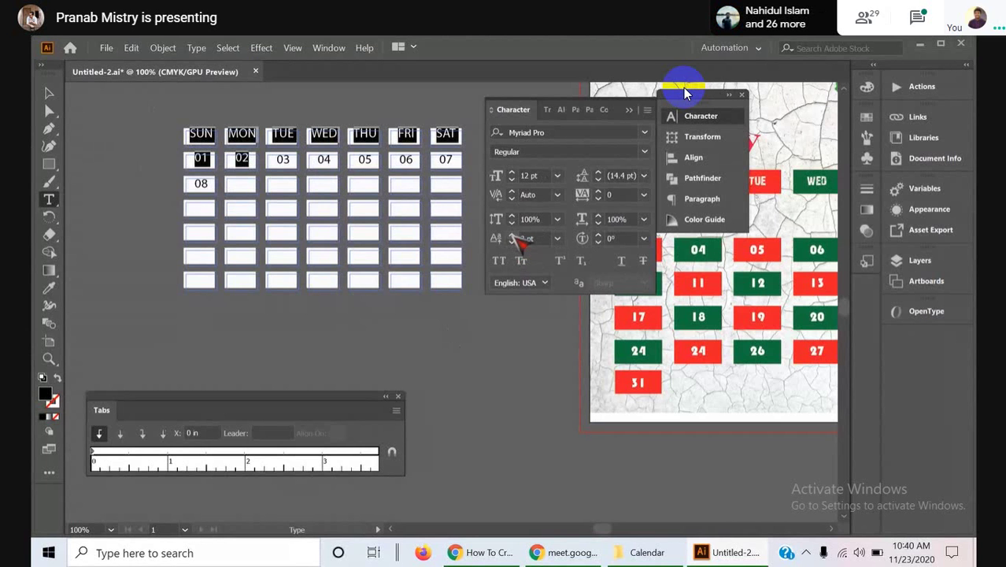
left_click(513, 234)
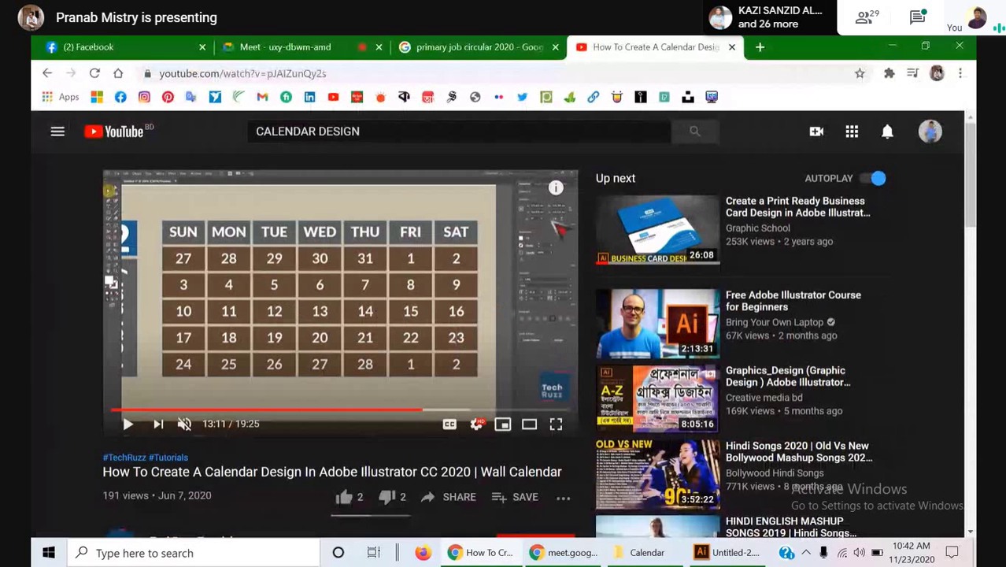
- Open the Fiverr seller profile in a new browser tab and look over its active gigs
mouse_move(728, 556)
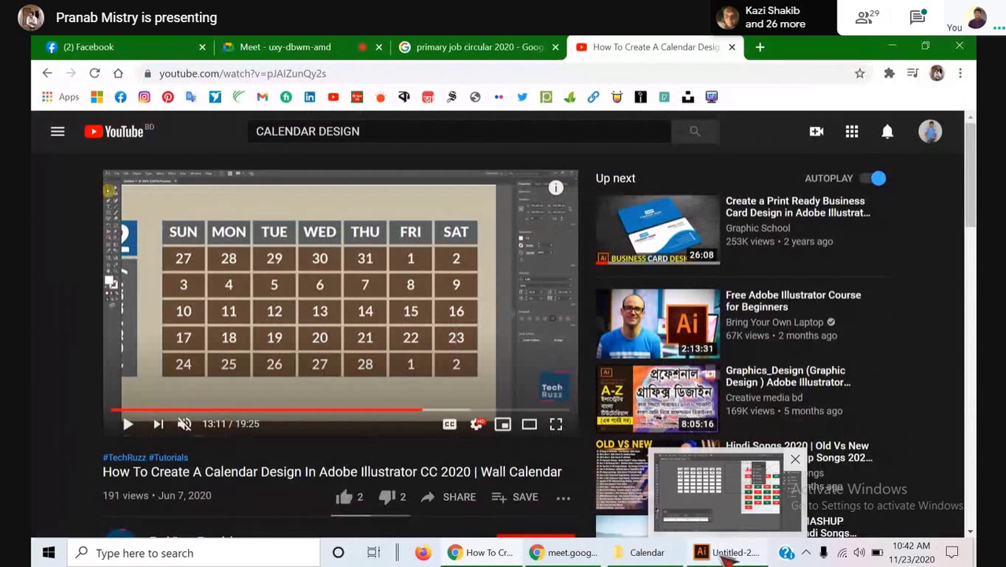
left_click(760, 48)
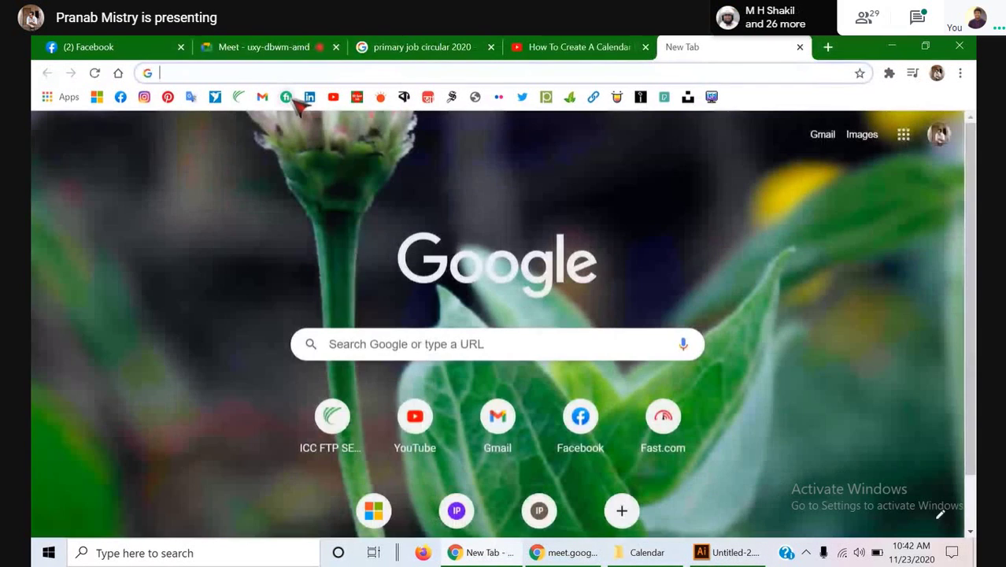
left_click(287, 98)
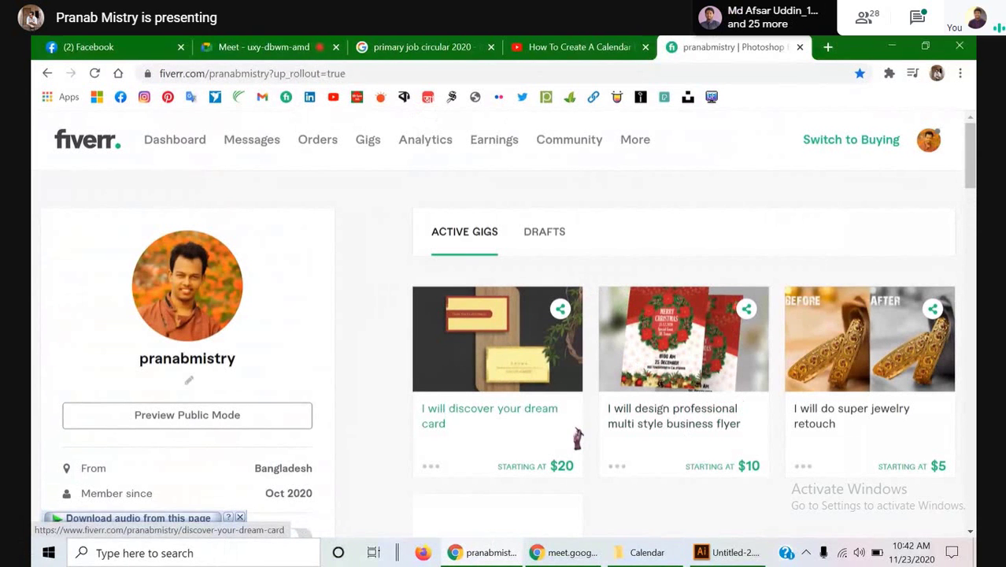
scroll(577, 438, "down", 2)
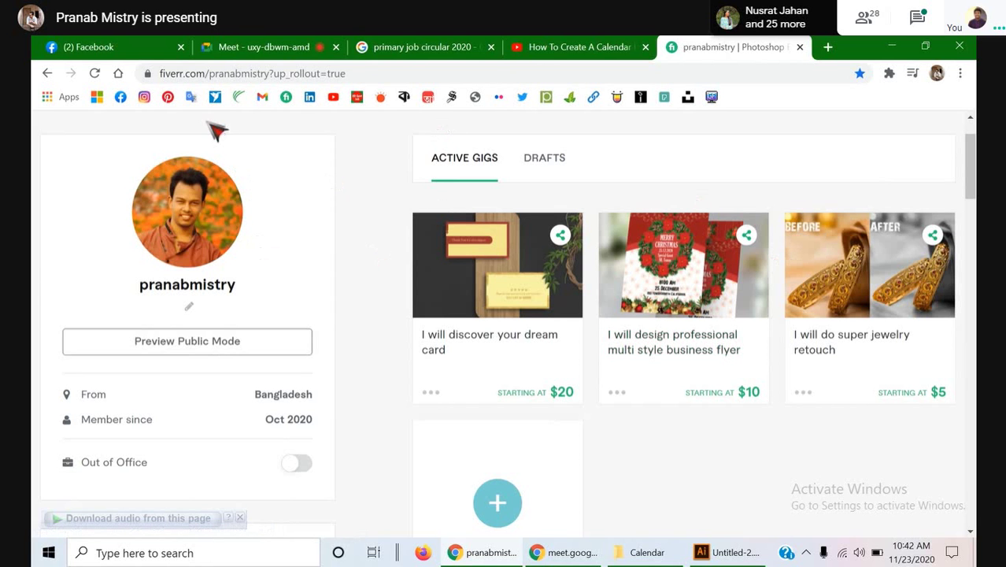
- Go to the Freelancer profile, view all of its projects, and check the Past Work and Contest Entries lists
left_click(215, 98)
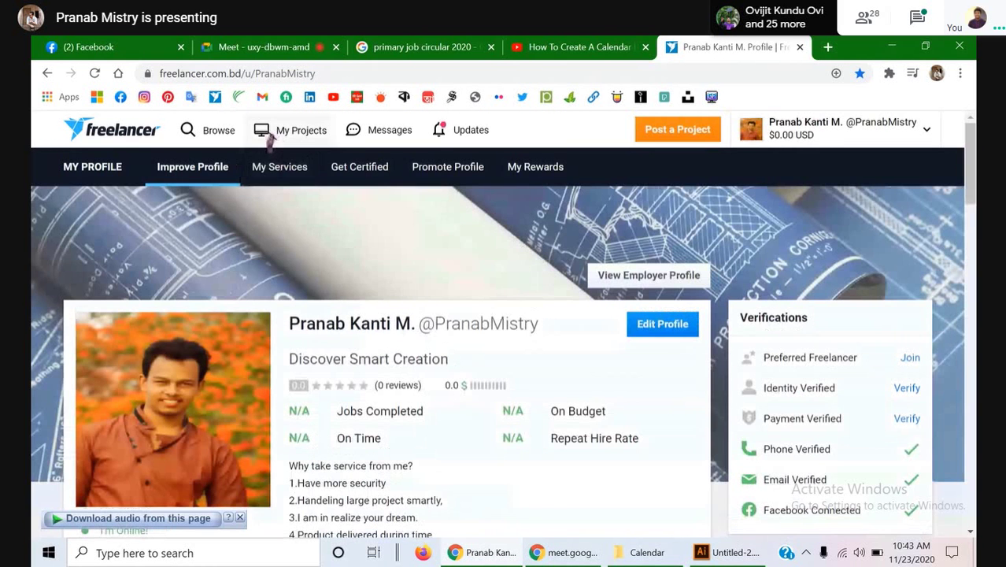
left_click(266, 132)
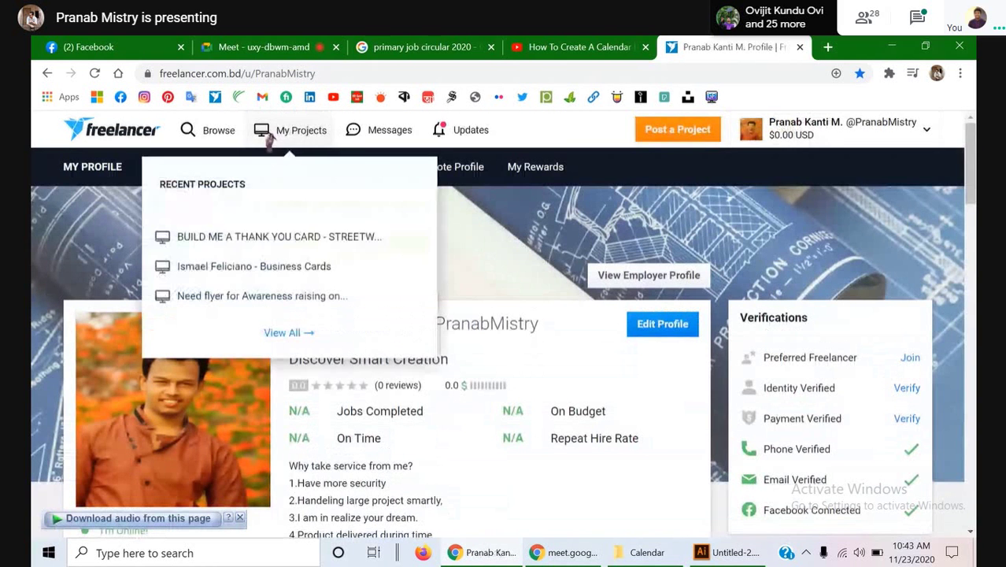
left_click(285, 334)
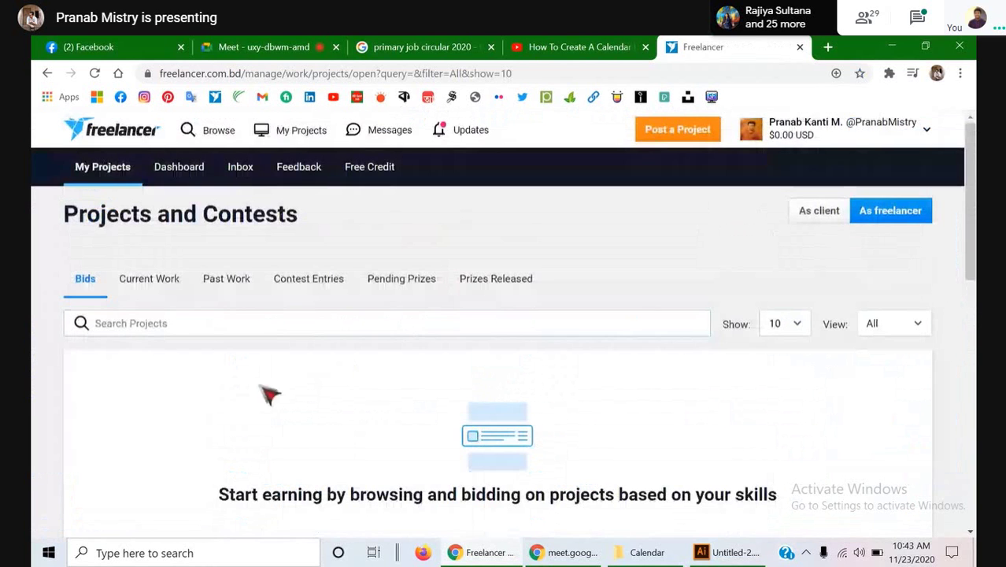
left_click(219, 285)
left_click(310, 285)
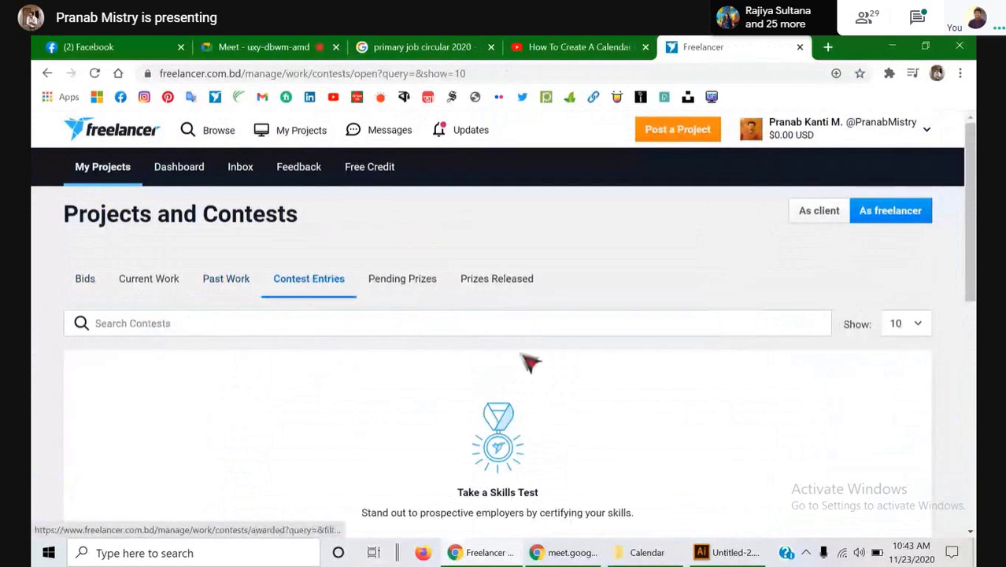
- Open Freelancer's skills test page from the contest entries and examine the exams offered and their benefits for bidding
scroll(530, 362, "down", 2)
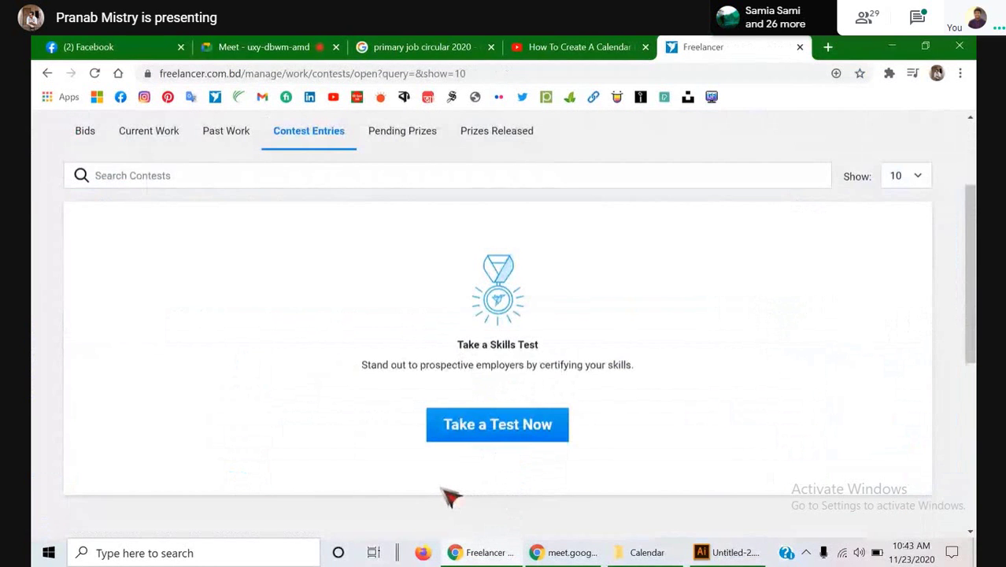
scroll(450, 498, "up", 1)
scroll(504, 315, "down", 3)
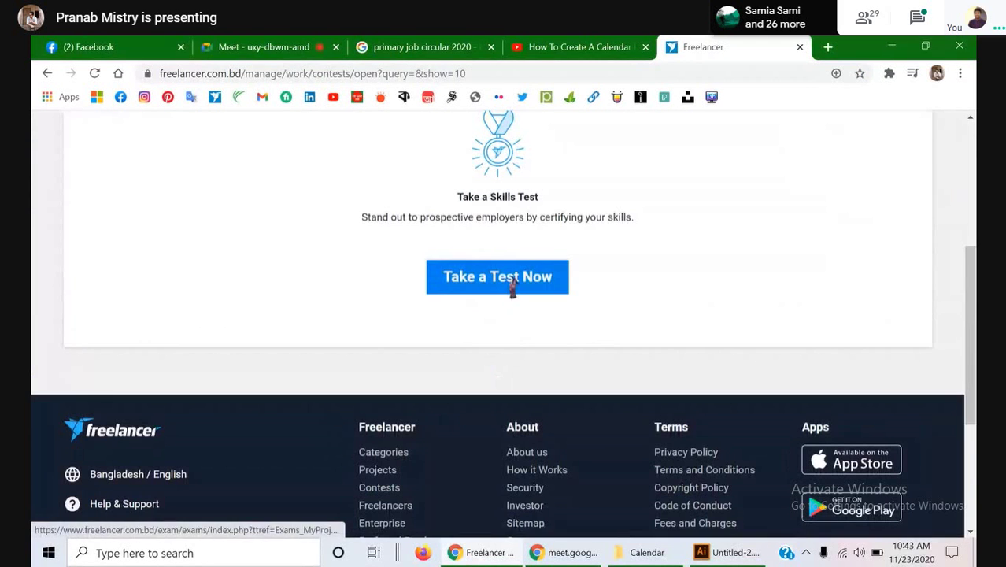
left_click(512, 285)
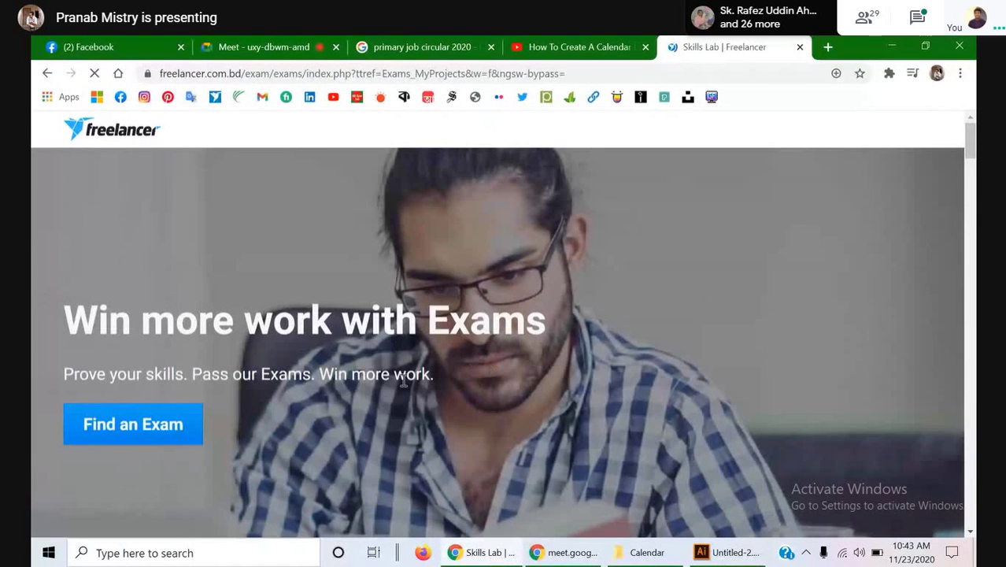
scroll(411, 385, "down", 4)
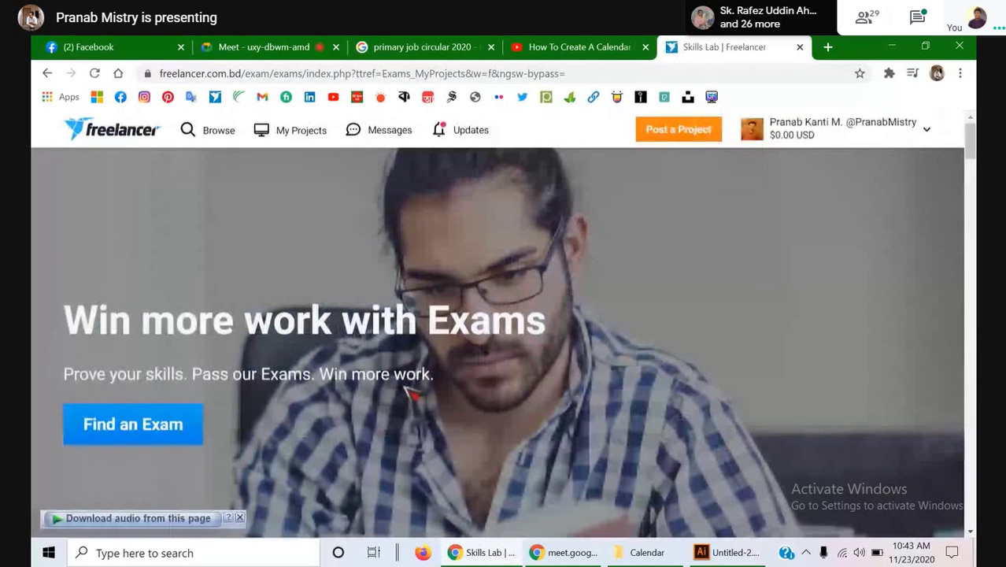
scroll(411, 391, "down", 7)
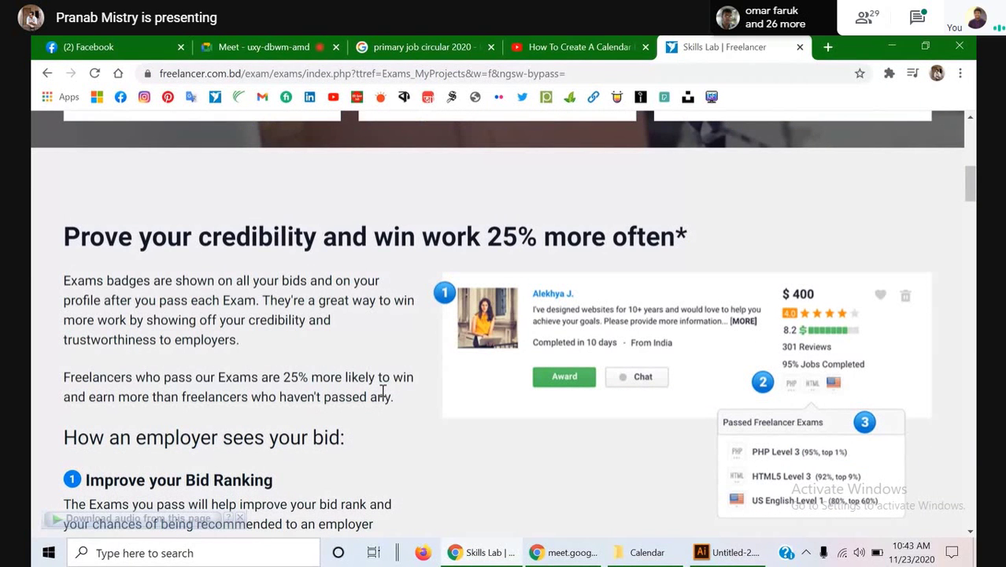
scroll(385, 391, "up", 10)
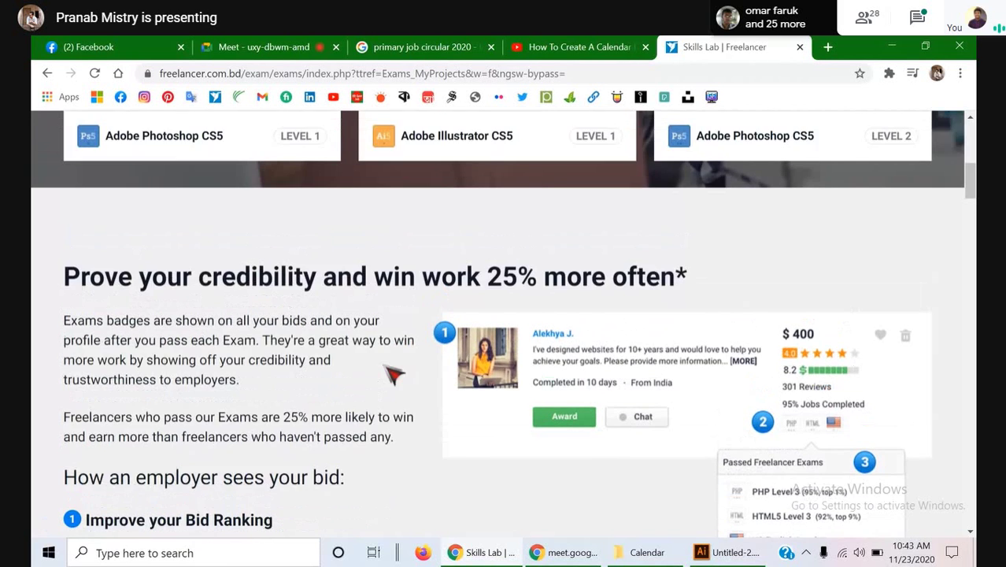
- Browse Freelancer's contests, search them for LOGO, and close the "primary job circular 2020" tab
left_click(47, 73)
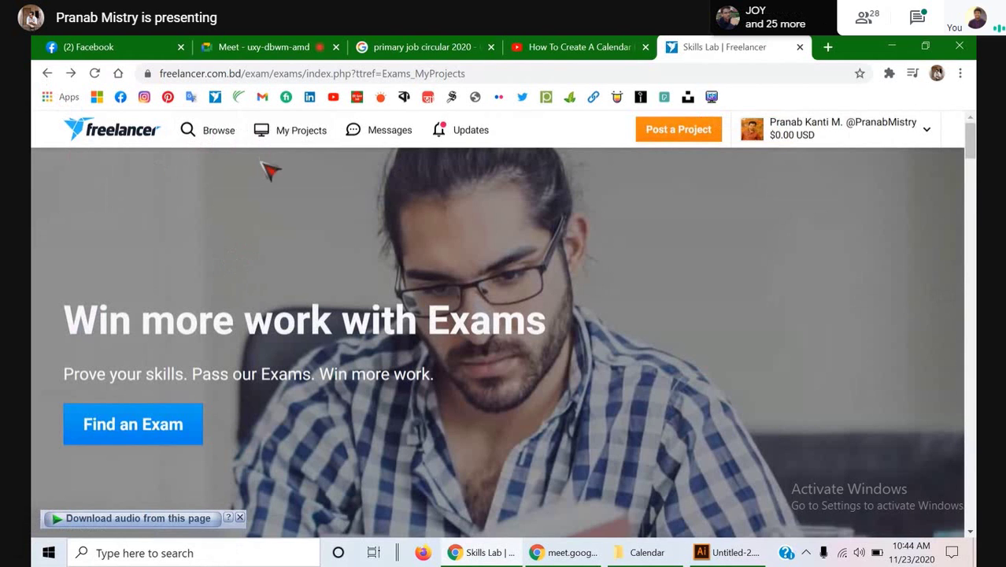
left_click(222, 133)
left_click(463, 292)
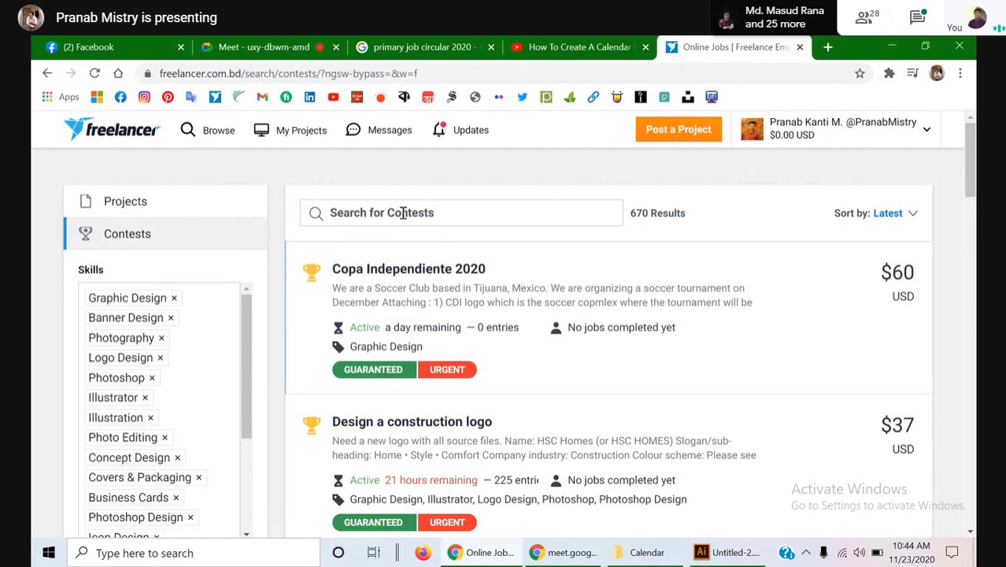
left_click(403, 213)
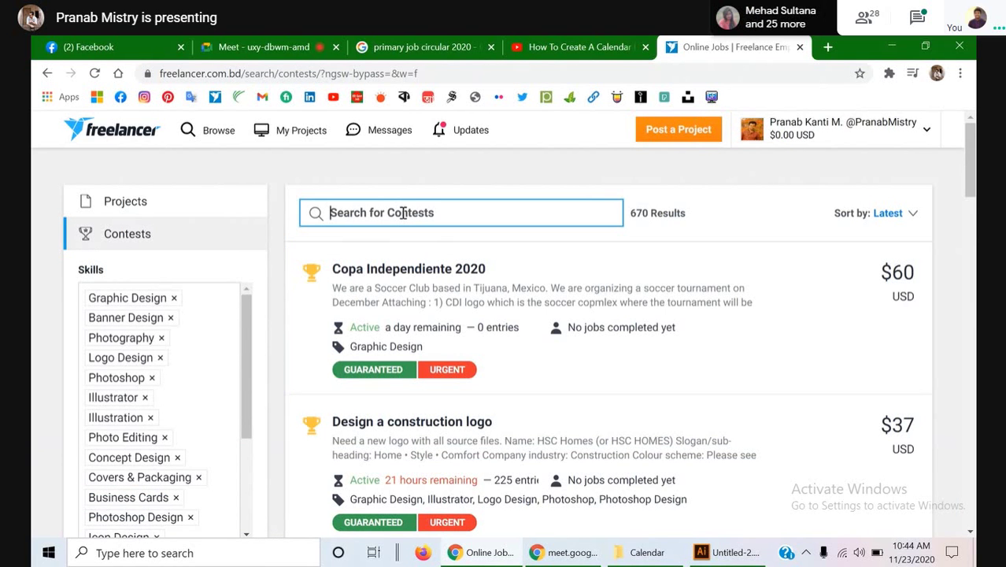
type("LOGO")
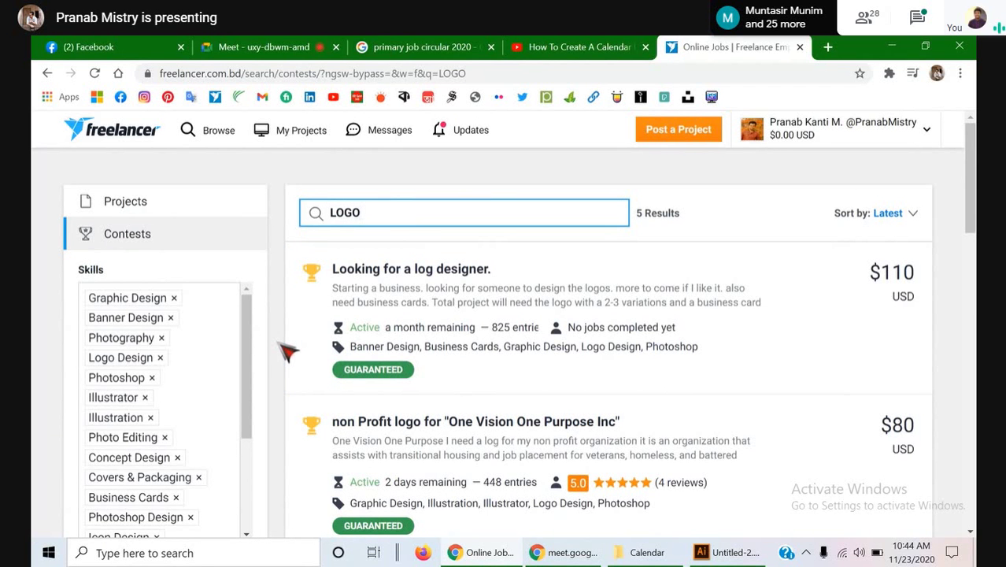
left_click(490, 46)
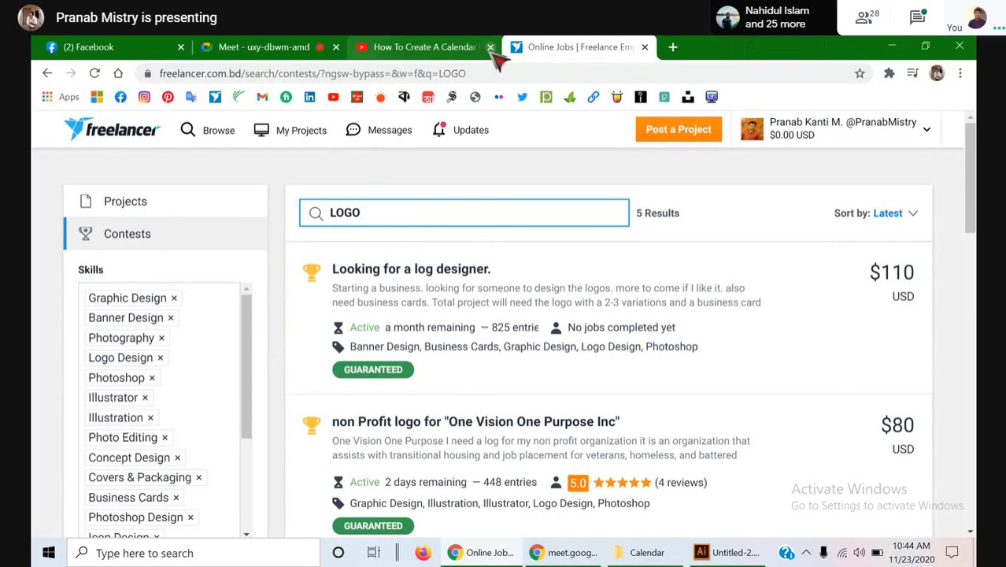
- Clear the contest search and search again for LOGO
mouse_move(646, 552)
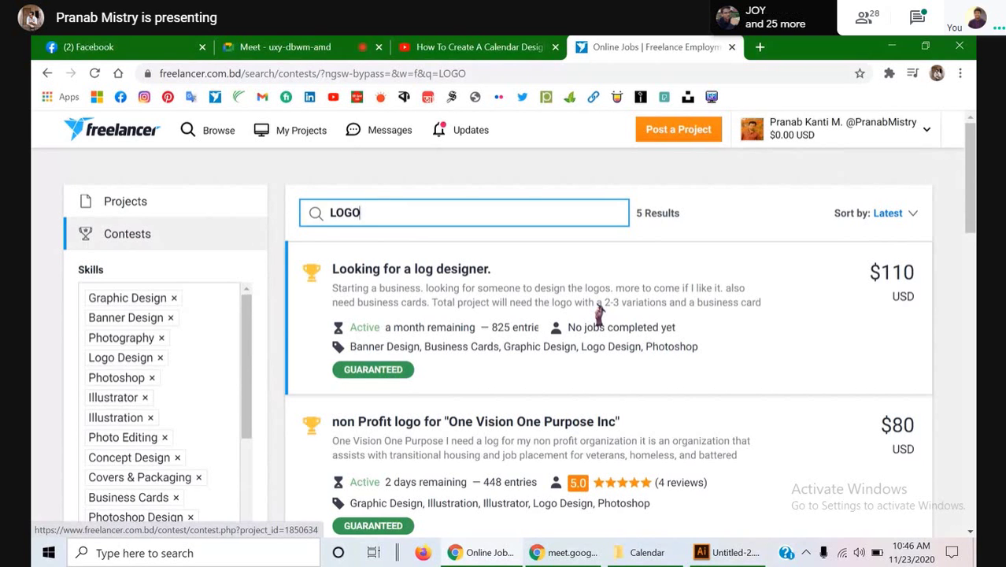
key("BackSpace")
key("BackSpace")
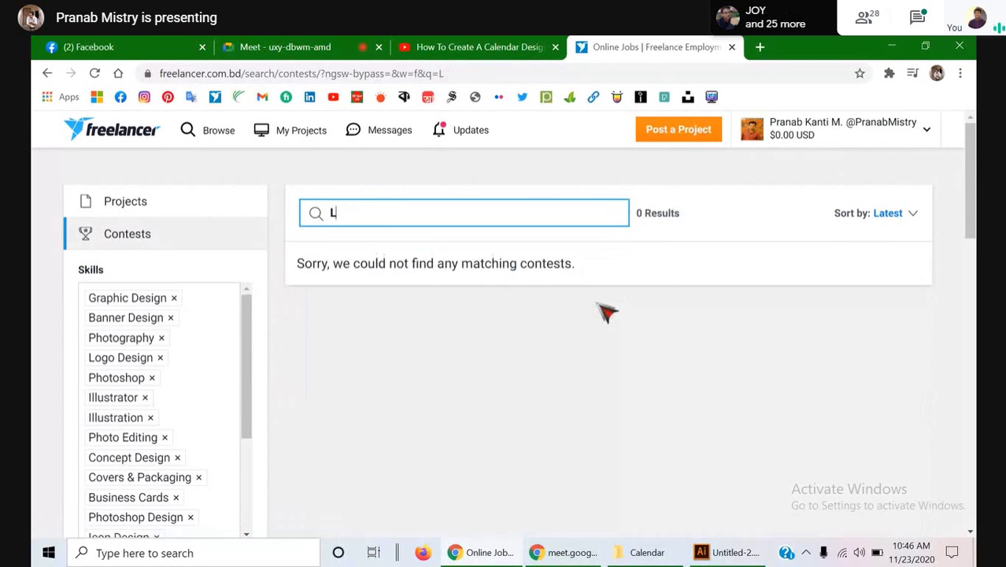
key("BackSpace")
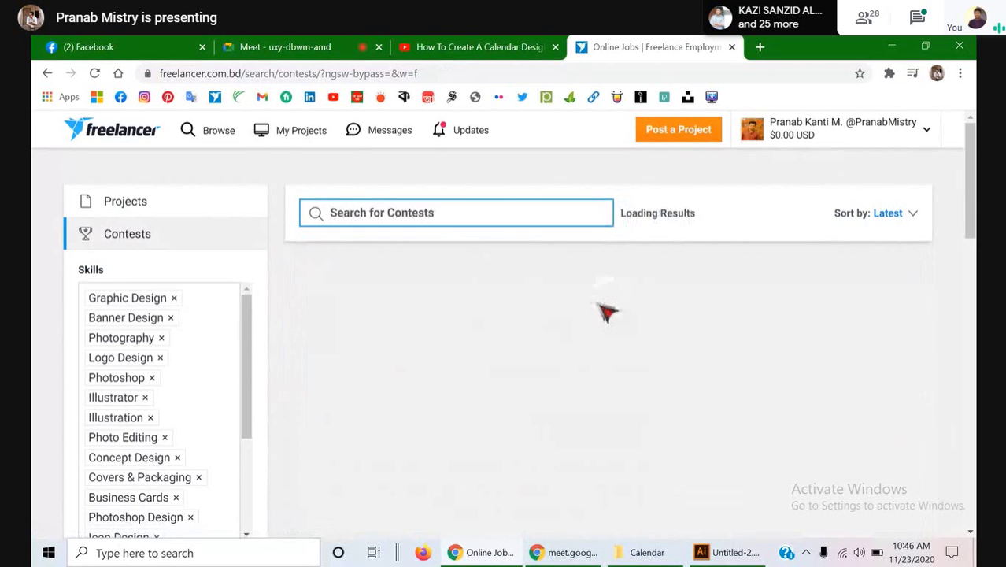
type("LOGO")
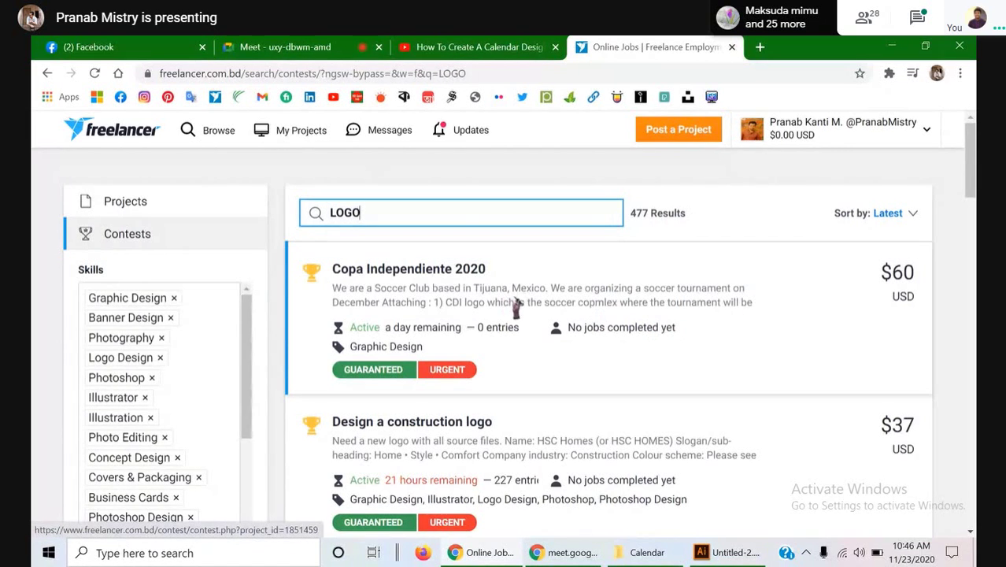
- Open the "Copa Independiente 2020" contest from the search results in a separate tab and bring it into view
scroll(465, 301, "down", 1)
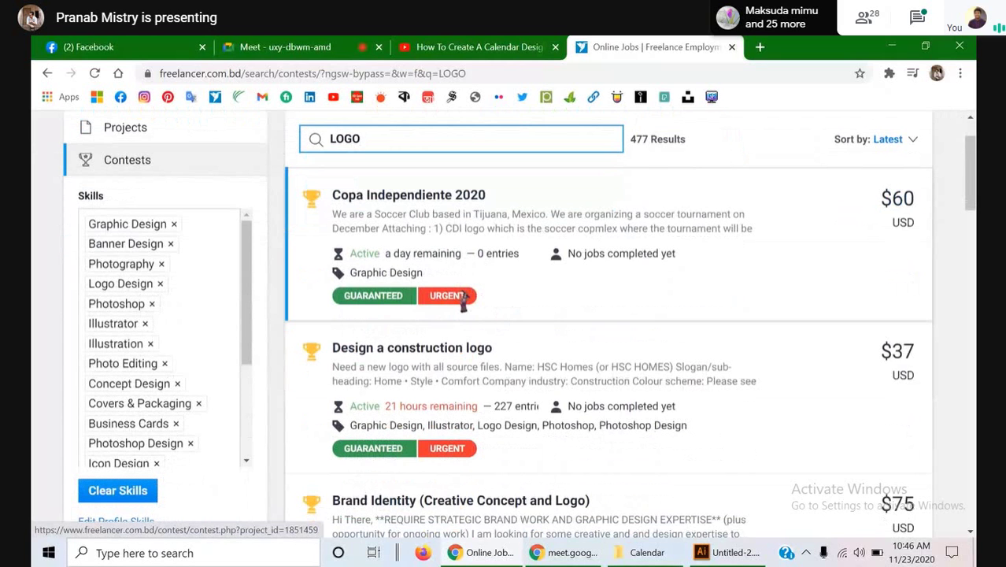
scroll(507, 307, "up", 1)
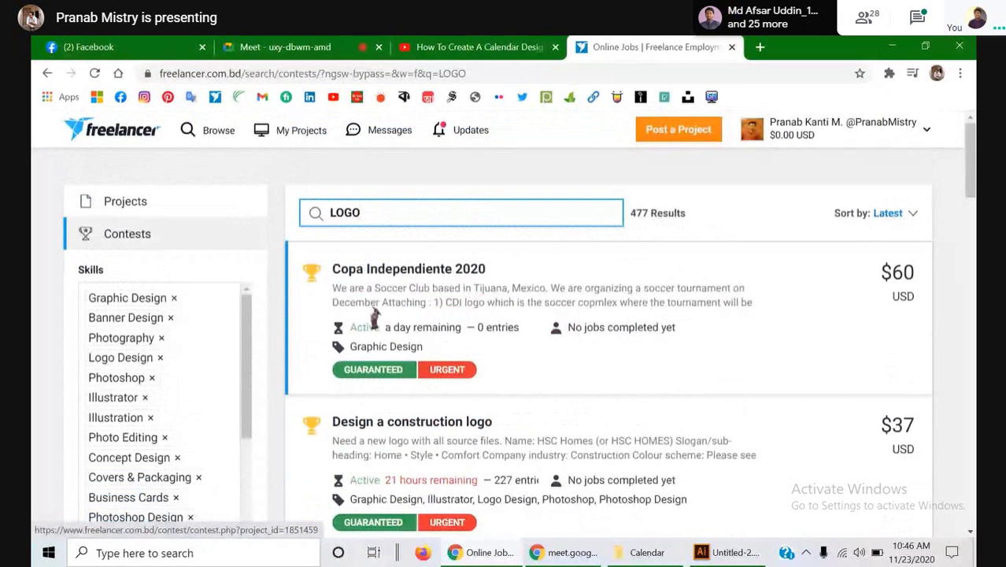
right_click(461, 284)
left_click(496, 284)
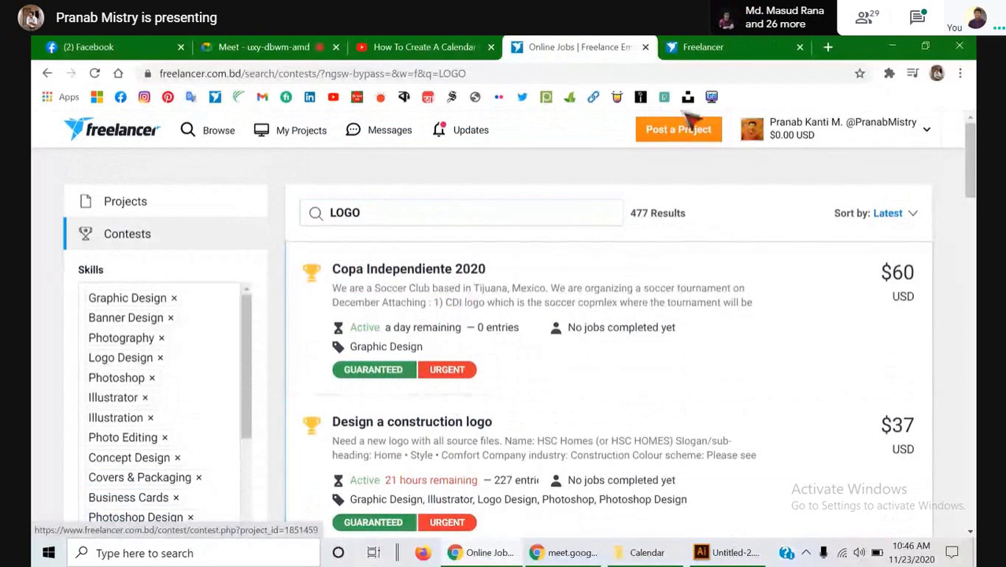
left_click(707, 48)
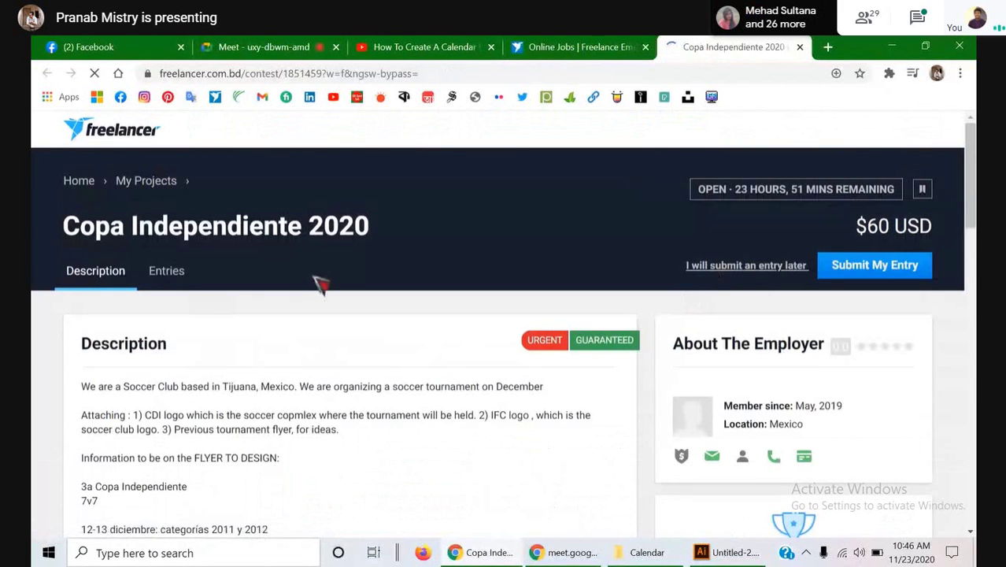
left_click(570, 47)
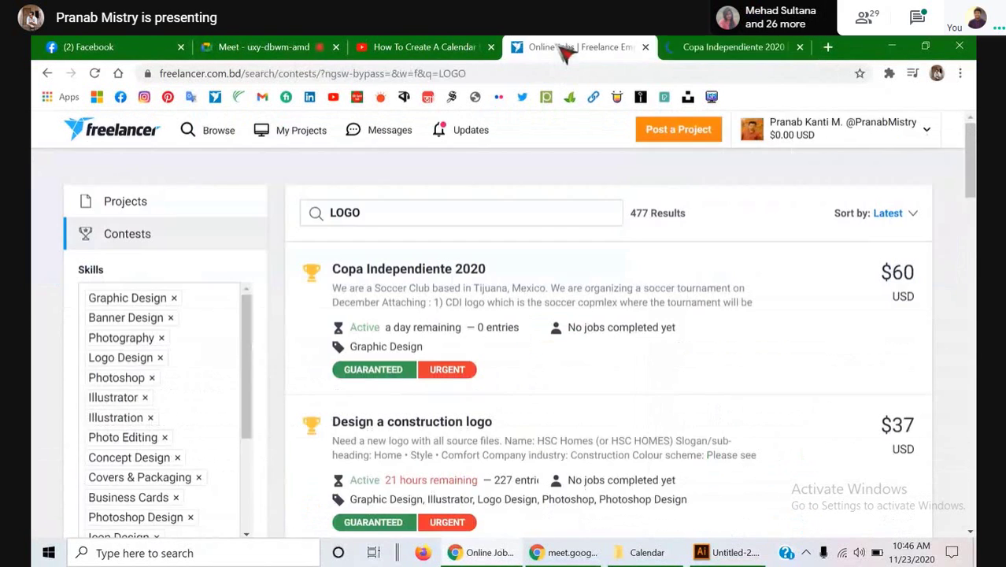
left_click(710, 46)
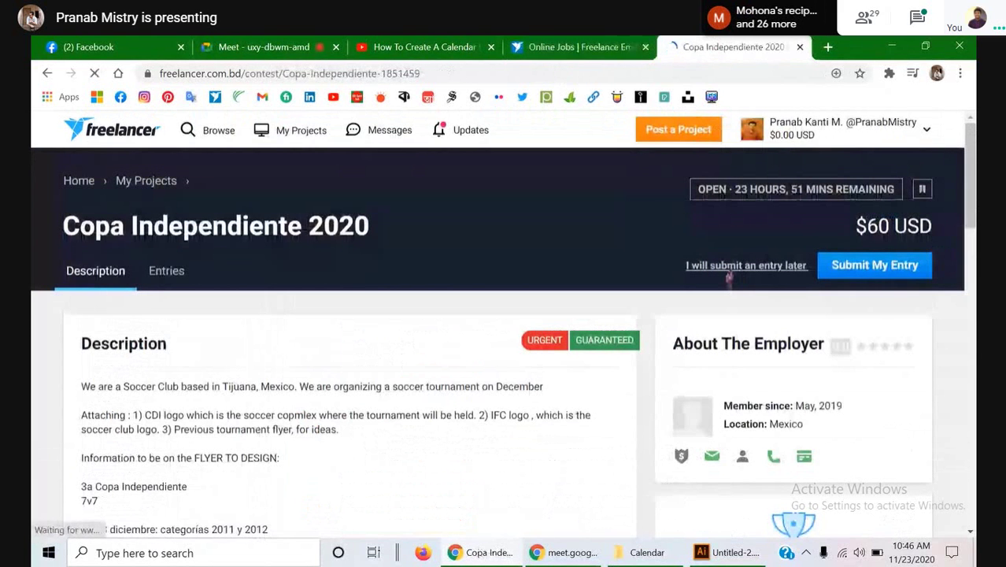
- Read through the Copa Independiente 2020 contest's description, attached files and supported submission file types
scroll(440, 333, "down", 2)
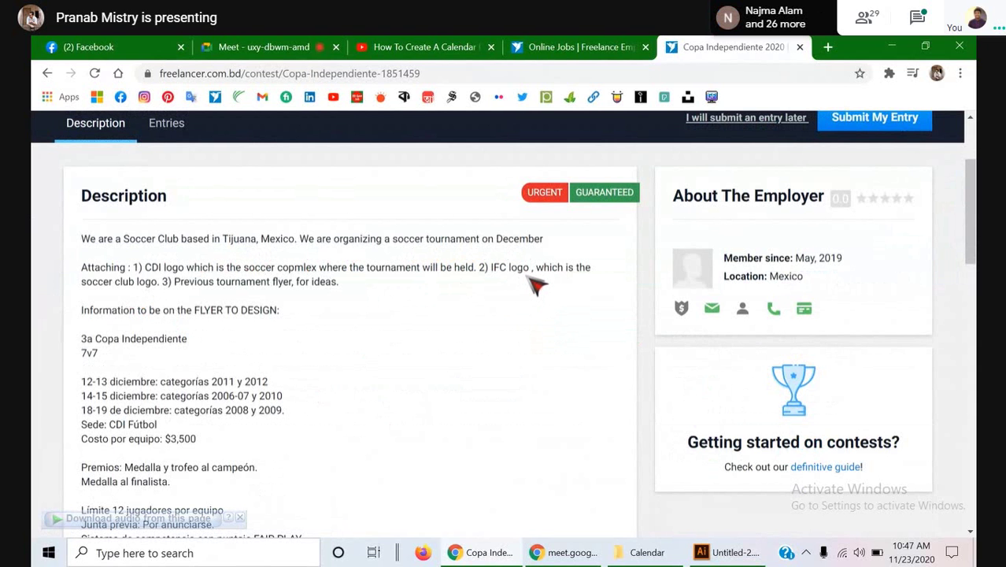
scroll(308, 377, "down", 1)
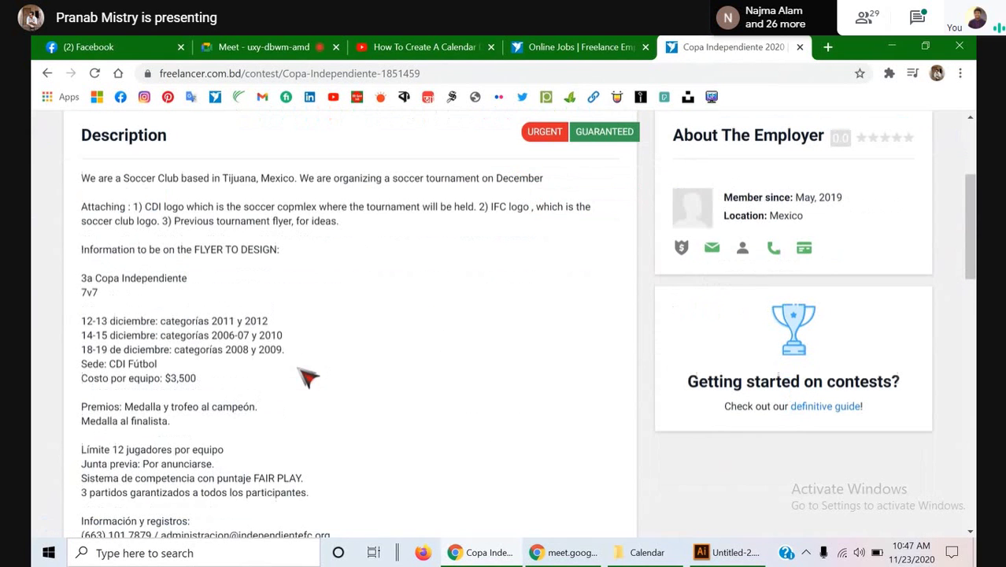
scroll(118, 335, "down", 1)
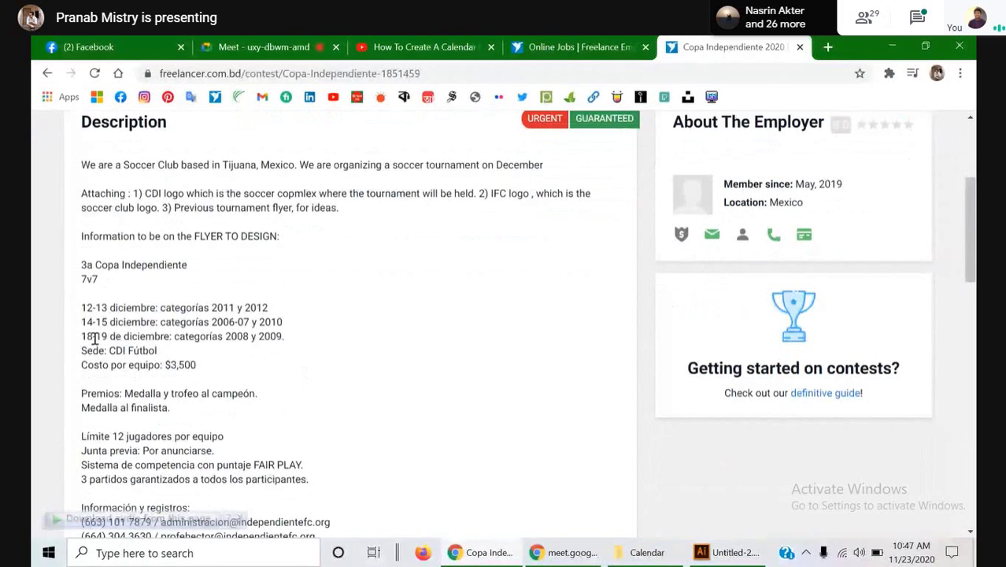
scroll(86, 326, "down", 1)
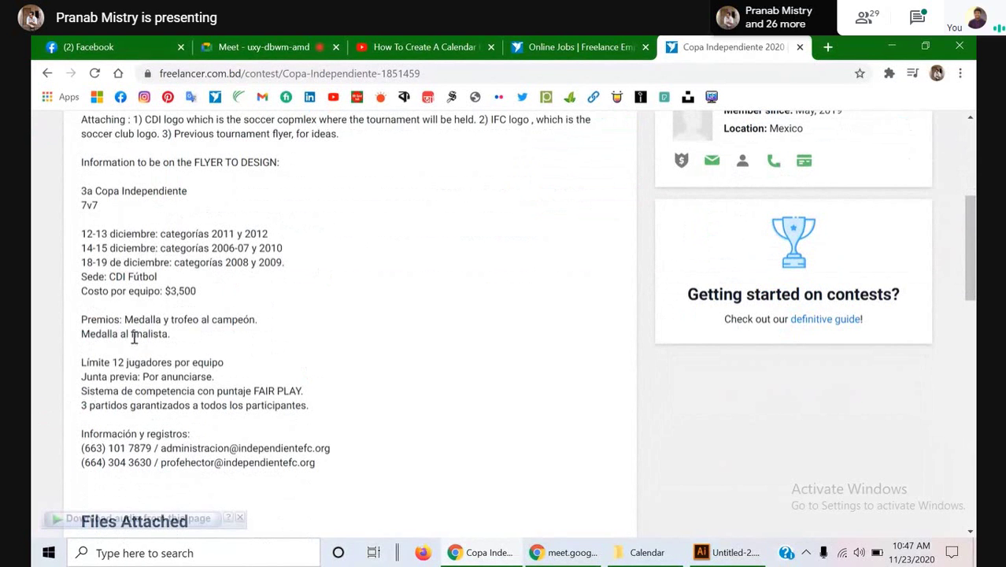
scroll(134, 337, "down", 2)
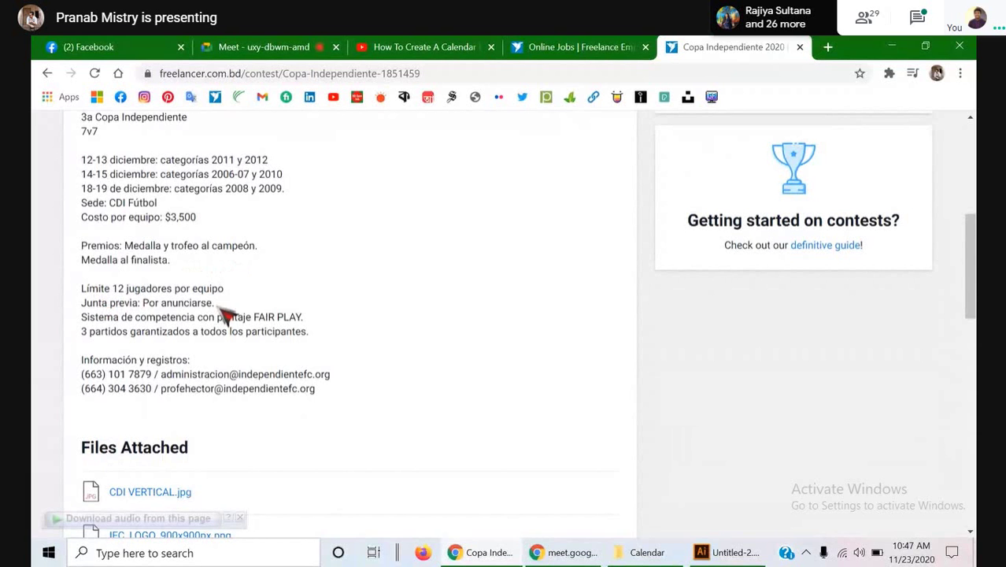
scroll(367, 379, "down", 4)
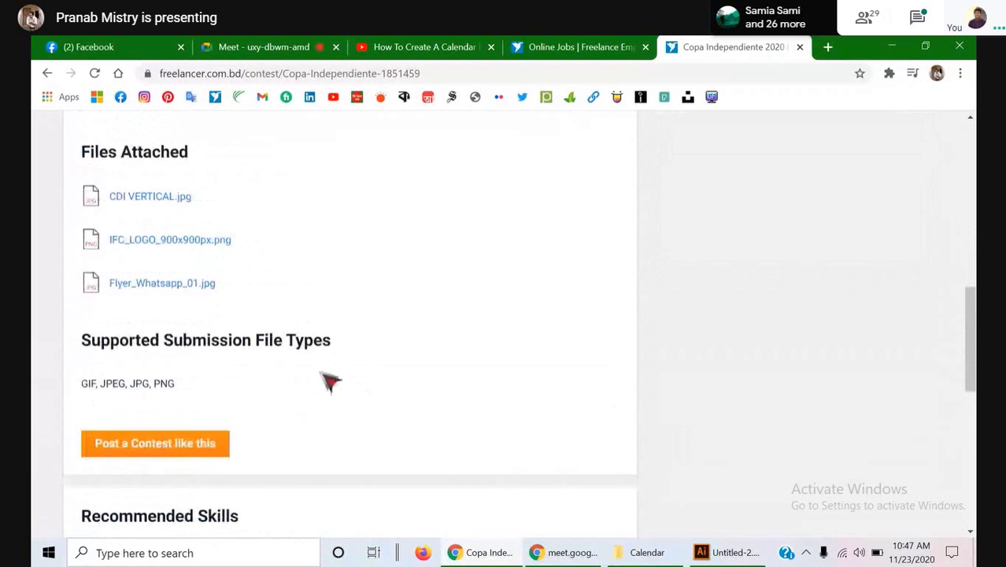
- Preview the attached files Flyer_Whatsapp_01.jpg, CDI VERTICAL.jpg and IFC_LOGO_900x900px.png, examine their designs, and close the preview
left_click(155, 285)
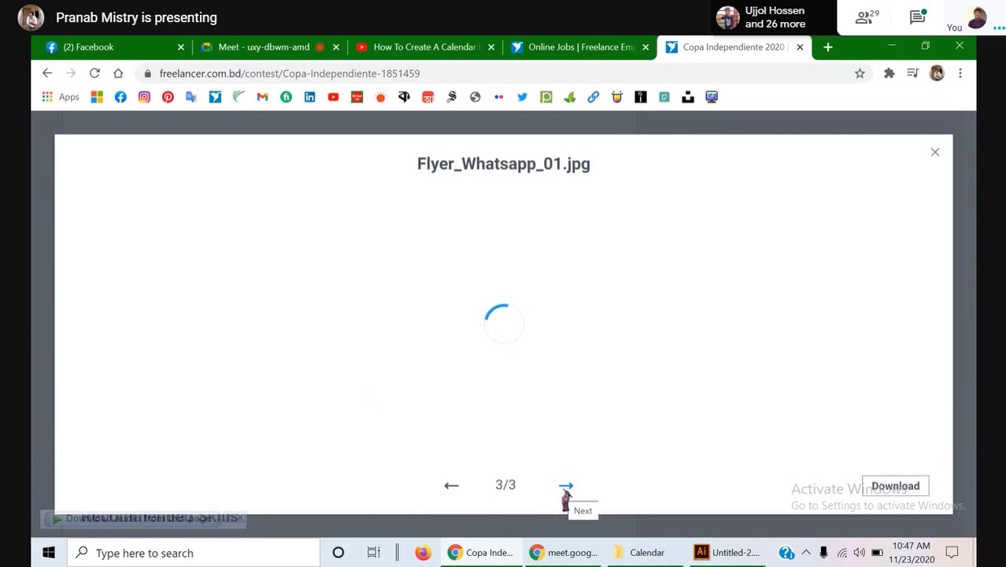
left_click(565, 491)
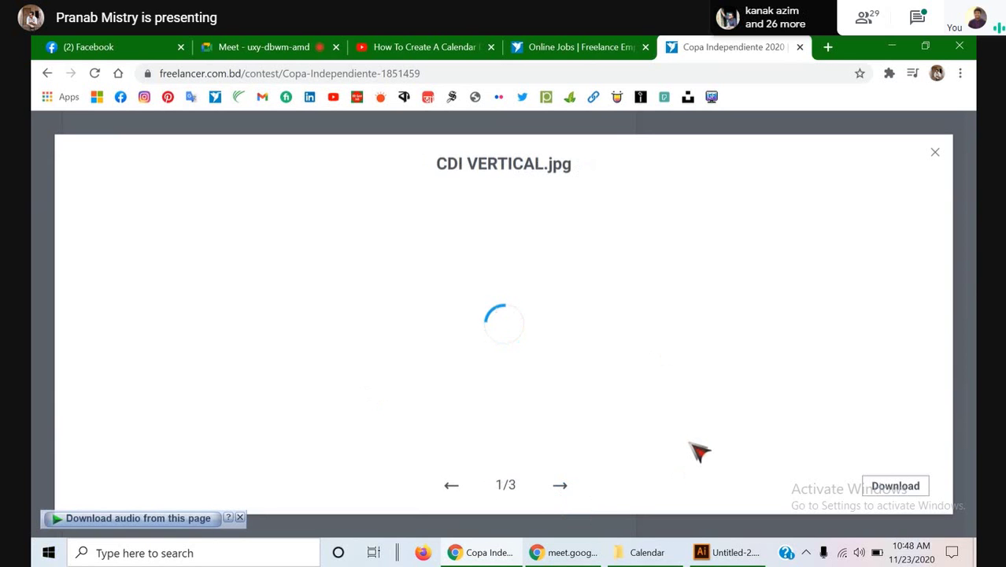
left_click(562, 488)
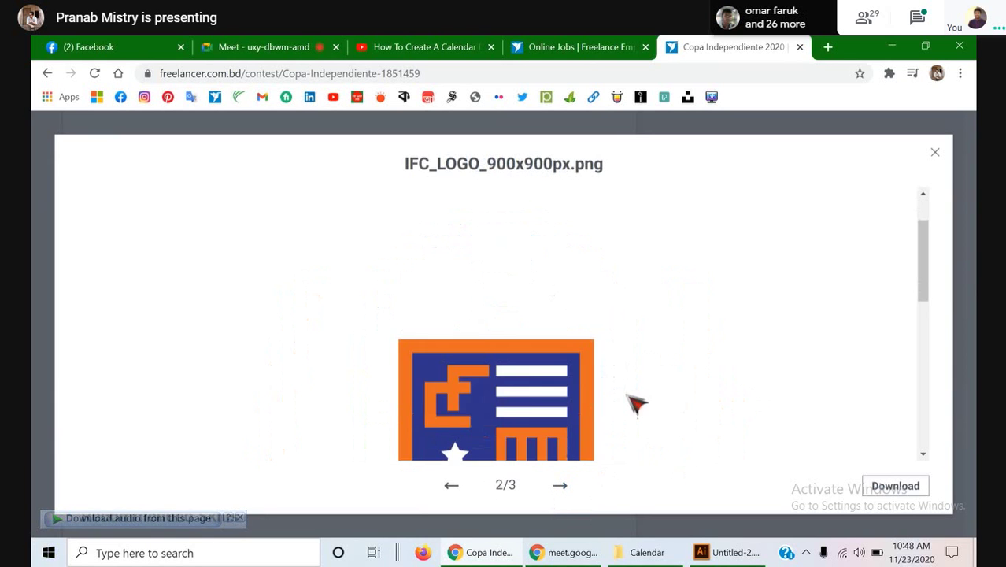
left_click(564, 489)
scroll(583, 449, "down", 3)
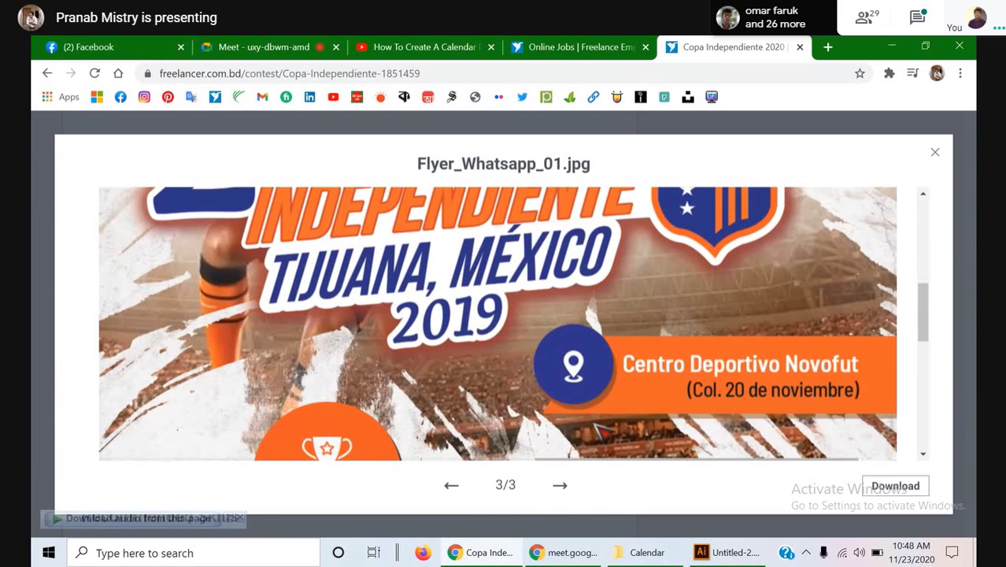
scroll(594, 436, "up", 2)
scroll(600, 431, "down", 3)
scroll(600, 431, "up", 2)
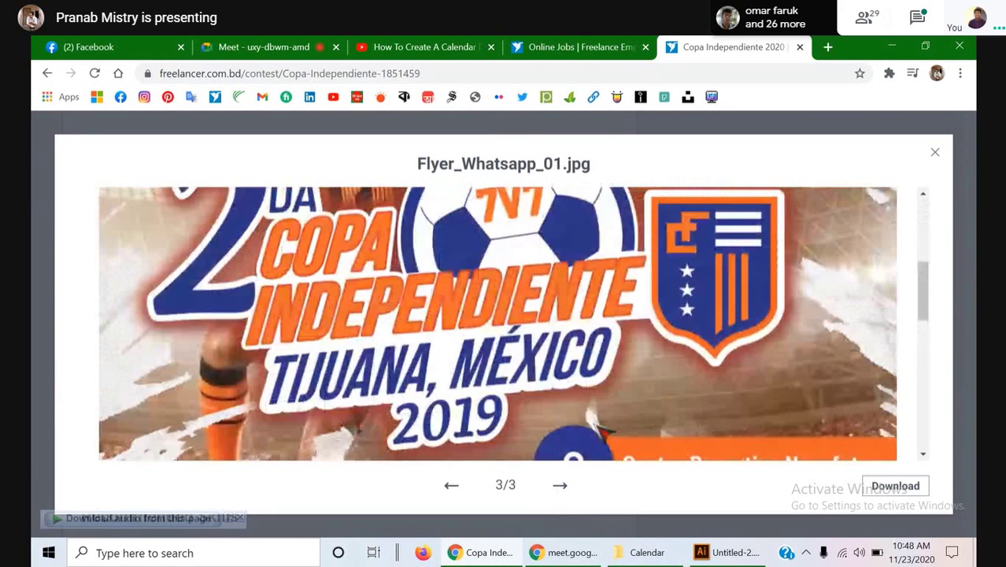
left_click(589, 482)
scroll(586, 466, "up", 2)
scroll(587, 466, "down", 5)
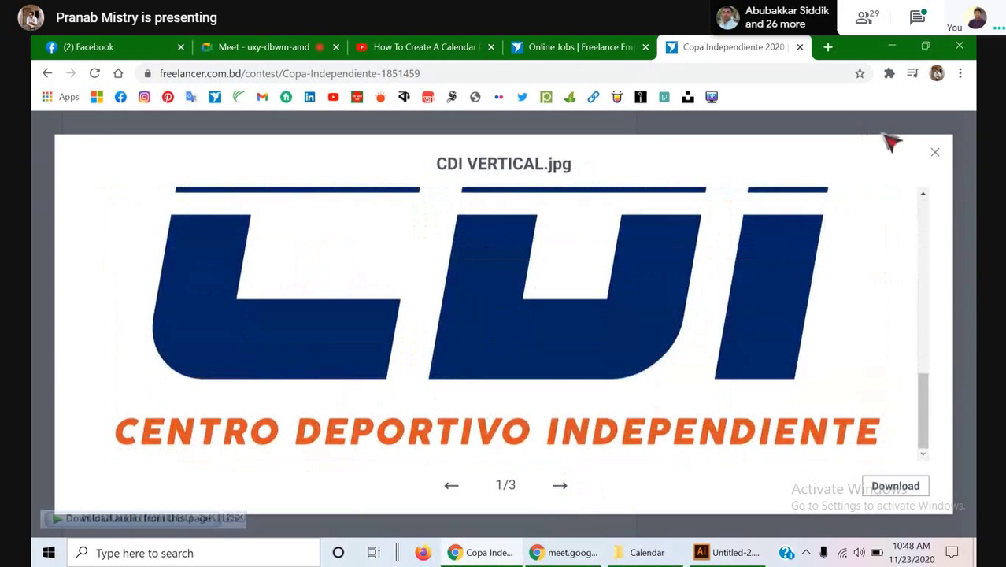
left_click(935, 152)
- Copy the full description text of the Copa Independiente 2020 contest
scroll(314, 301, "up", 9)
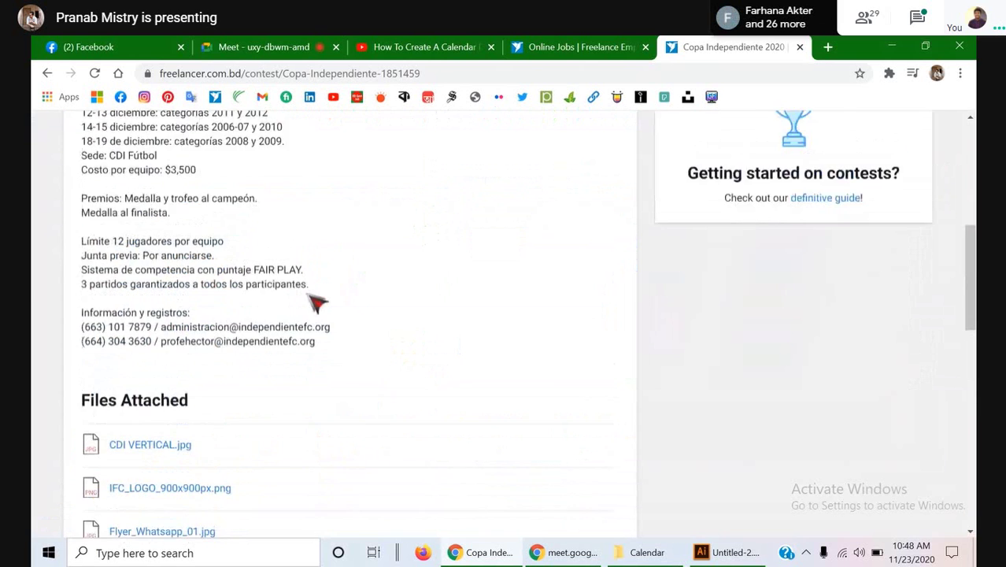
scroll(322, 305, "down", 3)
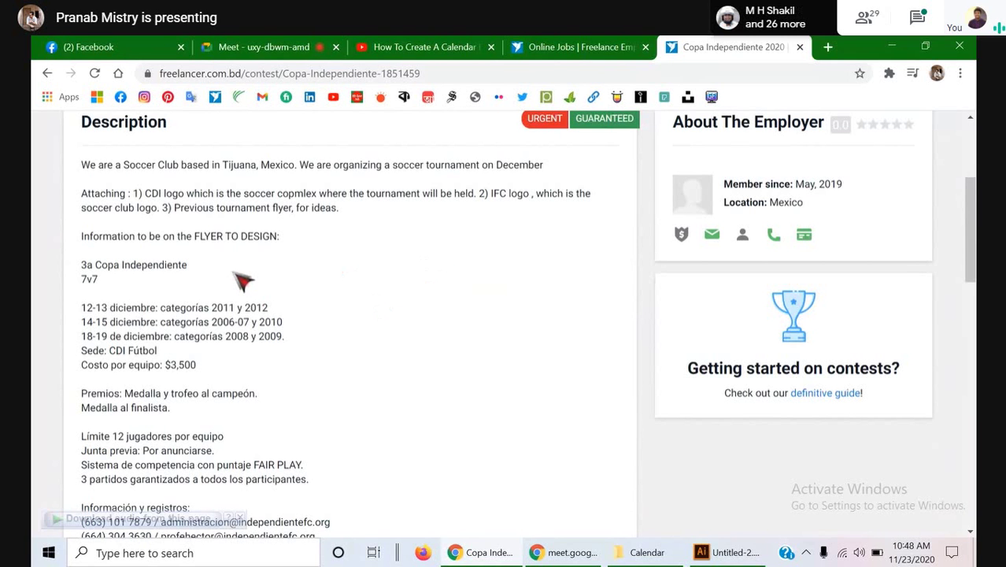
scroll(554, 372, "down", 1)
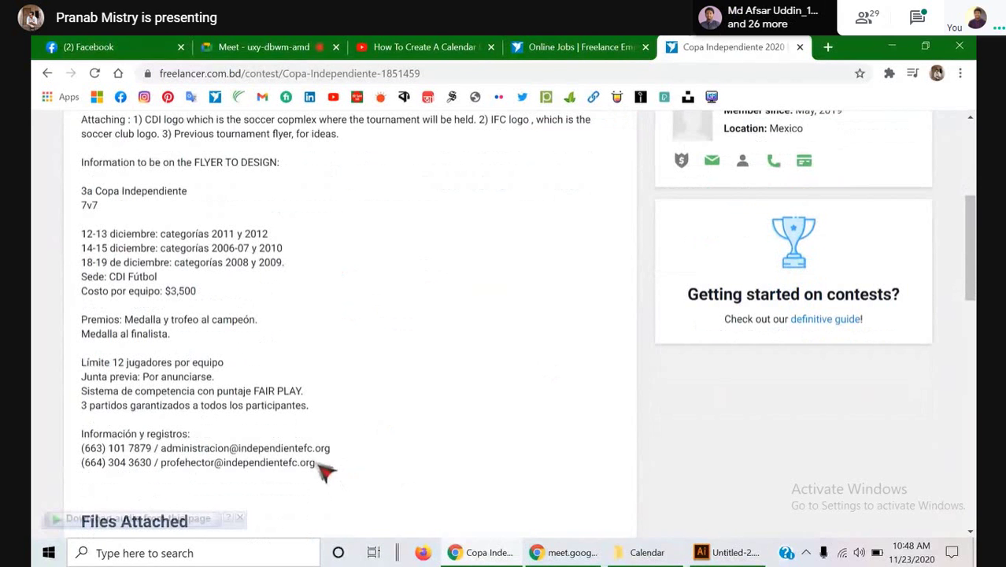
left_click_drag(324, 472, 86, 193)
right_click(112, 194)
left_click(134, 203)
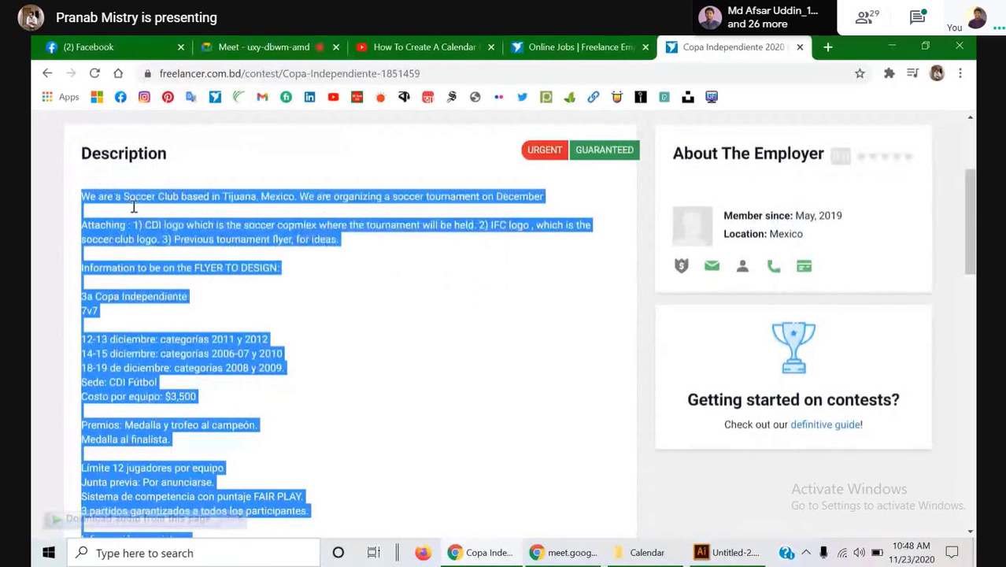
- Open Google Translate in a new tab, translate the copied contest description from English to Bengali, and dismiss the history notice
left_click(827, 47)
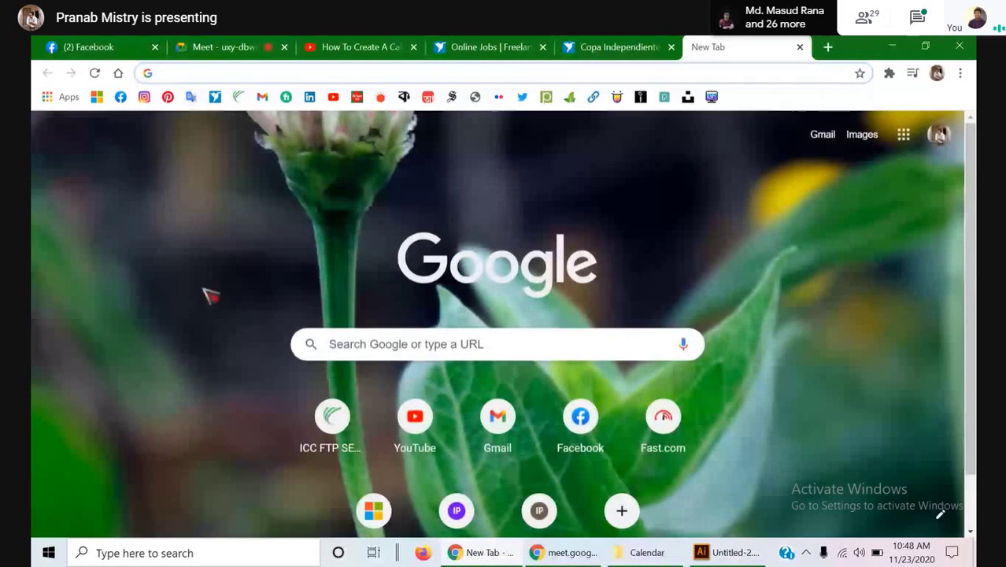
left_click(192, 97)
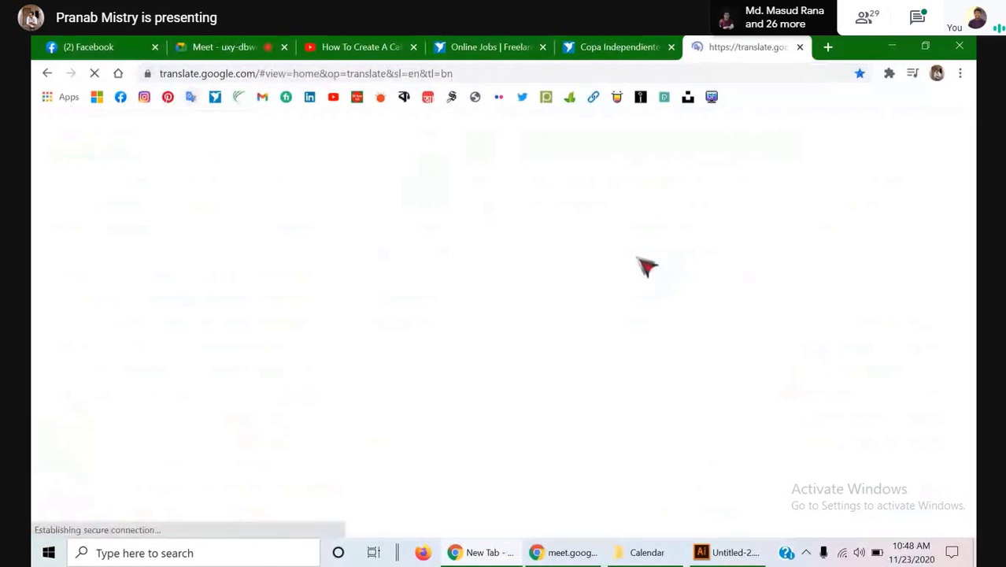
left_click(618, 47)
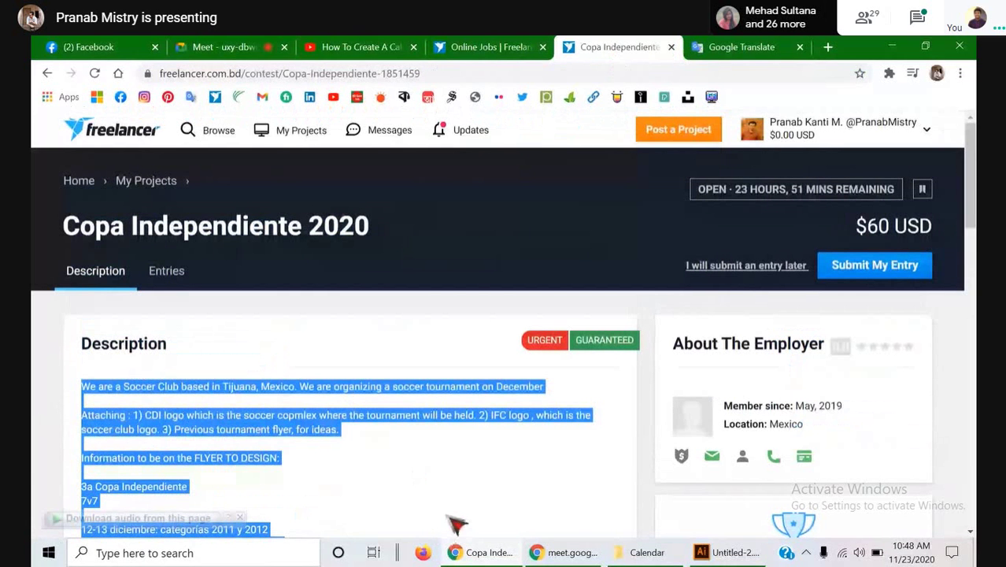
left_click(741, 47)
right_click(218, 288)
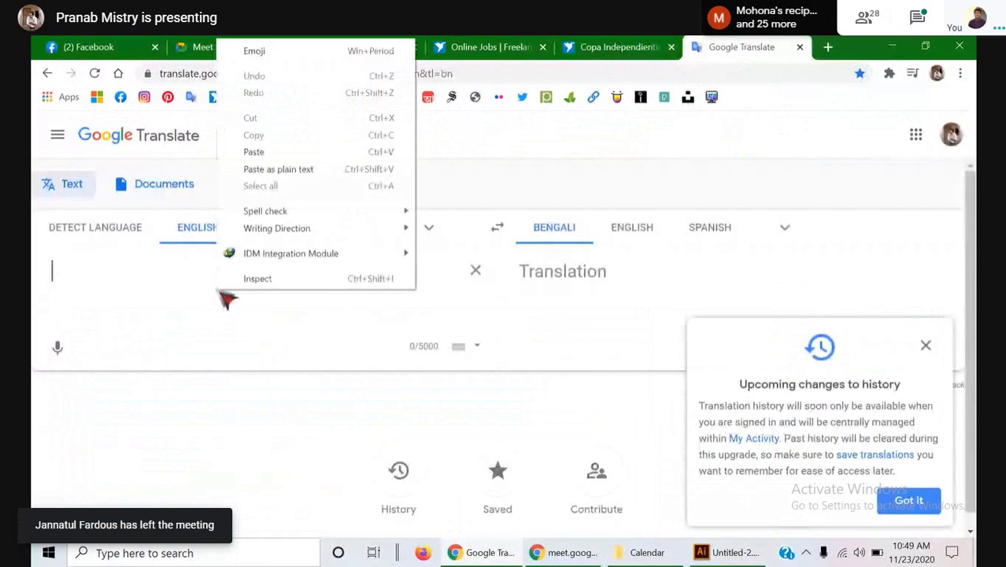
left_click(266, 154)
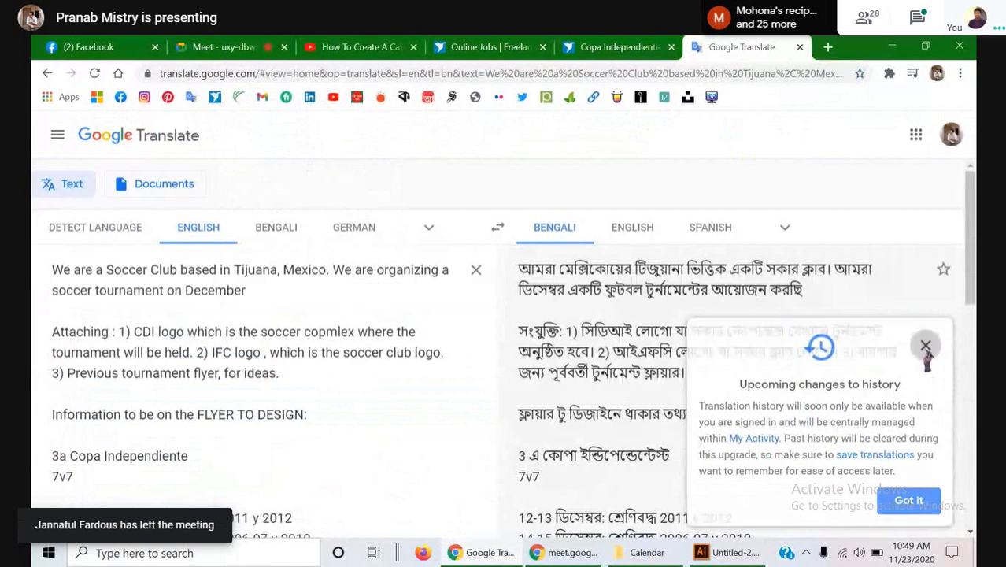
left_click(925, 345)
- Read the contest description alongside its Bengali translation, from the flyer information through the registration contacts
triple_click(561, 462)
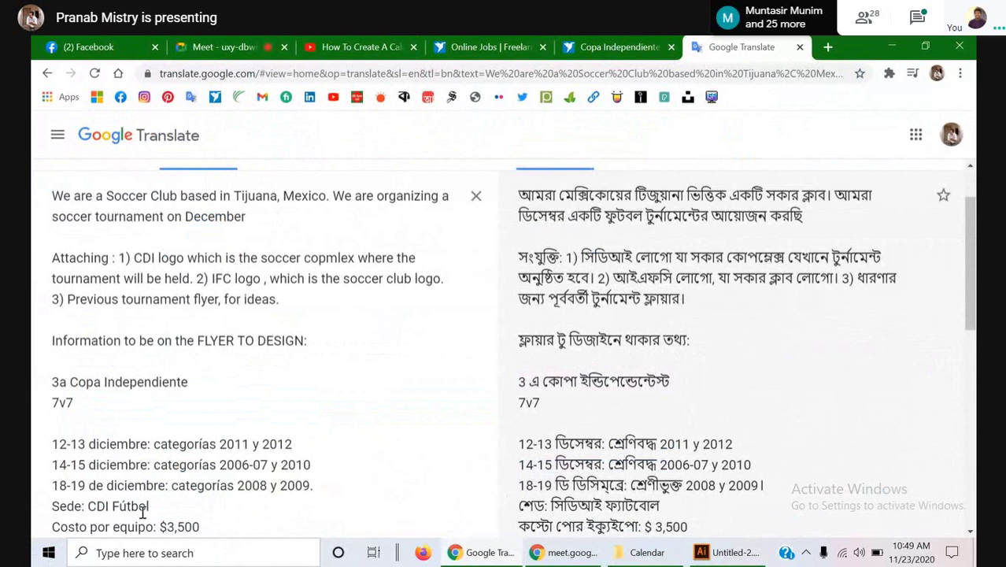
scroll(143, 512, "down", 2)
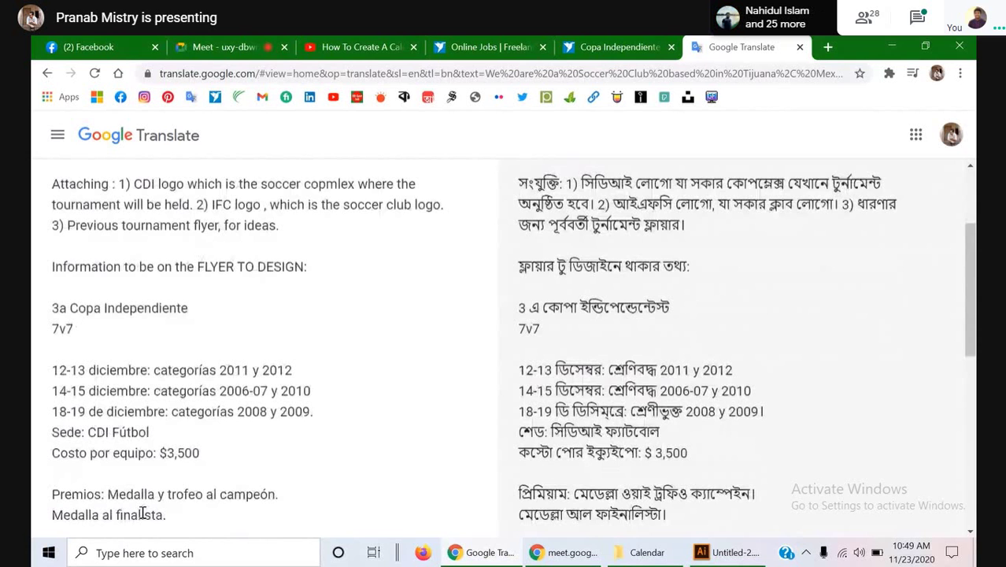
scroll(143, 512, "down", 2)
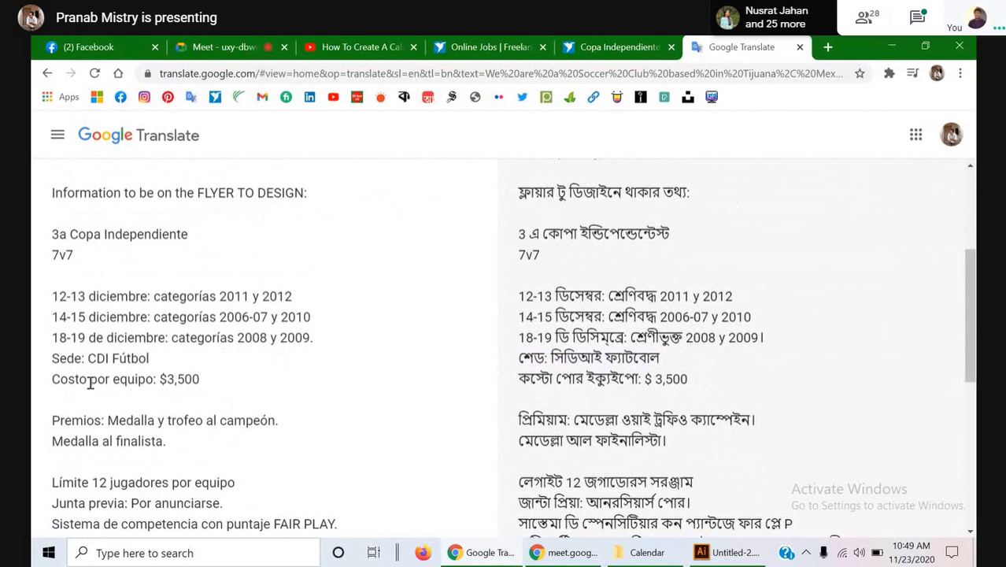
scroll(90, 383, "down", 1)
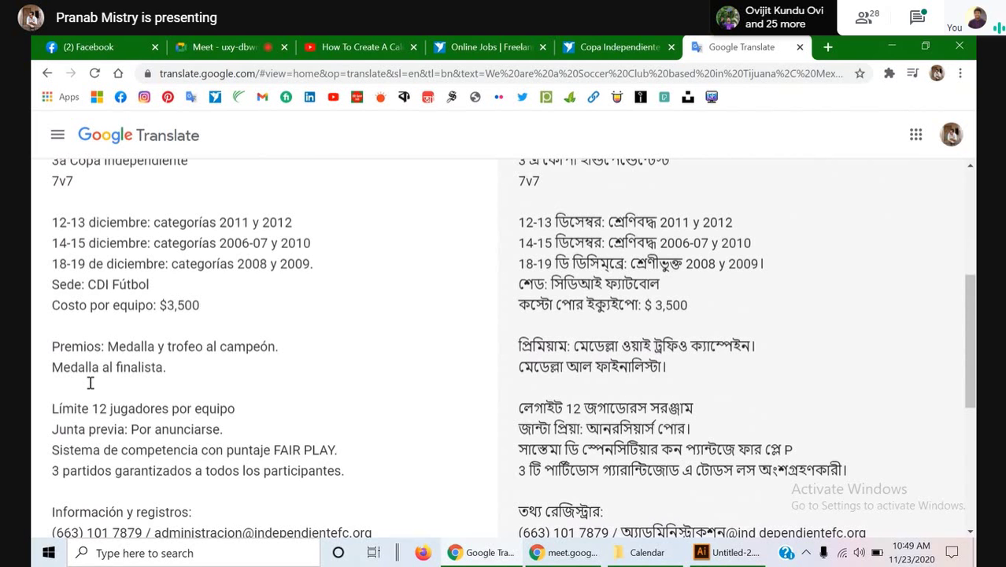
scroll(90, 383, "down", 1)
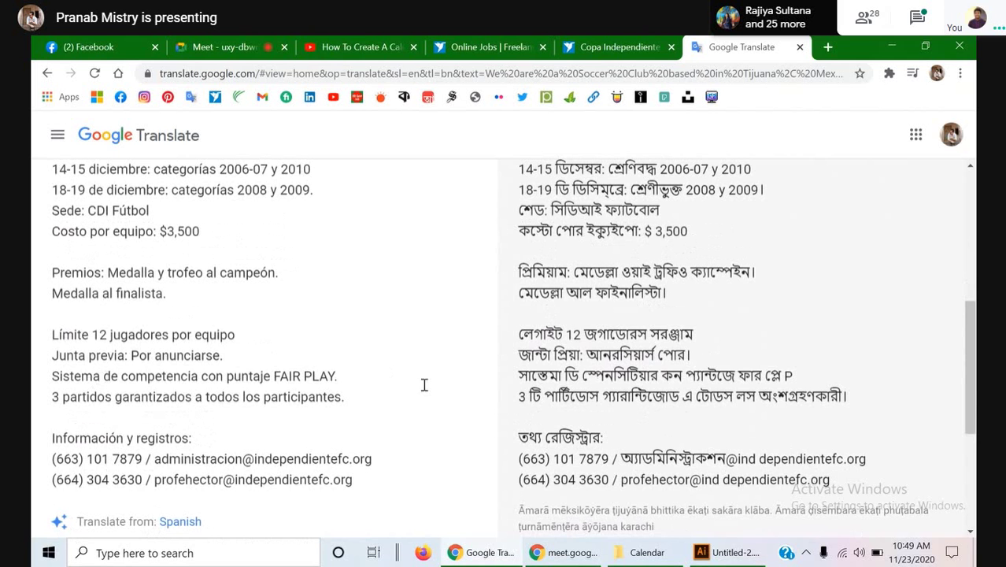
scroll(449, 401, "down", 1)
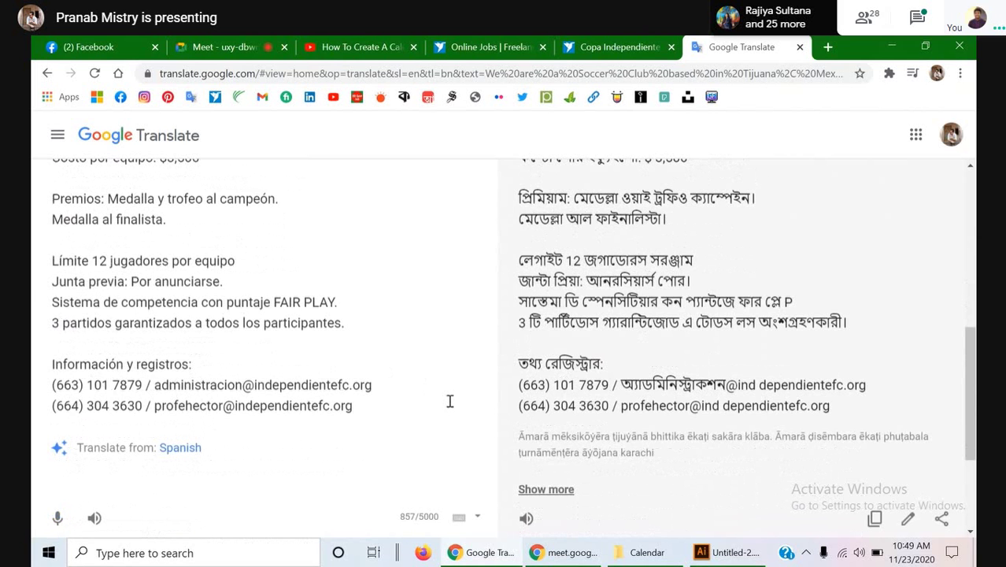
scroll(450, 401, "up", 1)
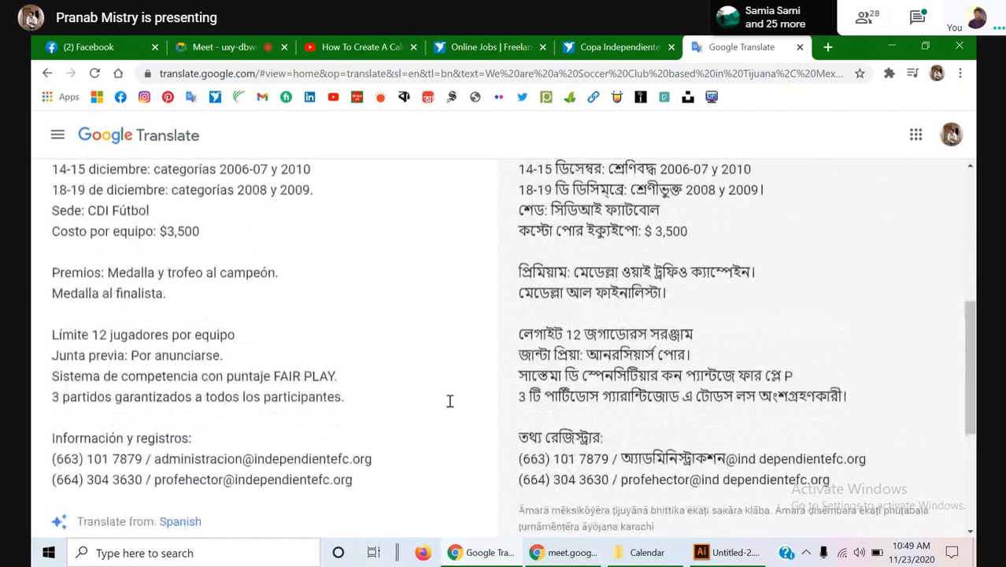
- Return to the Freelancer contest tab and admit the waiting participant to the Google Meet call
left_click(620, 46)
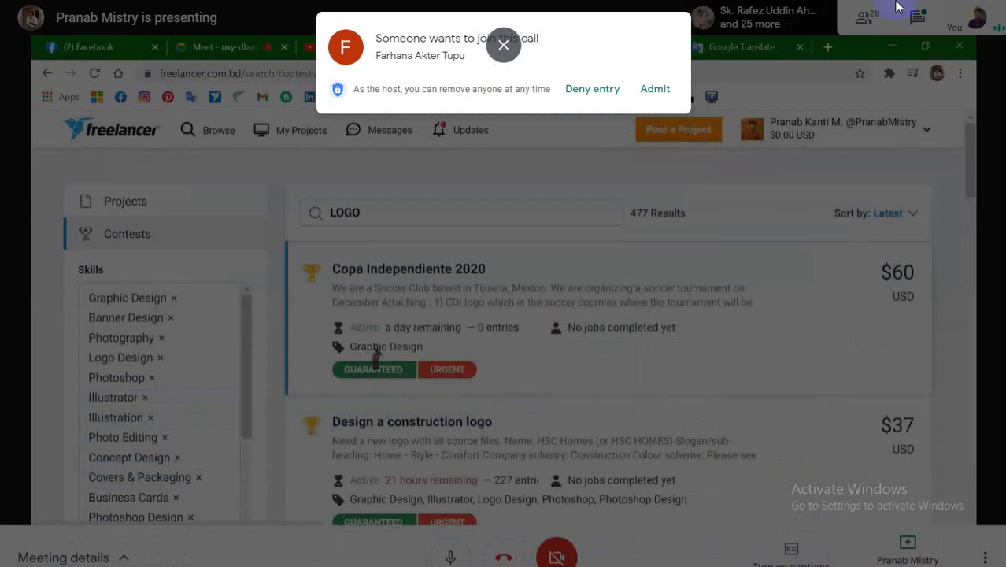
left_click(653, 89)
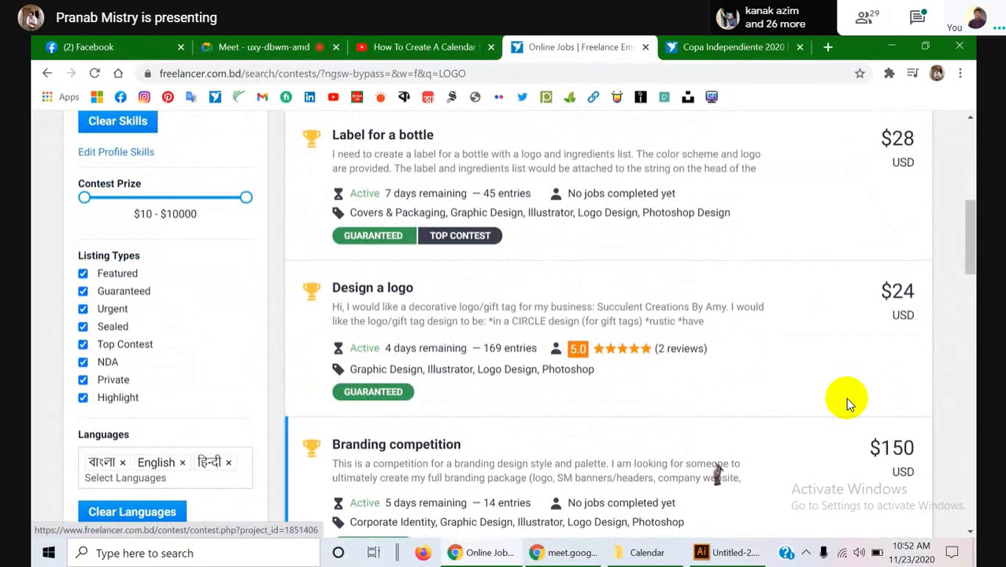
- Review the prizes, remaining time, entries and required skills of the LOGO contests through the end of the second results page
scroll(849, 404, "down", 1)
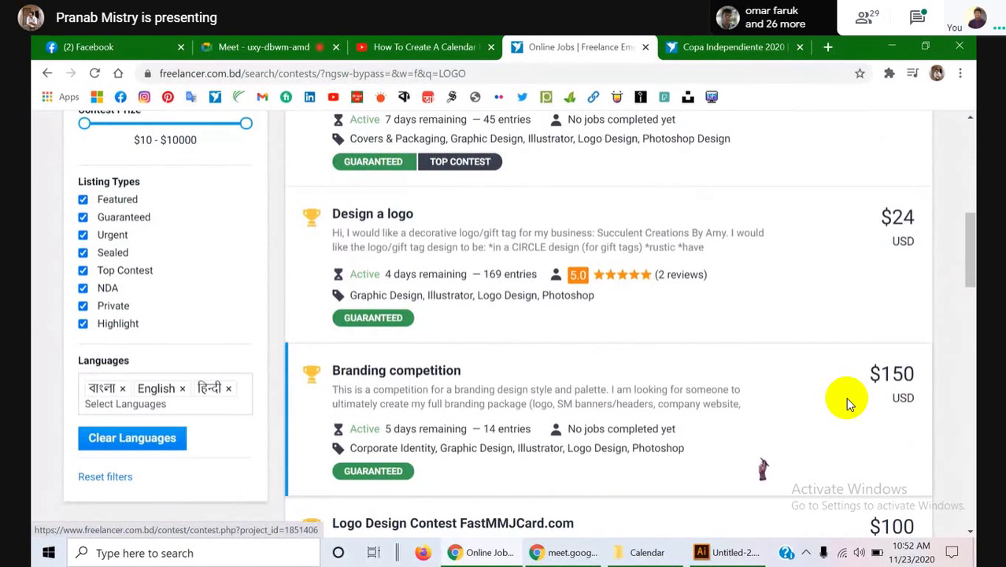
scroll(849, 404, "down", 1)
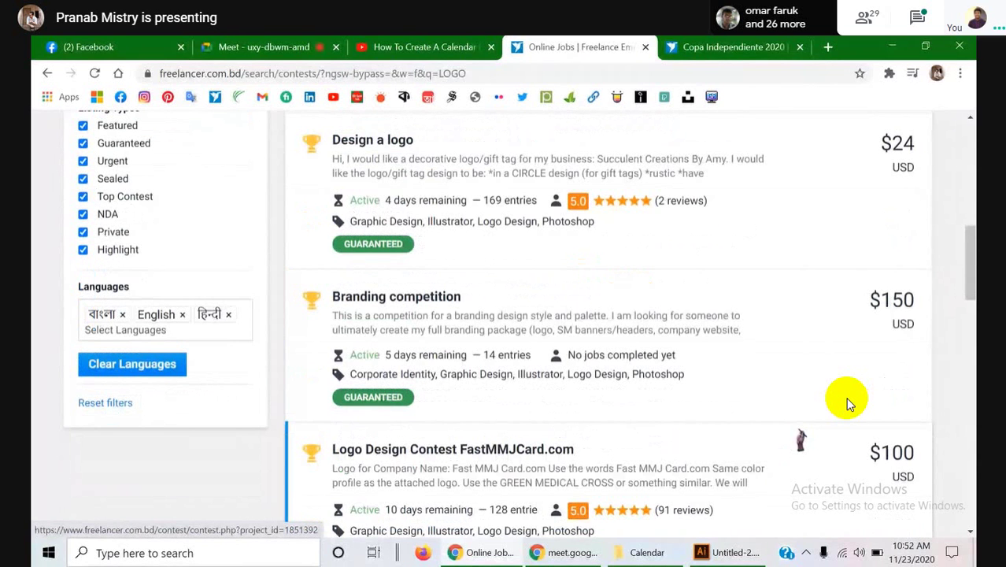
scroll(848, 404, "down", 3)
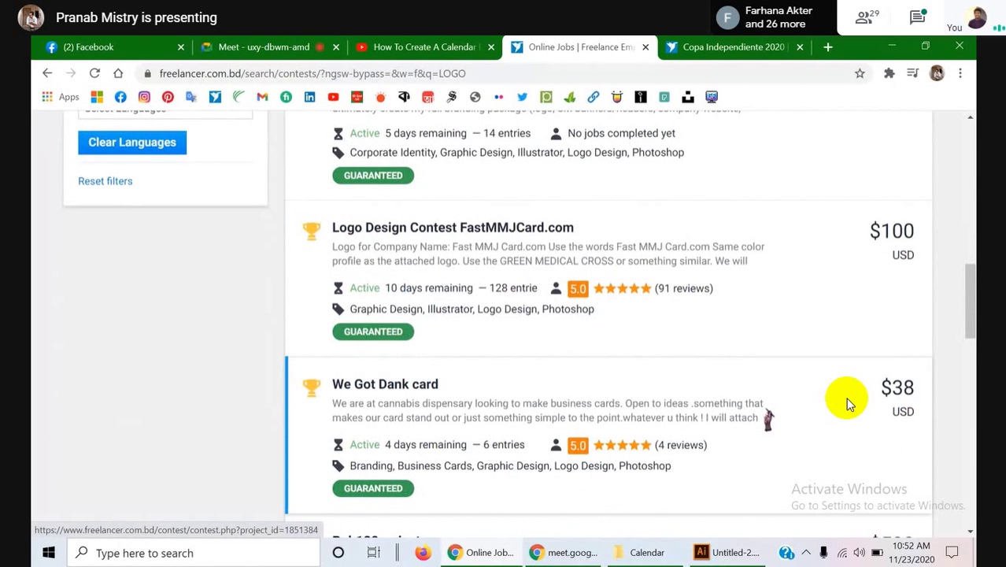
scroll(849, 404, "down", 1)
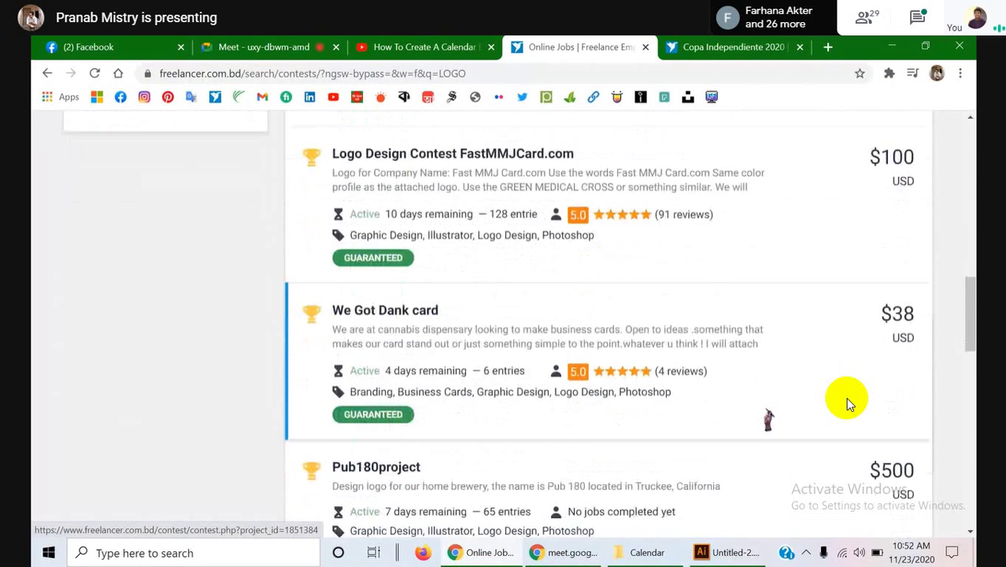
scroll(848, 404, "down", 1)
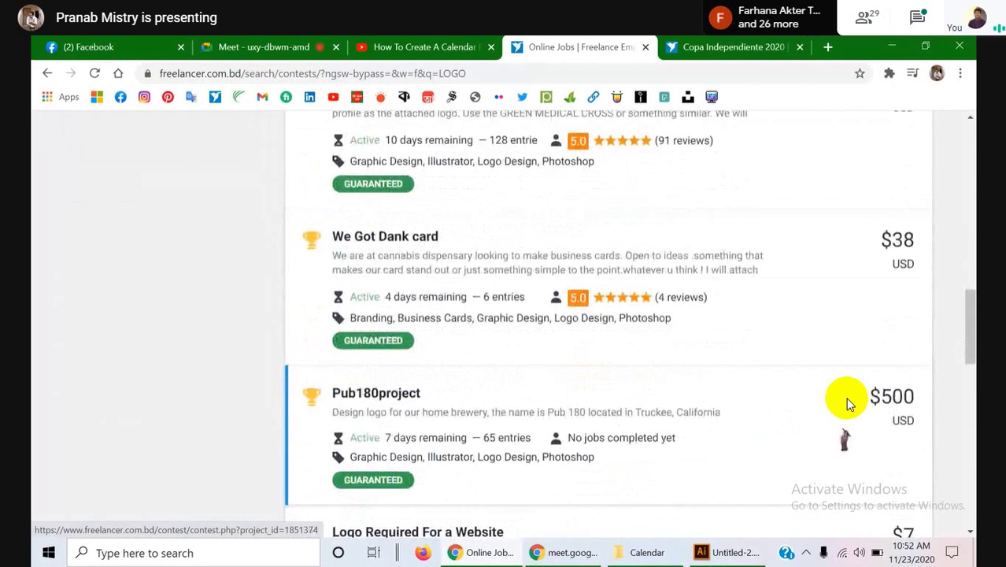
scroll(849, 404, "down", 3)
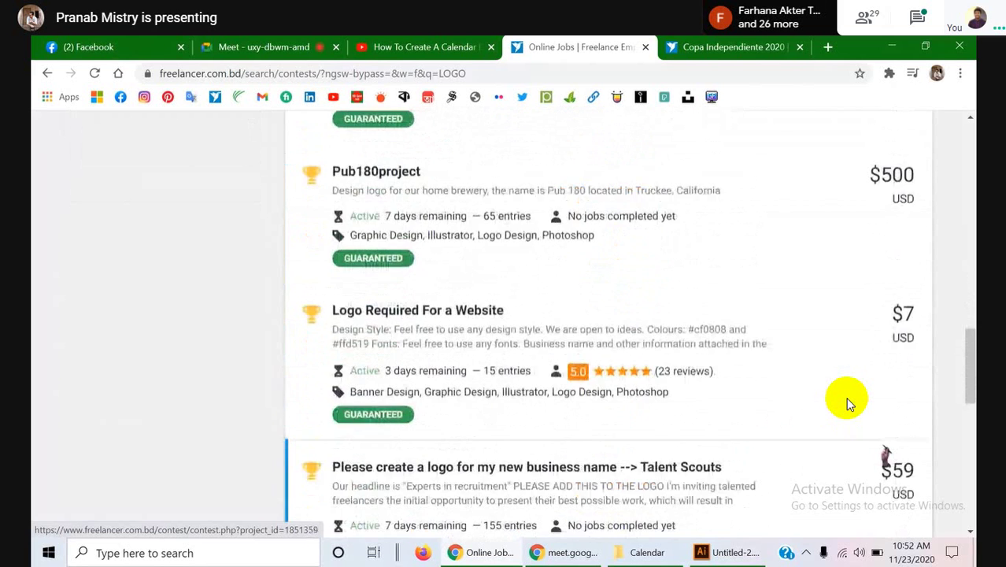
scroll(849, 404, "down", 1)
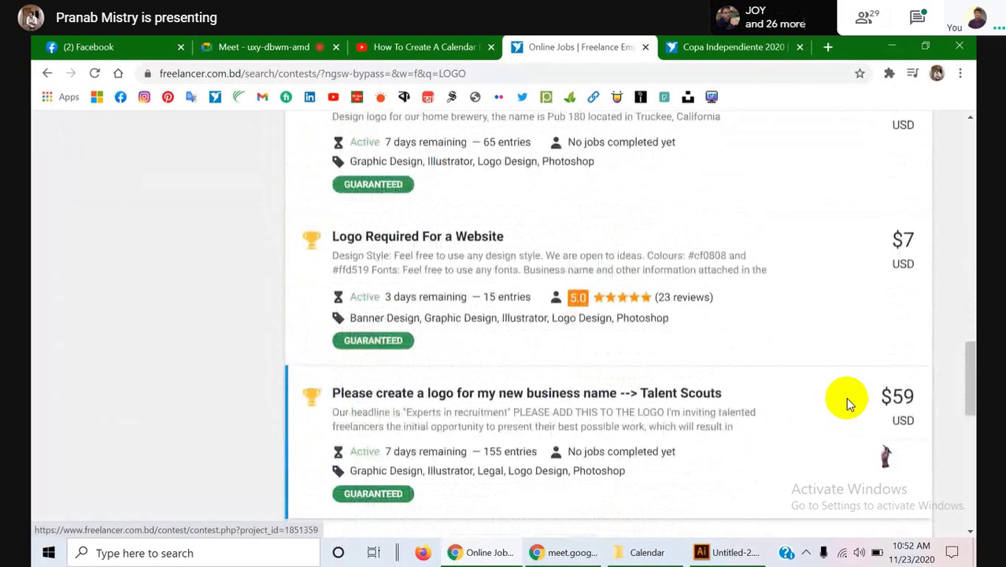
scroll(848, 404, "down", 2)
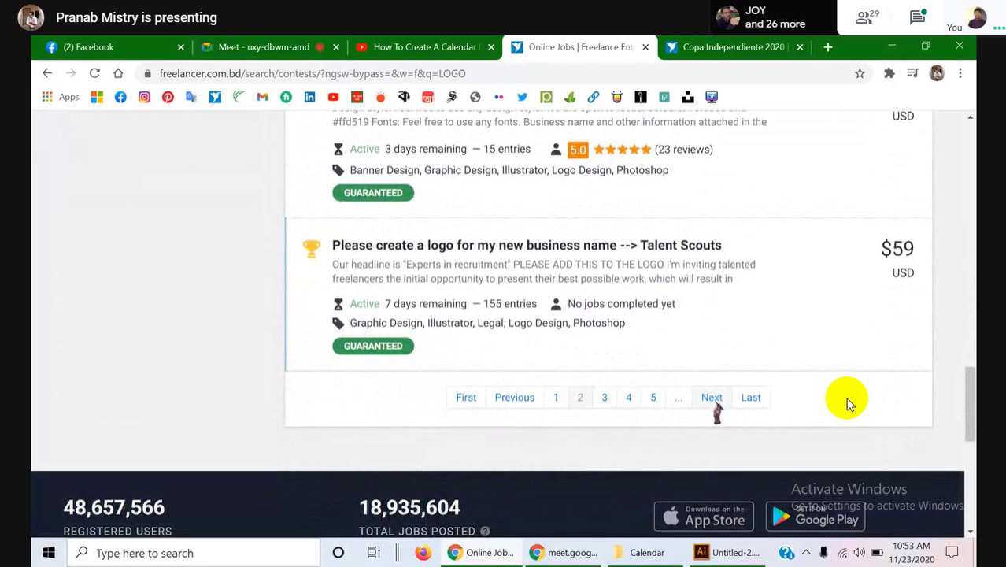
- Go to the next page of LOGO contest results and open the "Logo for a coffee business" contest in a new tab
left_click(713, 401)
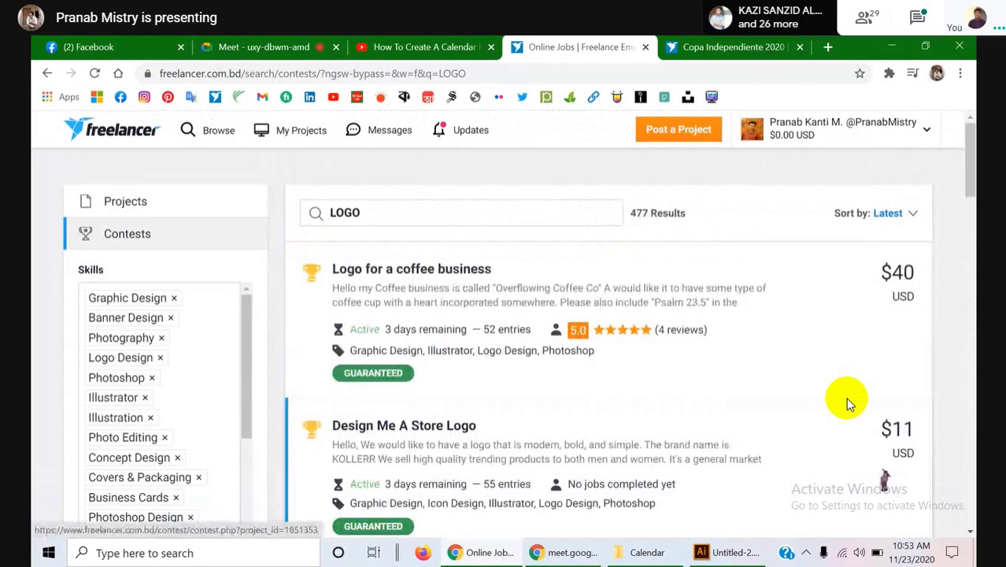
scroll(848, 404, "down", 1)
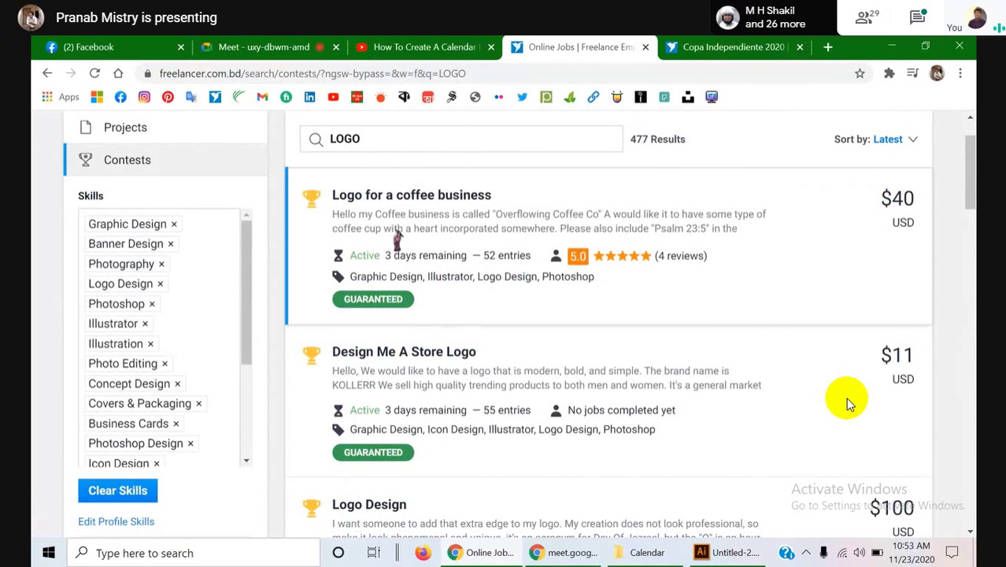
right_click(414, 203)
left_click(445, 211)
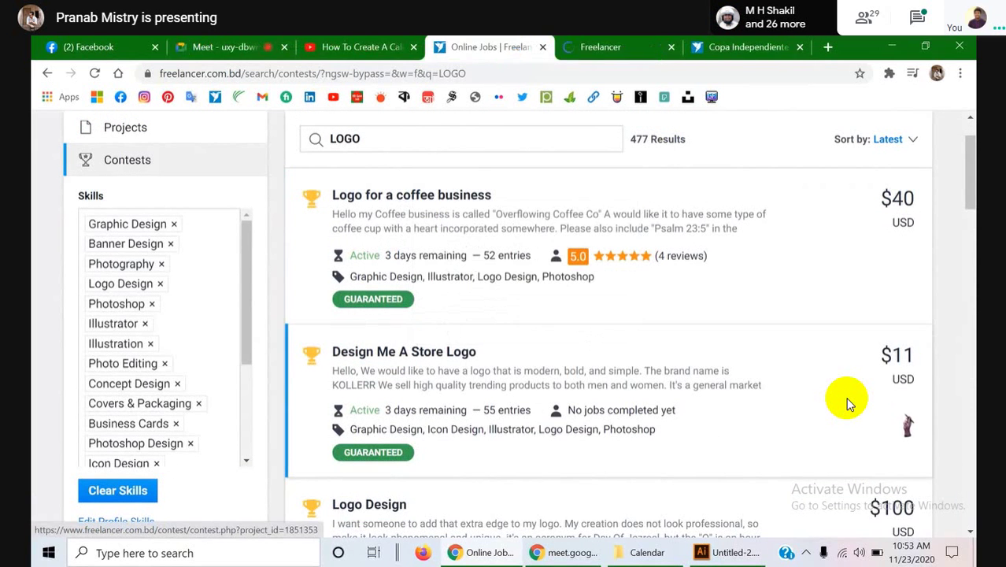
- Switch to the "Logo for a coffee business" contest tab and review its description, prize and employer details
left_click(606, 47)
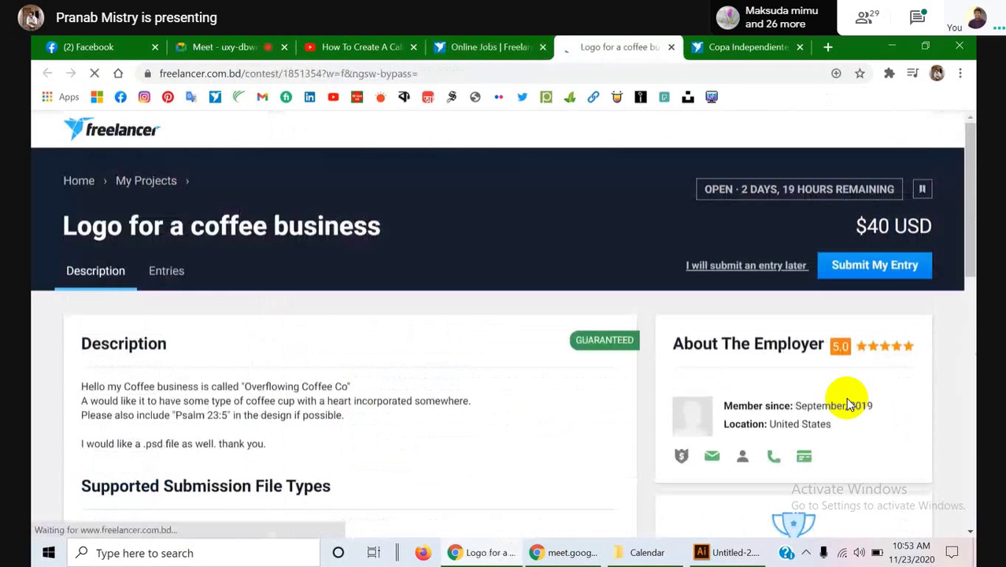
scroll(850, 405, "down", 2)
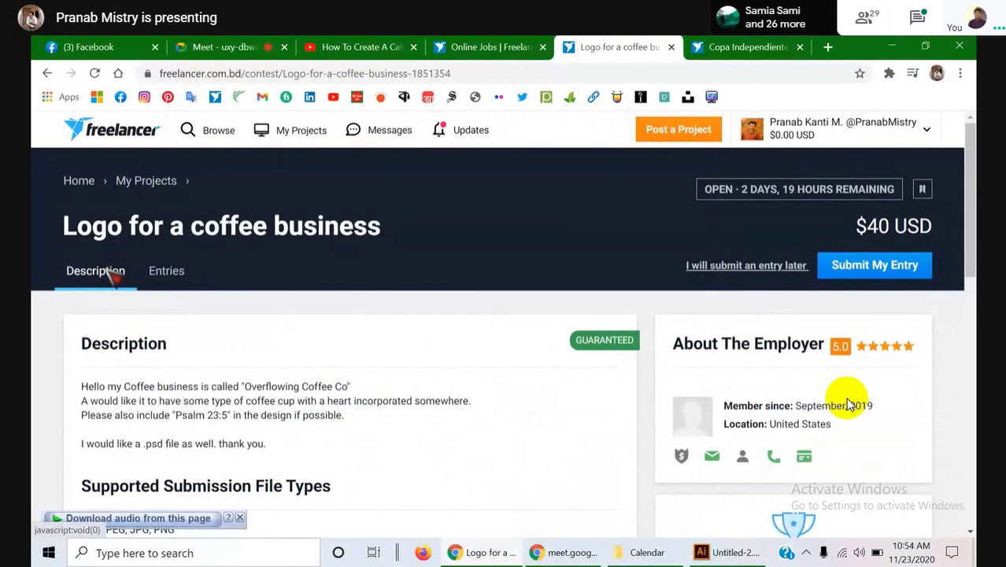
left_click(115, 272)
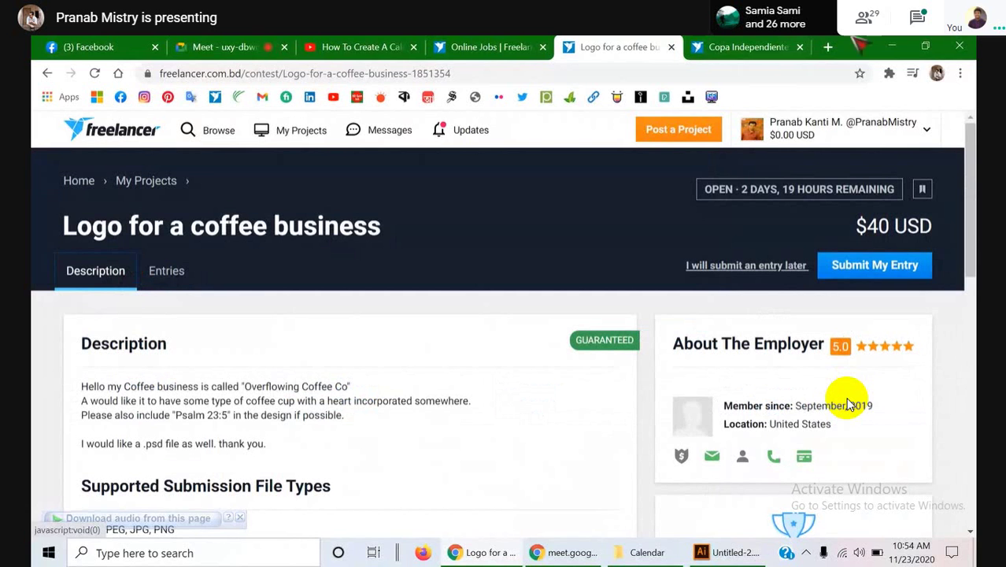
- Copy the web address of the "Logo for a coffee business" contest page to the clipboard
left_click(230, 75)
key("ctrl+c")
right_click(232, 77)
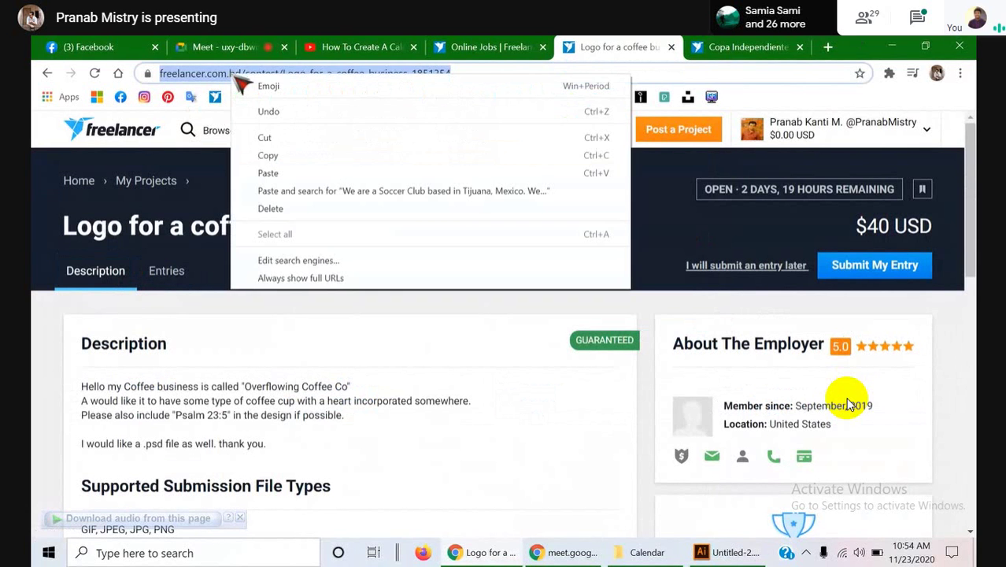
left_click(293, 140)
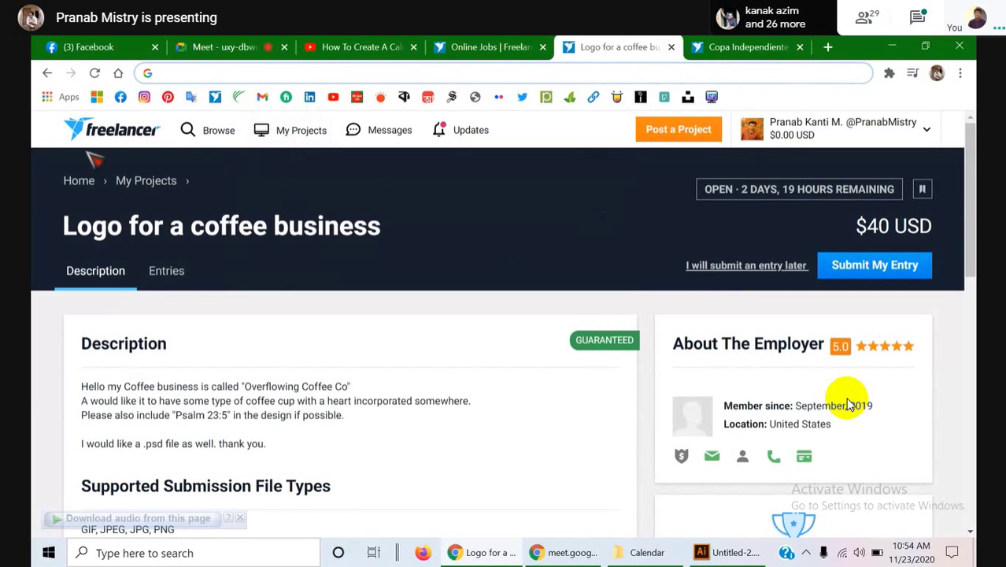
- Switch to Facebook and open the "CWBD LEDP GD -D44 (Morning)" group from the shortcuts
left_click(88, 47)
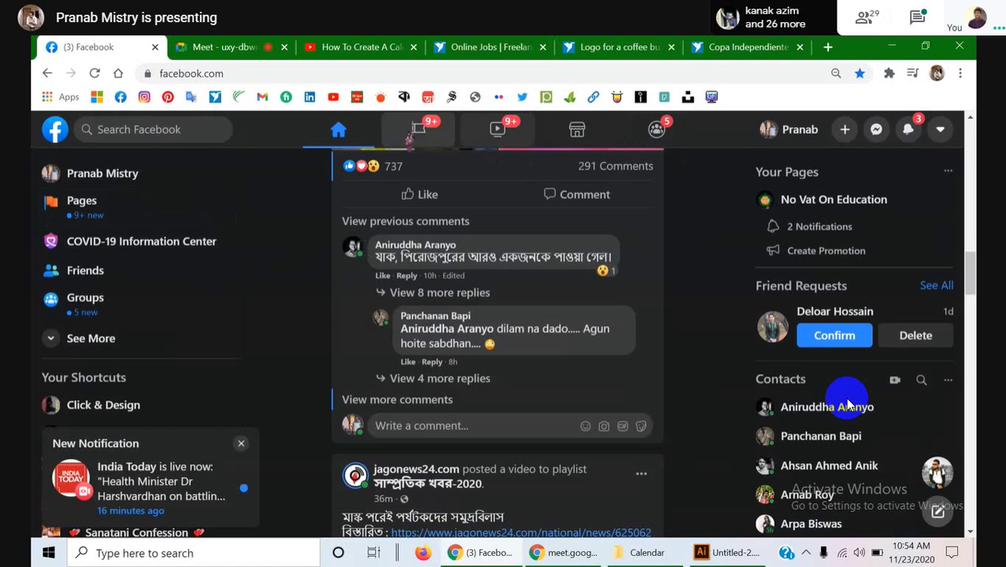
left_click(147, 134)
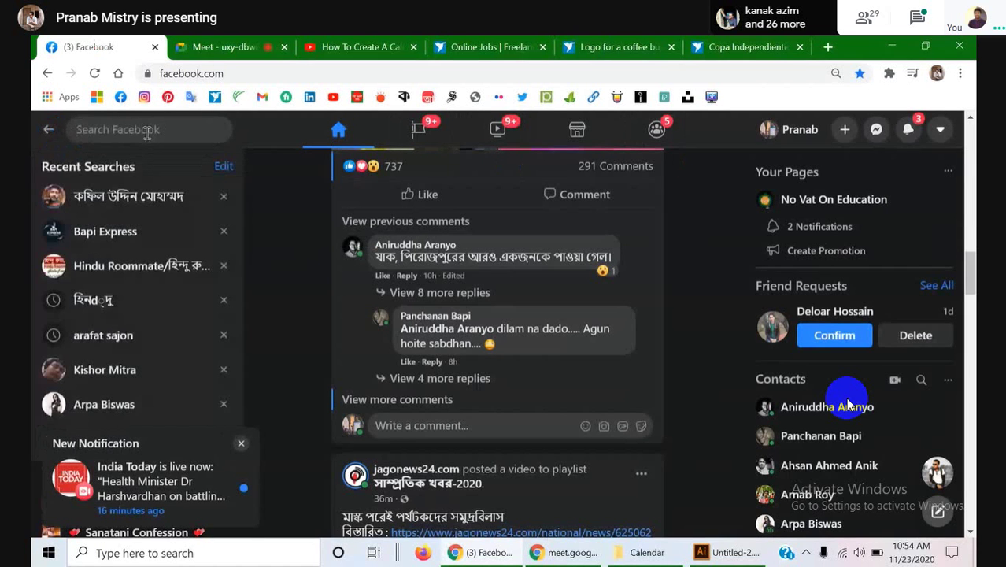
scroll(263, 365, "down", 1)
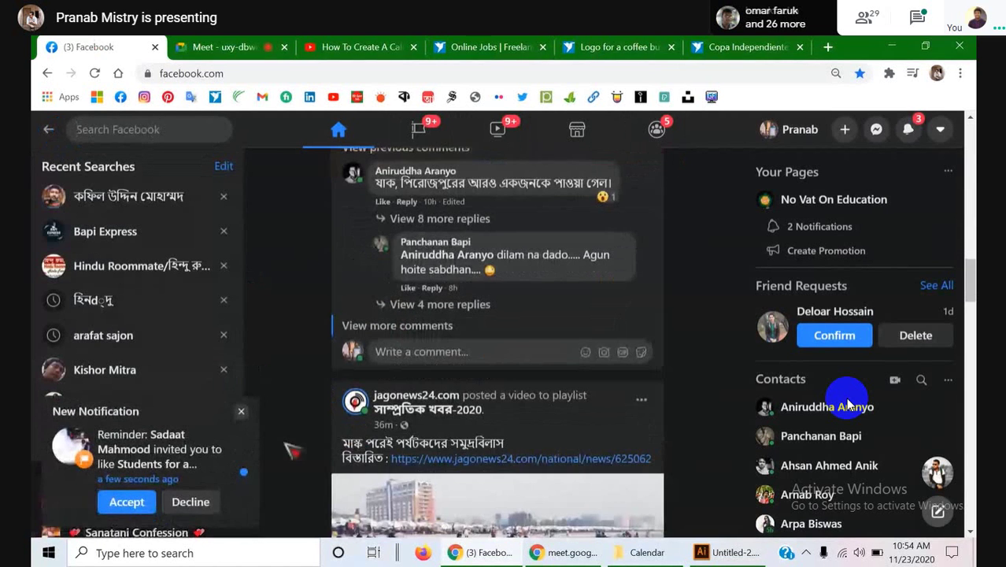
left_click(248, 425)
left_click(105, 506)
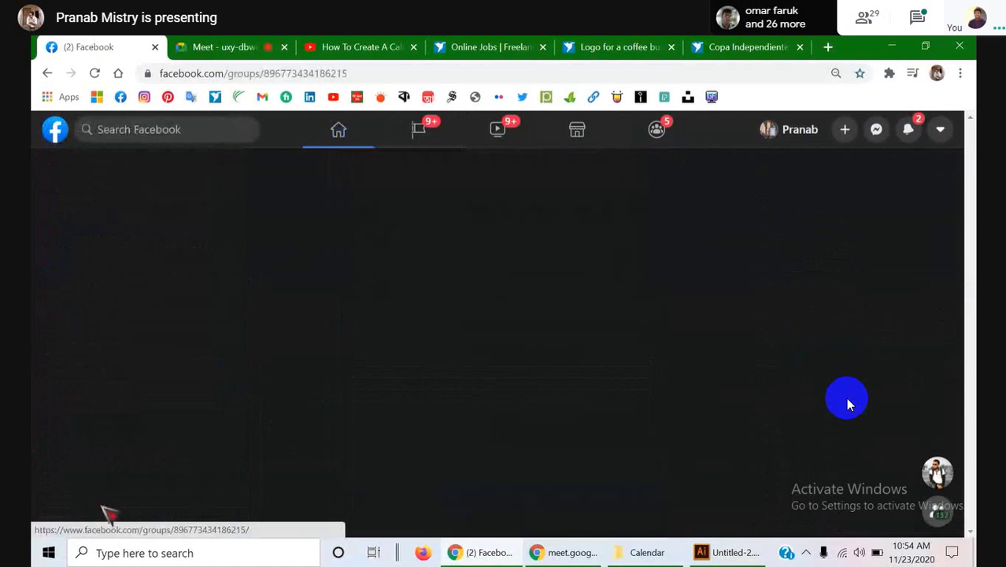
scroll(556, 300, "down", 2)
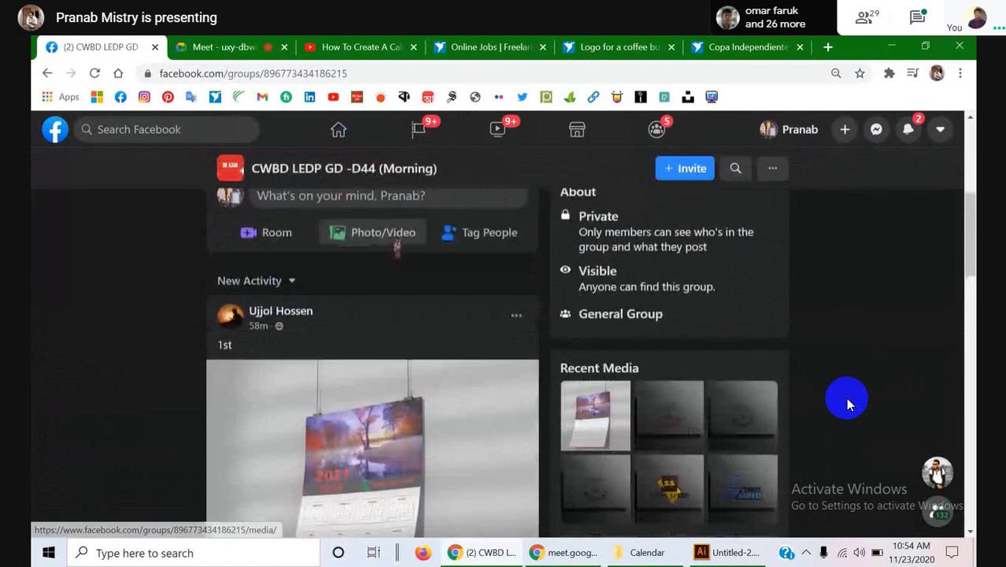
- Create a post in the class group containing the copied coffee logo contest link and publish it
left_click(381, 202)
right_click(446, 256)
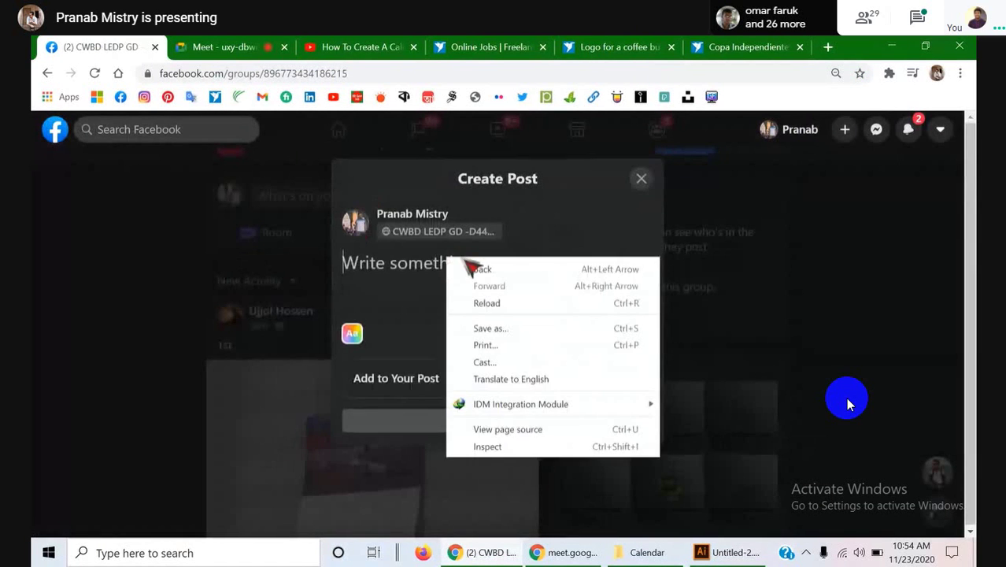
left_click(378, 278)
right_click(377, 278)
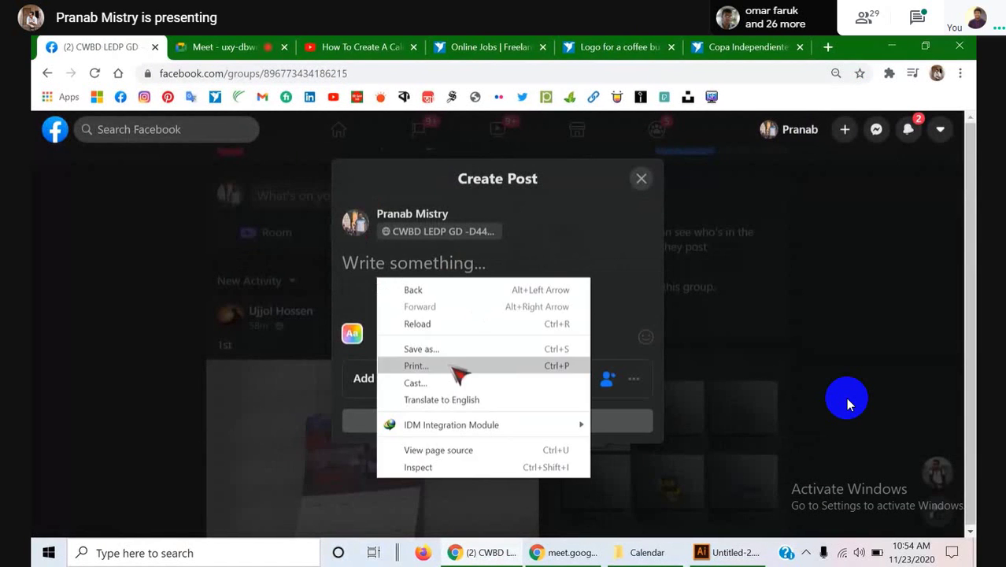
left_click(349, 263)
right_click(391, 278)
left_click(438, 382)
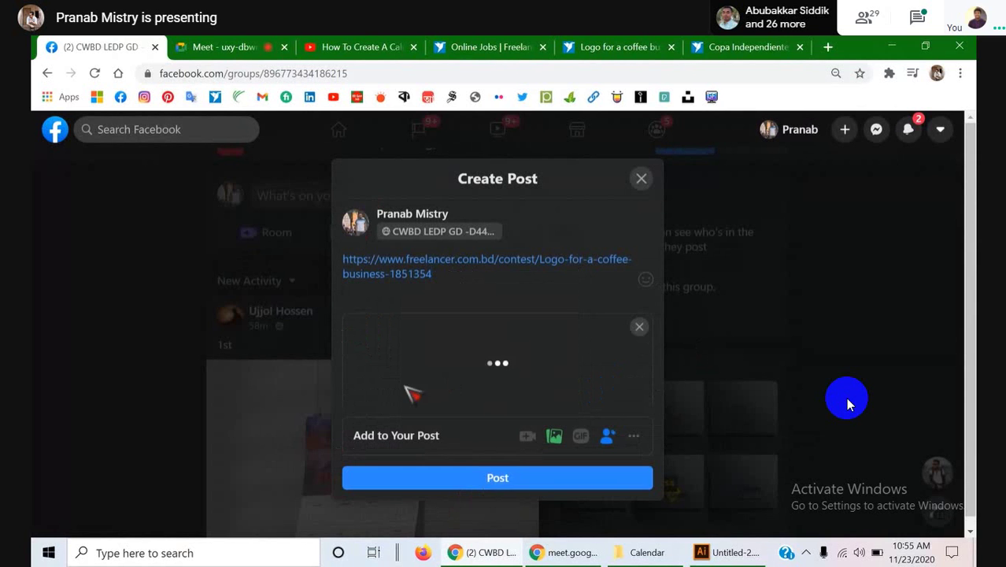
left_click(480, 478)
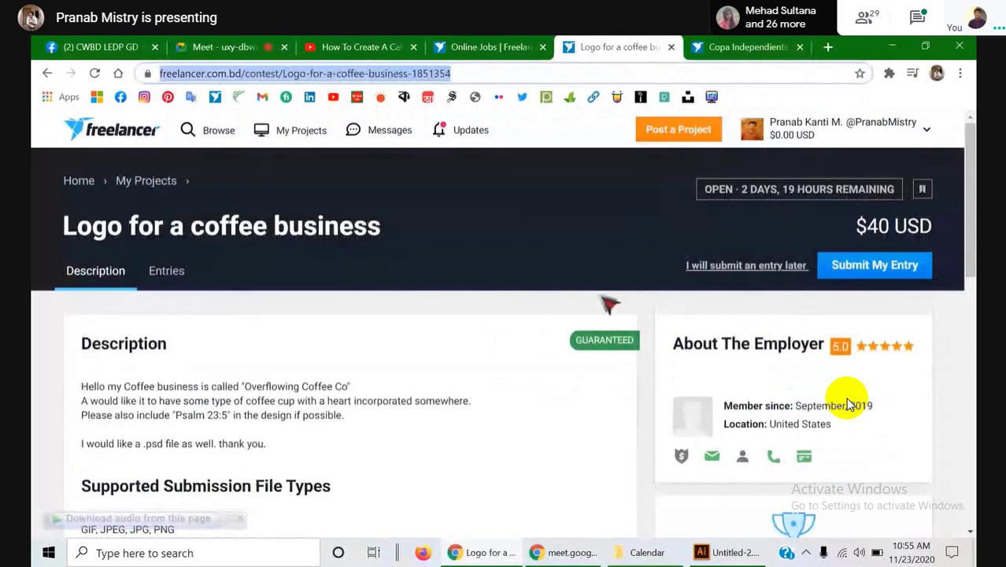
- Return to the coffee logo contest page and read the design requirements and supported file types
left_click(484, 49)
left_click(650, 47)
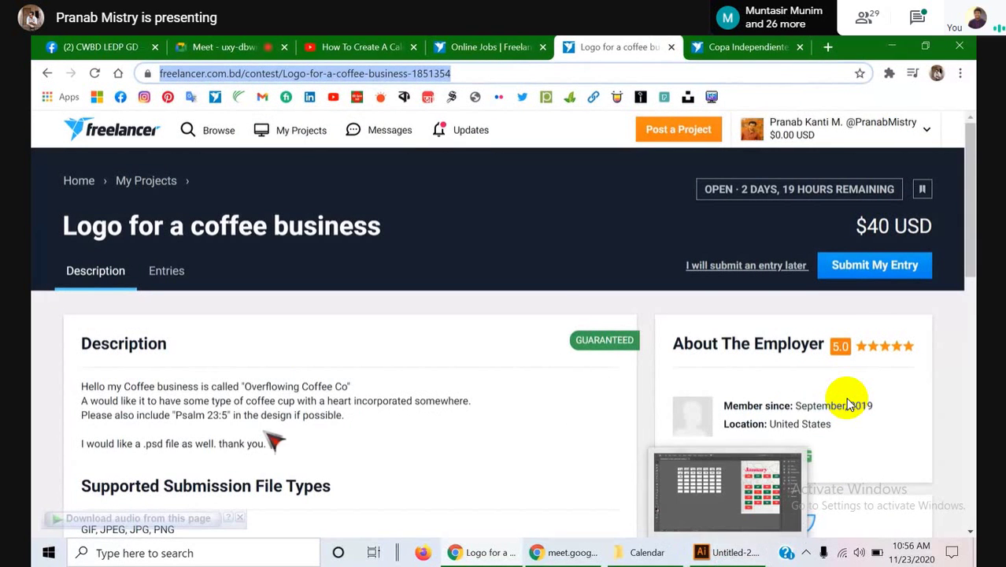
scroll(846, 402, "down", 1)
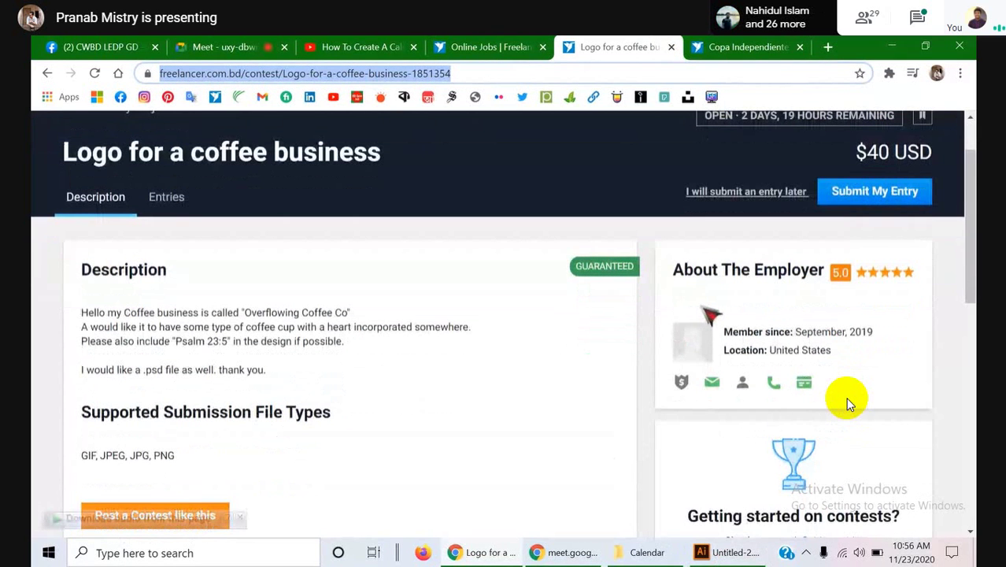
mouse_move(752, 554)
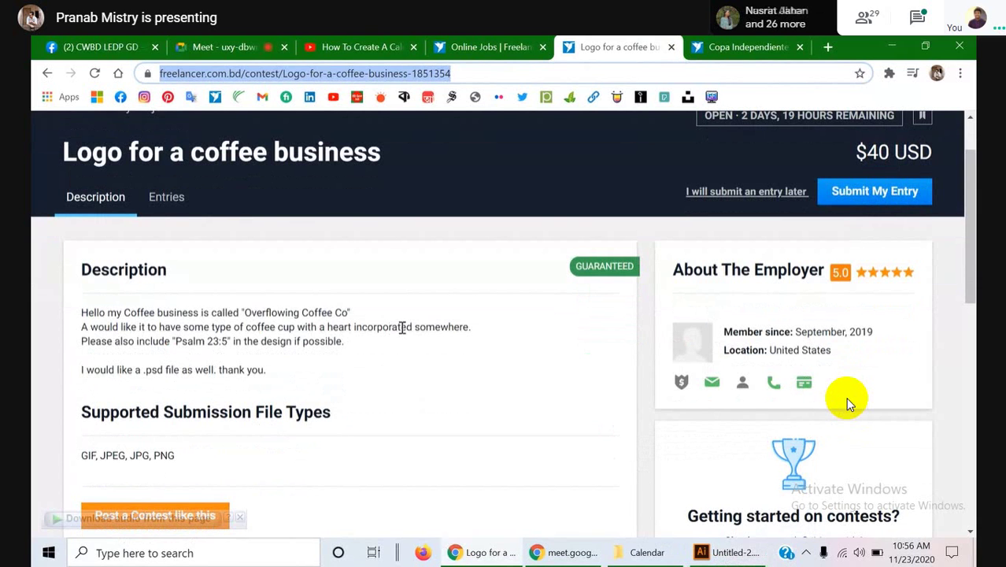
- Copy the business name "Overflowing Coffee Co" from the contest description
left_click(247, 312)
left_click_drag(247, 312, 348, 312)
key("ctrl+c")
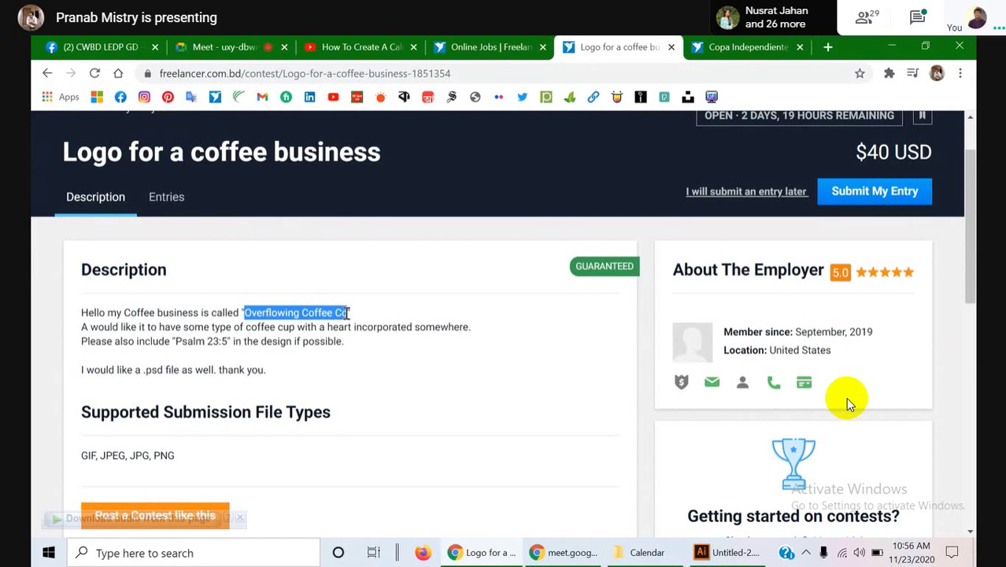
right_click(335, 317)
left_click(350, 329)
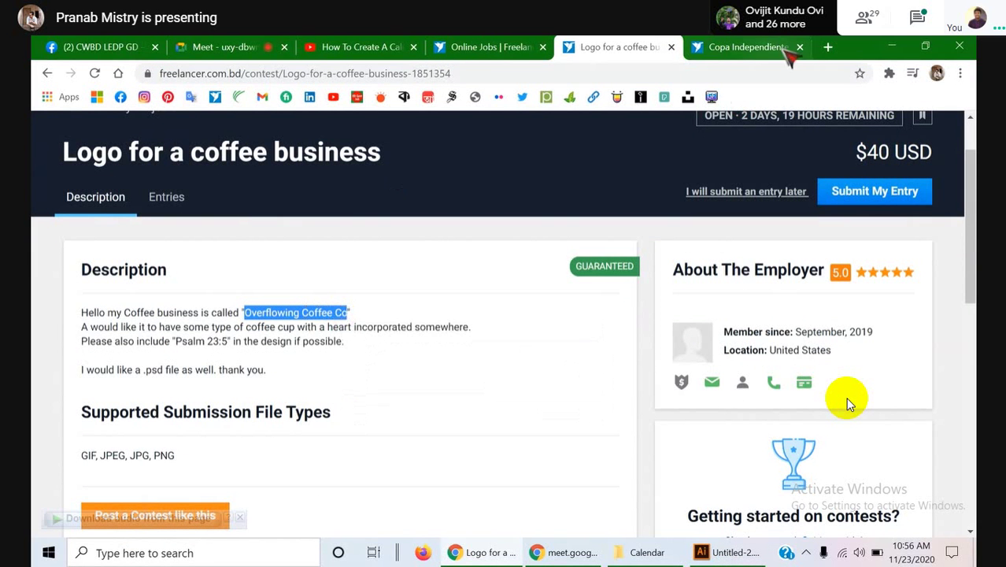
- Translate "Overflowing Coffee Co" from English to Bengali in Google Translate in a new tab, and close that tab
left_click(830, 49)
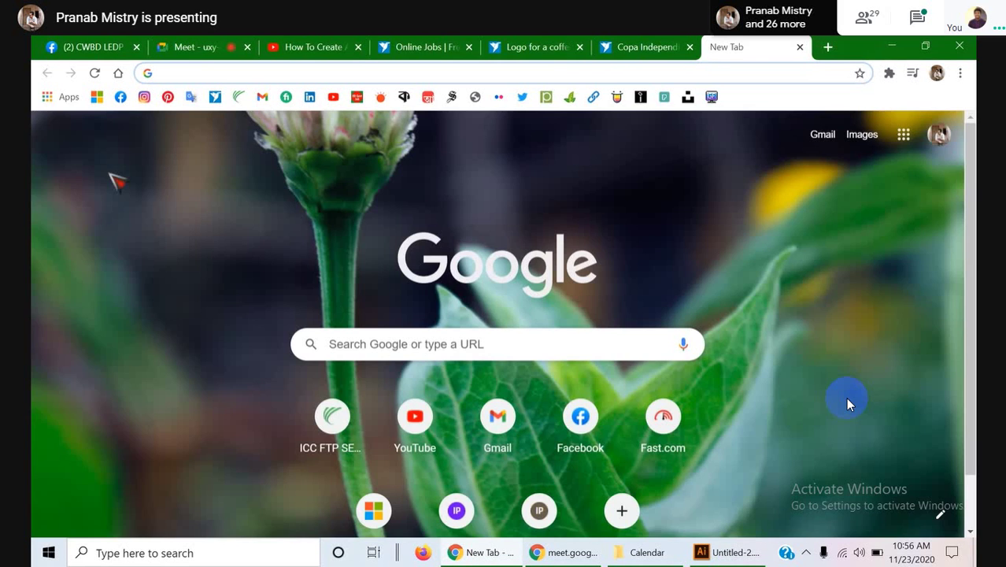
left_click(192, 97)
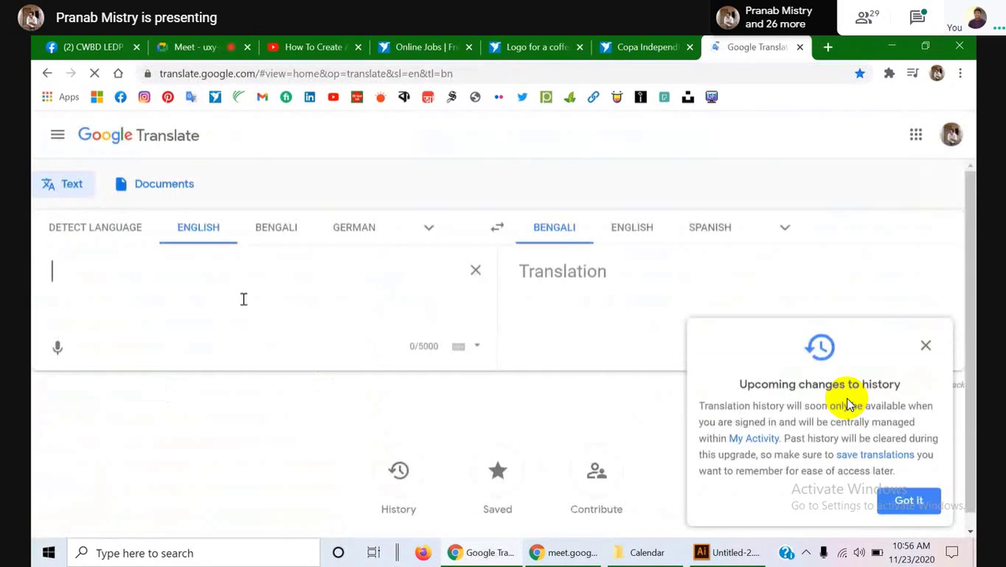
right_click(181, 270)
left_click(235, 381)
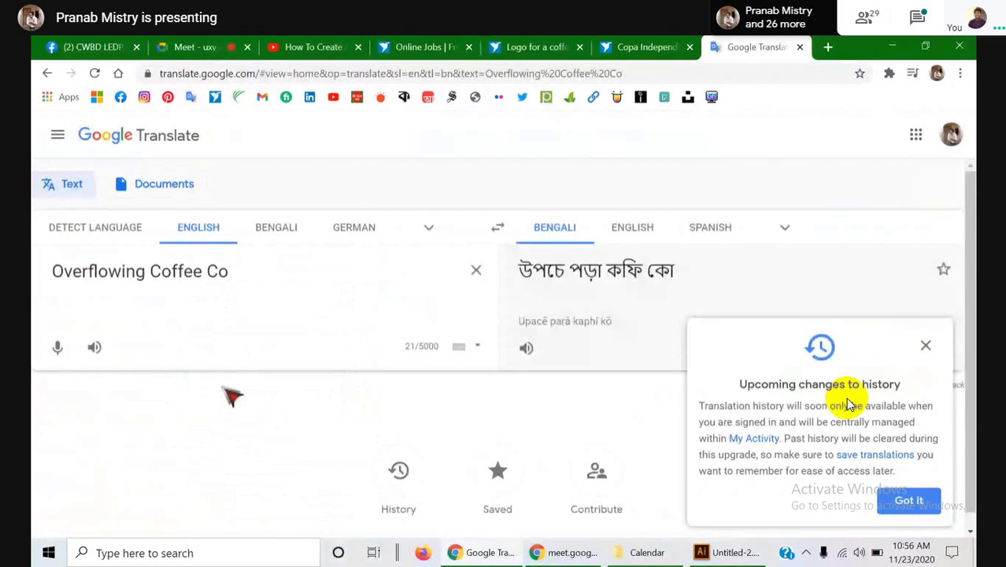
left_click(800, 49)
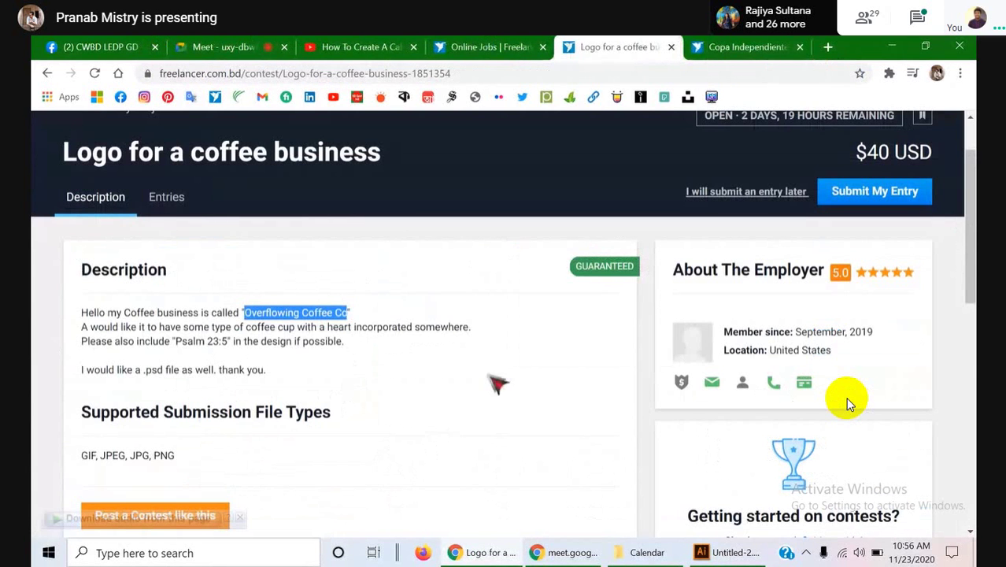
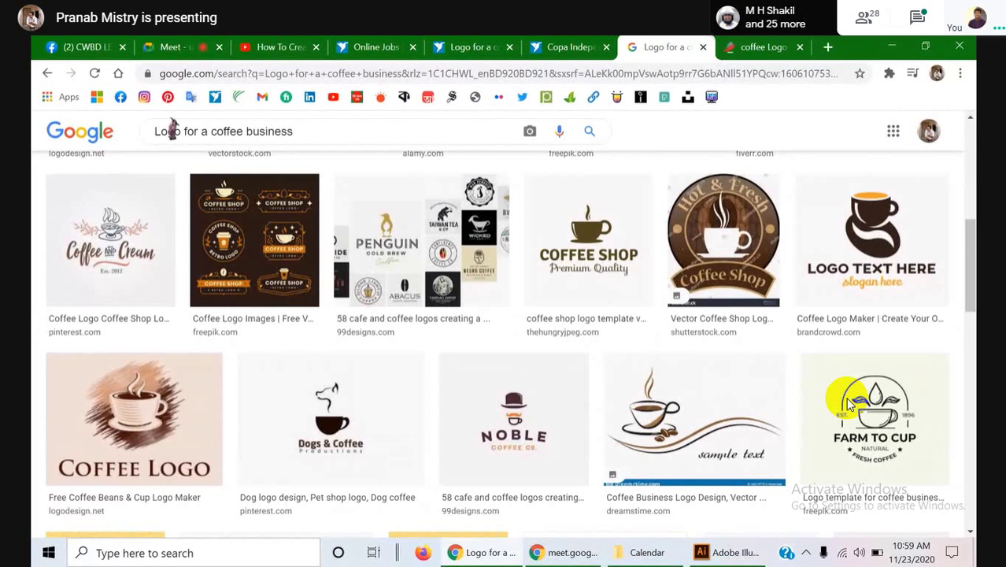
- Switch from Illustrator to the Google Meet call, mute the microphone and return to the Illustrator drawing
left_click(724, 552)
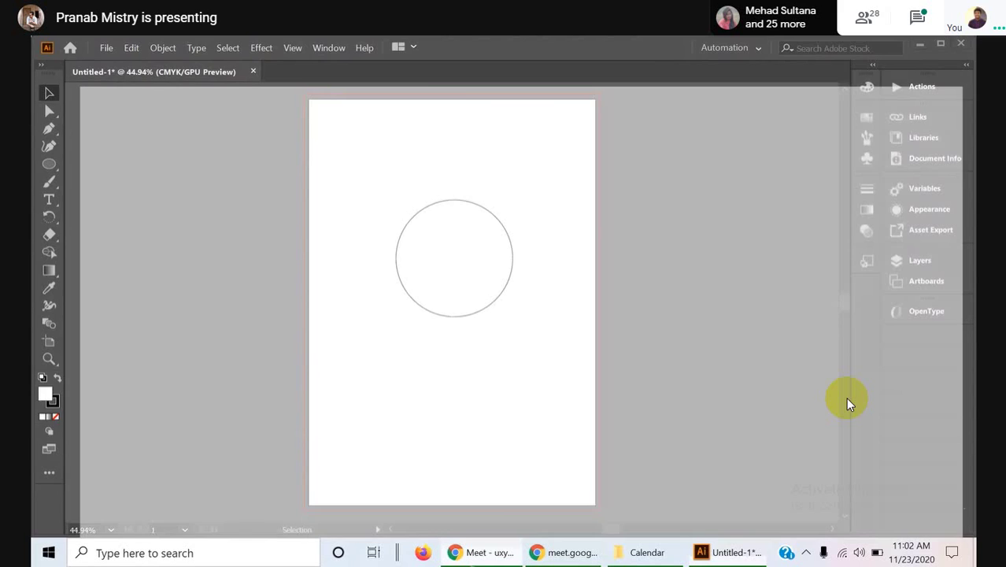
key("alt+Tab")
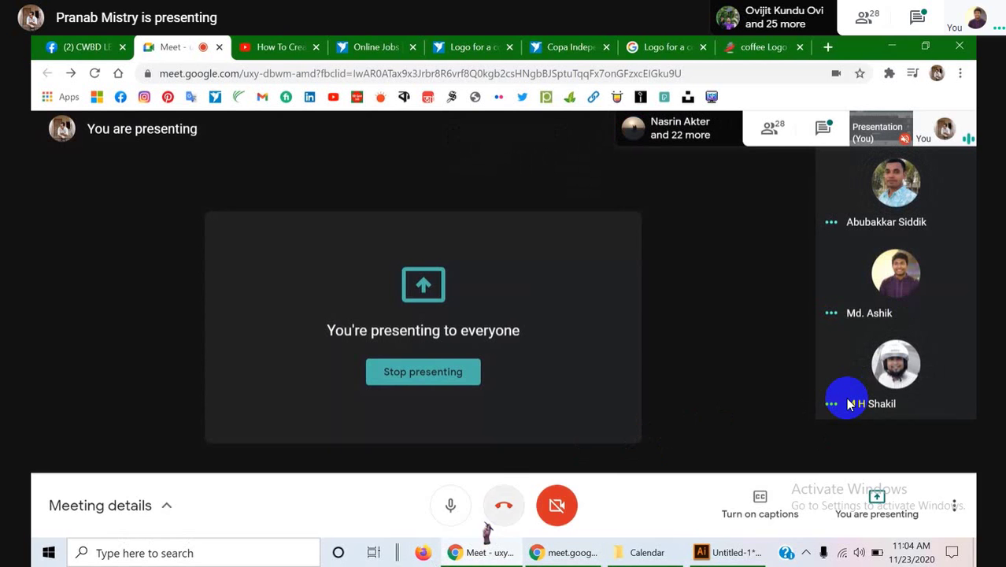
left_click(447, 510)
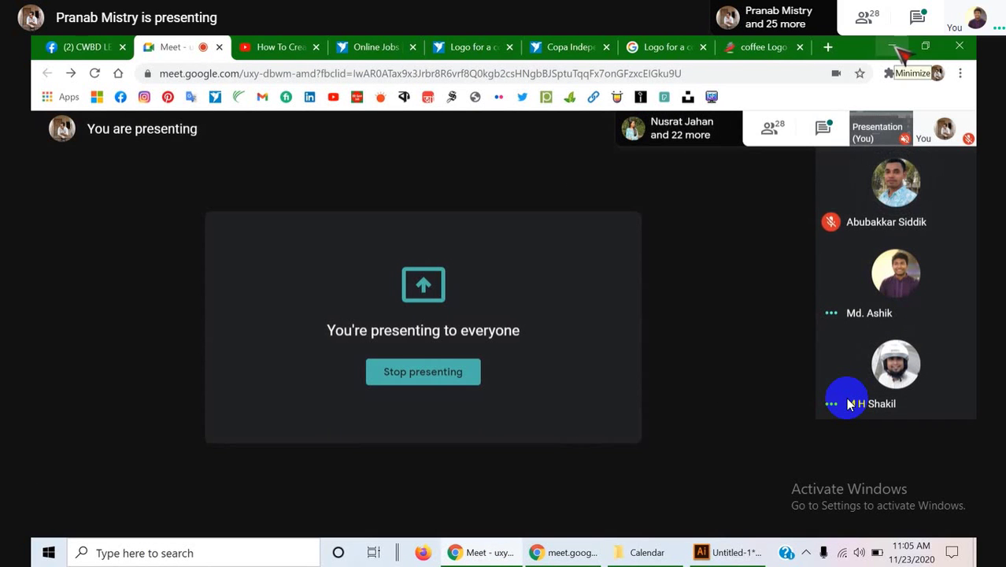
left_click(893, 47)
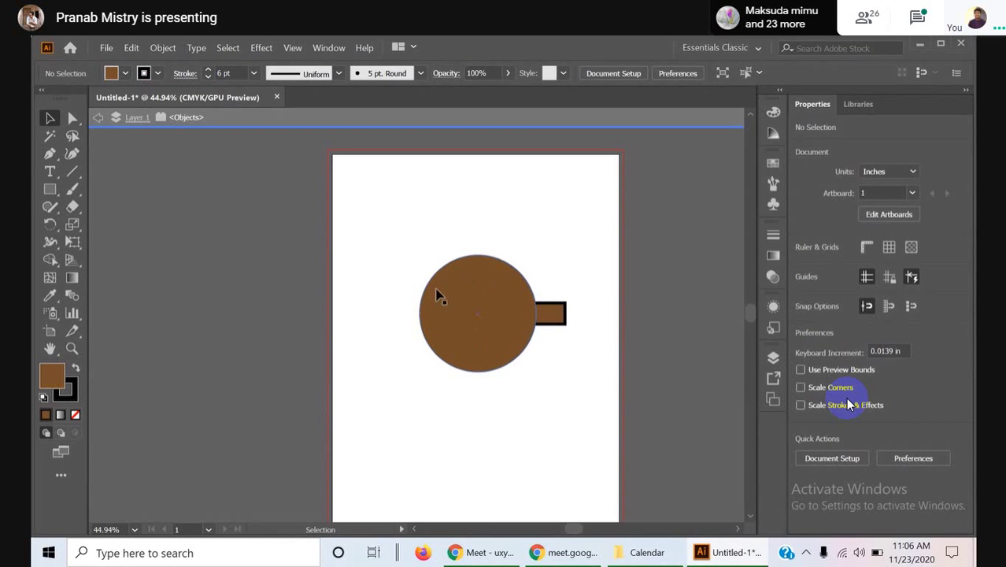
- Unmute the microphone in the Google Meet call to address the class, and mute it again
left_click(488, 551)
left_click(452, 505)
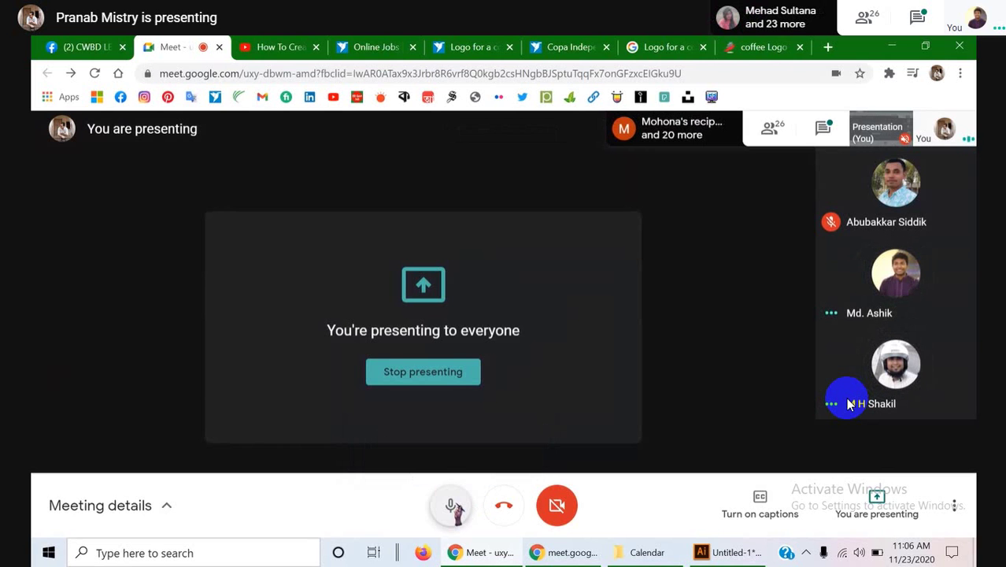
left_click(452, 508)
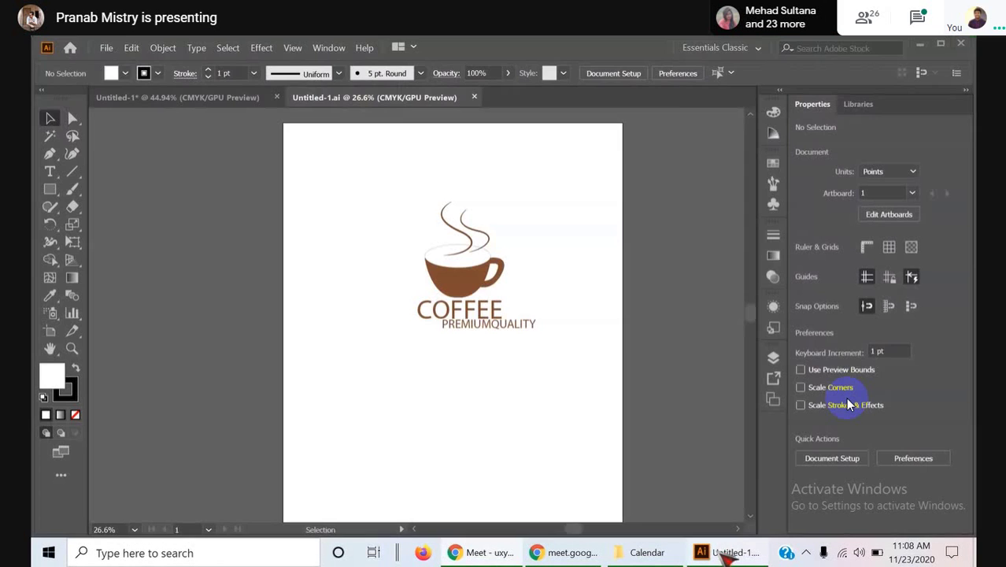
- In the drawing with the round cup, give the handle a brown fill with a black outline and select the circle with its 9 pt stroke
left_click(166, 99)
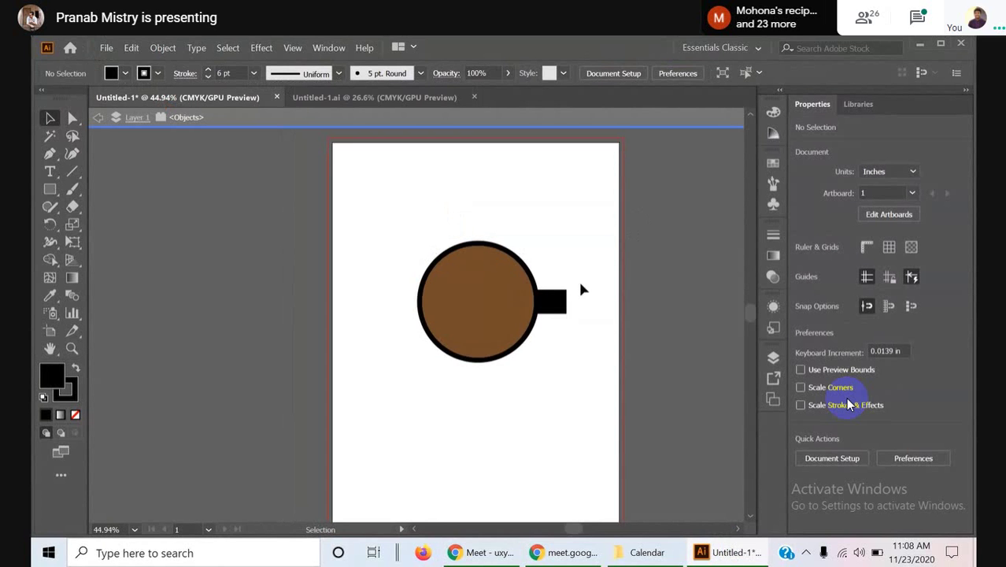
scroll(580, 288, "down", 2)
scroll(579, 289, "down", 1)
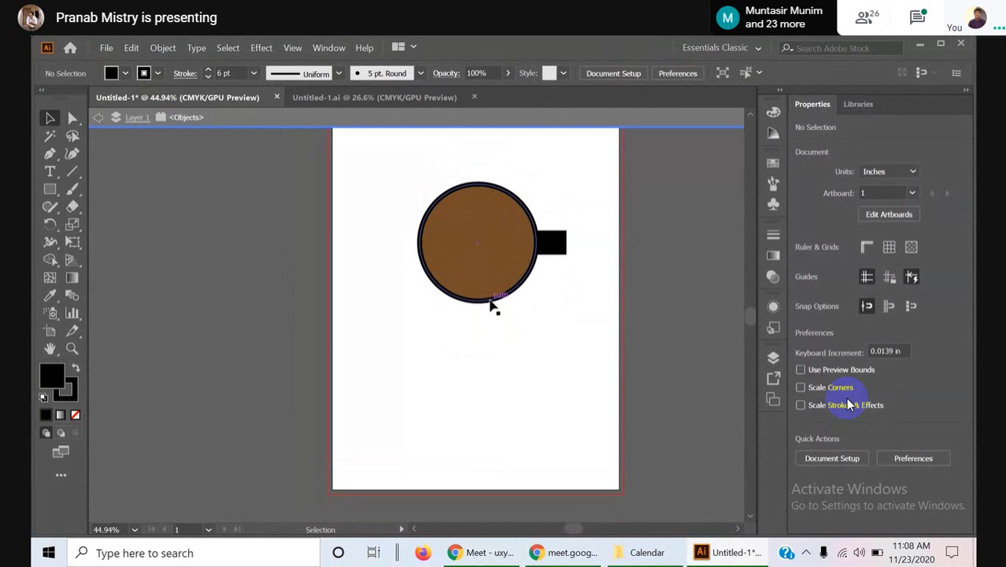
key("a")
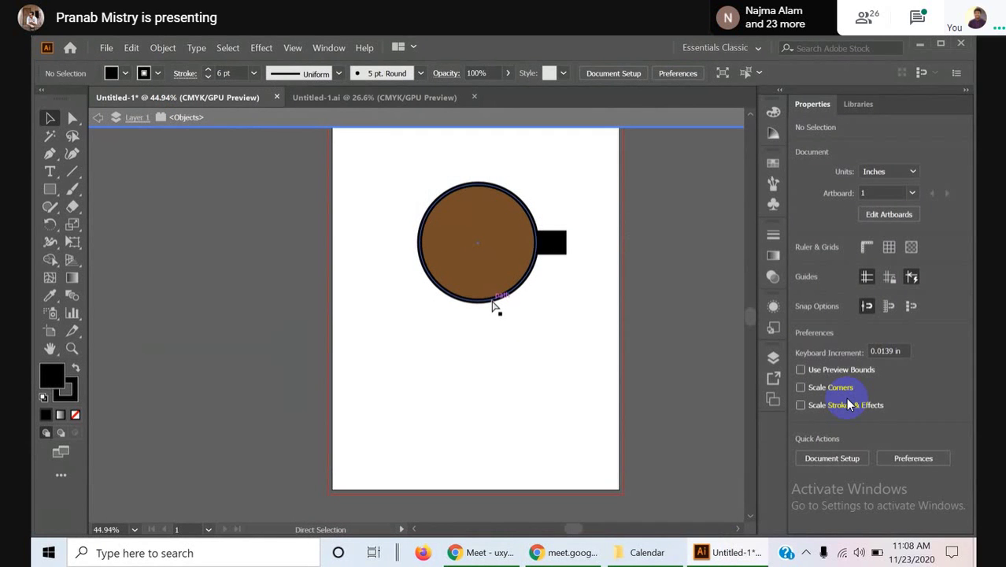
left_click(493, 307)
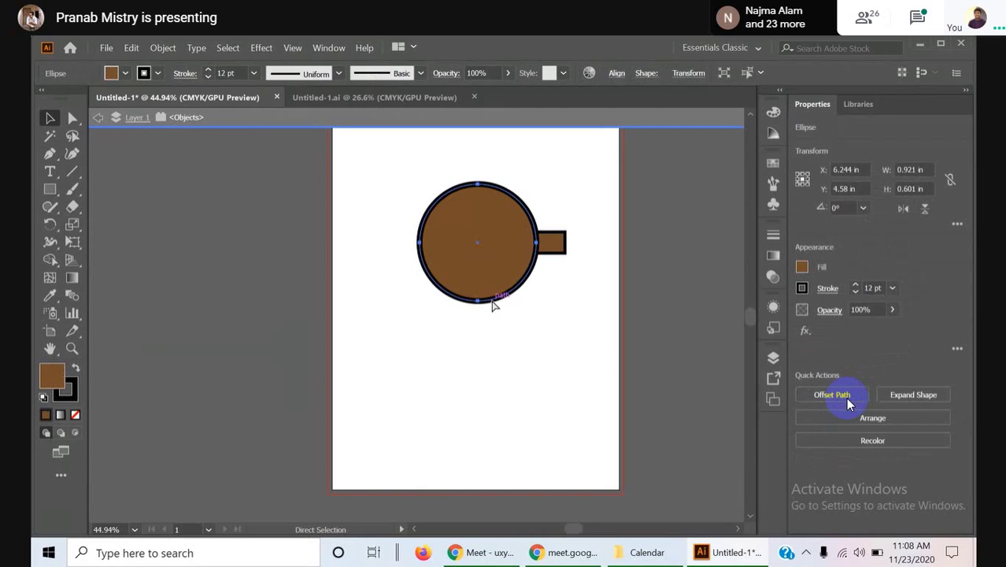
key("v")
key("a")
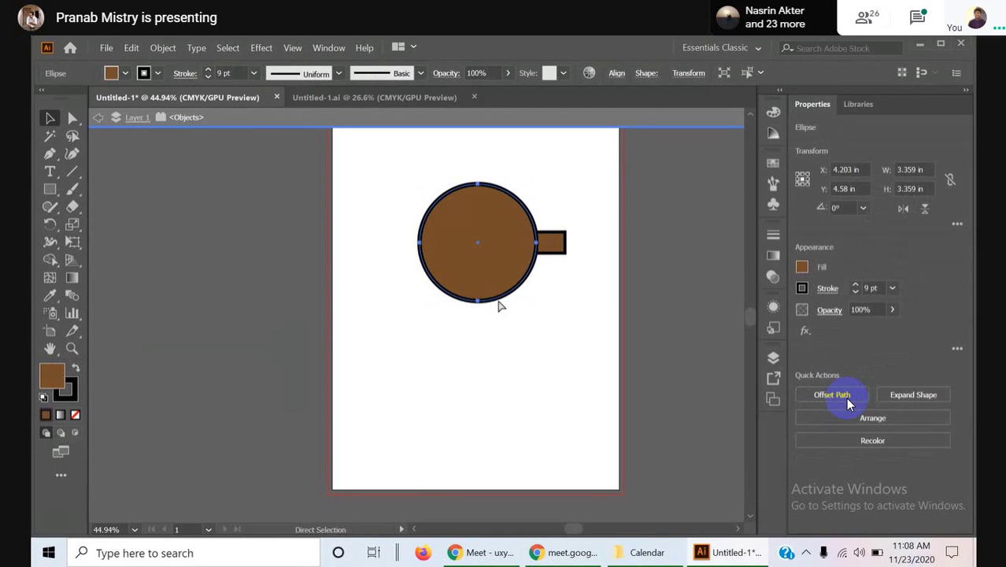
key("v")
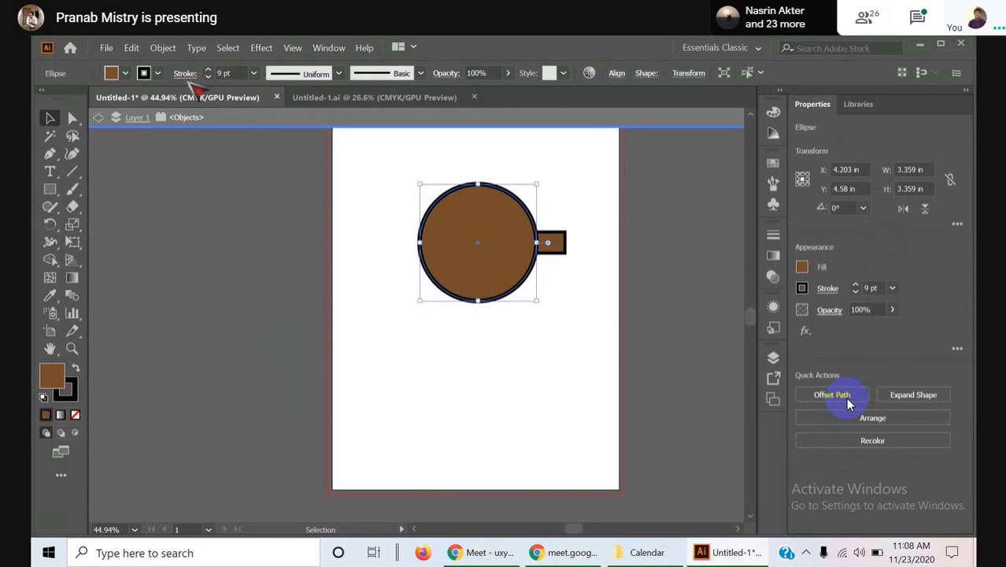
- Draw a flat ellipse about 3.26 by 1.19 in below the circle as the rim of a second cup
left_click(49, 189)
left_click(52, 191)
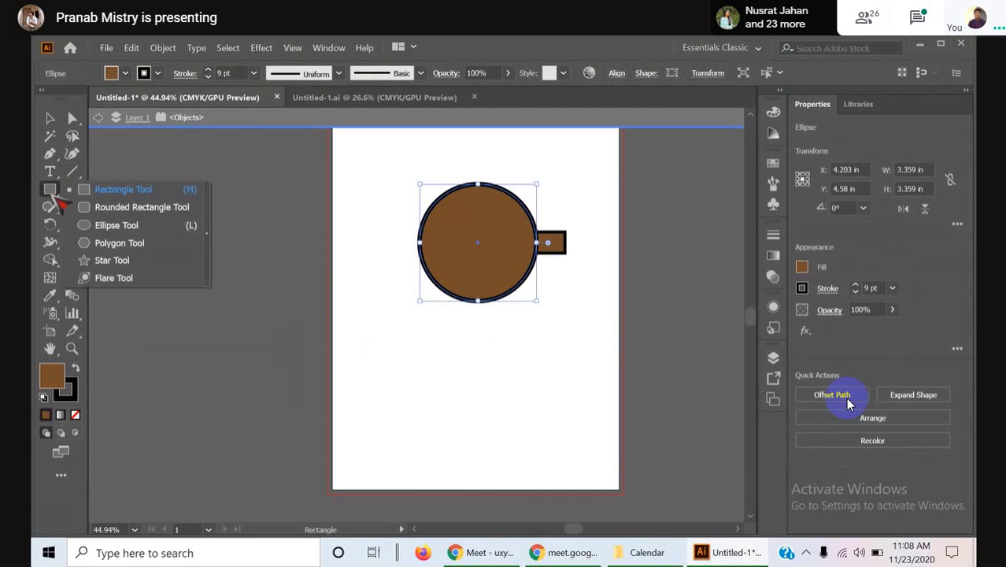
left_click(125, 226)
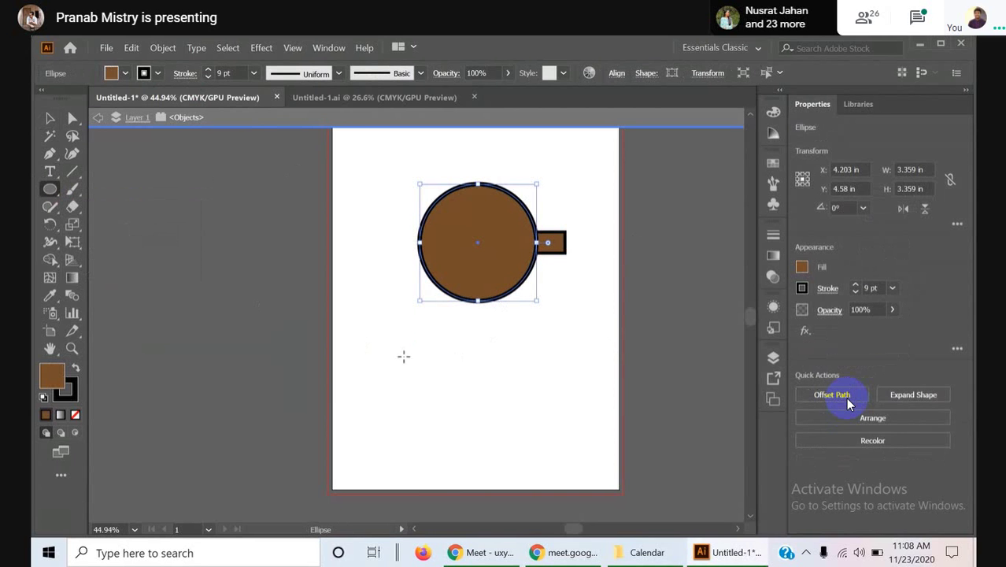
left_click_drag(424, 355, 532, 396)
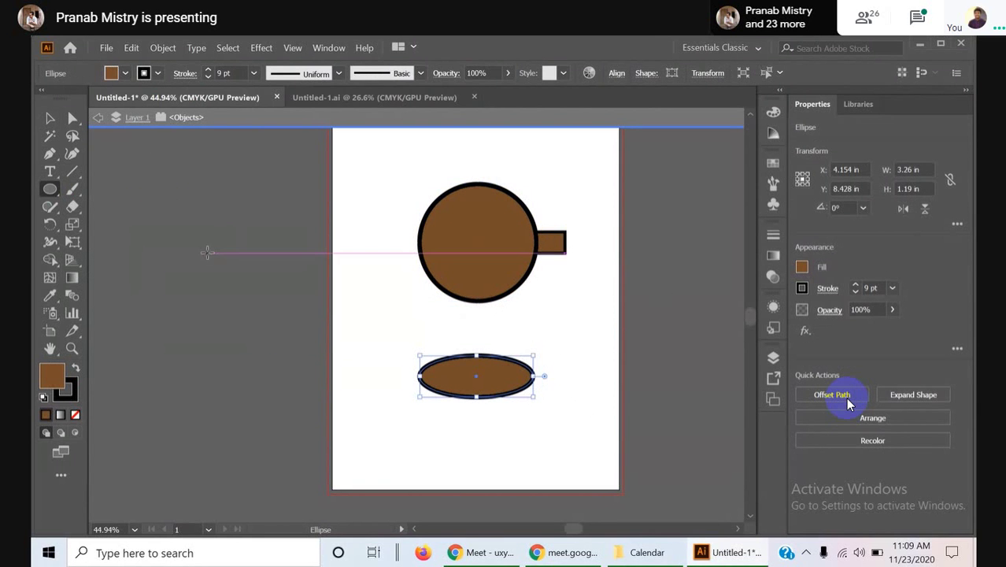
- Draw the tapered cup body with the Pen tool from the ellipse's left edge to its right edge, redoing the final anchor point
left_click(49, 154)
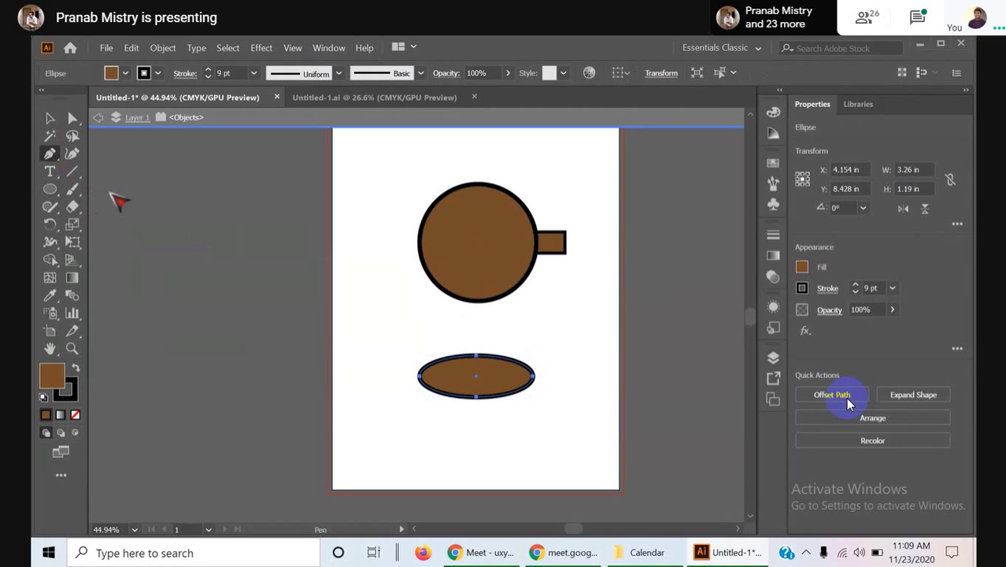
left_click(418, 378)
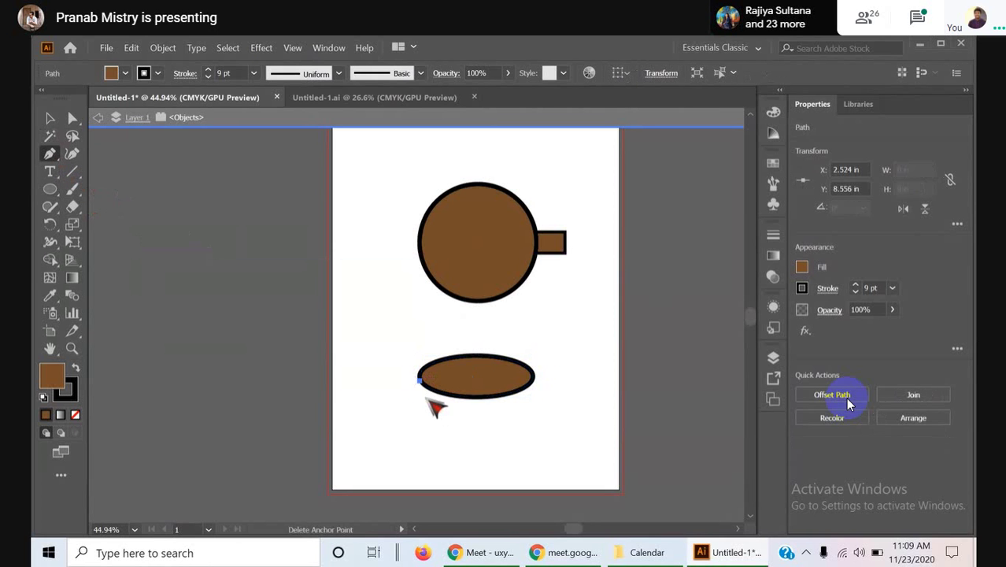
left_click(439, 467)
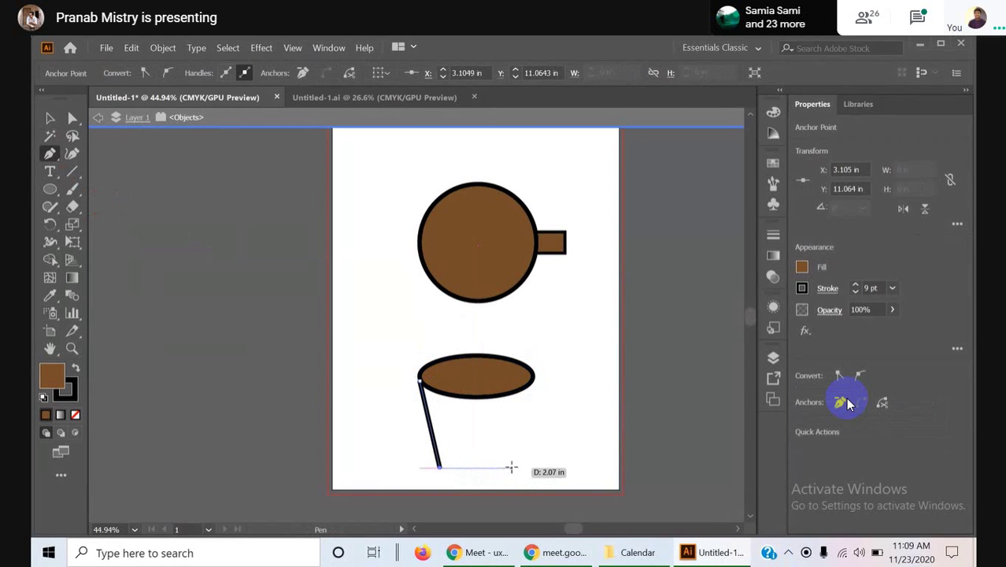
left_click(512, 467)
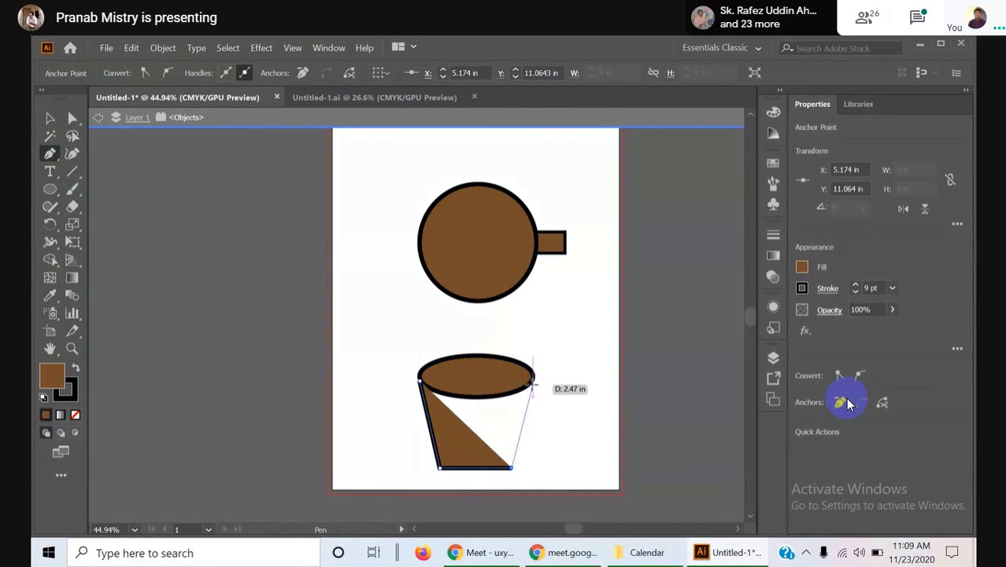
left_click(533, 384)
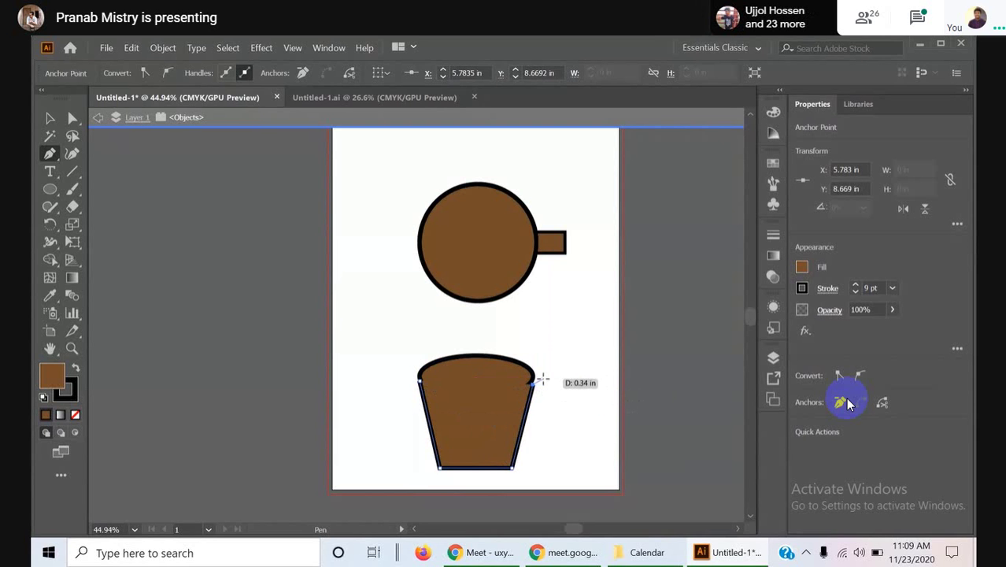
key("ctrl+z")
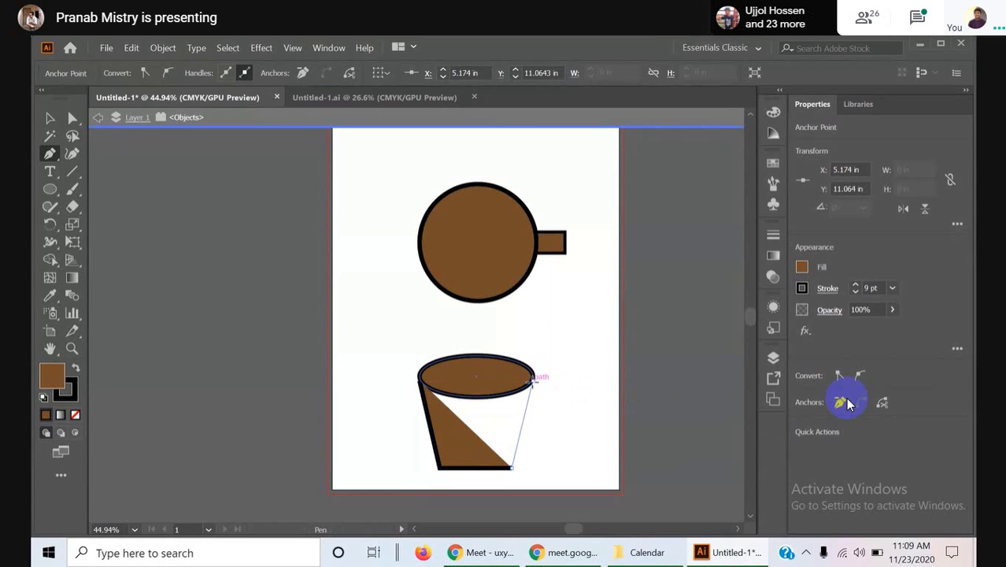
left_click(534, 378)
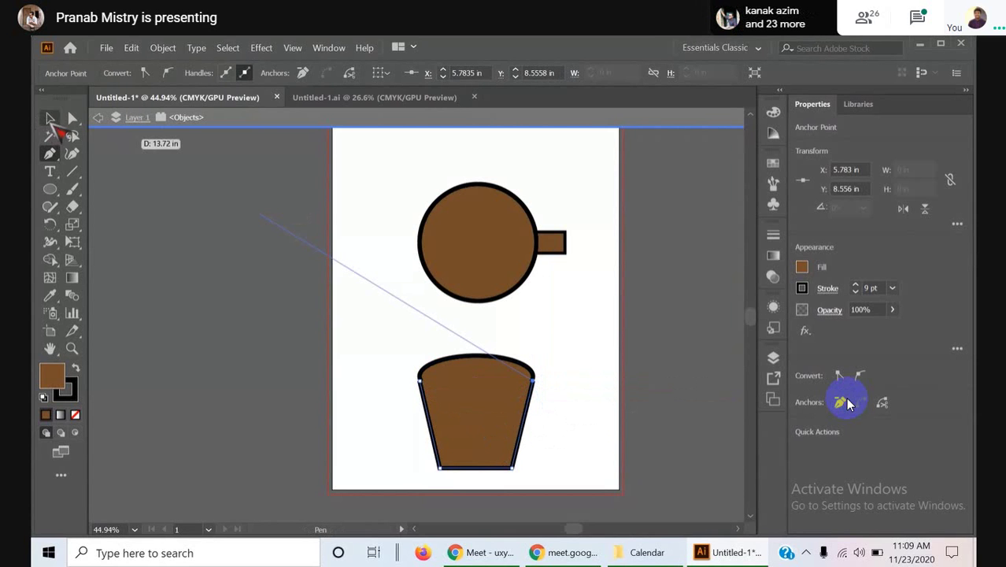
- Send the tapered cup body to the back so it sits behind the rim ellipse, and deselect it
left_click(50, 118)
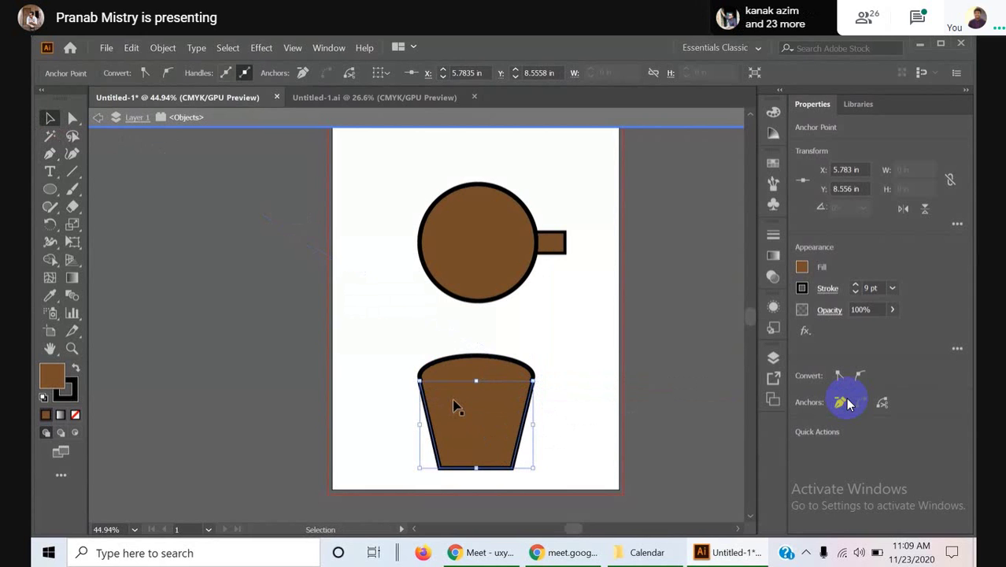
right_click(460, 406)
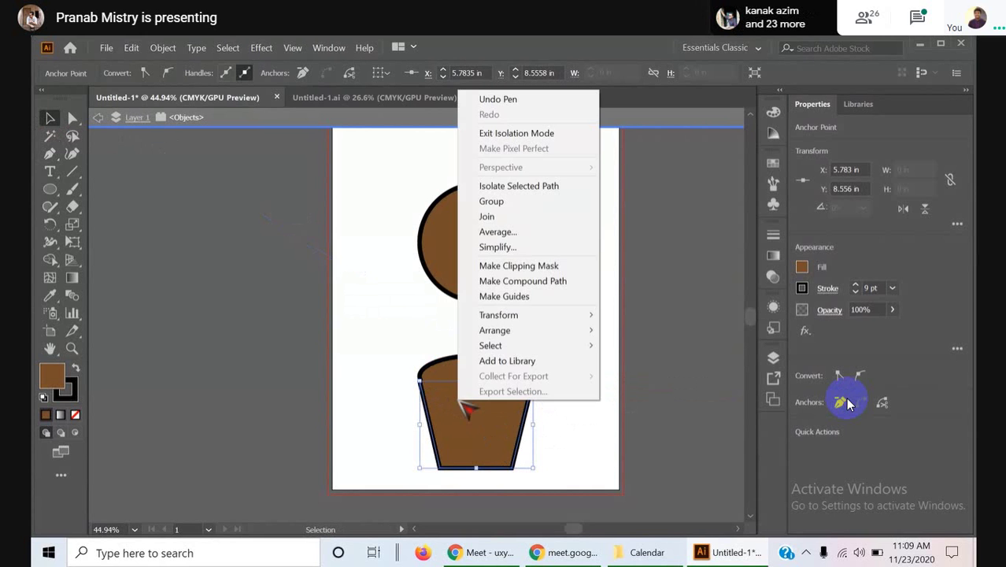
mouse_move(490, 330)
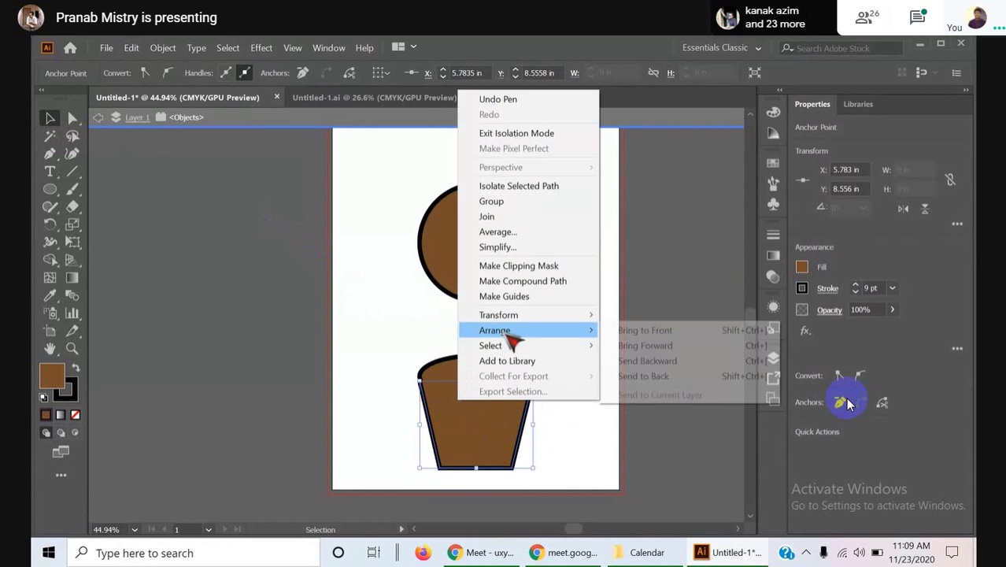
left_click(669, 376)
left_click(687, 381)
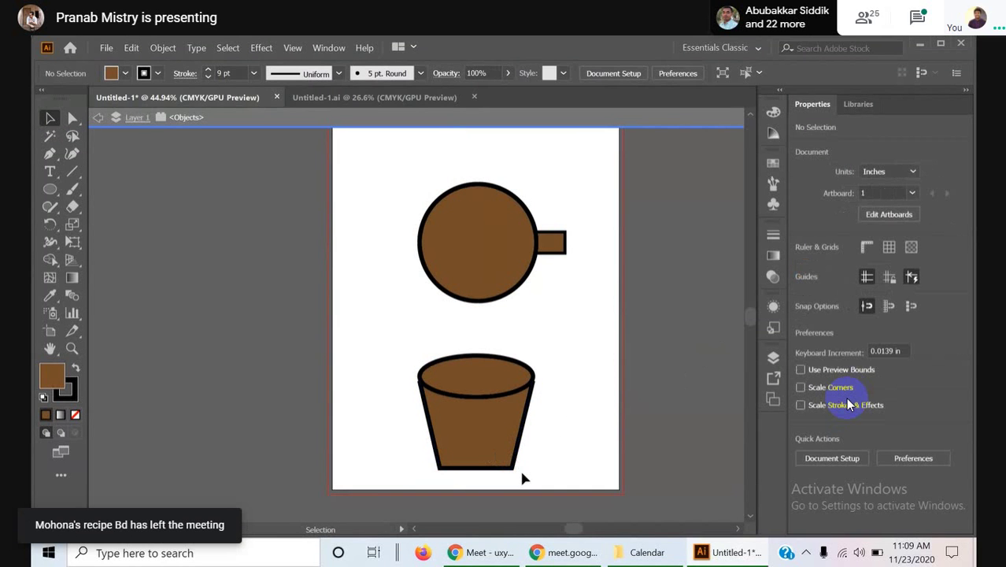
- Shrink the cup body slightly from its upper-left corner to about 3.24 by 2.42 in
left_click(484, 454)
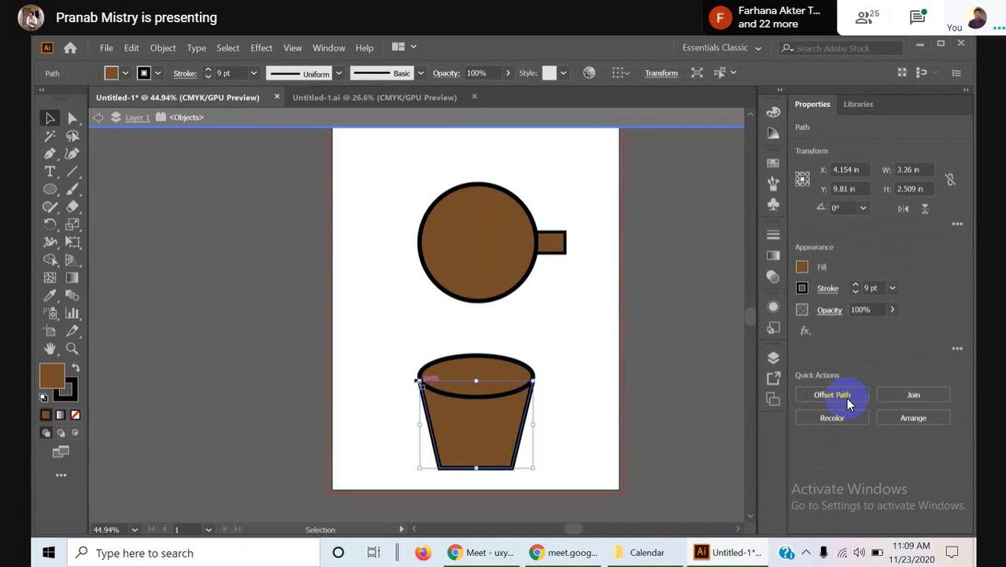
left_click_drag(419, 381, 422, 382)
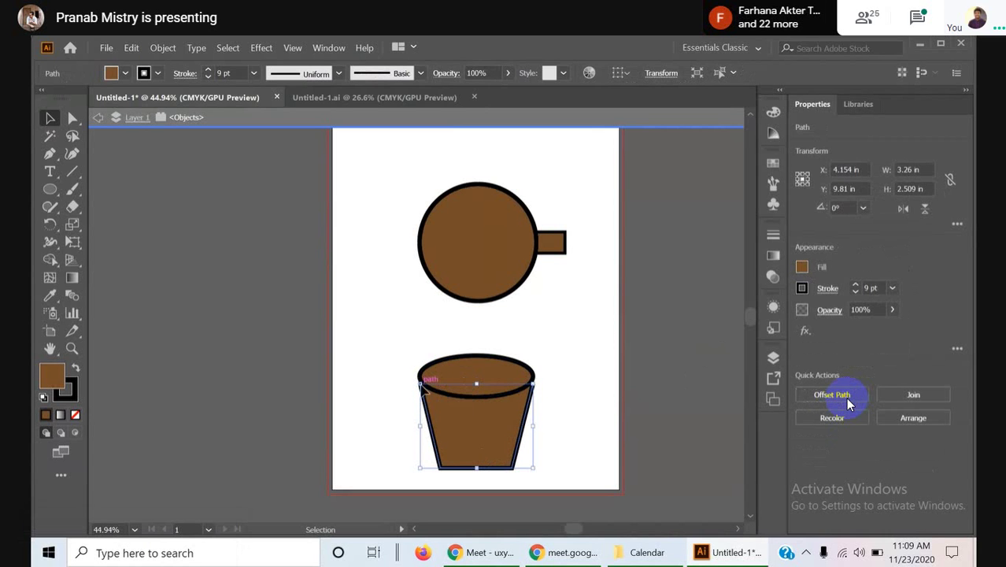
left_click(590, 429)
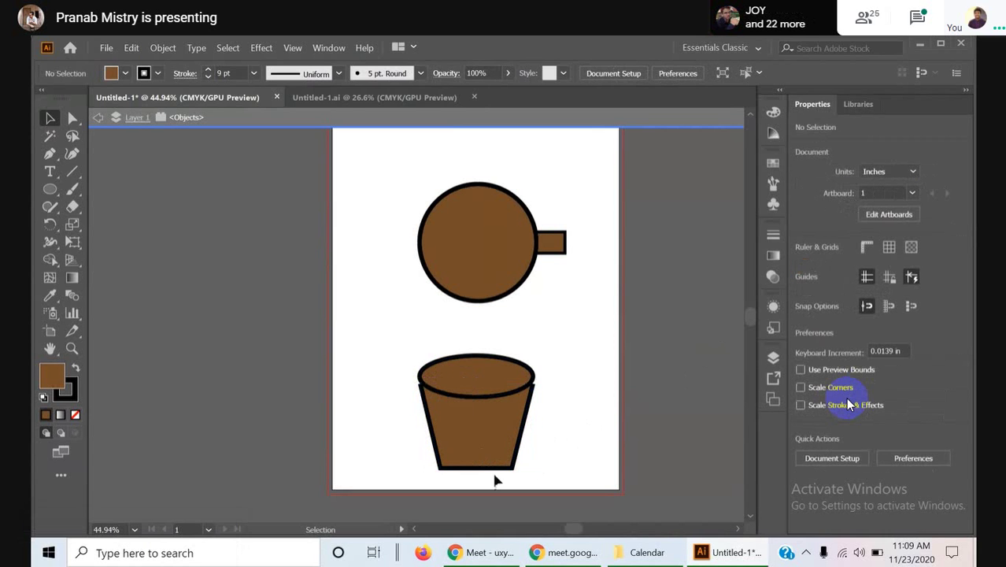
- Isolate the cup body, nudge it up three increments toward the rim ellipse, and exit isolation mode
double_click(483, 444)
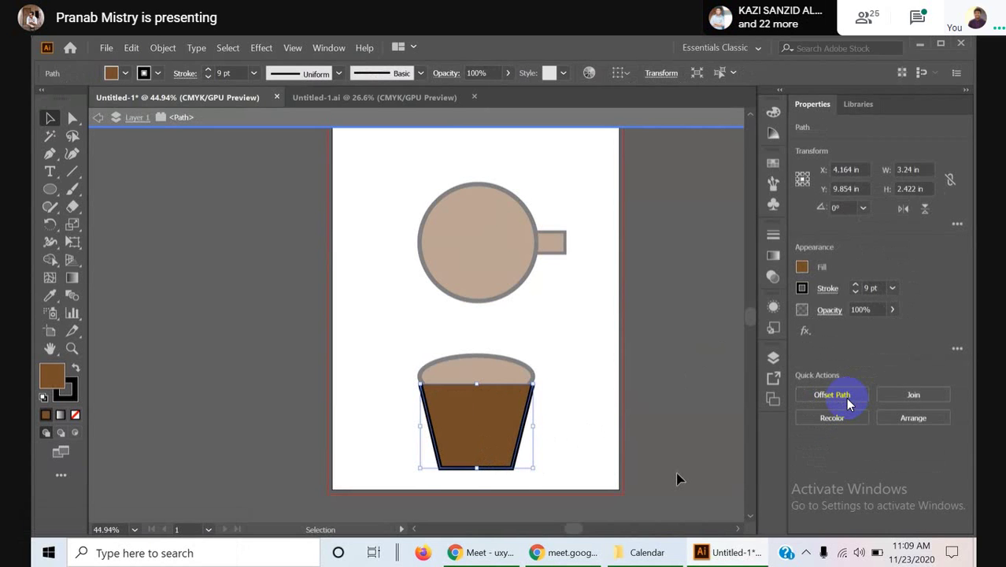
key("Up")
key("Up")
key("Up")
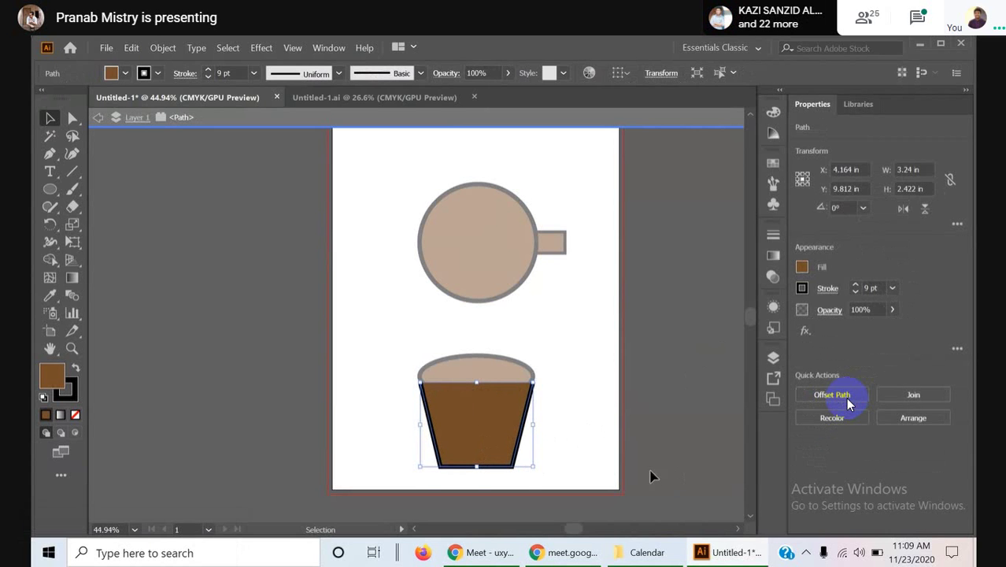
left_click(560, 399)
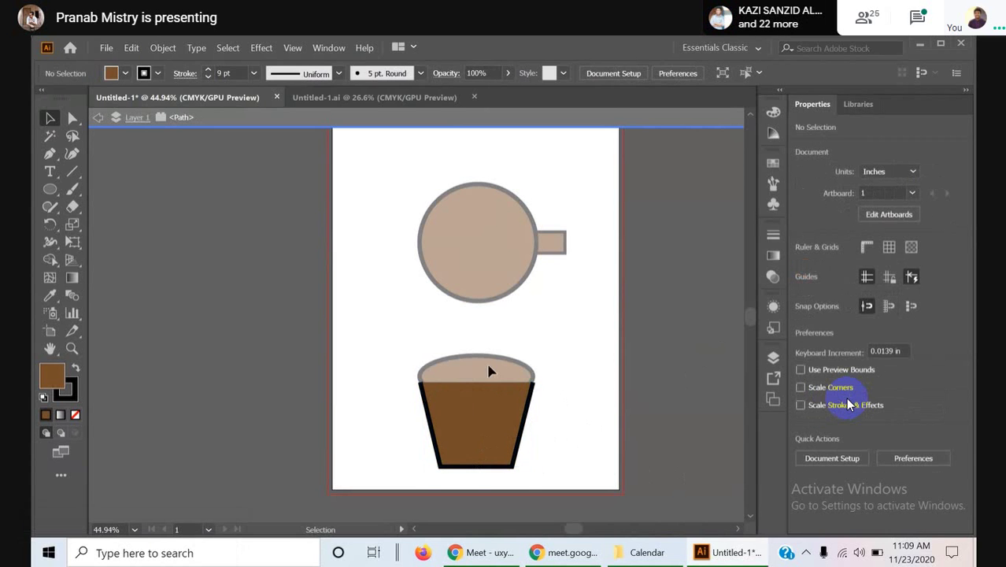
key("Escape")
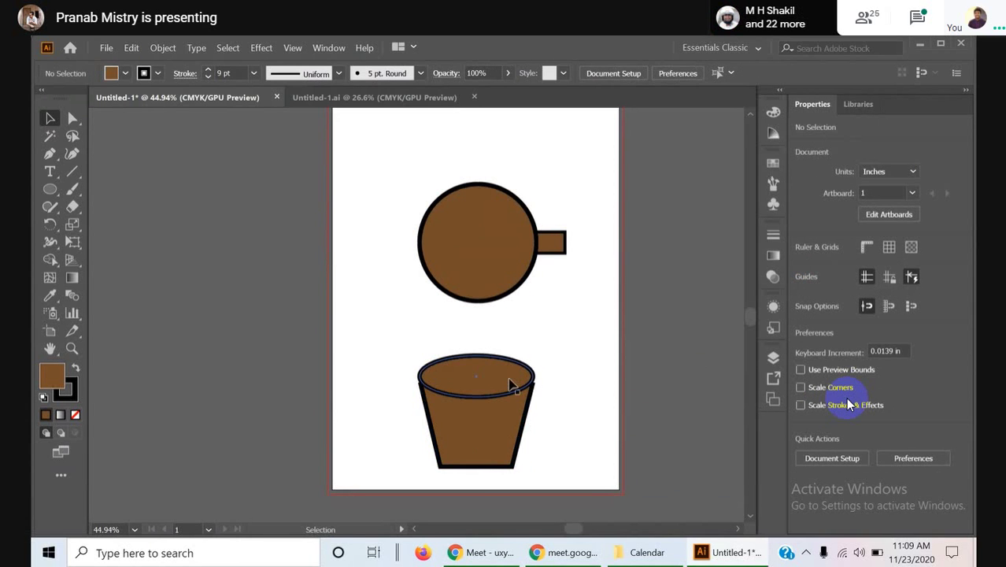
- Scale the cup body down to about 3.13 by 2.34 in and nudge it right beneath the rim
left_click(485, 426)
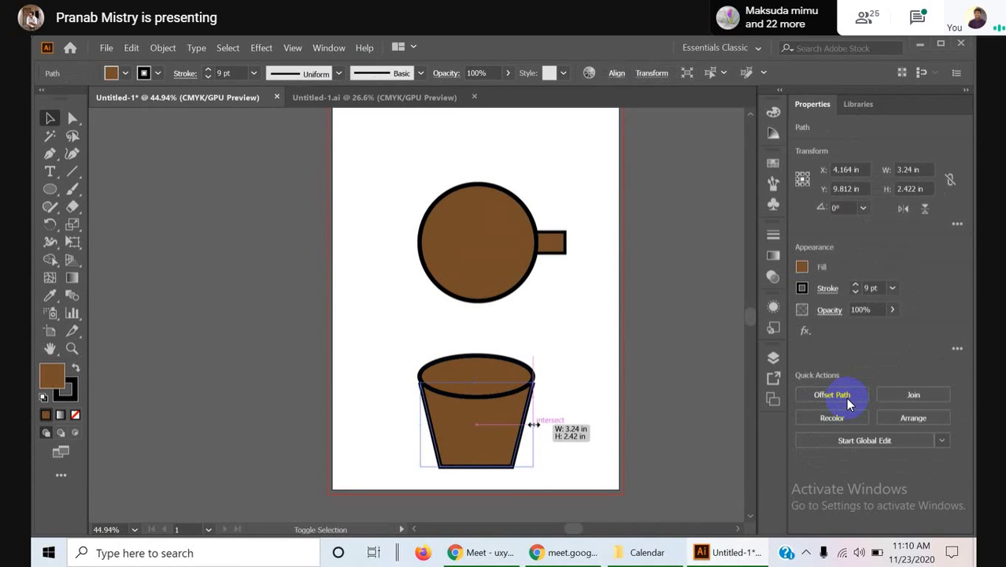
left_click_drag(531, 425, 531, 425)
key("Right")
key("Right")
key("Right")
key("Right")
key("Right")
key("Right")
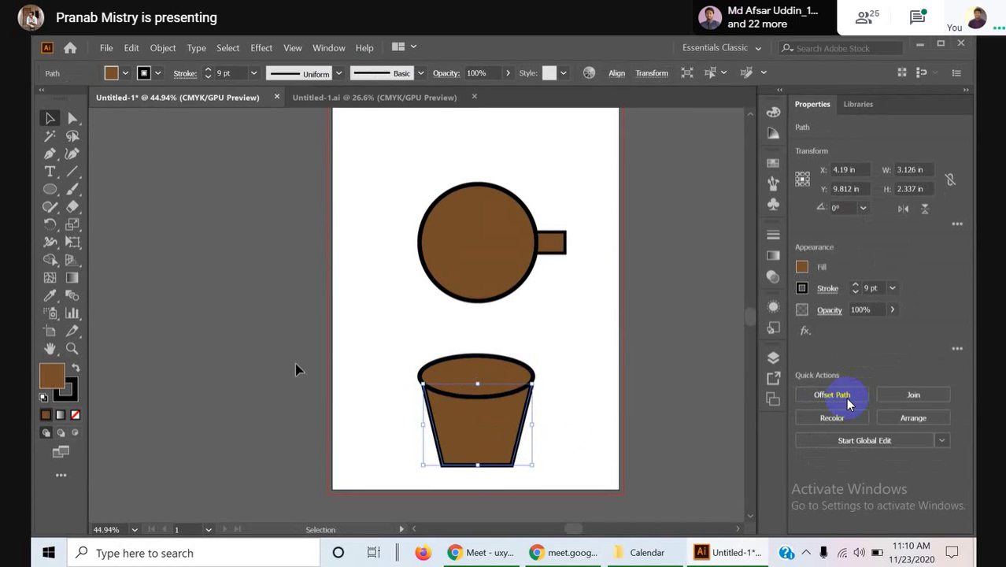
left_click(270, 363)
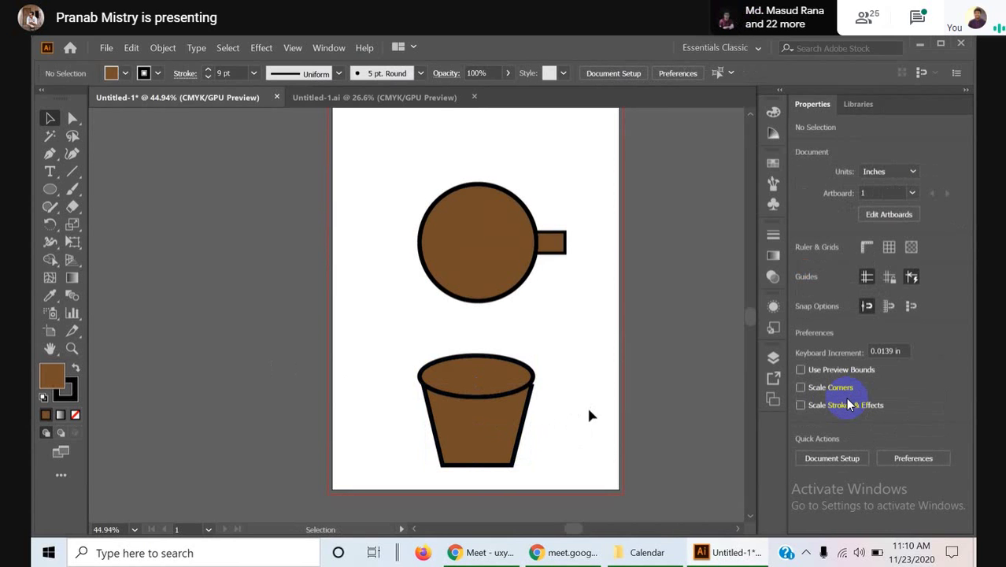
- Nudge the cup body back left to an X position of about 4.163 in to centre it under the rim ellipse
left_click(504, 421)
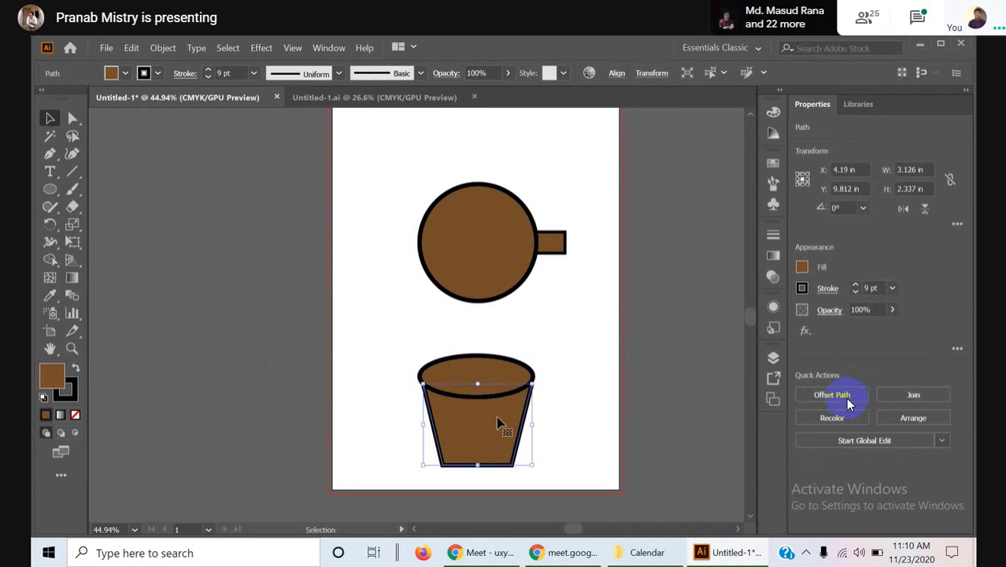
key("Left")
key("Left")
key("Left")
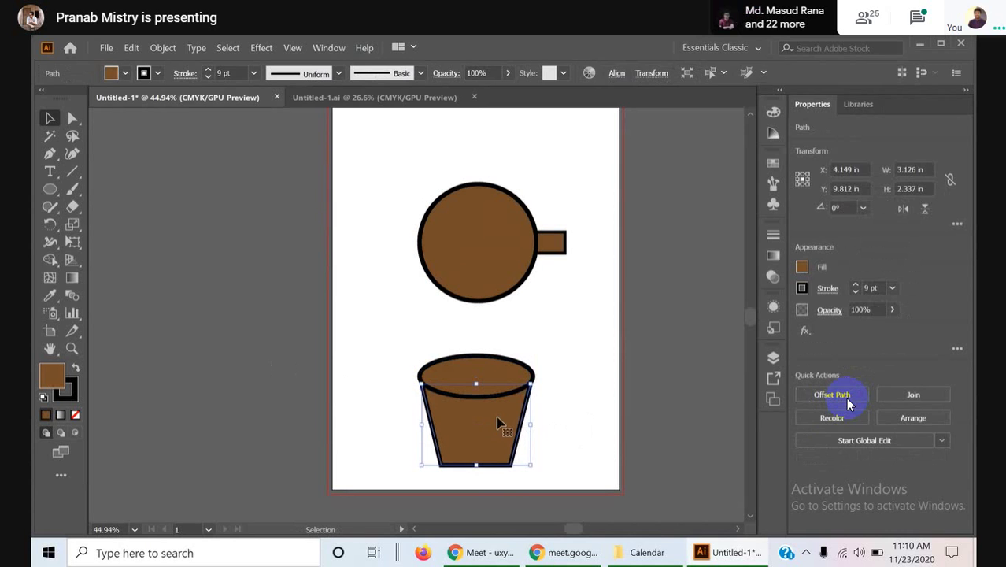
left_click(608, 370)
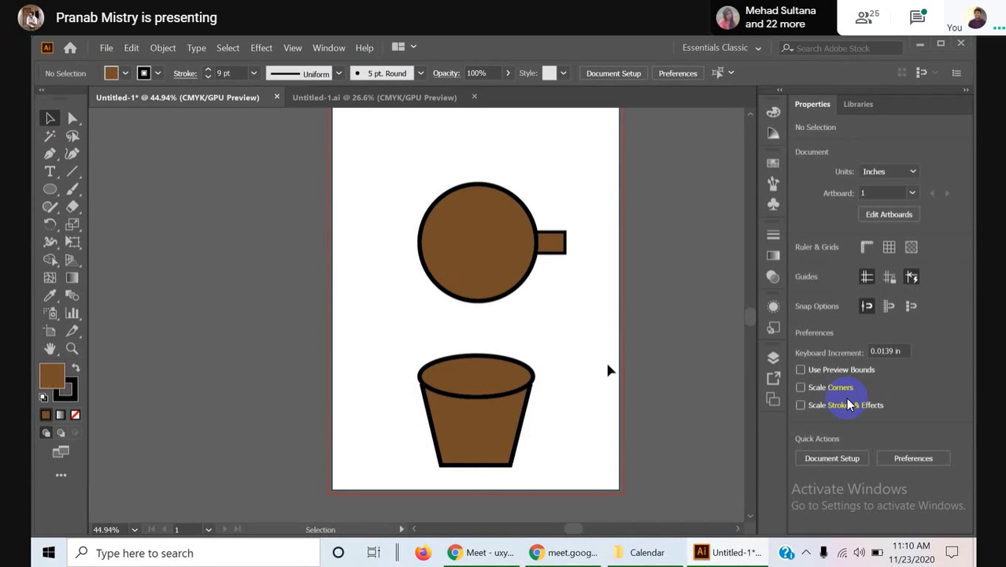
left_click(512, 413)
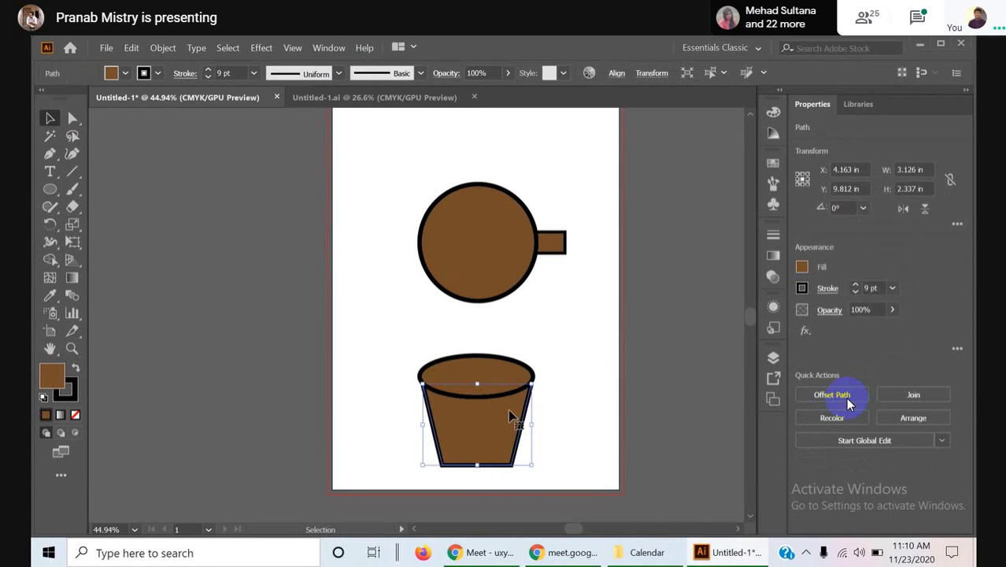
left_click(585, 369)
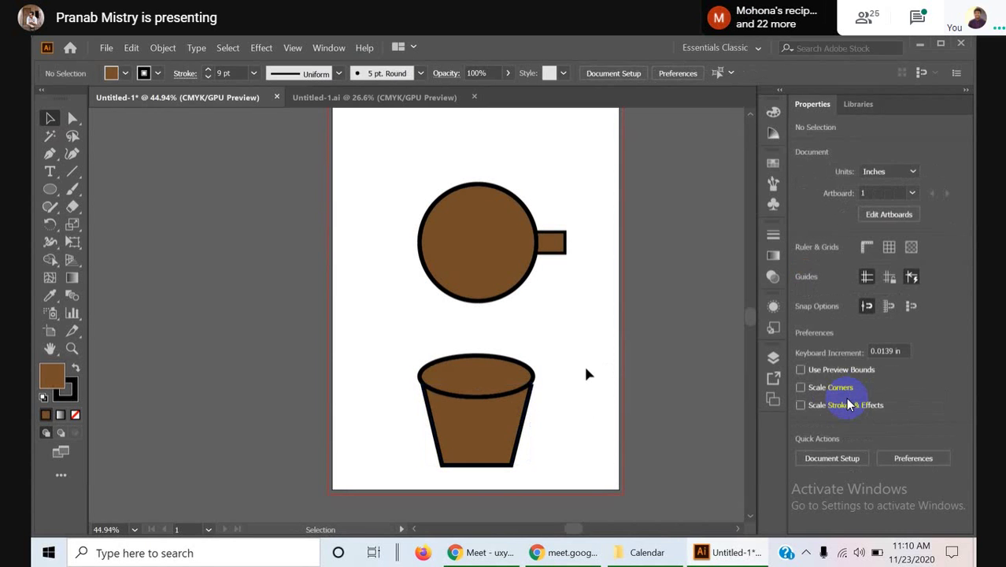
- Narrow the cup body from its right side to about 3.04 in wide and nudge it right to an X position of about 4.176 in
left_click(485, 415)
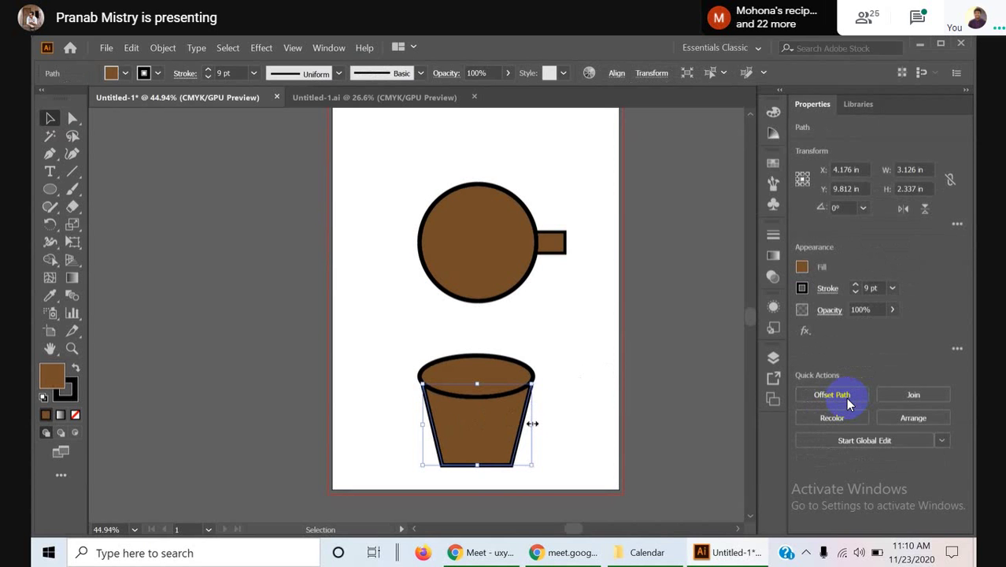
left_click_drag(532, 423, 529, 425)
left_click(558, 434)
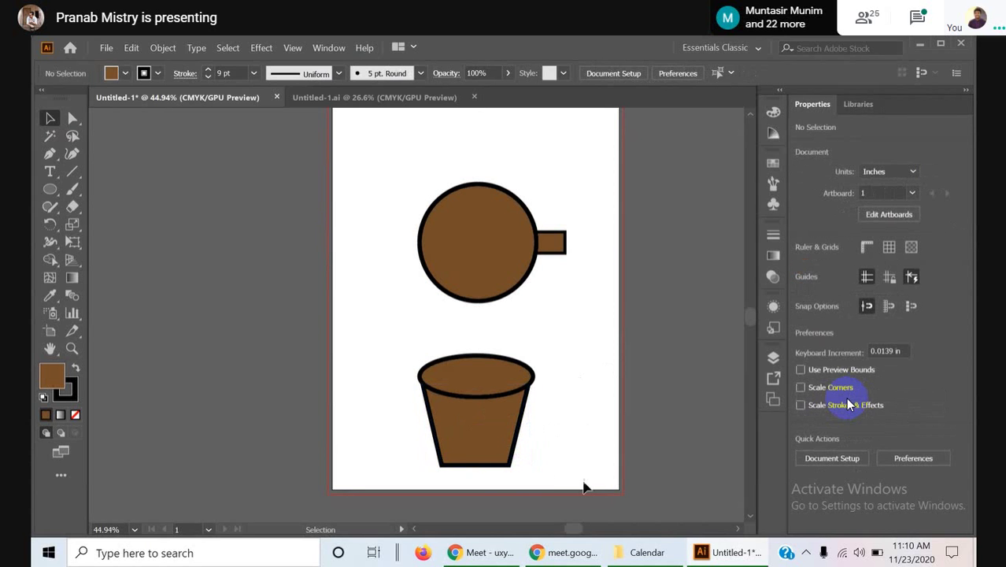
left_click(492, 437)
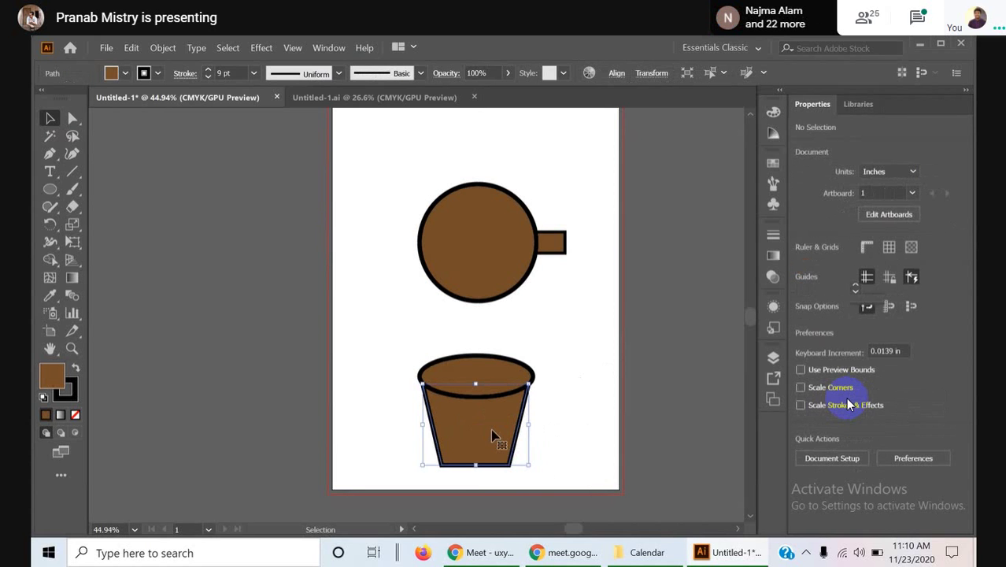
key("Right")
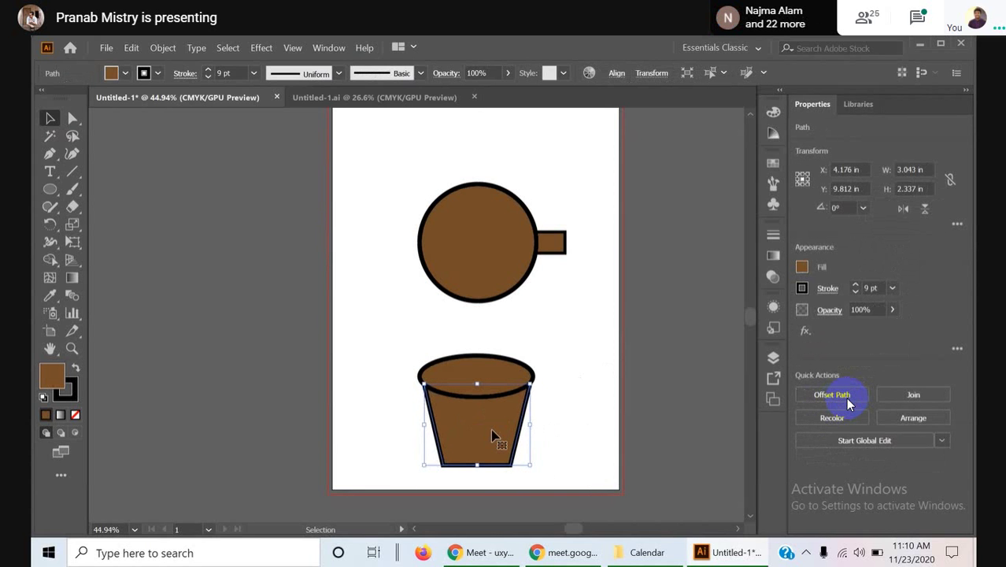
key("ctrl+shift+a")
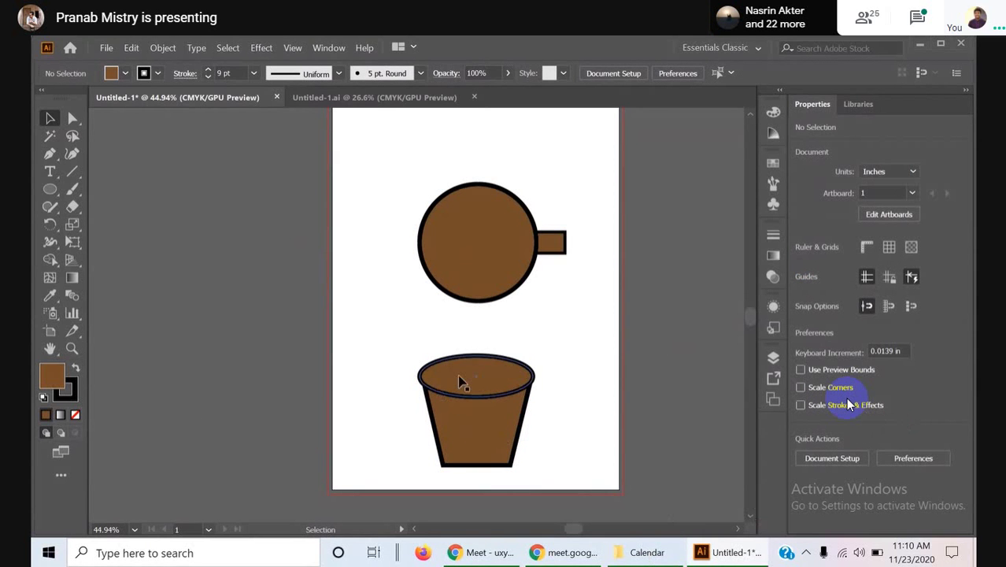
- Check the finished coffee logo in Untitled-1.ai, and fill the cup's rim ellipse with white in the cup drawing
left_click(340, 99)
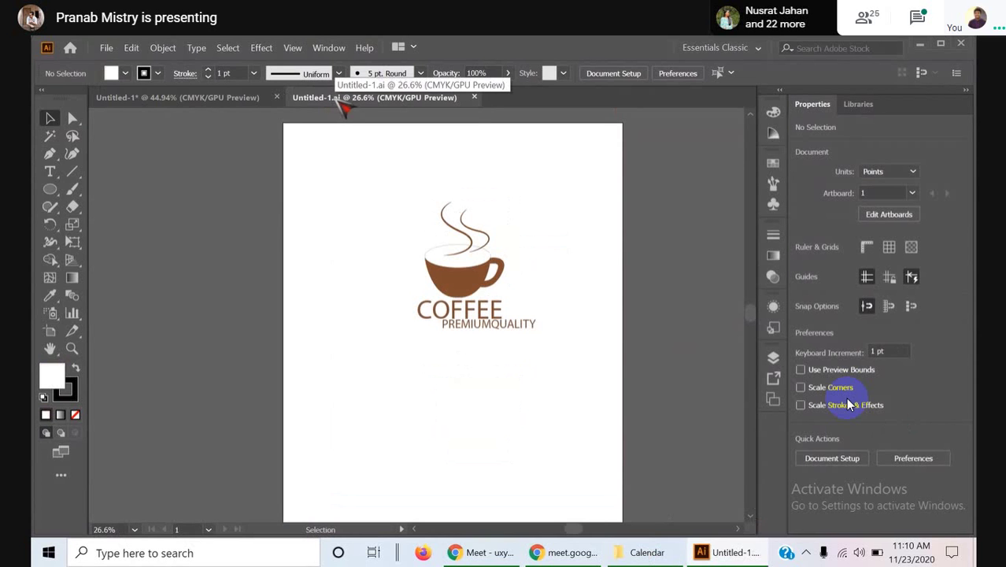
left_click(196, 100)
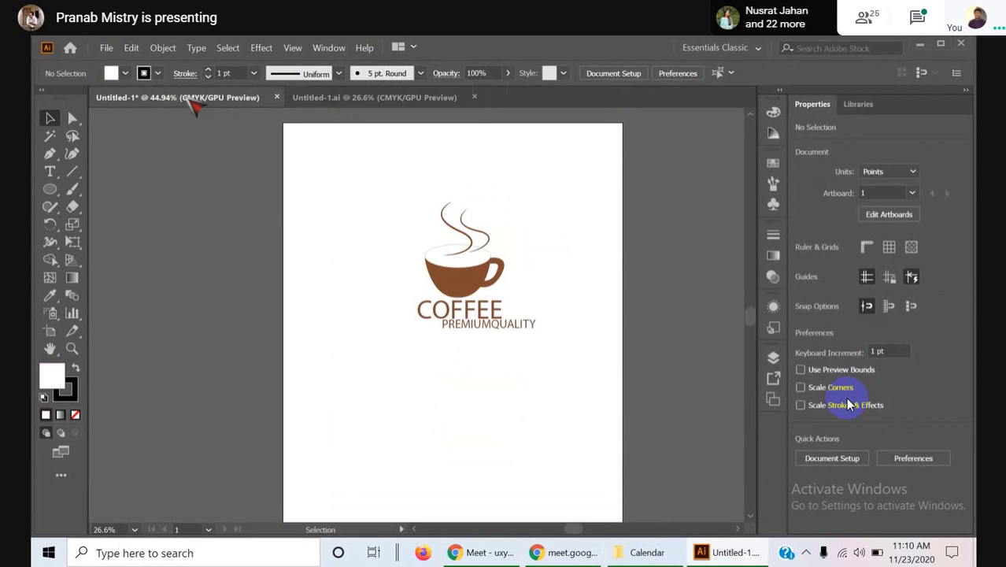
left_click(463, 387)
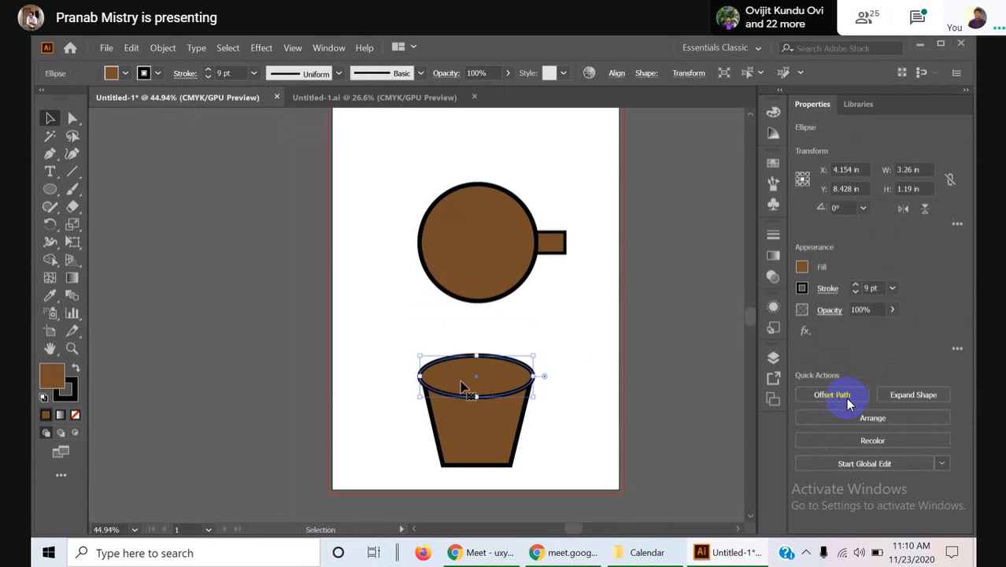
left_click(125, 73)
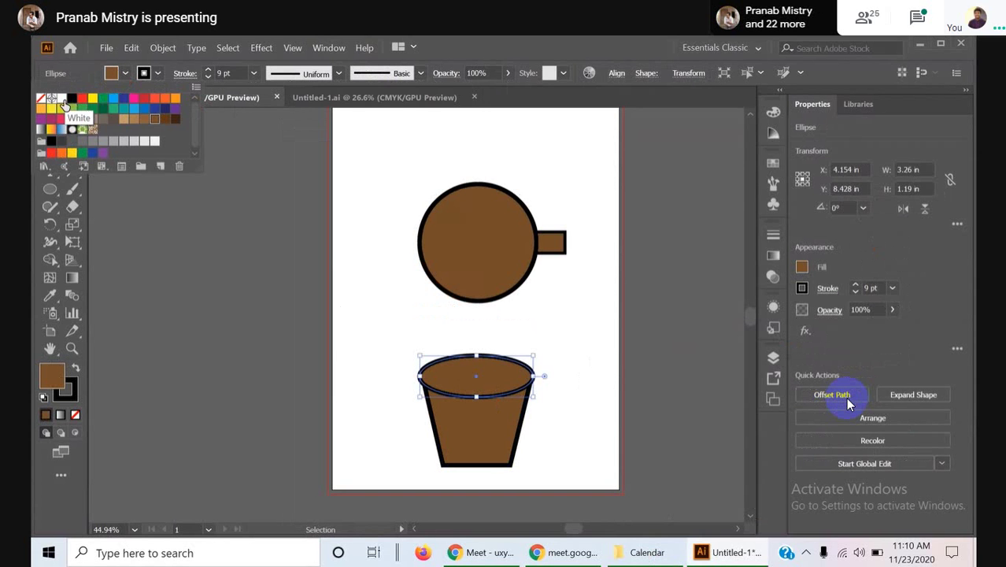
left_click(62, 98)
left_click(682, 452)
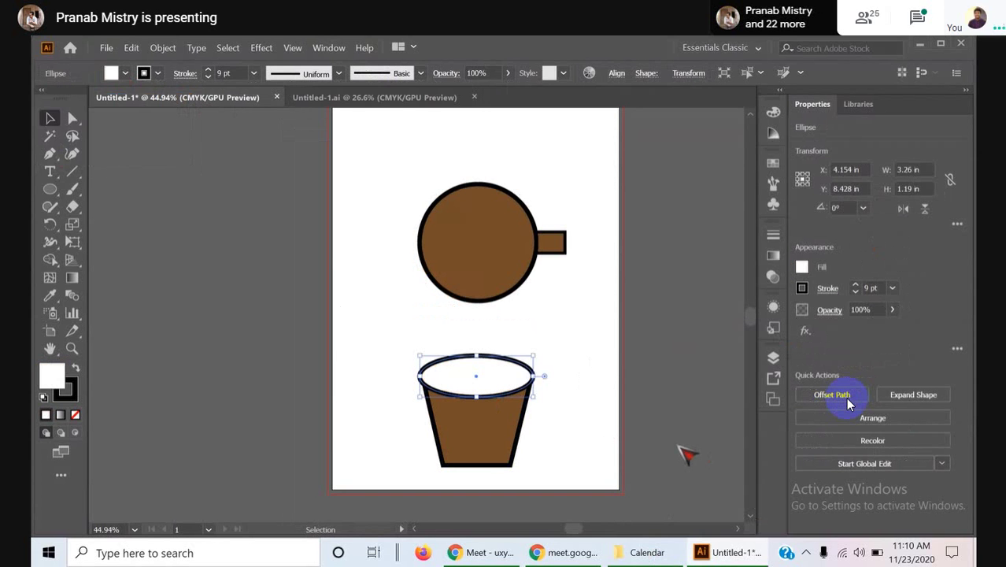
- Reduce the rim ellipse's stroke weight to 6 pt
left_click(208, 76)
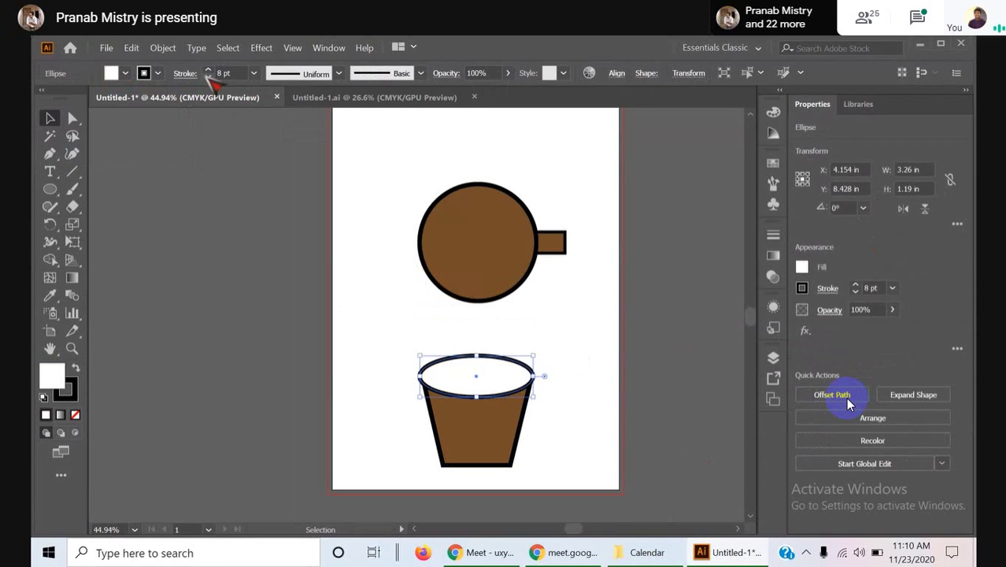
left_click(209, 77)
left_click(208, 76)
left_click(209, 76)
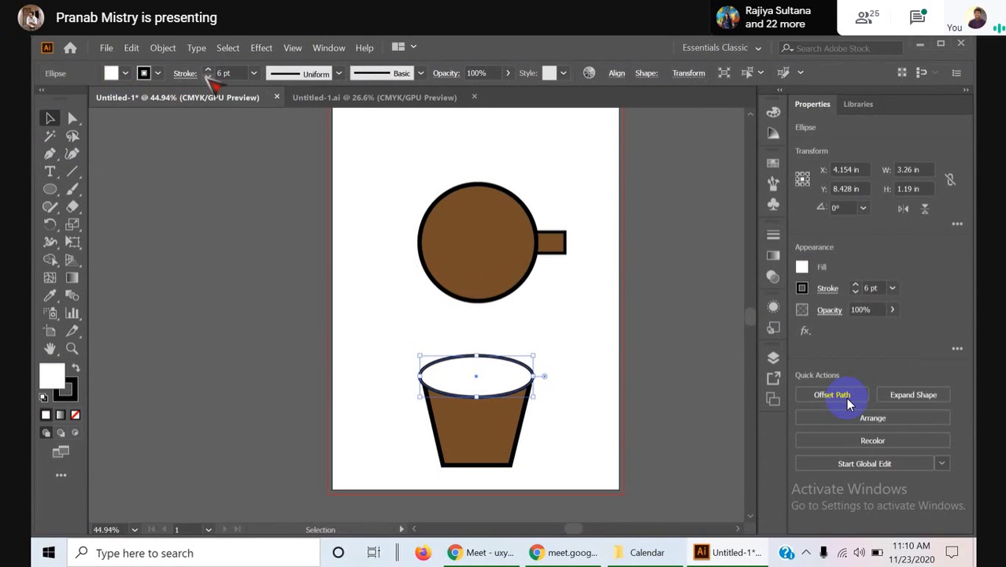
- Set the stroke of the white rim ellipse to 3 pt and deselect it
left_click(209, 76)
left_click(209, 76)
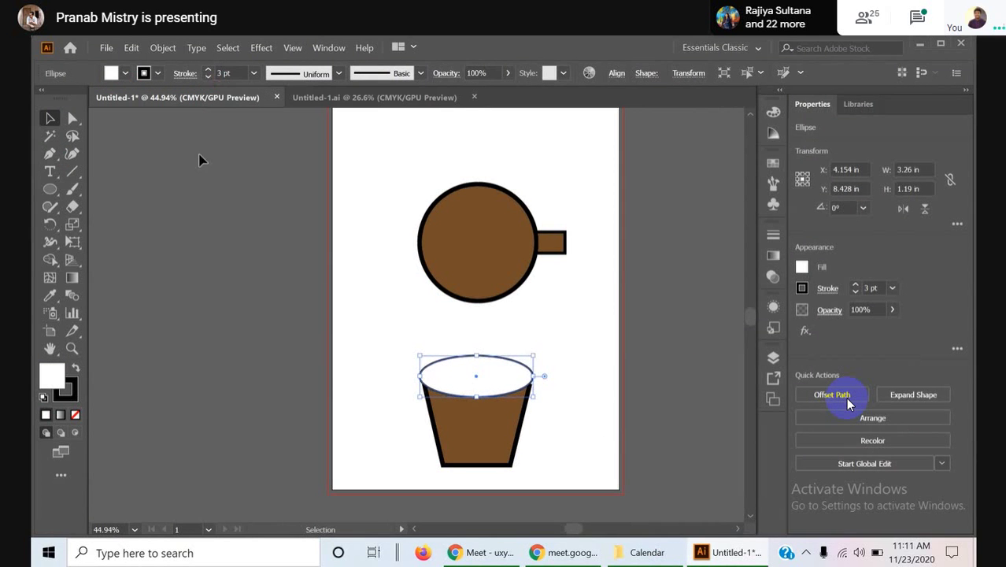
left_click(197, 215)
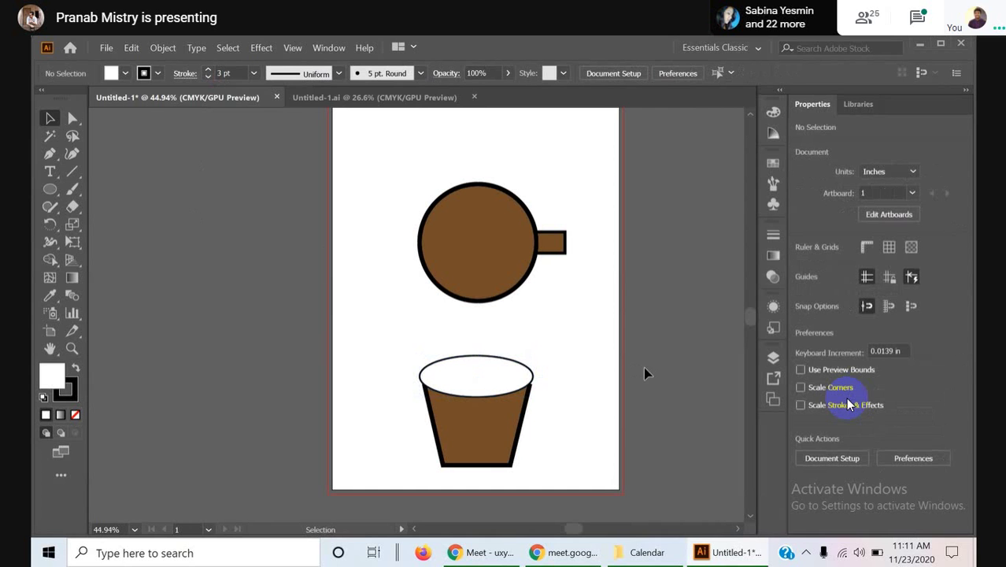
- Nudge the brown cup body slightly left to line it up under the rim ellipse
left_click(470, 429)
key("Left")
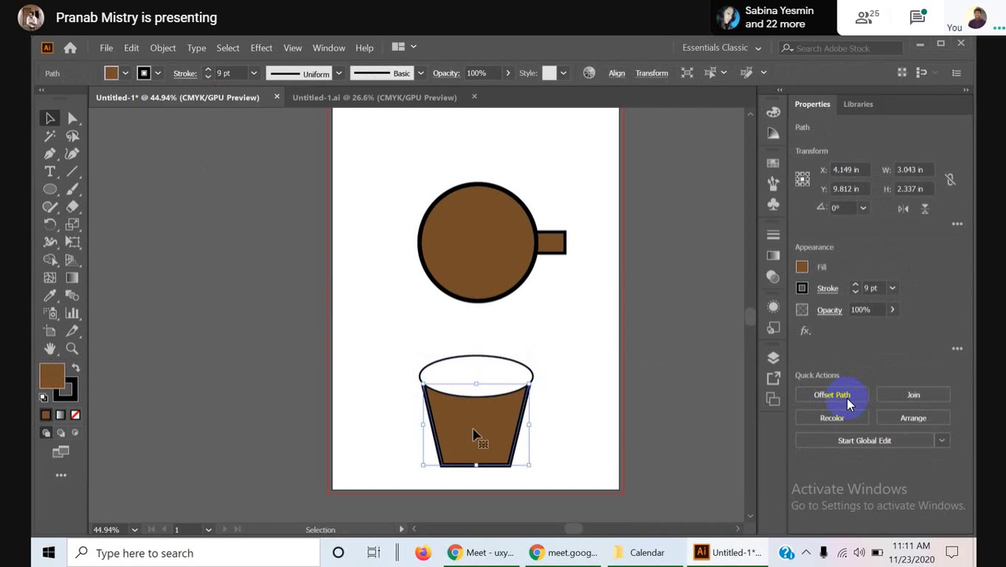
key("Left")
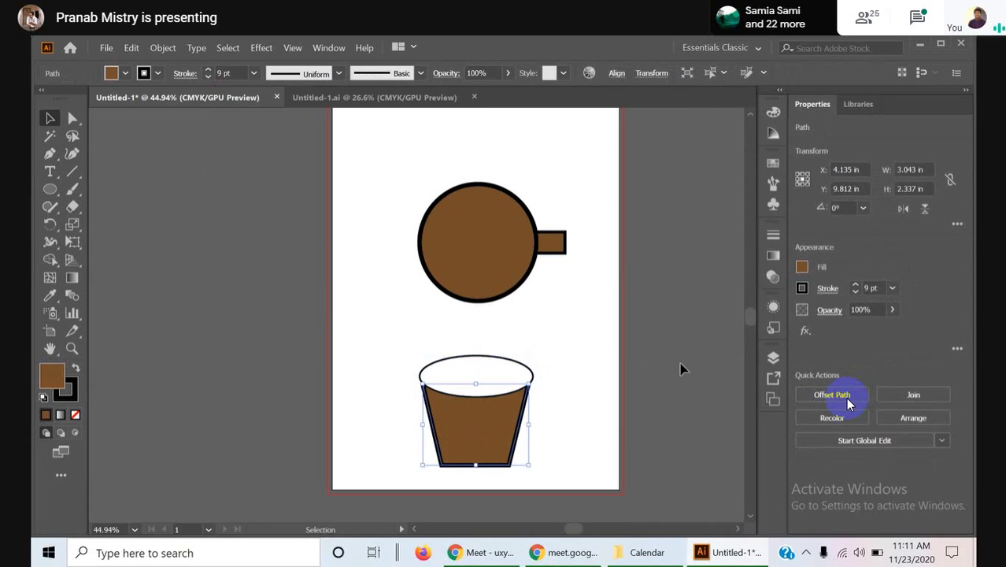
key("ctrl+shift+a")
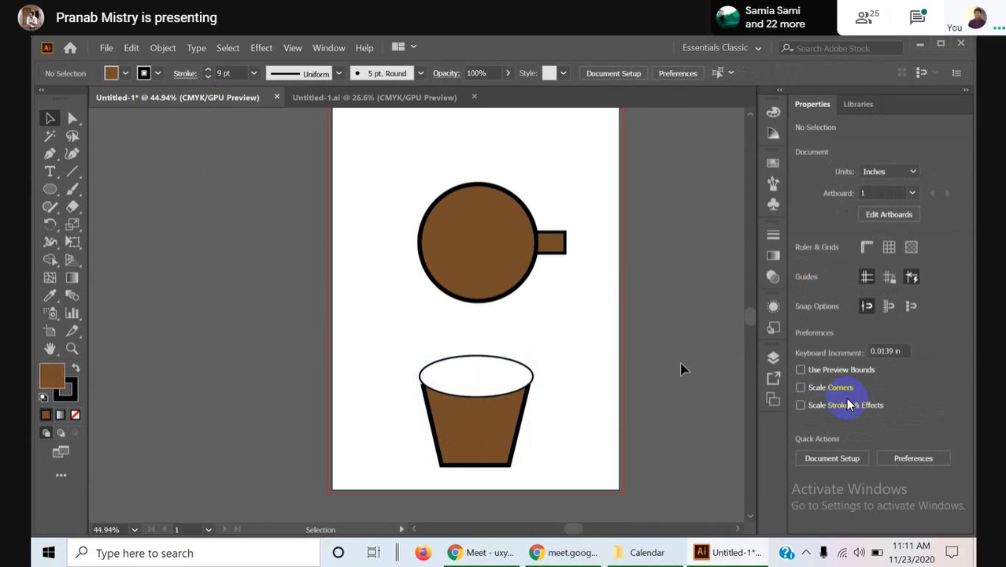
- Draw a curved handle about 1.02 in wide and 1 in high on the cup's right side with the Pen tool, filled white
left_click(50, 153)
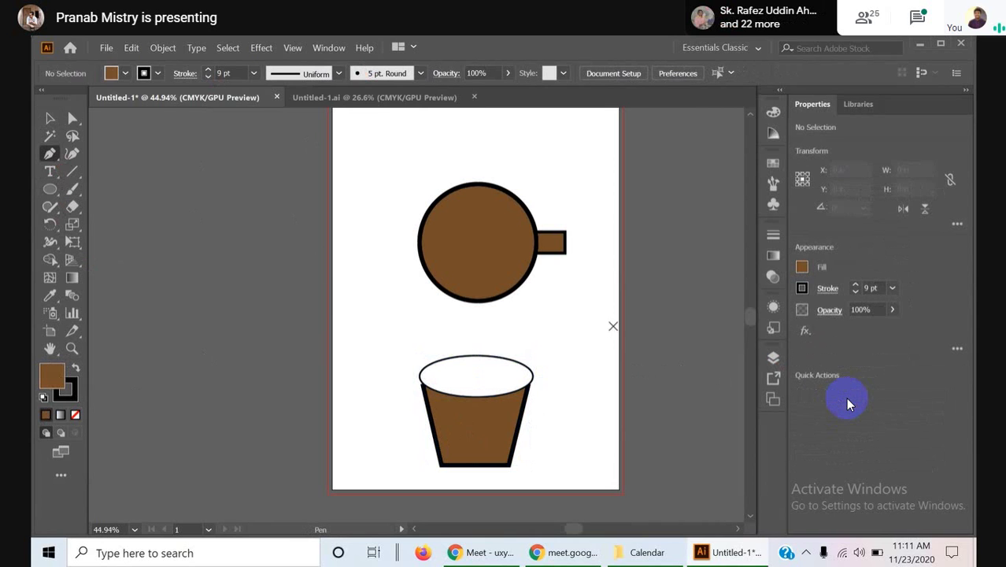
left_click(522, 404)
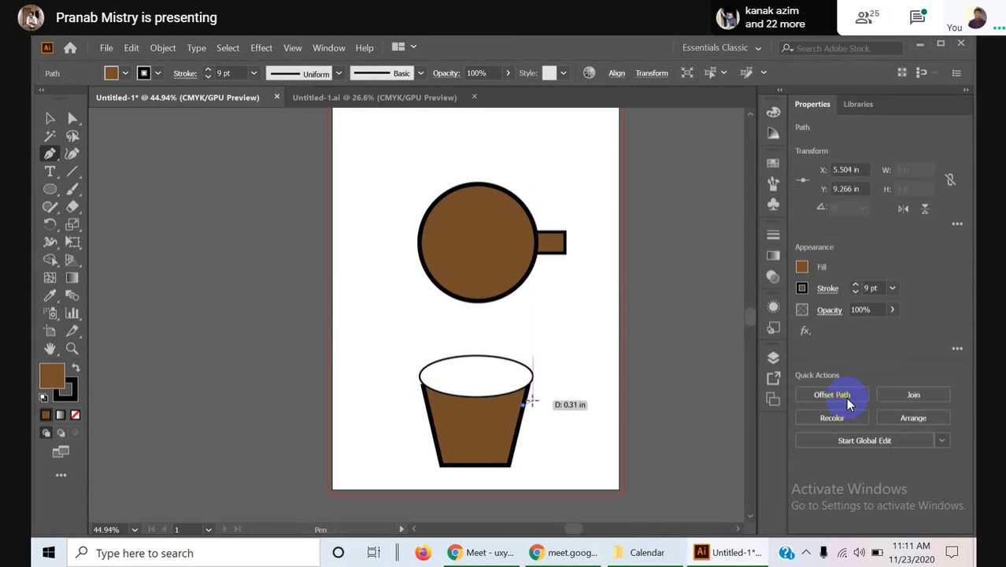
left_click(370, 97)
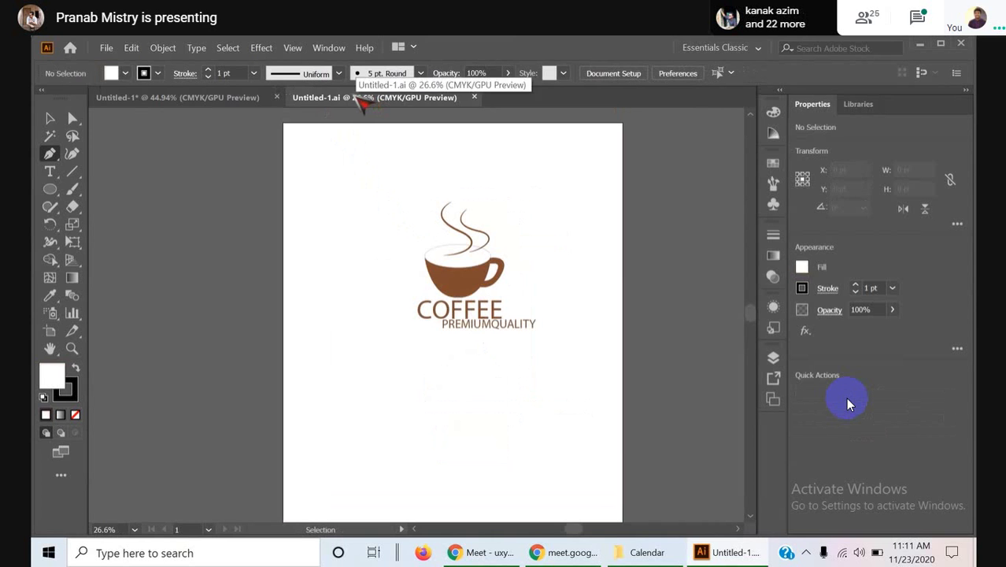
left_click(206, 101)
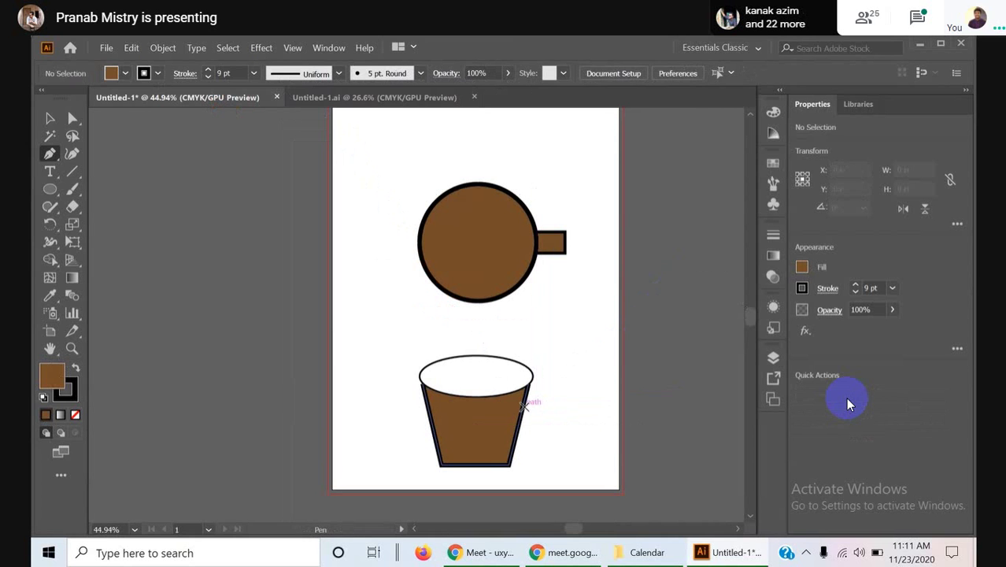
left_click_drag(532, 404, 543, 404)
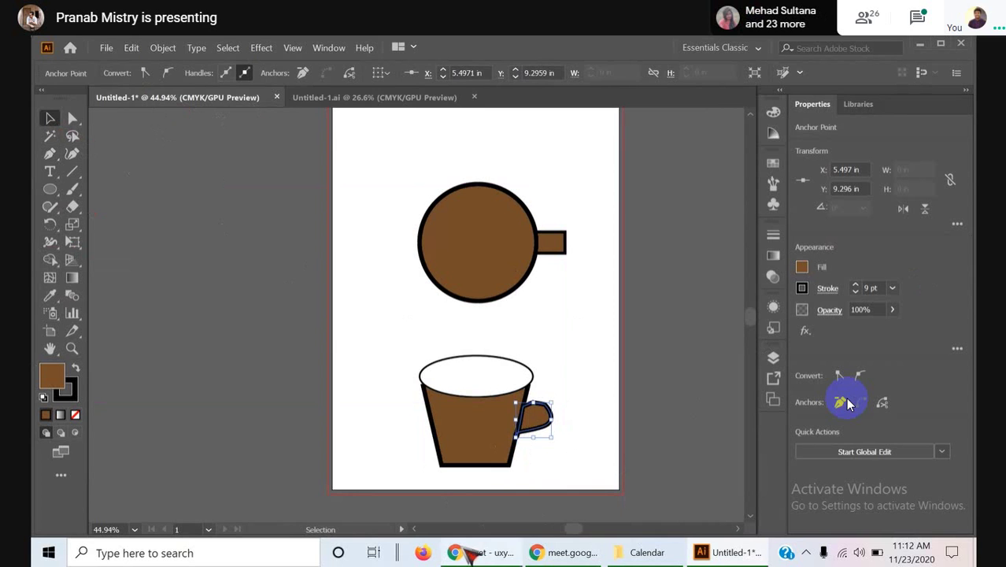
mouse_move(477, 557)
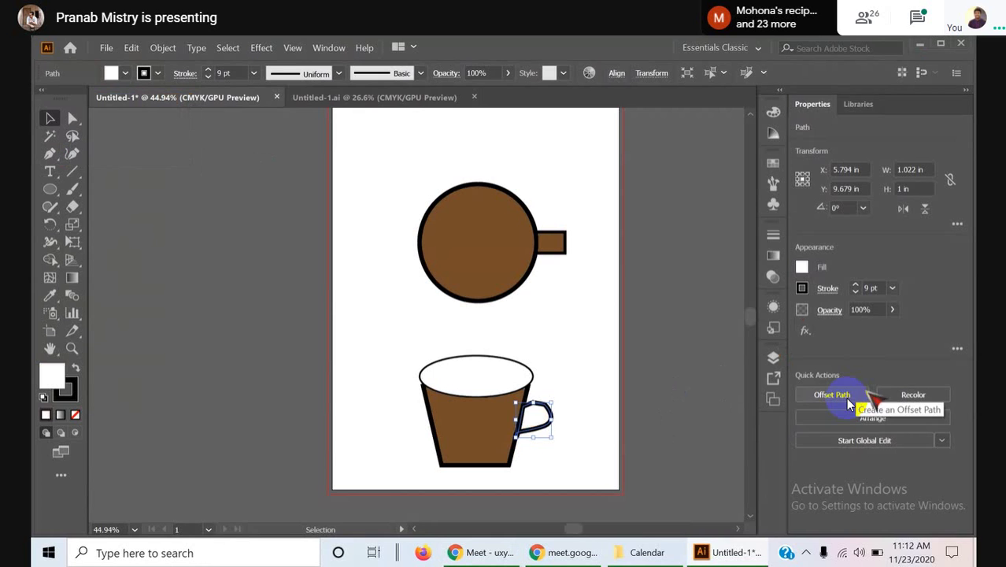
- Scale the brown cup body down to about 2.93 in wide by 2.25 in high and nudge it slightly left
left_click(476, 447)
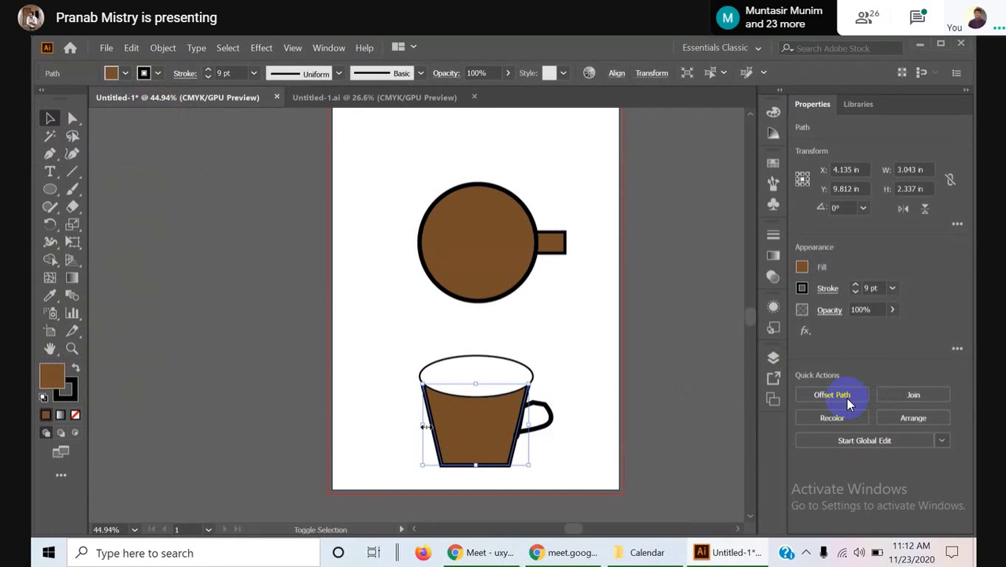
left_click_drag(424, 424, 425, 424)
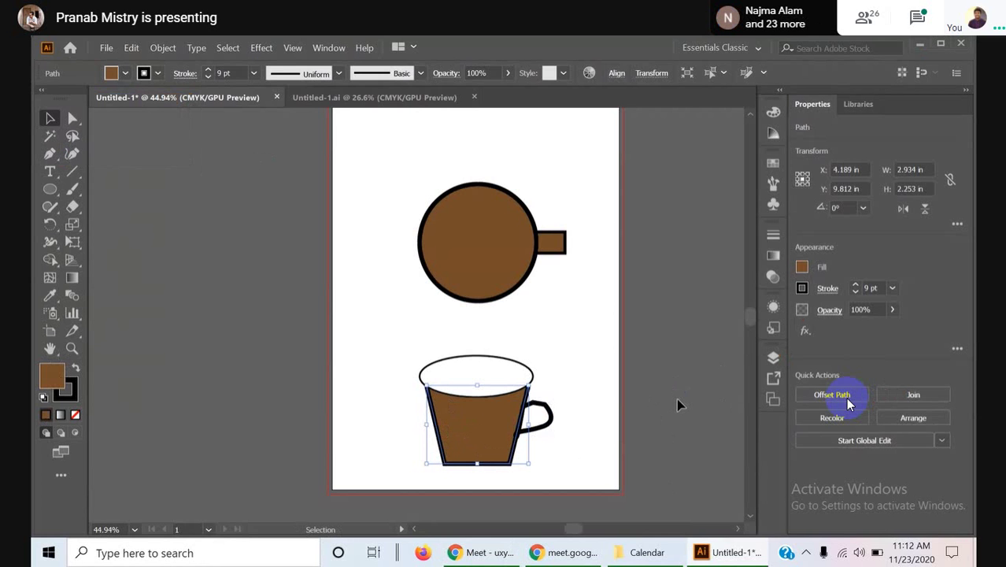
key("Left")
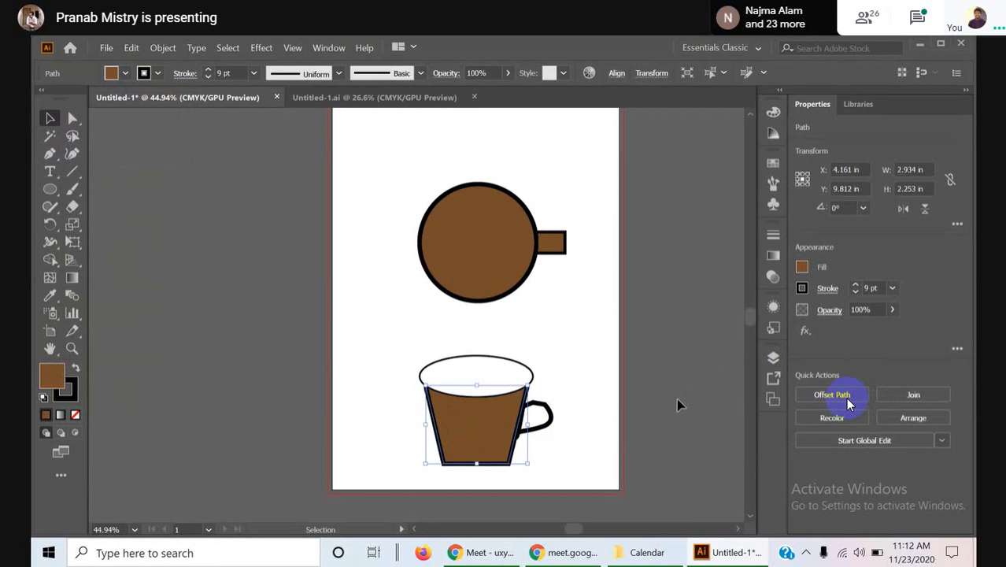
left_click(577, 408)
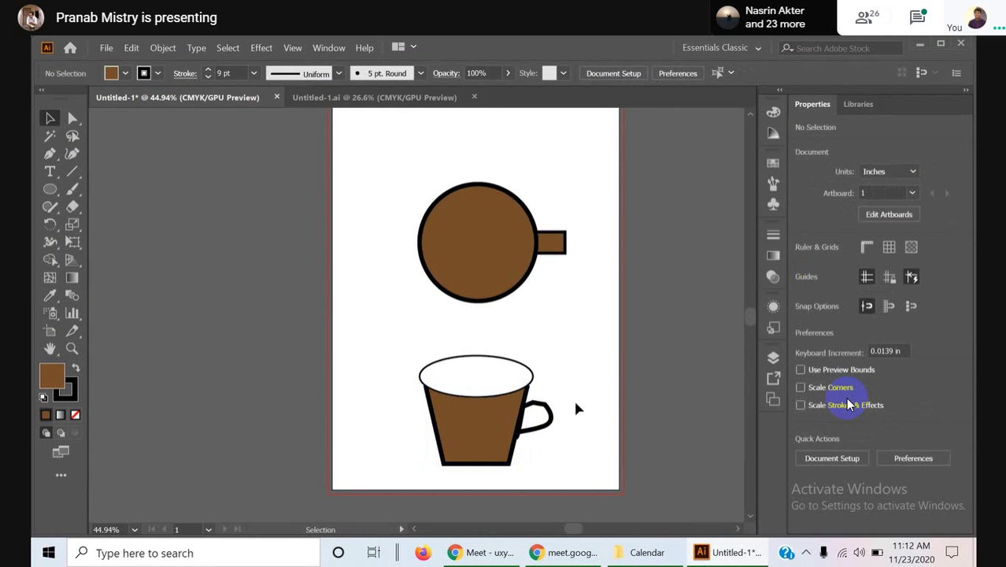
- Nudge the brown cup body up about 0.06 in toward the rim ellipse and deselect it
left_click(483, 442)
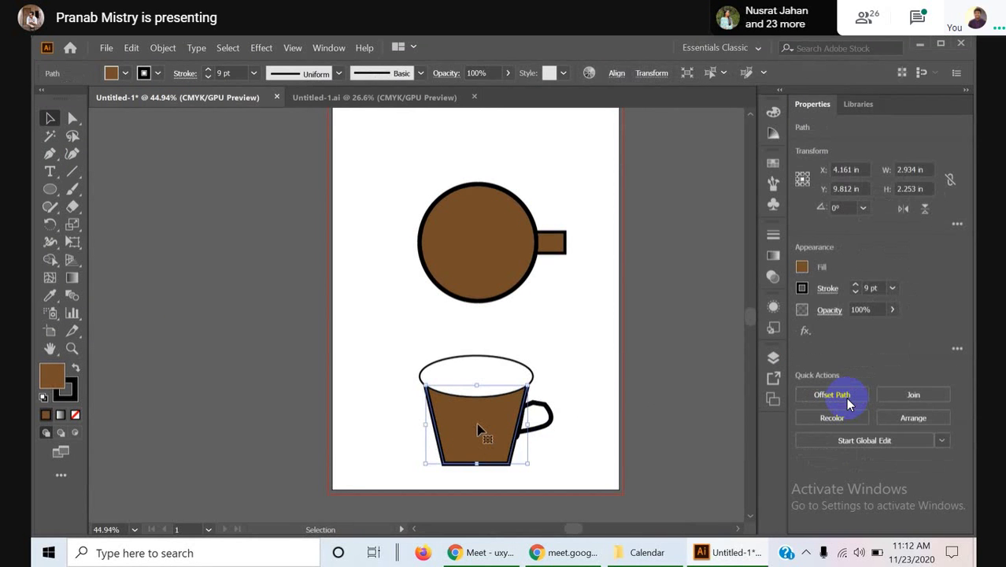
key("Up")
key("Up")
key("Up")
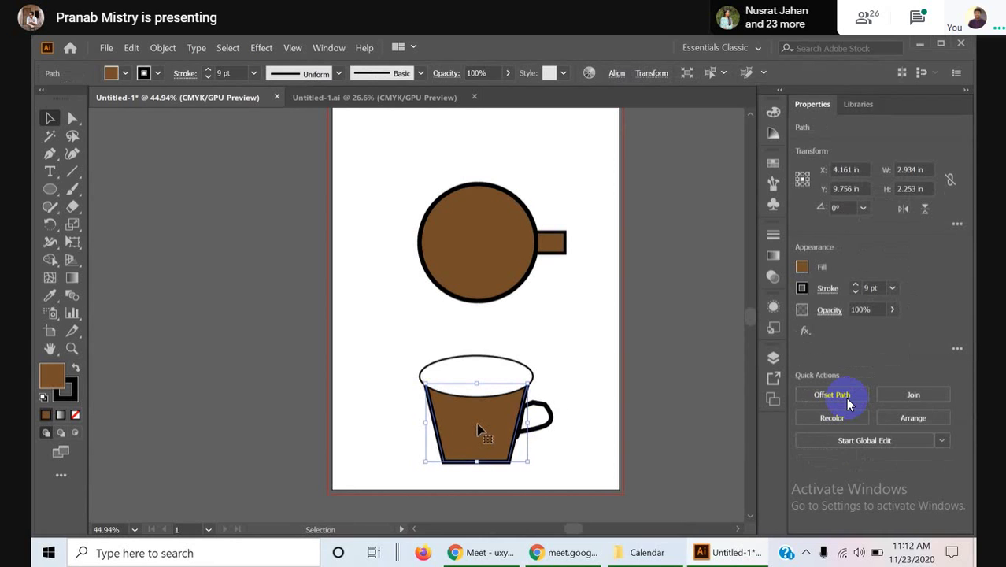
left_click(574, 385)
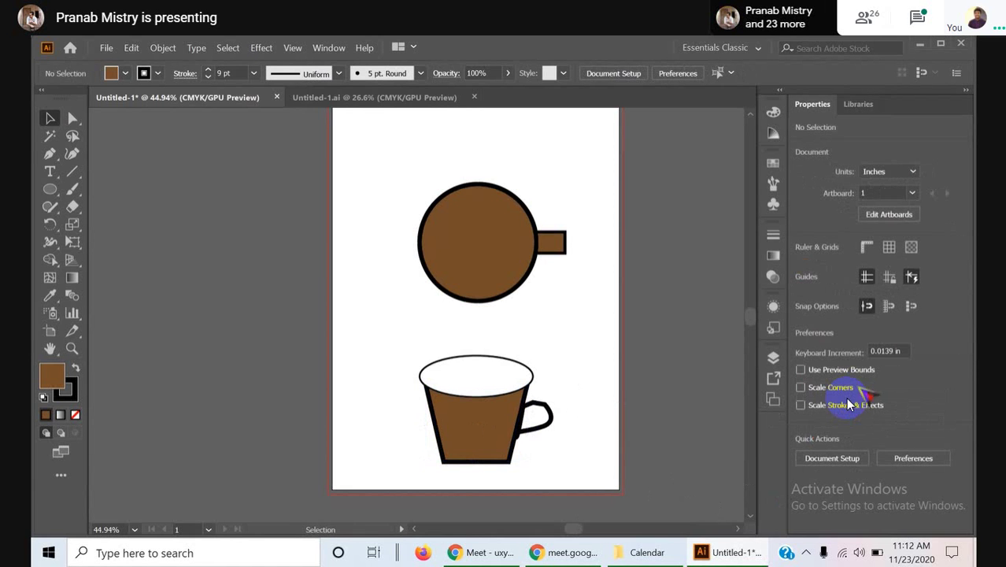
- Compare the cup drawing with the reference coffee logo in Untitled-1.ai, ending back in the cup drawing
left_click(348, 99)
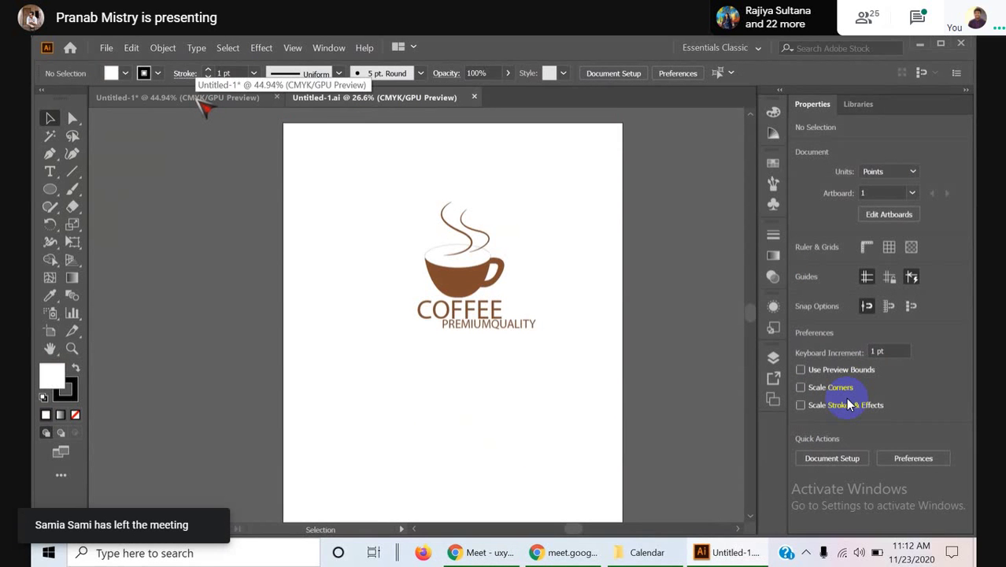
left_click(203, 100)
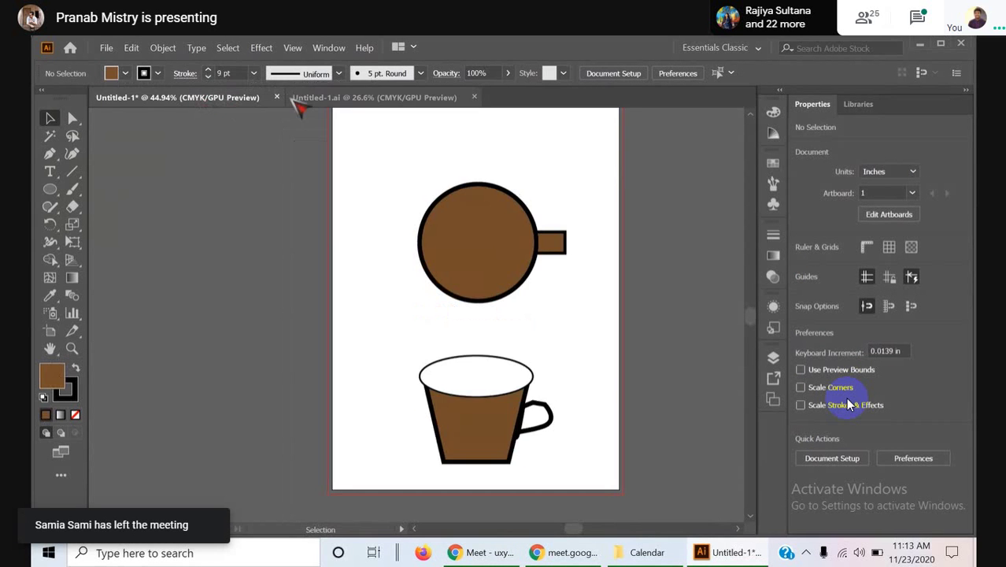
left_click(331, 99)
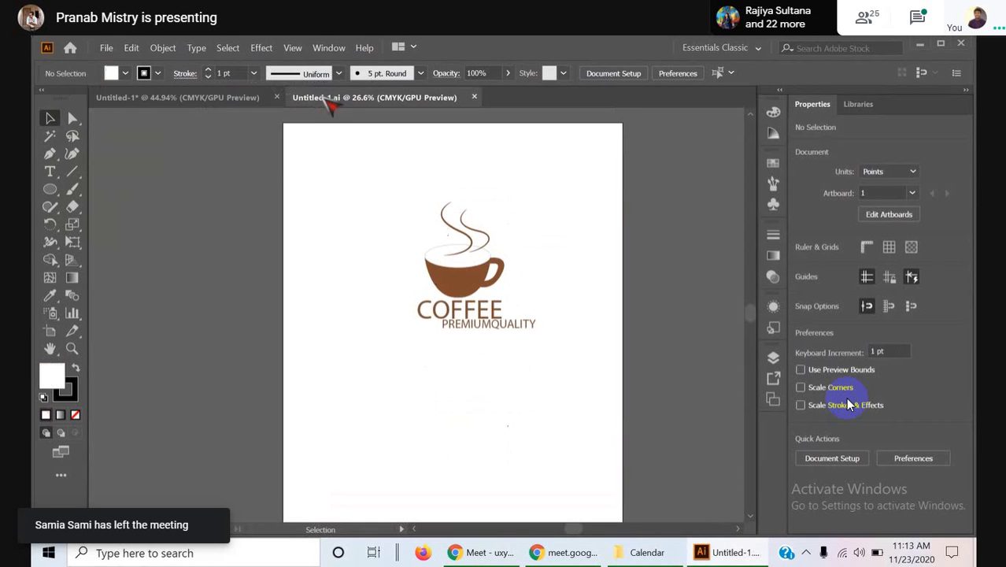
left_click(180, 99)
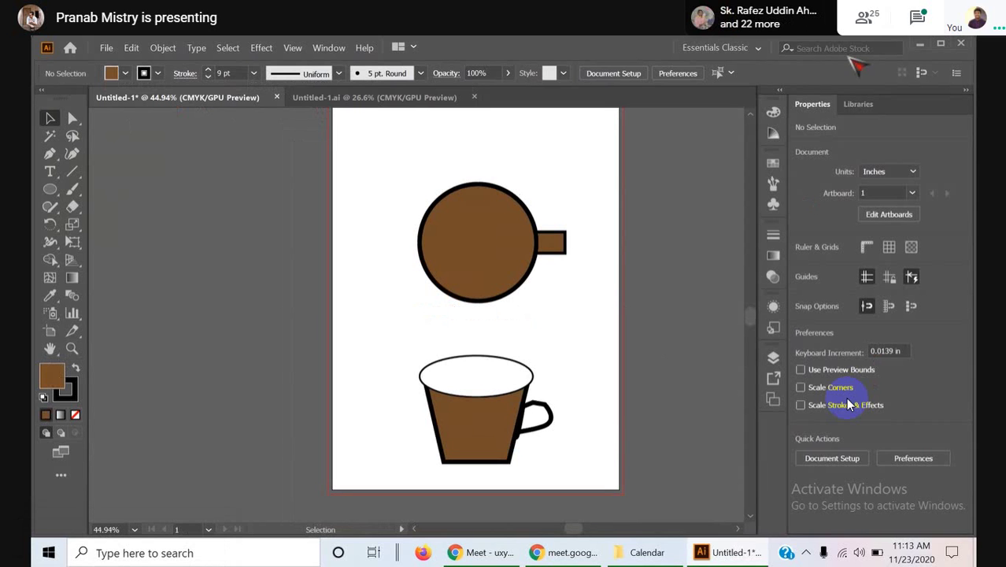
- Draw a small brown ellipse about 0.91 in wide by 0.74 in high and centre it inside the cup's white rim
left_click(51, 193)
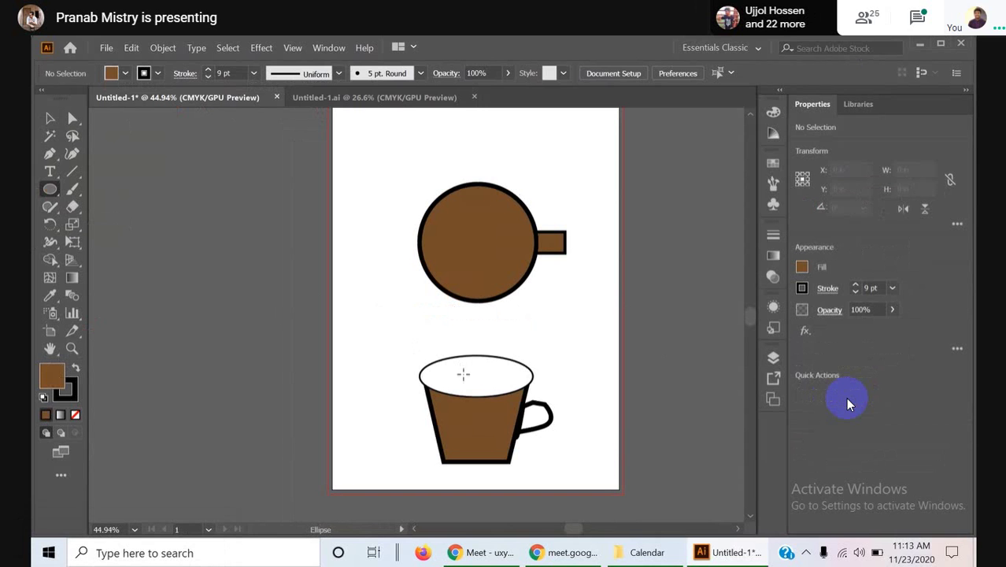
left_click_drag(463, 375, 498, 391)
key("ctrl+z")
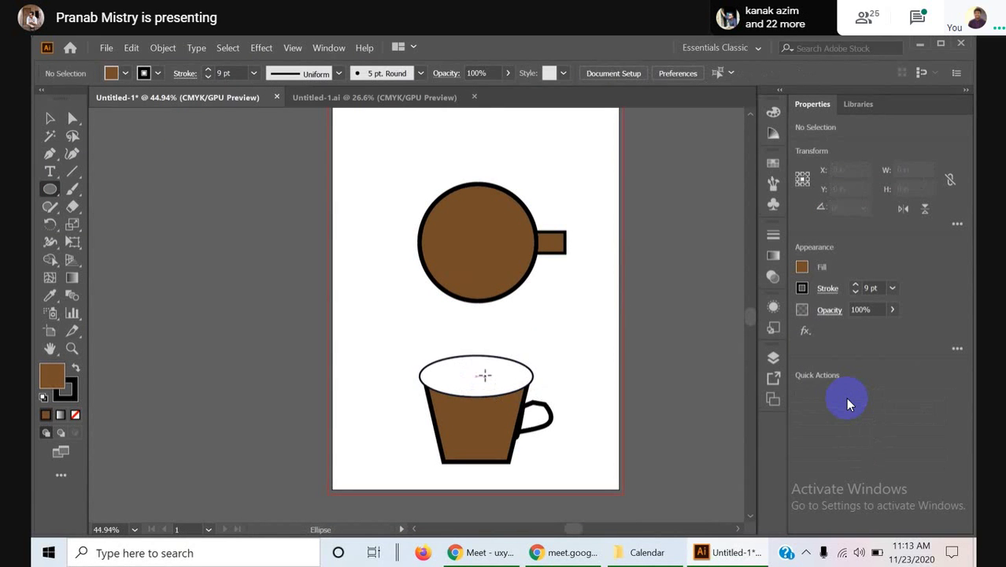
scroll(466, 369, "up", 3)
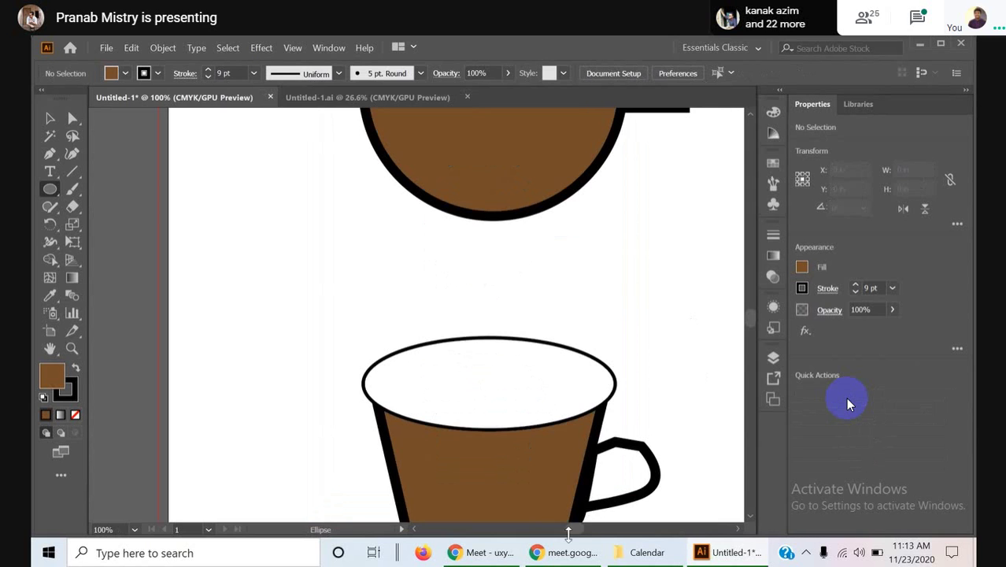
scroll(356, 401, "right", 3)
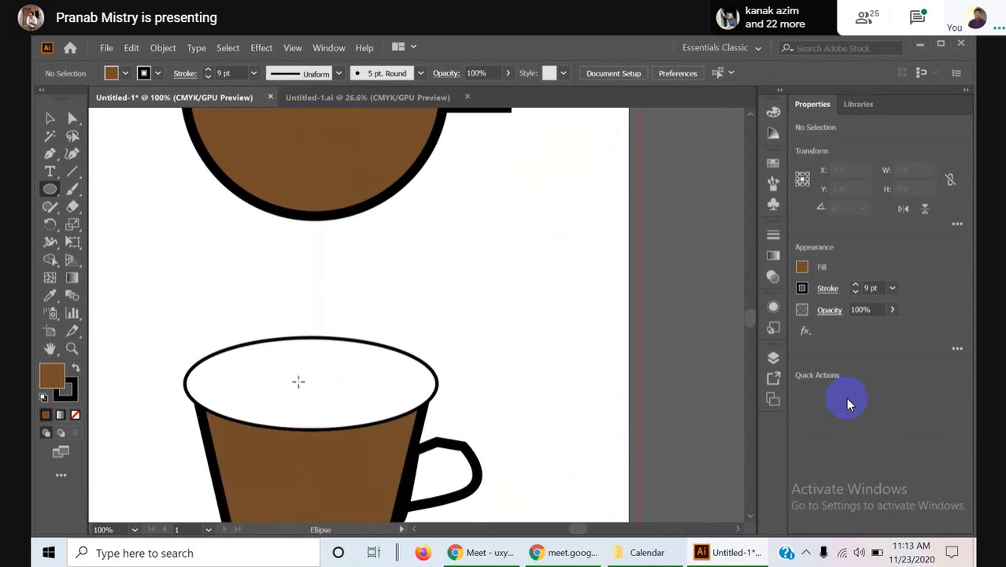
left_click_drag(284, 363, 355, 420)
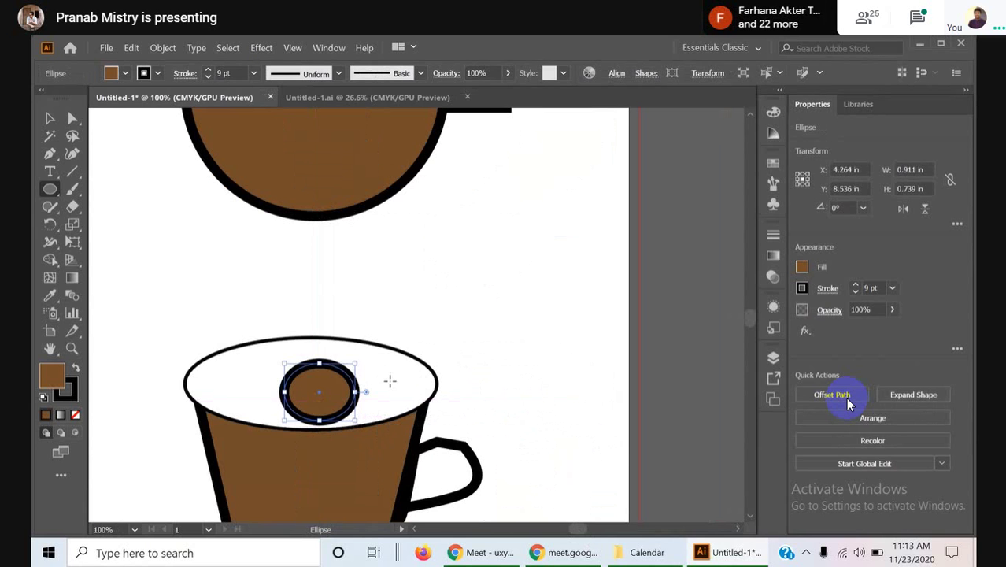
left_click(50, 119)
left_click_drag(321, 385, 310, 367)
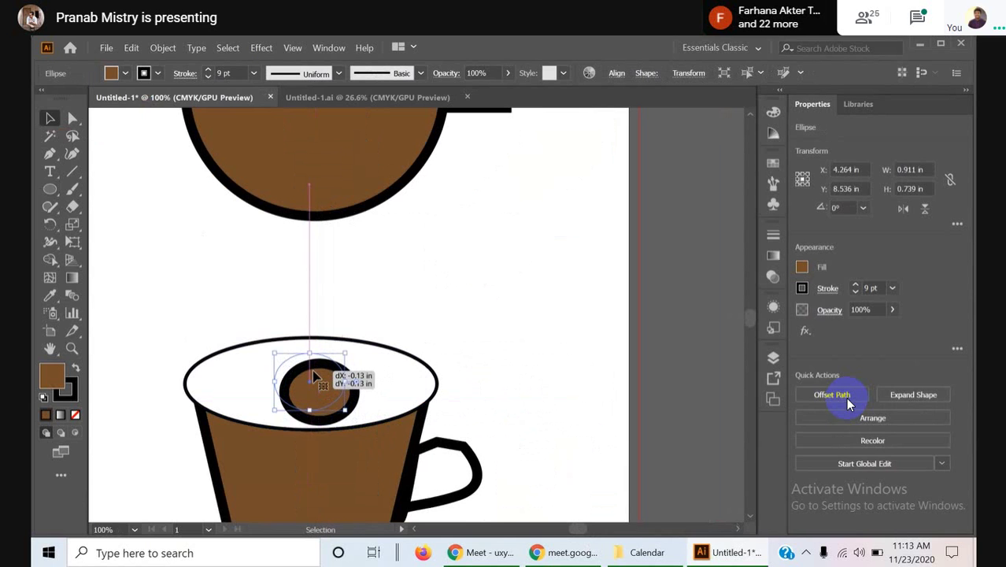
- Remove the stroke from the small brown ellipse
left_click(122, 73)
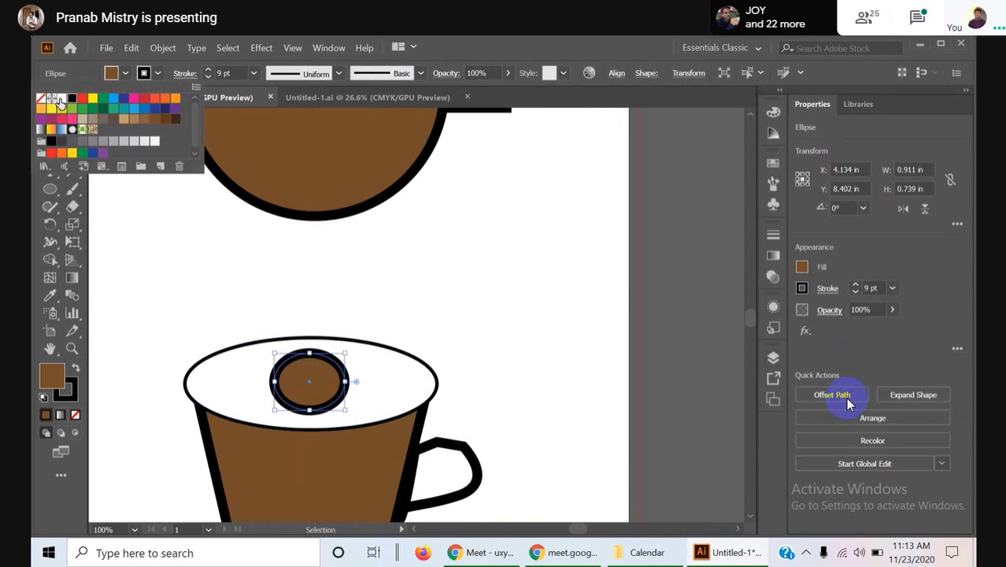
left_click(60, 102)
left_click(41, 99)
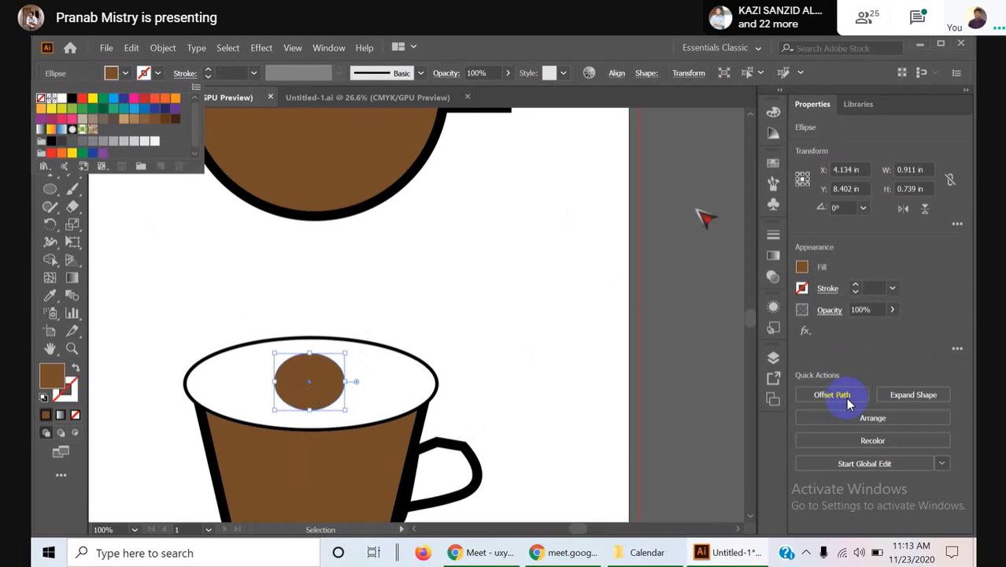
key("Escape")
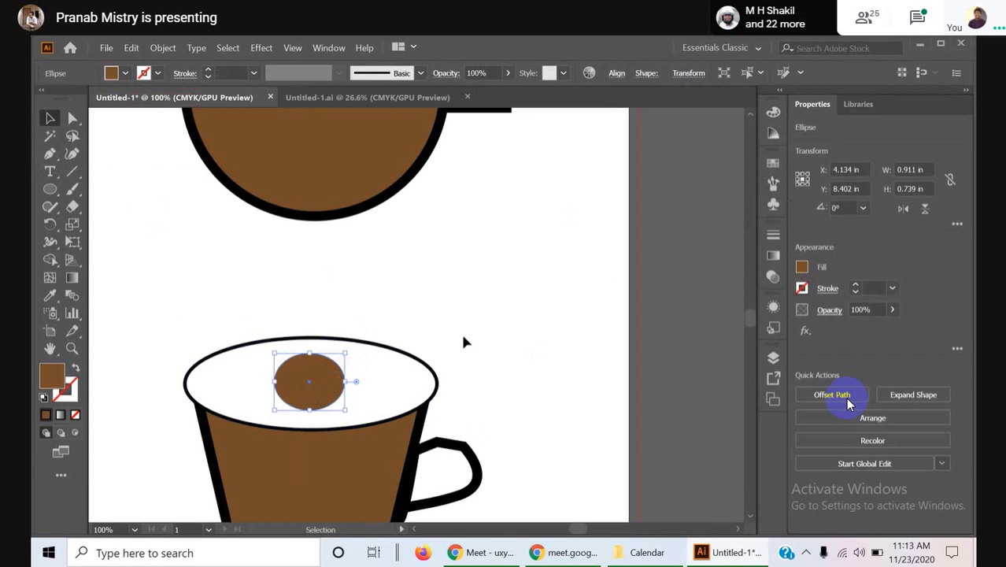
right_click(333, 382)
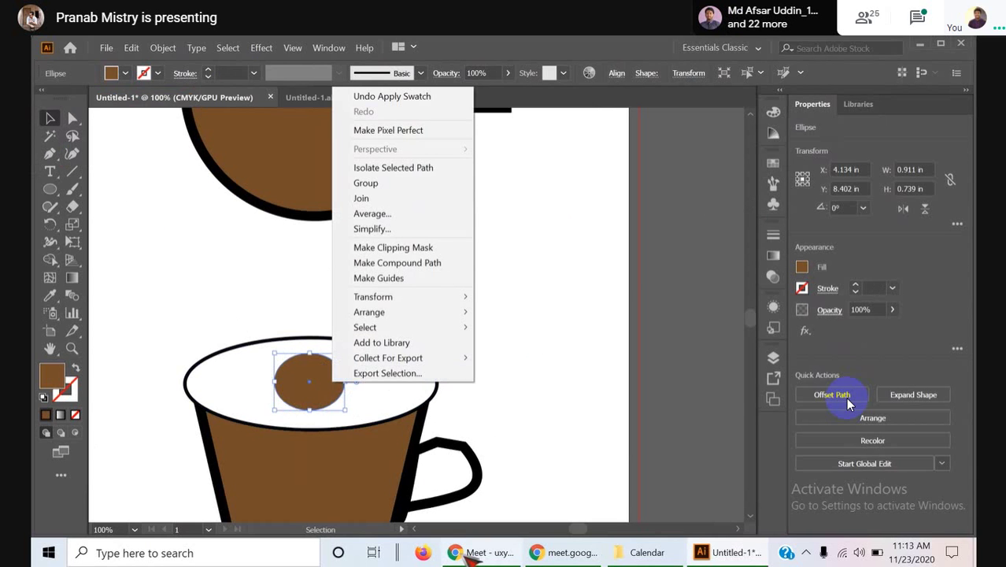
left_click(504, 552)
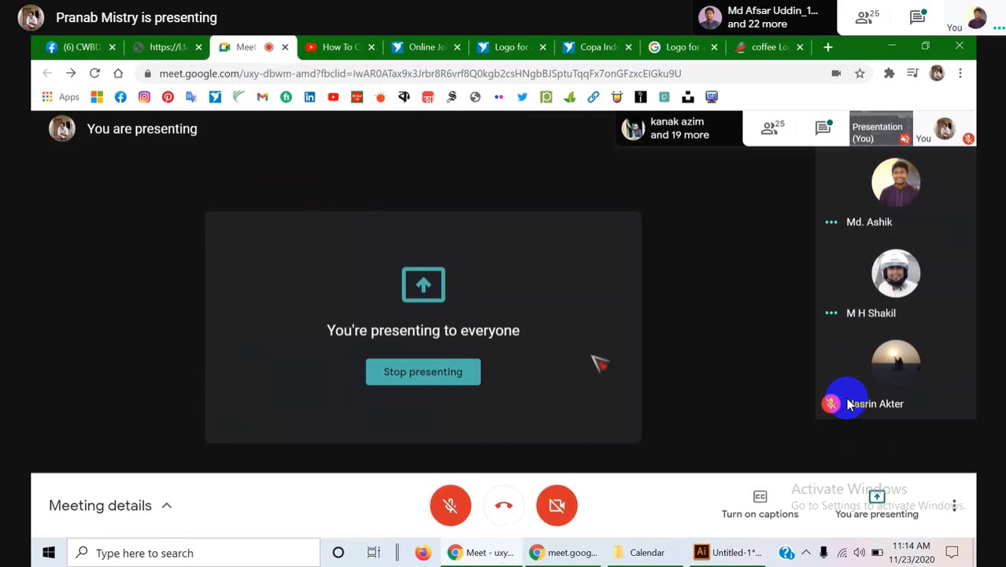
left_click(737, 554)
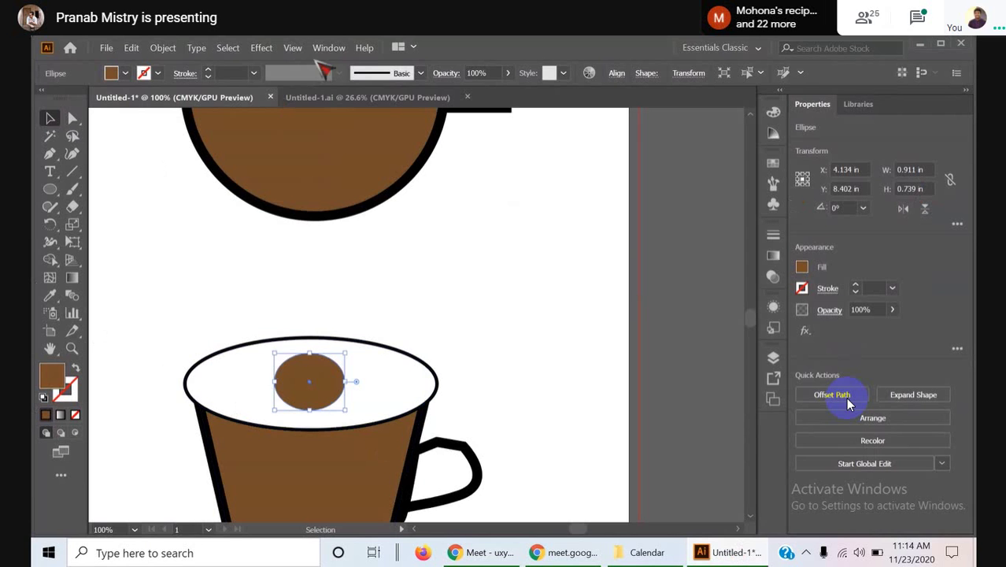
left_click(272, 49)
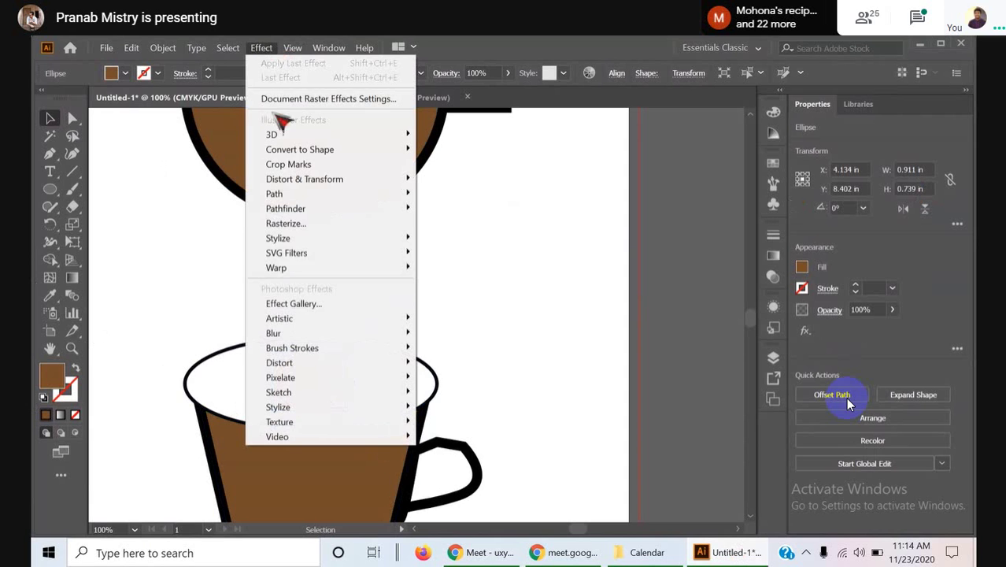
mouse_move(293, 268)
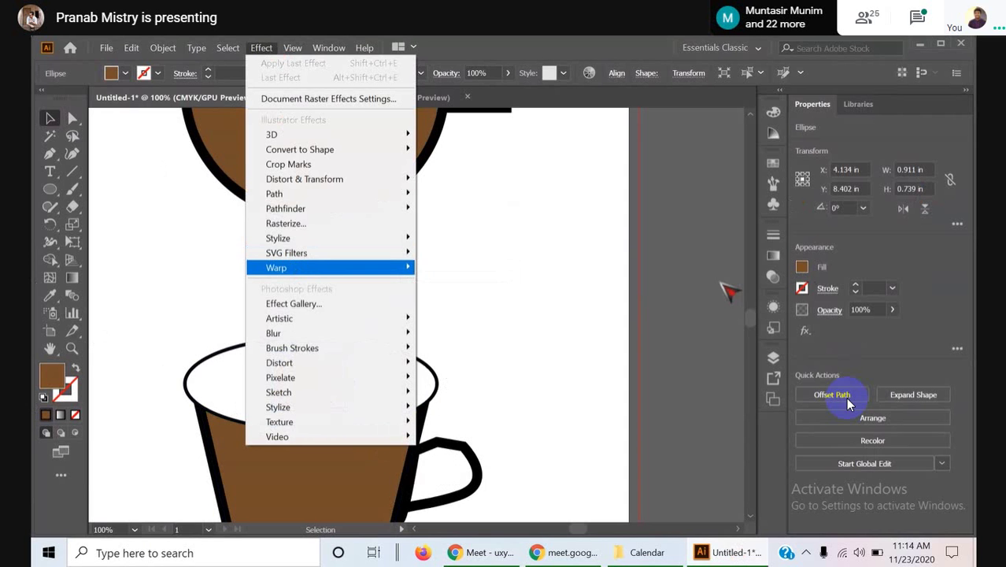
left_click(693, 288)
left_click(330, 381)
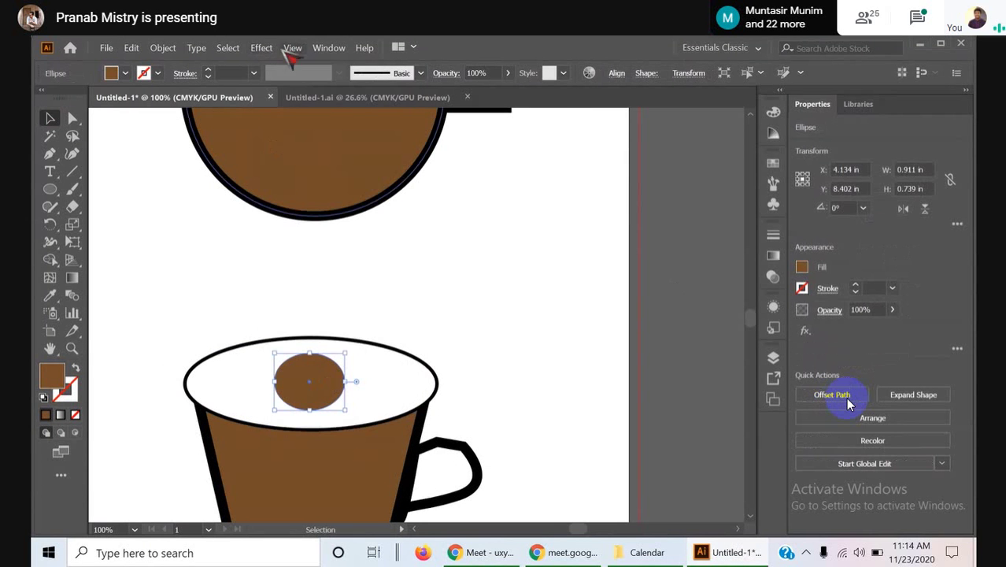
left_click(268, 48)
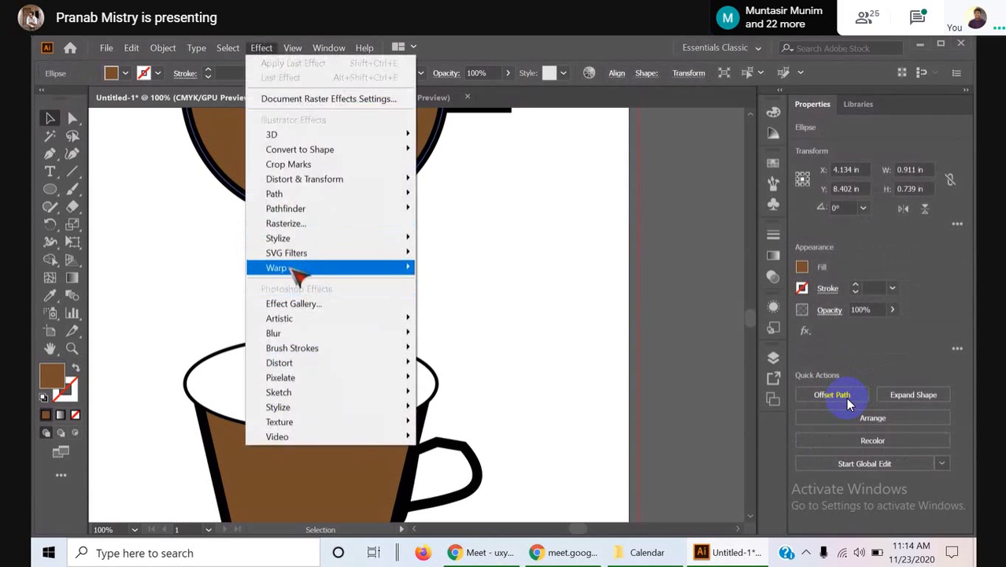
- Switch to the Google Meet call, toggle the microphone, and return to the cup drawing in Illustrator
mouse_move(295, 269)
left_click(481, 551)
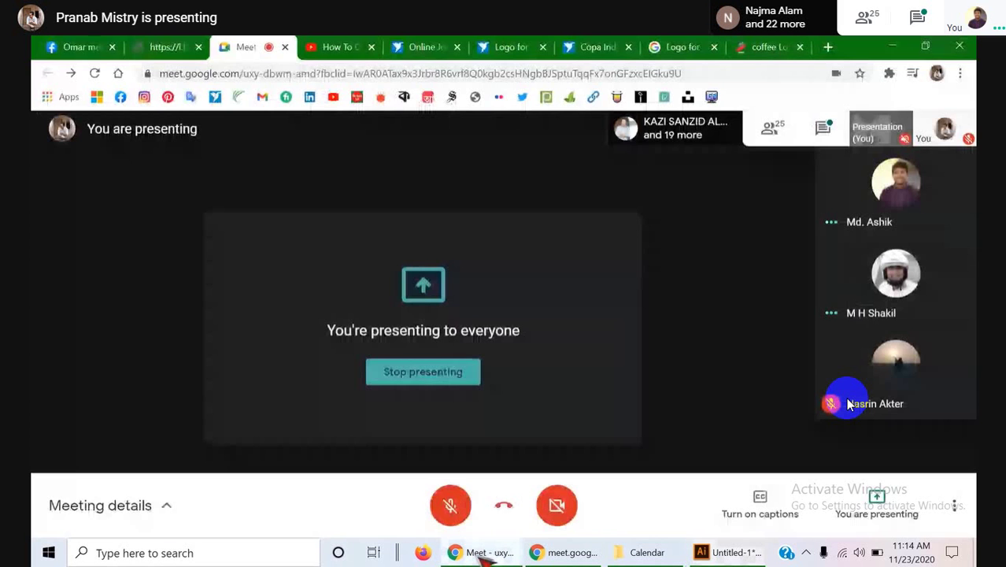
left_click(450, 508)
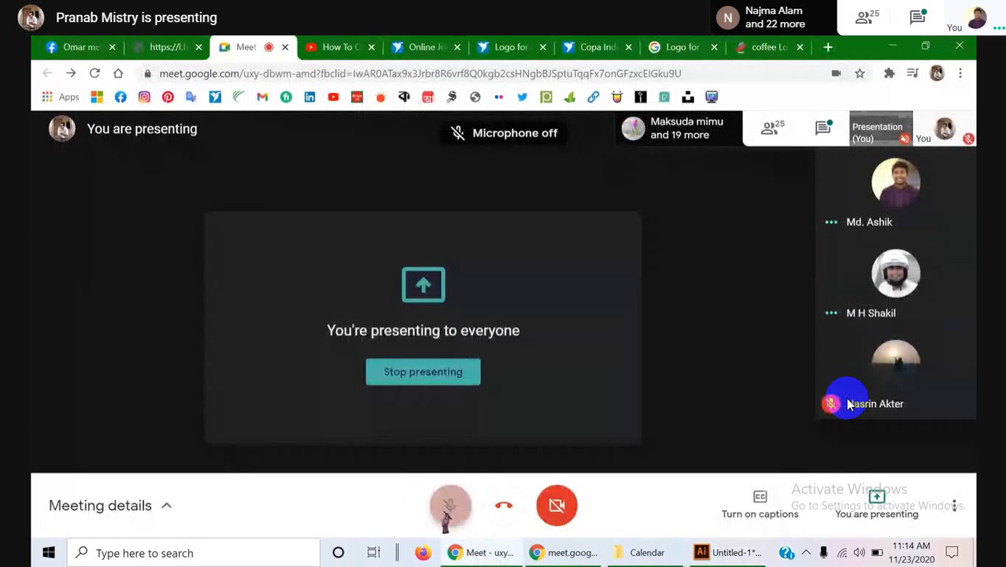
left_click(716, 552)
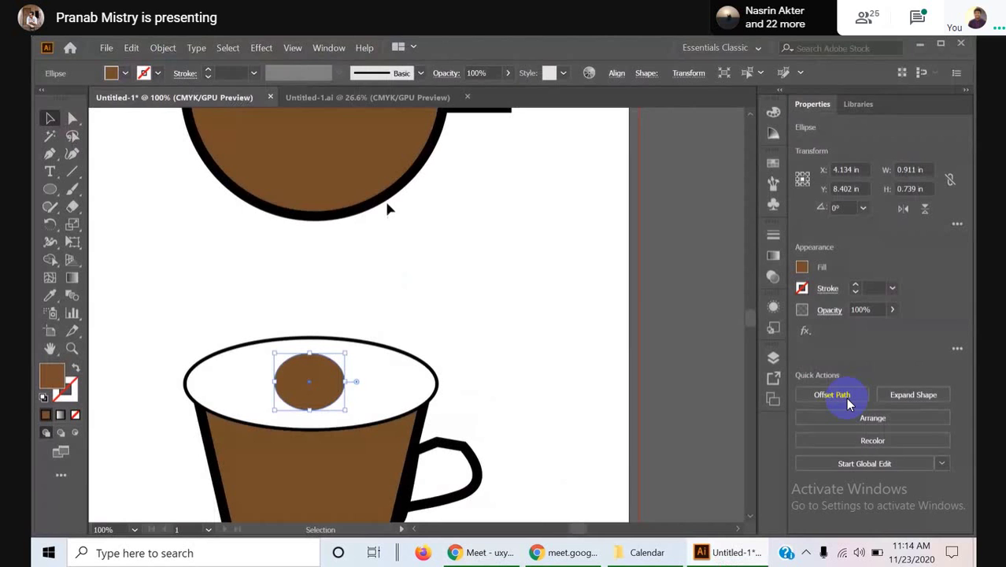
left_click(263, 48)
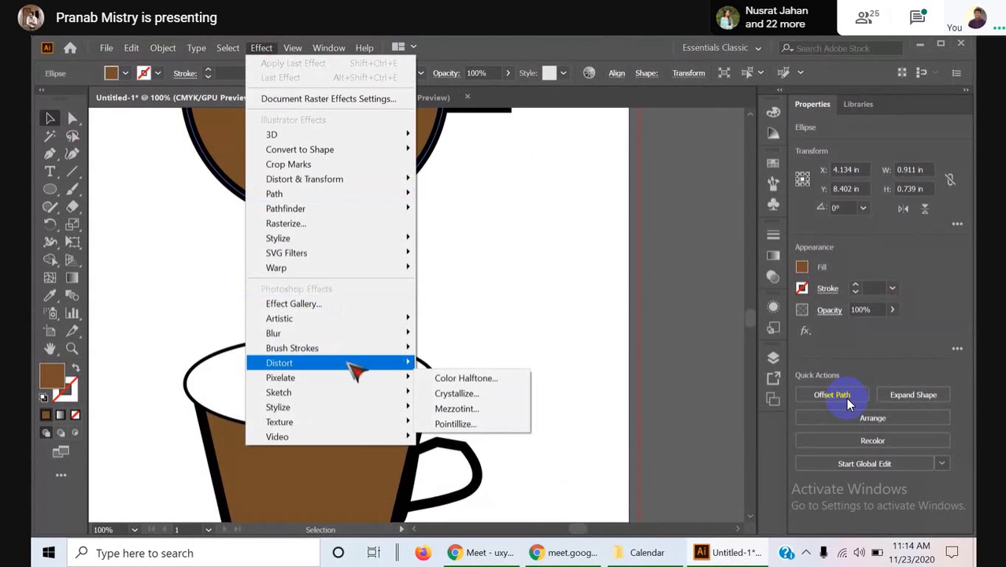
mouse_move(277, 268)
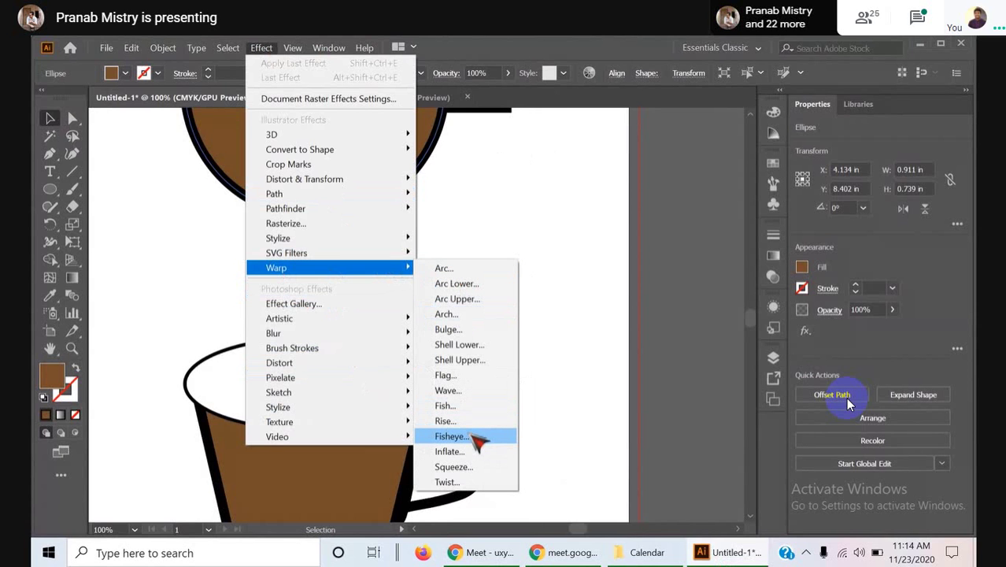
left_click(475, 322)
left_click(592, 372)
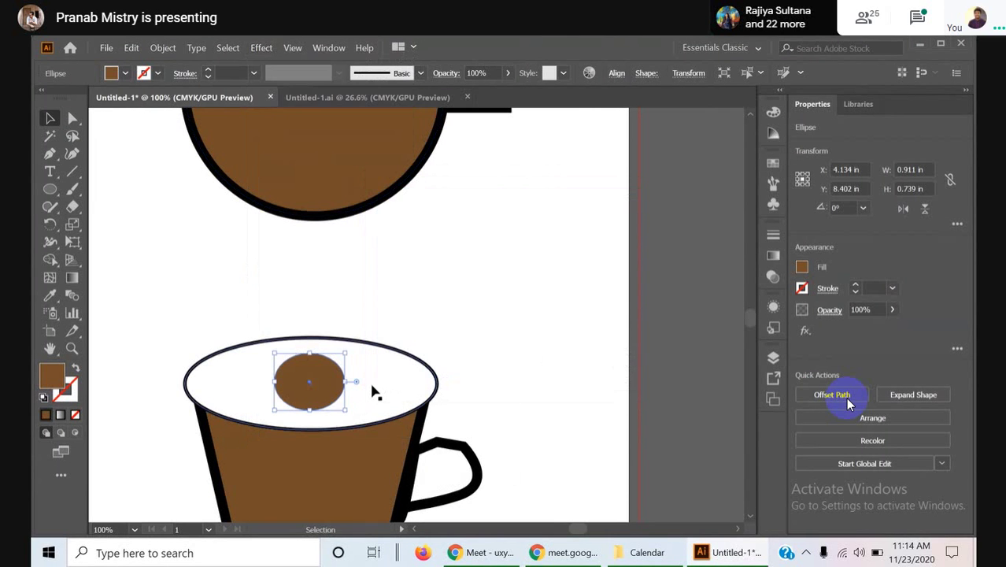
- Undo the small ellipse's stroke removal and its drawing inside the cup's white rim
key("a")
key("ctrl+z")
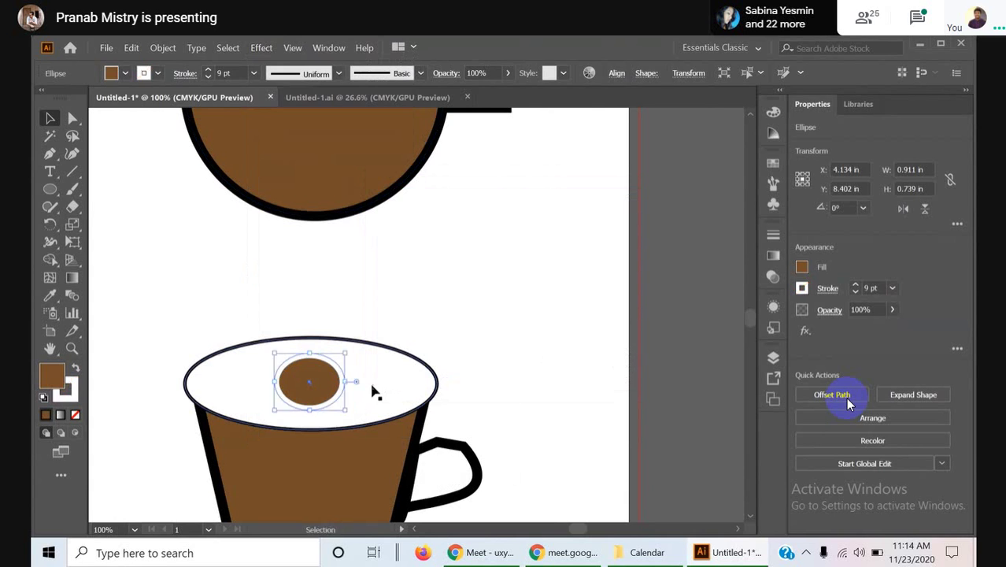
key("ctrl+z")
key("ctrl+z")
key("v")
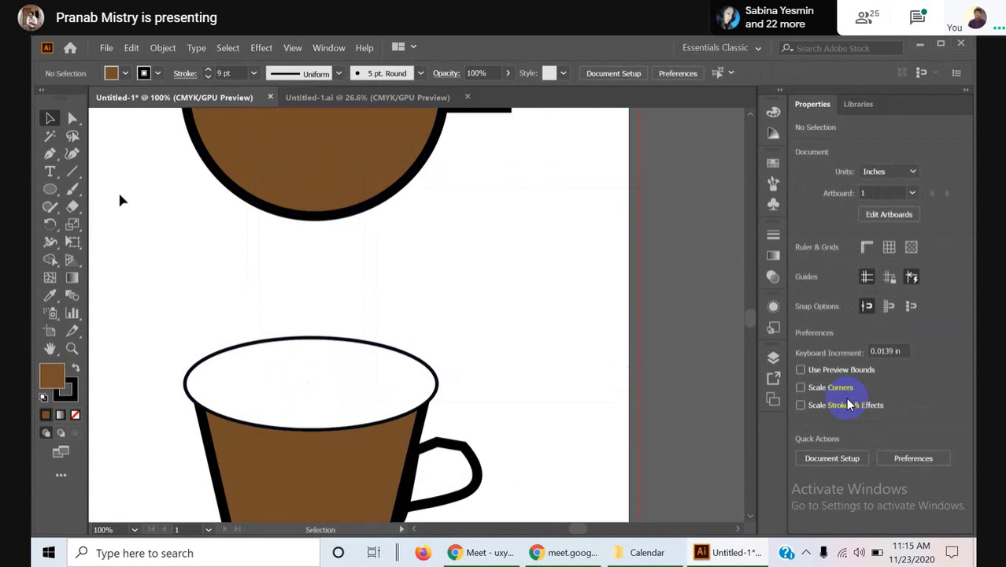
- Draw a brown heart about 1.02 in wide by 0.75 in high inside the cup's white rim with the Pen tool, without a stroke
key("p")
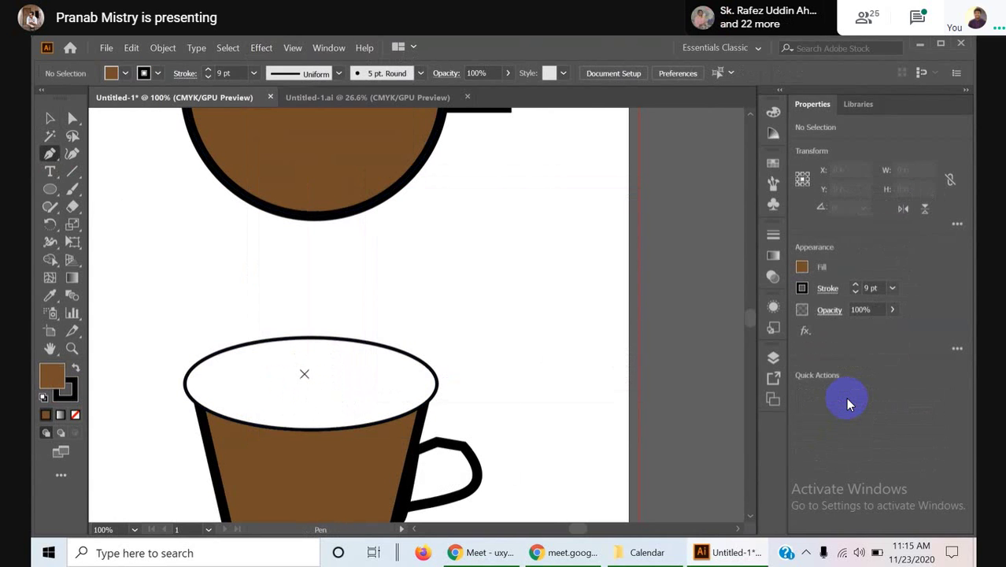
left_click(306, 358)
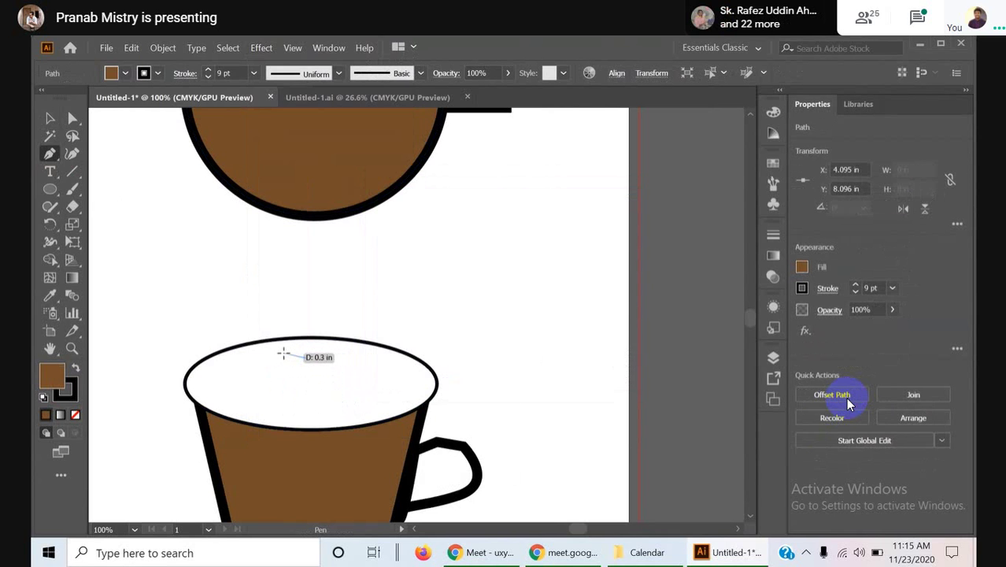
left_click(288, 347)
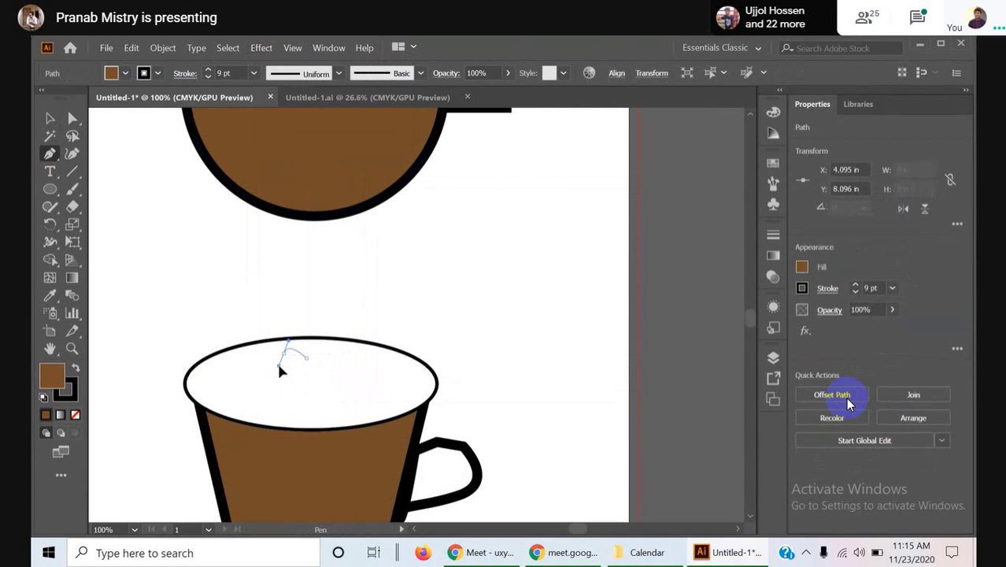
left_click_drag(277, 357, 315, 397)
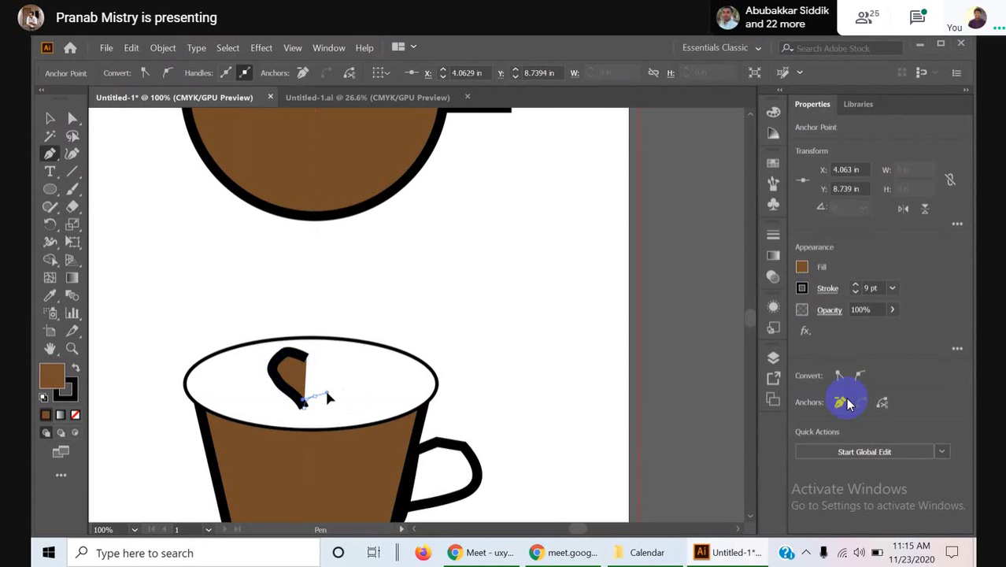
left_click_drag(323, 398, 332, 356)
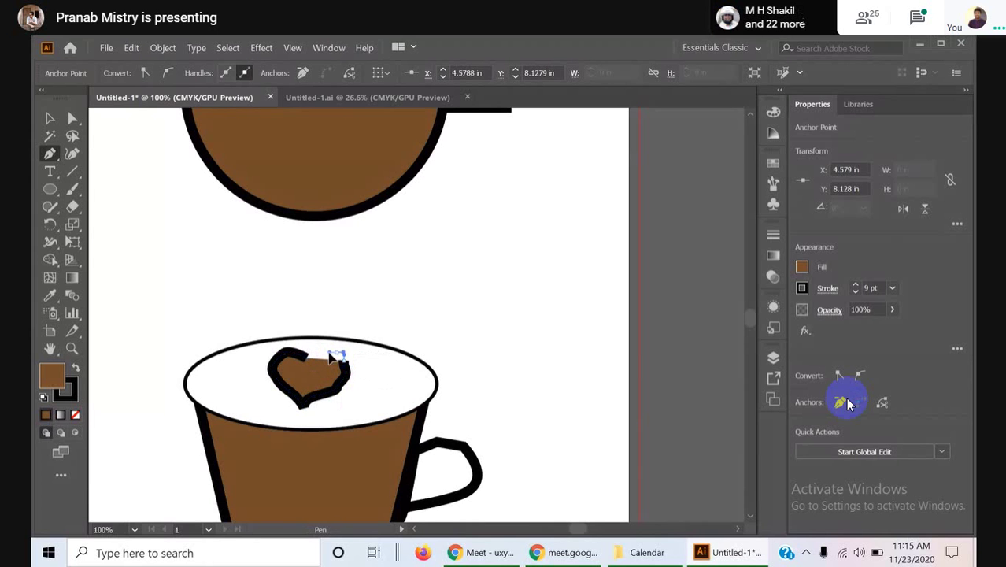
left_click(323, 357, "ctrl")
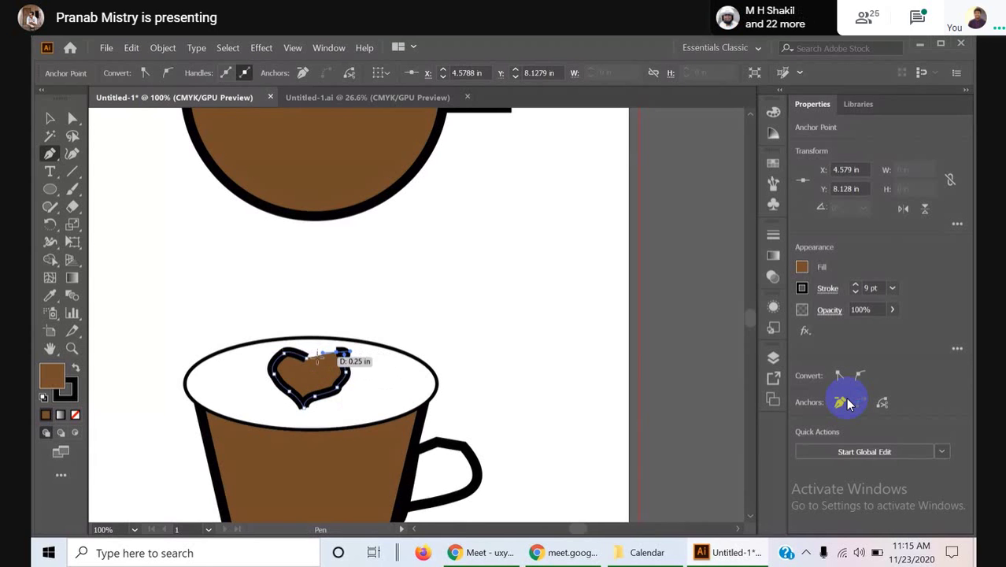
left_click_drag(334, 353, 343, 363)
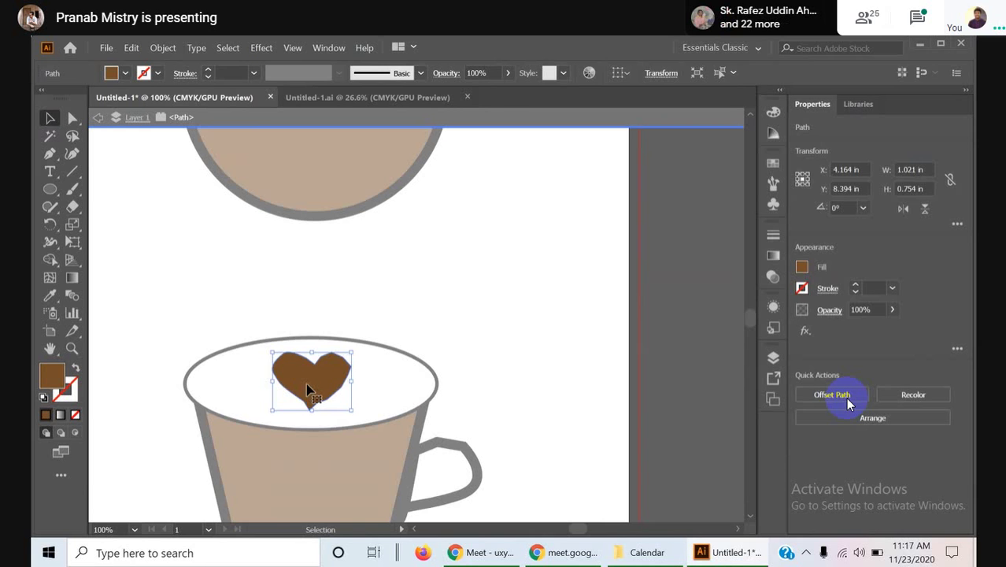
- Delete the hand-drawn brown heart from the cup's white rim
key("Delete")
scroll(429, 349, "down", 3)
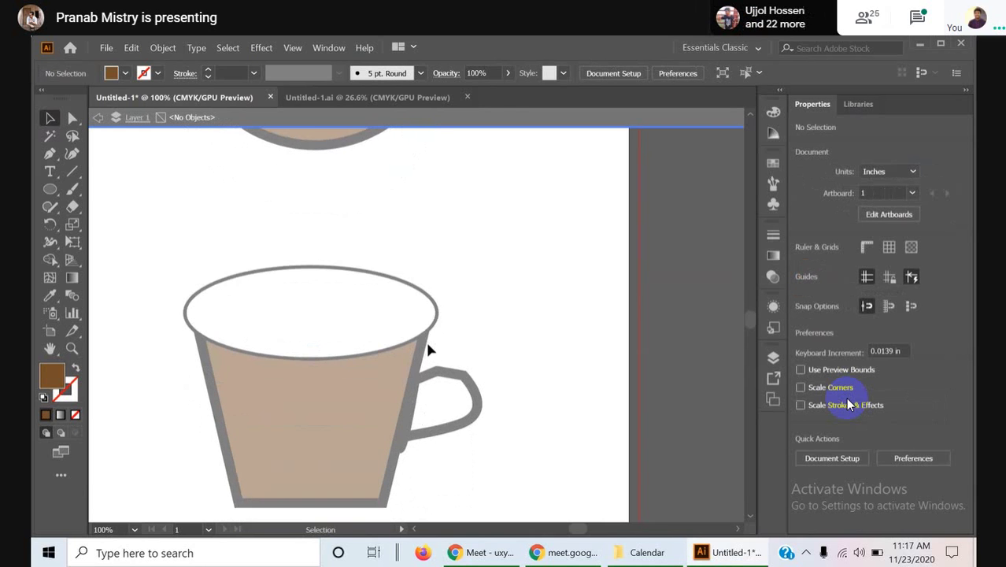
scroll(429, 349, "up", 3)
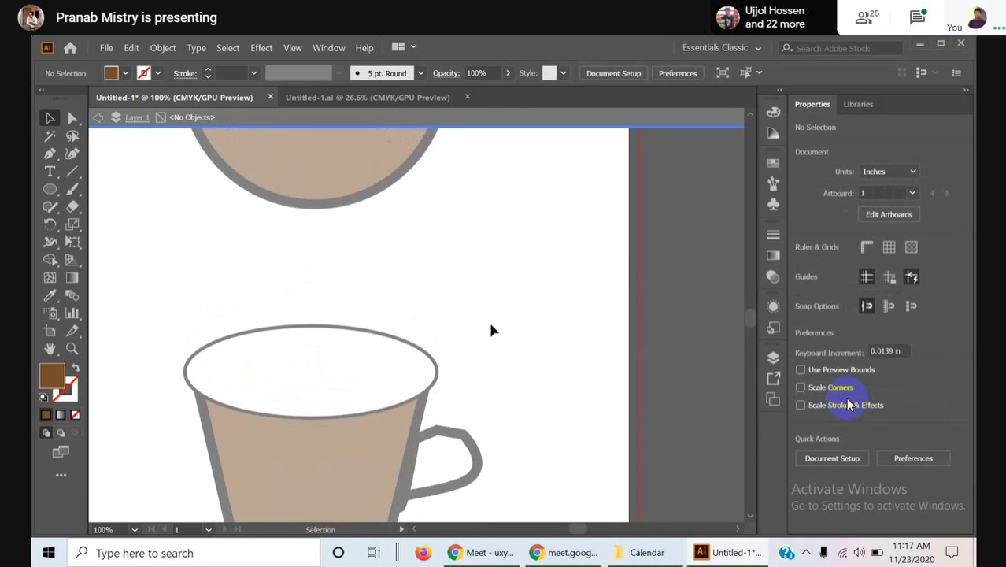
scroll(491, 330, "up", 3)
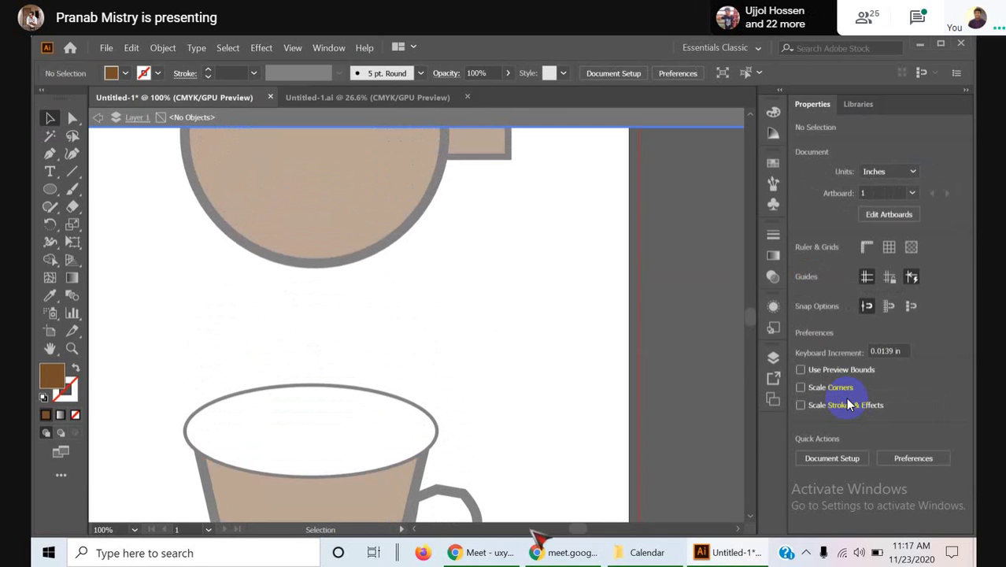
left_click(484, 551)
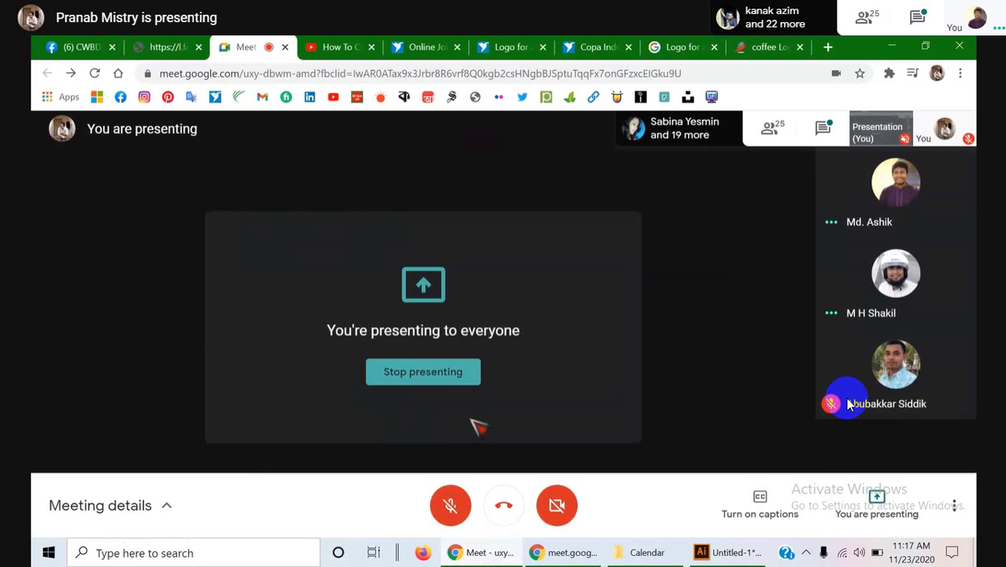
left_click(488, 552)
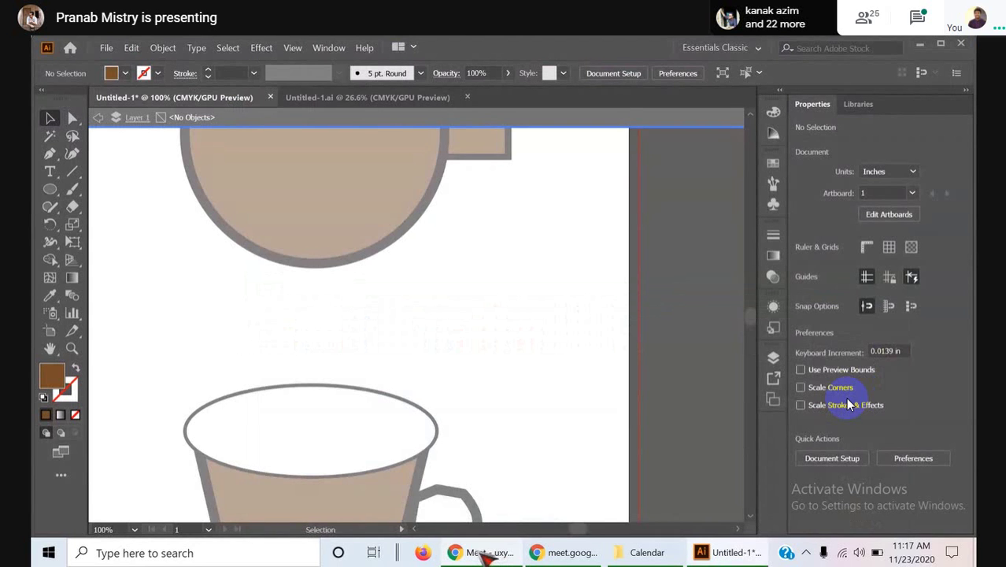
scroll(469, 493, "up", 5)
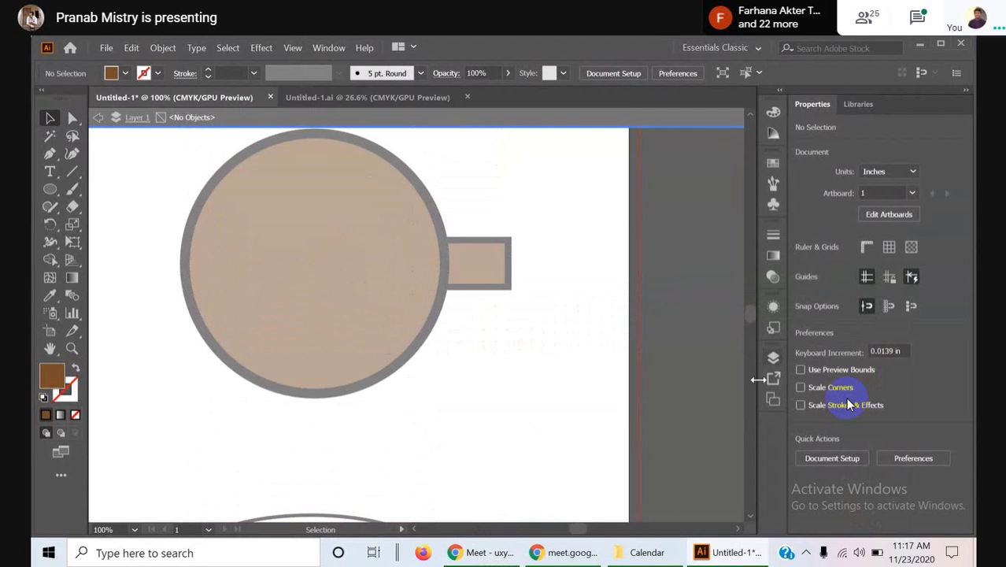
- Switch to Chrome and search Google for "LOVE SHAPE" in a new browser tab
left_click(480, 552)
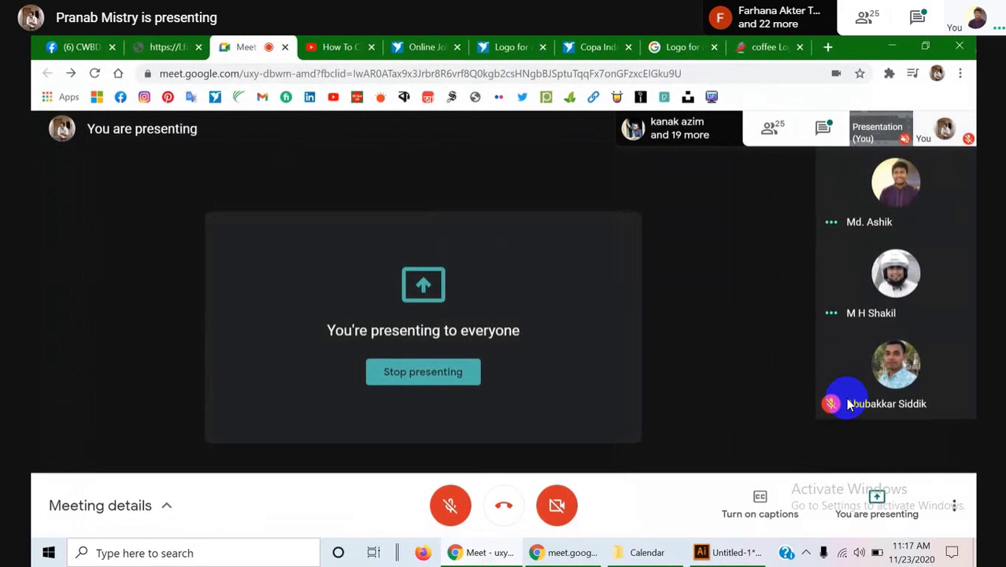
left_click(828, 49)
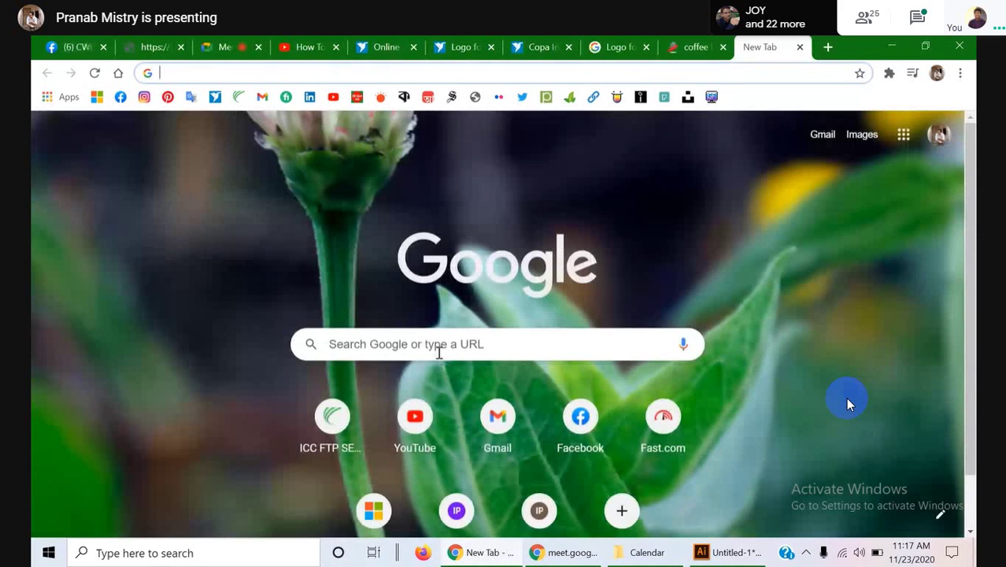
left_click(439, 345)
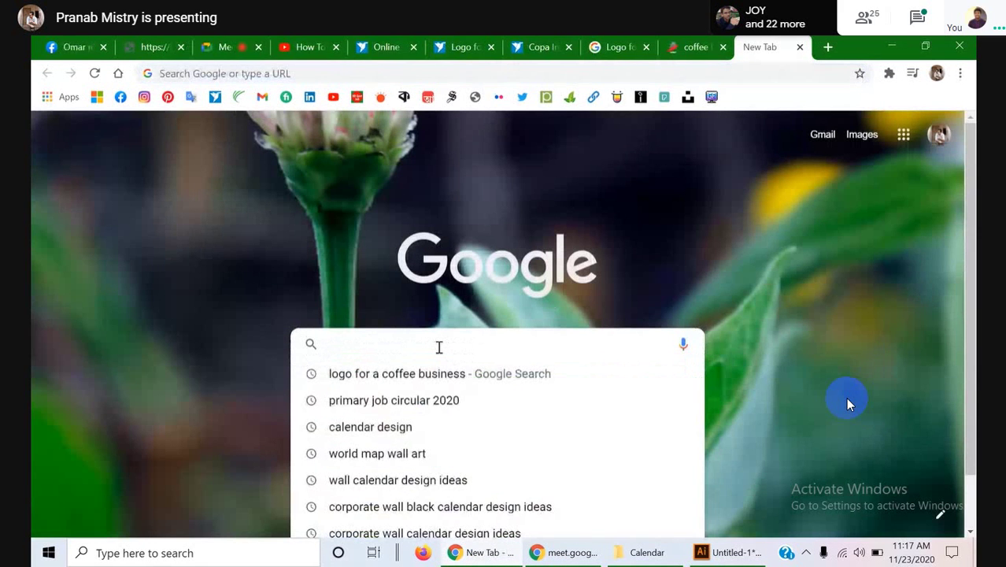
type("LOV")
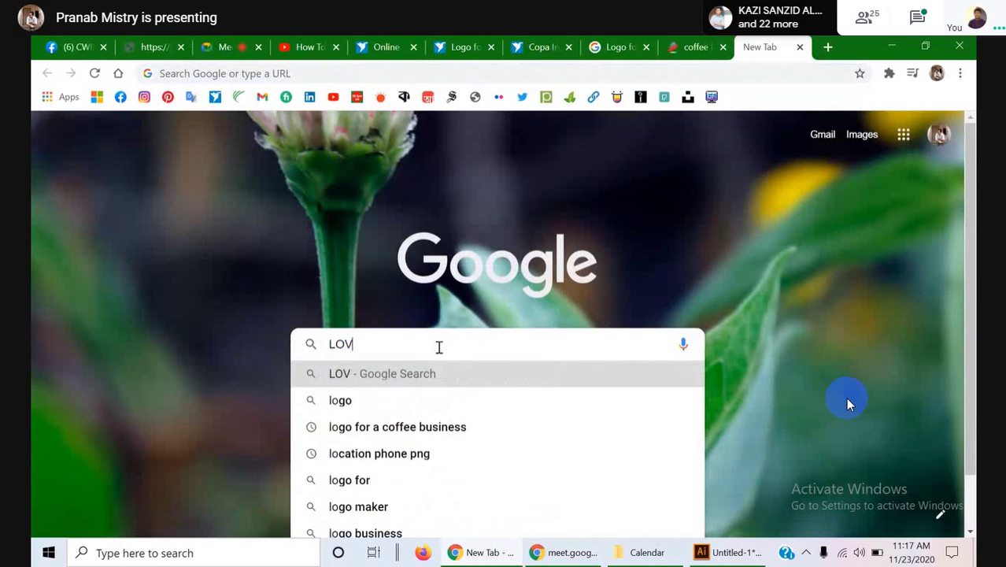
type("E SHAPE")
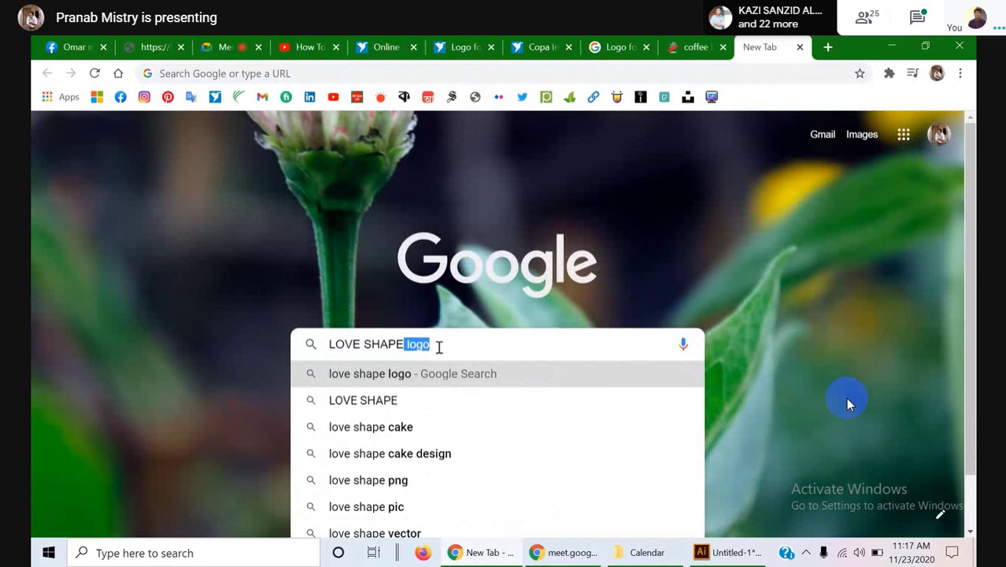
key("Return")
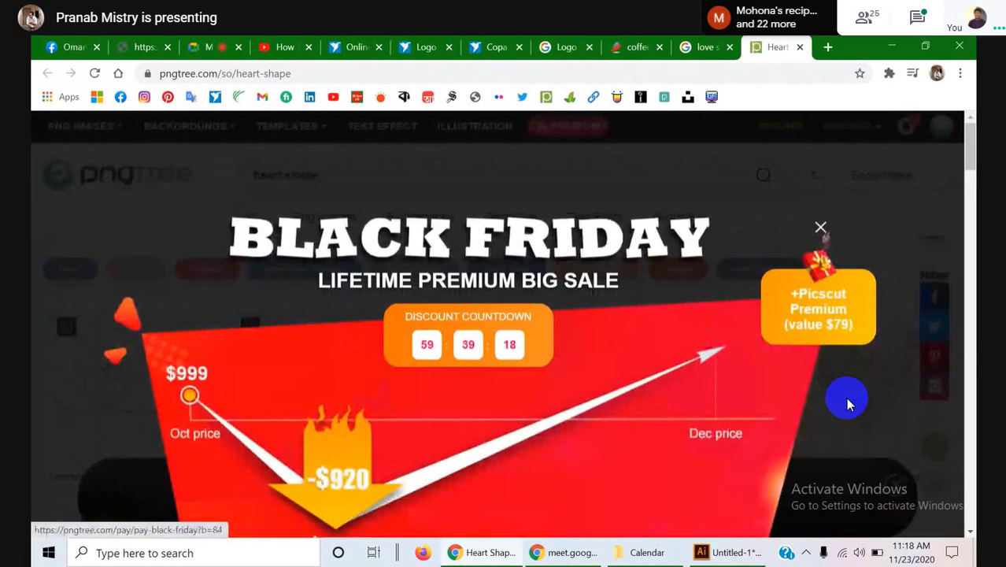
- Dismiss the Black Friday offer on Pngtree, download the black drawn heart-shaped vector from the heart shape results, and minimise the Chrome and Illustrator windows
left_click(848, 403)
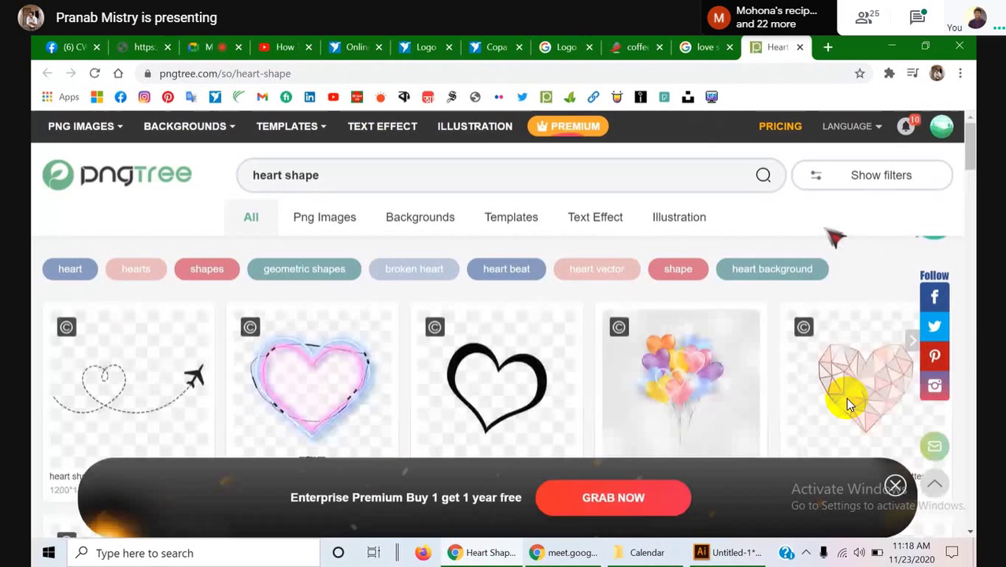
scroll(848, 404, "down", 1)
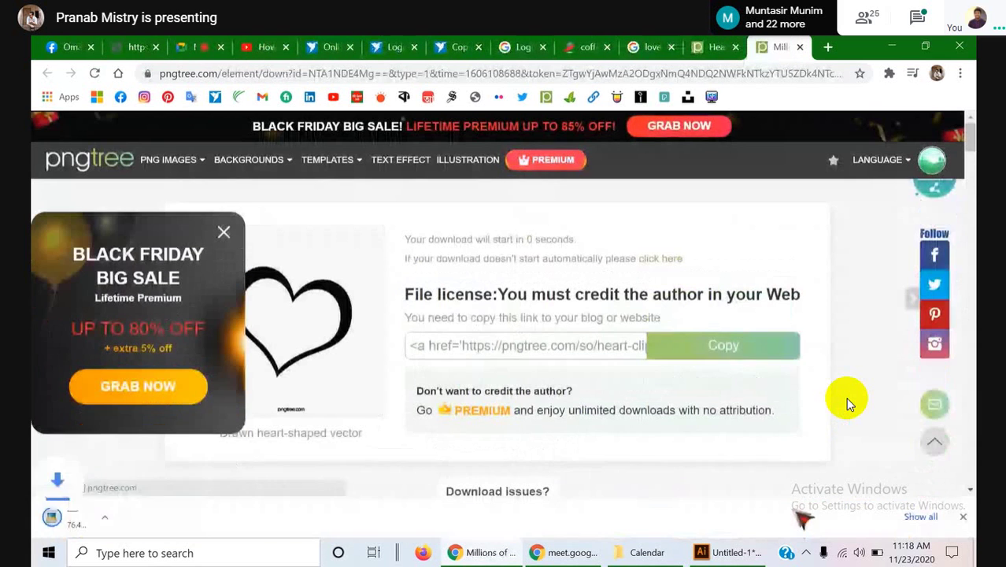
left_click(896, 46)
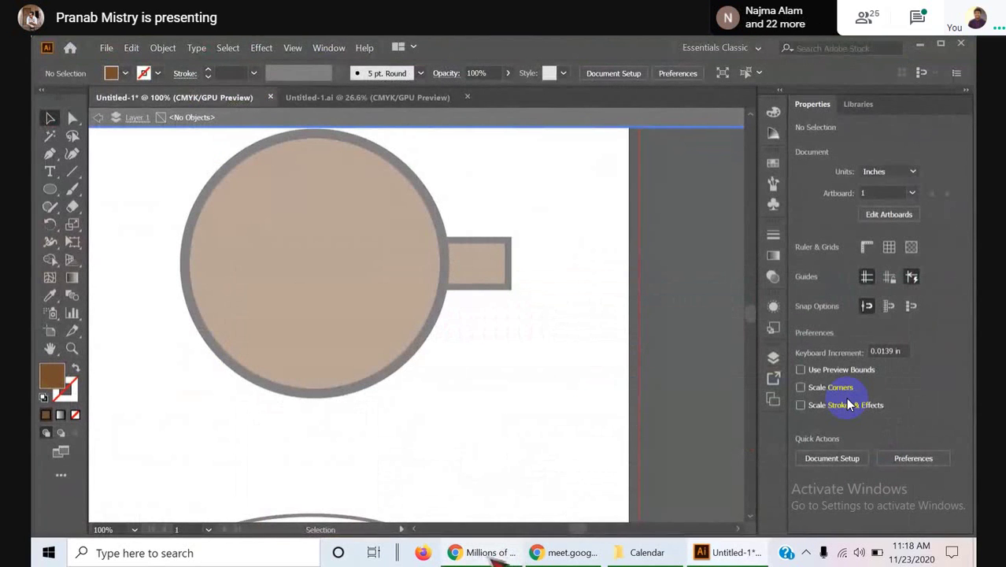
left_click(716, 553)
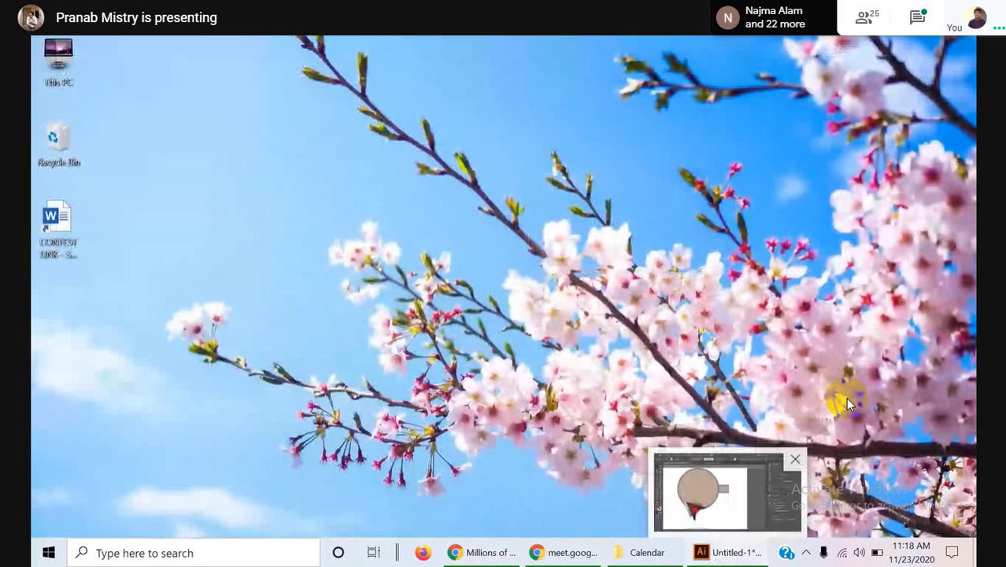
- Switch to Illustrator and open the downloaded Pngtree drawn heart-shaped vector PNG from the Downloads folder
key("alt+Tab")
left_click(107, 48)
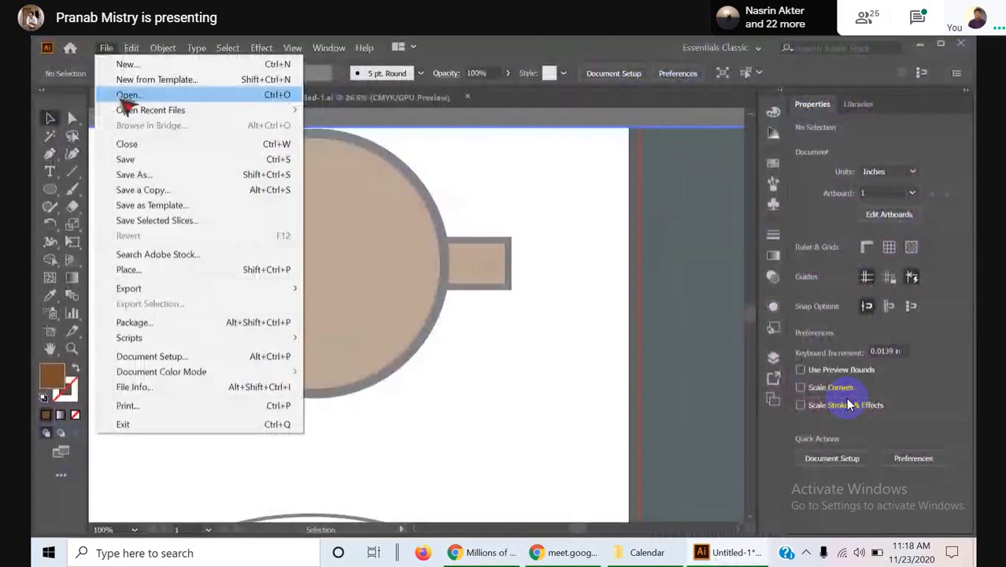
left_click(128, 94)
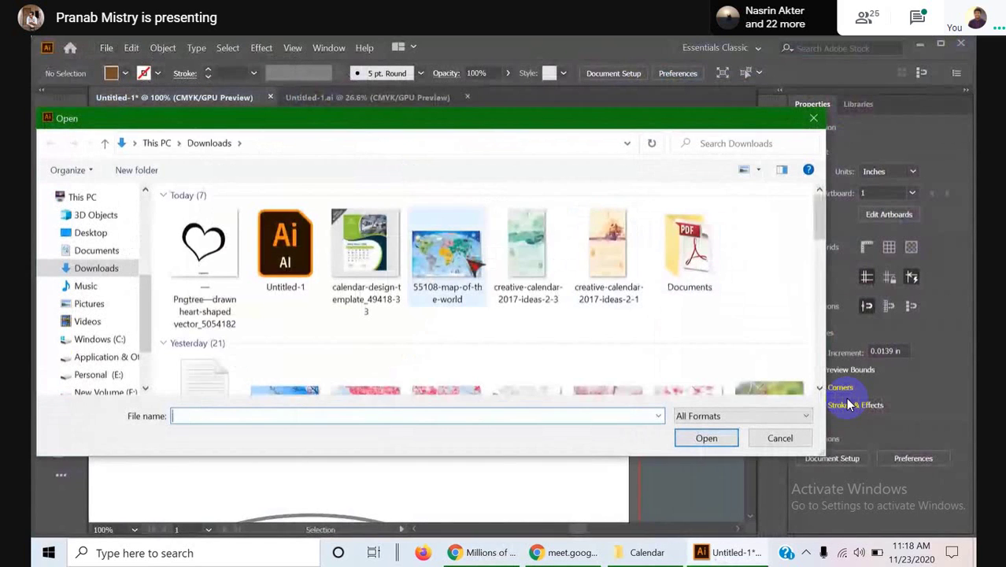
scroll(470, 268, "down", 10)
scroll(470, 267, "up", 10)
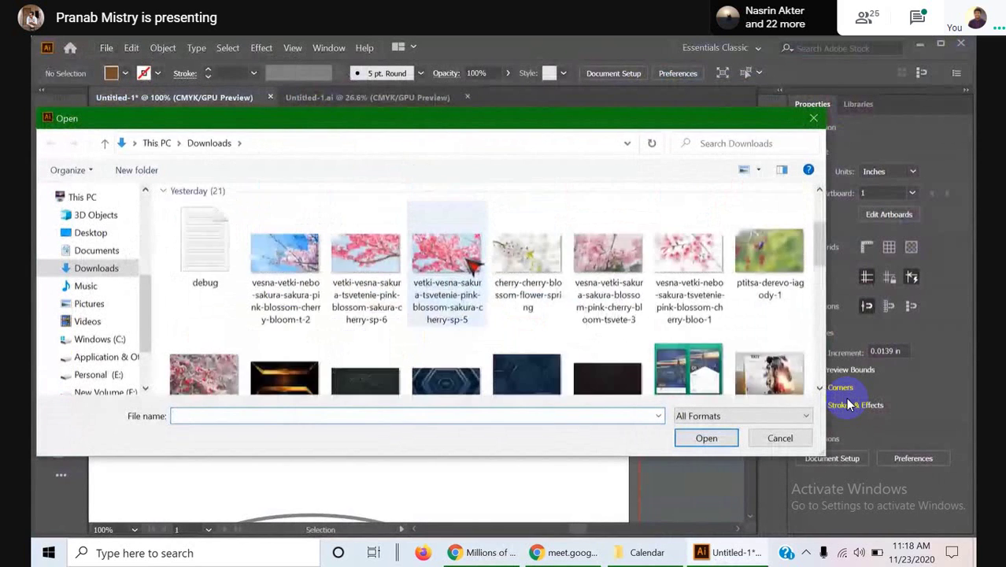
key("Escape")
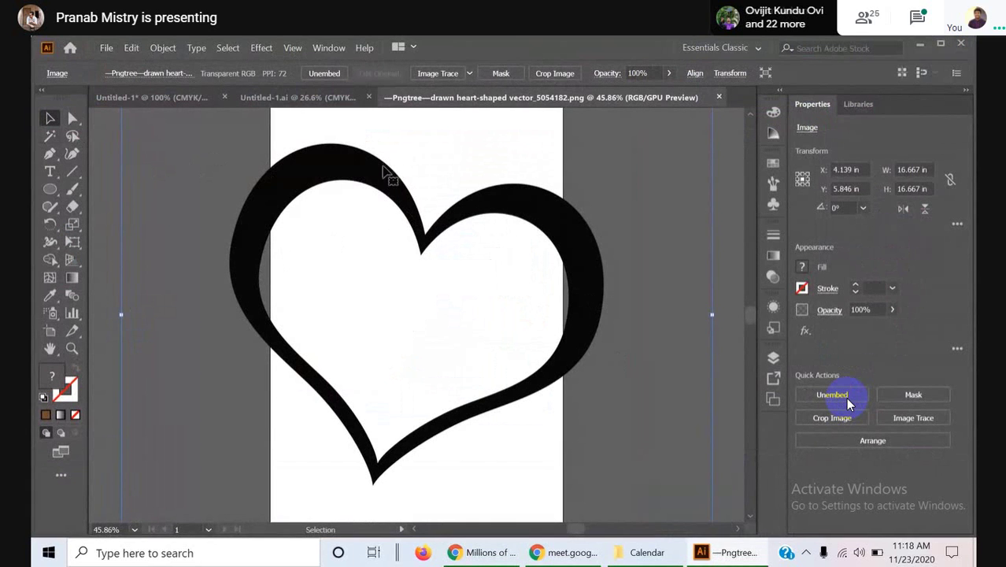
- Try an Image Trace with the Default preset on the heart image and undo it
left_click(454, 72)
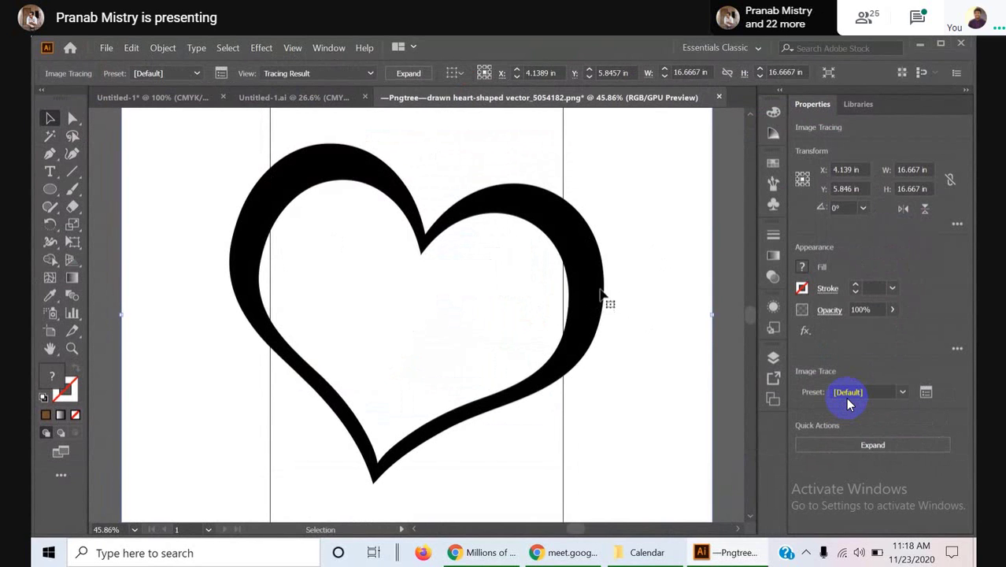
key("ctrl+z")
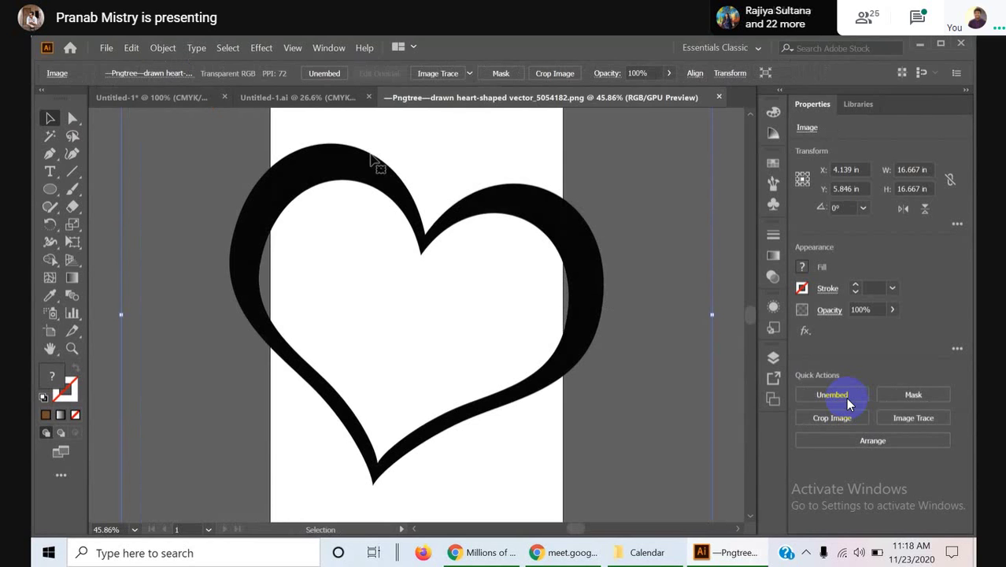
- Bring the black heart image from its own document into the Untitled-1 document containing the coffee cup drawing
left_click_drag(388, 183, 321, 220)
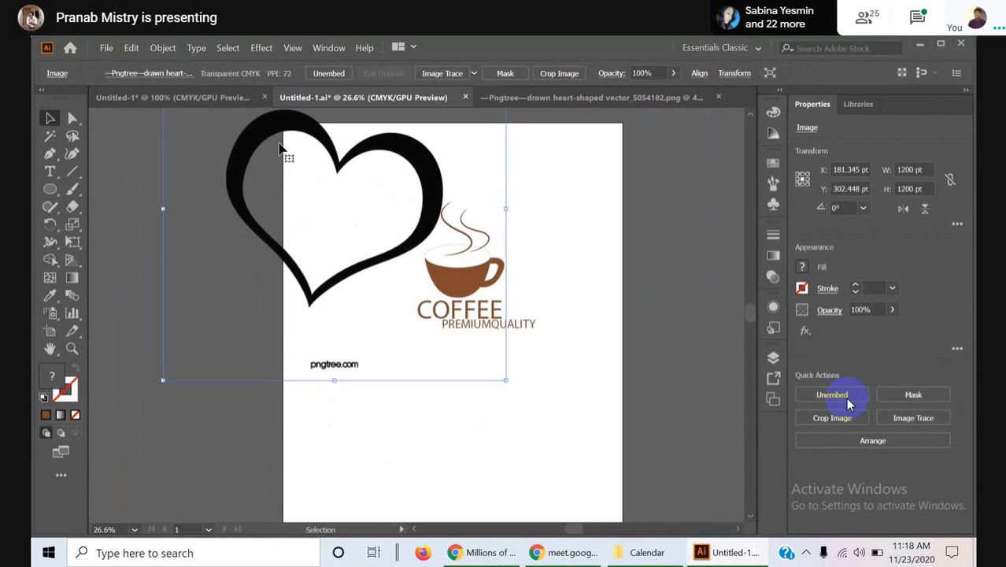
left_click_drag(258, 112, 389, 257)
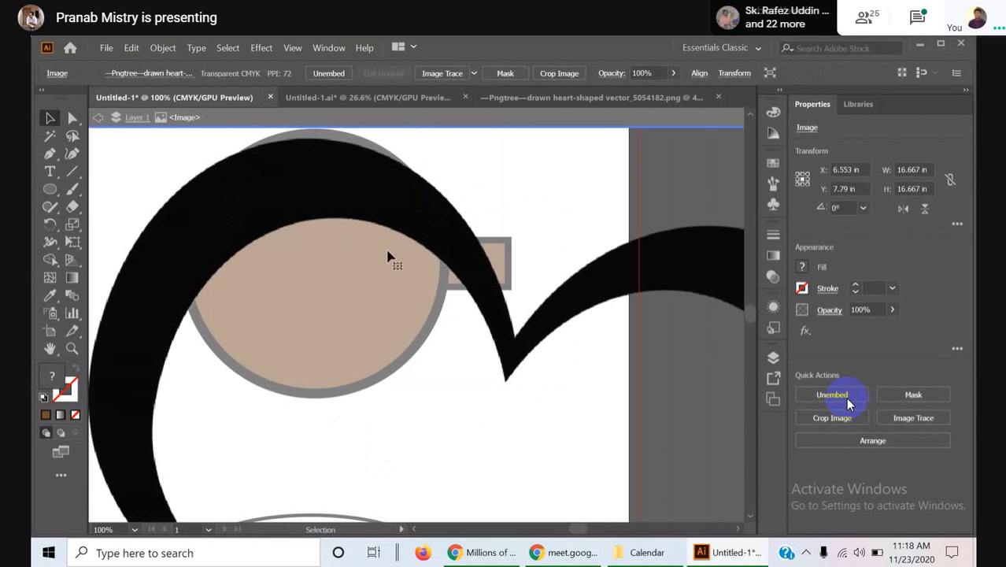
scroll(387, 255, "down", 3)
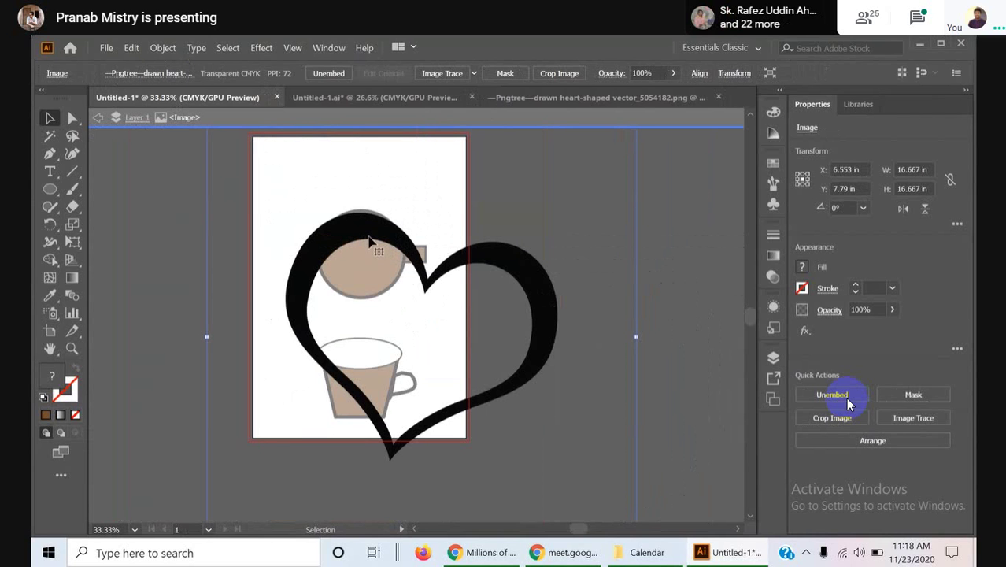
key("ctrl+t")
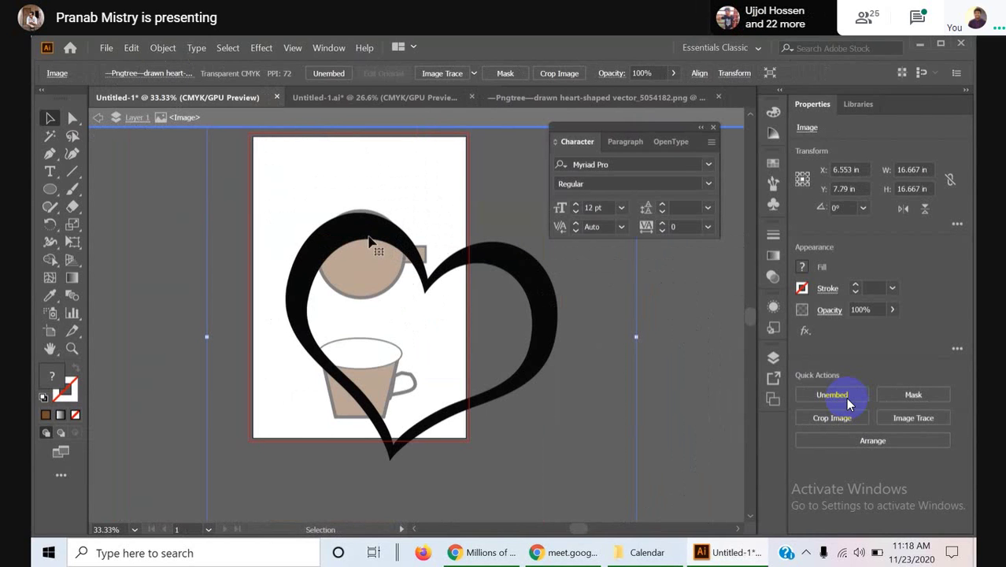
left_click(700, 128)
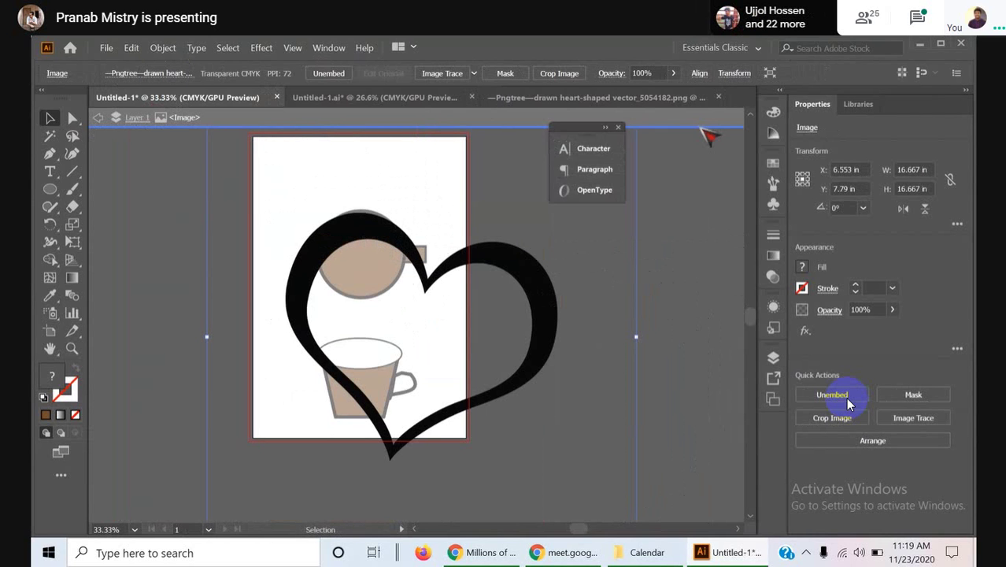
left_click(608, 127)
left_click_drag(622, 133, 858, 423)
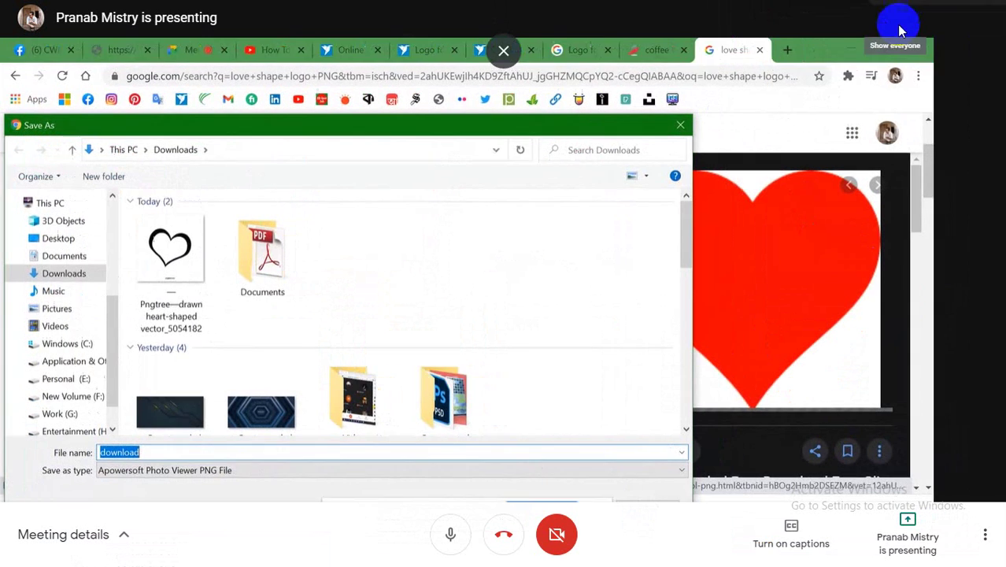
- Read the meeting chat, close it and pin the shared presentation in the main view again
left_click(911, 20)
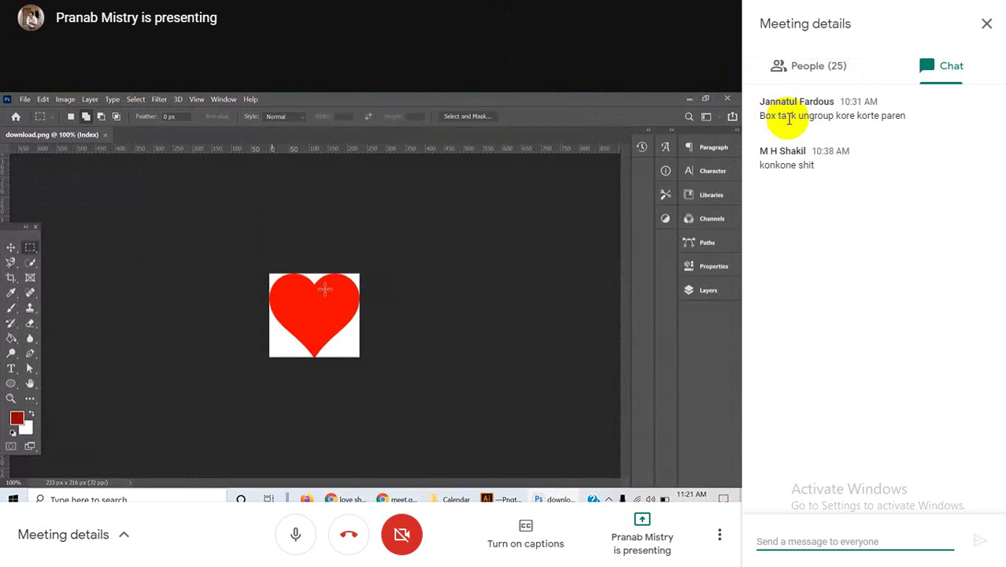
mouse_move(228, 303)
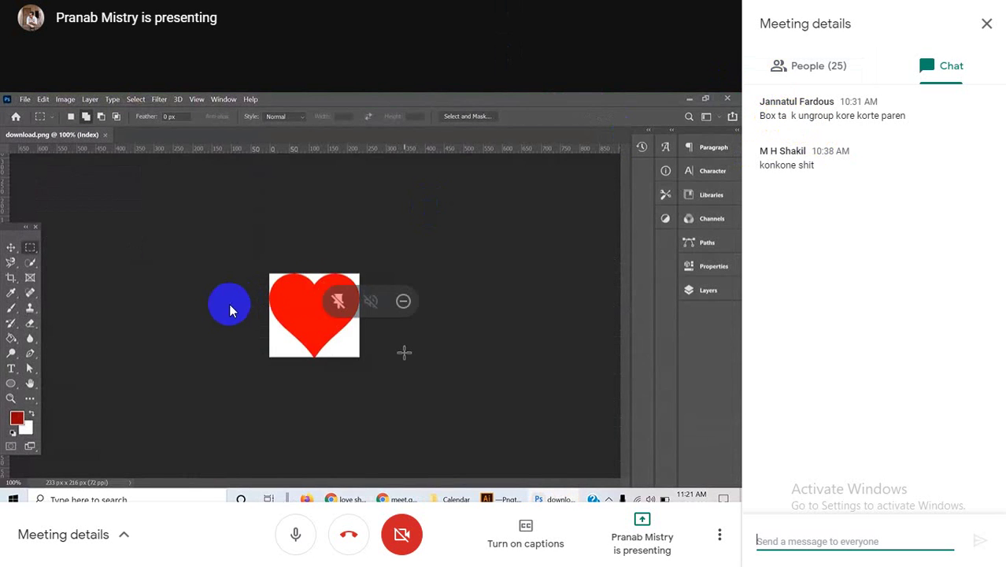
left_click(335, 300)
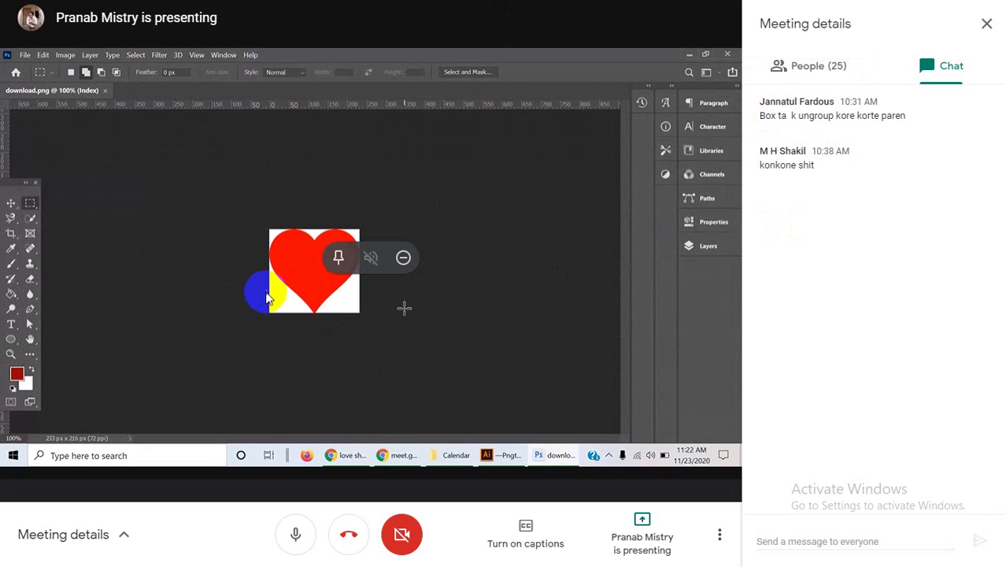
left_click(987, 25)
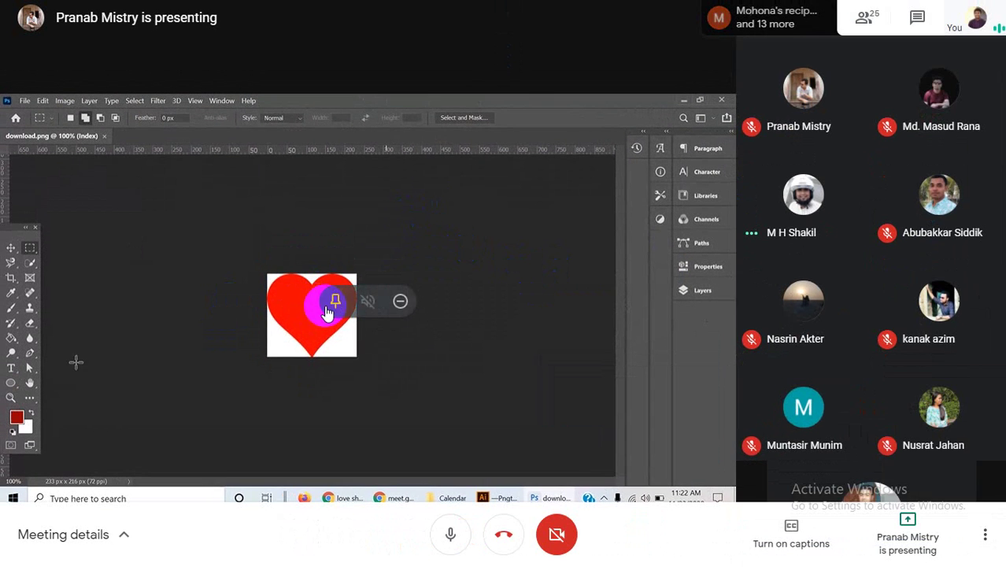
left_click(336, 309)
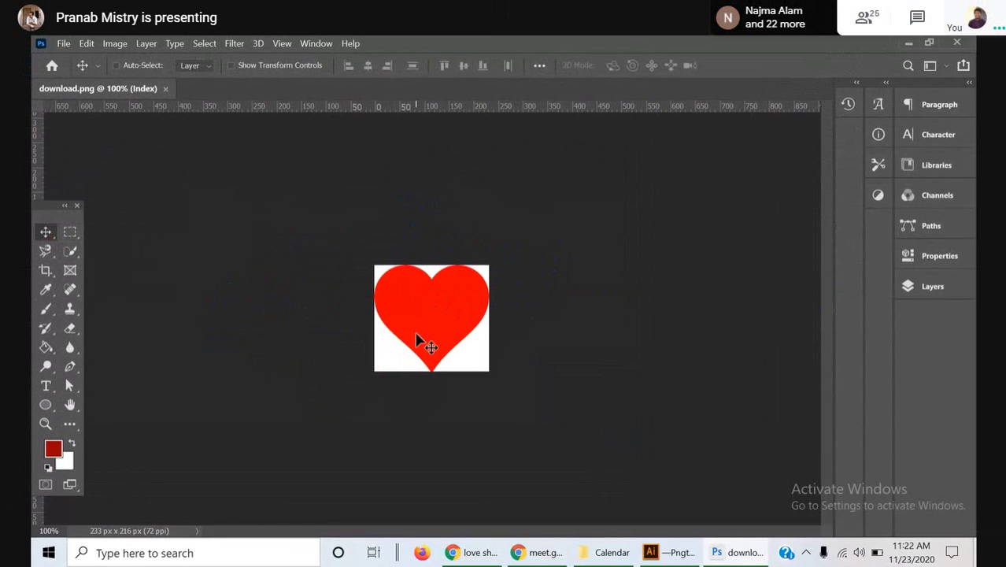
- Switch to Chrome and look through the "love shape logo PNG" image results for a solid heart
left_click(481, 552)
scroll(763, 377, "down", 2)
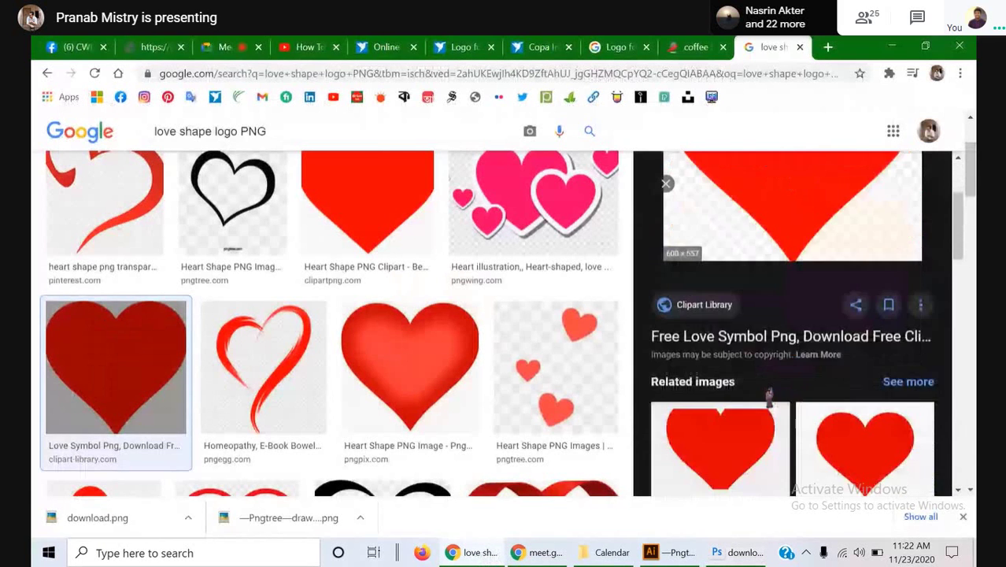
scroll(358, 263, "up", 2)
scroll(532, 328, "down", 3)
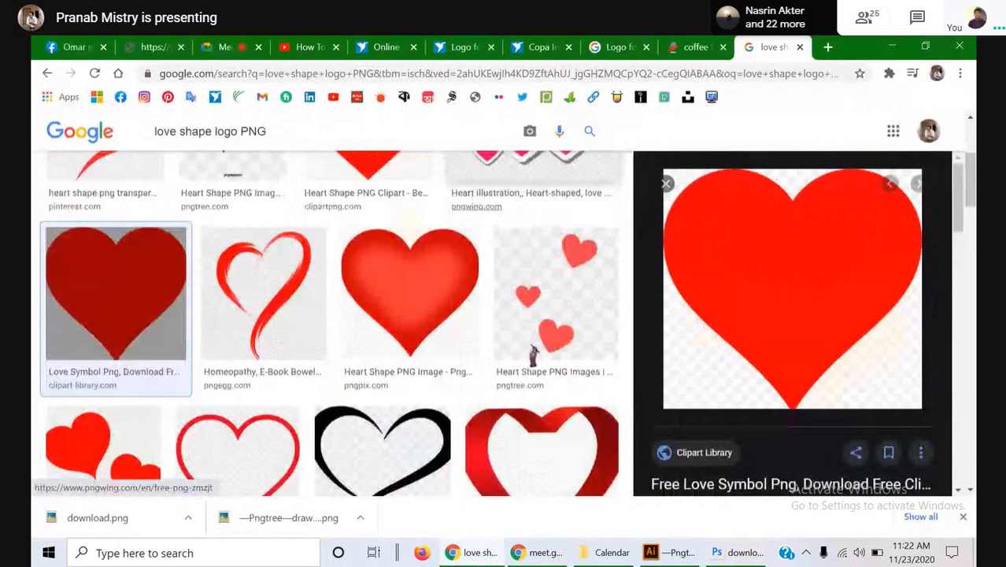
- Switch to Photoshop, try to select the red heart with Quick Selection, and close download.png
left_click(724, 551)
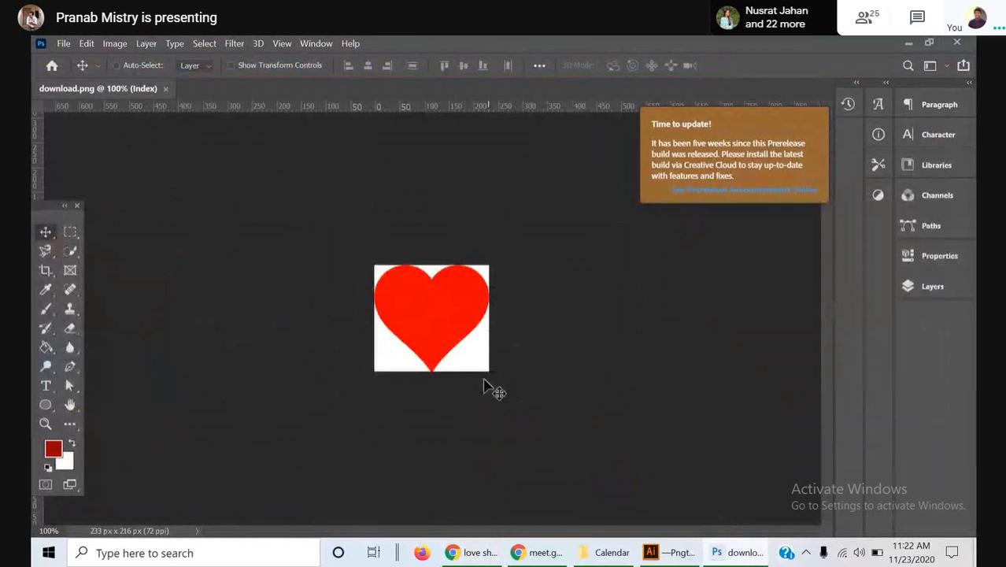
left_click(70, 250)
left_click(469, 313)
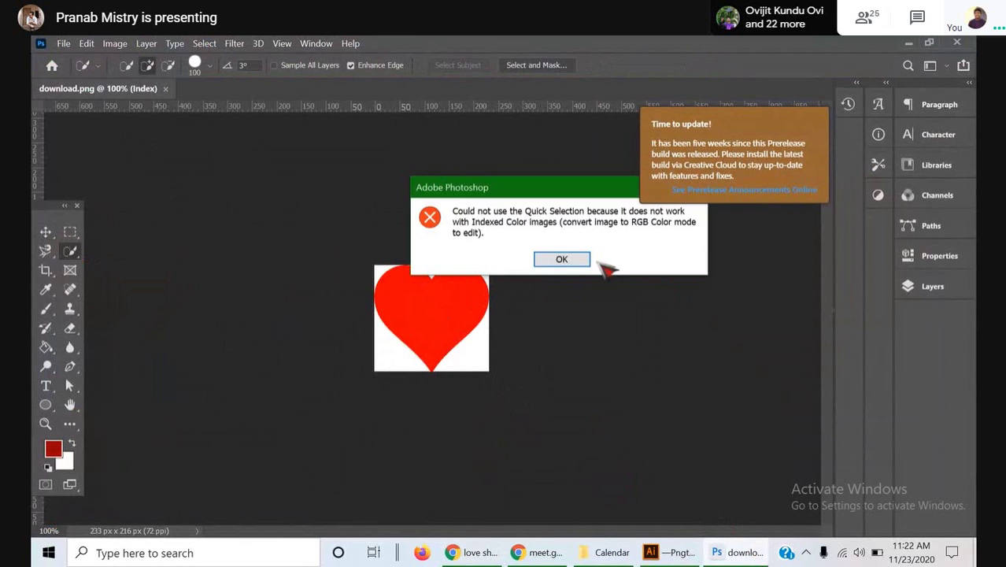
left_click(562, 260)
left_click(931, 286)
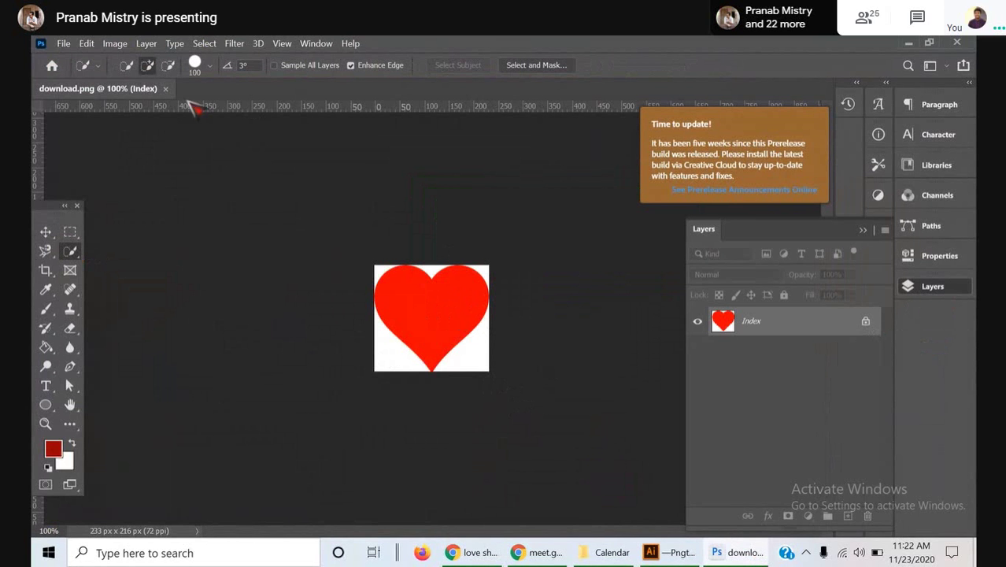
left_click(166, 89)
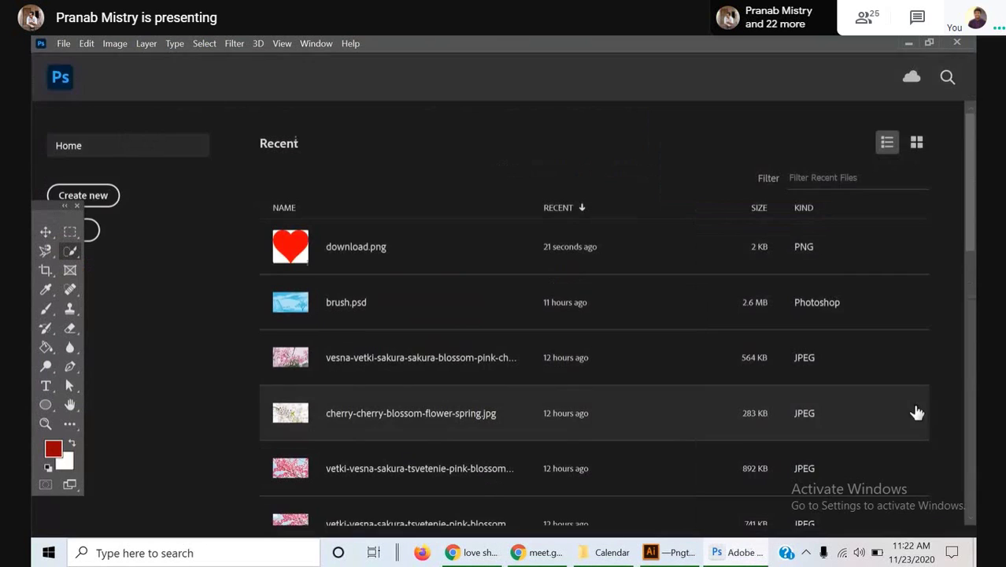
- Switch to Chrome, pick the shaded red heart drawing from PNGEgg in the image results and open its source page
left_click(483, 553)
scroll(498, 443, "down", 5)
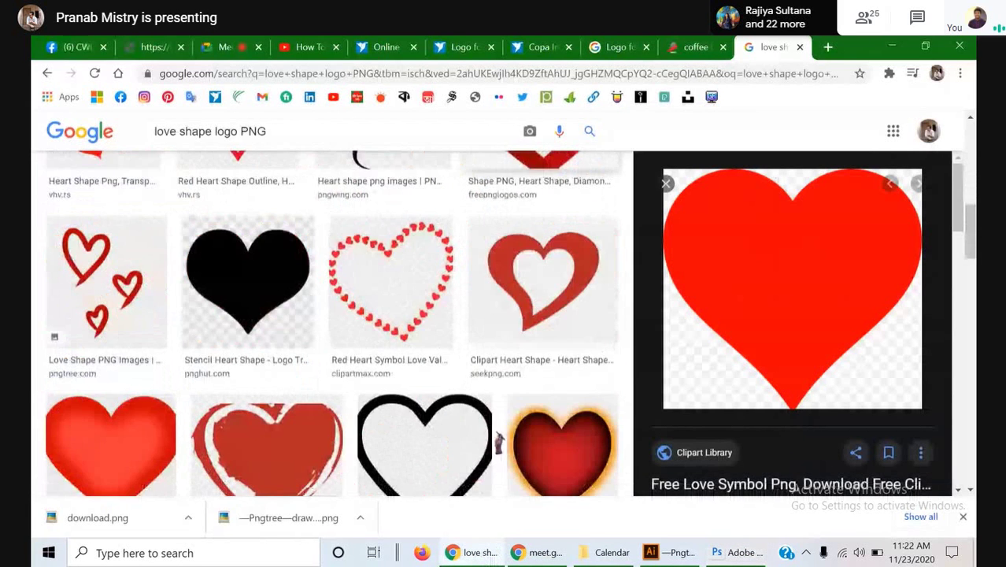
scroll(498, 443, "down", 3)
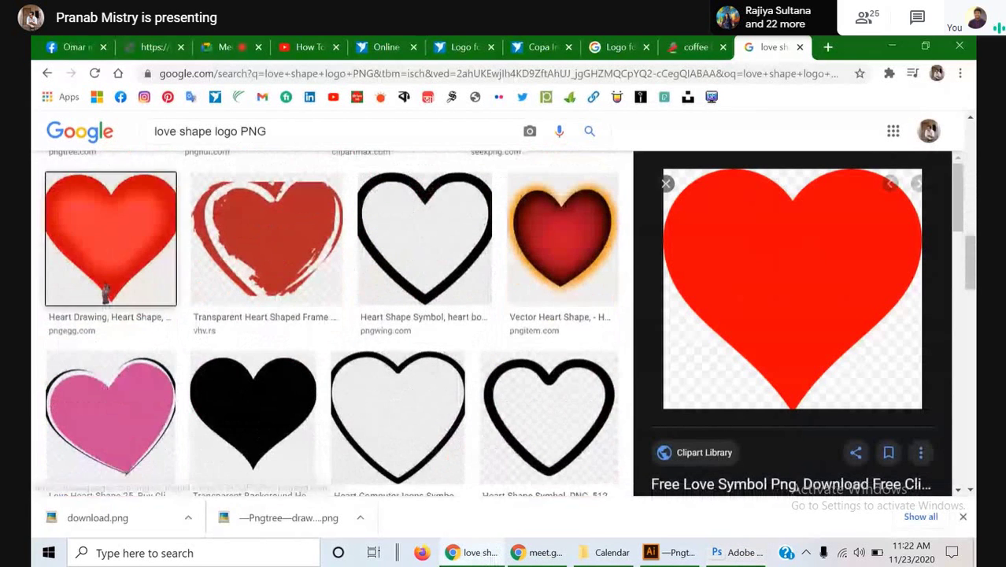
left_click(104, 293)
left_click(693, 454)
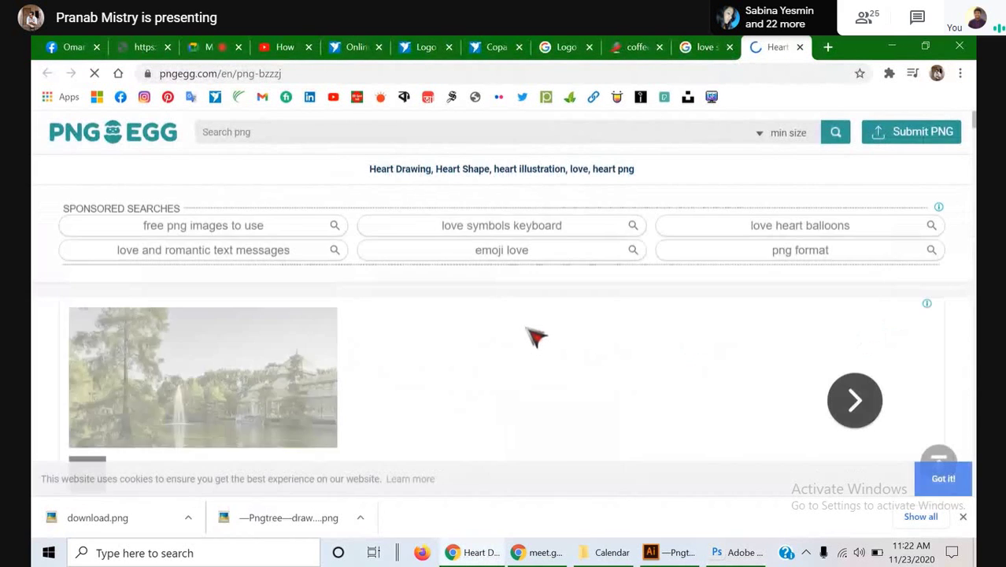
- Download the 1.53 MB red heart PNG from PNGEgg, dismissing the advert that interrupts, and switch to Photoshop
scroll(534, 337, "down", 5)
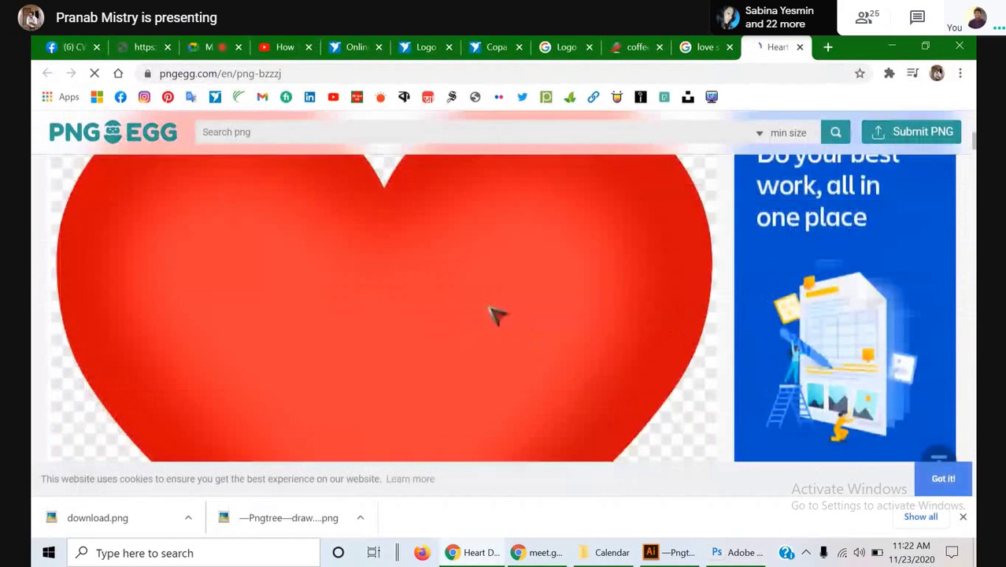
scroll(494, 315, "down", 8)
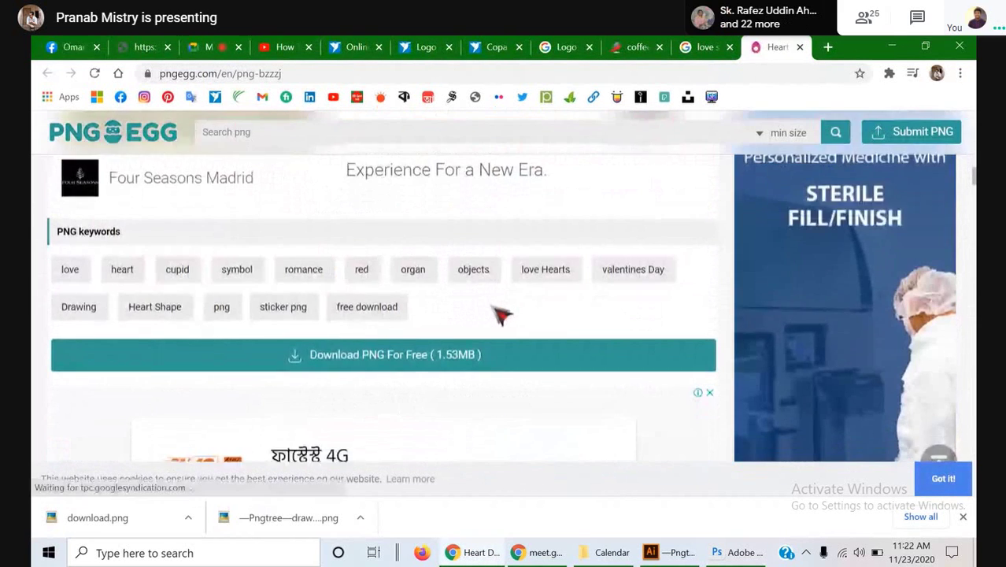
scroll(501, 315, "down", 4)
scroll(501, 314, "up", 8)
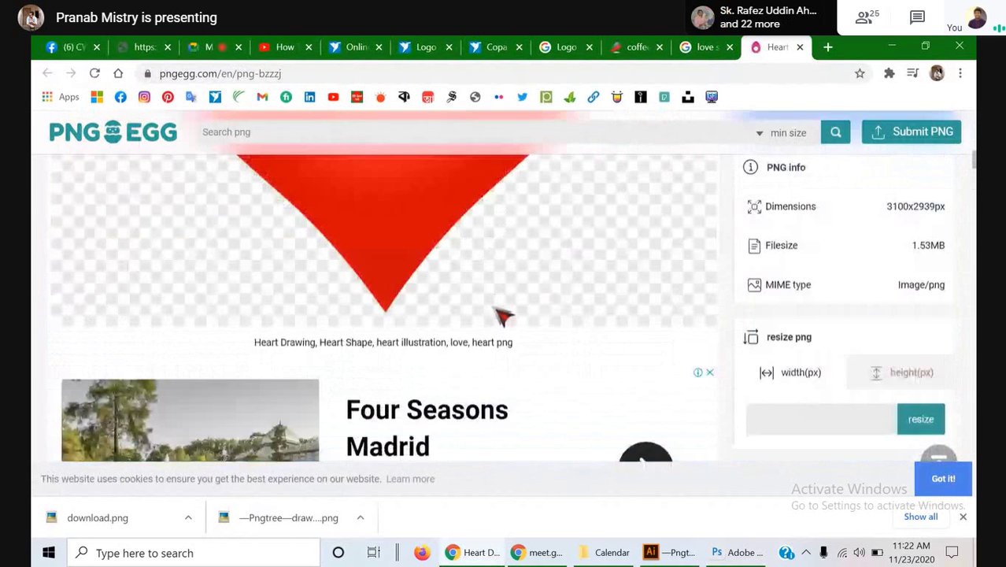
scroll(502, 314, "up", 6)
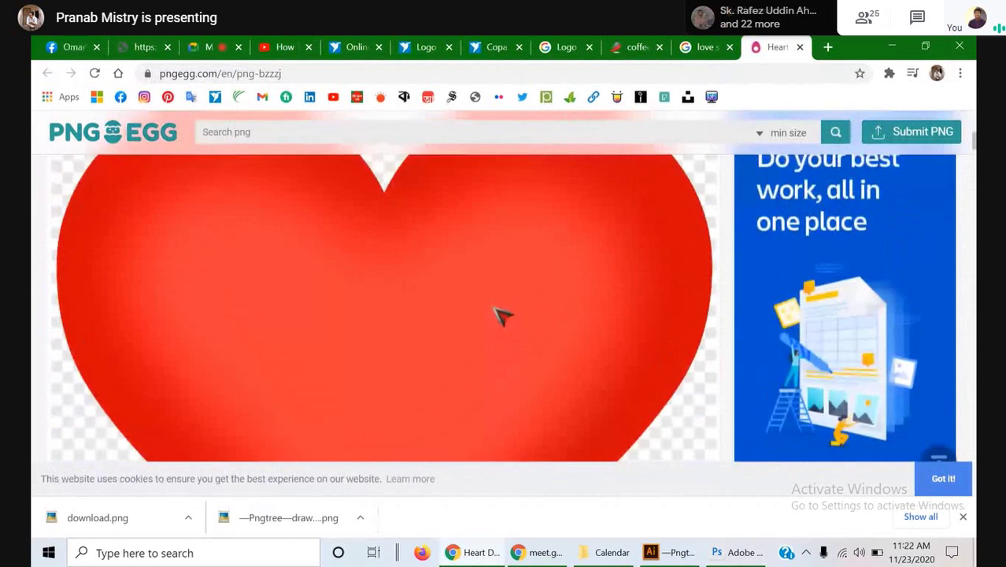
scroll(502, 315, "down", 6)
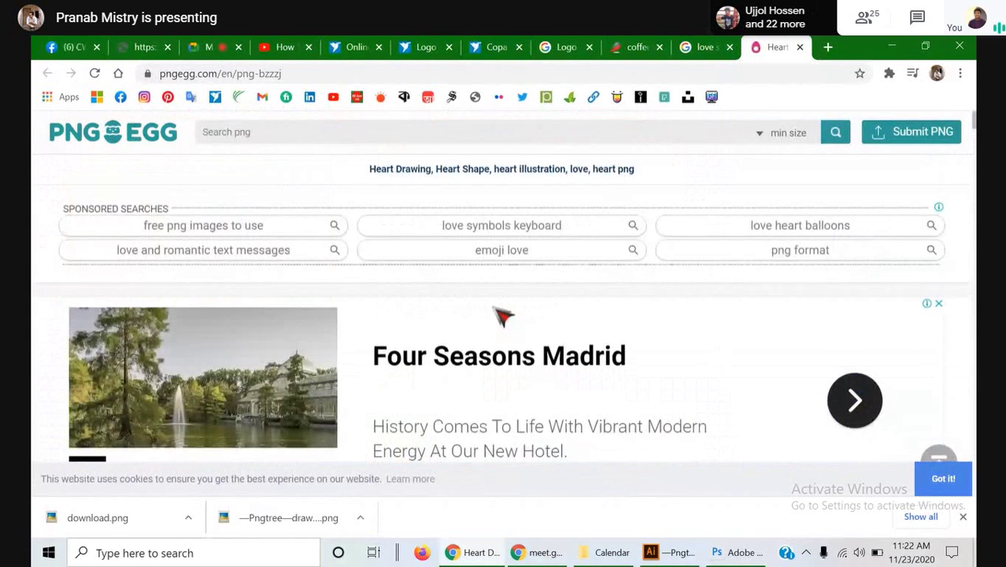
scroll(501, 315, "up", 3)
scroll(501, 315, "down", 7)
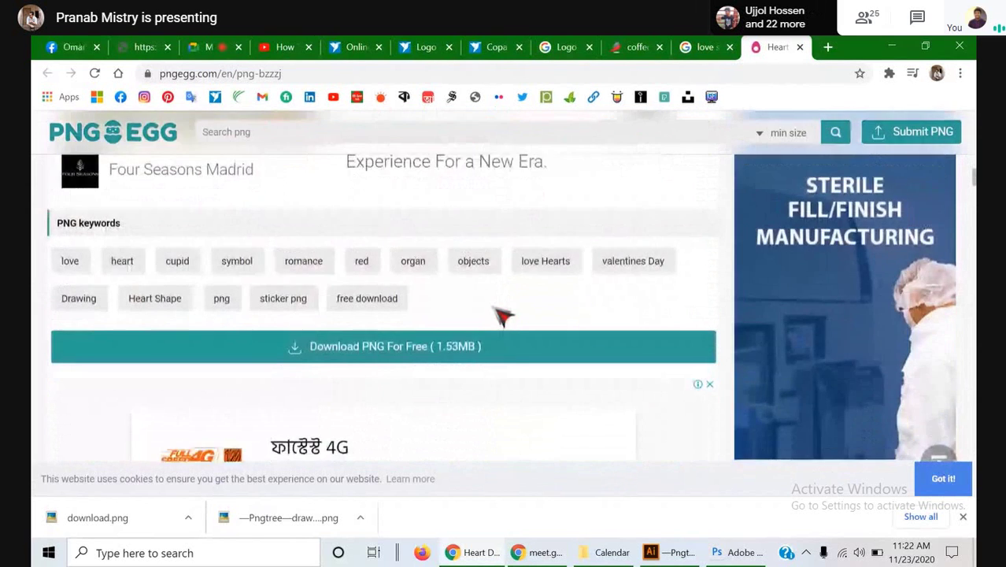
scroll(501, 315, "down", 2)
left_click(434, 222)
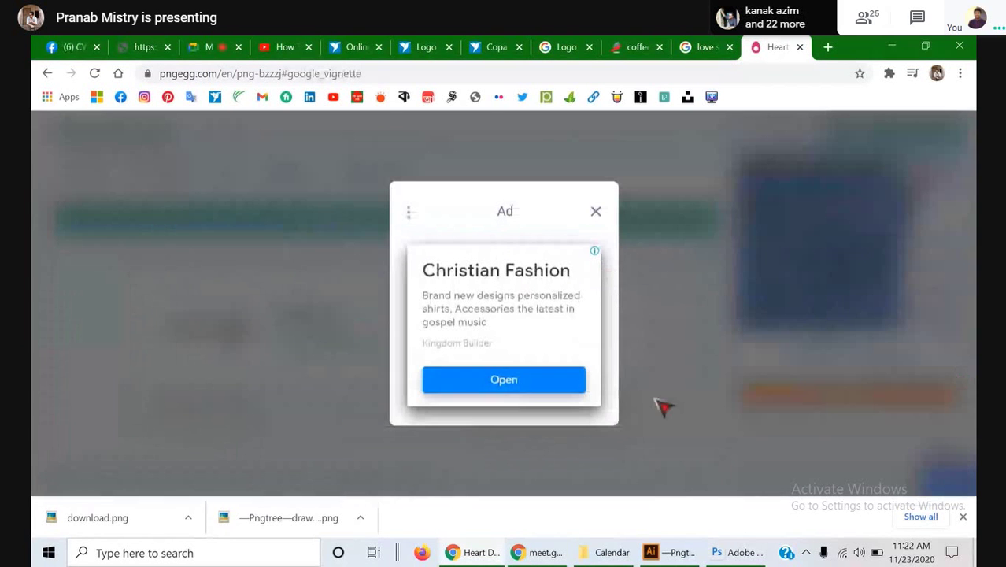
left_click(597, 211)
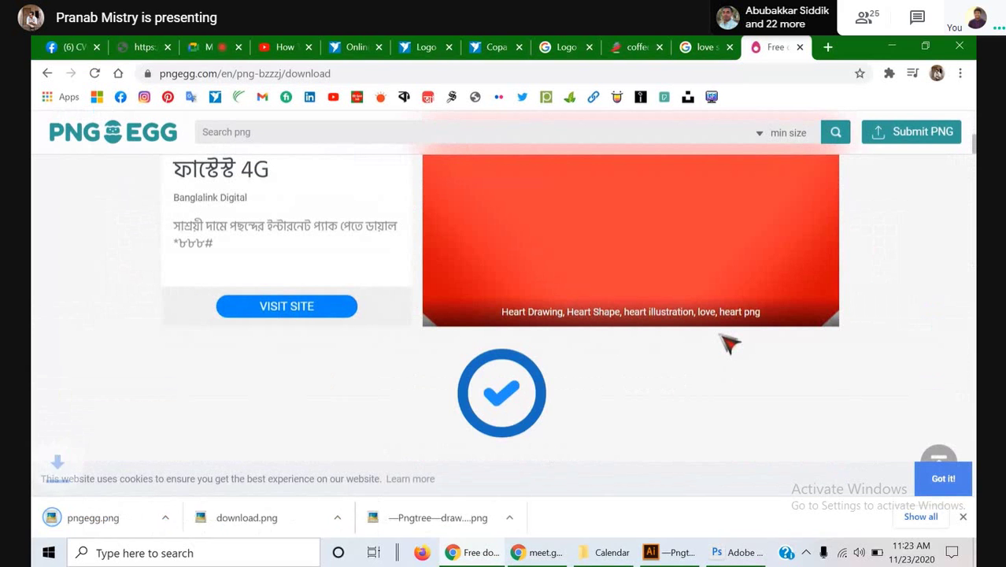
left_click(718, 551)
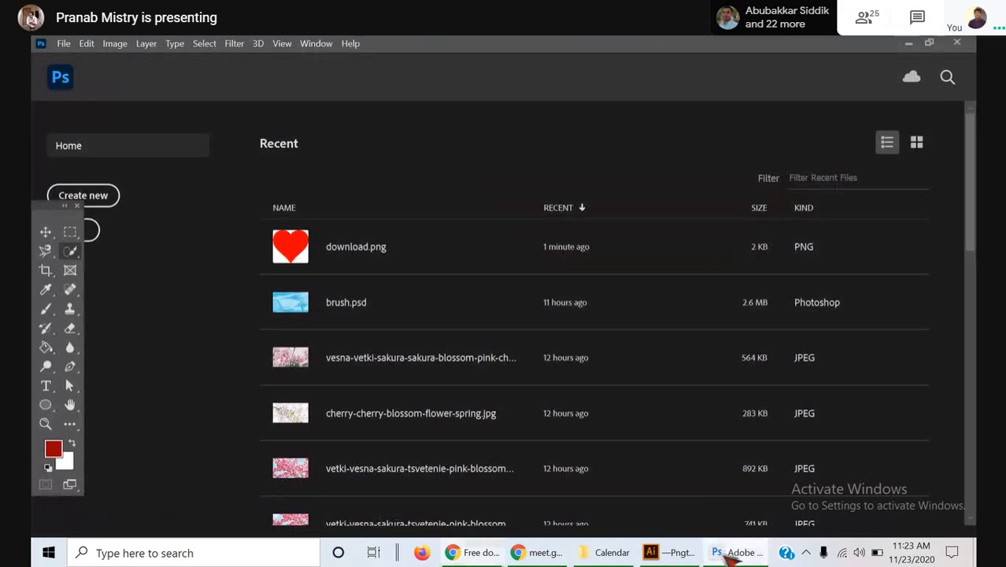
- Minimise the open windows and look through the Downloads folder in File Explorer for the downloaded heart image
left_click(913, 43)
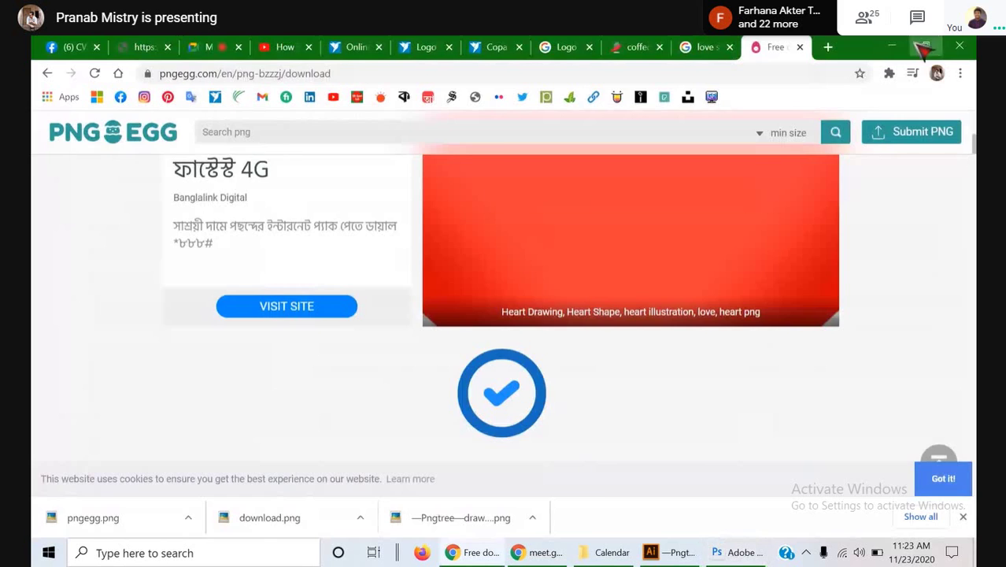
left_click(938, 43)
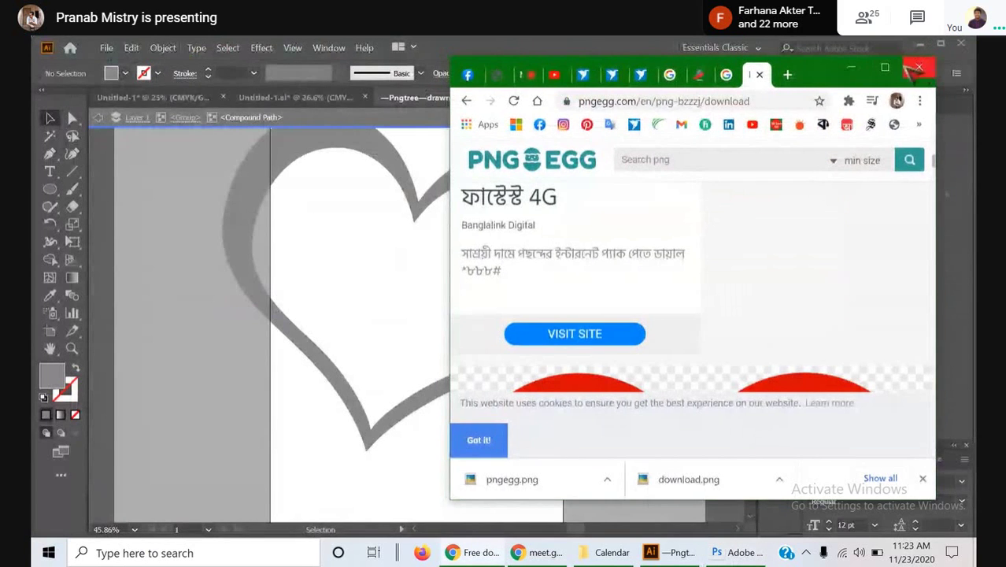
left_click(916, 68)
left_click(920, 44)
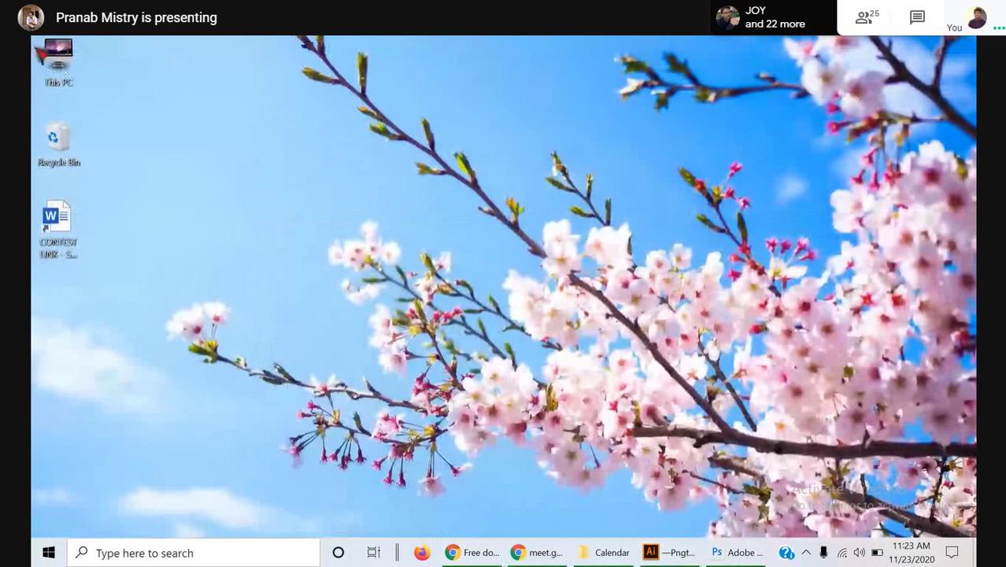
double_click(40, 52)
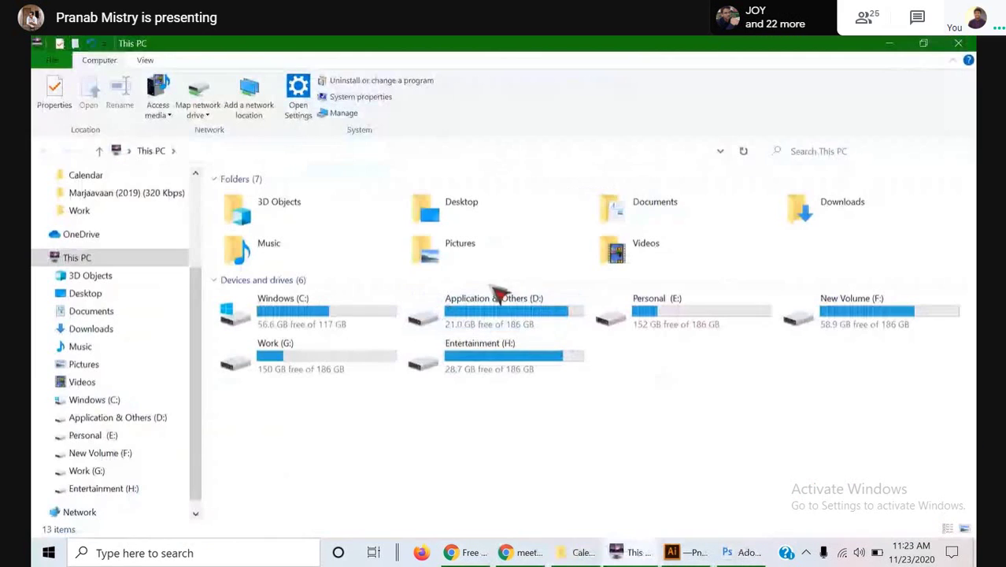
double_click(844, 222)
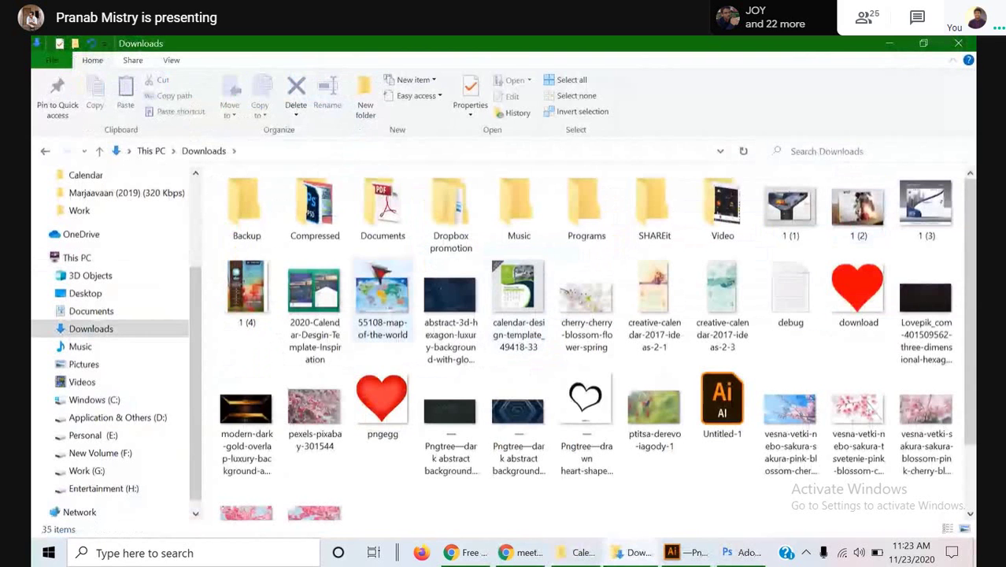
double_click(322, 227)
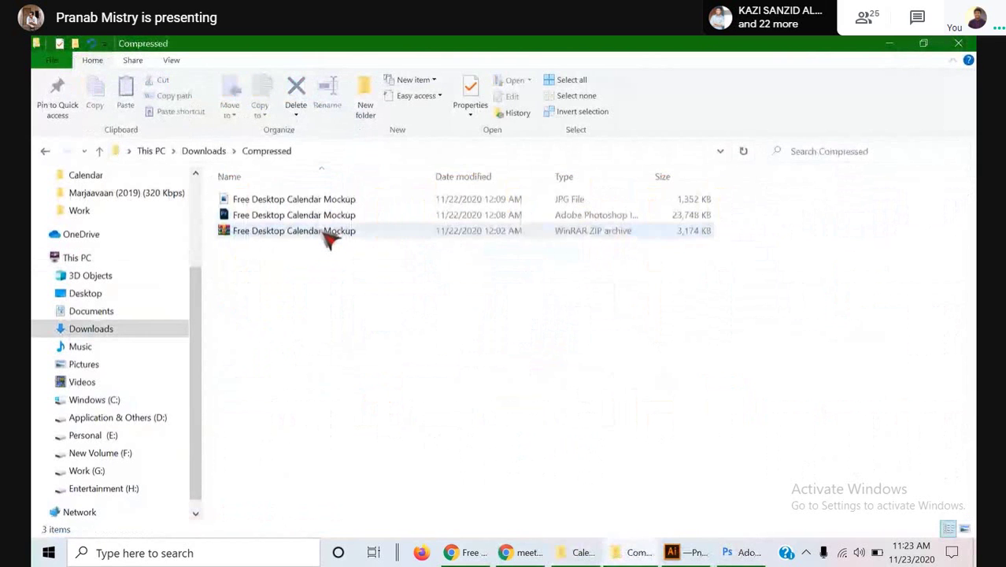
left_click(45, 151)
scroll(463, 277, "down", 2)
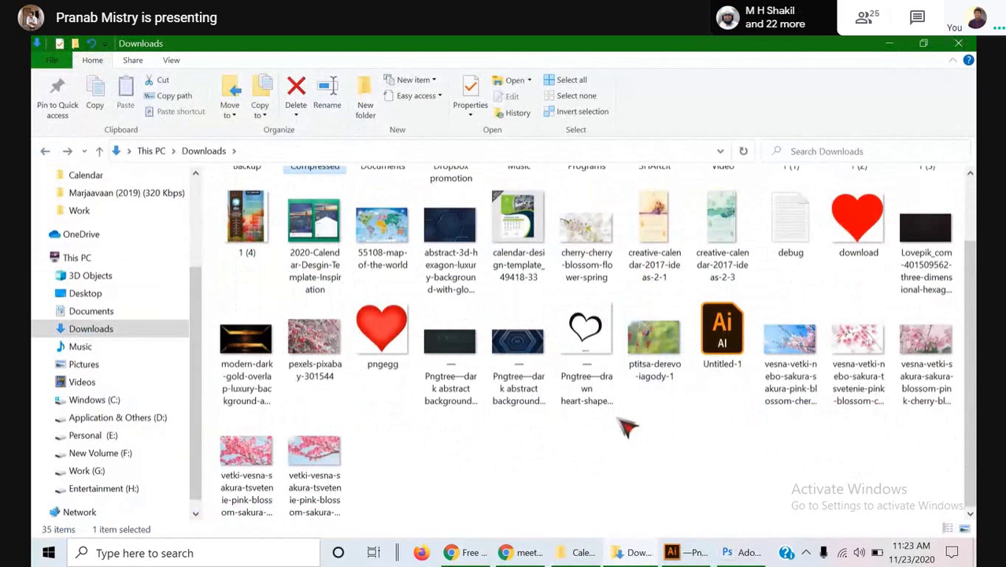
scroll(627, 439, "up", 2)
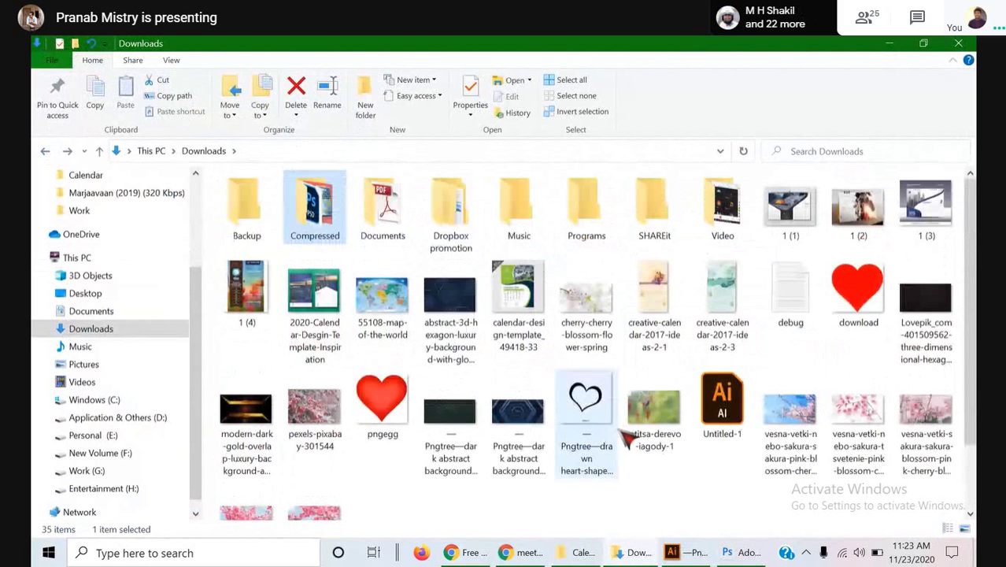
scroll(628, 438, "down", 2)
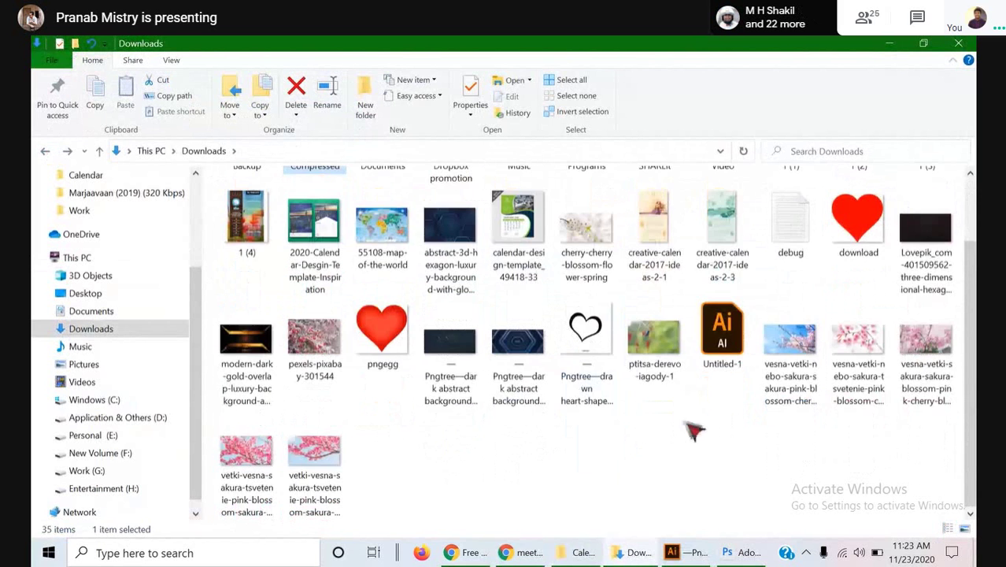
- Switch to Photoshop, open pngegg.png from the Downloads folder and move the red heart slightly on the canvas
left_click(740, 553)
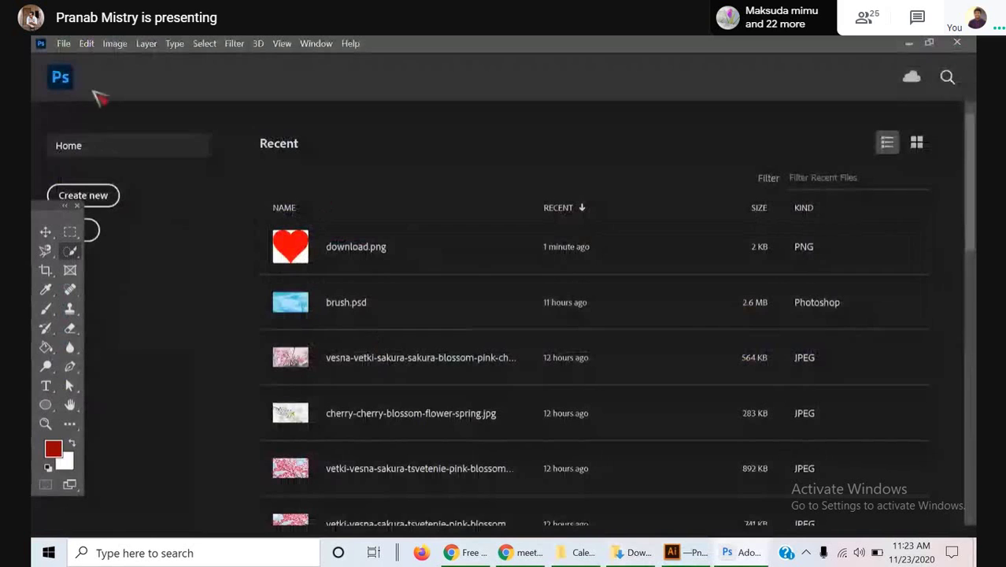
left_click(63, 43)
left_click(82, 72)
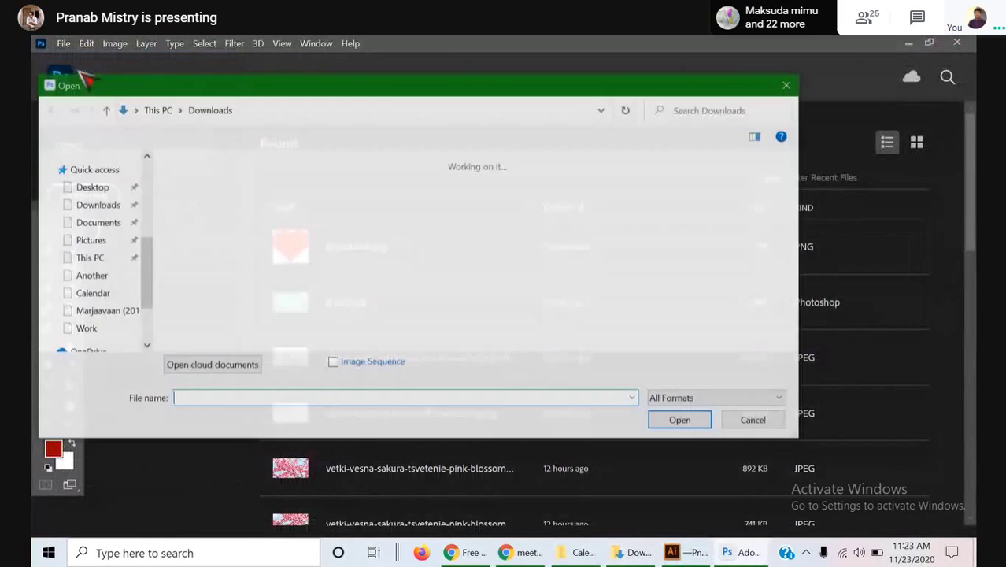
double_click(219, 244)
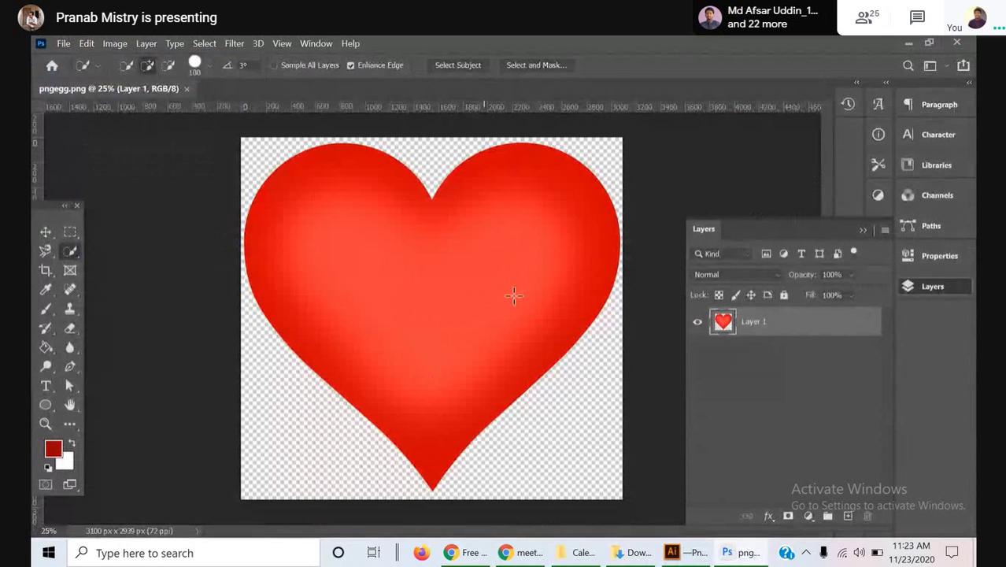
key("v")
mouse_move(498, 263)
left_mouse_down()
mouse_move(492, 269)
mouse_move(495, 258)
left_mouse_up()
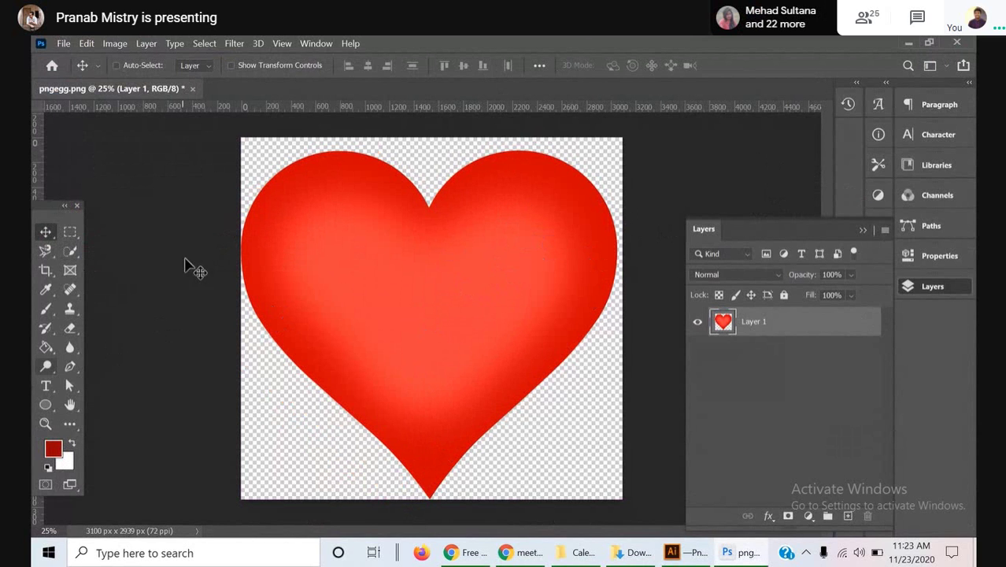
- Select the whole red heart with the Quick Selection tool
left_click(70, 251)
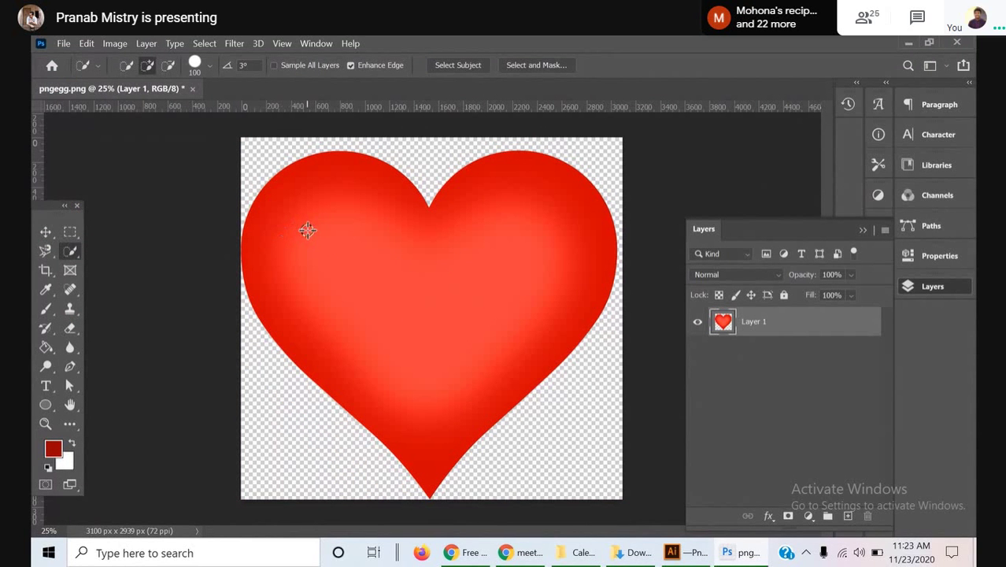
left_click_drag(307, 229, 445, 313)
left_click_drag(283, 232, 465, 340)
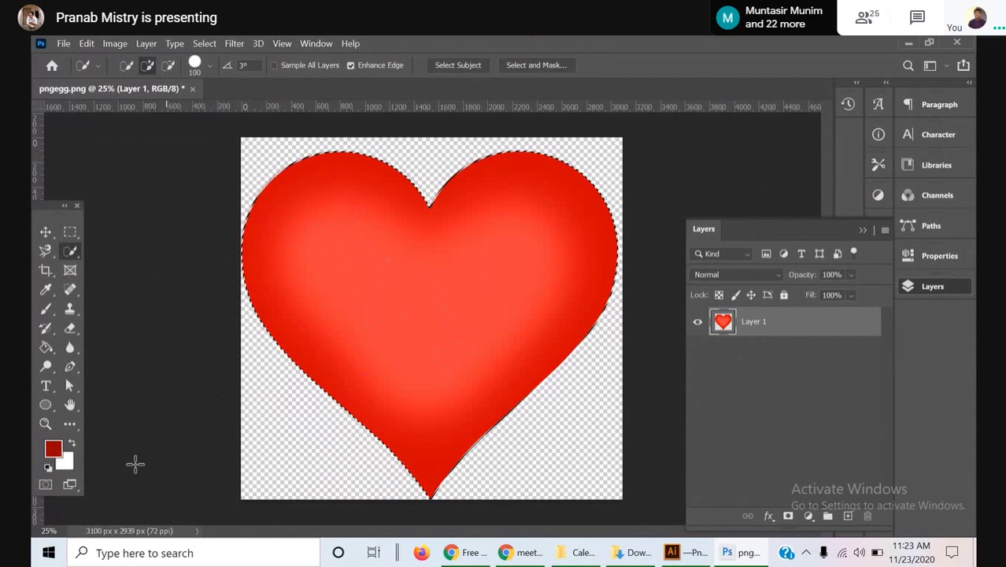
left_click(53, 448)
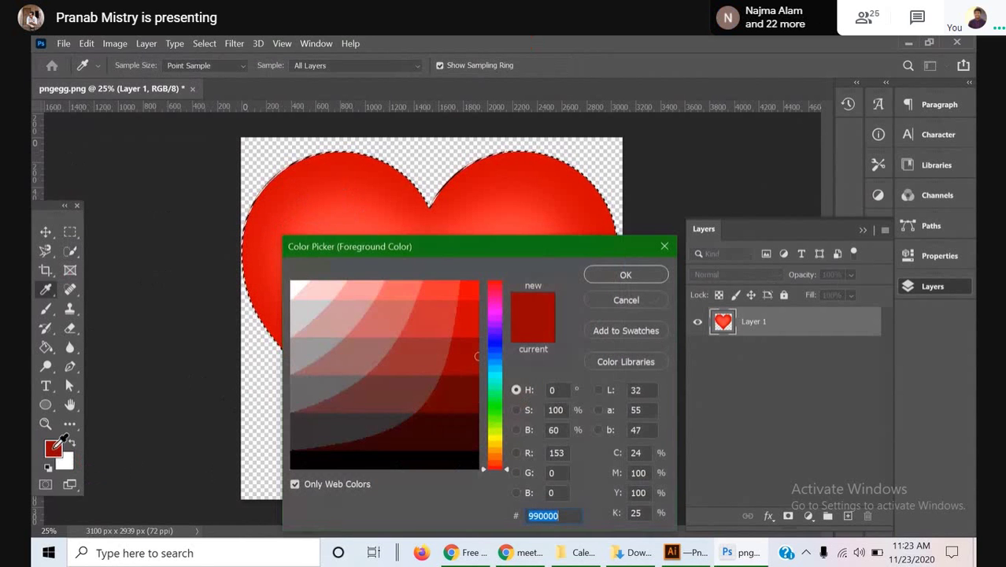
left_click(643, 305)
key("w")
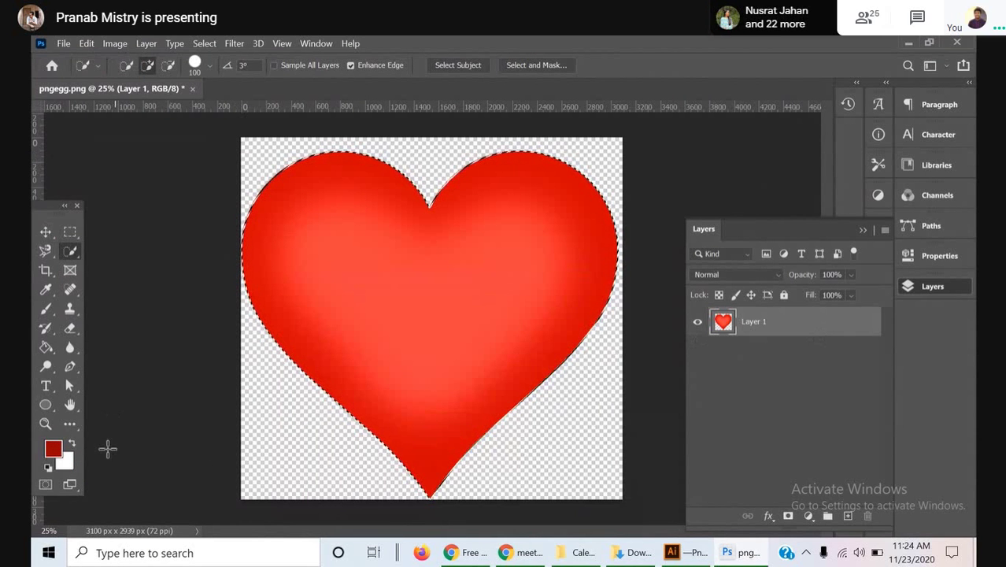
- Set the foreground colour to brown 993300 and fill the lighter centre of the selected heart with the Paint Bucket
left_click(52, 449)
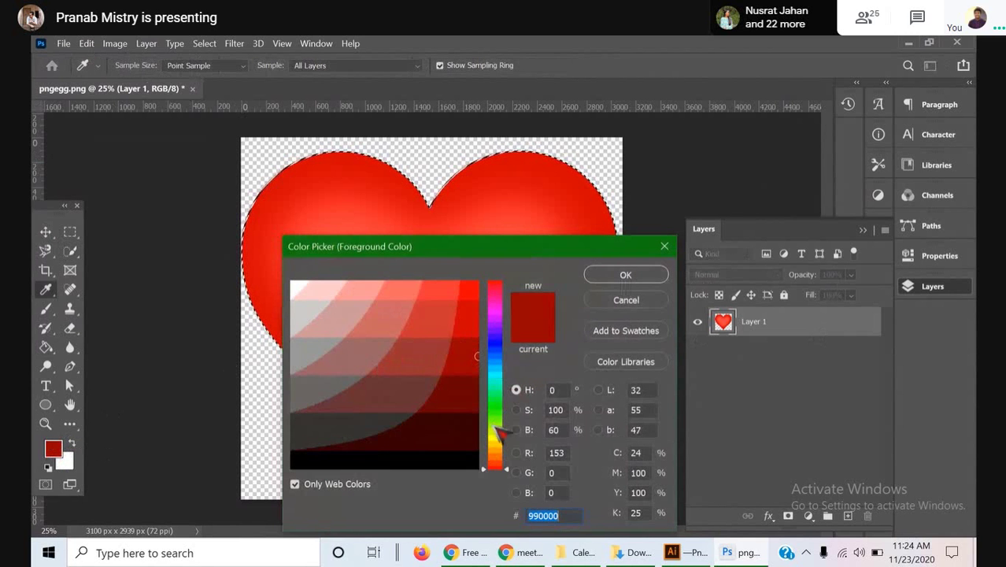
left_click(499, 467)
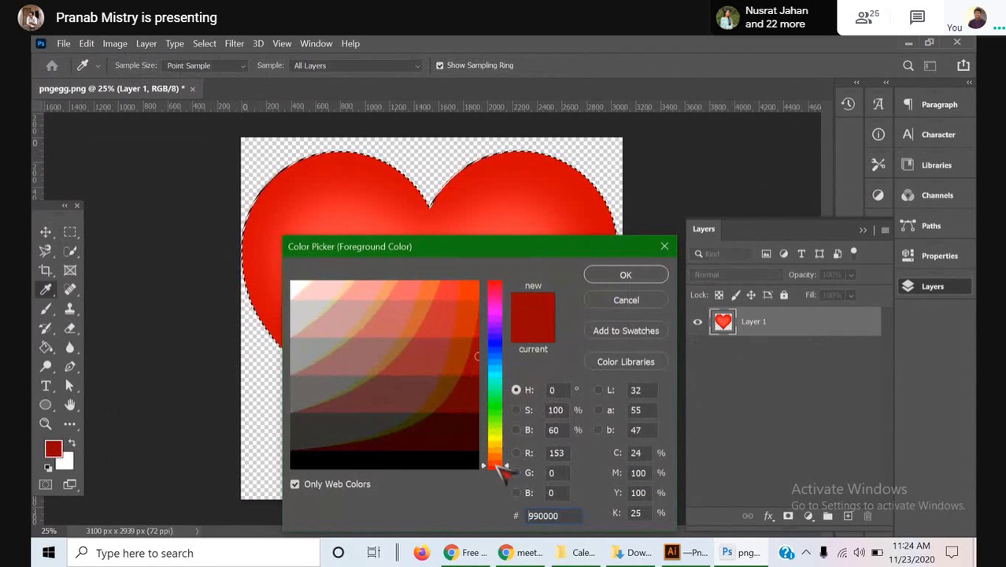
mouse_move(498, 464)
left_mouse_down()
mouse_move(500, 297)
mouse_move(506, 458)
left_mouse_up()
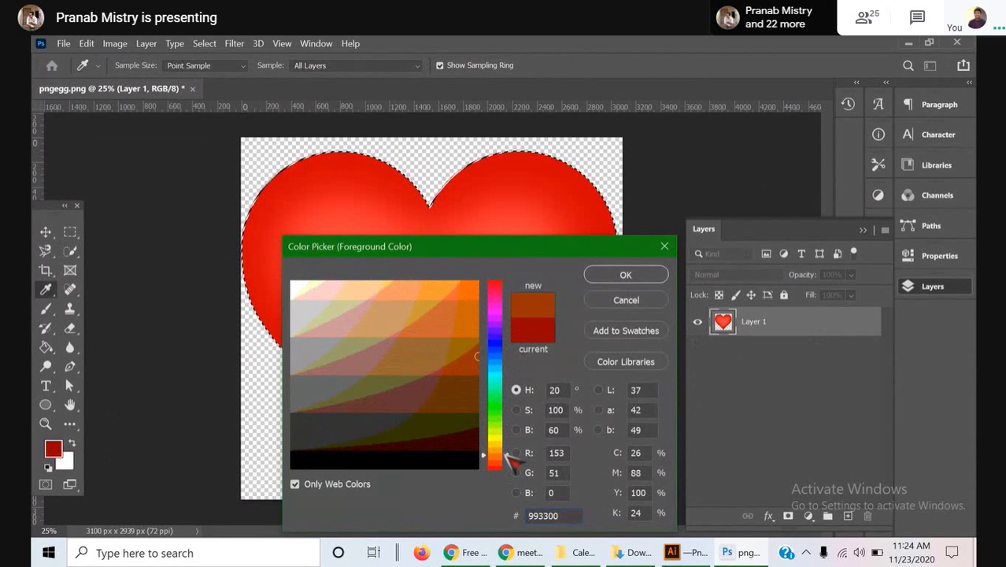
left_click(639, 275)
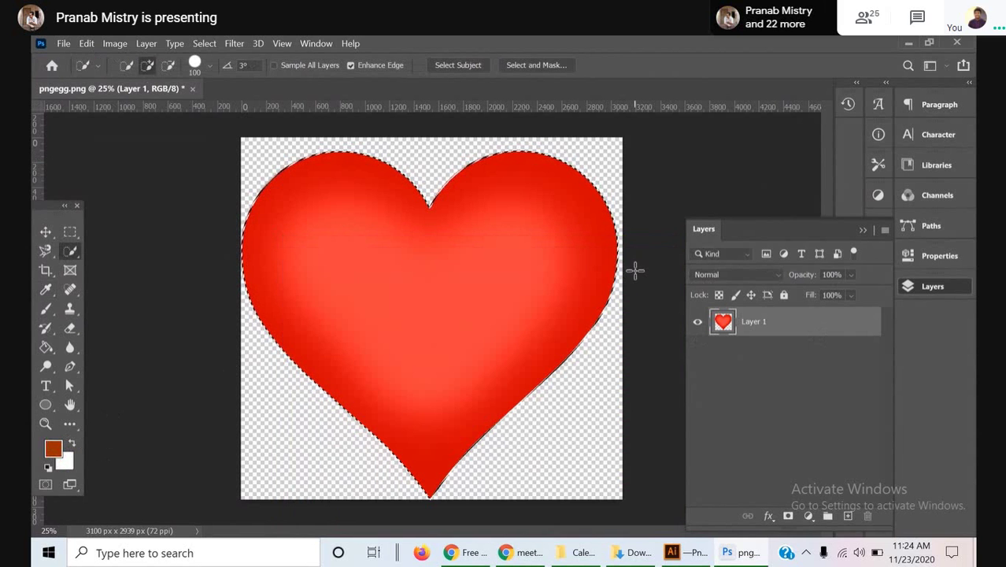
left_click(58, 450)
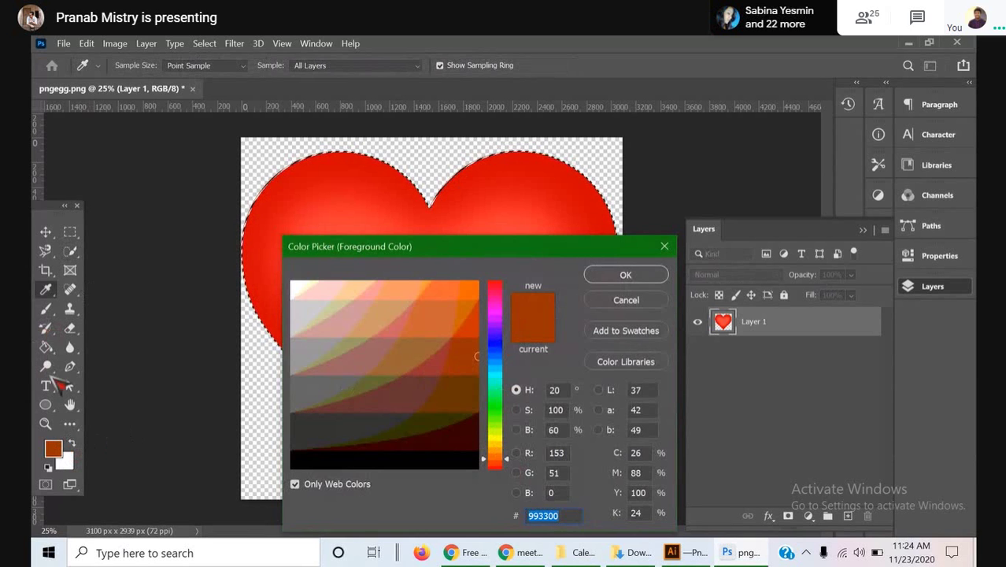
left_click(651, 272)
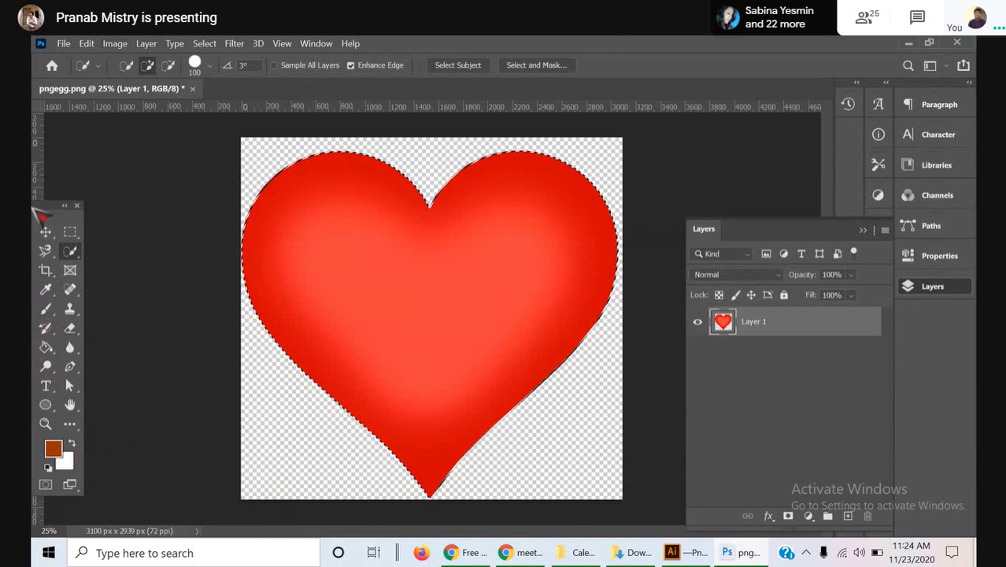
left_click(46, 348)
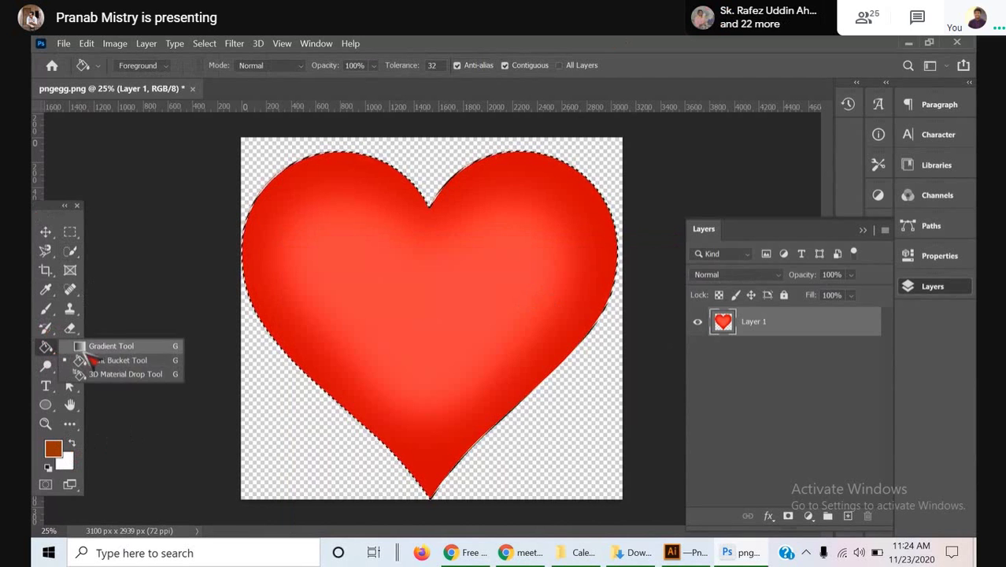
left_click(116, 360)
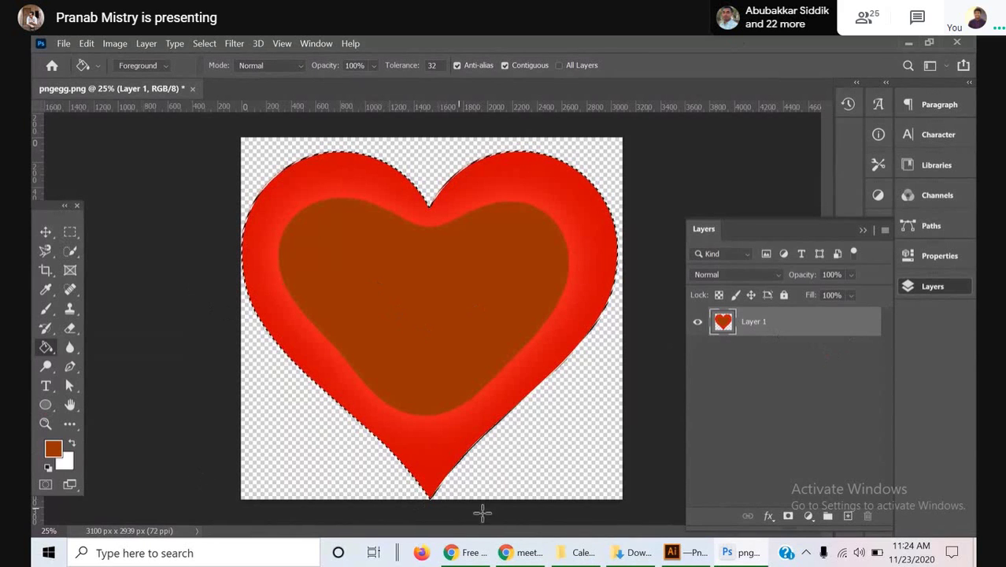
- Switch to Illustrator and bring up the Untitled-1 document that holds the two brown cup drawings
left_click(678, 552)
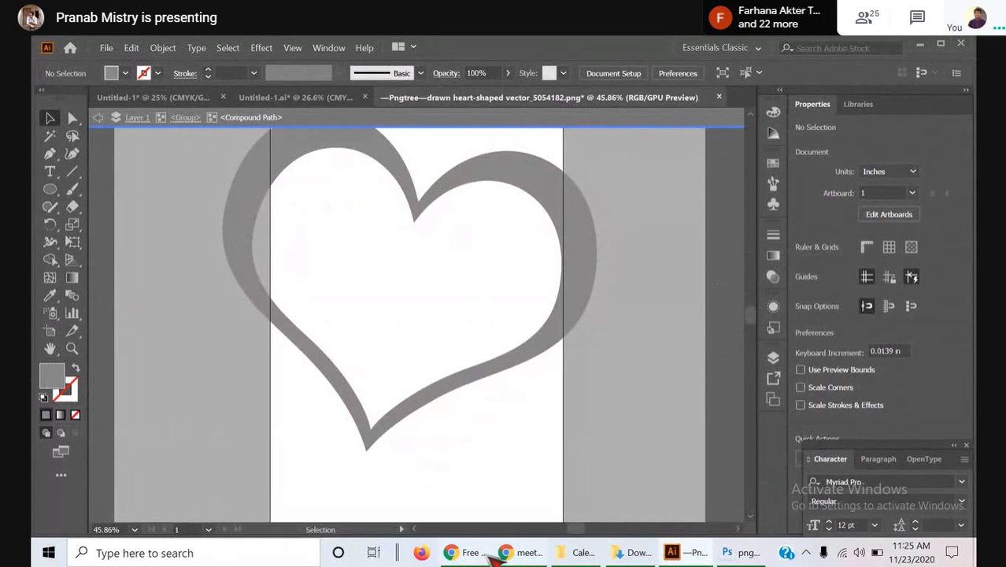
mouse_move(508, 552)
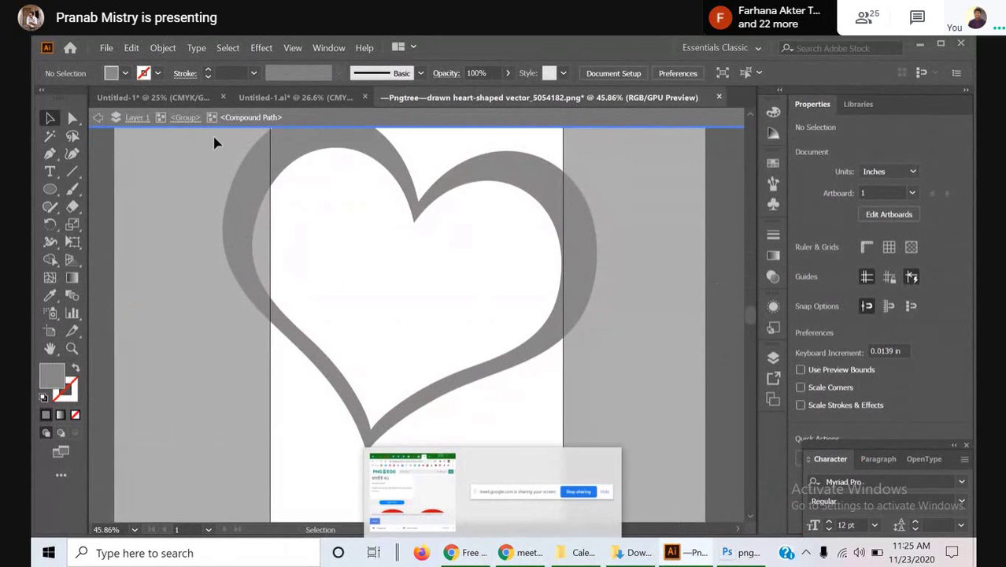
left_click(284, 98)
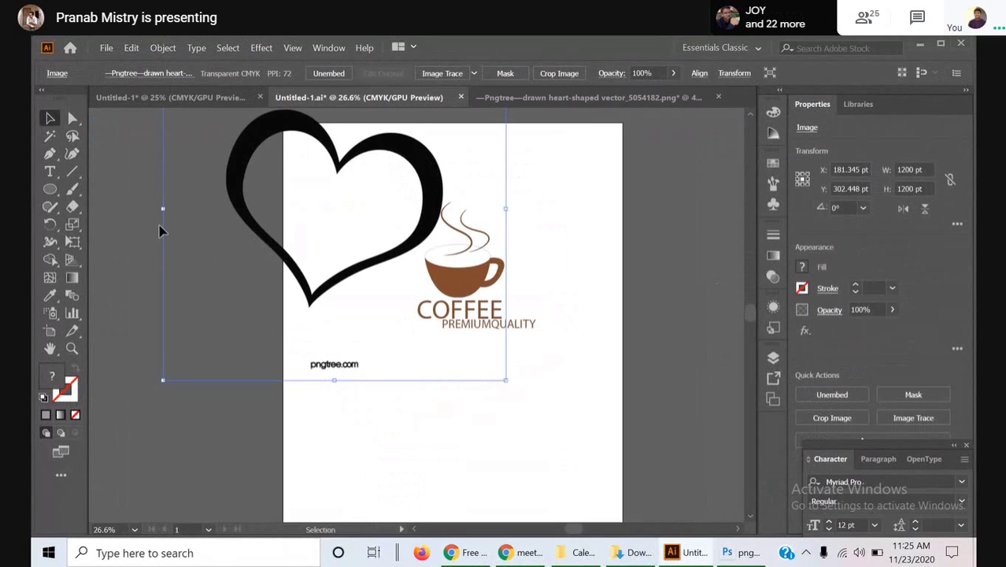
left_click(177, 96)
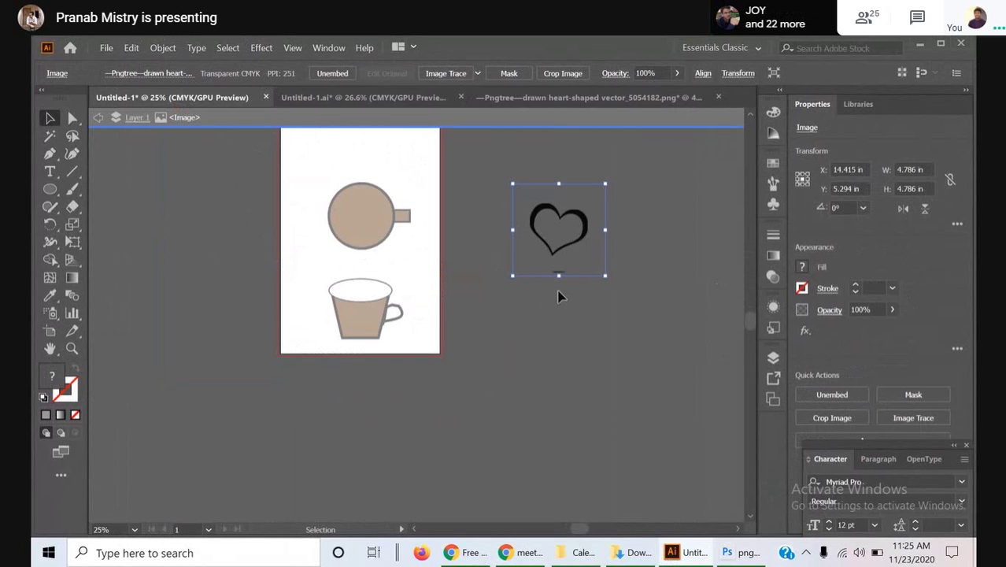
scroll(557, 398, "up", 1)
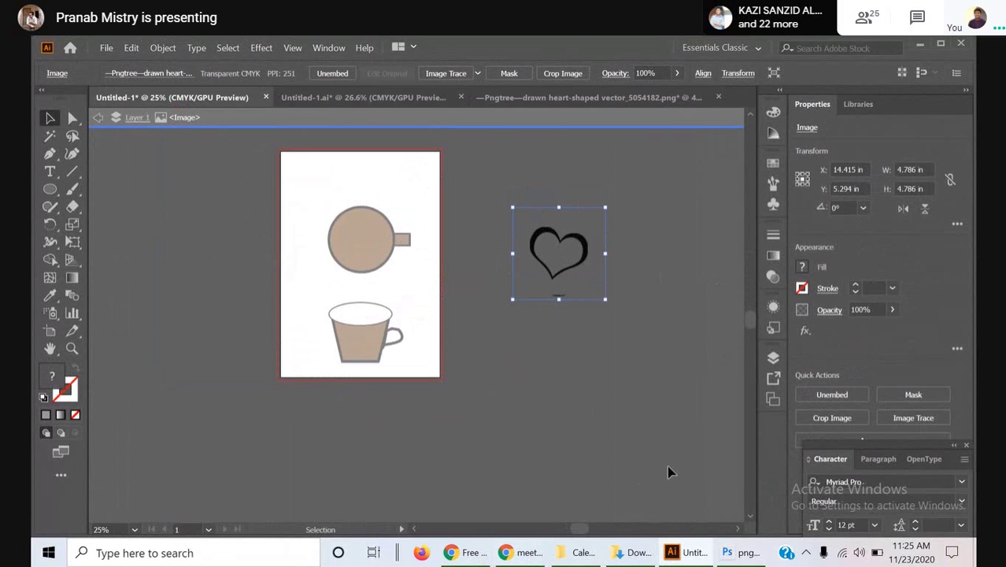
- Switch to Chrome to check the Google Meet call, and return to the cup drawing in Illustrator
left_click(473, 552)
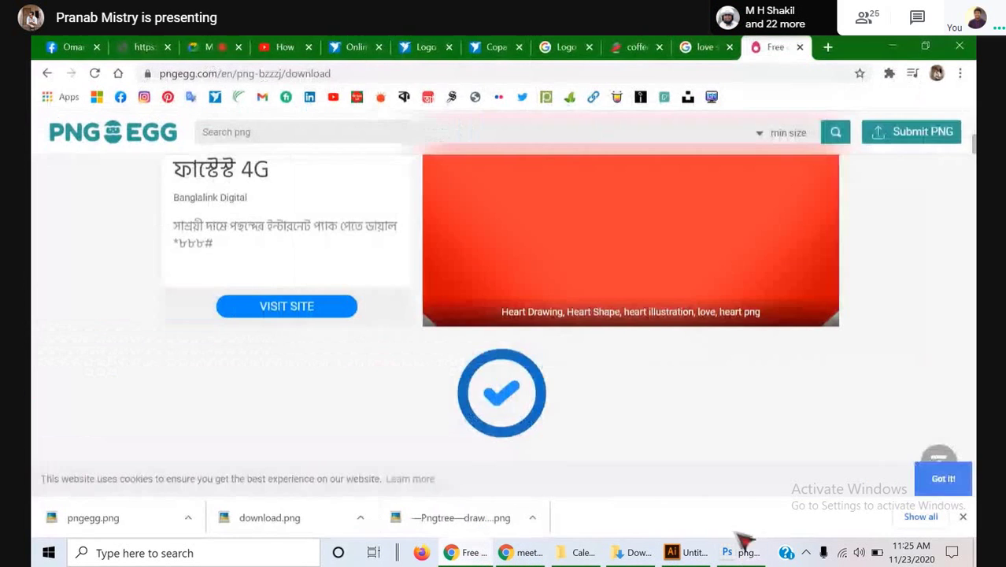
left_click(693, 552)
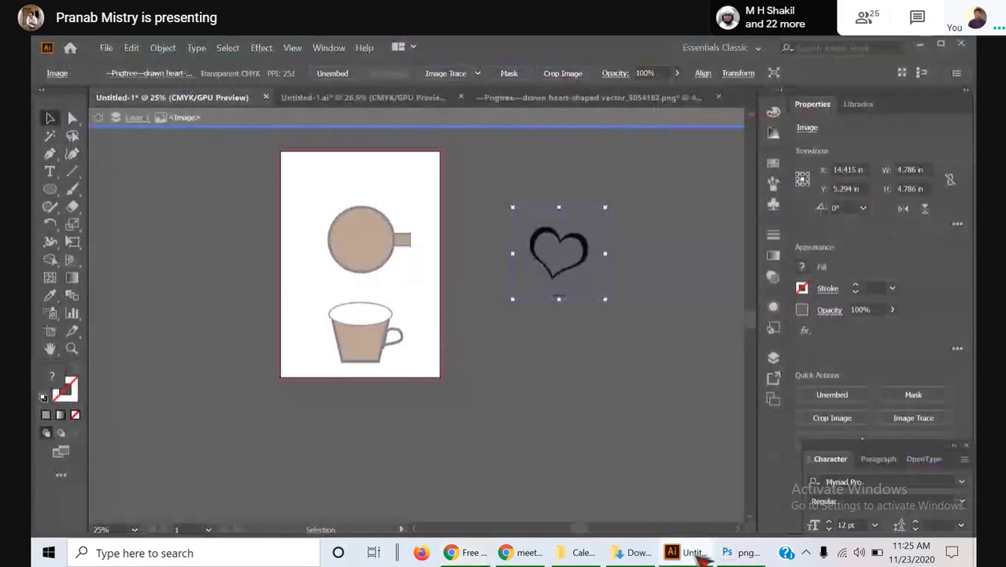
left_click(486, 554)
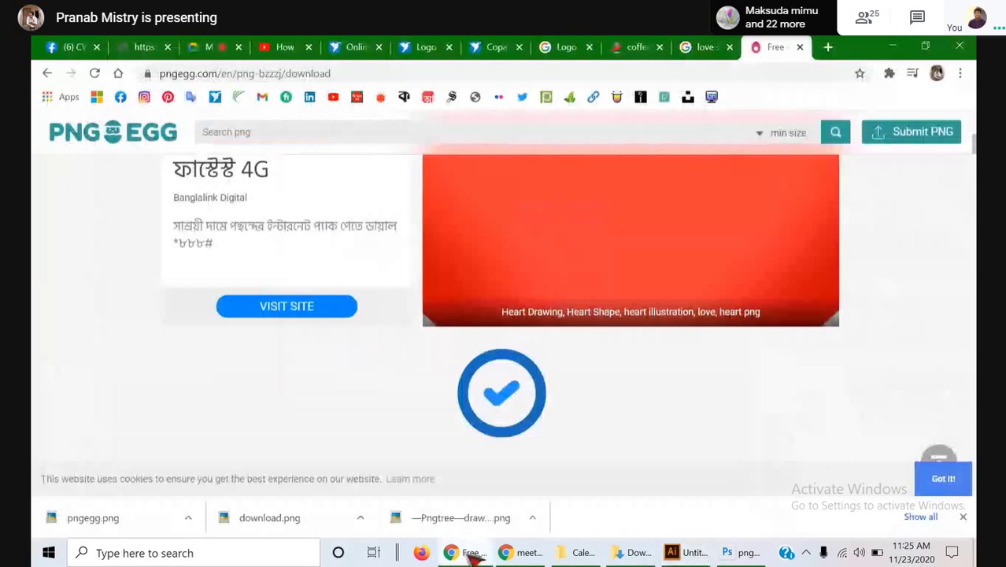
left_click(218, 47)
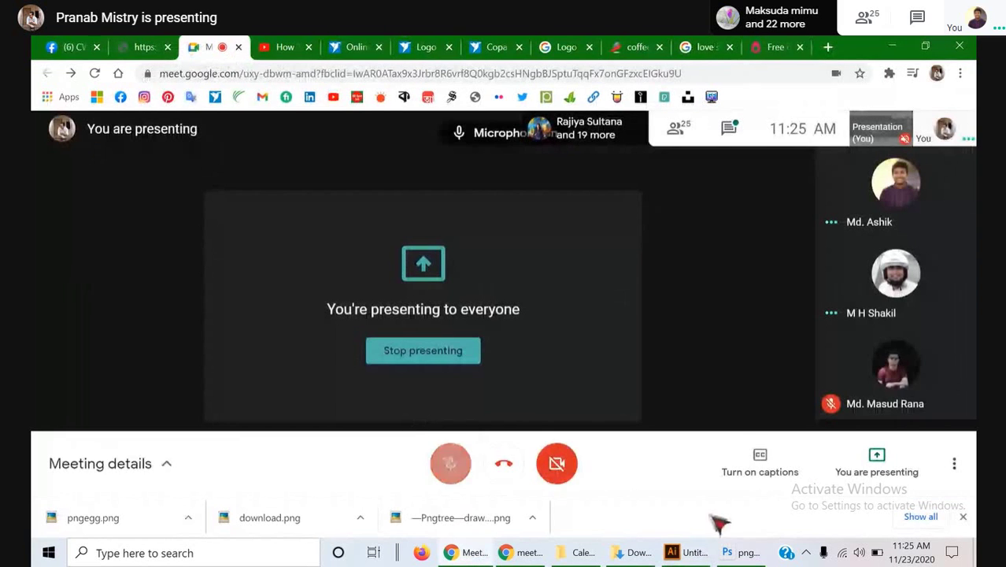
left_click(691, 554)
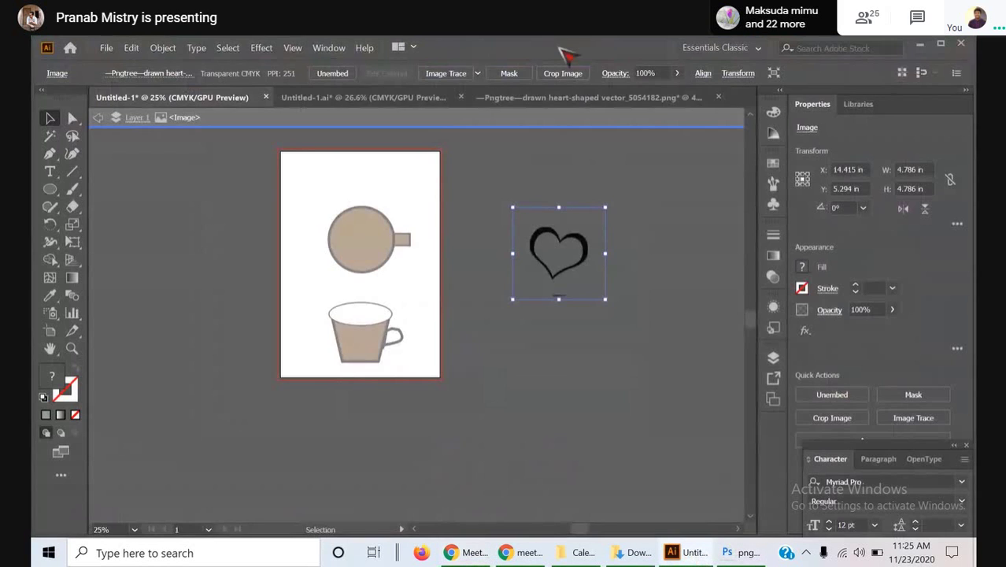
- In the Pngtree heart document, scale the grey heart outline down to about 6.5 in wide around its centre
left_click(570, 100)
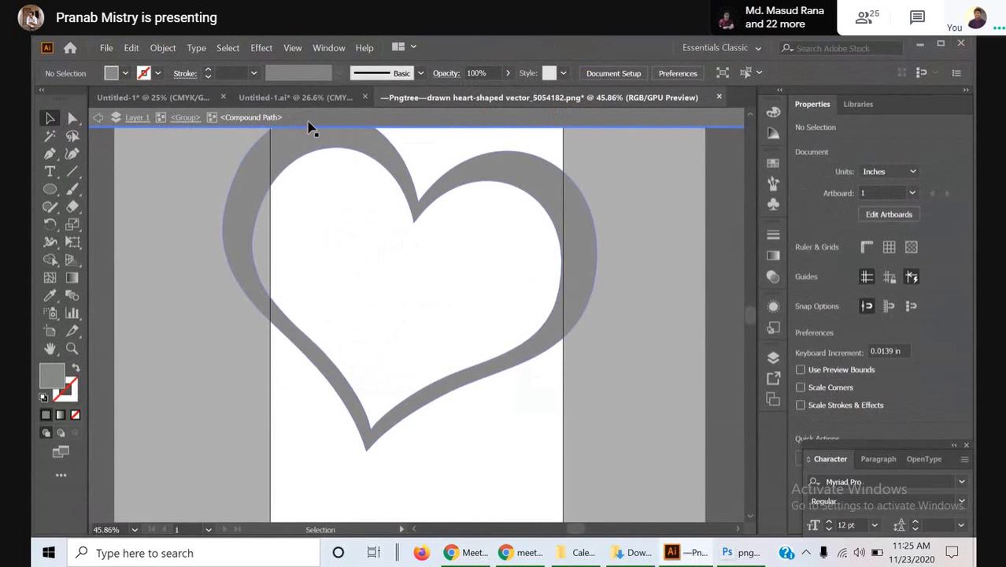
double_click(612, 280)
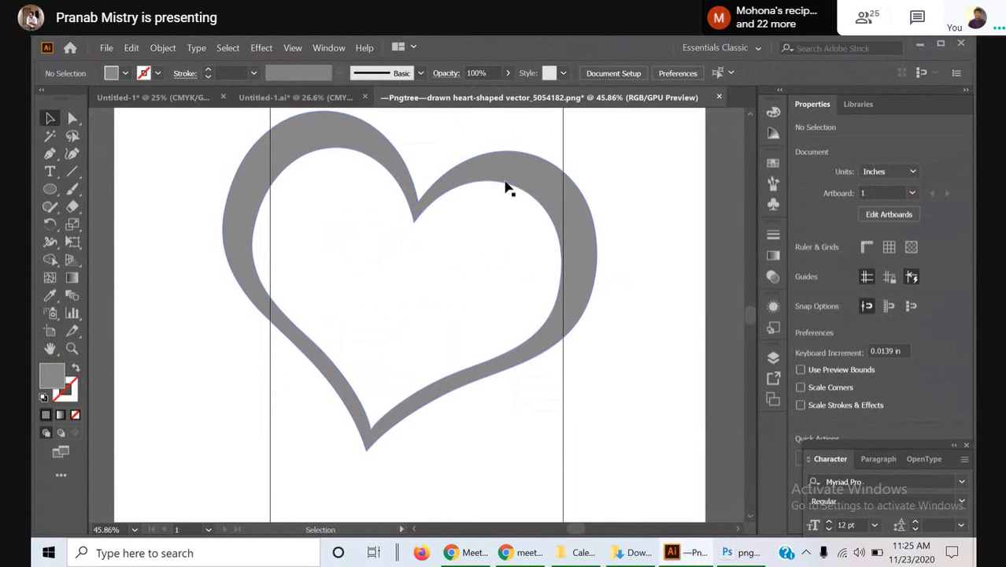
scroll(457, 219, "up", 2)
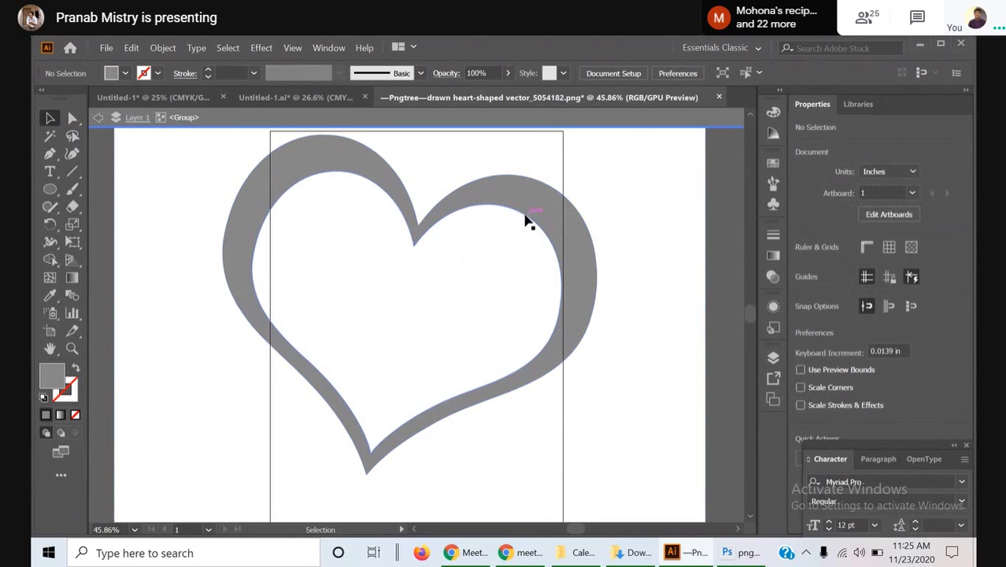
scroll(526, 221, "down", 2)
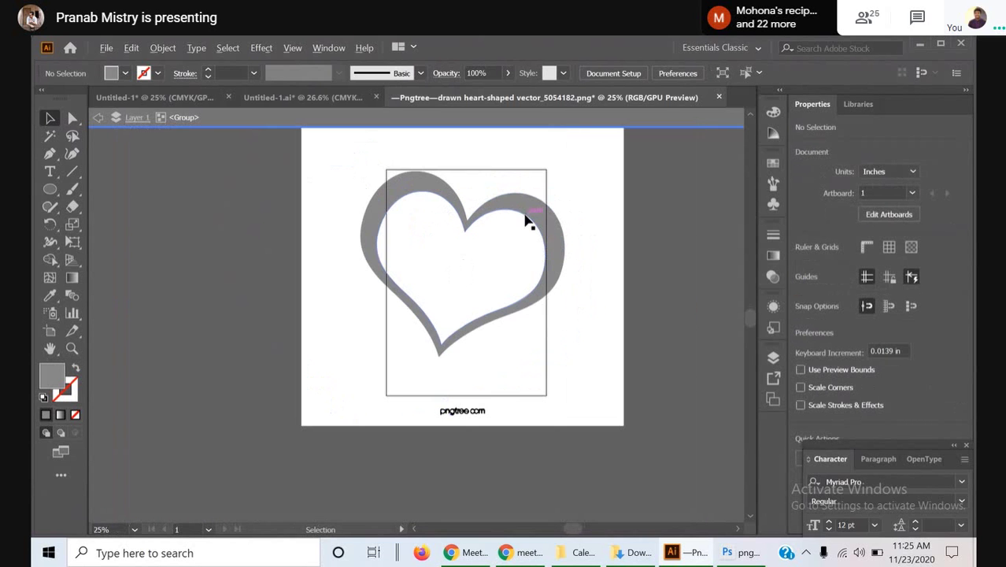
left_click(392, 204)
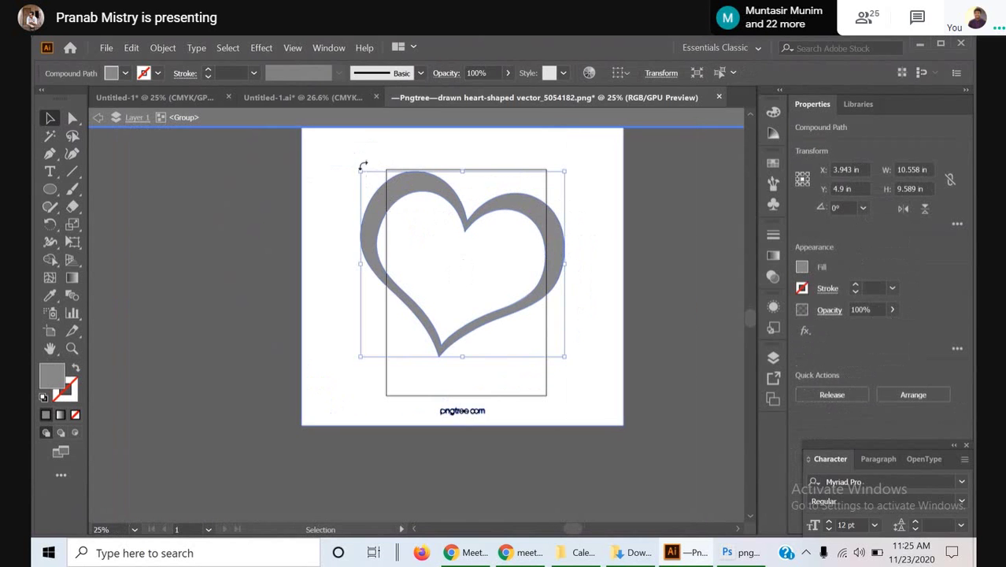
left_click_drag(359, 170, 400, 208)
left_click_drag(563, 355, 527, 329)
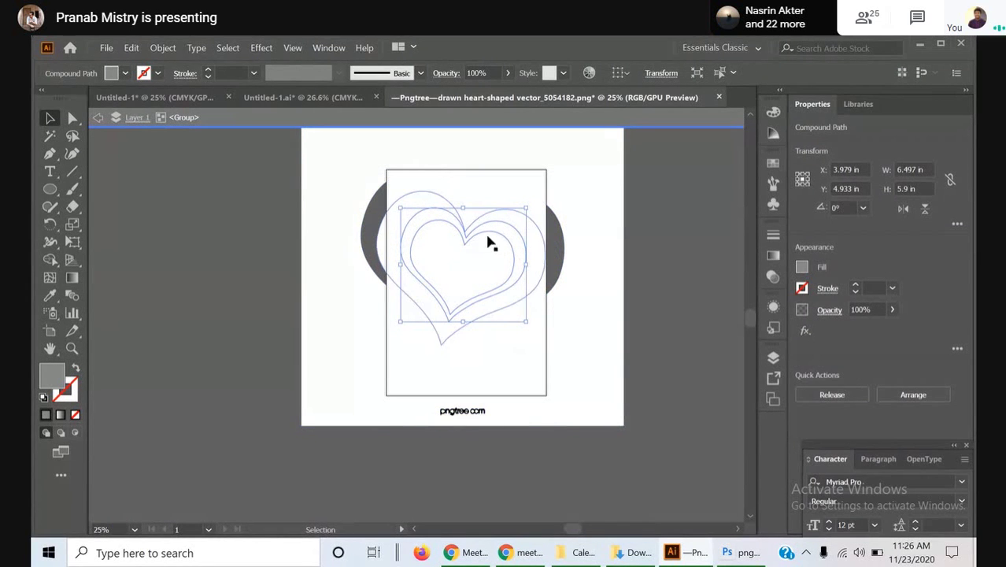
- Move the black heart image onto the upper-left of the Untitled-1 artboard and convert it to ungrouped vector paths with Image Trace
left_click(154, 97)
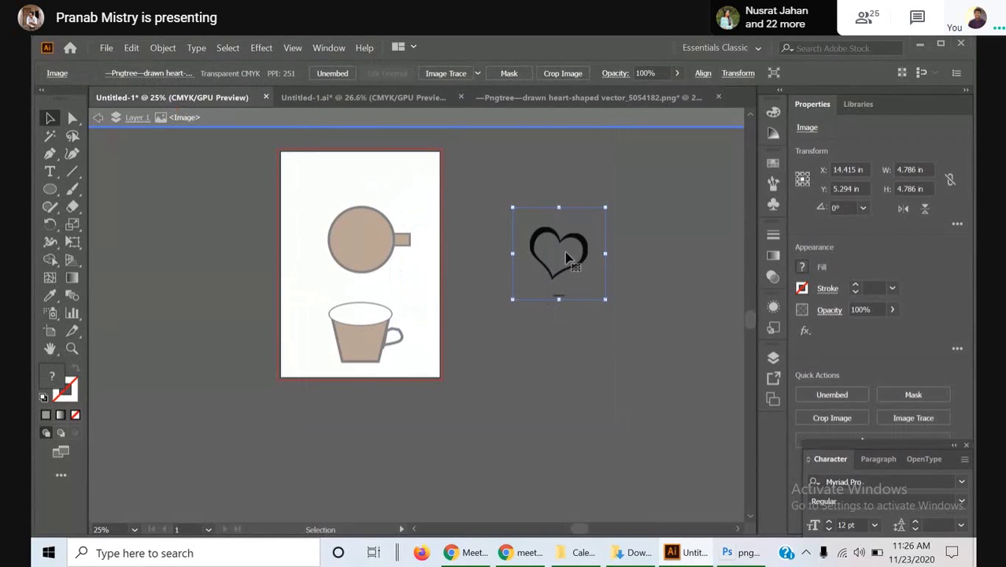
left_click_drag(564, 258, 325, 190)
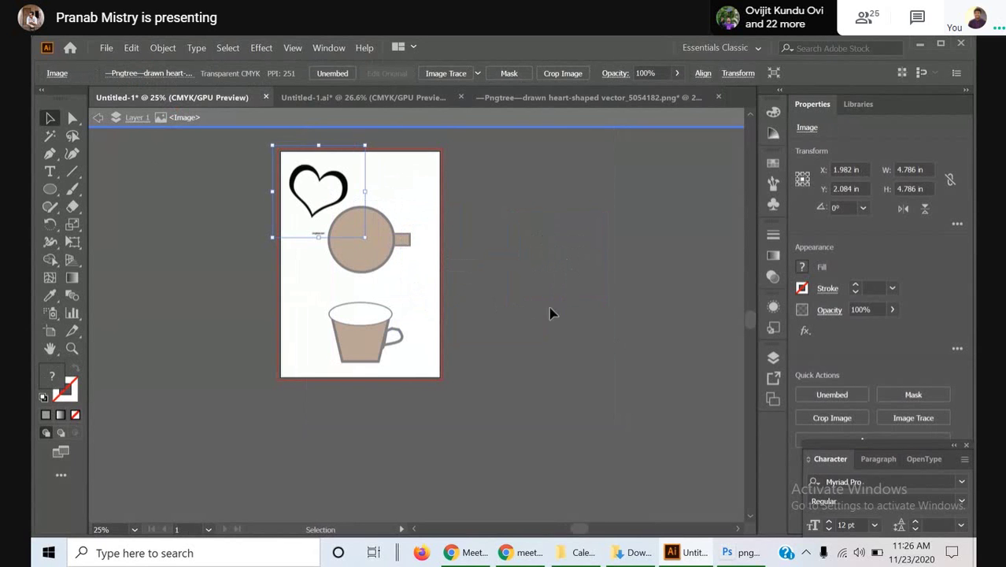
left_click(442, 74)
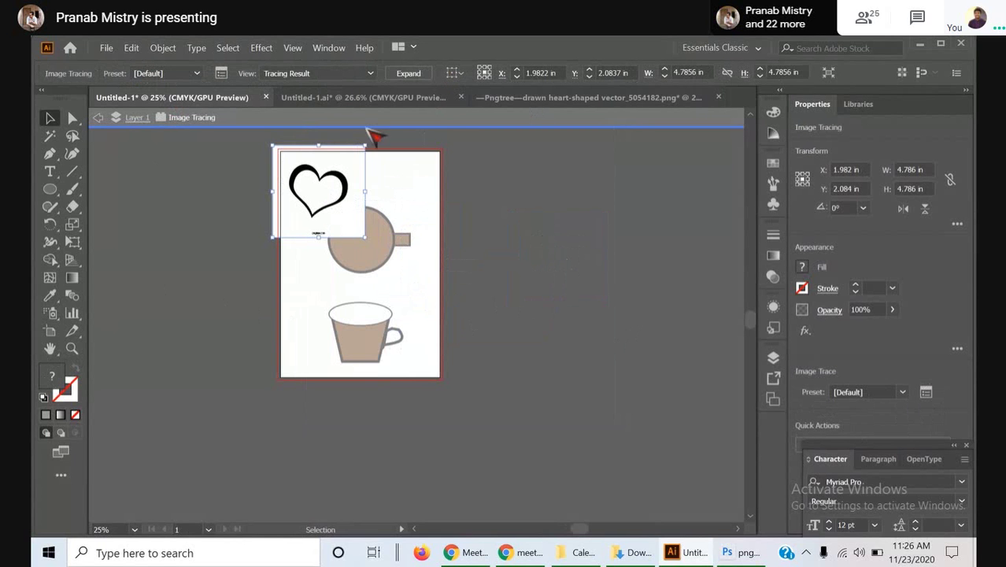
left_click(417, 73)
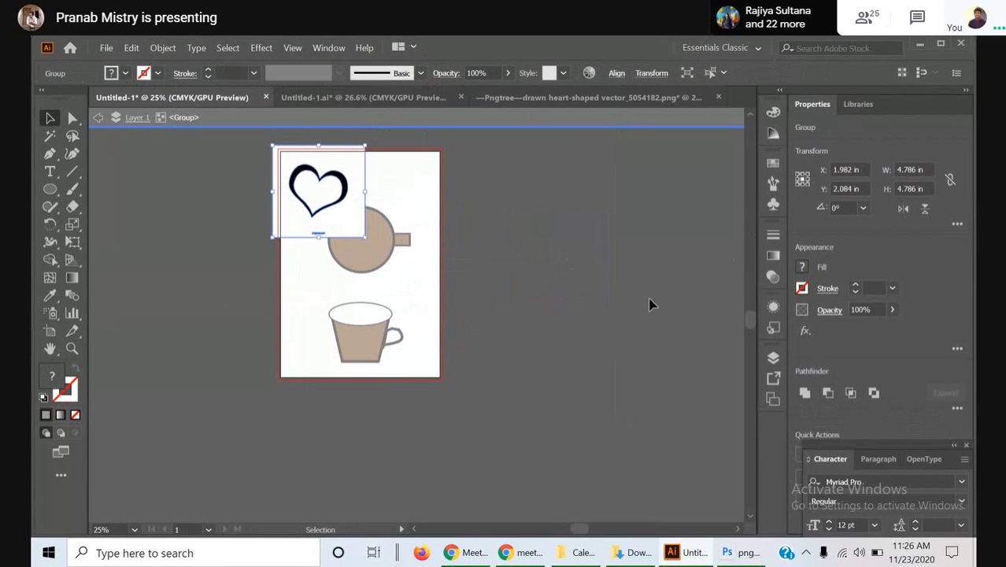
right_click(348, 212)
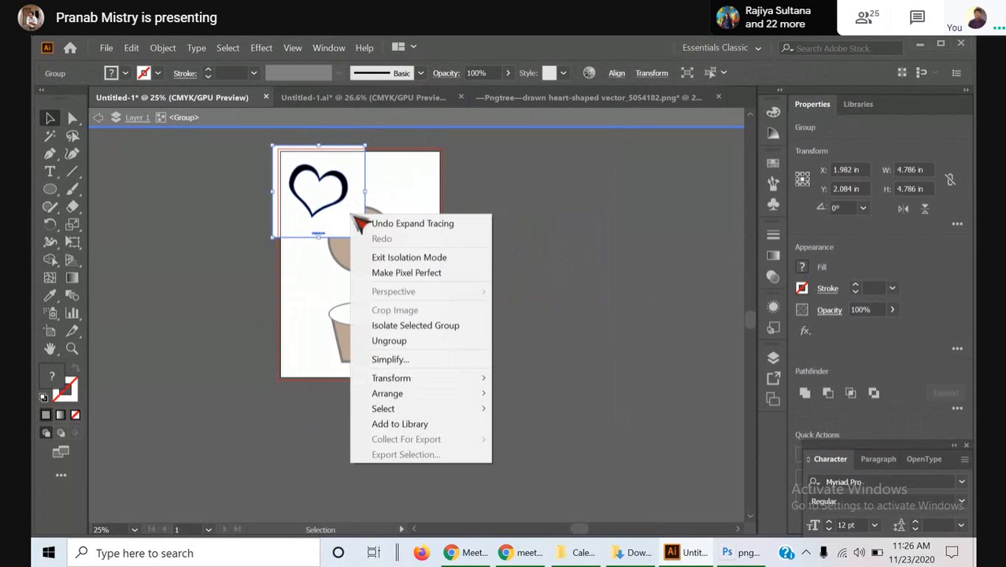
left_click(394, 341)
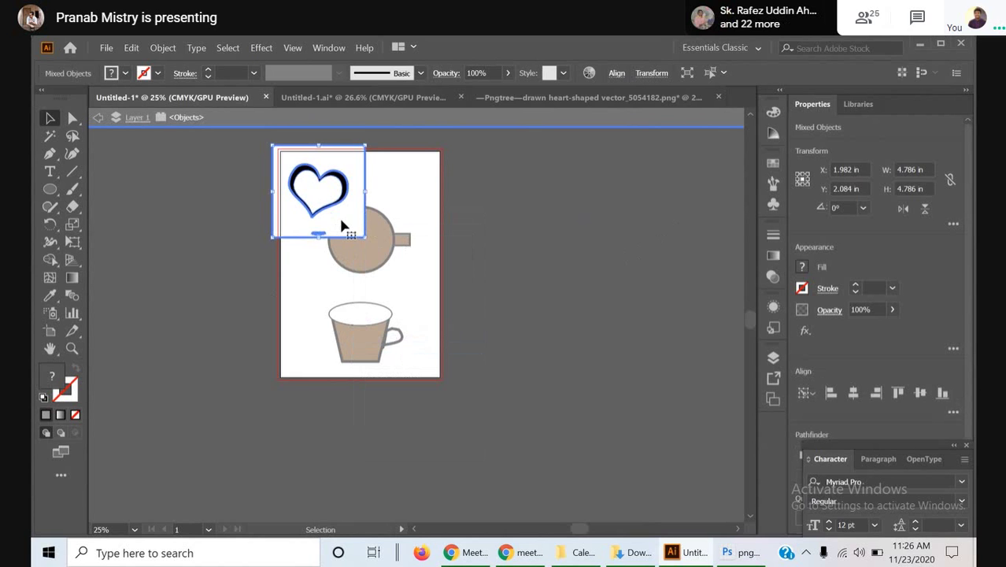
- Delete only the white background path from the traced heart image, keeping the heart shape
key("Delete")
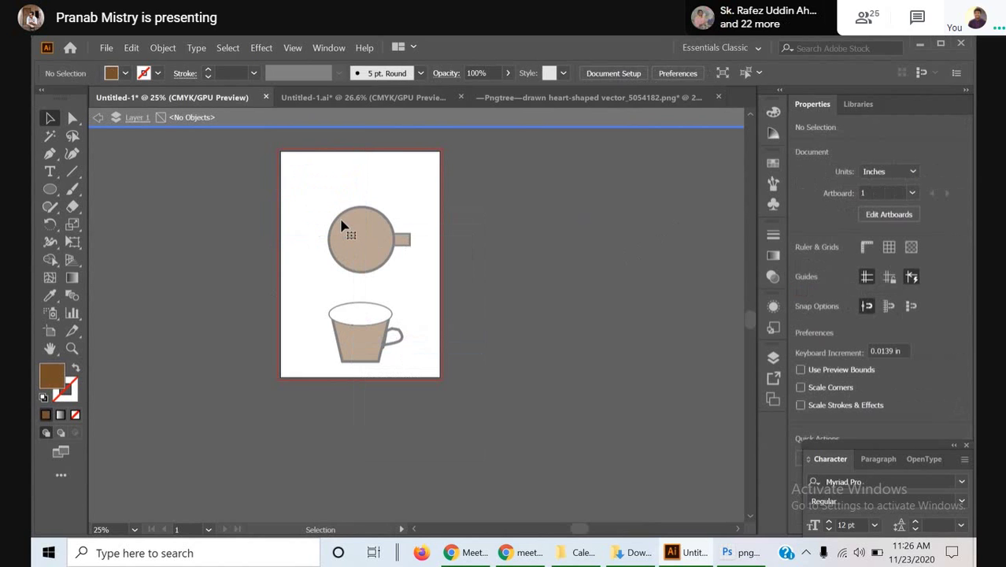
key("ctrl+z")
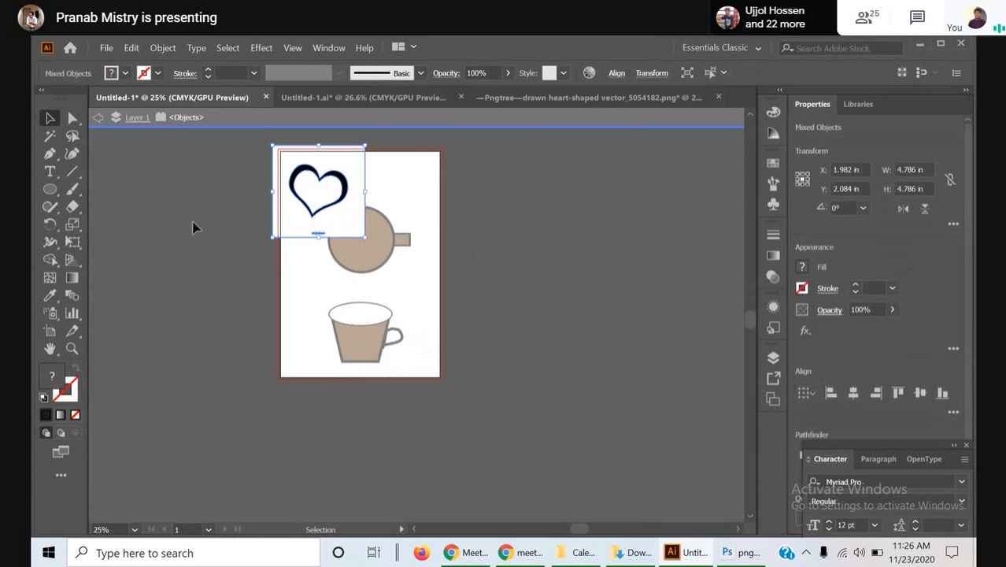
left_click(196, 224)
left_click(333, 222)
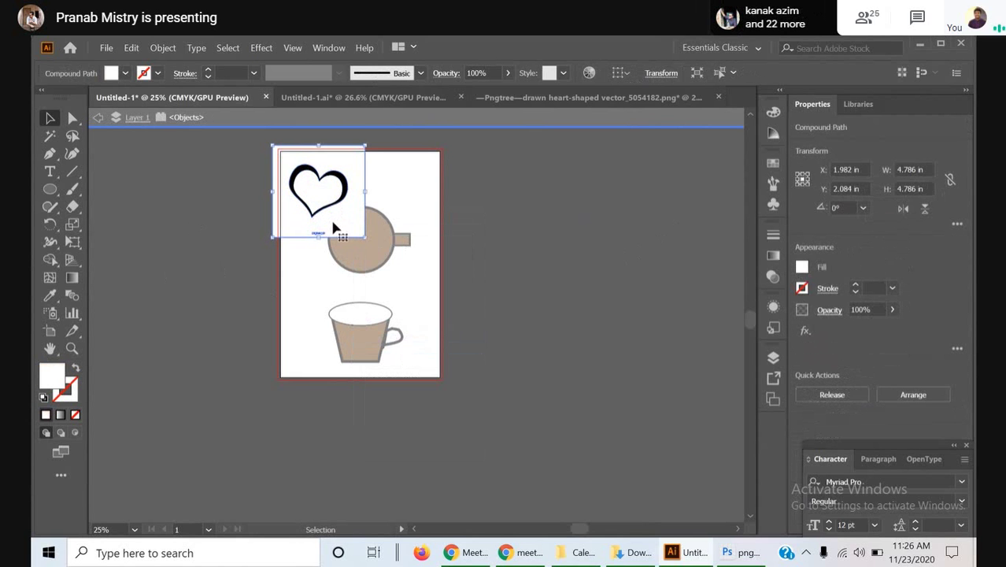
key("ctrl+shift+a")
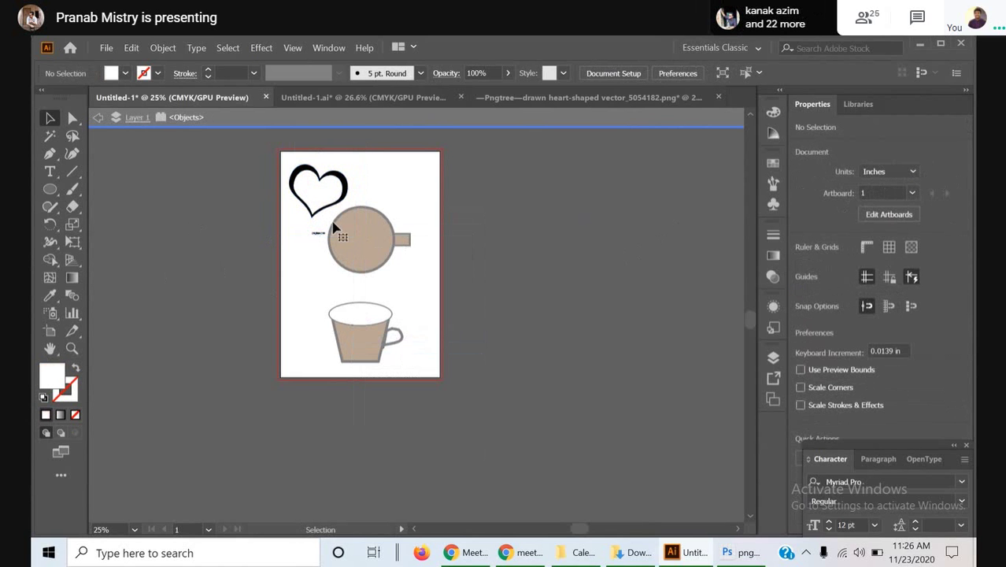
- Fill the traced heart with the brown swatch one shade lighter than C=40 M=70 Y=100 K=50
left_click(346, 183)
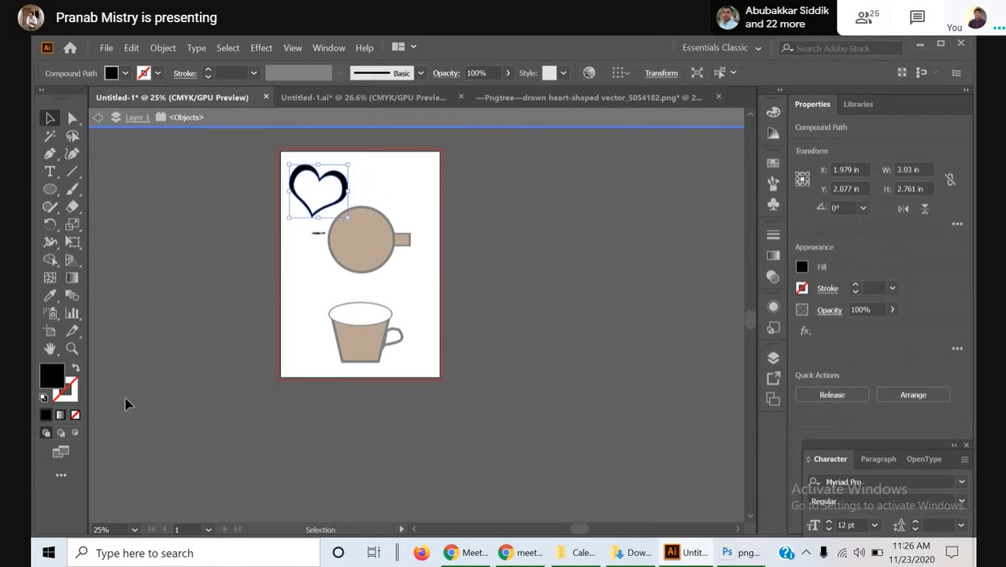
left_click(126, 74)
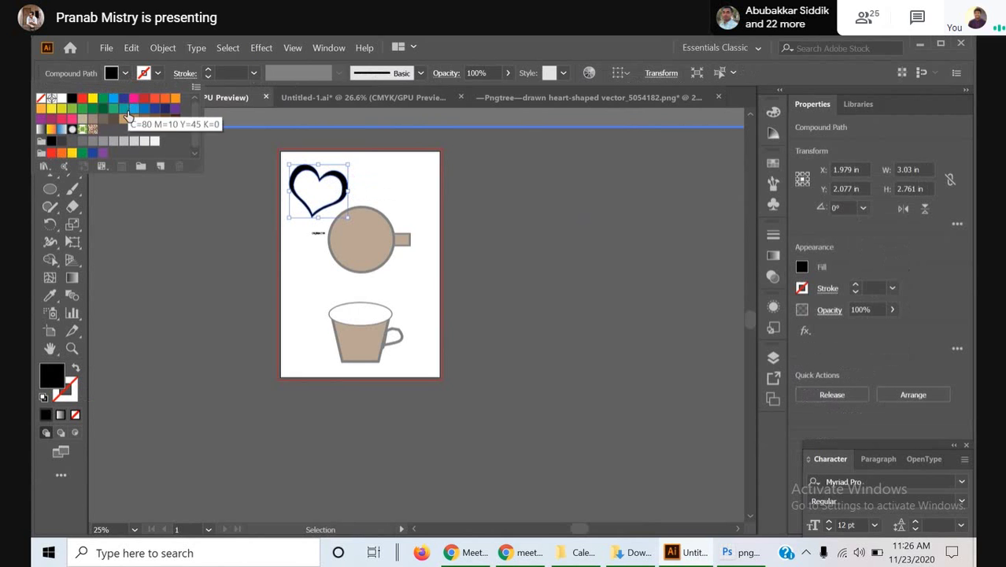
left_click(155, 121)
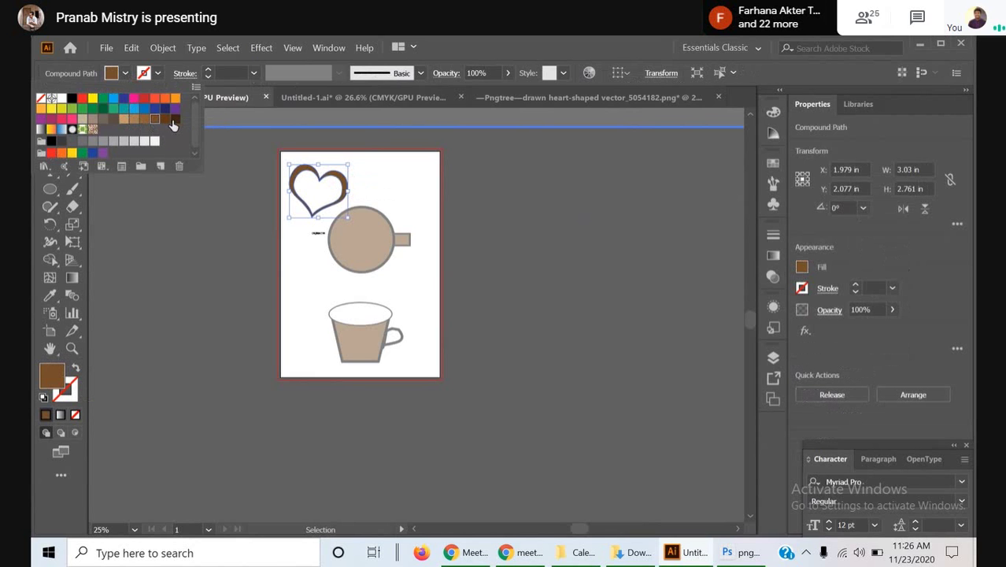
left_click(168, 119)
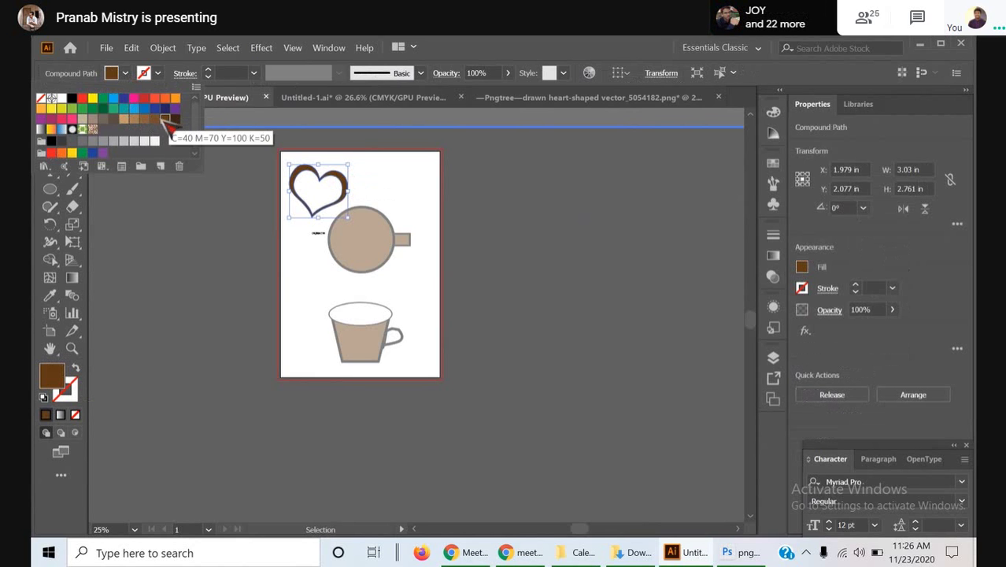
left_click(156, 122)
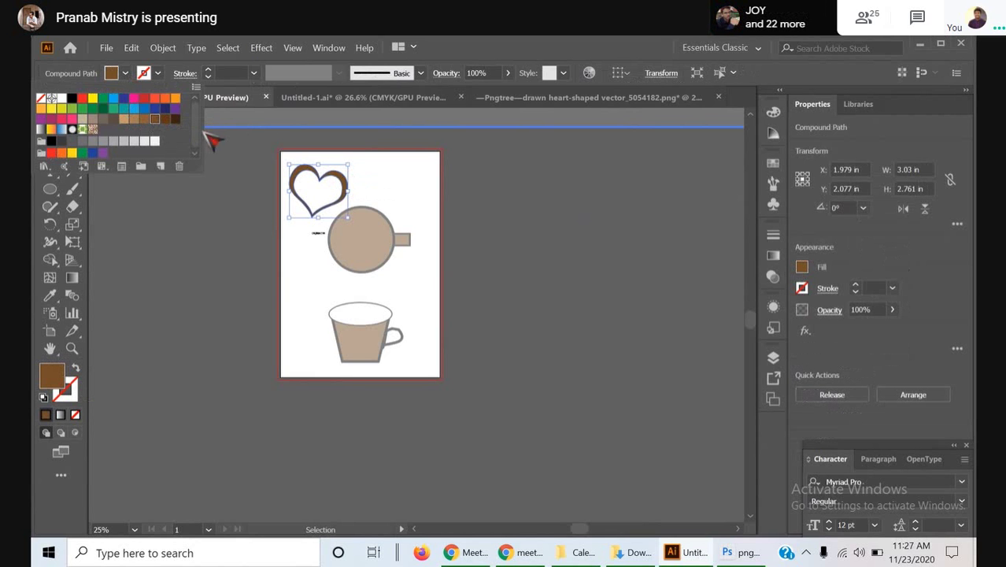
left_click(319, 181)
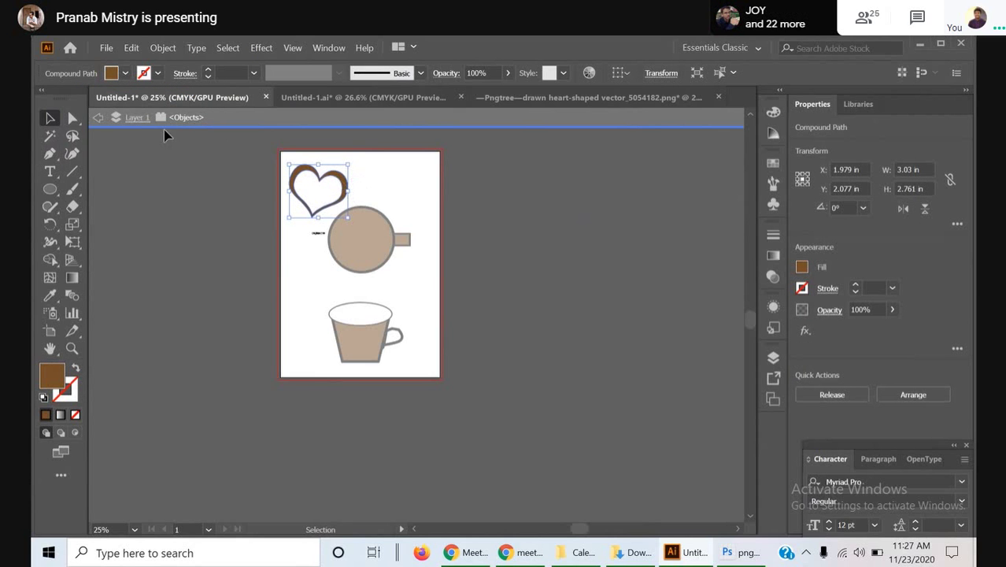
- Move the brown heart onto the round top-view cup and try out a slight rotation
left_click_drag(335, 183, 375, 225)
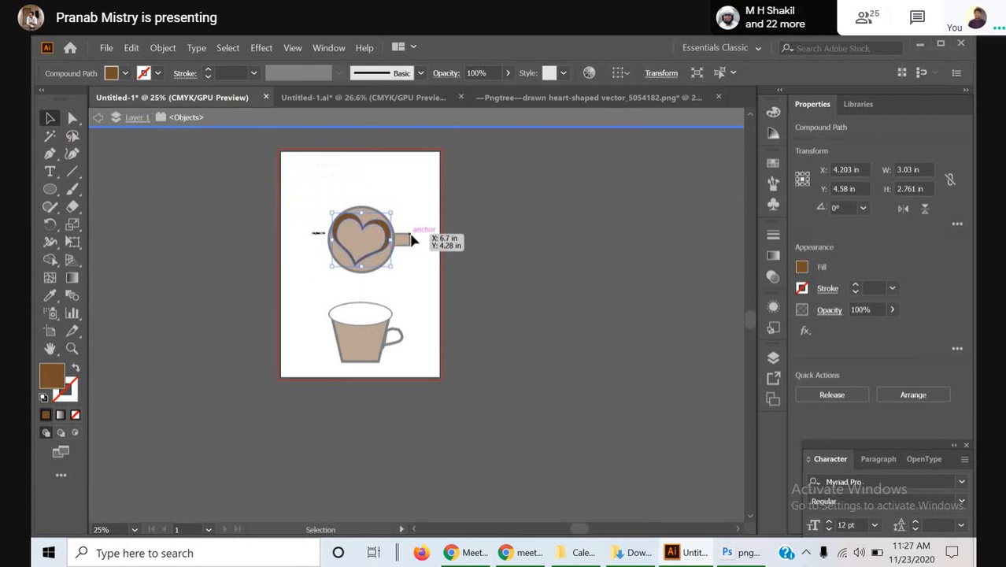
scroll(403, 212, "up", 3)
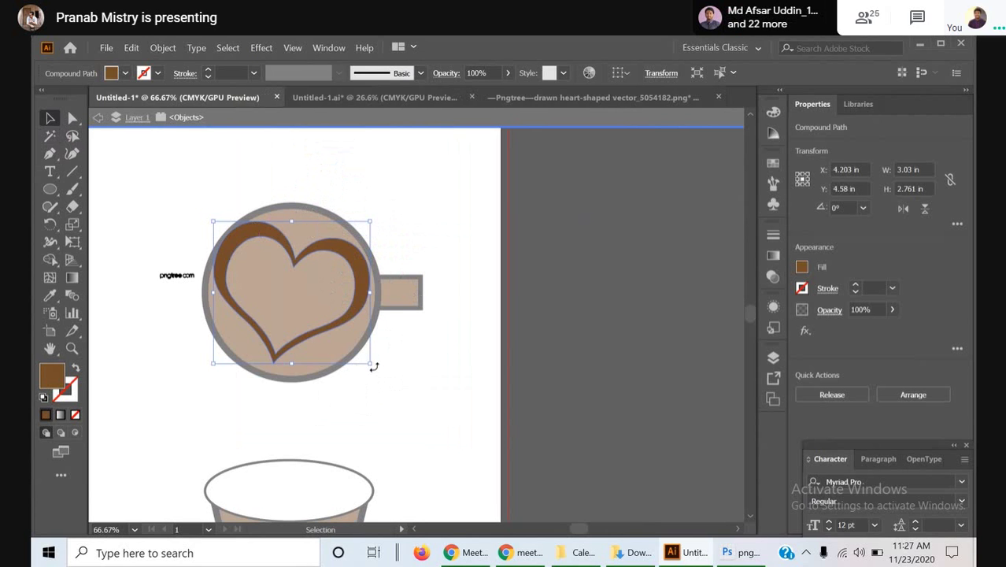
mouse_move(374, 366)
left_mouse_down()
mouse_move(375, 352)
mouse_move(376, 366)
left_mouse_up()
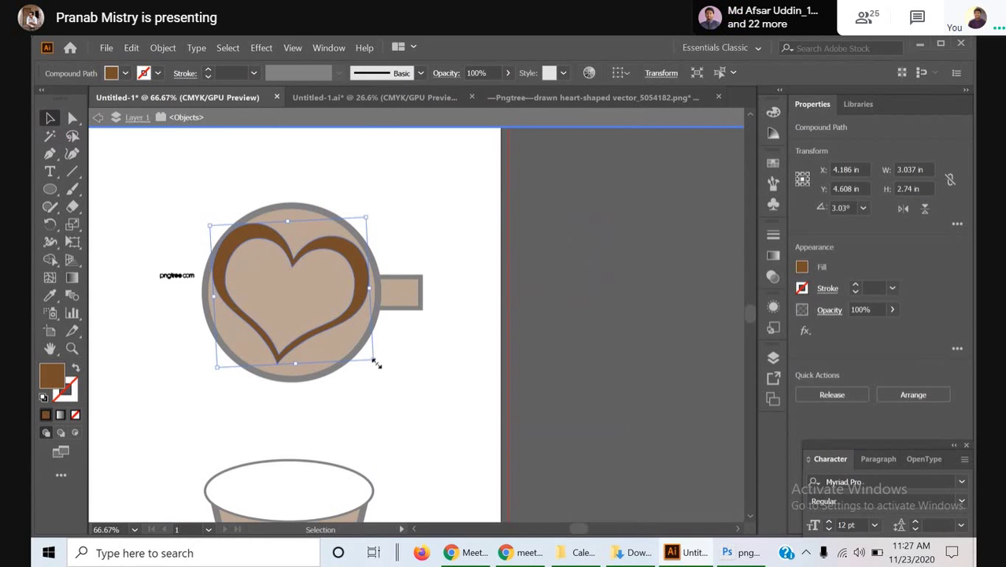
left_click_drag(375, 360, 374, 366)
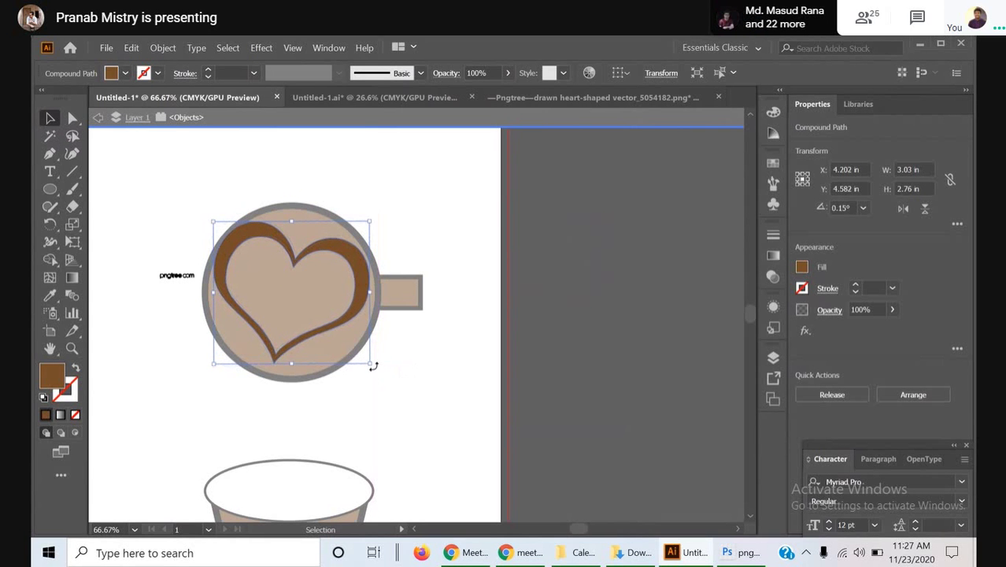
- Scale the heart down to about 1.95 in wide in the middle of the round cup and rotate it to 8.8°
left_click_drag(214, 225, 248, 253)
left_click_drag(316, 291, 305, 285)
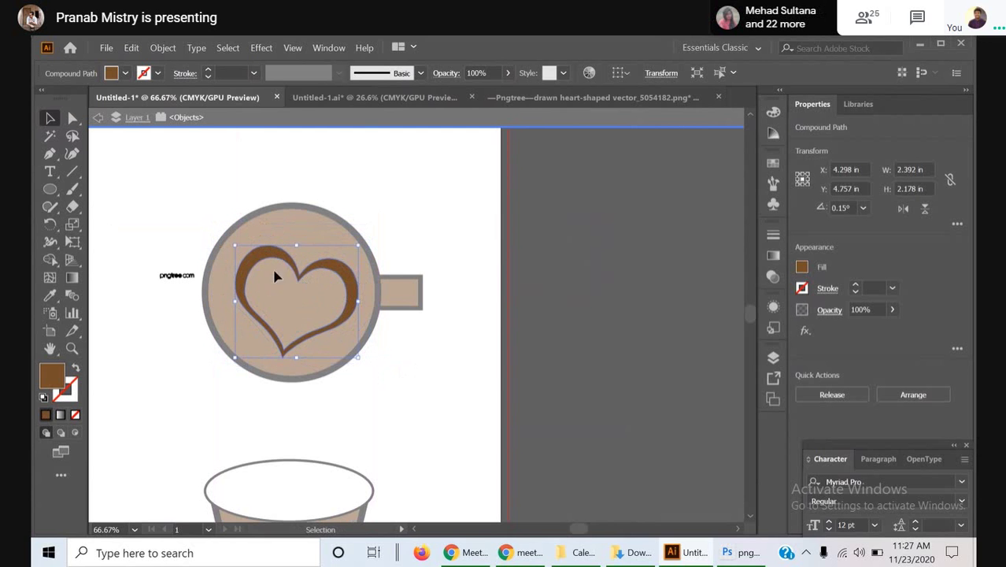
left_click_drag(234, 244, 257, 266)
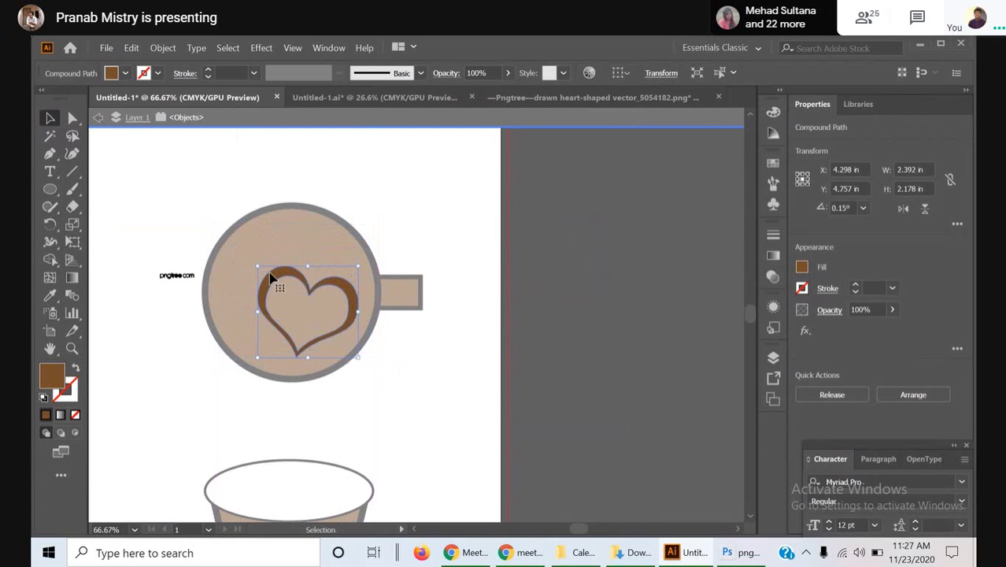
left_click_drag(309, 288, 291, 270)
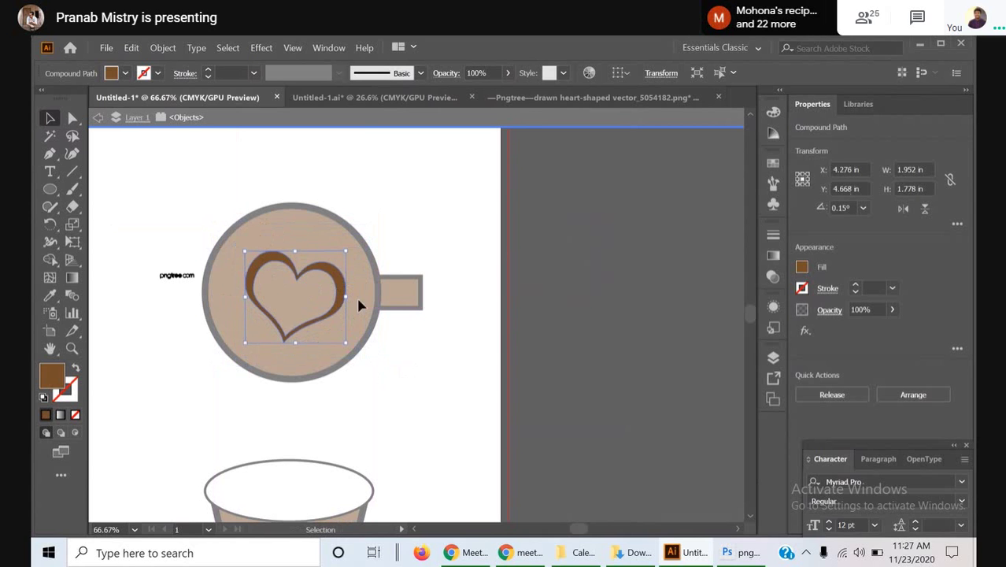
mouse_move(352, 345)
left_mouse_down()
mouse_move(355, 319)
mouse_move(359, 341)
left_mouse_up()
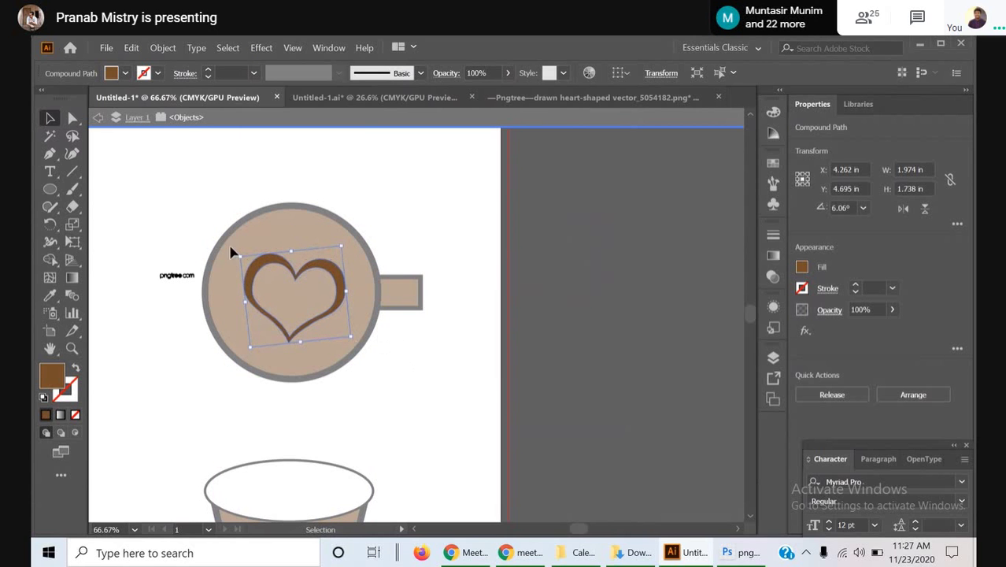
left_click_drag(234, 254, 250, 261)
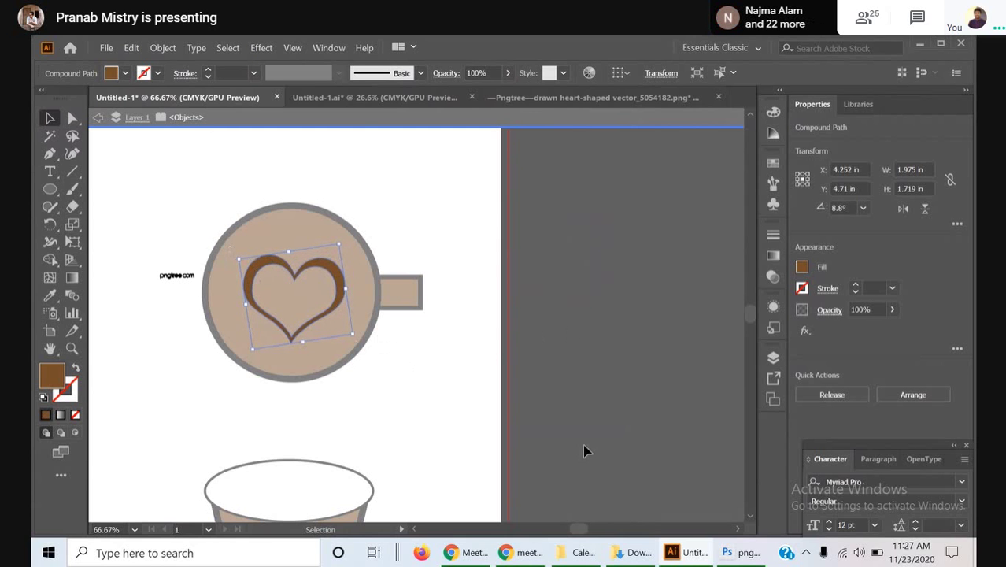
- Switch to Chrome to turn off the microphone in the Google Meet call, and return to the cup drawing in Illustrator
left_click(472, 553)
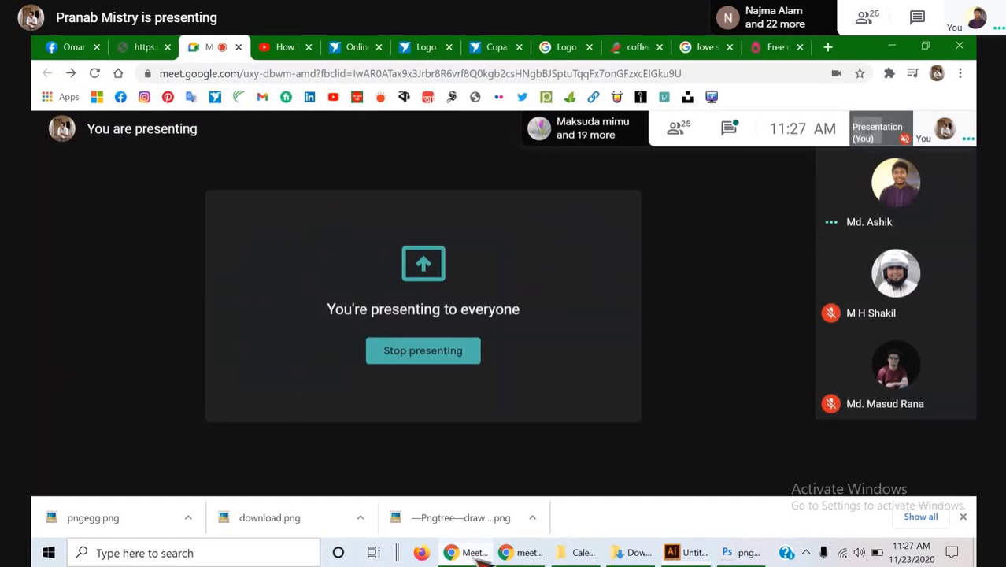
left_click(448, 464)
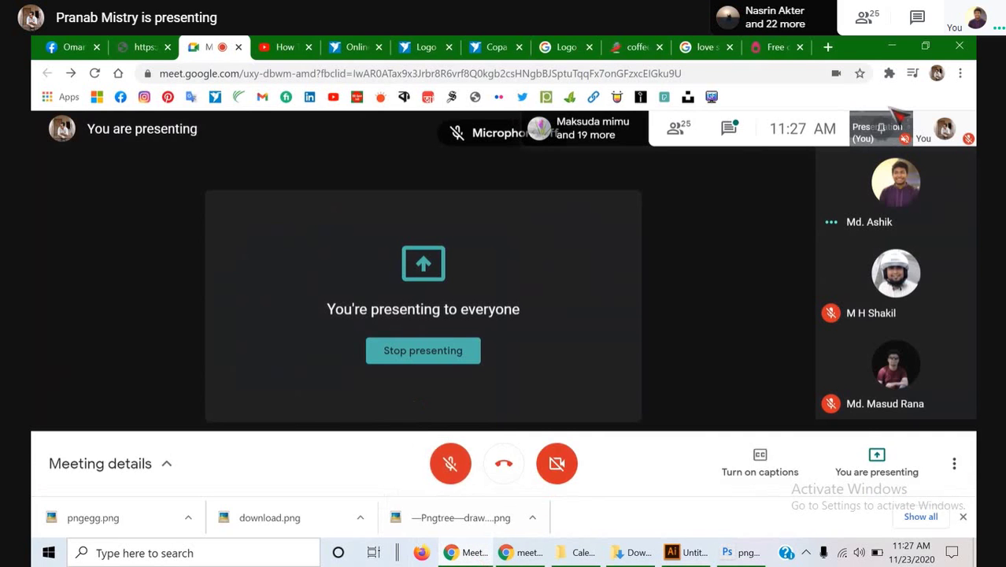
left_click(893, 46)
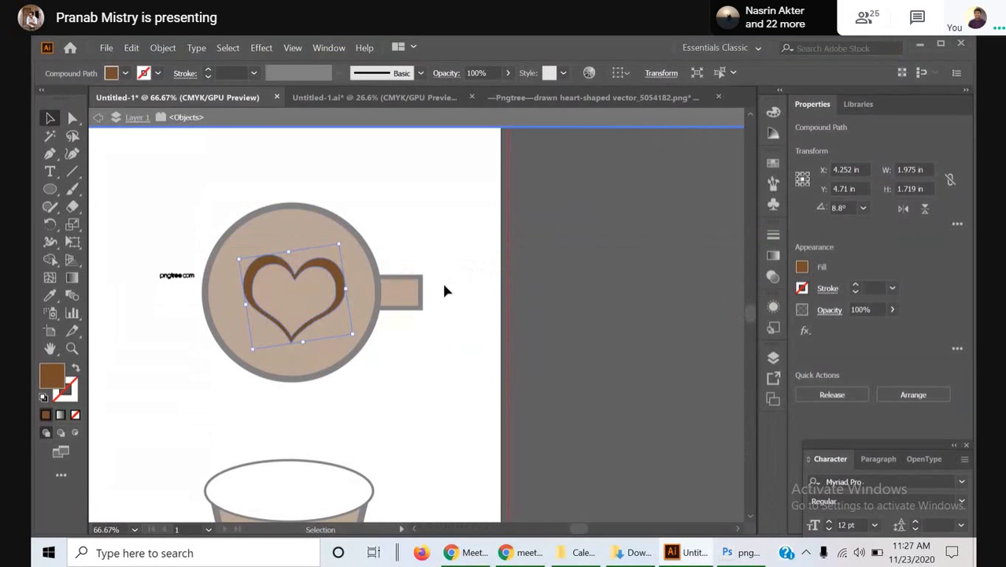
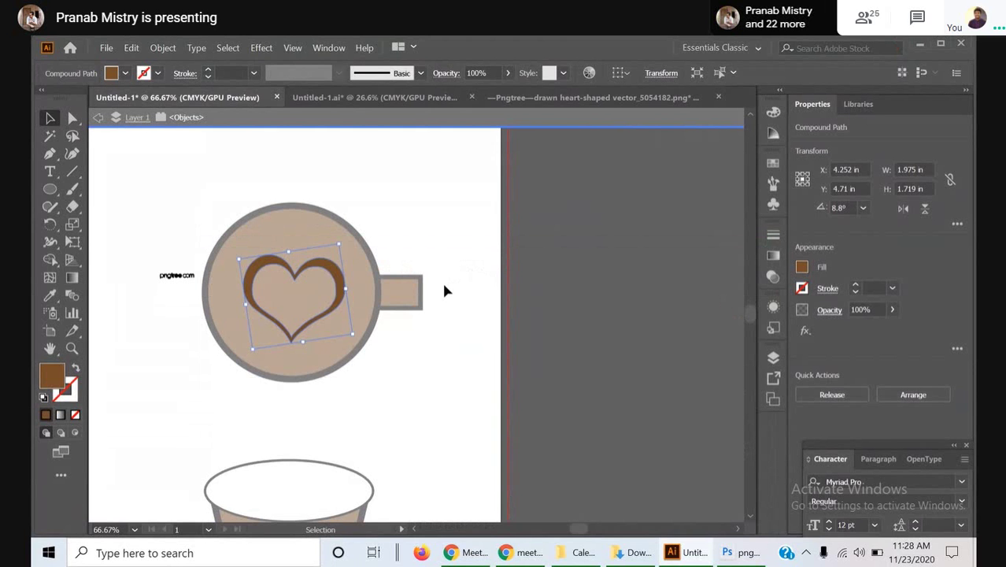
- Fill the round top-view cup's circle with the light tan-brown swatch
left_click(652, 313)
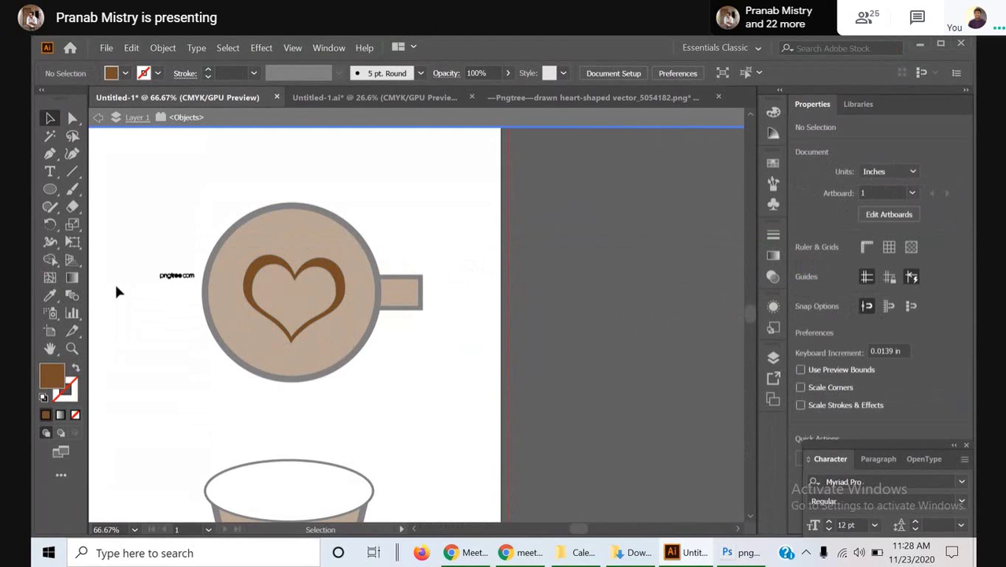
double_click(285, 250)
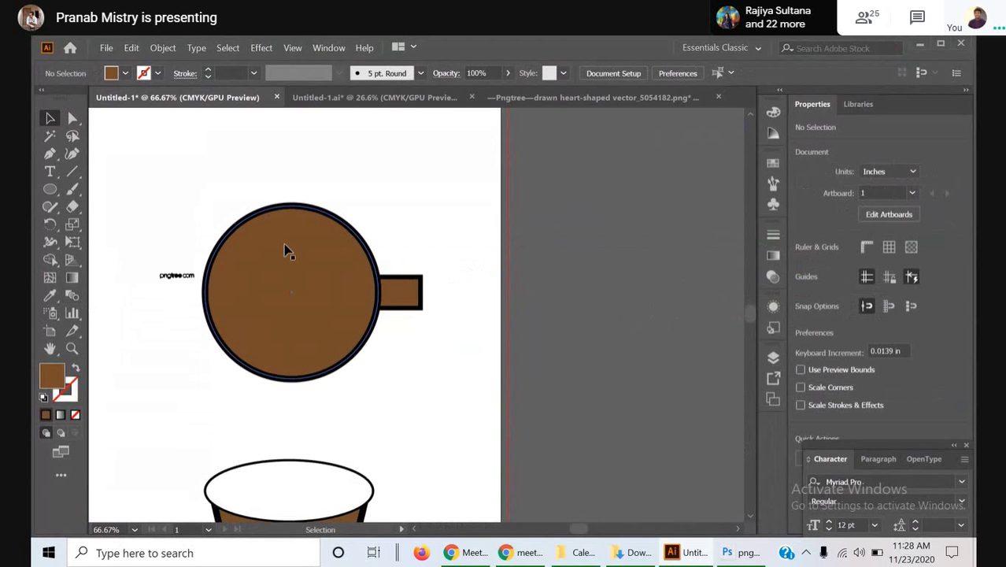
left_click(125, 73)
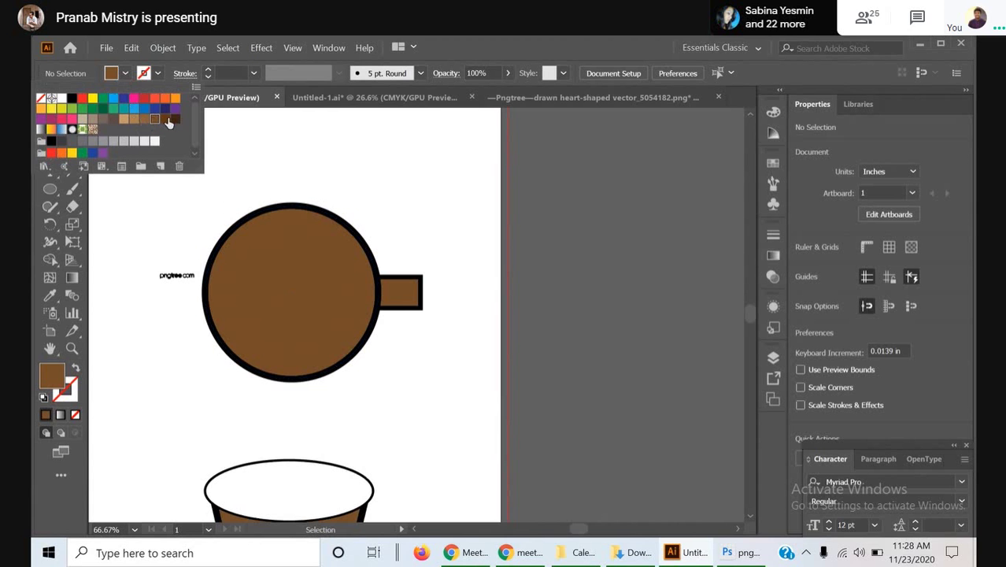
left_click(123, 121)
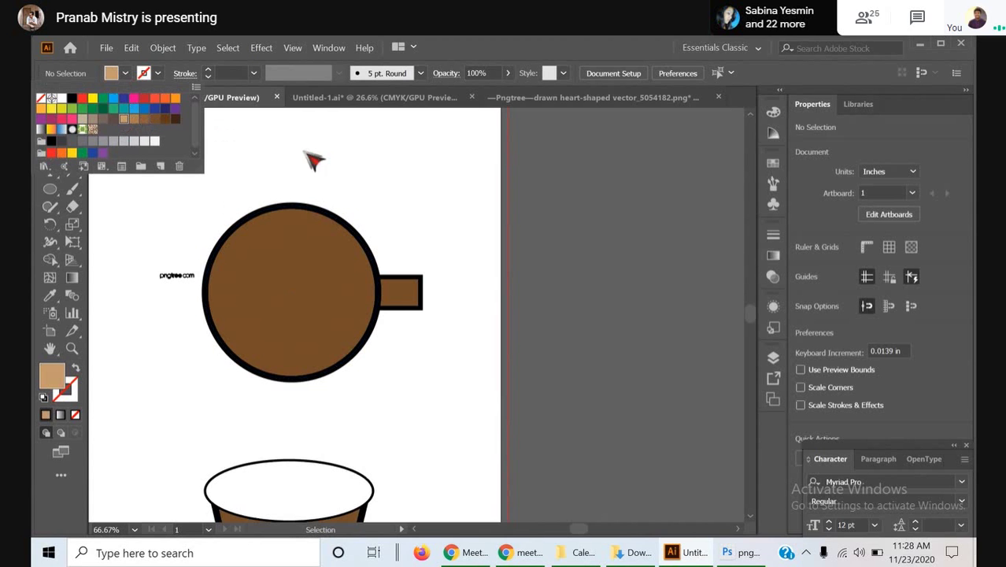
left_click(295, 263)
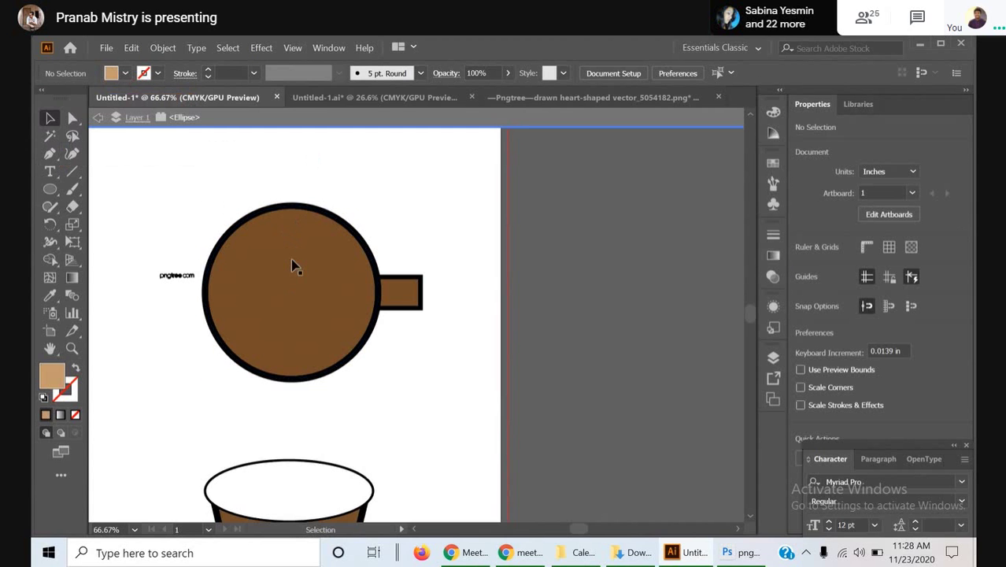
left_click(291, 259)
left_click(125, 73)
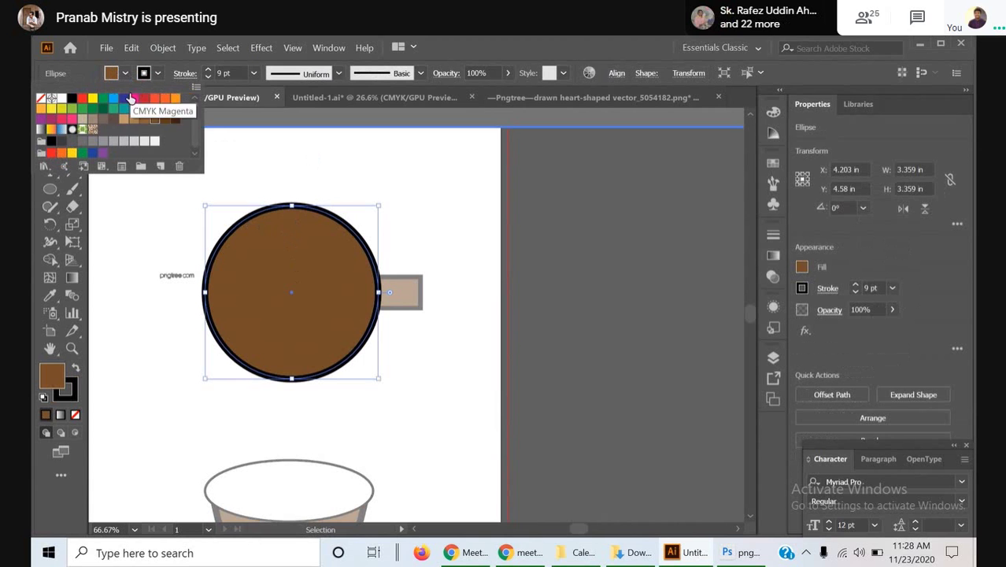
left_click(124, 121)
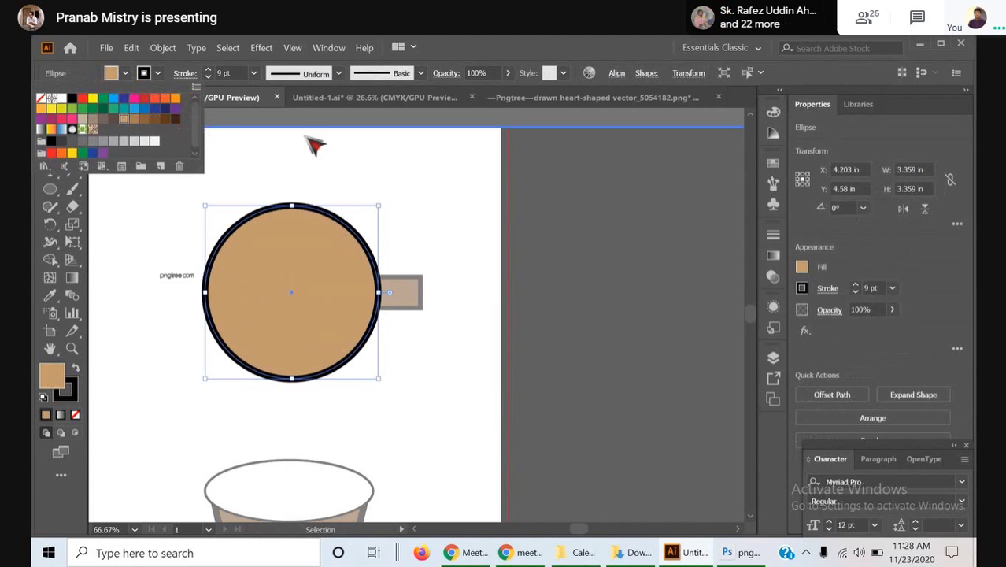
left_click(450, 226)
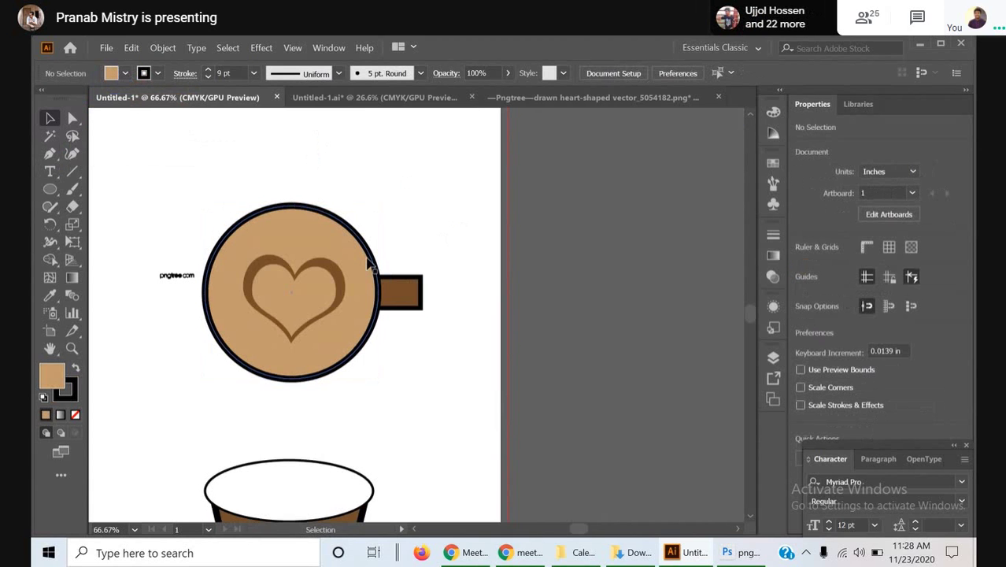
- Fill the handle rectangle of the round cup with black
double_click(404, 299)
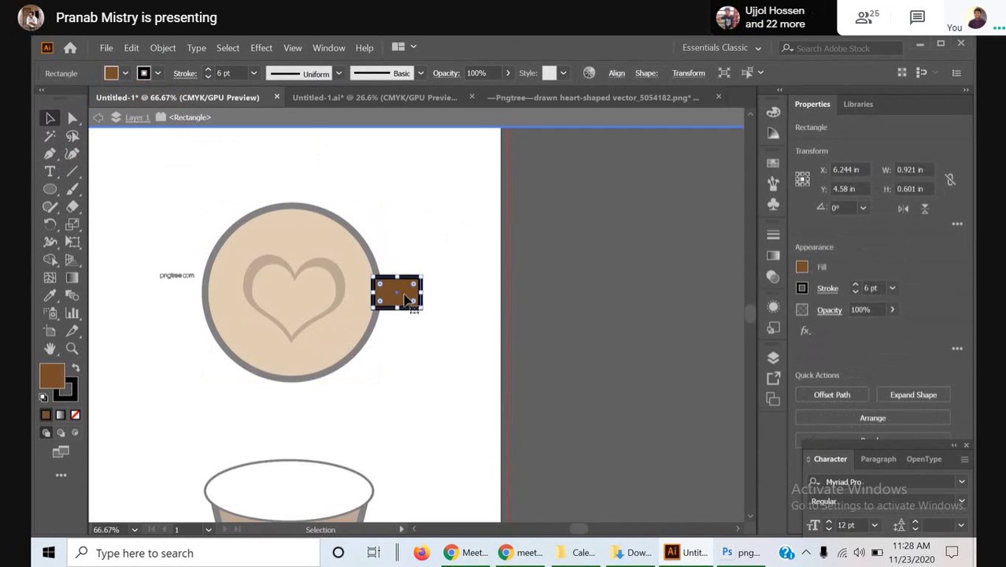
left_click(126, 73)
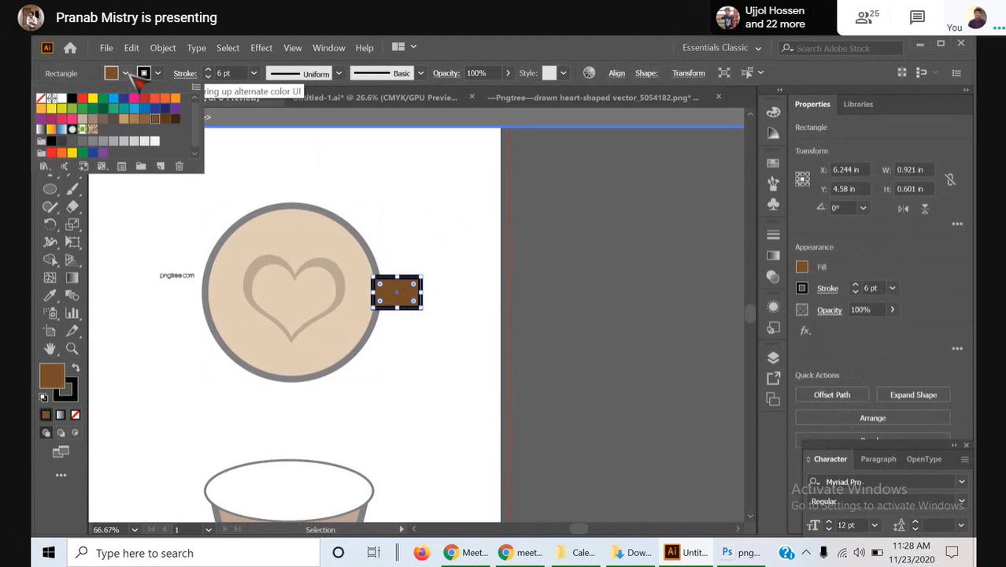
left_click(43, 103)
left_click(124, 75)
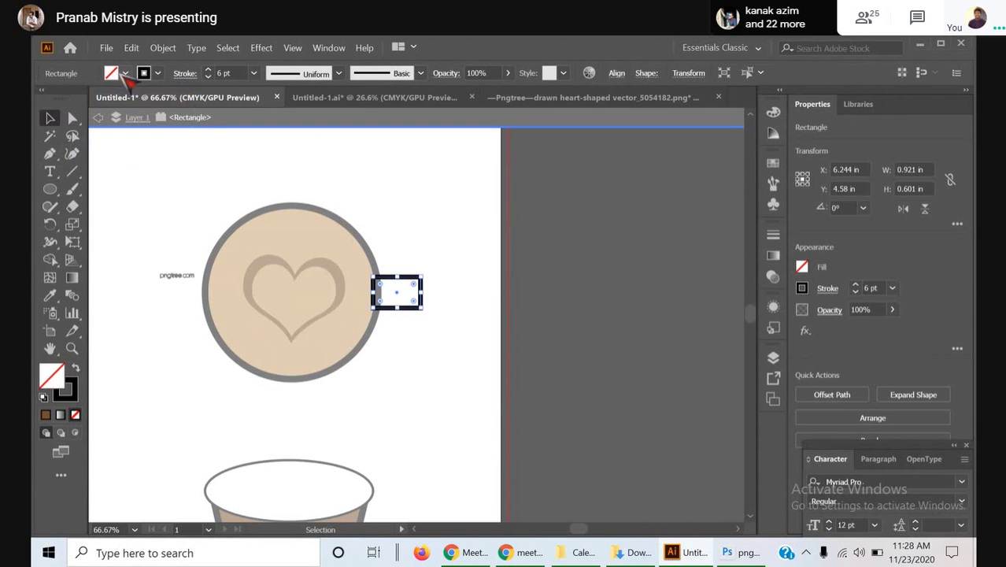
left_click(124, 74)
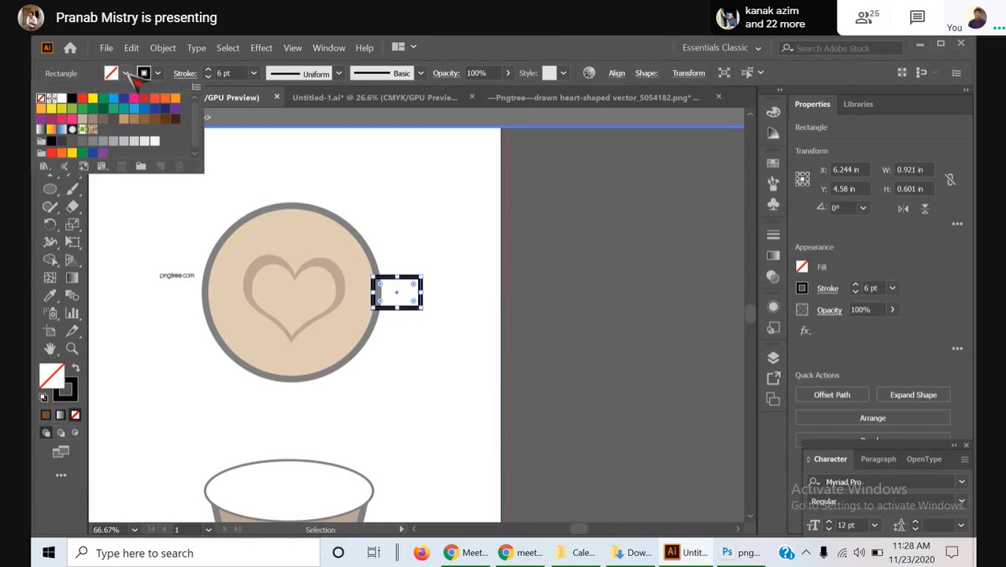
left_click(72, 101)
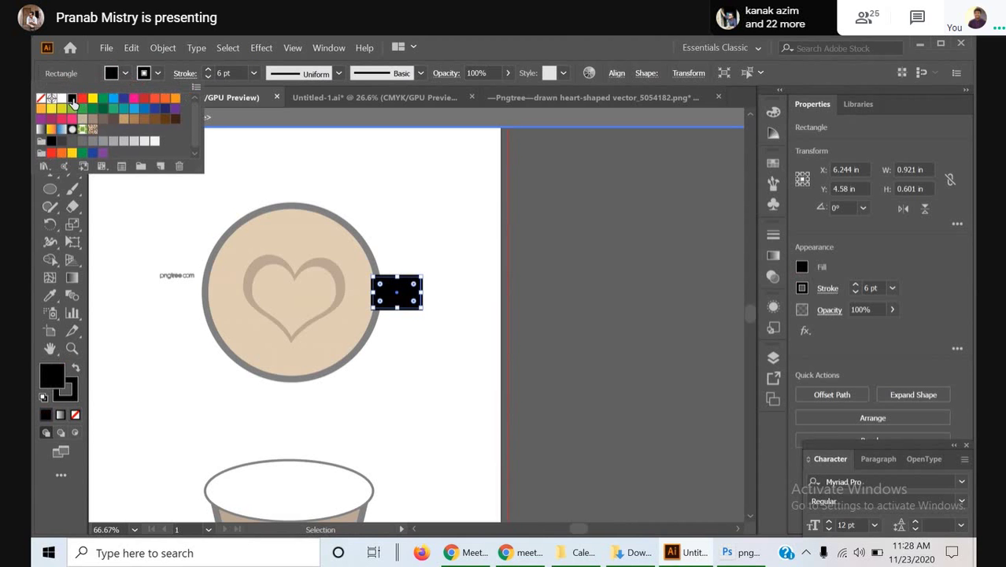
double_click(465, 243)
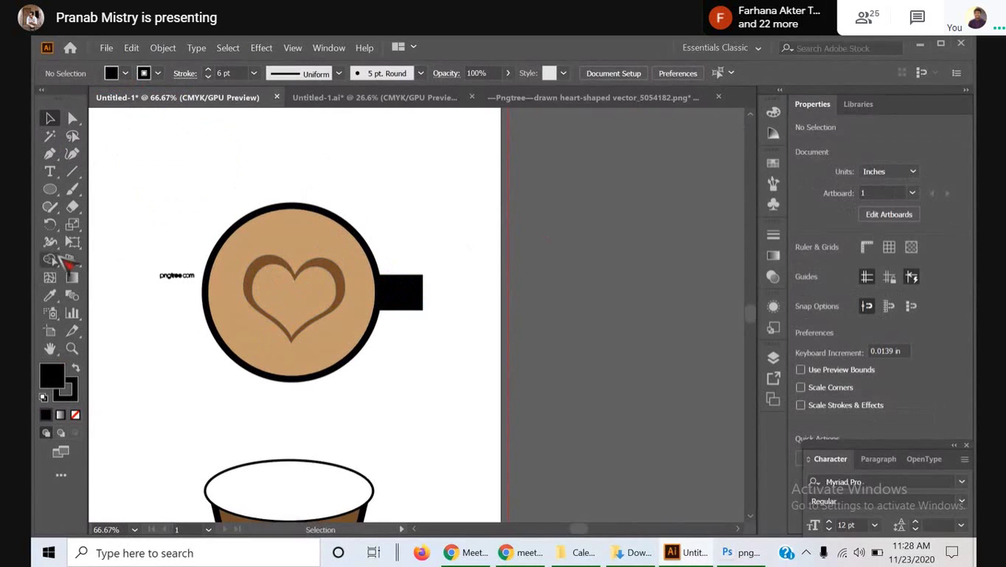
- Start a Pen path above the heart inside the round cup, try a short curved segment and undo that segment
left_click(49, 154)
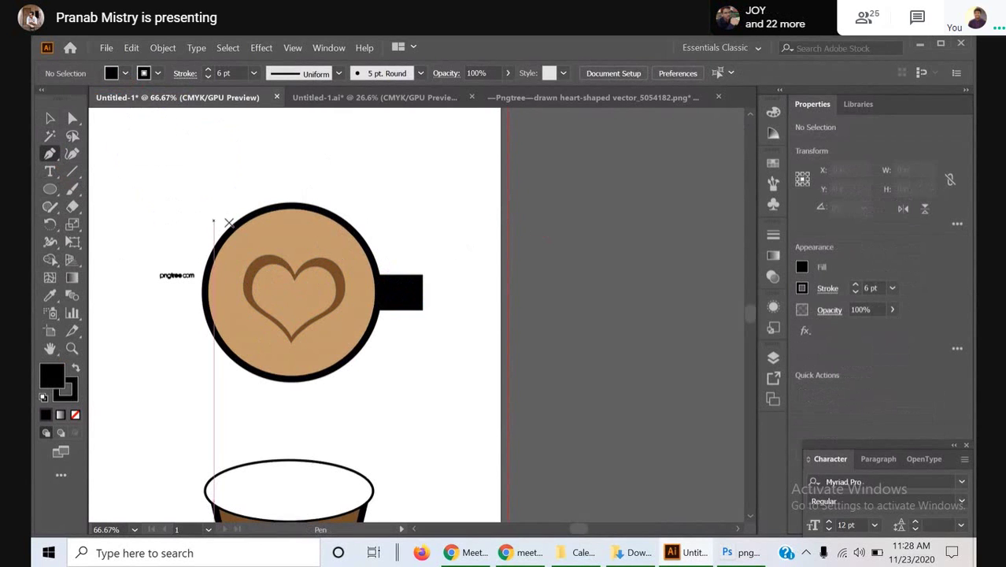
left_click(279, 228)
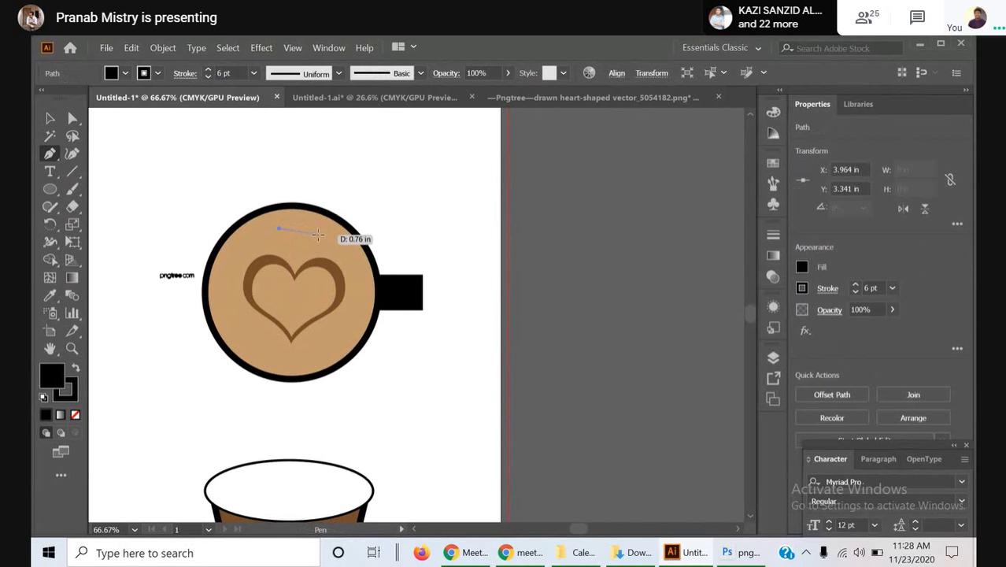
left_click(301, 228)
left_click_drag(321, 238, 321, 244)
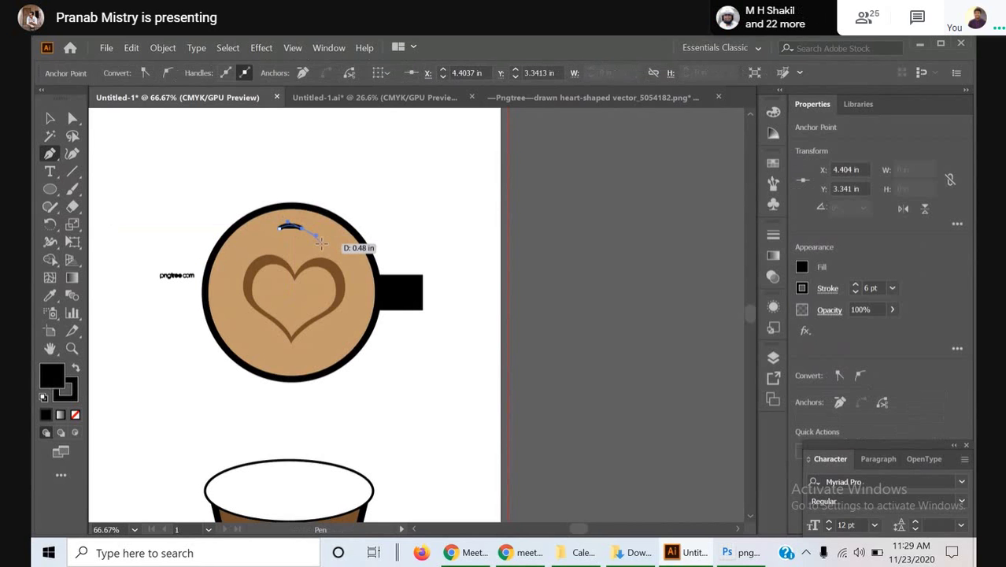
key("ctrl+z")
- Set the started path's stroke weight to 0.75 pt and its fill to none
left_click_drag(272, 228, 211, 81)
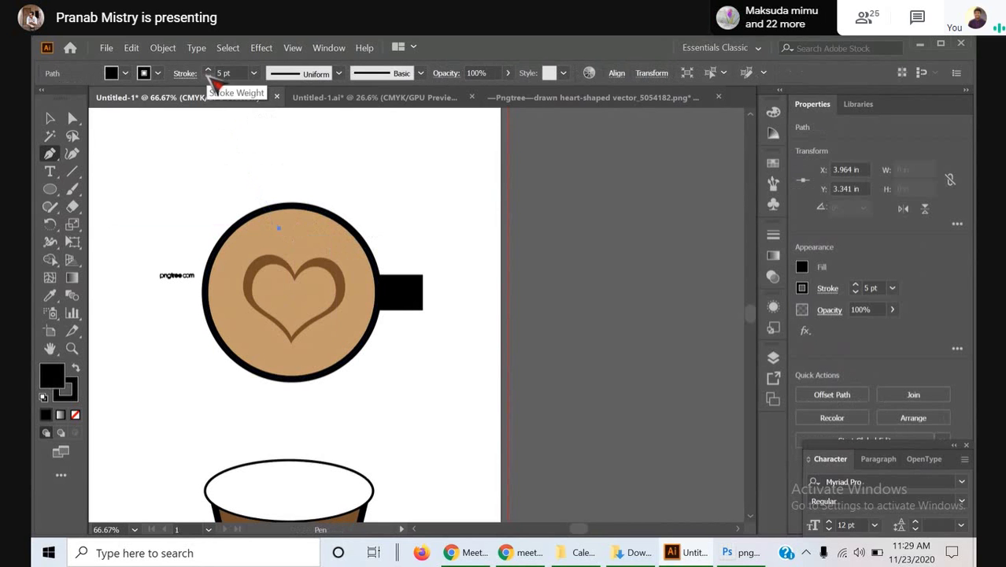
left_click(211, 75)
left_click(210, 75)
left_click(210, 74)
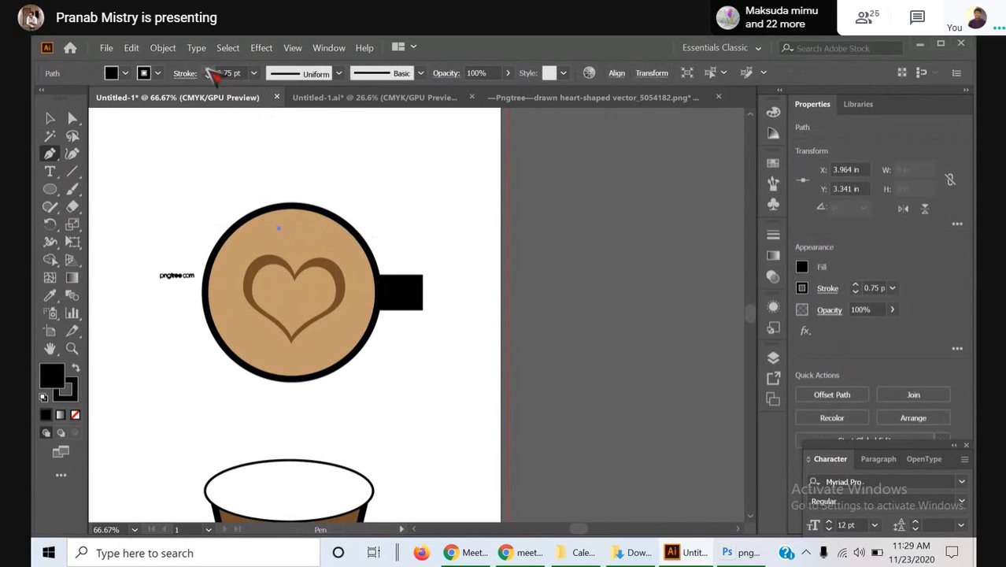
left_click(126, 73)
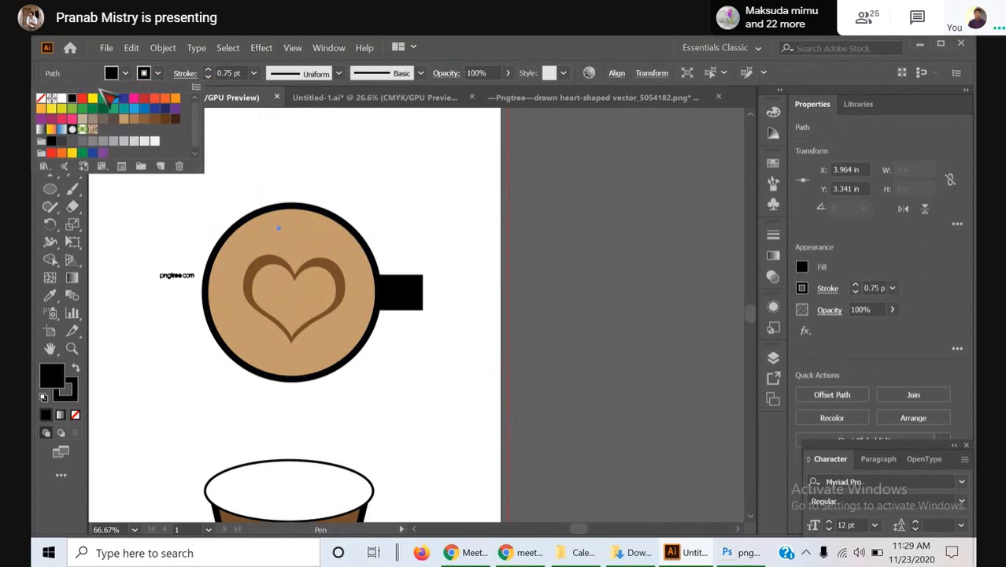
left_click(41, 98)
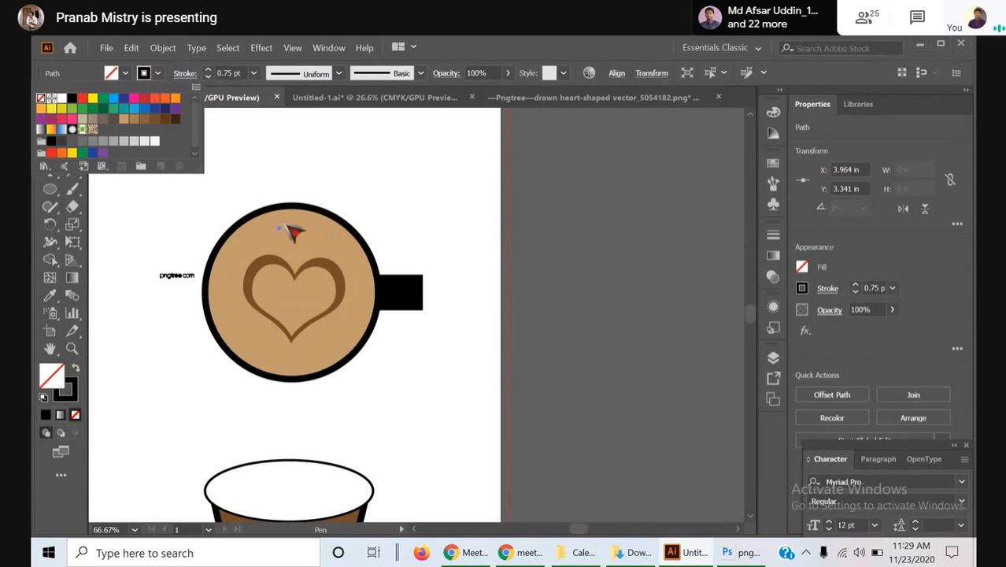
- Draw the path as a shallow arc about 1.05 in wide between the heart and the round cup's upper rim
key("p")
left_click_drag(279, 228, 359, 264)
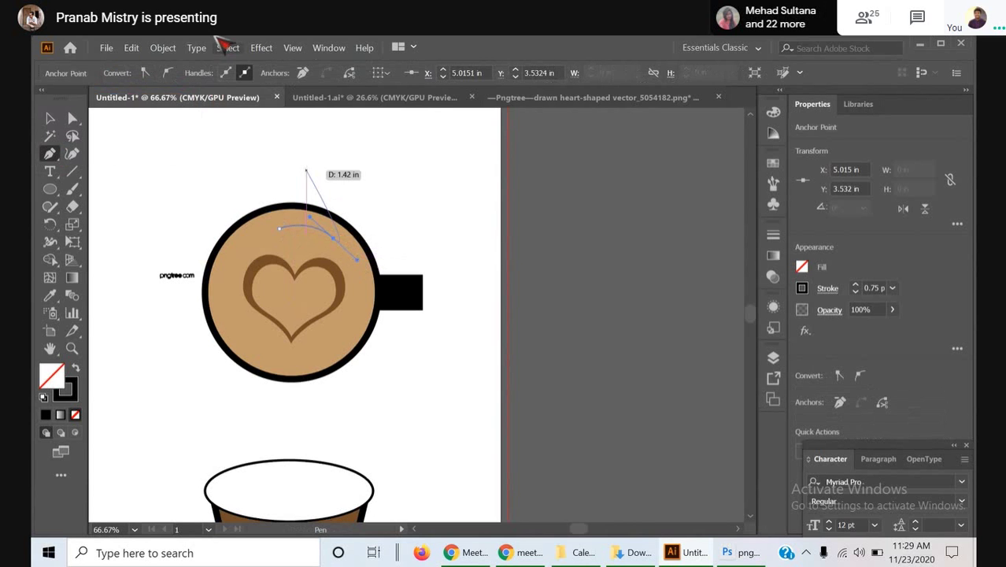
left_click(50, 118)
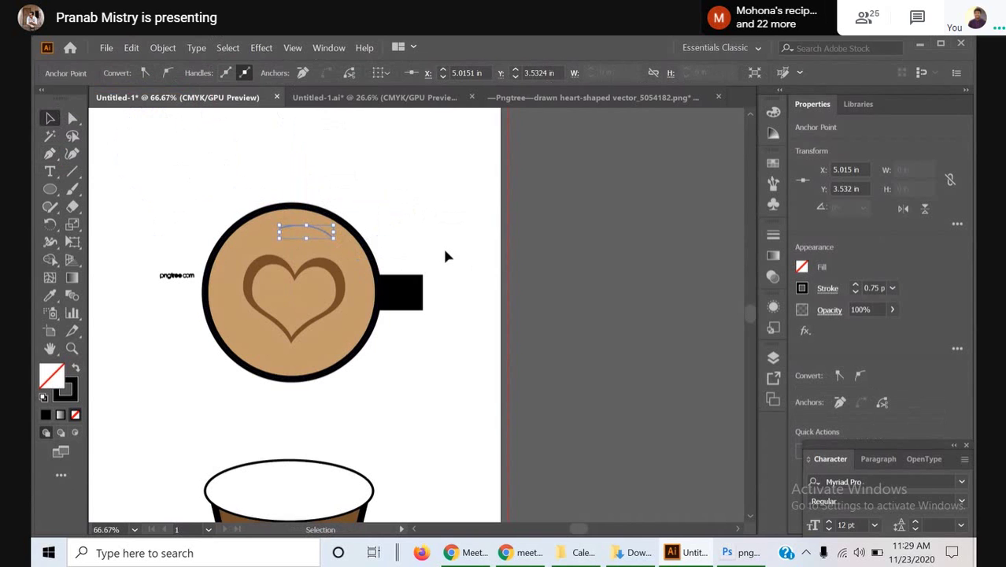
left_click(343, 268)
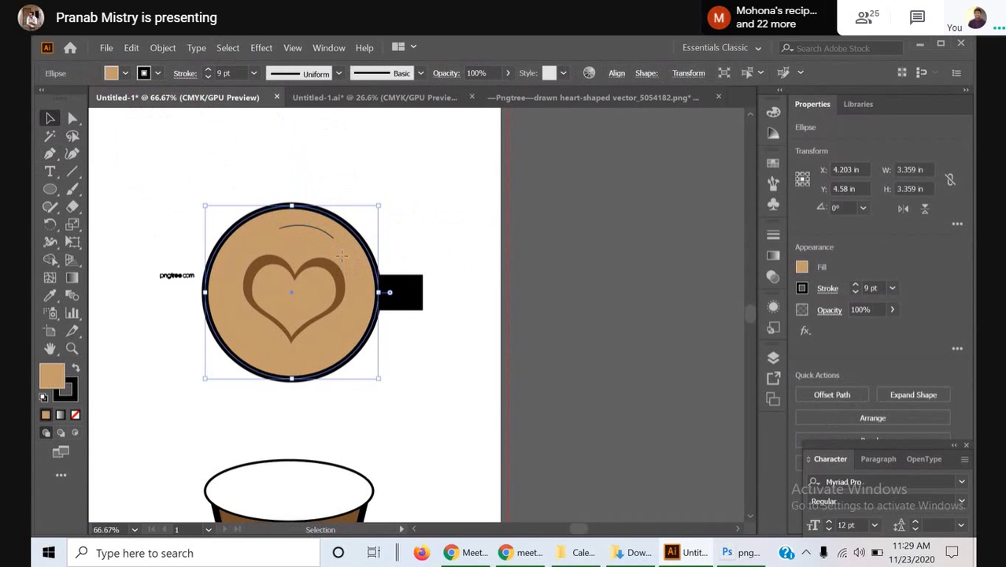
mouse_move(341, 253)
left_mouse_down()
mouse_move(350, 271)
mouse_move(344, 264)
left_mouse_up()
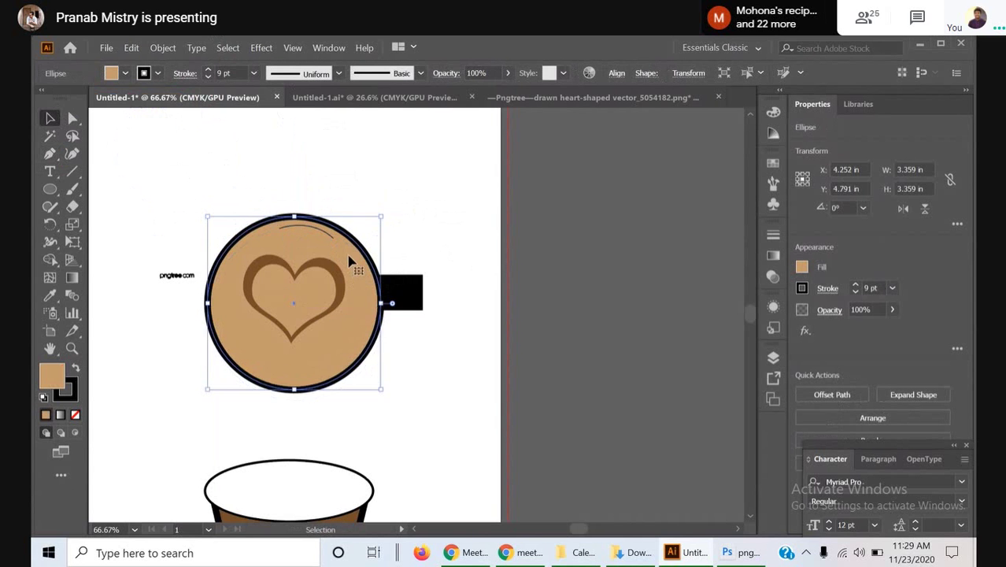
key("ctrl+z")
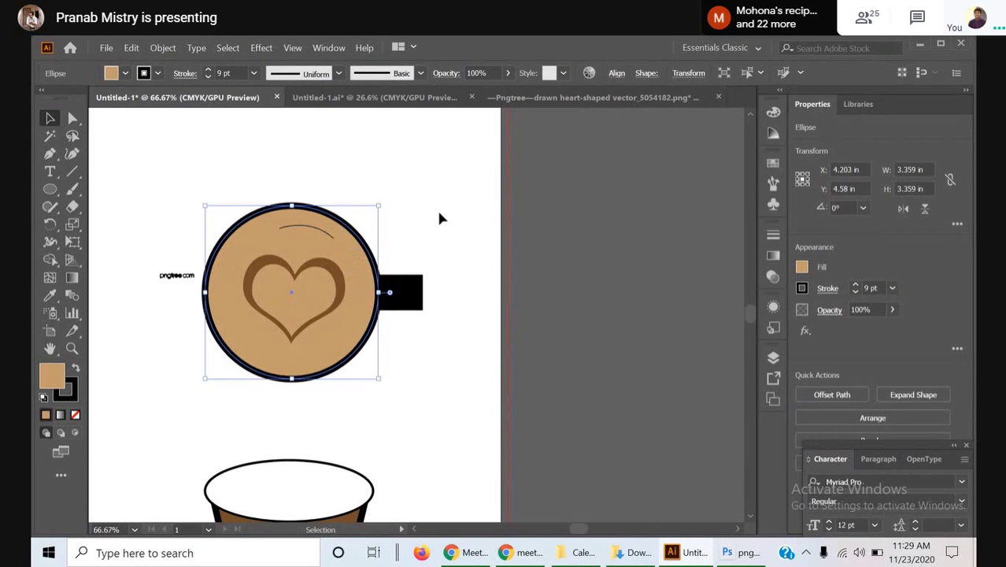
left_click(439, 218)
- Group the round cup's circle, handle and heart, leaving out the thin arc
left_click_drag(463, 192, 353, 354)
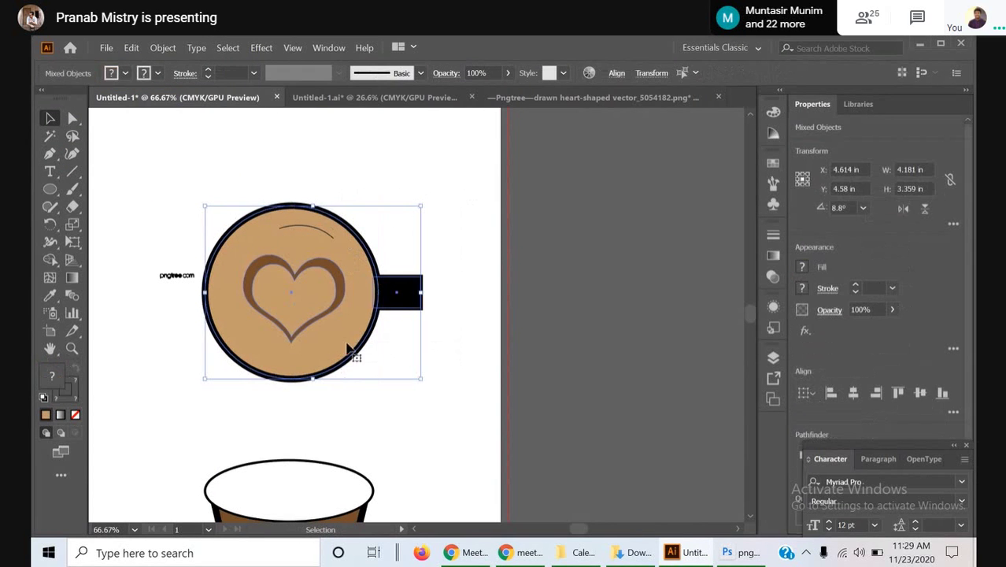
right_click(399, 302)
mouse_move(442, 463)
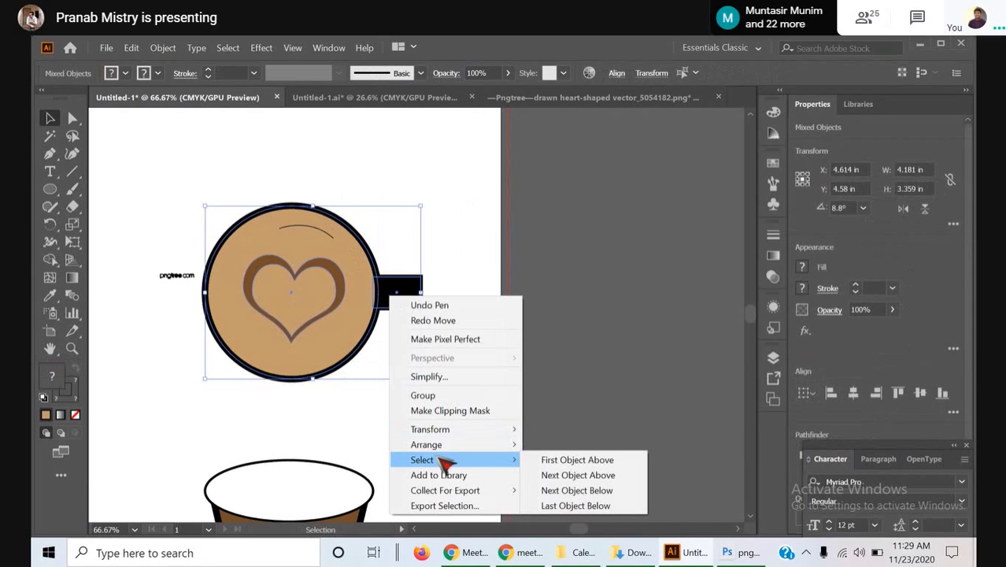
left_click(440, 395)
left_click(386, 431)
- Move the thin arc below the heart's tip and place a copy of it back above the heart
left_click(326, 237)
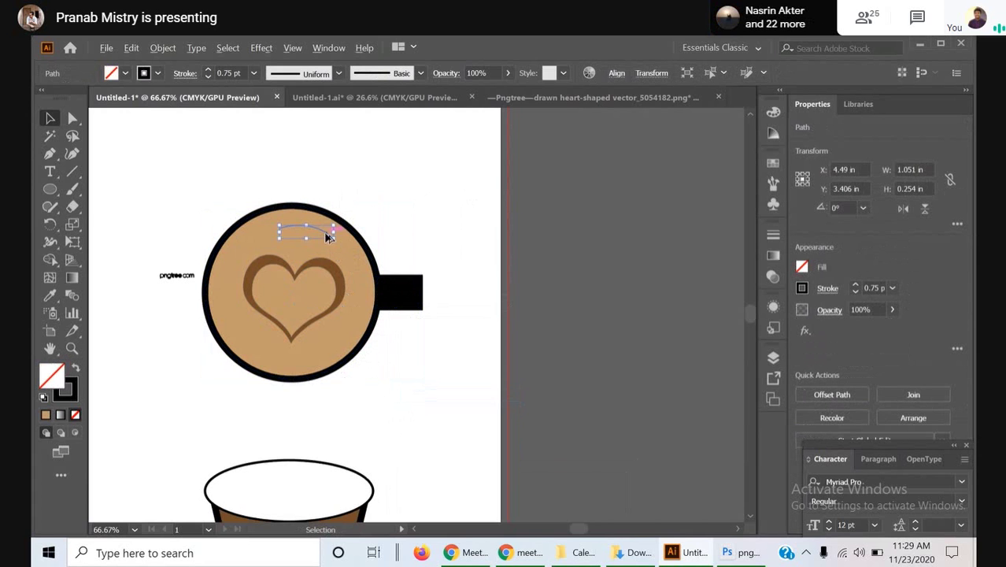
left_click_drag(328, 234, 310, 362)
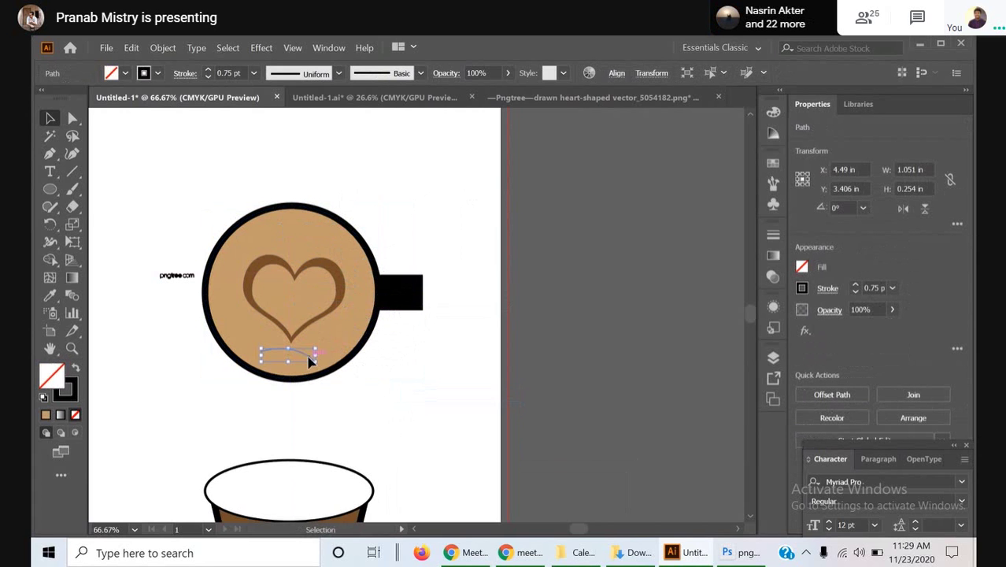
right_click(310, 361)
left_click(477, 394)
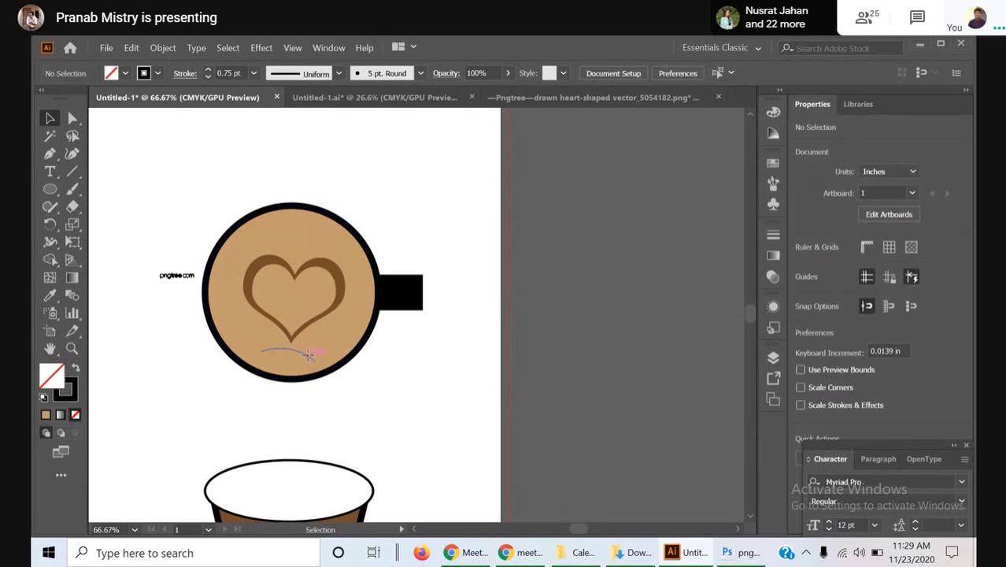
left_click_drag(310, 356, 321, 243)
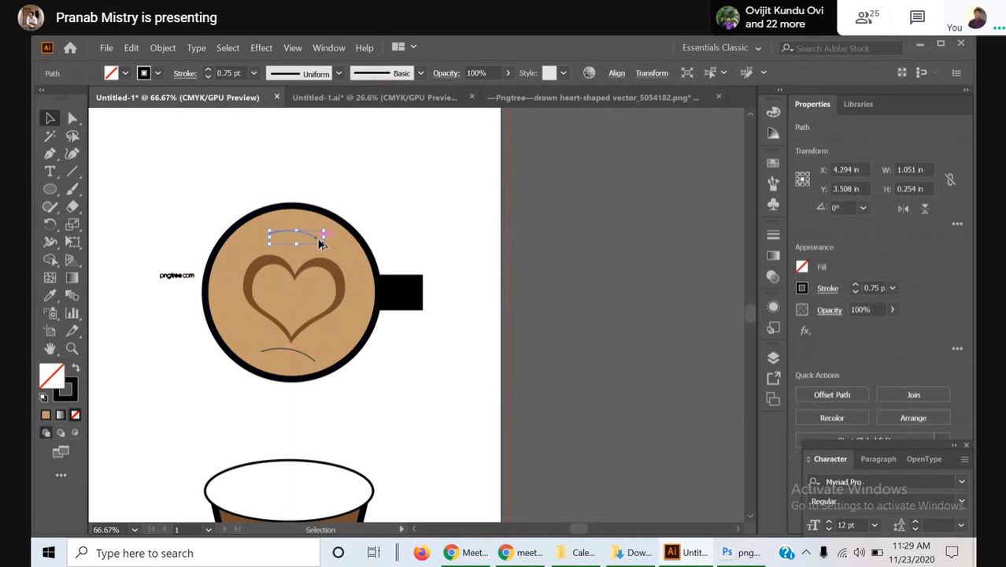
- Reflect a copy of the arc below the heart across a 175° axis and move the original arc to the rim beneath the handle
right_click(311, 360)
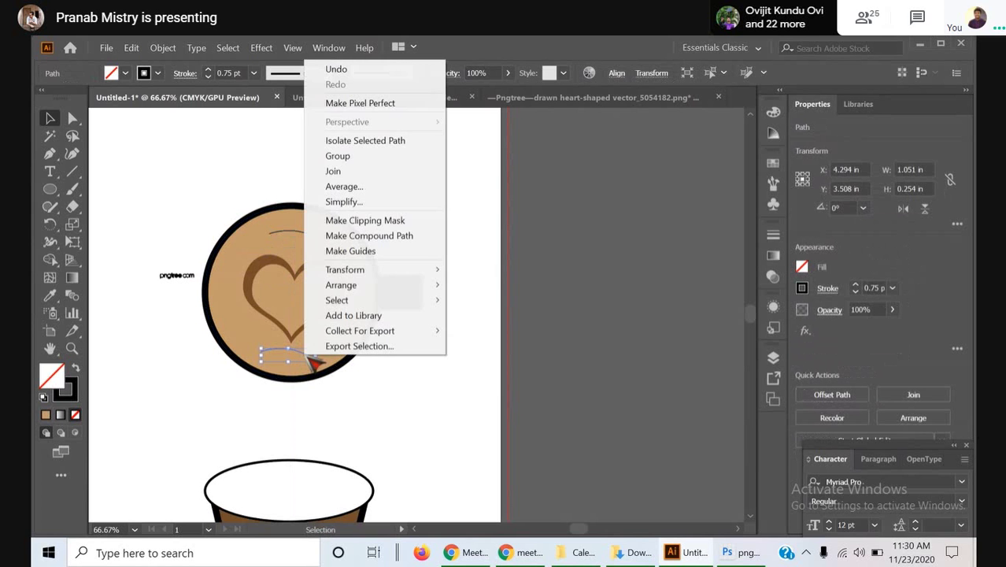
mouse_move(370, 273)
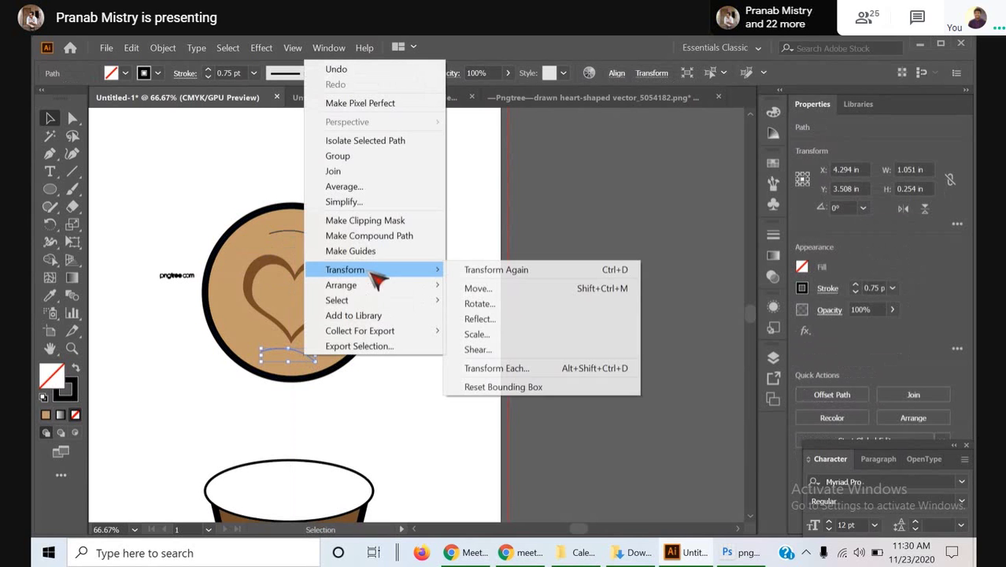
left_click(494, 318)
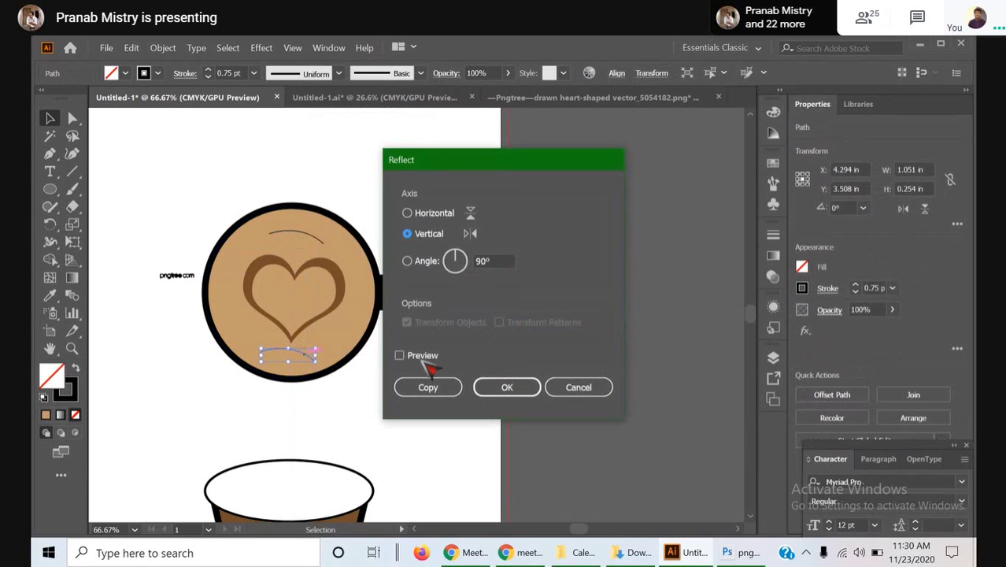
left_click(456, 268)
left_click_drag(456, 269, 438, 259)
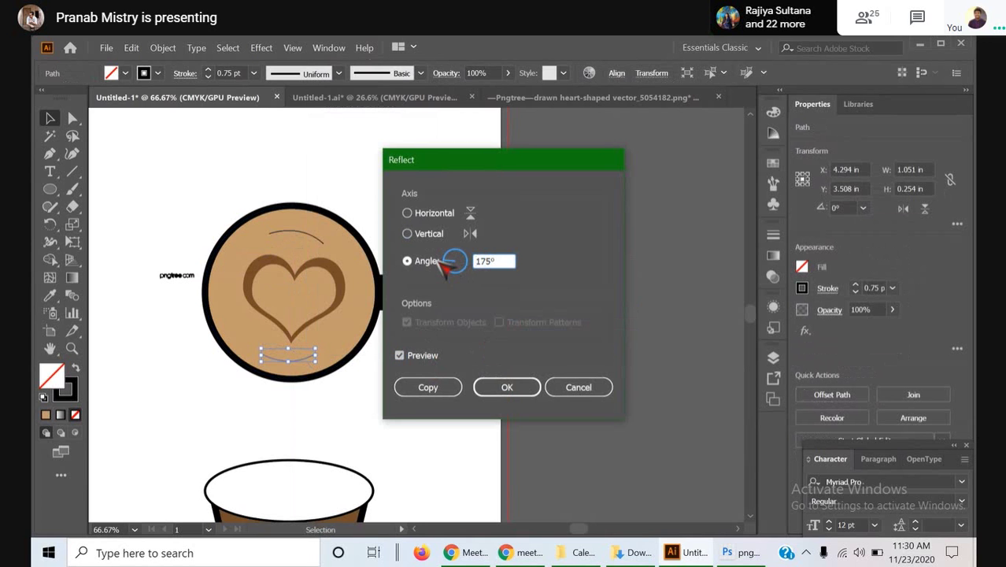
left_click(456, 386)
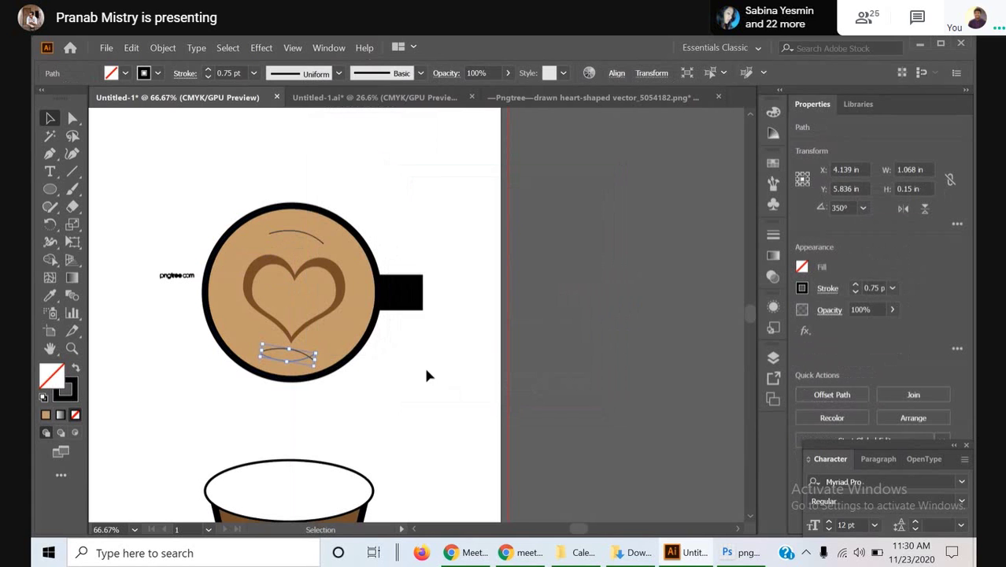
left_click_drag(307, 356, 380, 318)
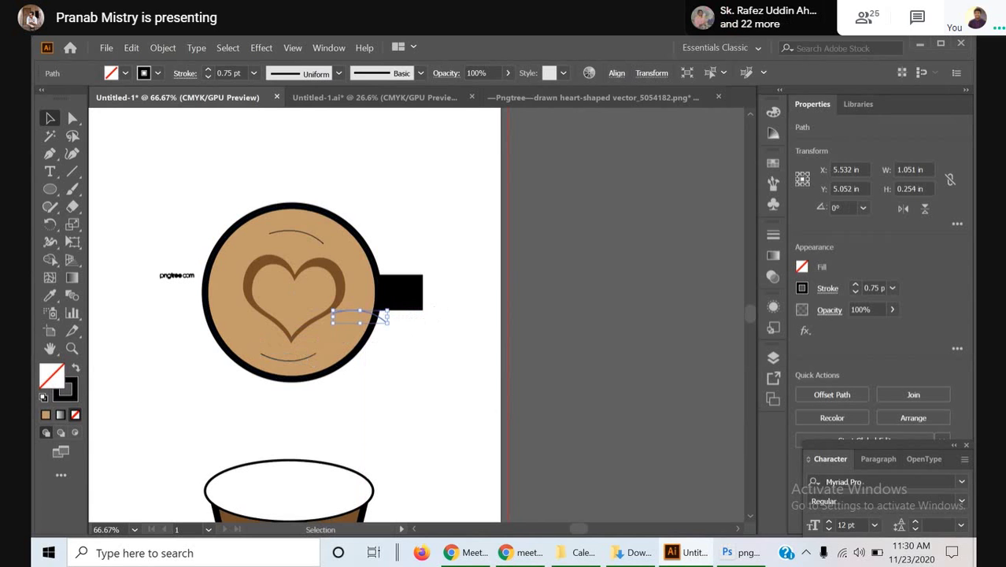
left_click(465, 552)
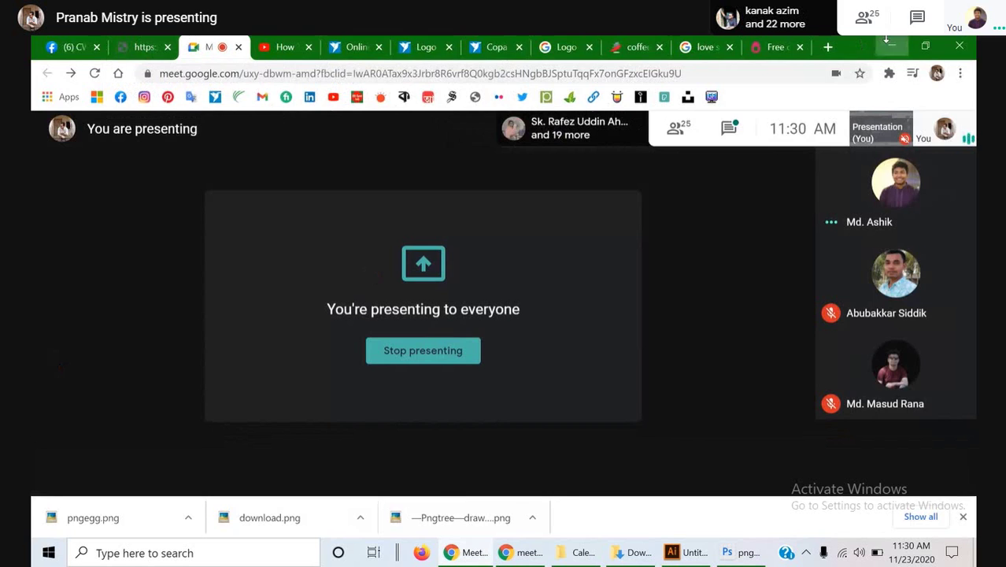
left_click(890, 44)
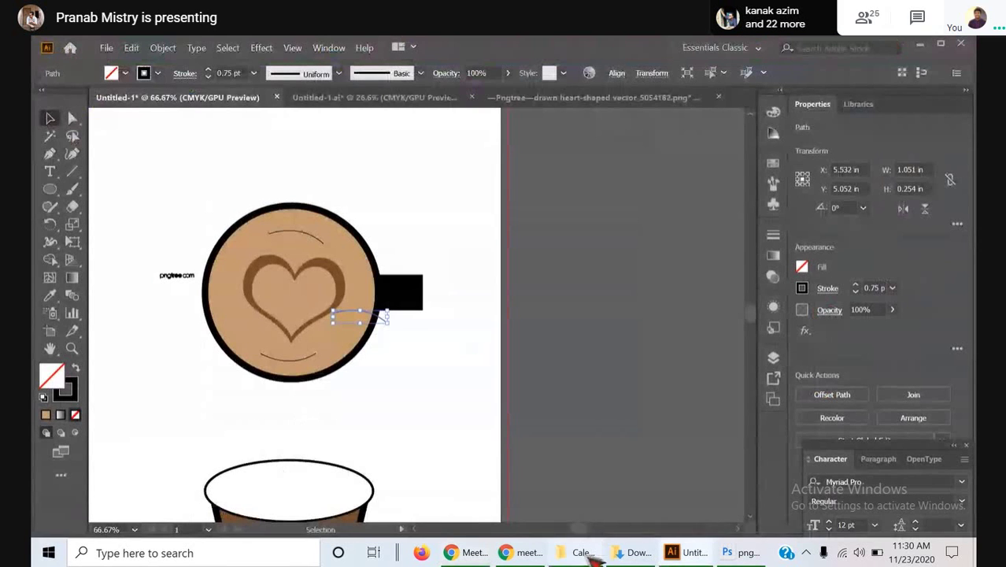
left_click(469, 555)
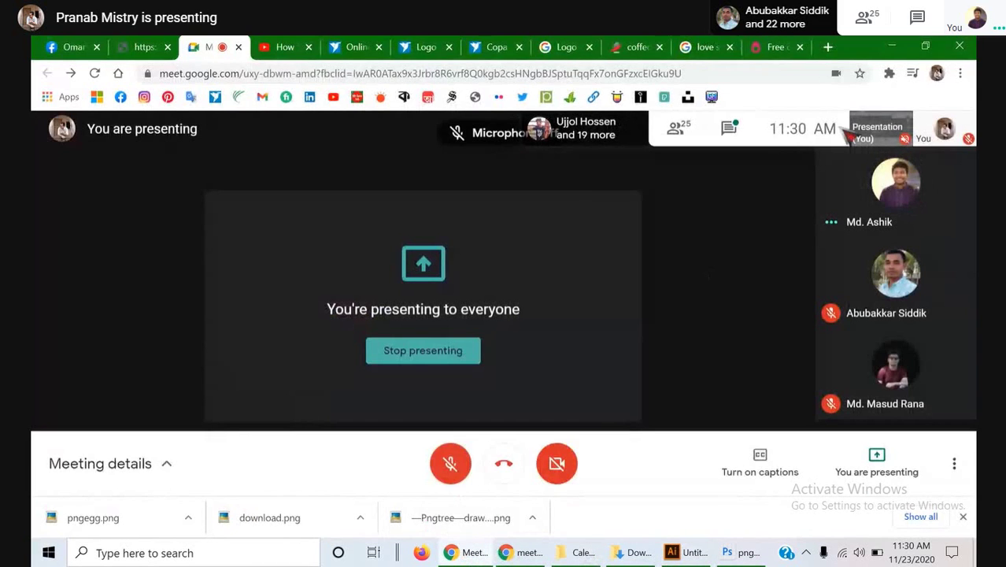
left_click(891, 47)
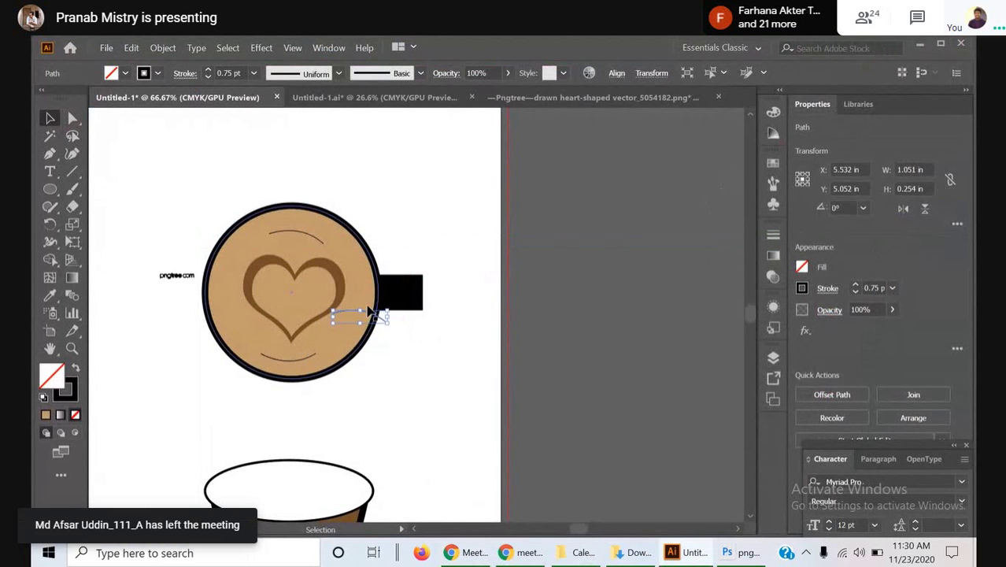
- Rotate the moved arc to about 252° to follow the round cup's inner rim beneath the handle
left_click_drag(362, 307, 377, 328)
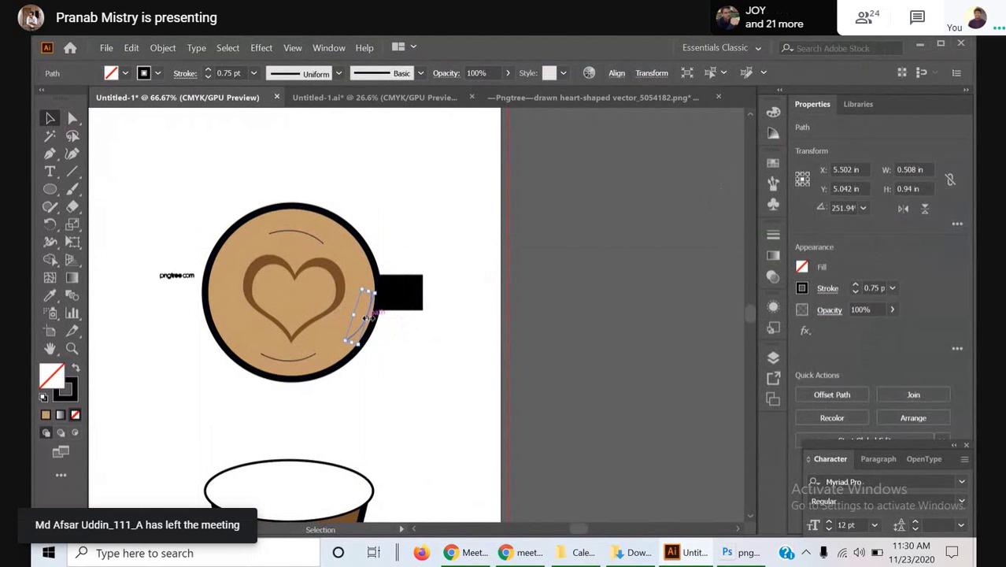
left_click(436, 331)
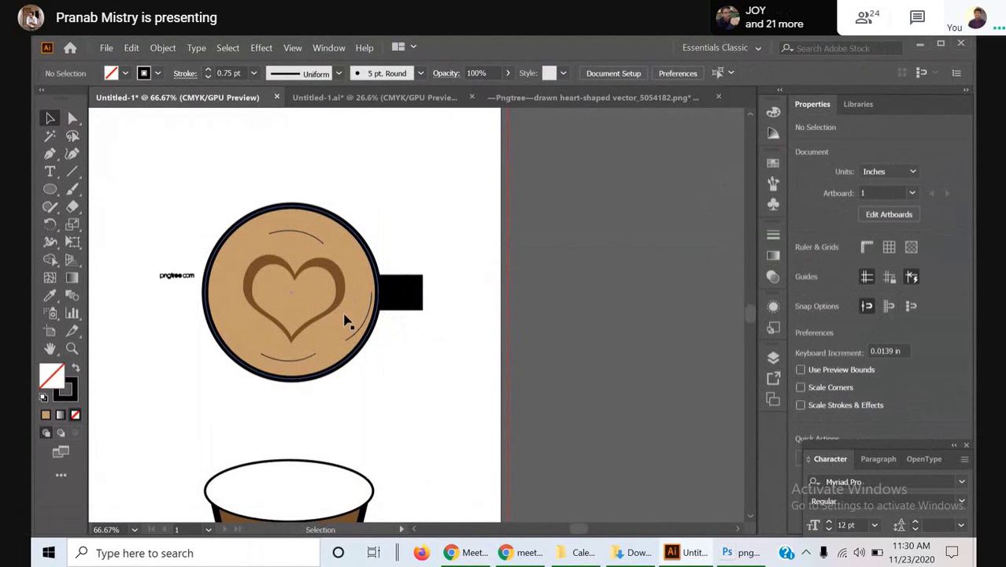
left_click(471, 552)
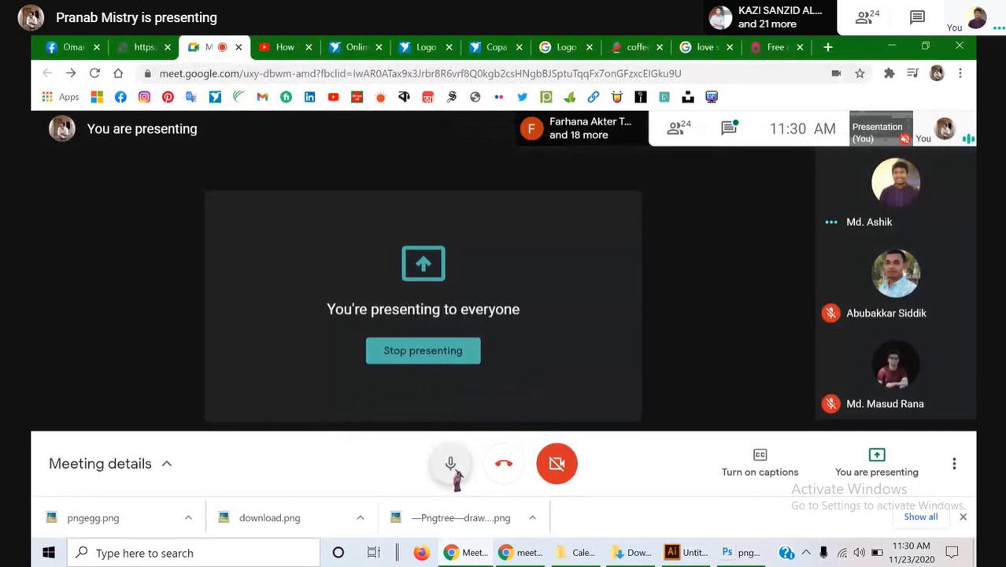
left_click(453, 472)
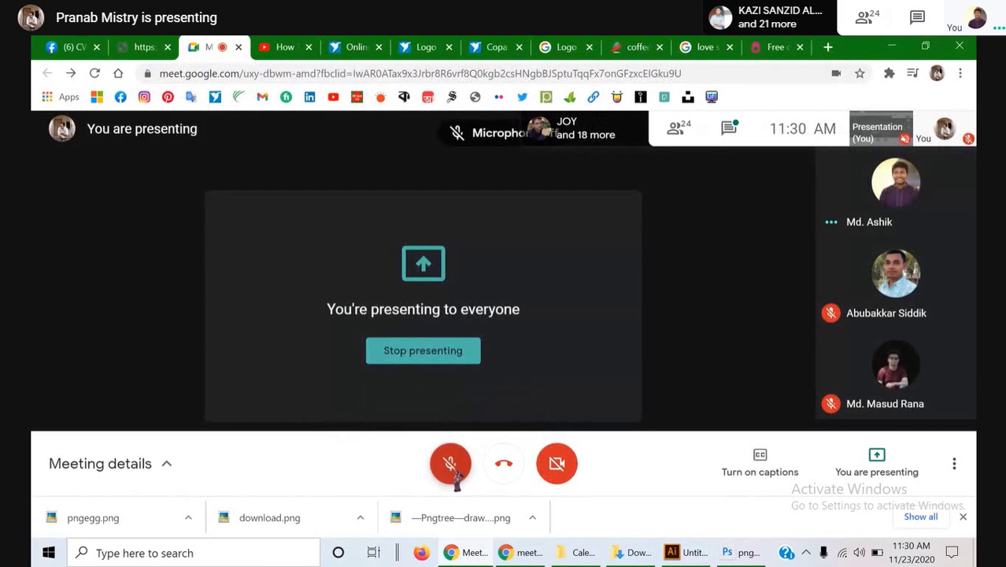
left_click(453, 472)
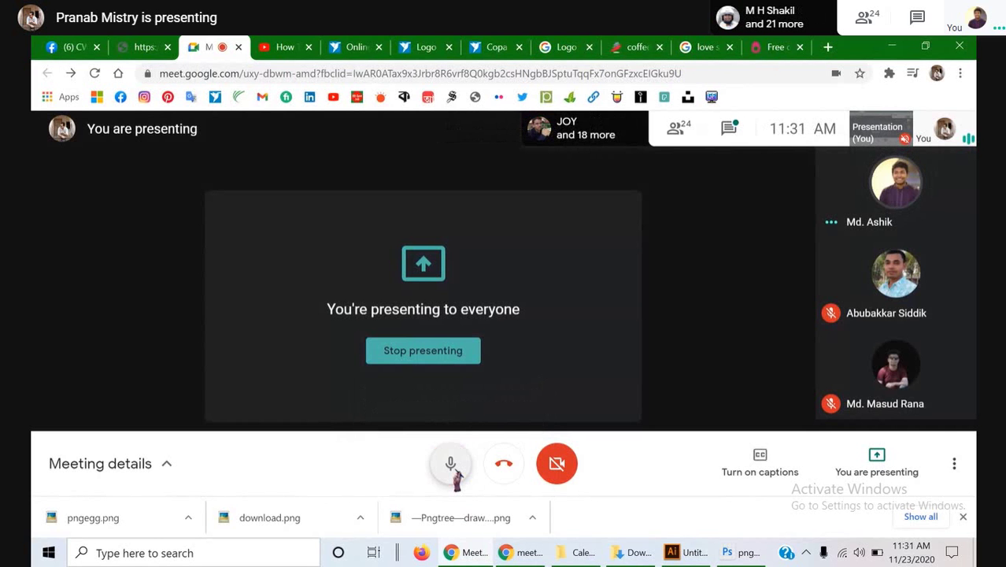
left_click(453, 472)
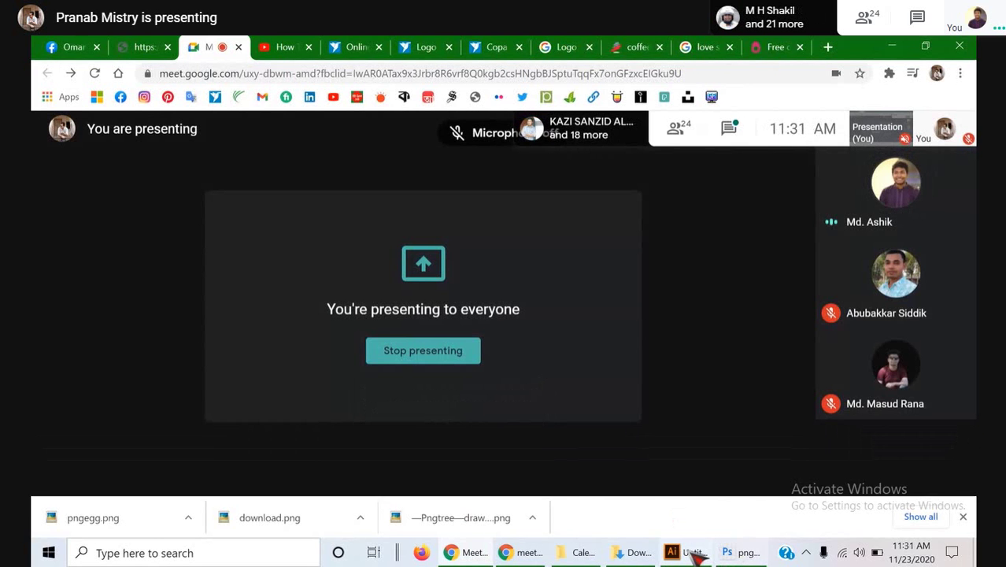
left_click(687, 553)
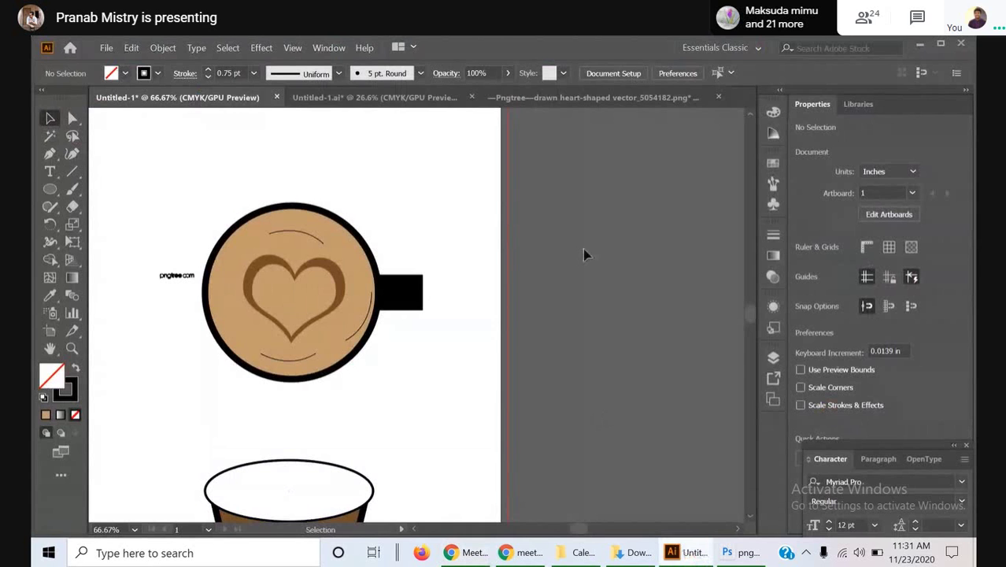
- Move the rotated arc slightly inward from the rim and enlarge it to about 0.77 by 1.45 in
left_click_drag(366, 307, 363, 315)
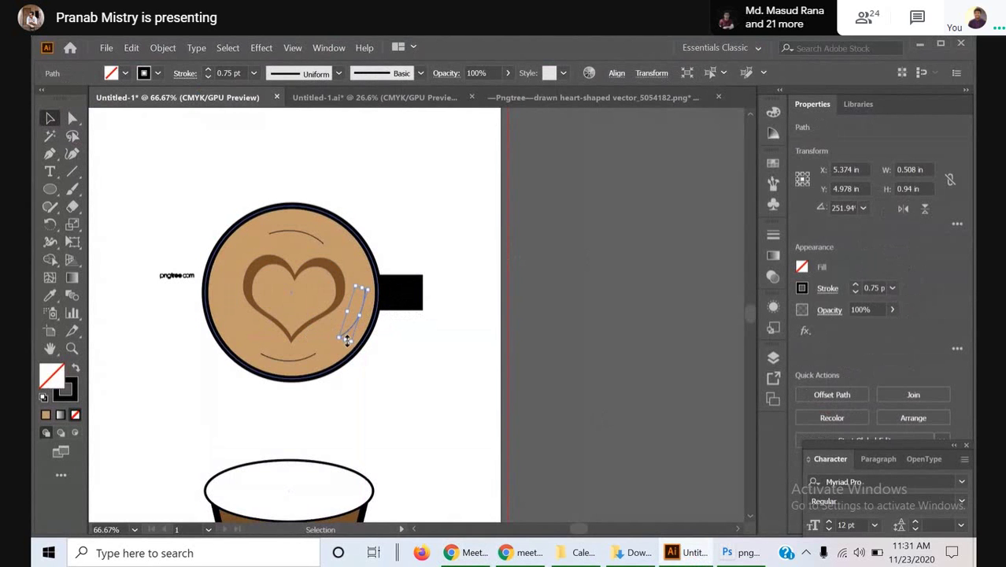
left_click_drag(347, 340, 349, 370)
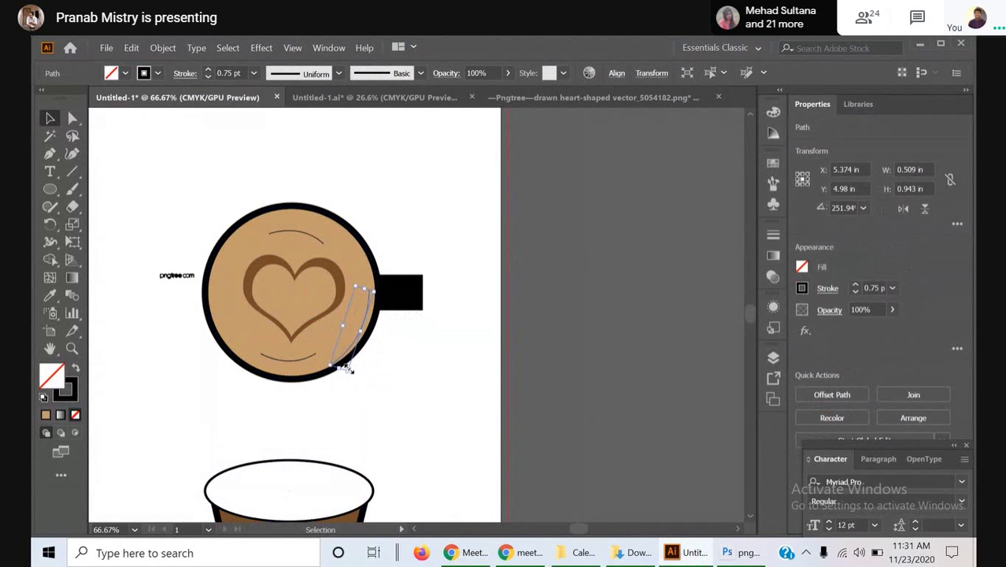
left_click(392, 351)
mouse_move(359, 332)
left_mouse_down()
mouse_move(347, 314)
mouse_move(359, 335)
left_mouse_up()
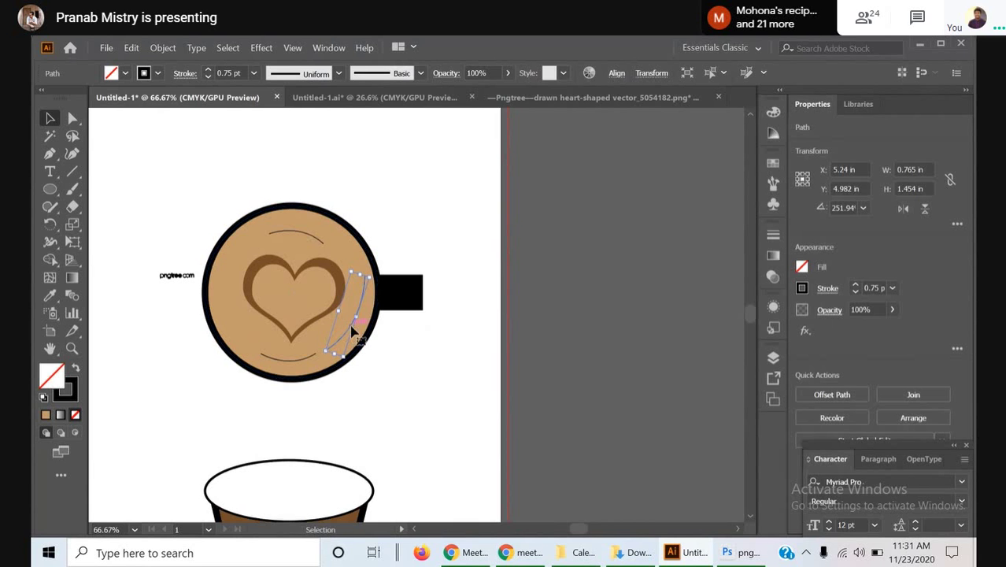
- Place a copy of the enlarged arc nearer the heart and shrink it to about 0.51 by 0.97 in
left_click_drag(352, 330, 344, 323)
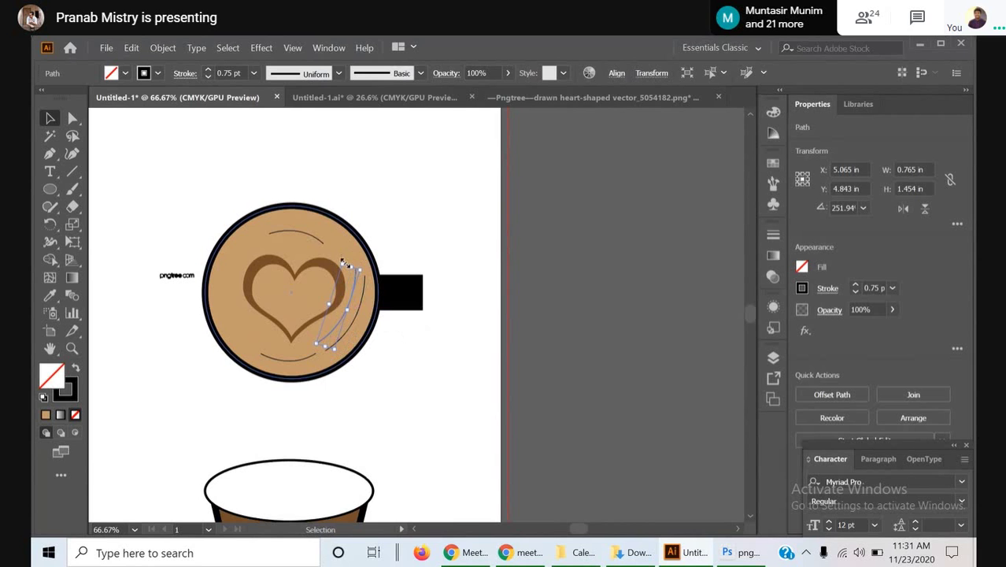
left_click_drag(340, 262, 340, 294)
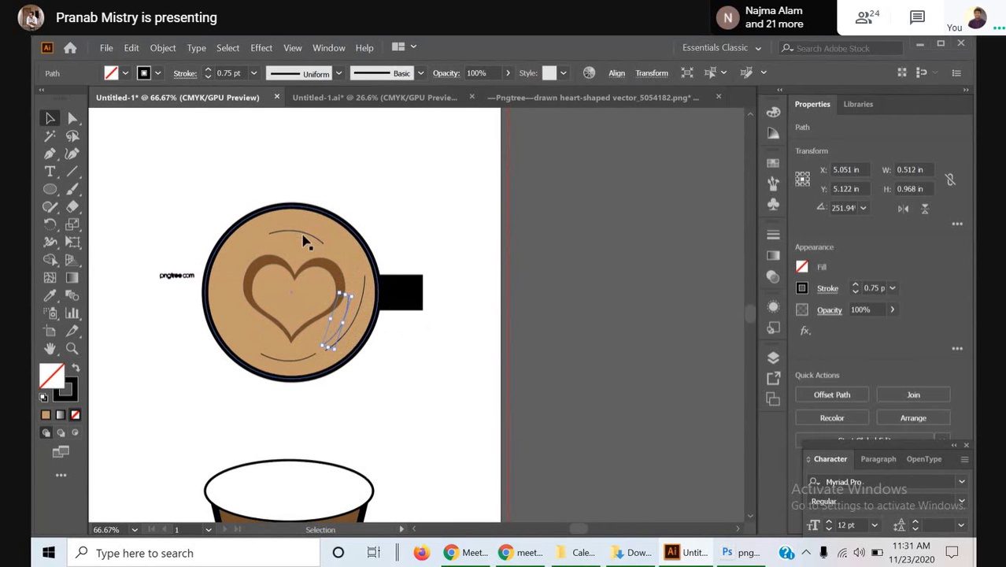
left_click_drag(302, 232, 325, 242)
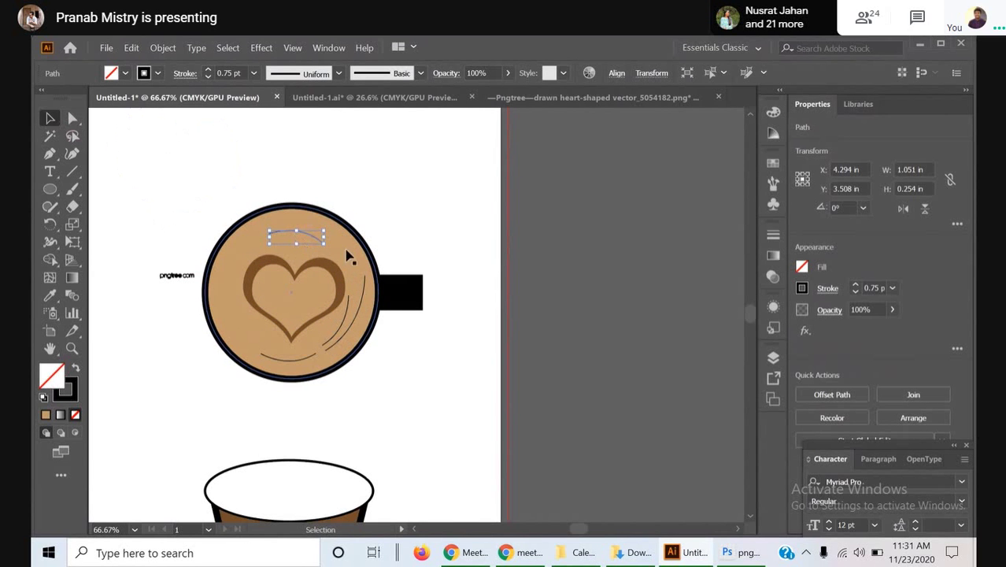
left_click(292, 229)
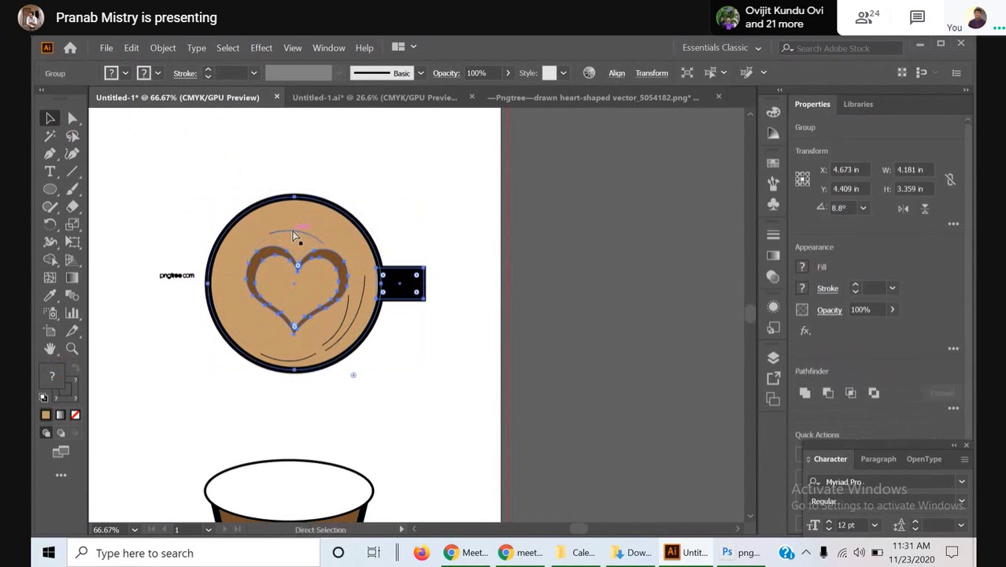
key("ctrl+z")
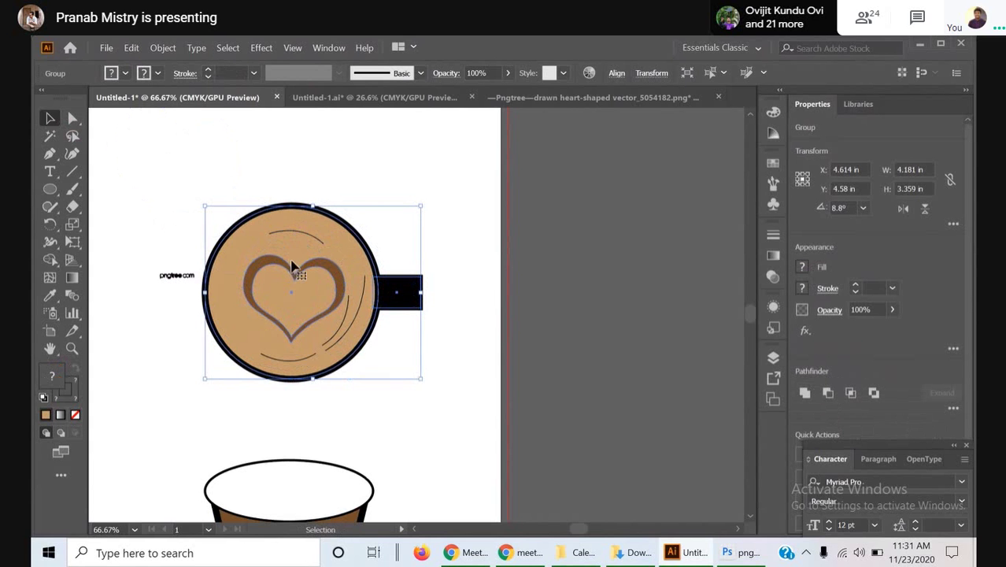
- Move the arc above the heart up toward the rim and place a copy of it about 0.13 in below
left_click_drag(300, 234, 299, 222)
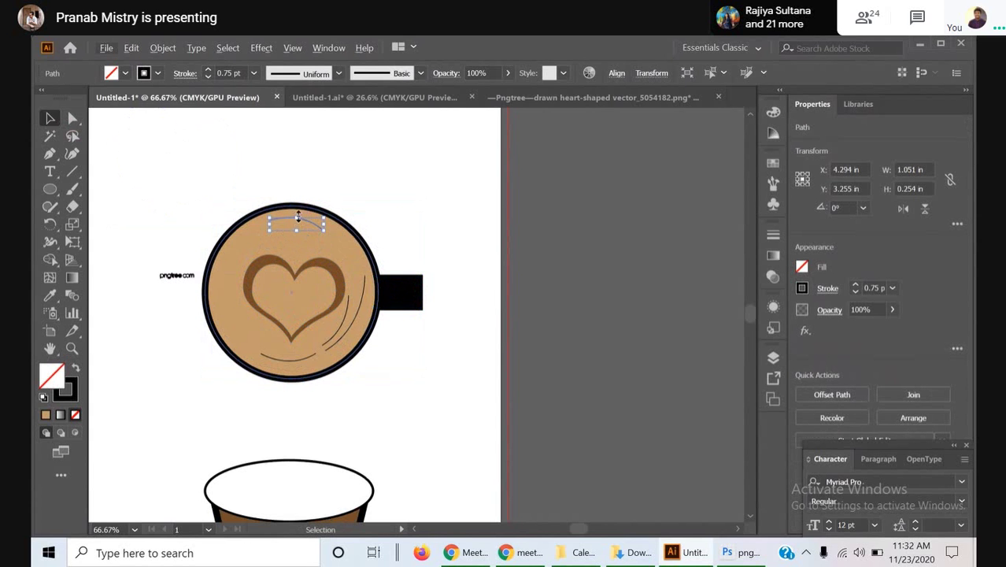
mouse_move(295, 227)
left_mouse_down()
mouse_move(286, 220)
mouse_move(298, 224)
left_mouse_up()
left_click(293, 233)
left_click(311, 232)
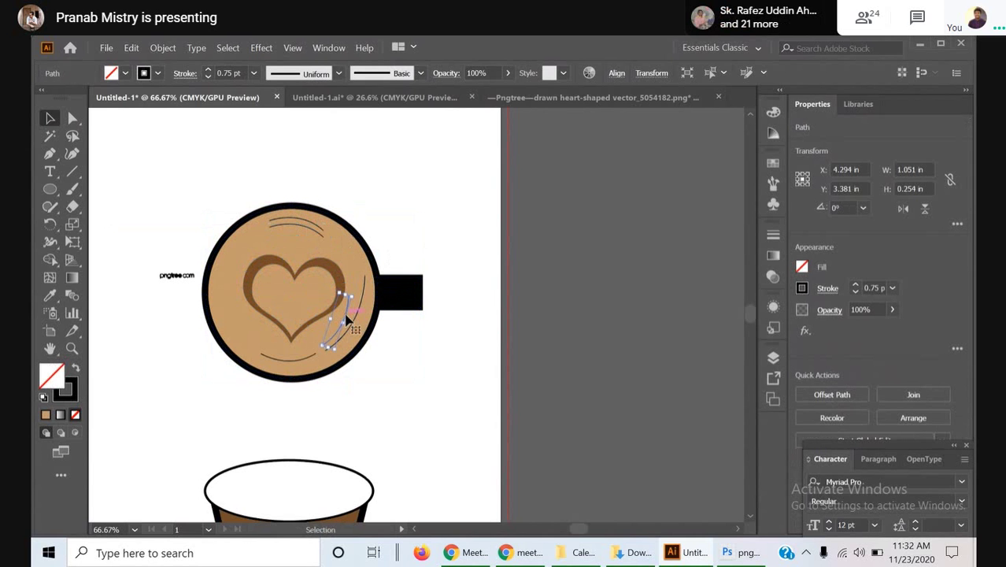
- Delete the shorter inner arc near the handle and shift the longer arc outward close to the round cup's rim
left_click(348, 319)
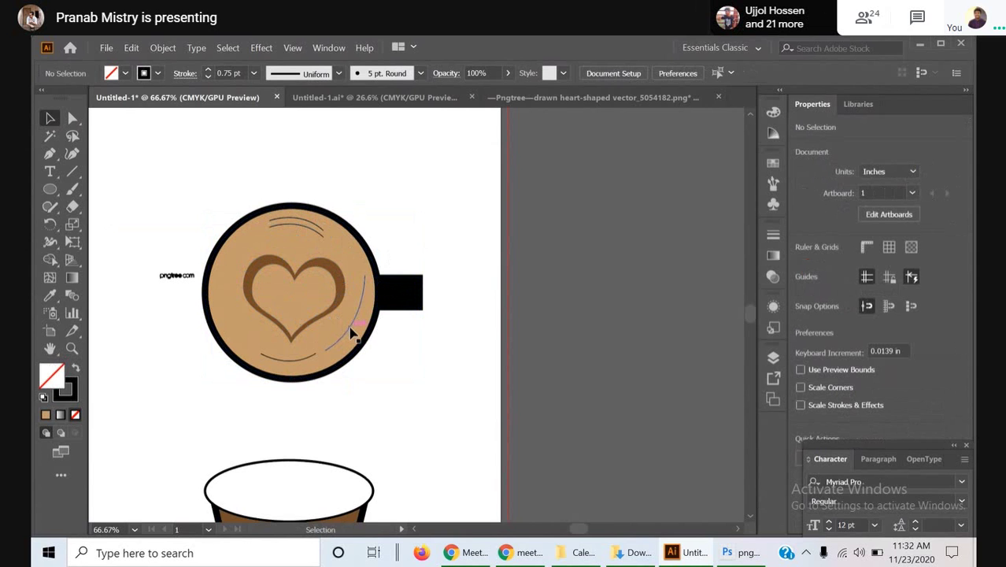
left_click(351, 333)
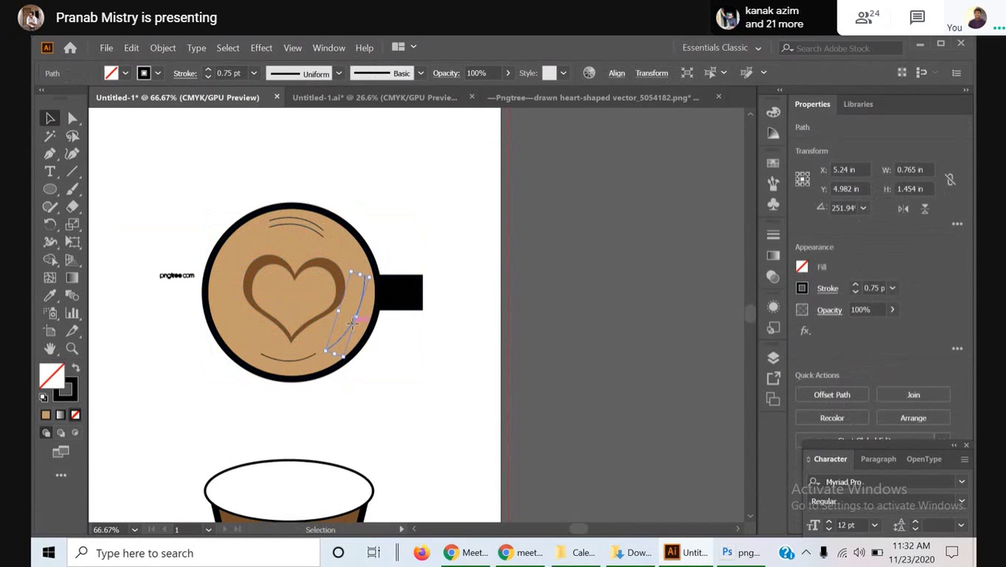
left_click_drag(355, 322, 355, 335)
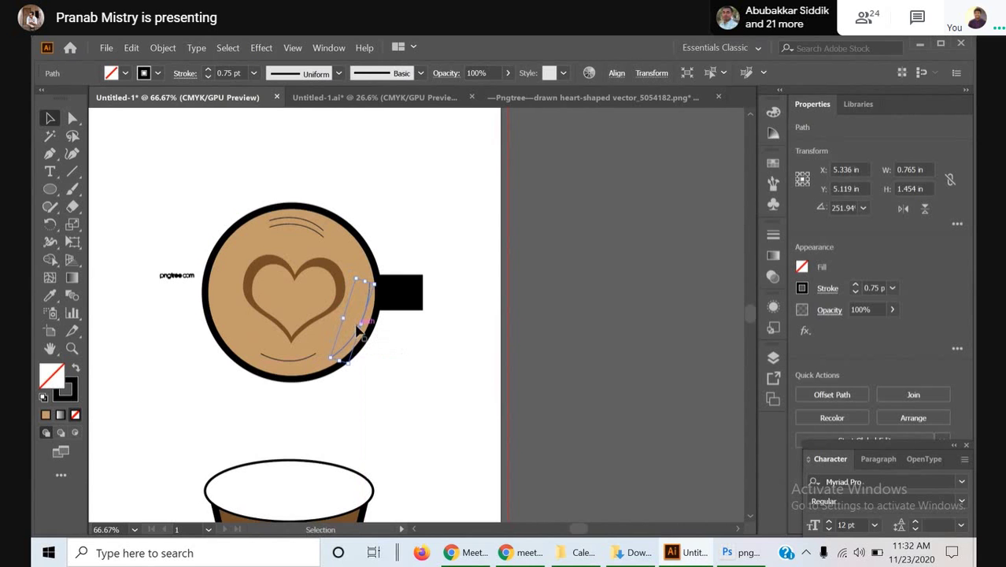
key("Right")
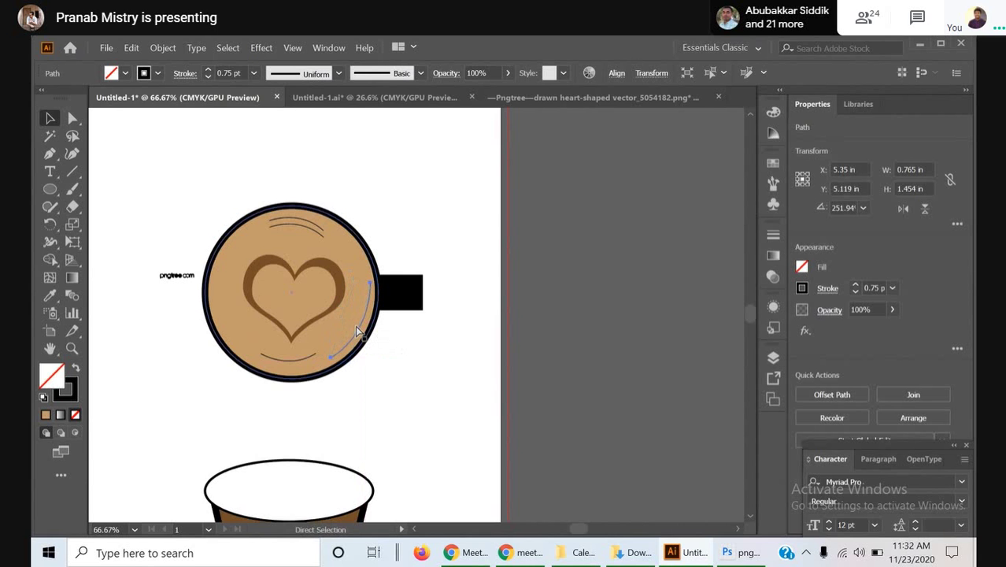
key("Right")
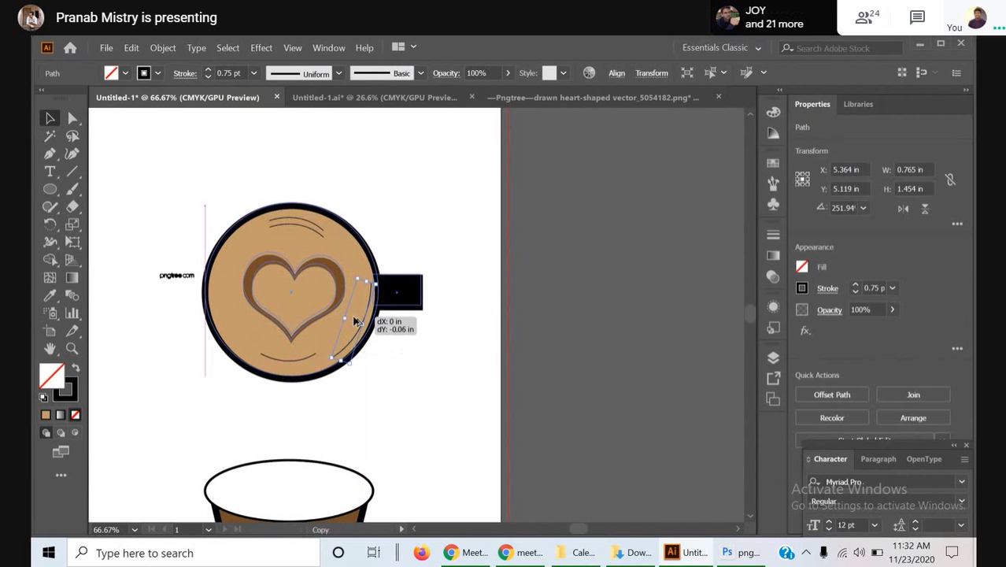
- Place a same-size copy of the long rim arc just inside it, toward the heart
left_click(354, 318)
key("a")
key("v")
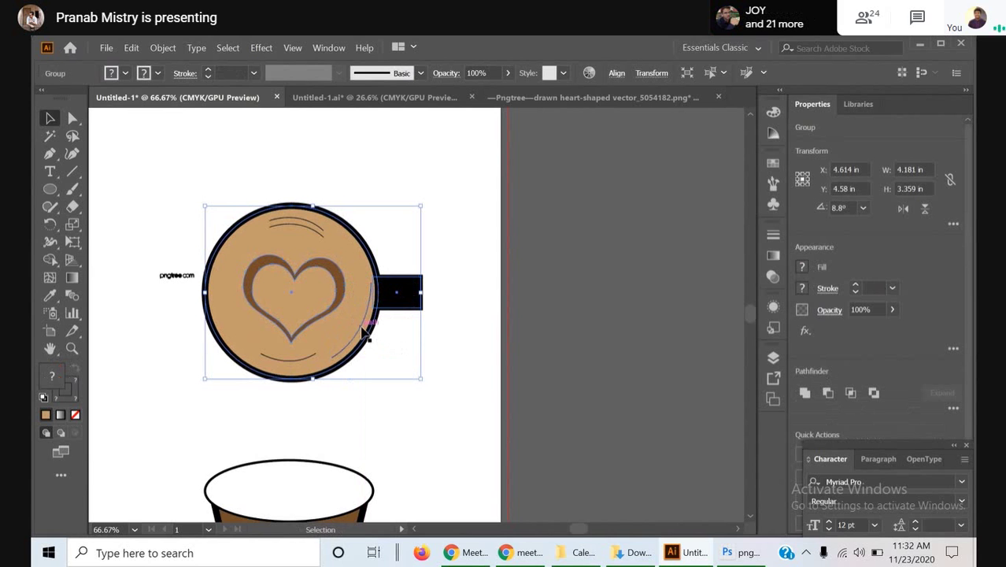
left_click_drag(364, 334, 358, 330)
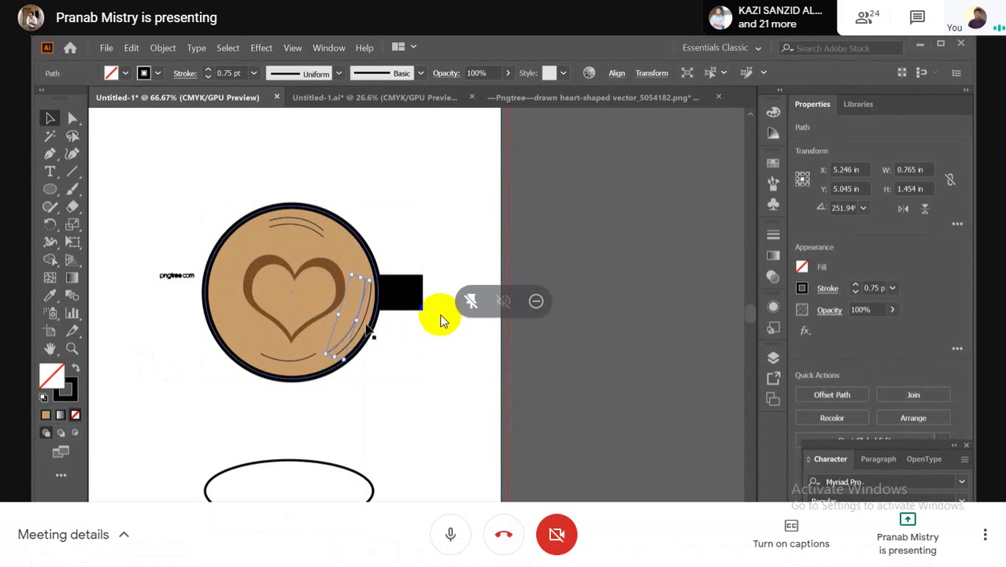
left_click(470, 303)
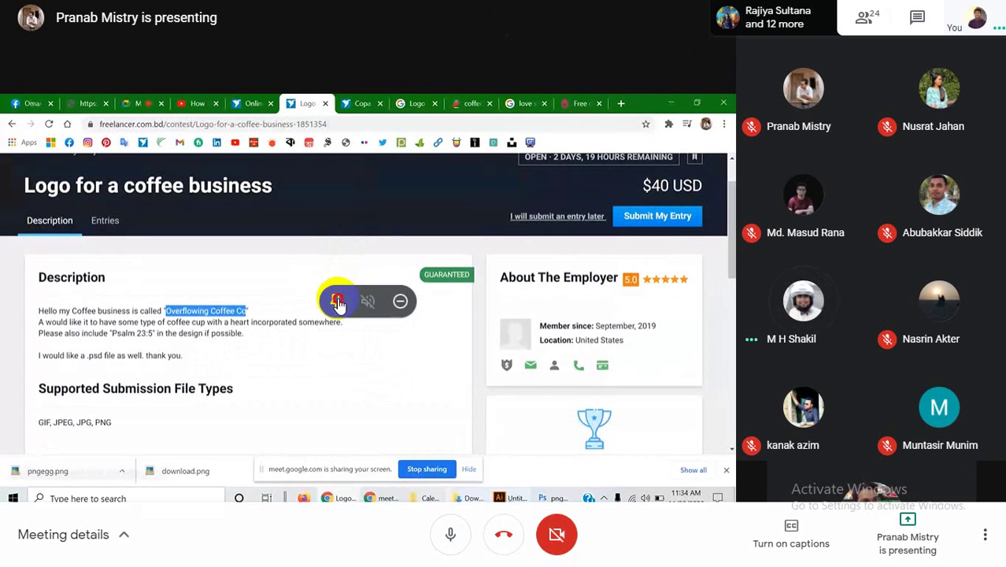
left_click(334, 299)
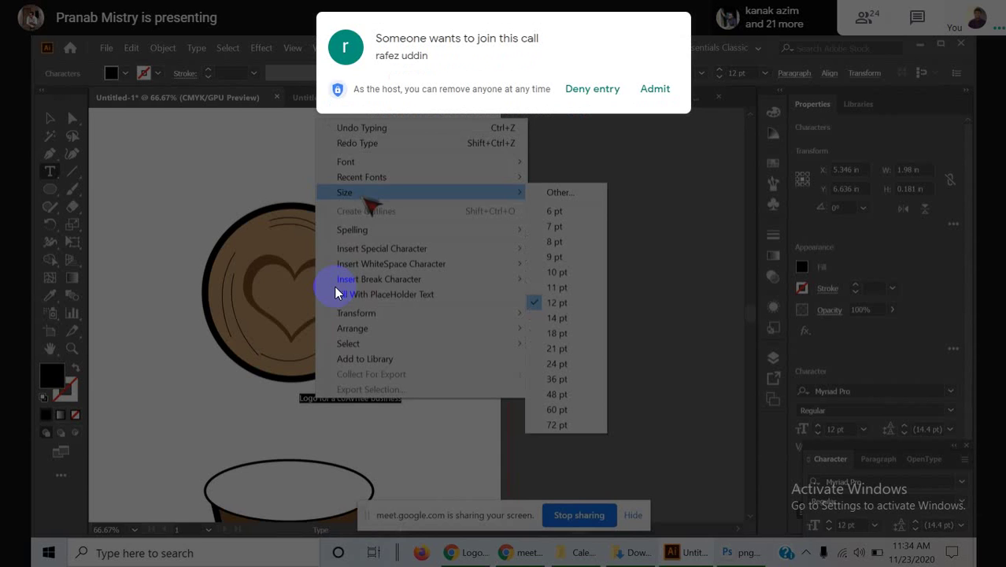
left_click(653, 90)
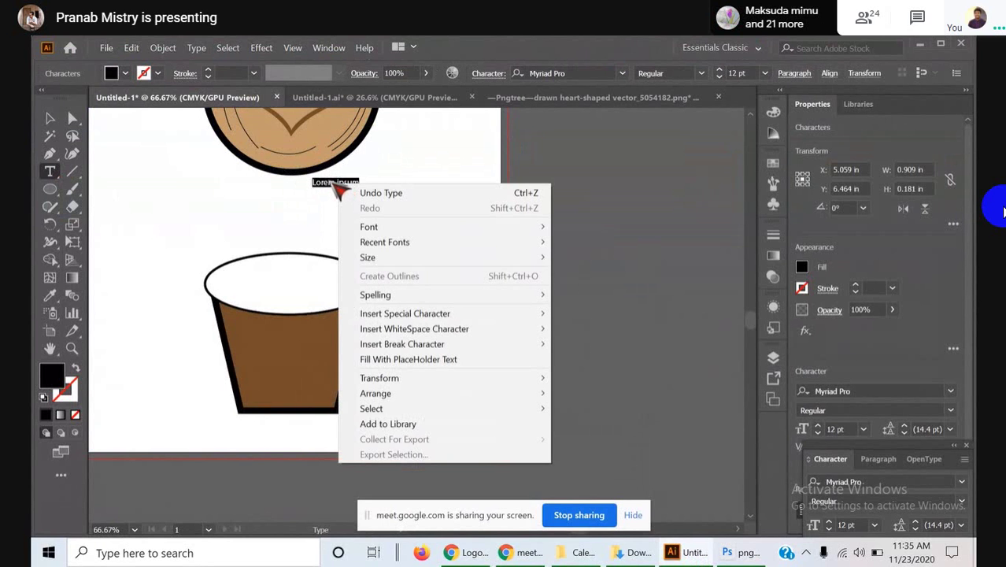
- Replace the Lorem ipsum placeholder below the round cup with the text "Overflowing Coffee Com"
key("Escape")
left_click(329, 182)
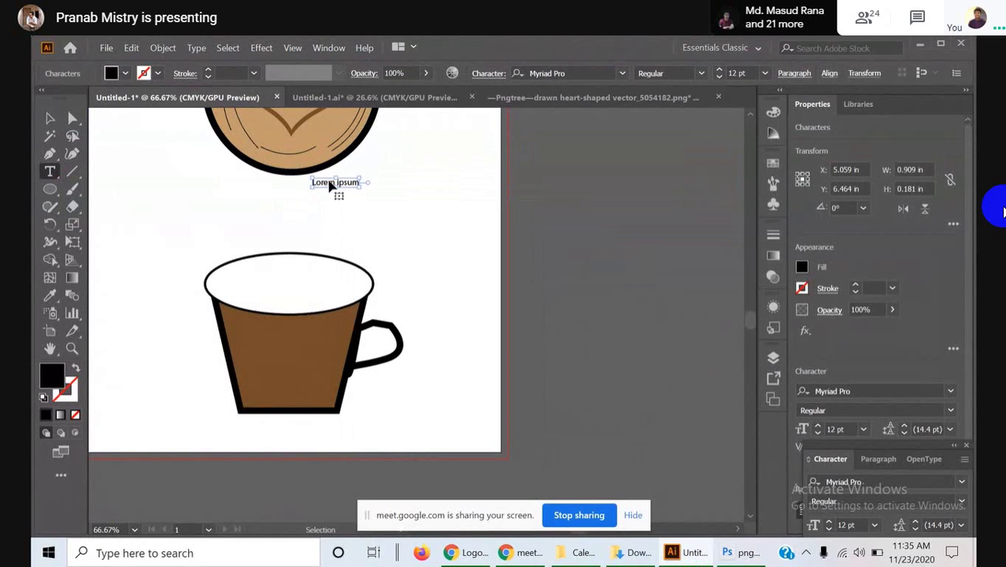
type("Overflowing Coffee Co")
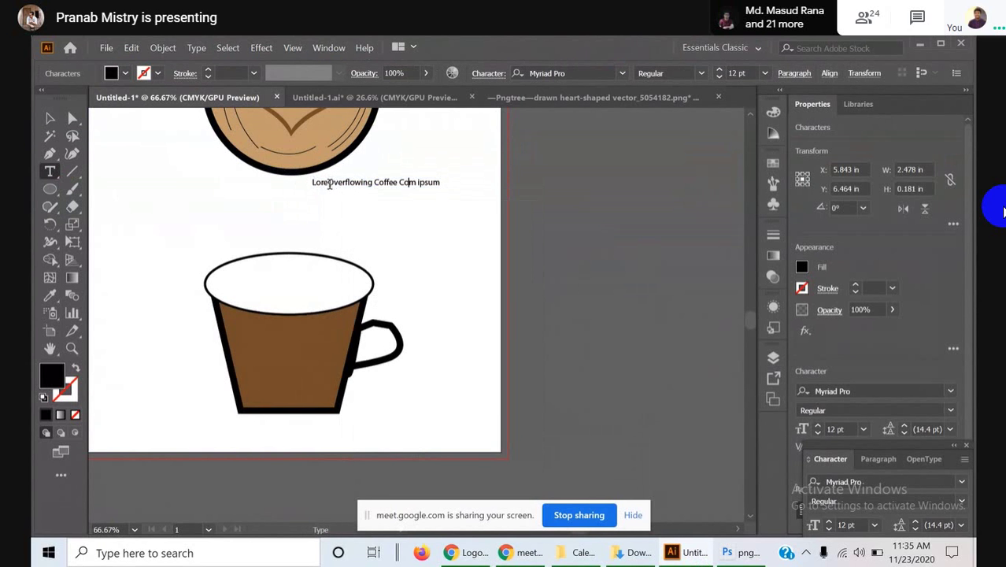
key("BackSpace")
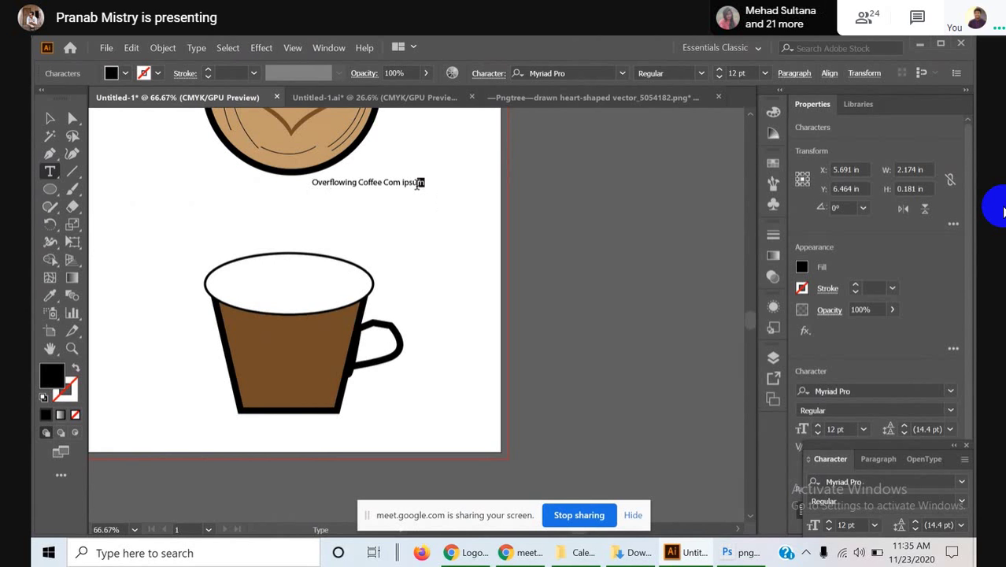
left_click_drag(413, 184, 404, 183)
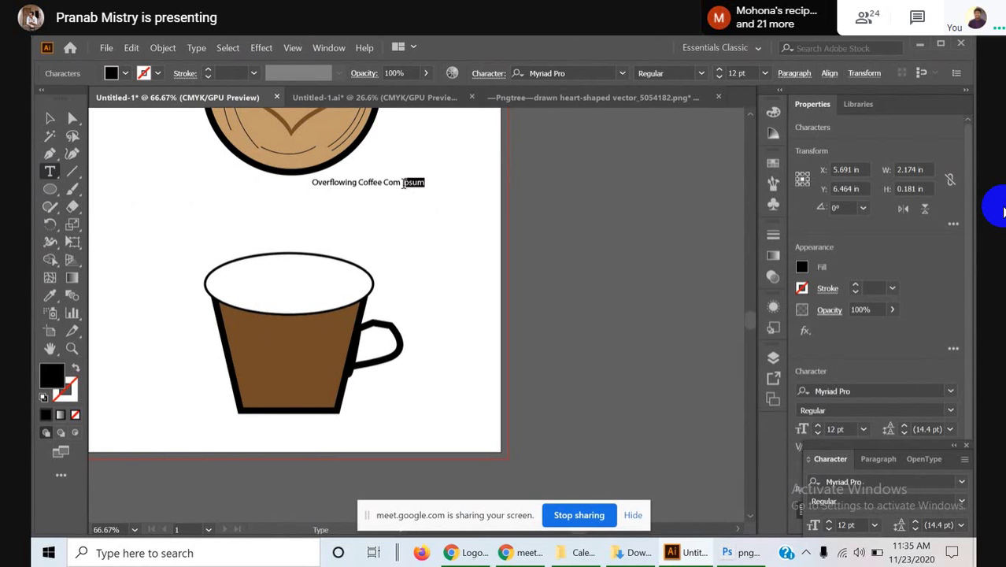
key("BackSpace")
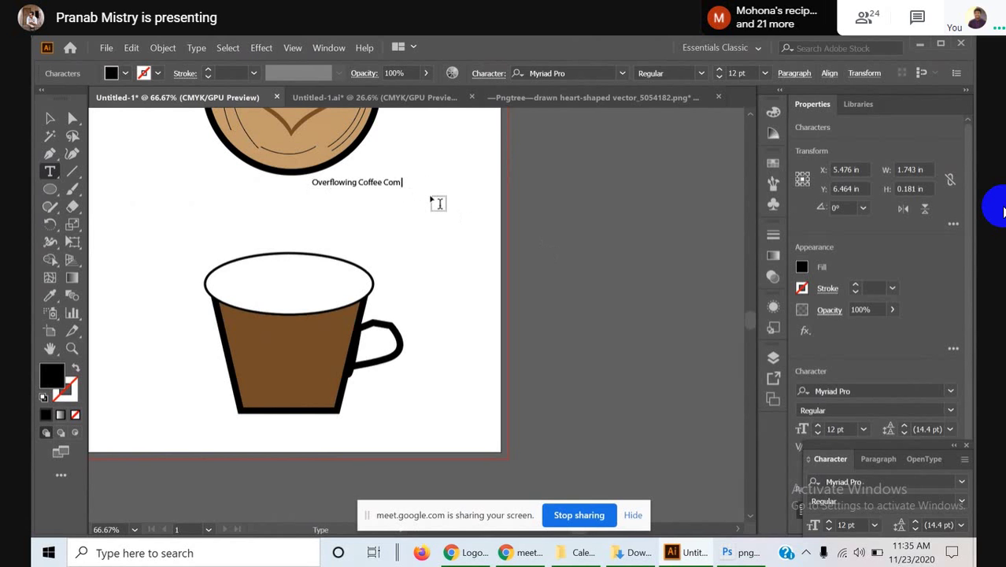
- Preview different fonts on the whole "Overflowing Coffee Com" text and apply Ameralda Demo
scroll(409, 199, "up", 1)
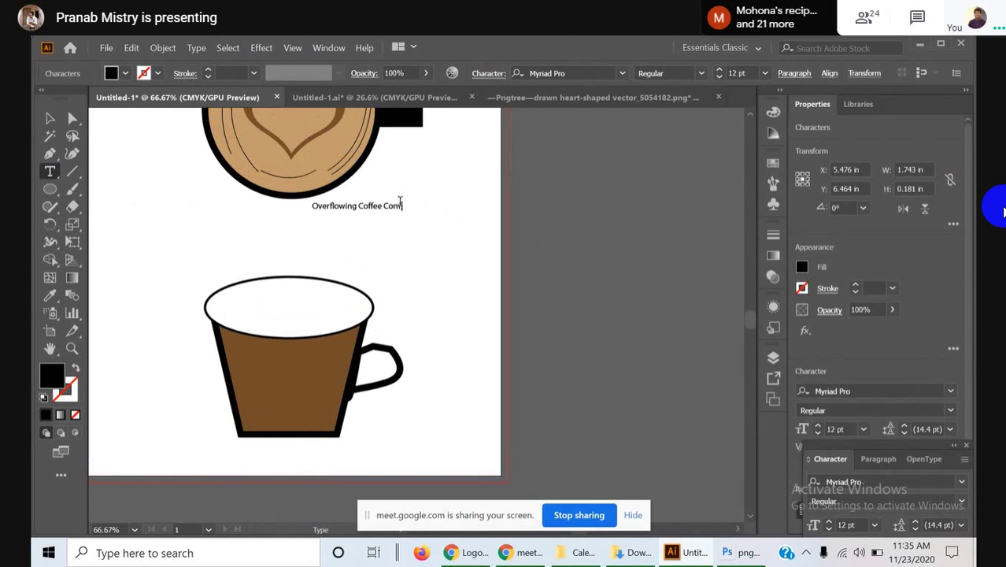
left_click_drag(401, 205, 311, 205)
left_click(622, 73)
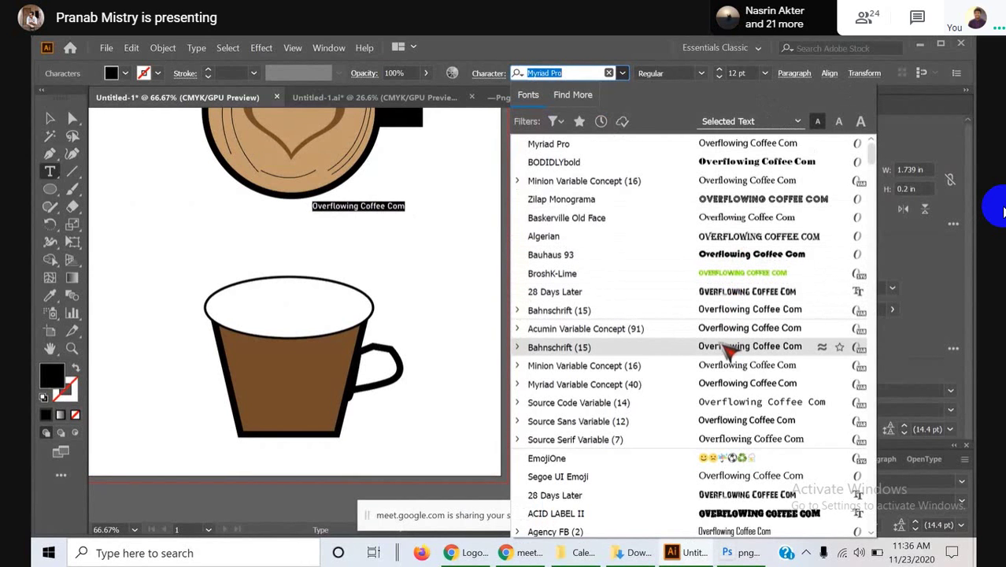
key("Down")
key("Down")
key("Down")
key("Down")
key("Down")
key("Down")
key("Down")
key("Down")
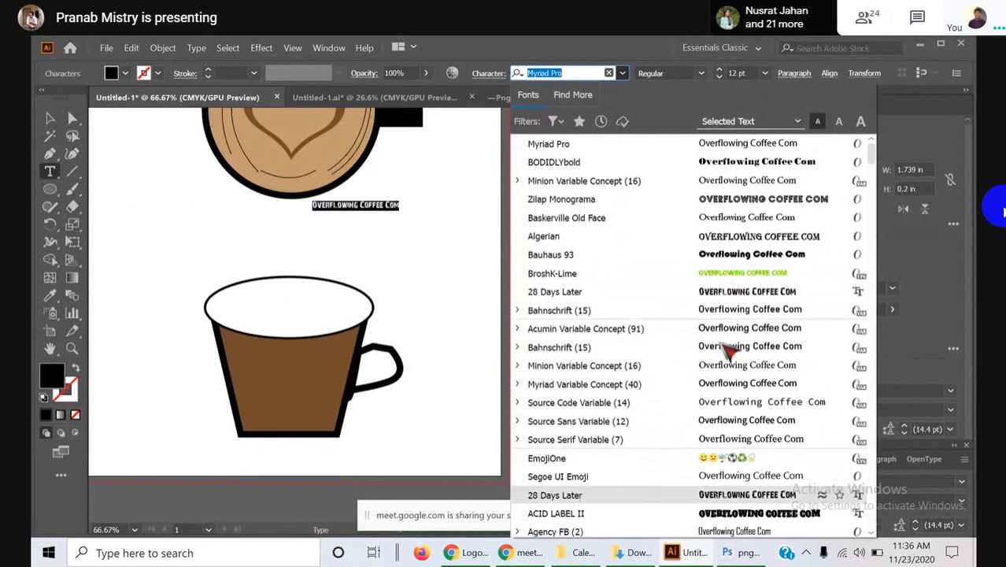
key("Down")
key("Down")
key("Down")
key("Down")
key("Down")
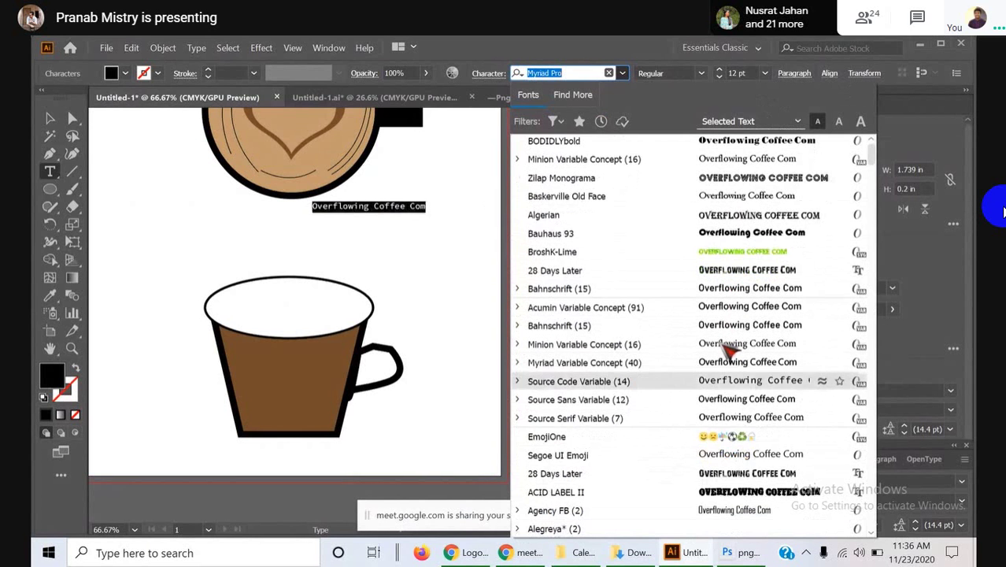
key("Down")
key("Down")
key("Down")
key("Down")
key("Down")
key("Down")
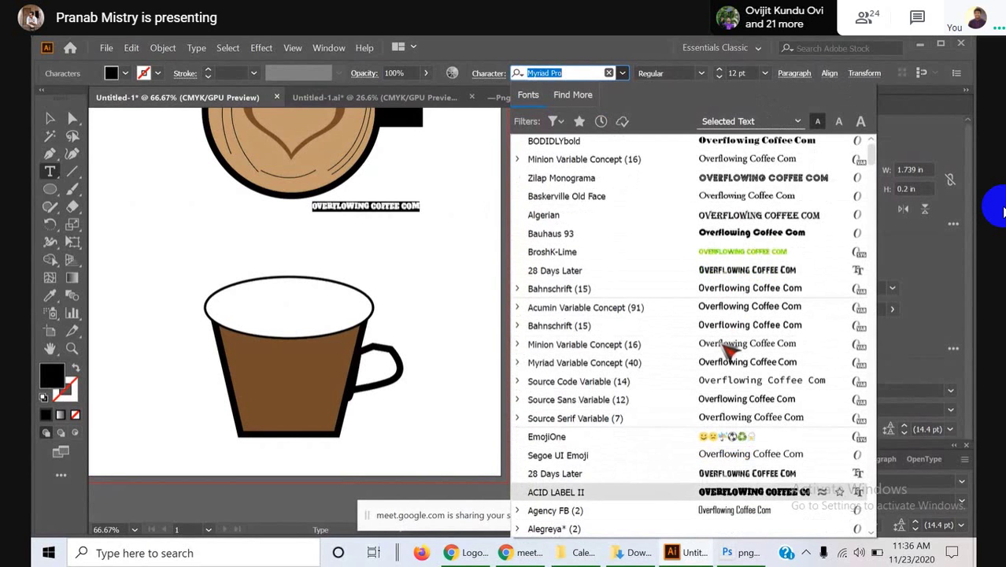
key("Down")
key("Down")
key("Down")
key("Down")
key("Down")
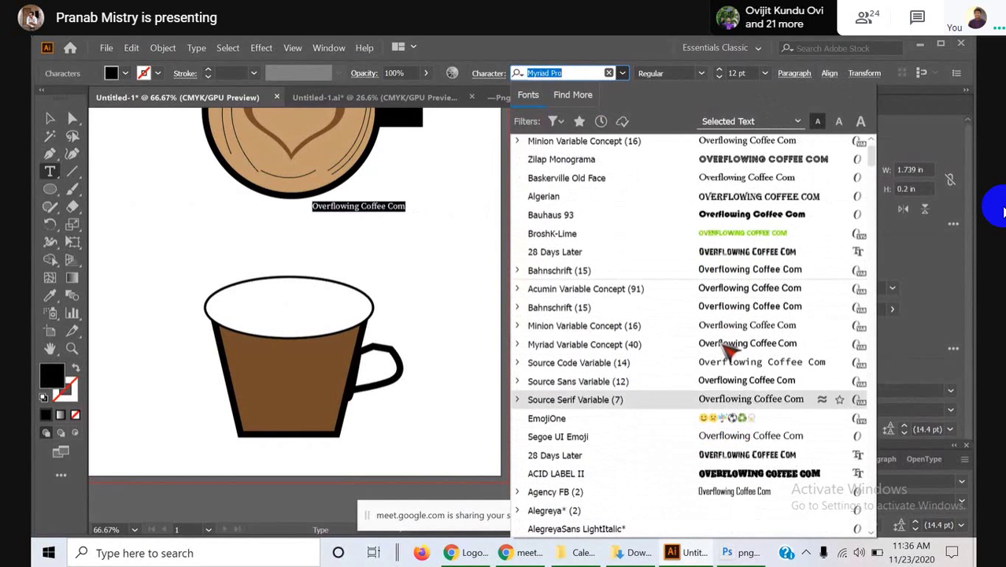
key("Down")
key("Down")
key("Down")
key("Down")
key("Down")
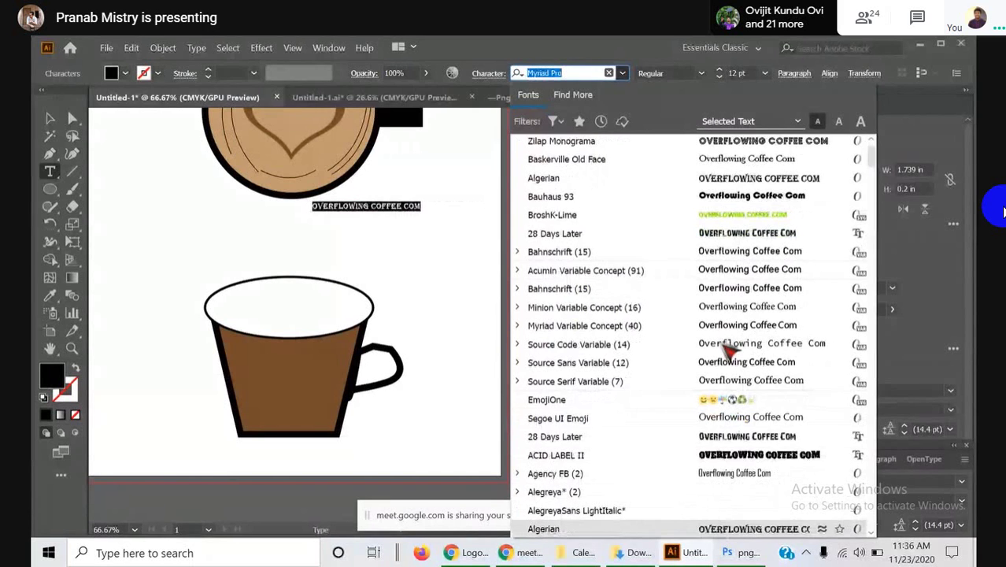
scroll(728, 352, "down", 2)
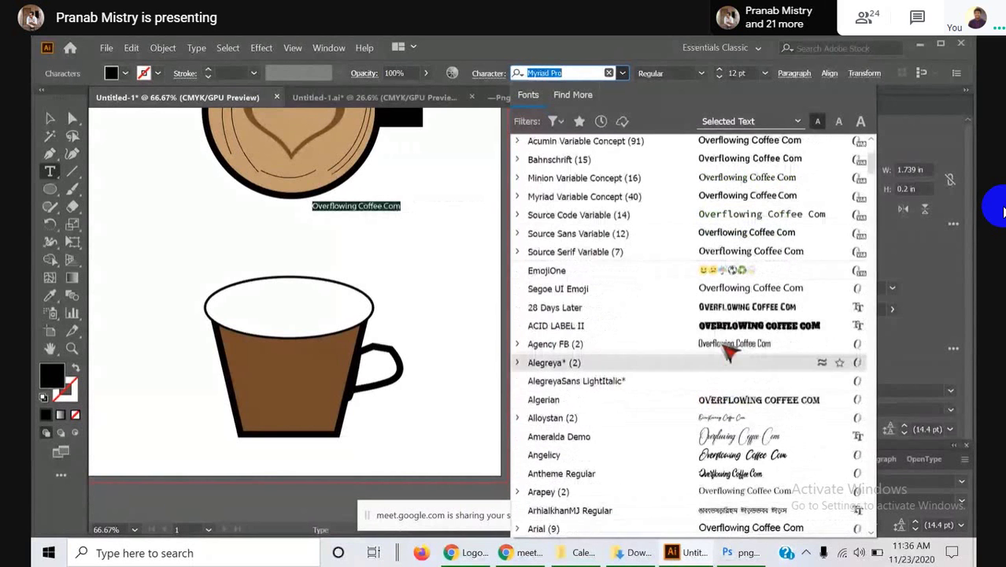
key("Down")
key("Down")
key("Down")
key("Down")
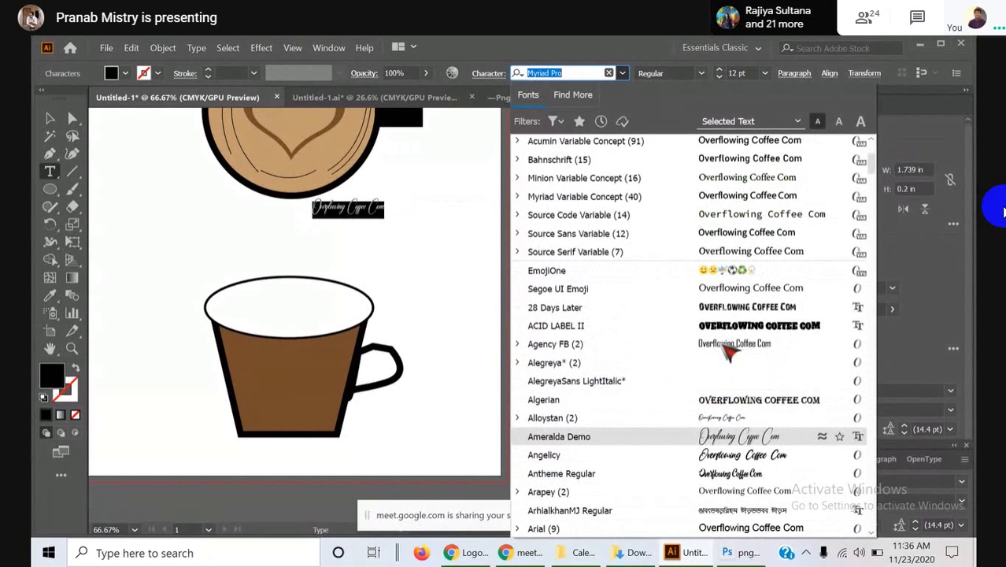
key("Return")
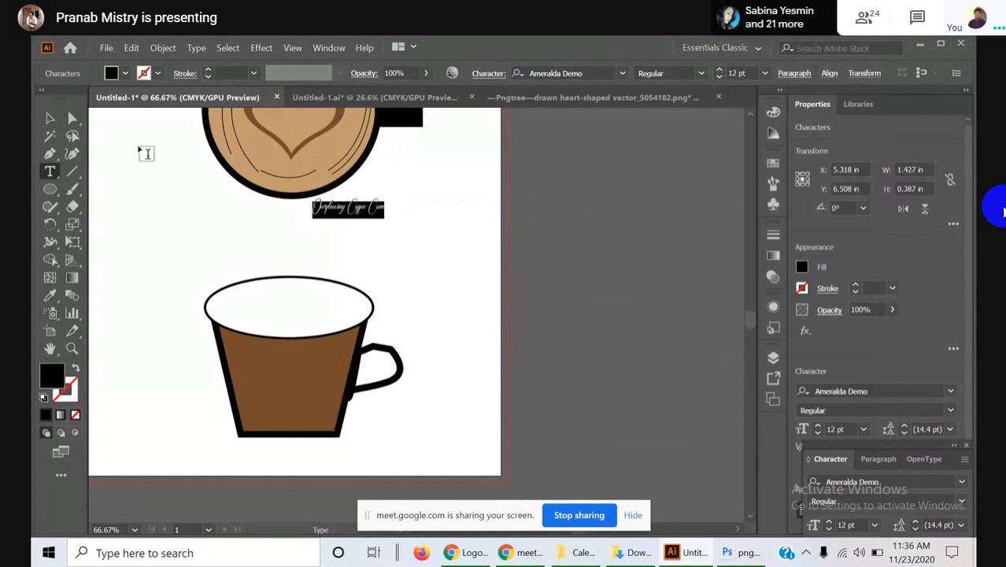
left_click(51, 118)
left_click(604, 245)
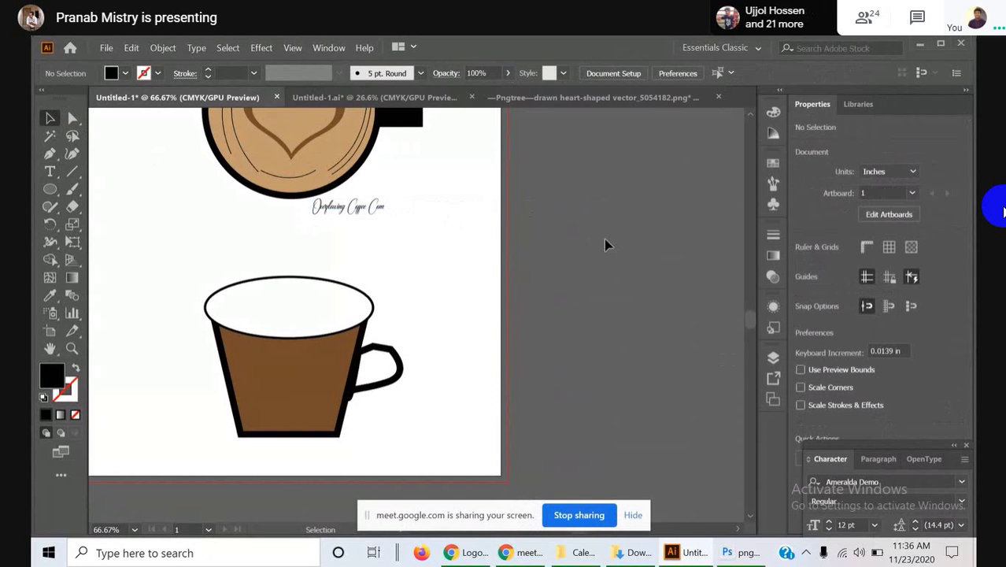
- Set the font size of the entire "Overflowing Coffee Com" text to 24 pt
scroll(328, 230, "up", 2)
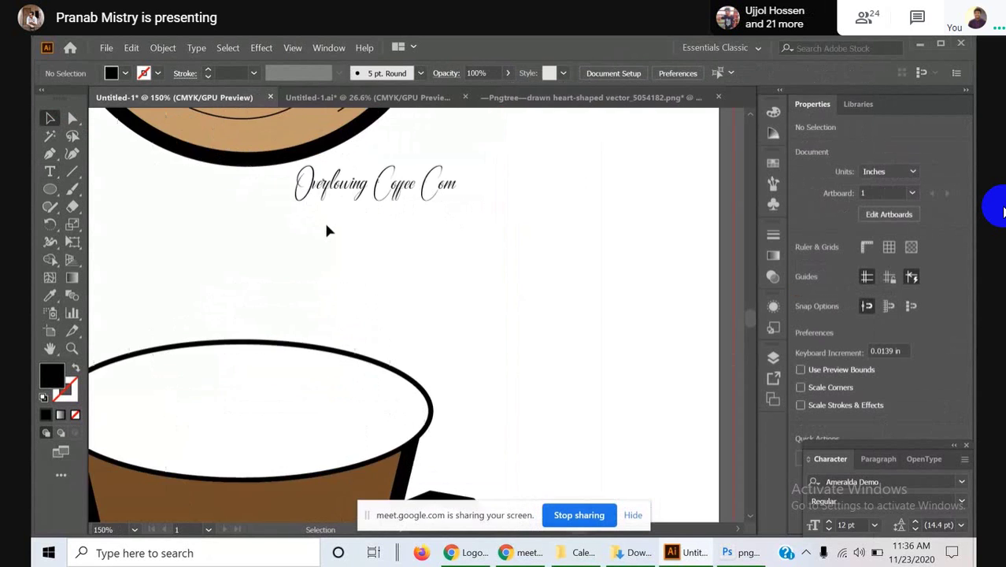
scroll(346, 227, "up", 1)
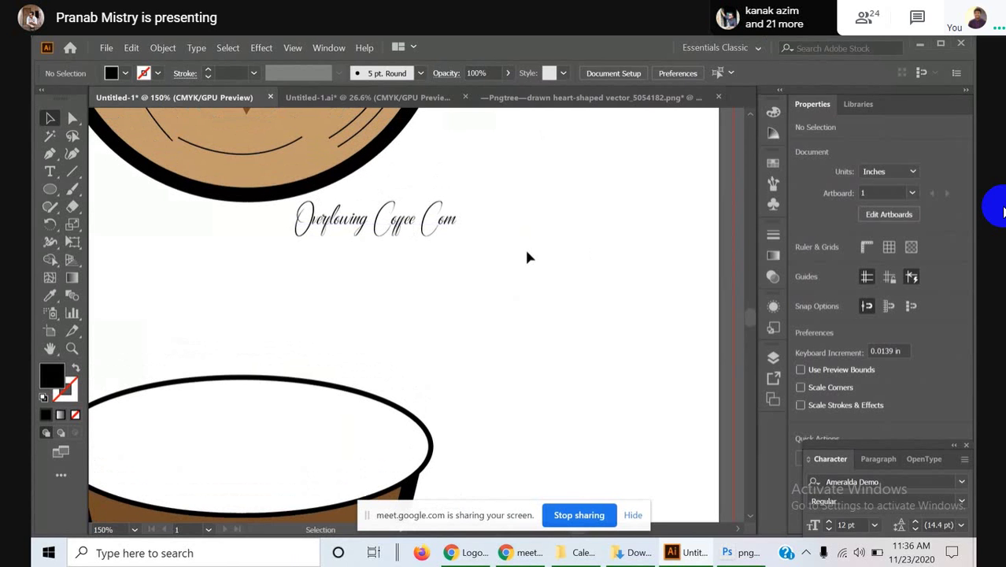
scroll(527, 257, "down", 1)
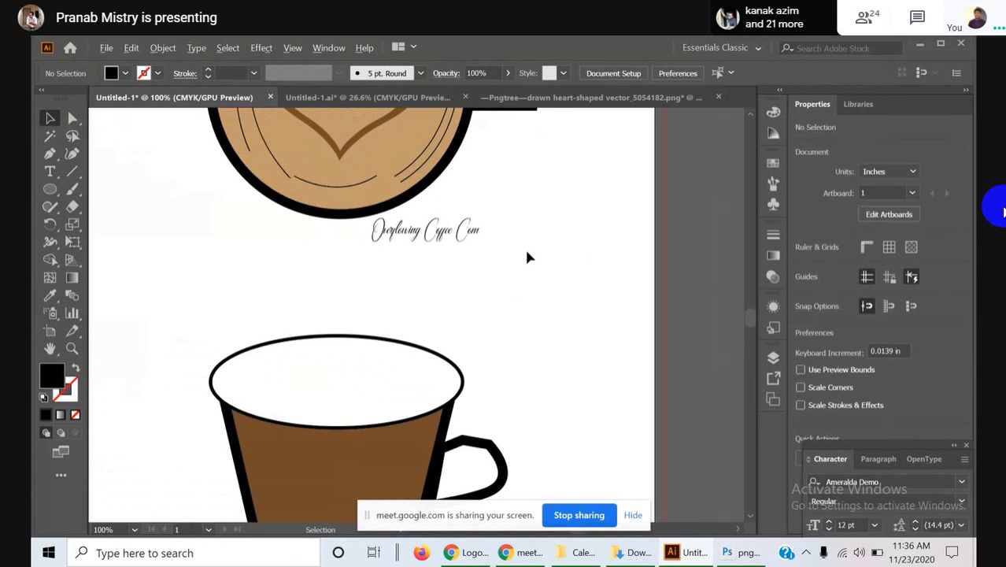
scroll(528, 257, "up", 1)
scroll(528, 256, "up", 2)
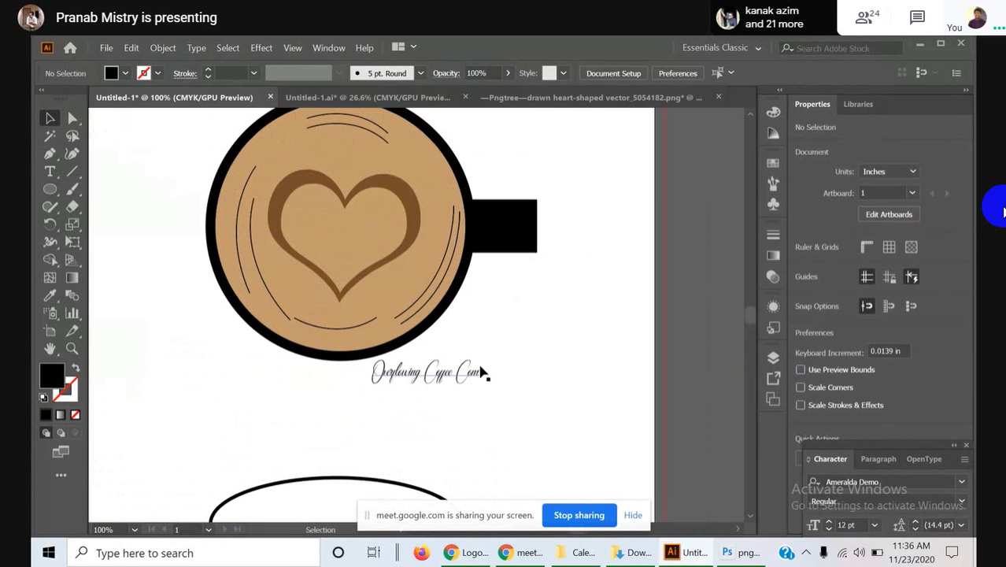
left_click(49, 171)
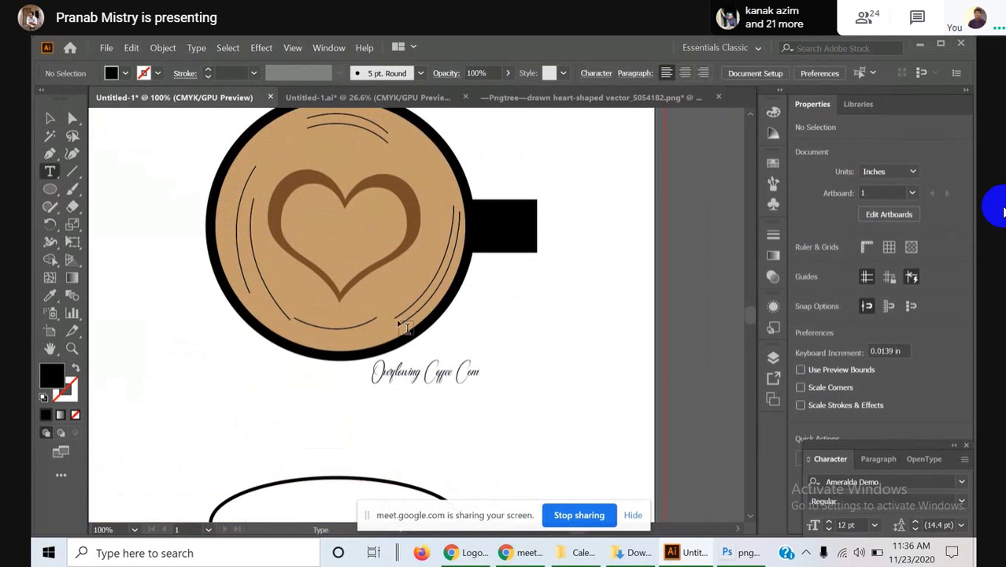
double_click(466, 374)
left_click_drag(466, 375, 348, 371)
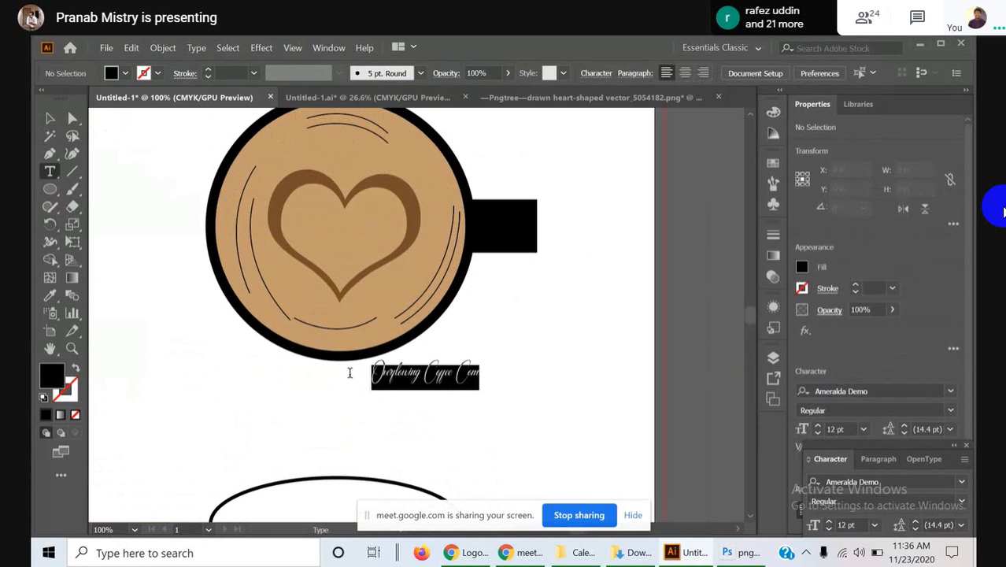
left_click(764, 73)
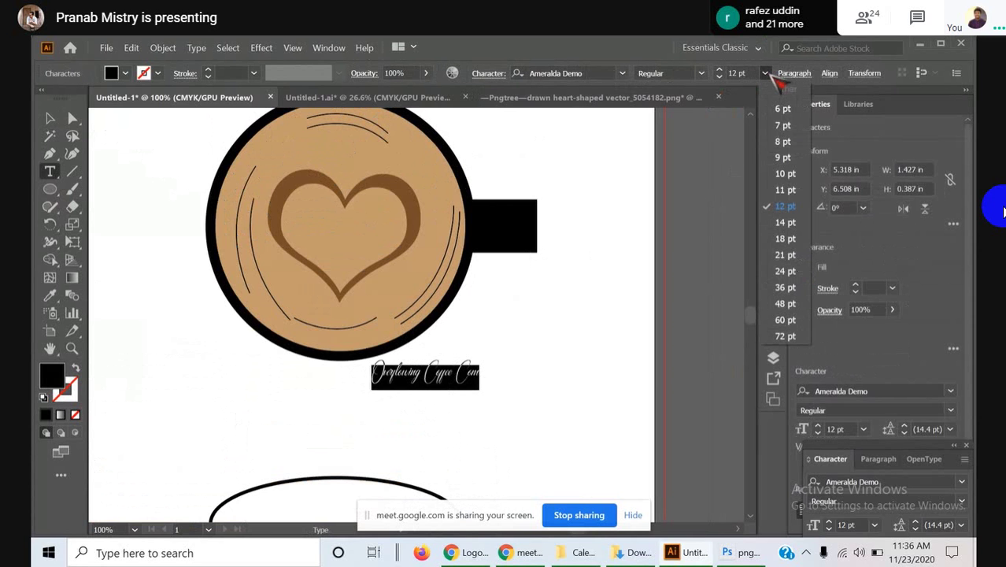
left_click(787, 271)
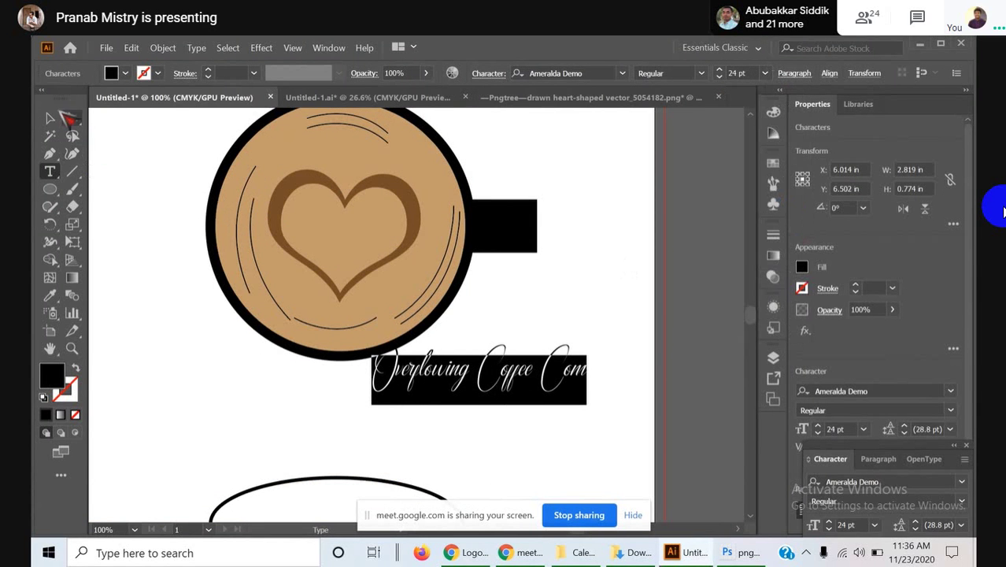
- Move the "Overflowing Coffee Com" text directly beneath the round cup, to about X 4.39 in and Y 6.71 in
left_click(50, 118)
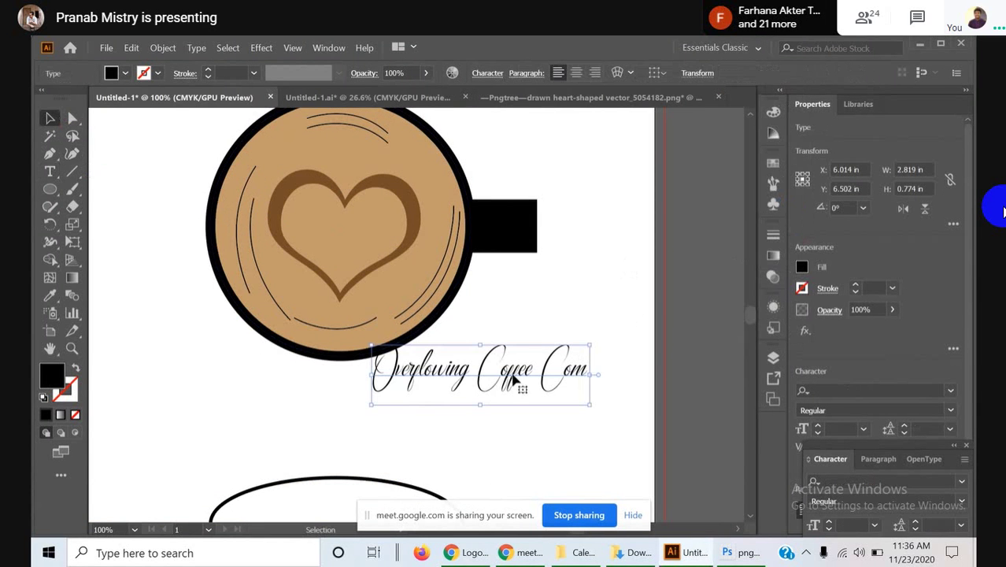
left_click_drag(413, 378, 292, 391)
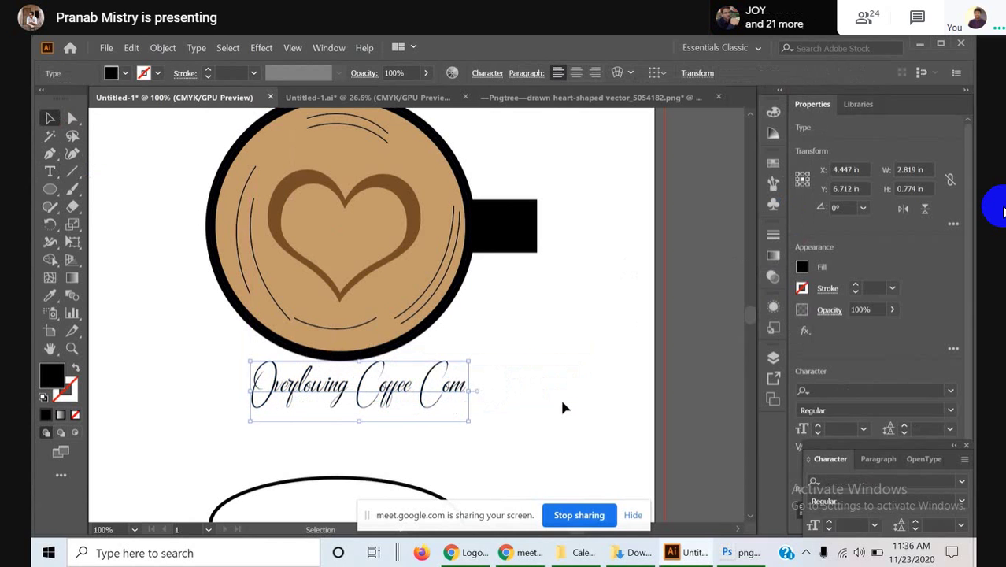
left_click(709, 361)
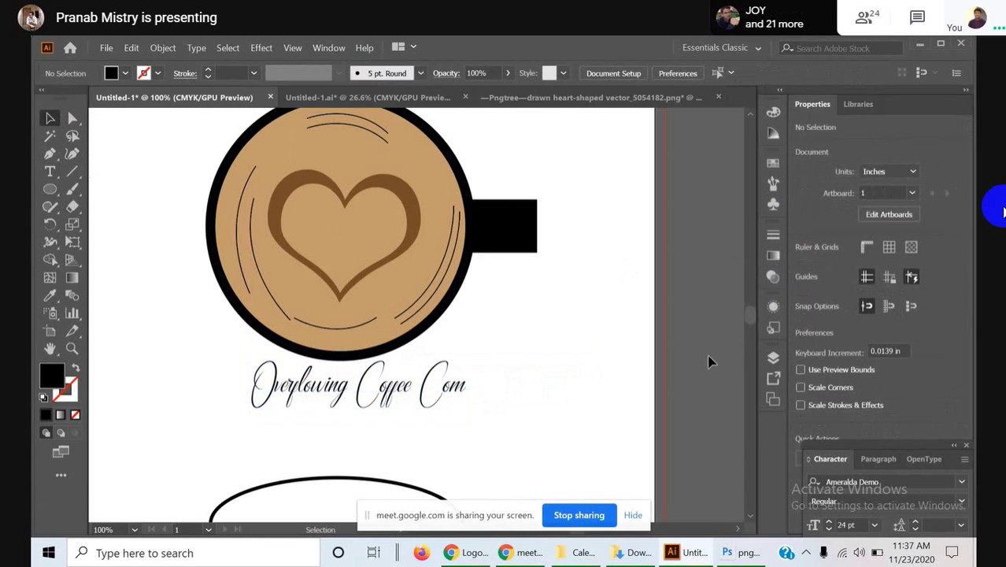
left_click(275, 391)
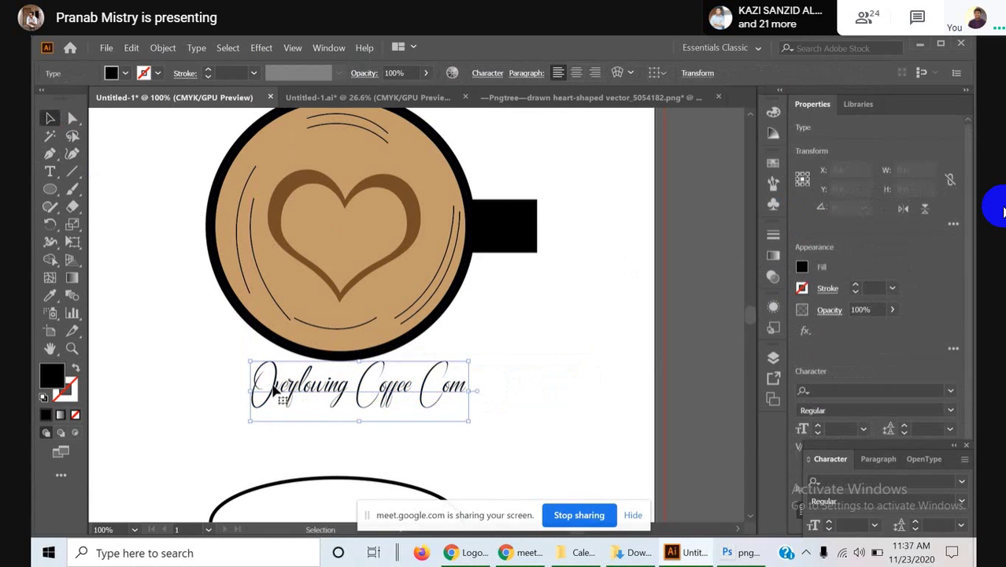
key("Left")
key("Left")
key("Left")
key("Left")
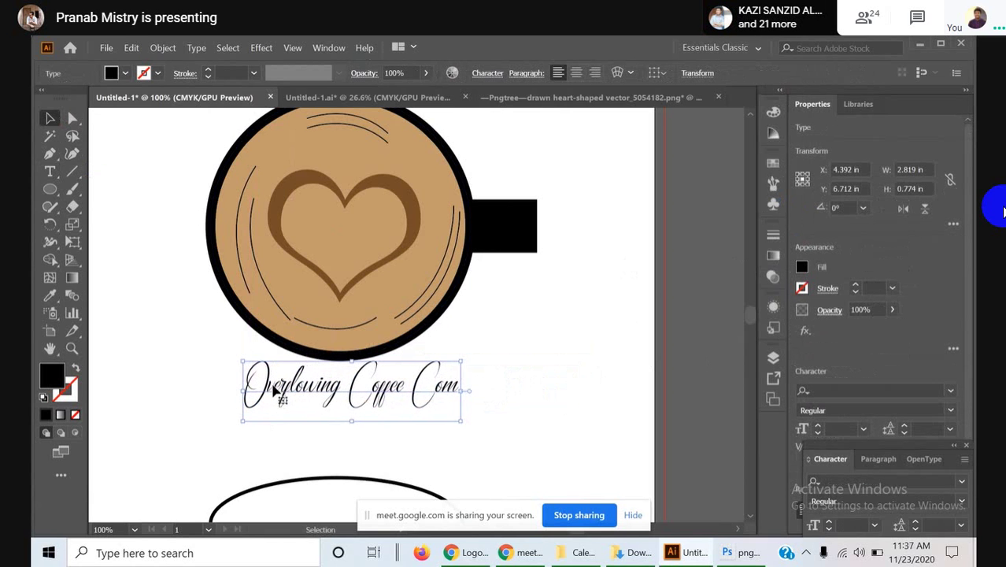
left_click(701, 277)
scroll(723, 321, "up", 1)
scroll(723, 321, "up", 1)
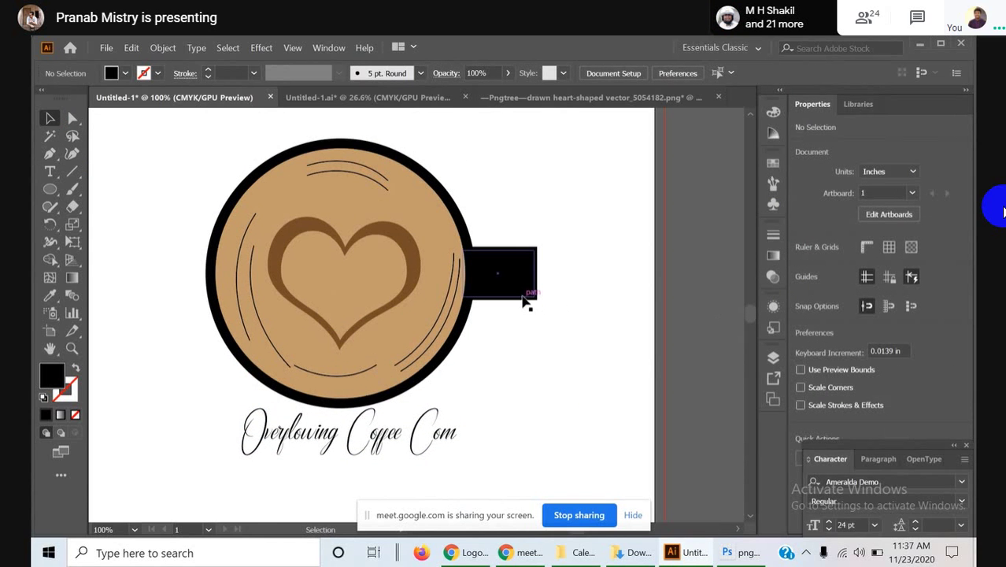
scroll(526, 302, "down", 1)
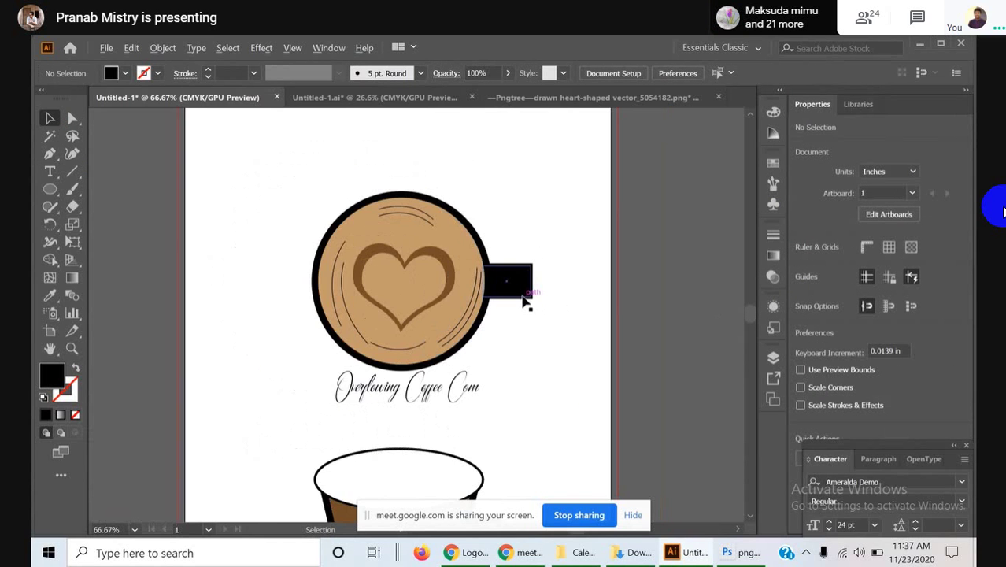
scroll(526, 302, "up", 1)
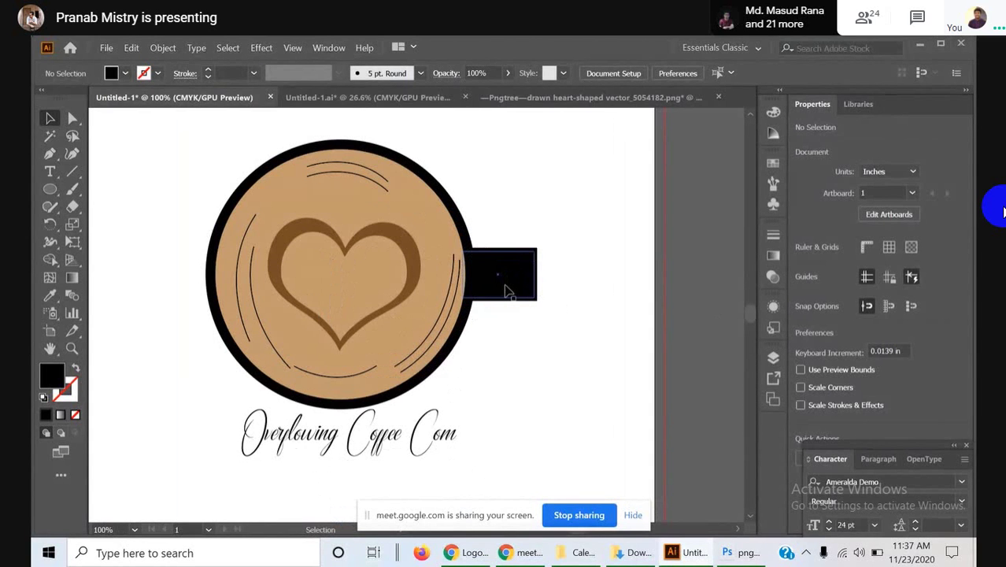
left_click(580, 303)
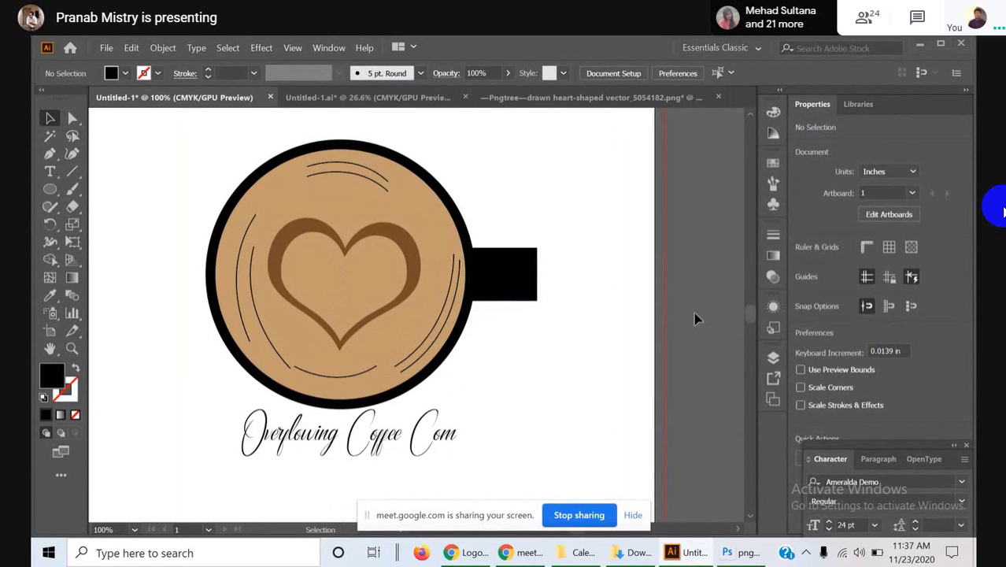
- Switch to Chrome to check the coffee business logo contest description, and return to Illustrator
left_click(466, 552)
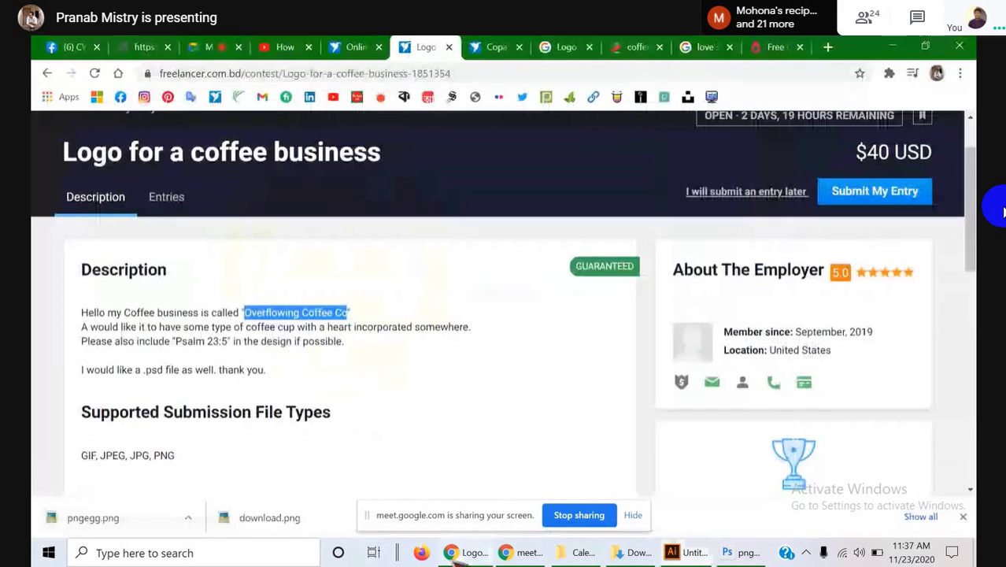
left_click(211, 48)
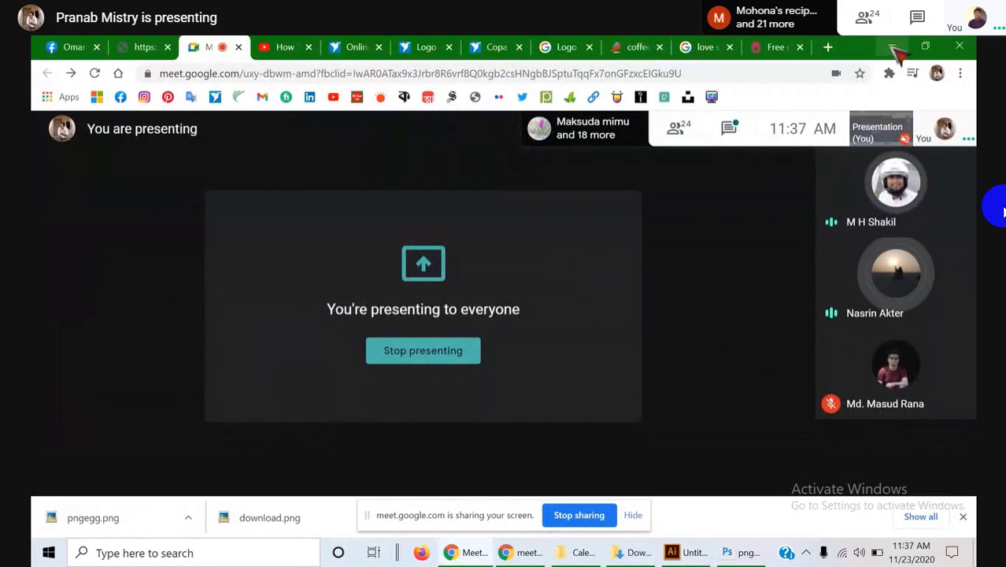
left_click(890, 46)
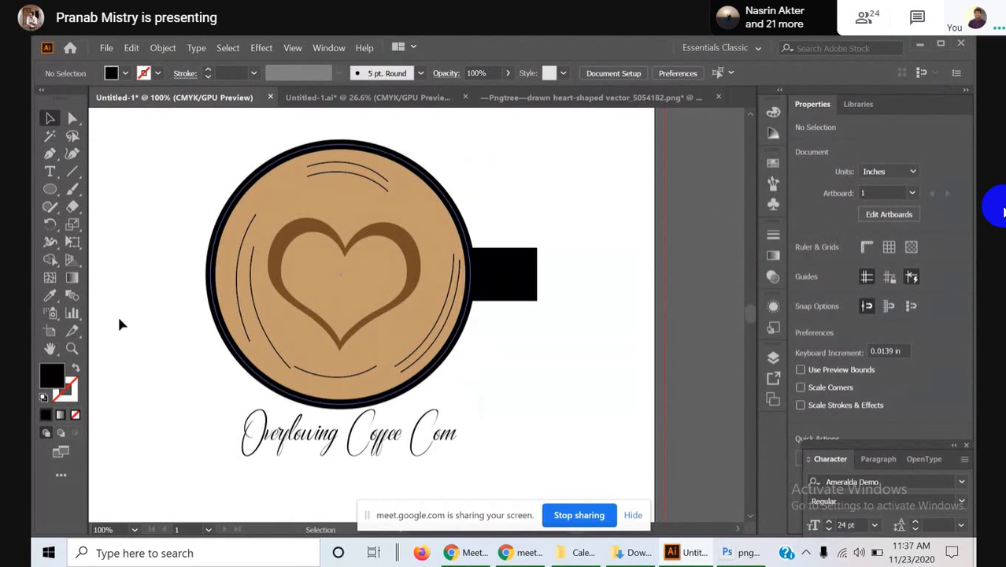
left_click(57, 193)
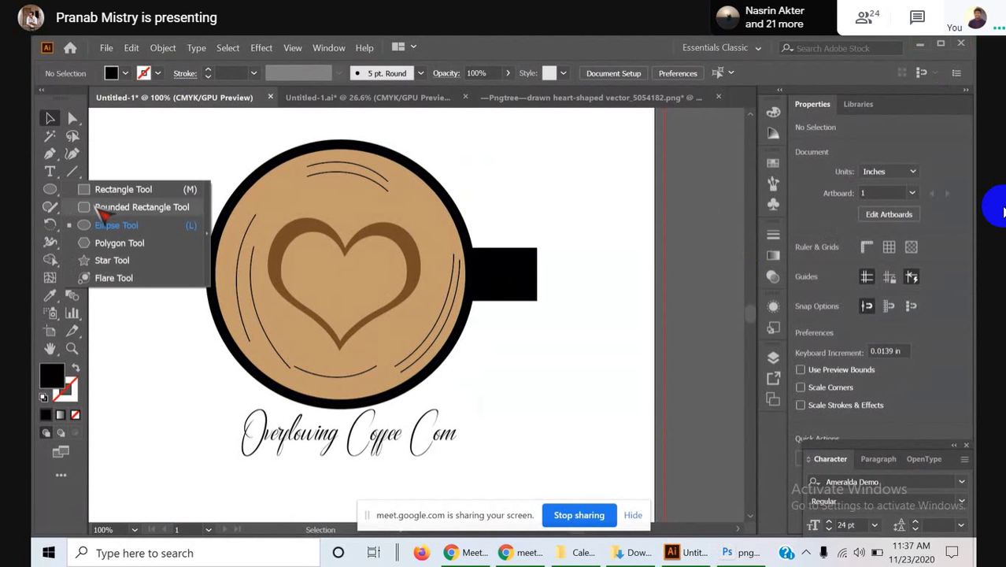
left_click(99, 209)
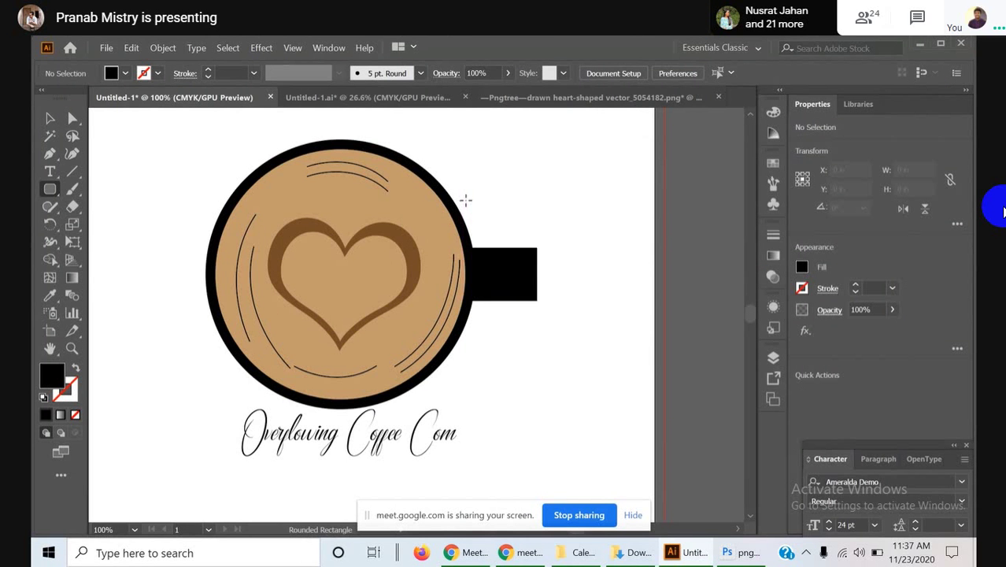
mouse_move(465, 200)
left_mouse_down()
mouse_move(479, 208)
mouse_move(494, 286)
left_mouse_up()
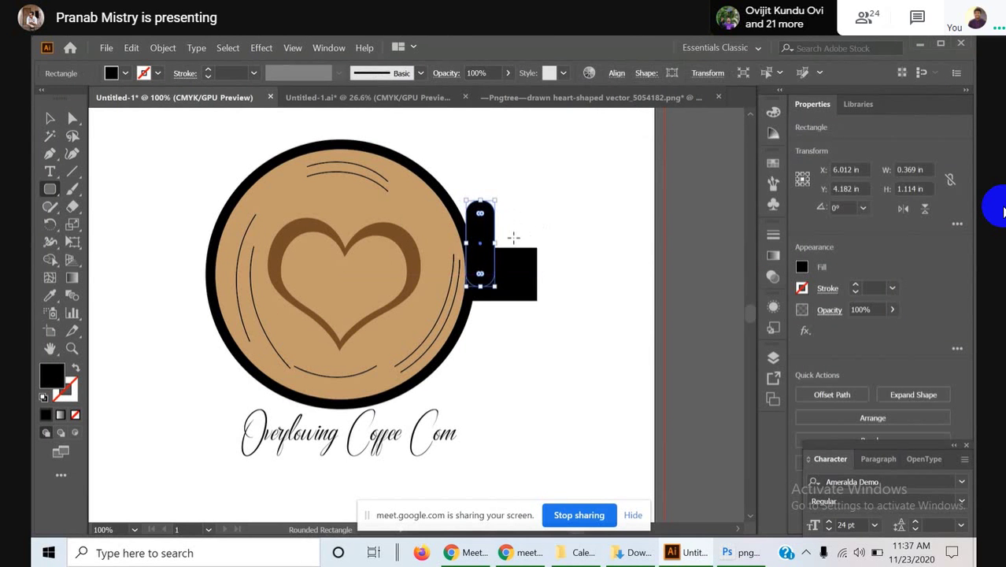
key("Delete")
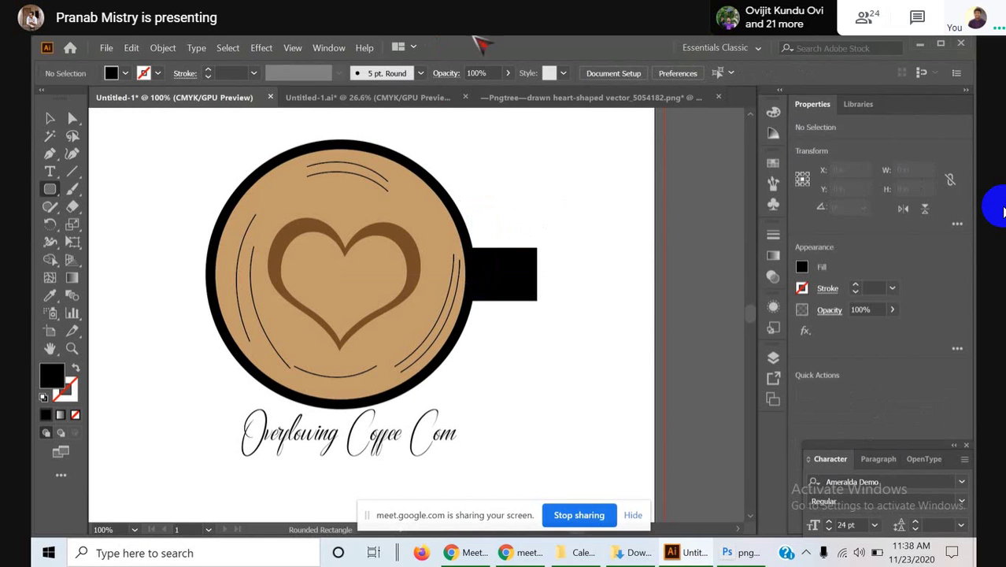
left_click(510, 248)
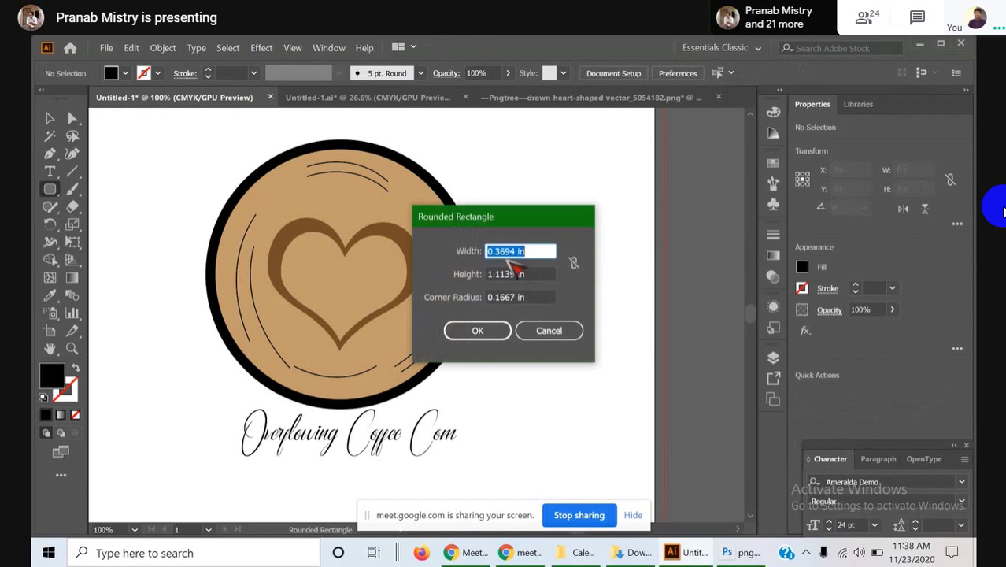
left_click(542, 331)
left_click(507, 290)
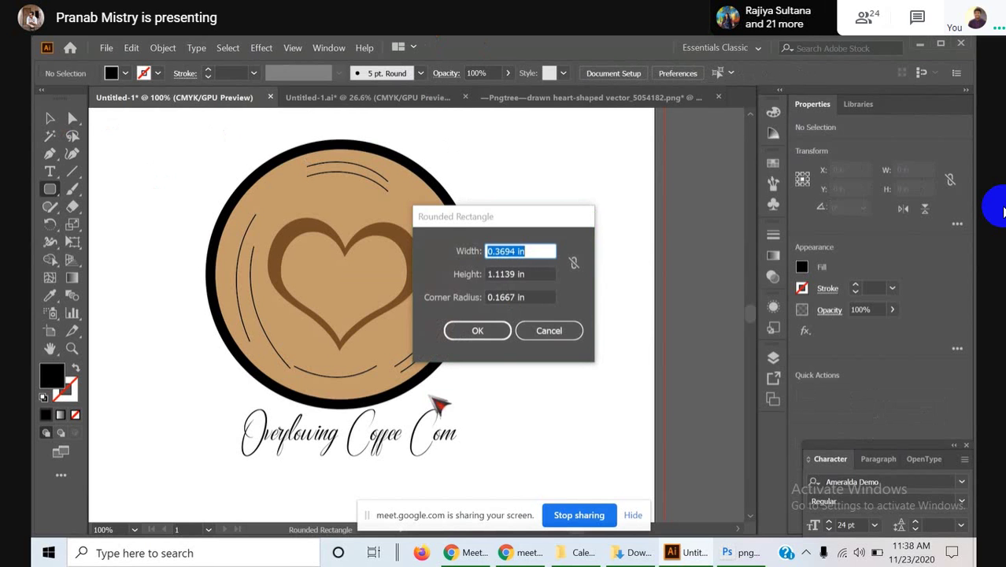
left_click(541, 331)
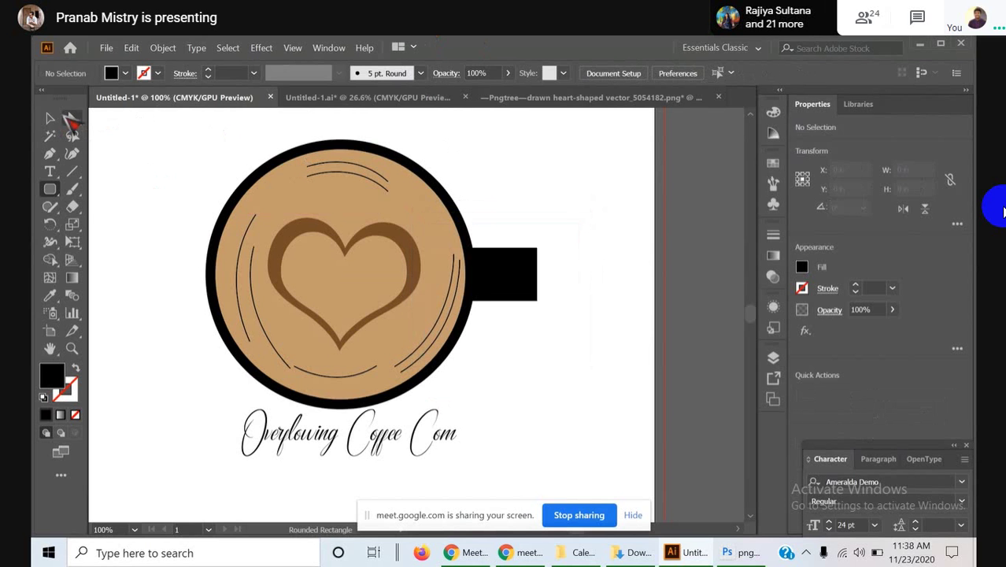
- Round the two outer corners of the round cup's black handle to a radius of about 0.17 in
left_click(49, 118)
left_click(520, 281)
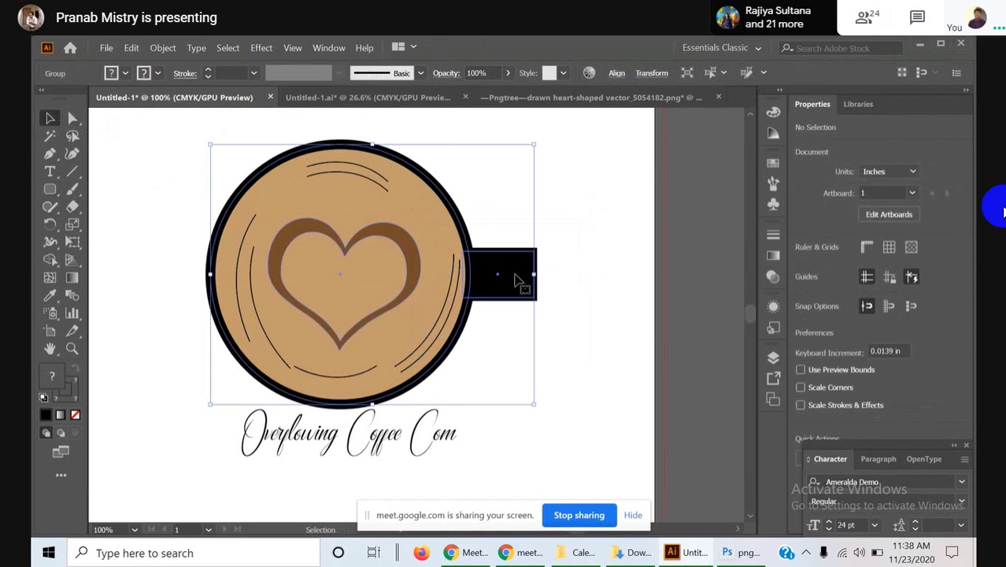
left_click(72, 118)
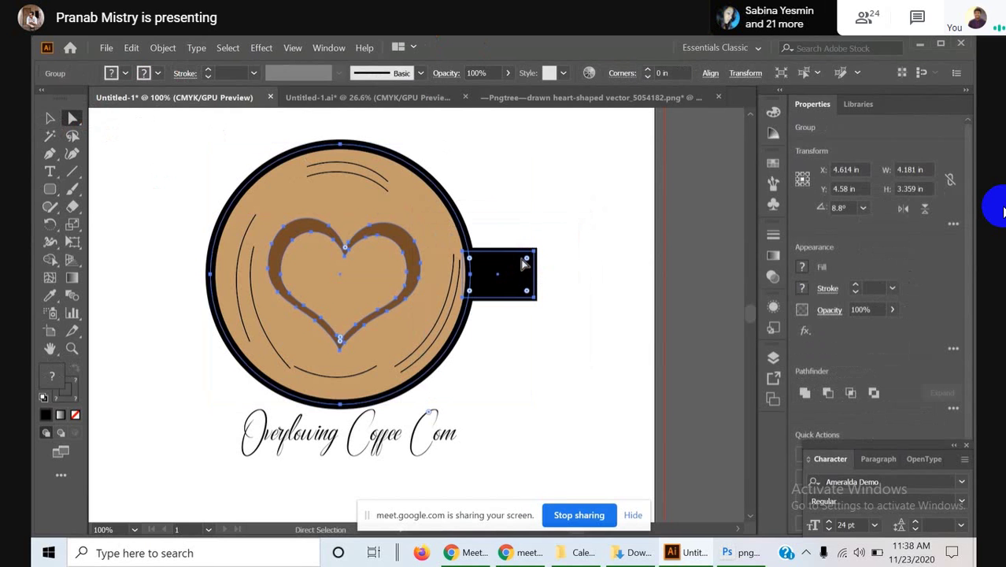
left_click_drag(526, 261, 508, 272)
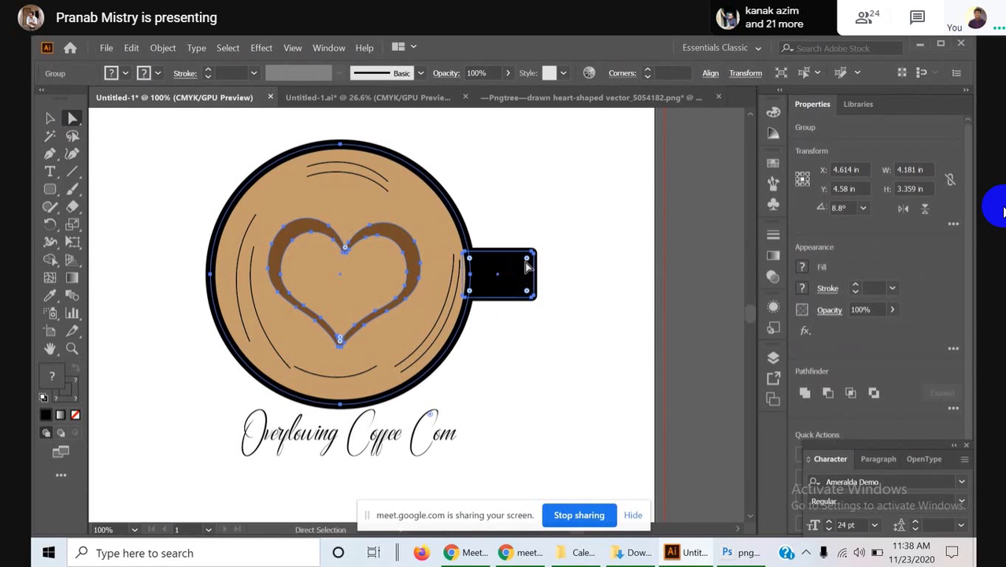
left_click_drag(529, 265, 519, 296)
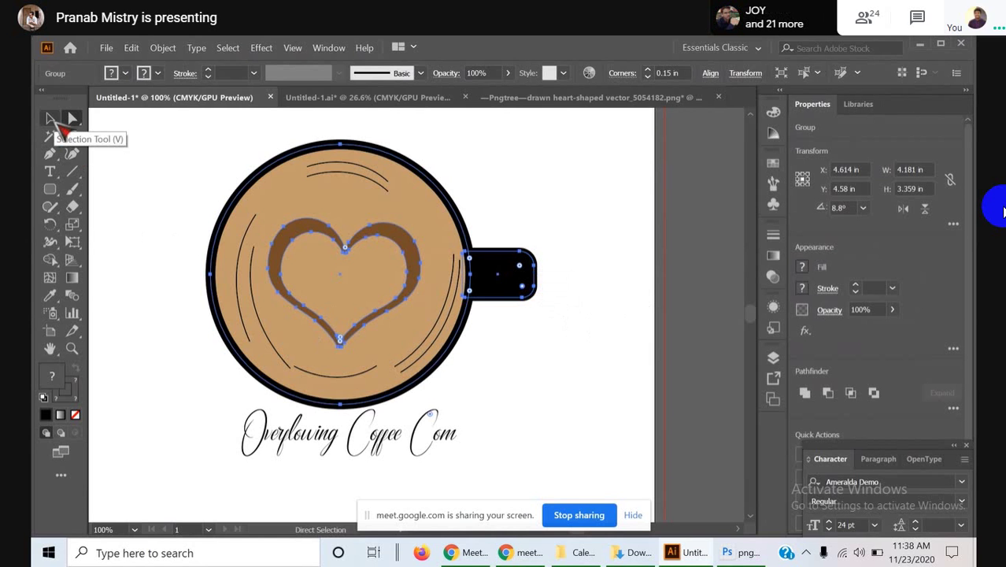
left_click_drag(522, 290, 521, 290)
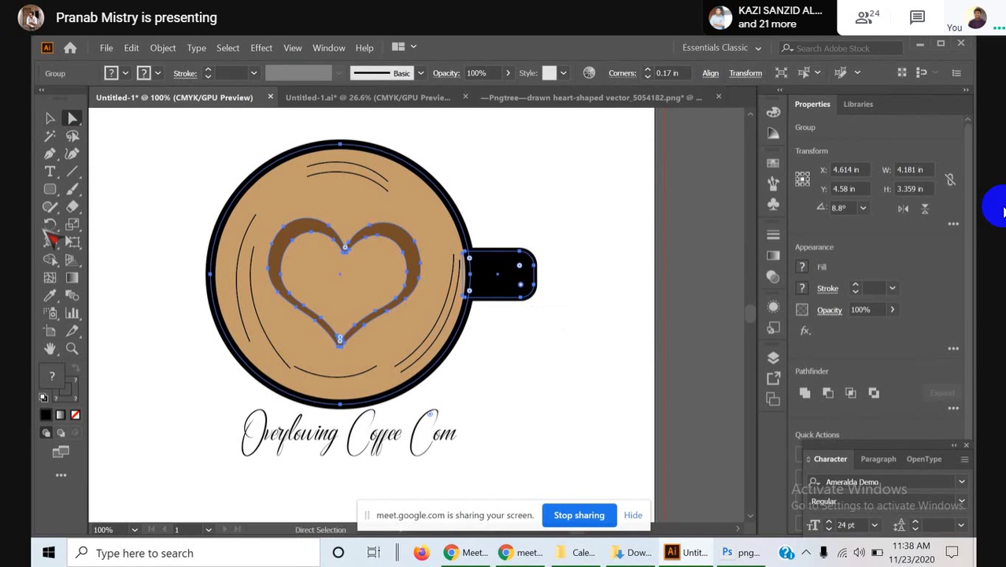
left_click(50, 118)
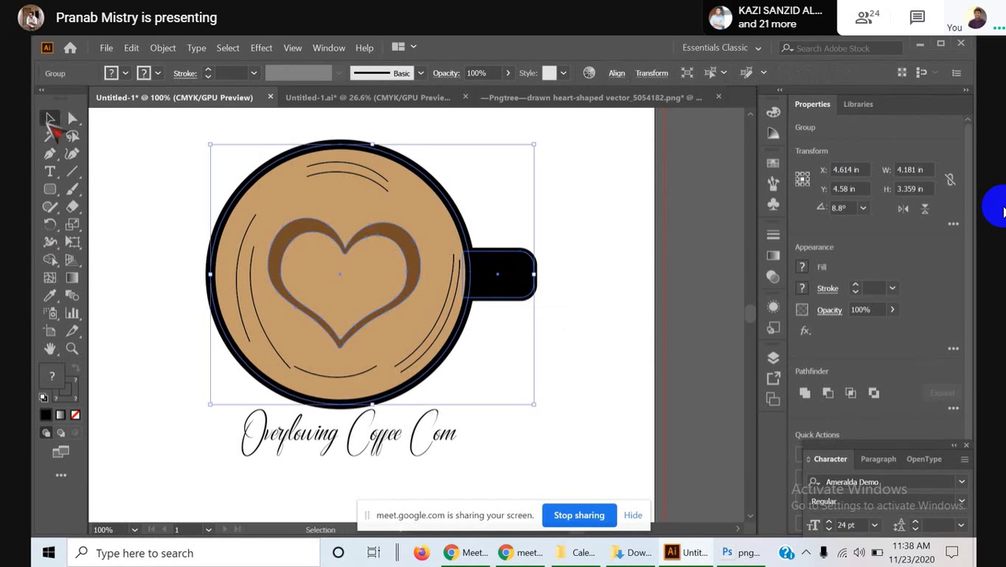
left_click(470, 359)
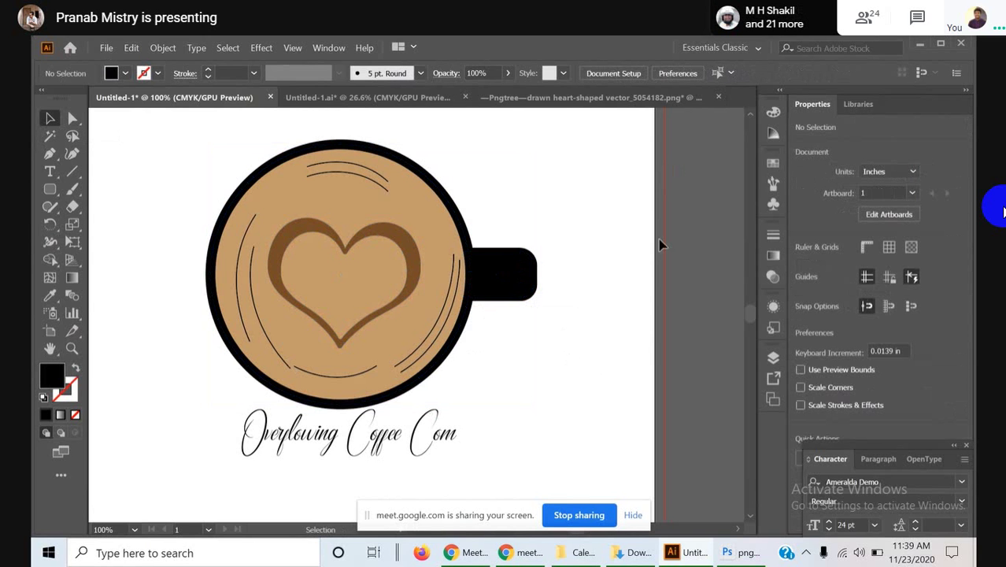
left_click(528, 274)
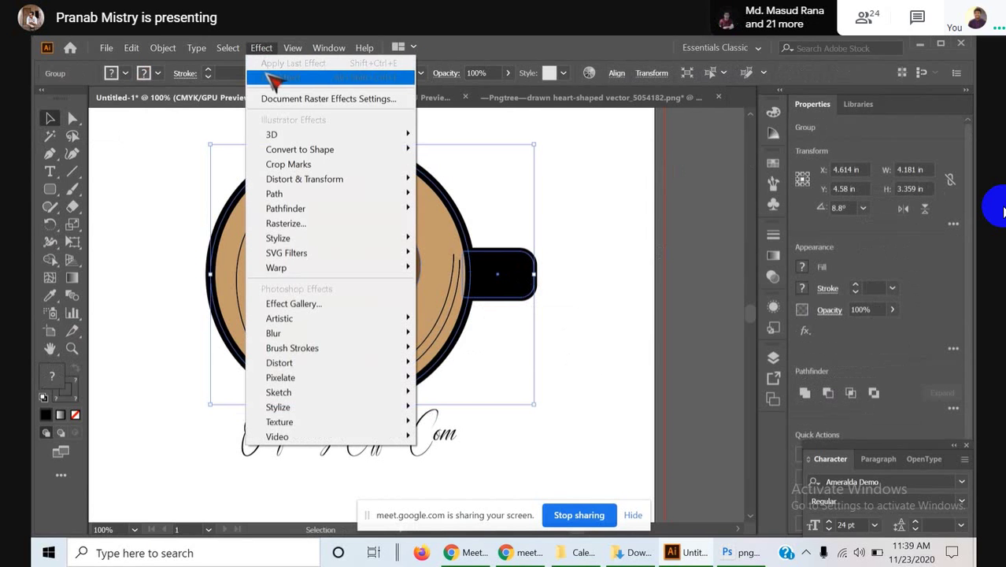
left_click(720, 266)
left_click(712, 323)
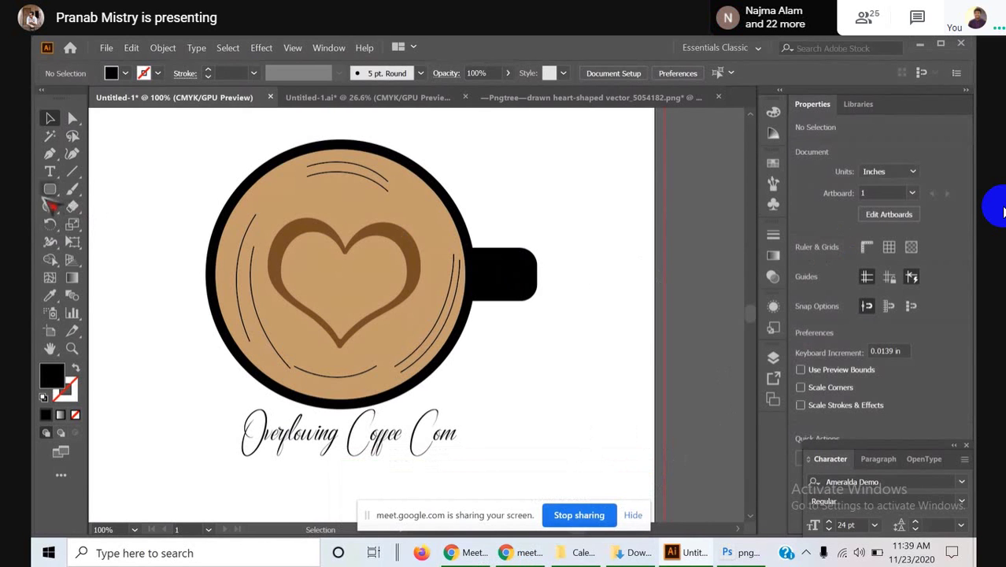
left_click(50, 171)
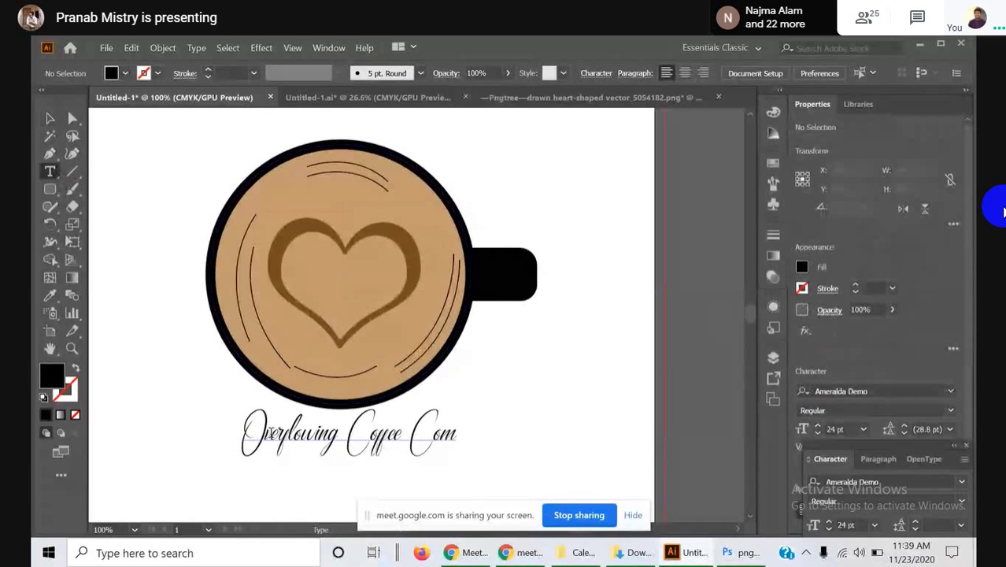
left_click(266, 437)
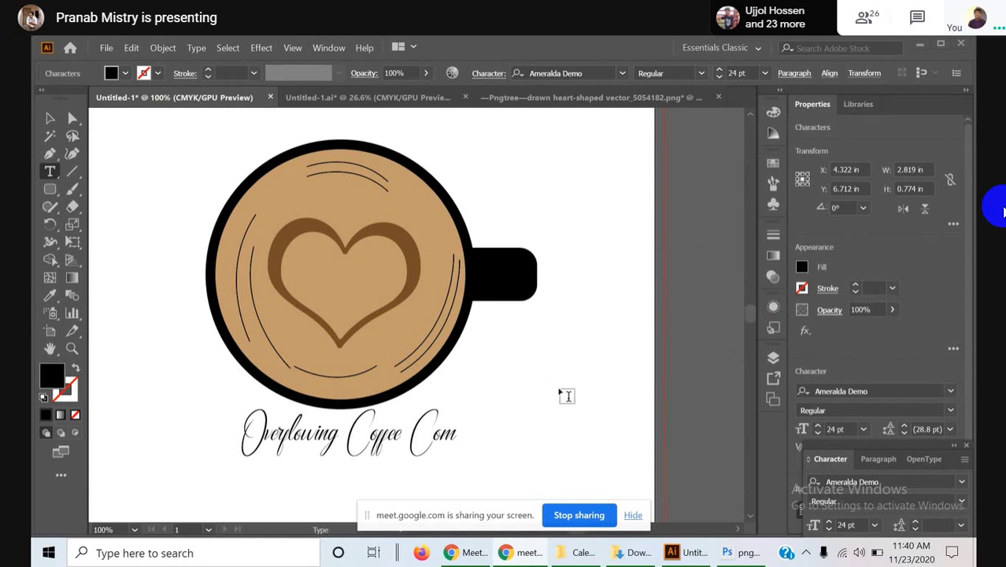
- Hide the meet.google.com screen-sharing notice that covers the lower part of the artboard
mouse_move(524, 551)
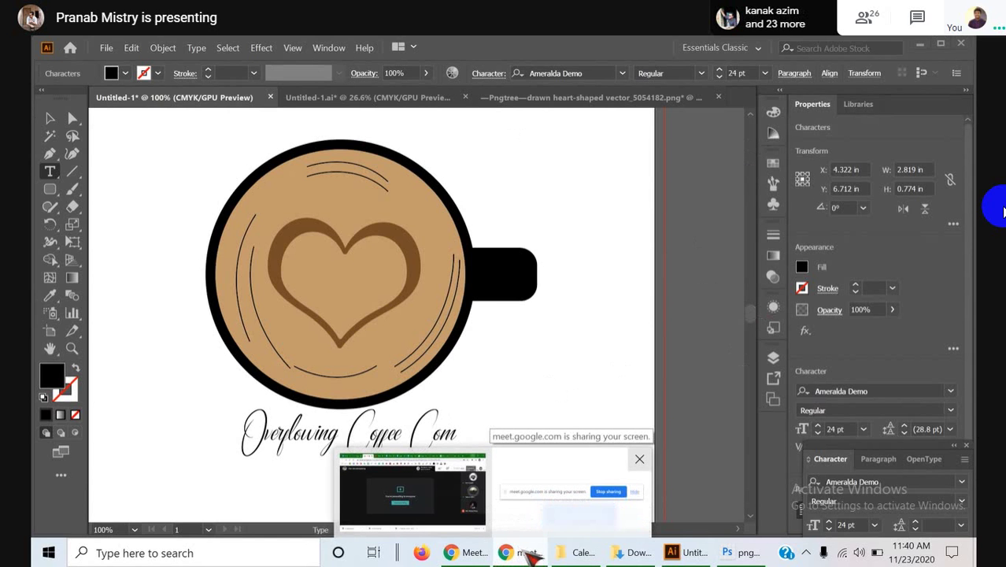
left_click(529, 554)
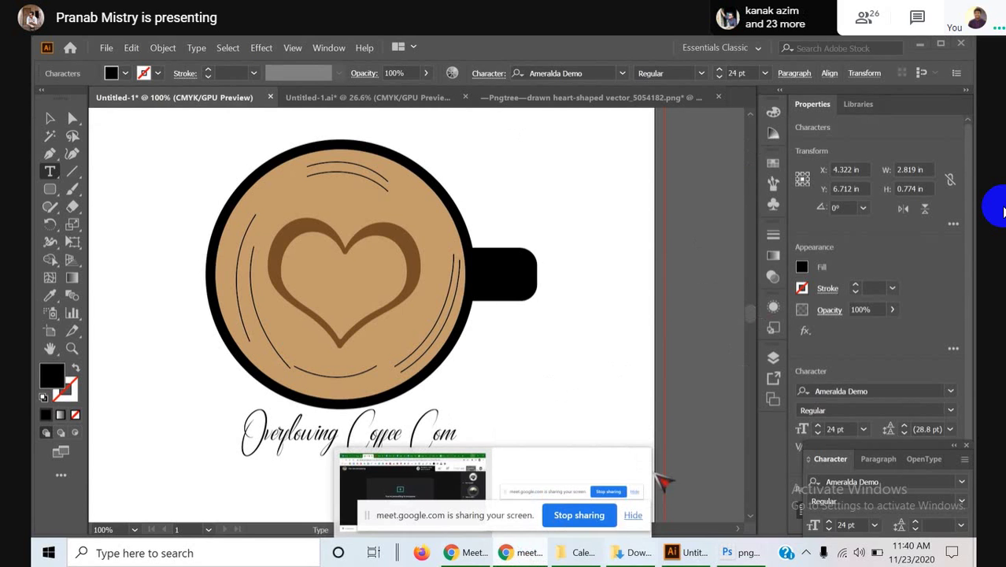
left_click(633, 517)
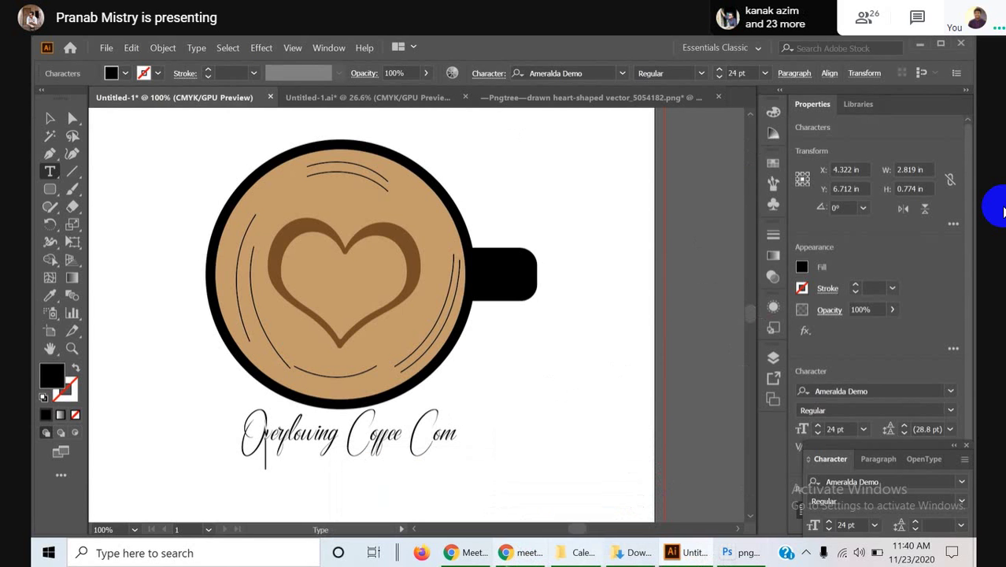
- Switch to Chrome, search Google for "COFFIE BAN" and accept the corrected query "COFFEE BEAN"
left_click(464, 553)
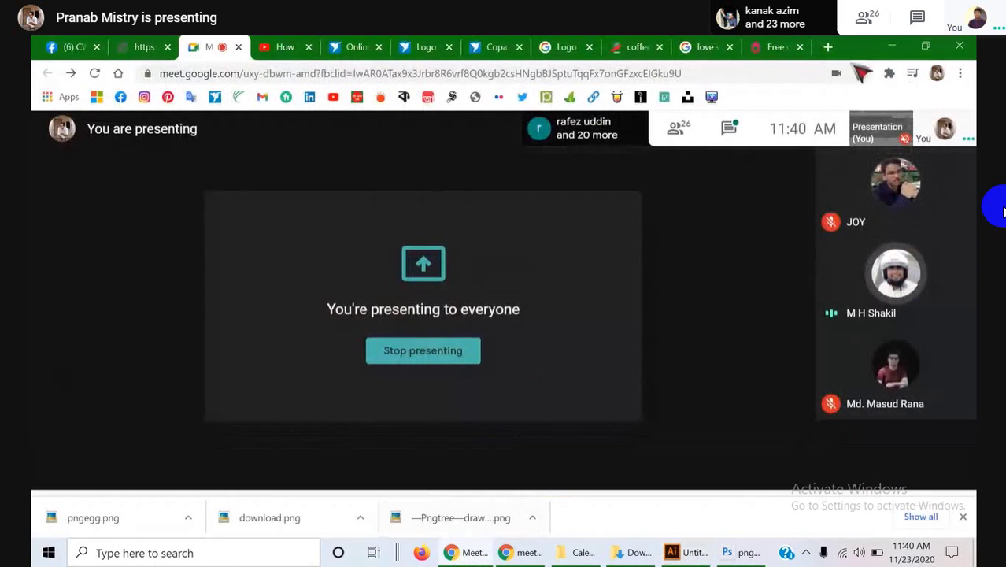
left_click(775, 48)
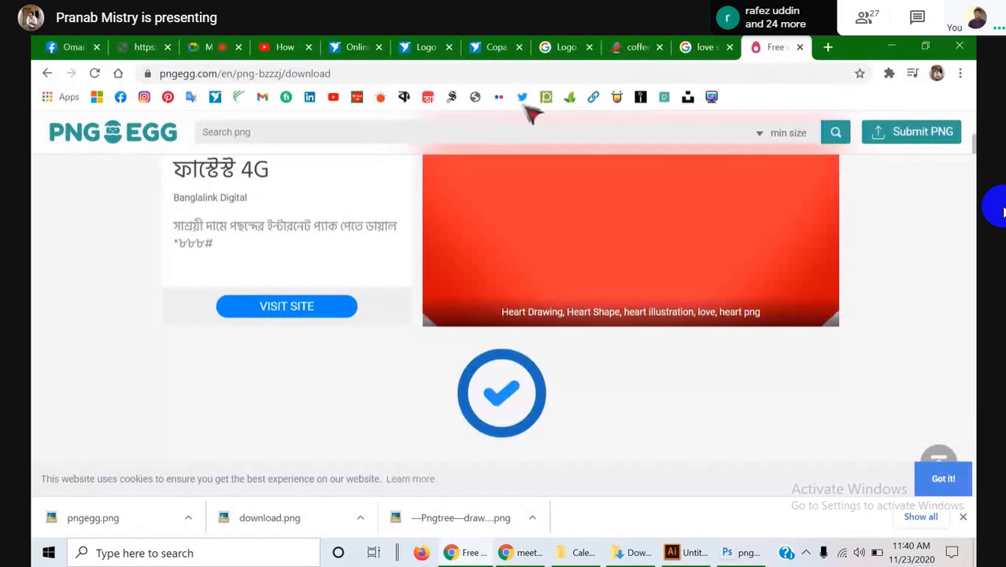
left_click(280, 73)
type("C")
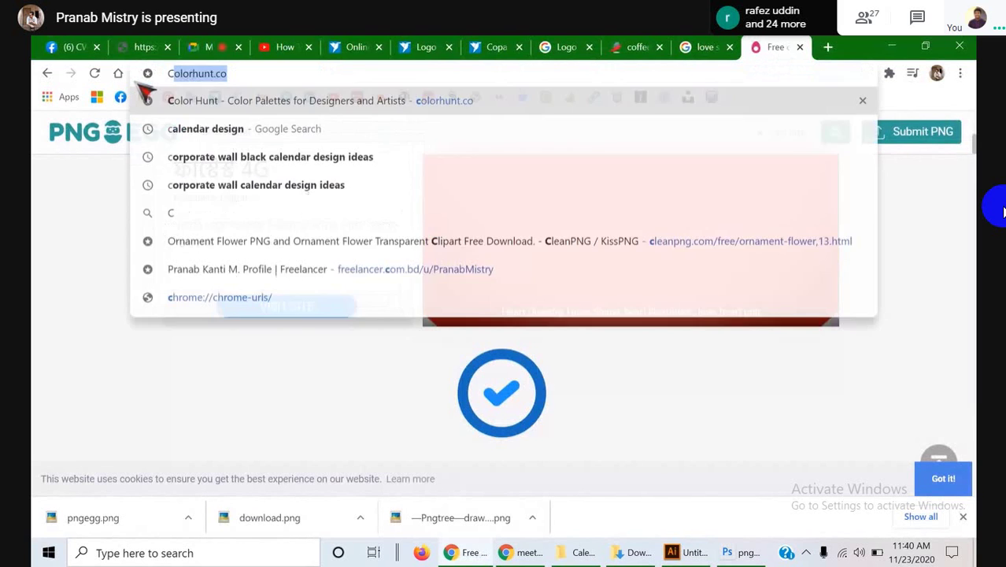
type("OFFIE ")
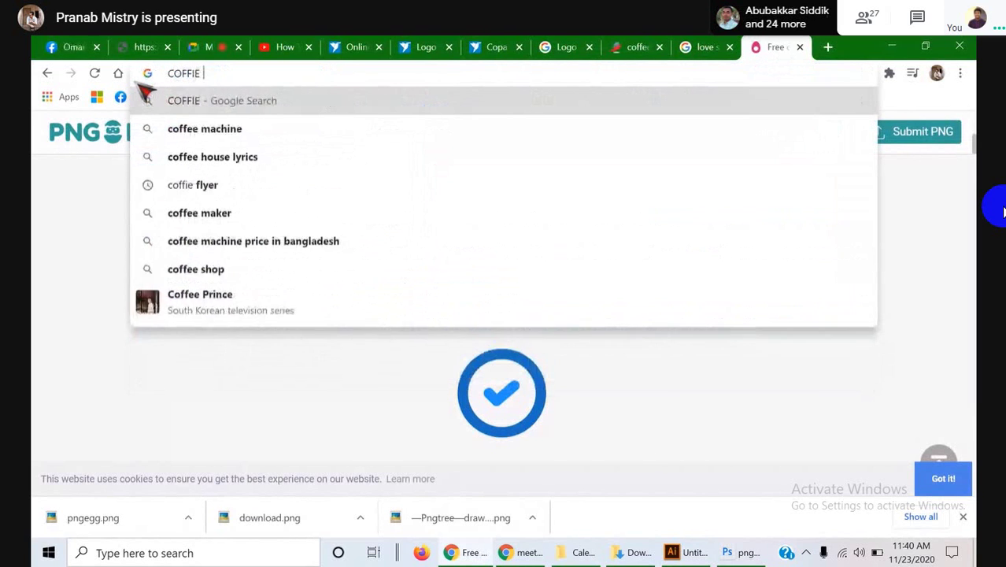
type("BAN")
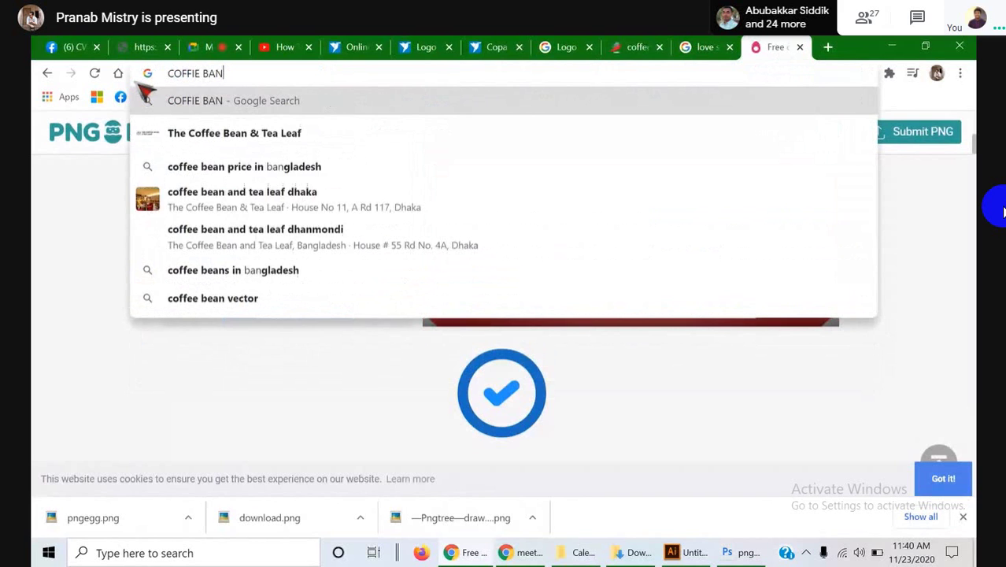
key("Return")
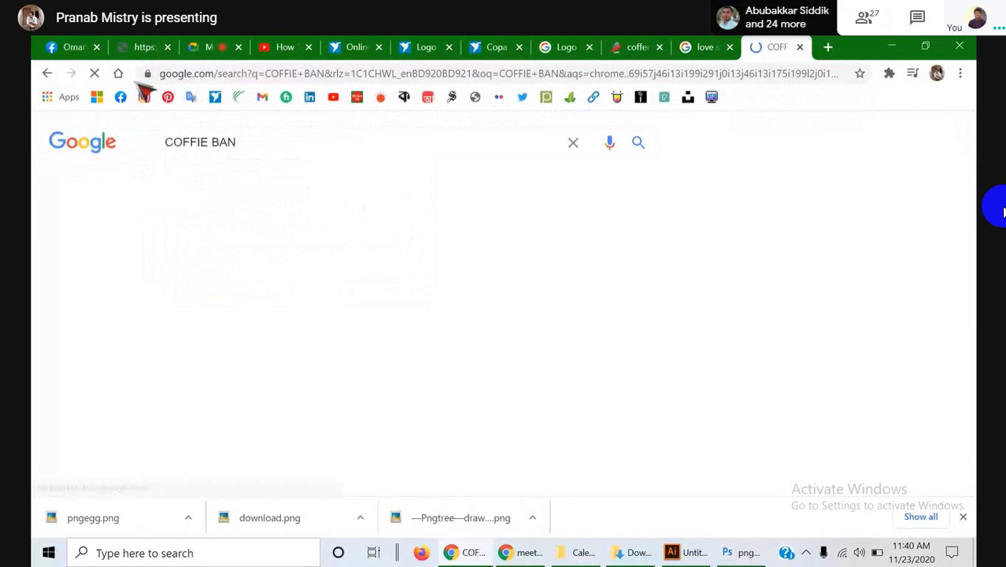
scroll(543, 177, "down", 3)
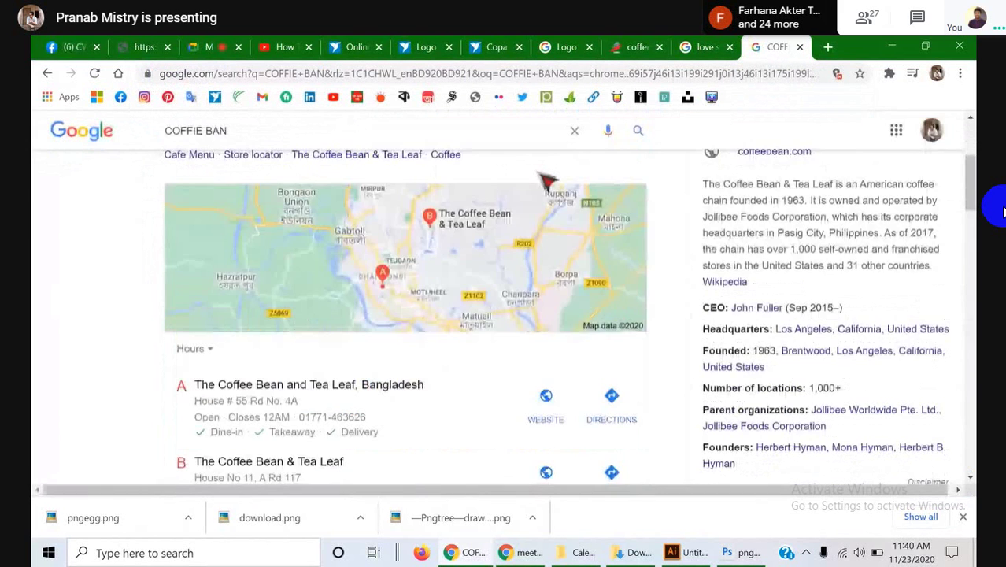
scroll(545, 186, "up", 3)
left_click(327, 251)
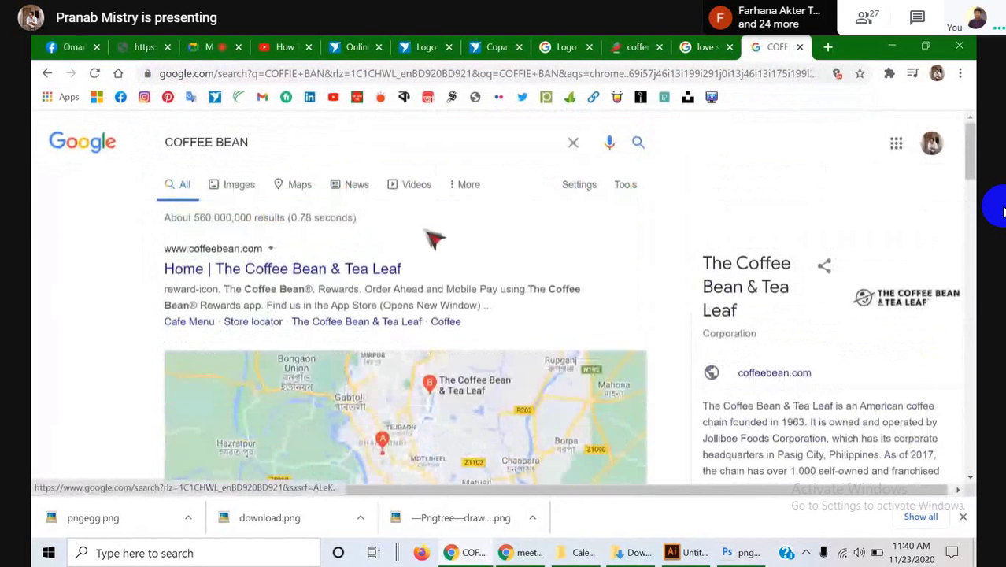
- Open the picture of scattered coffee beans on white from the results and refine the image search to "COFFEE BEAN PNG"
scroll(427, 236, "down", 8)
scroll(427, 237, "down", 2)
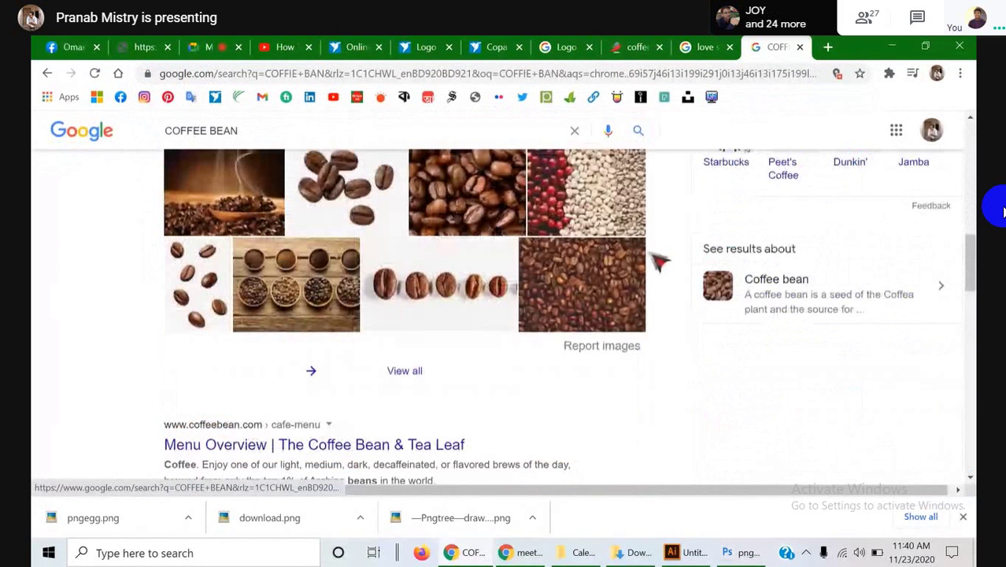
left_click(193, 275)
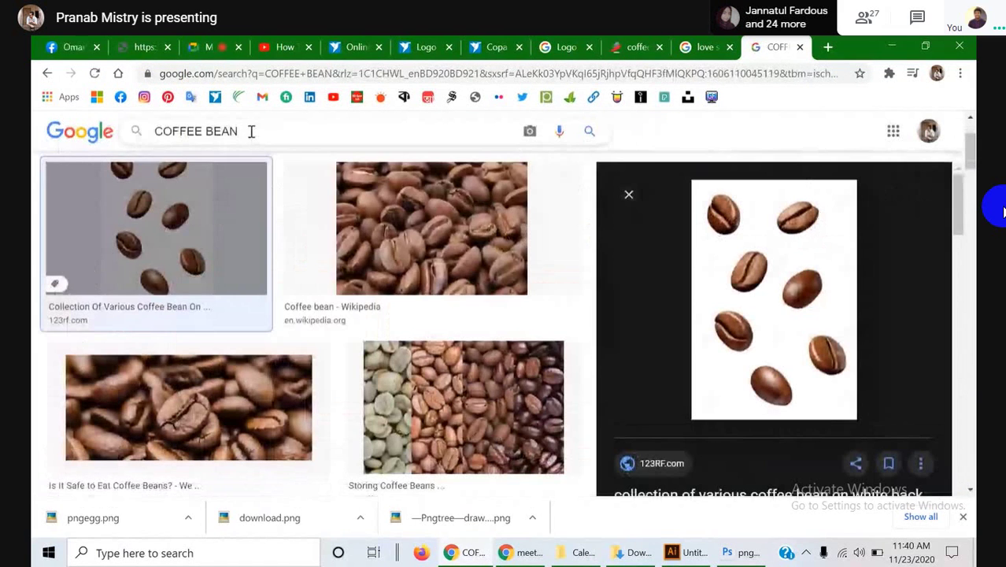
left_click(252, 132)
type("PNG")
key("Return")
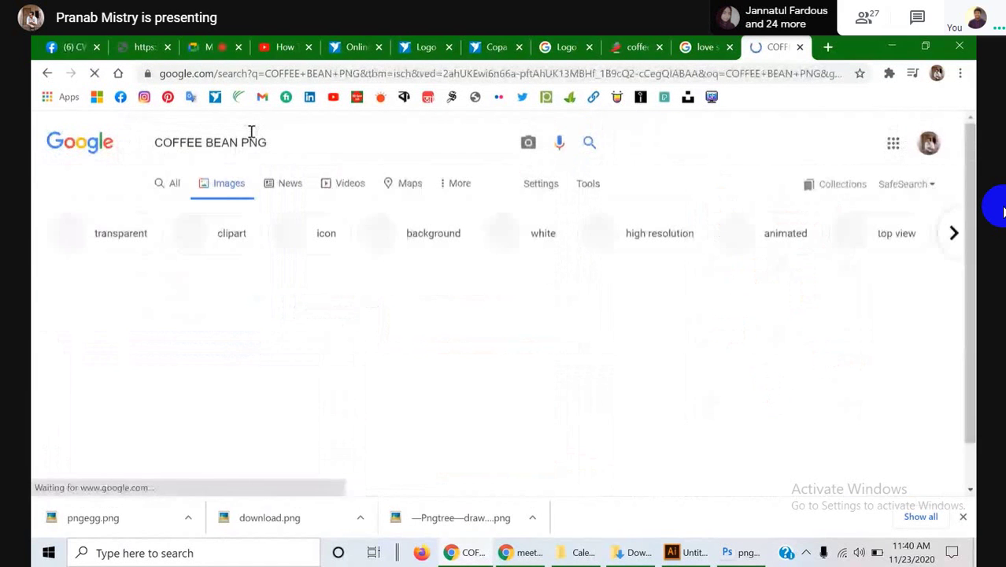
- Open the source page of the first coffee beans result on pngall.com and look through it for a downloadable PNG
scroll(432, 236, "down", 1)
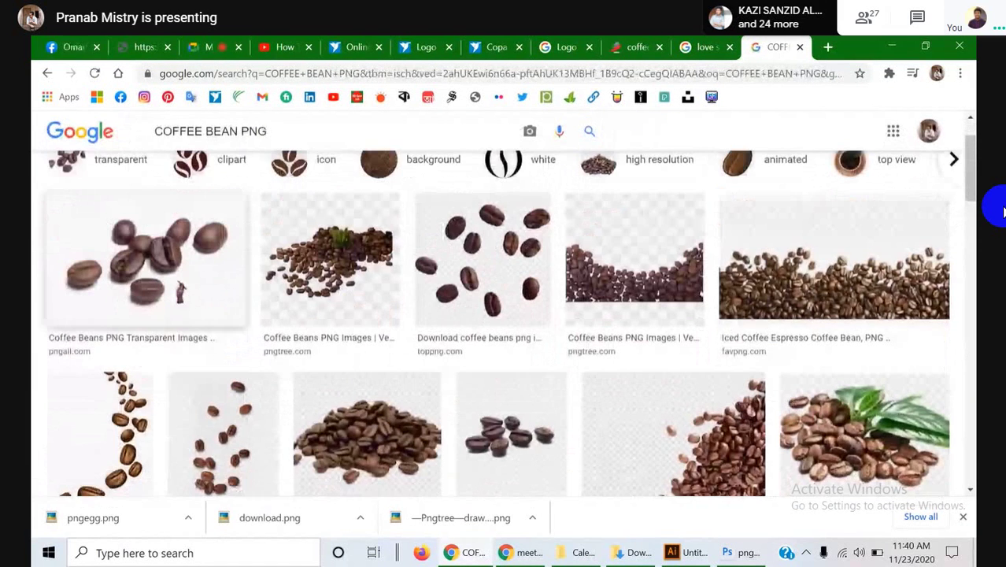
left_click(146, 252)
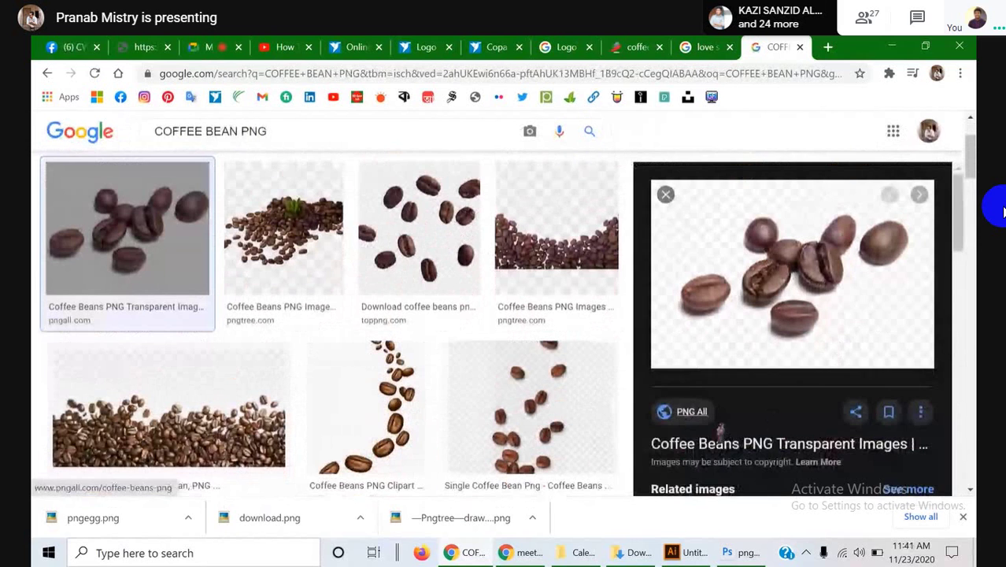
scroll(772, 416, "down", 1)
left_click(711, 347)
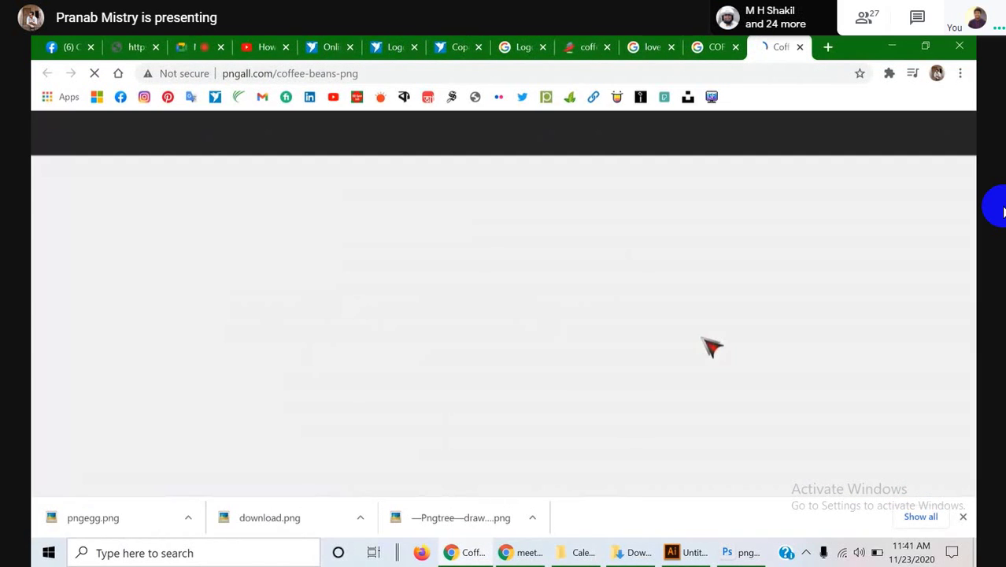
scroll(591, 393, "down", 4)
scroll(589, 393, "down", 2)
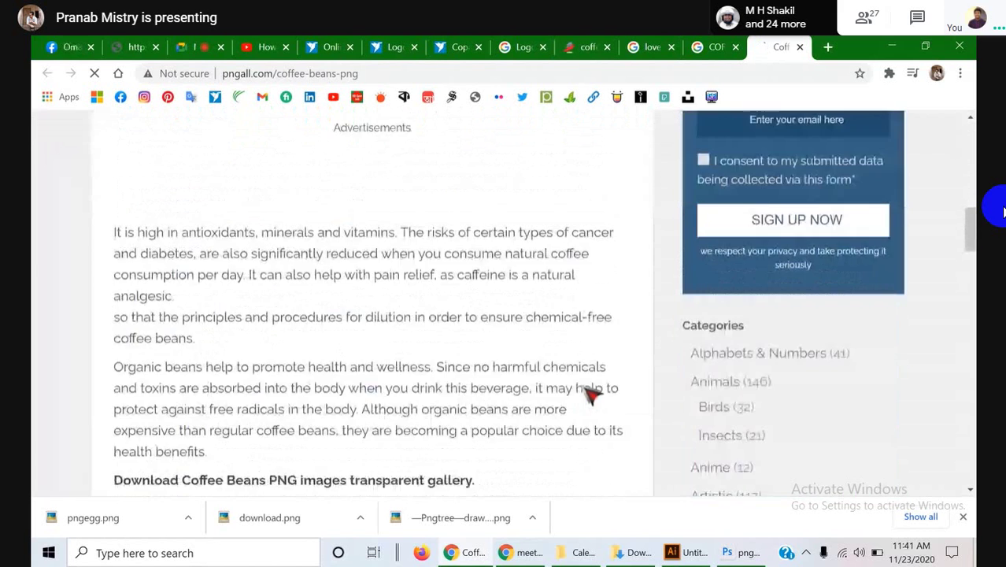
scroll(589, 393, "up", 5)
scroll(576, 391, "down", 5)
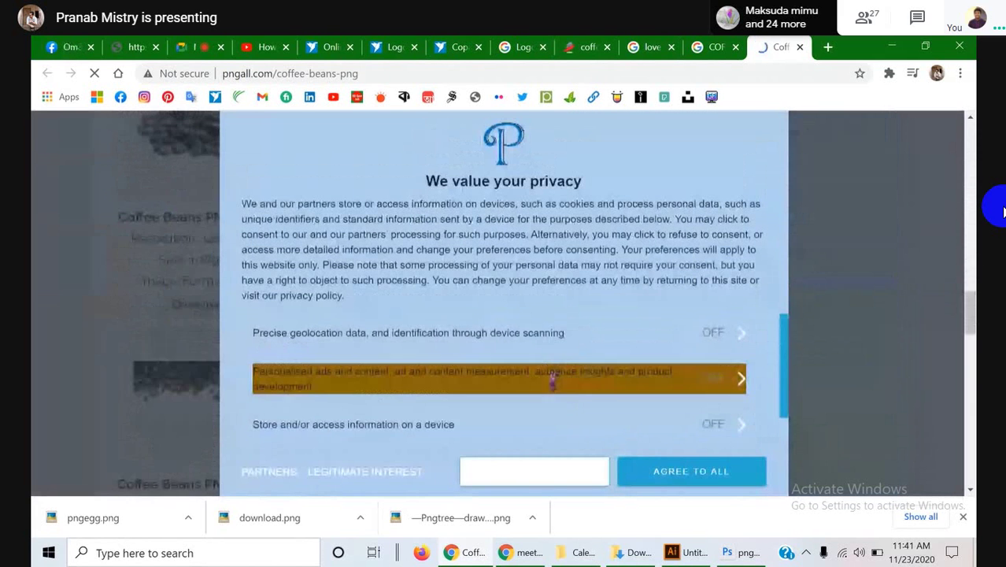
scroll(387, 449, "down", 1)
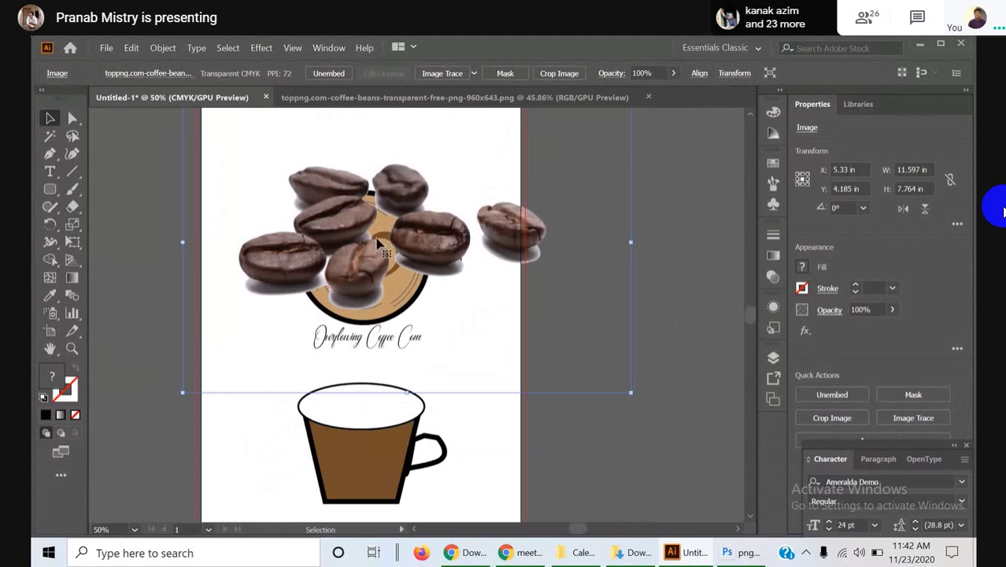
- Scale the coffee bean image down to about 2.63 in wide and place it over the business name below the round cup
scroll(382, 246, "down", 1)
key("alt")
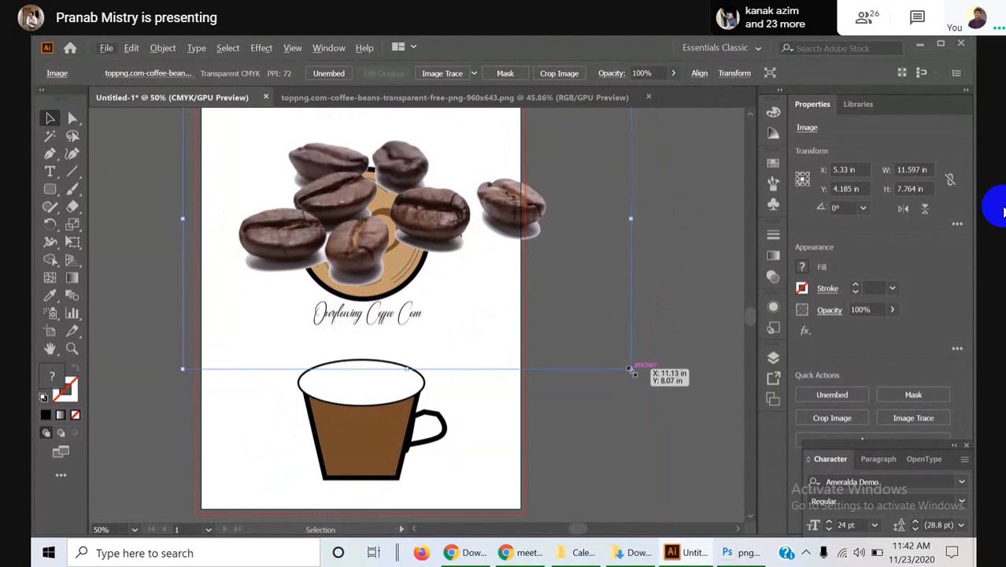
left_click_drag(630, 370, 329, 166)
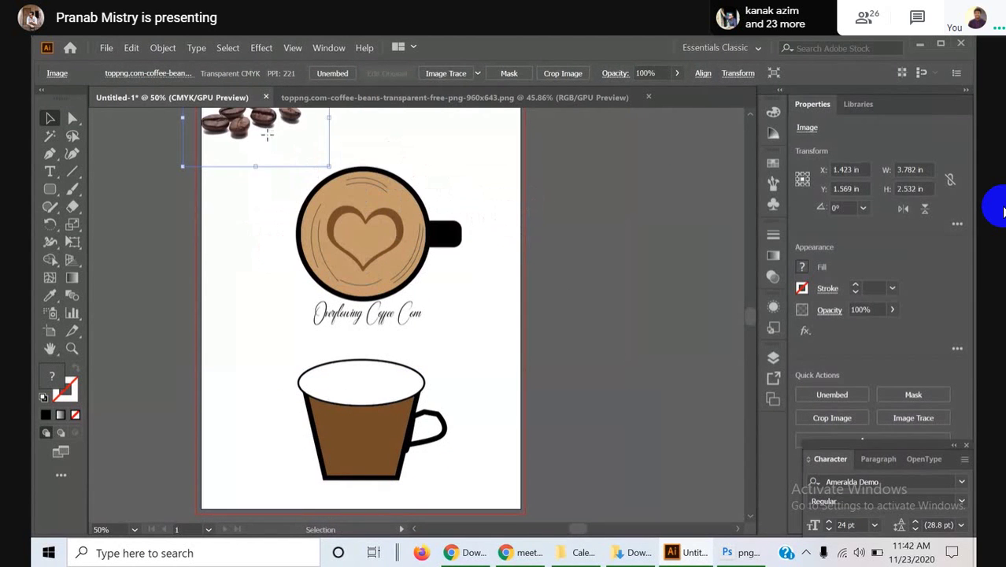
left_click_drag(268, 135, 373, 322)
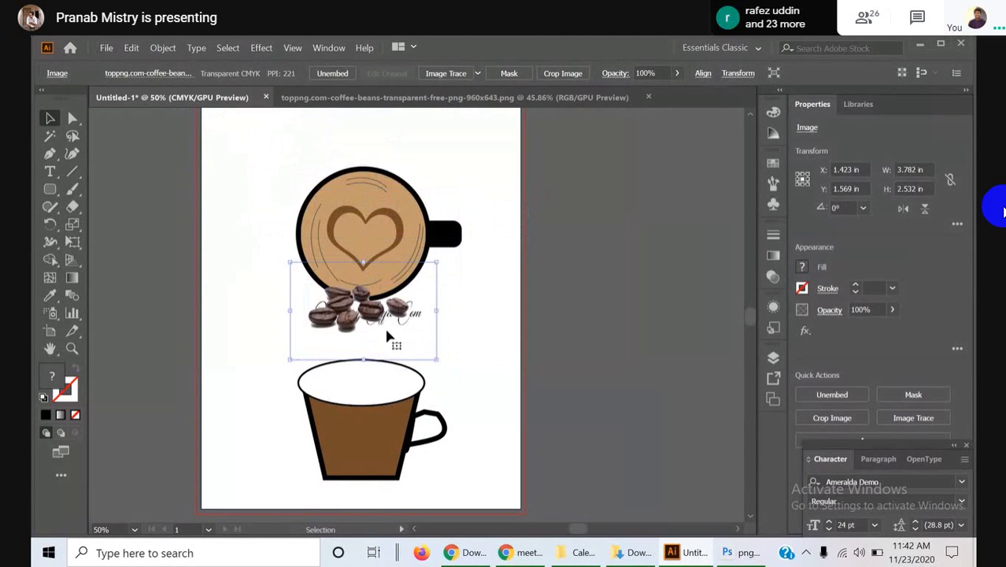
left_click_drag(436, 359, 378, 320)
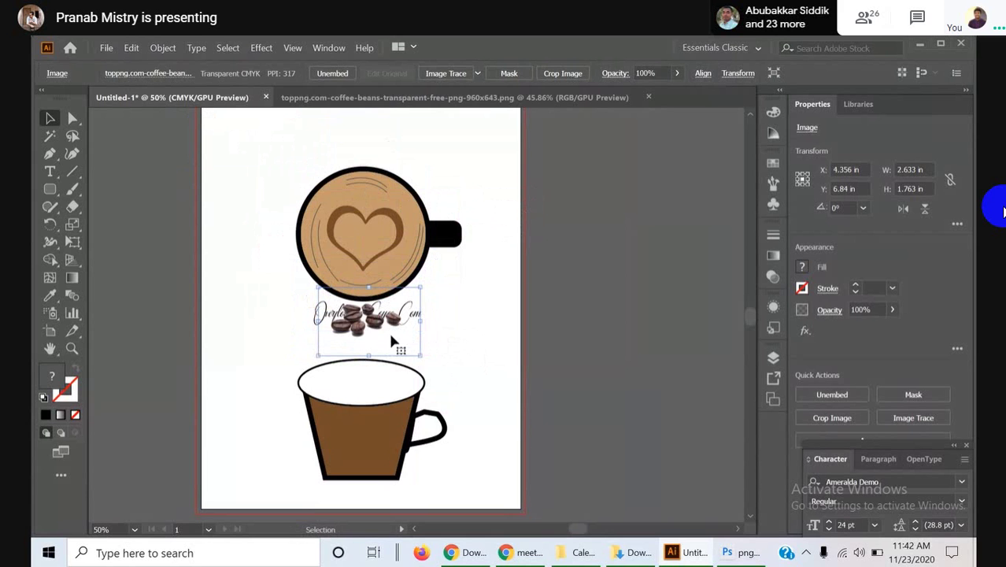
- Send the coffee bean image to the back, behind the business name
right_click(367, 331)
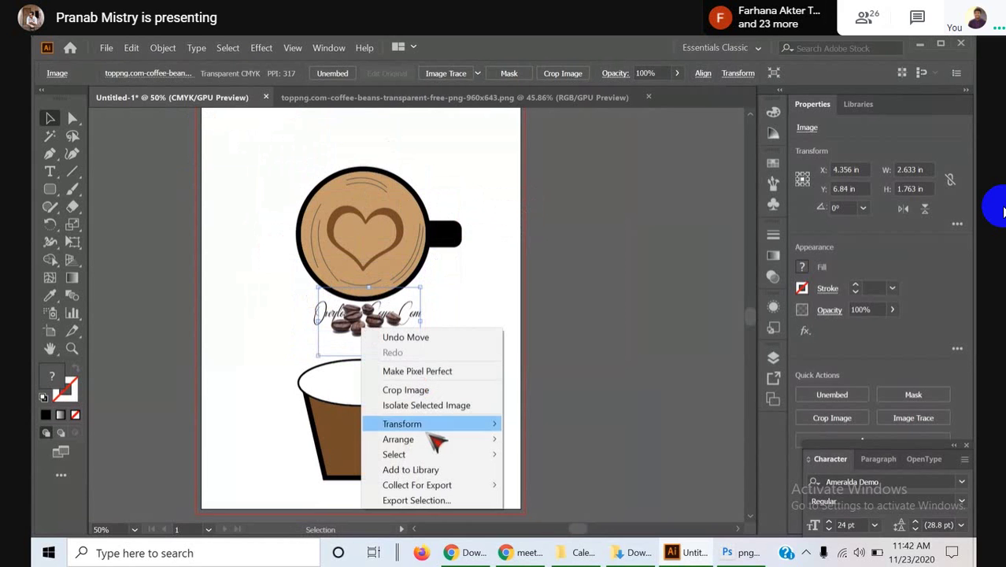
mouse_move(437, 439)
left_click(580, 486)
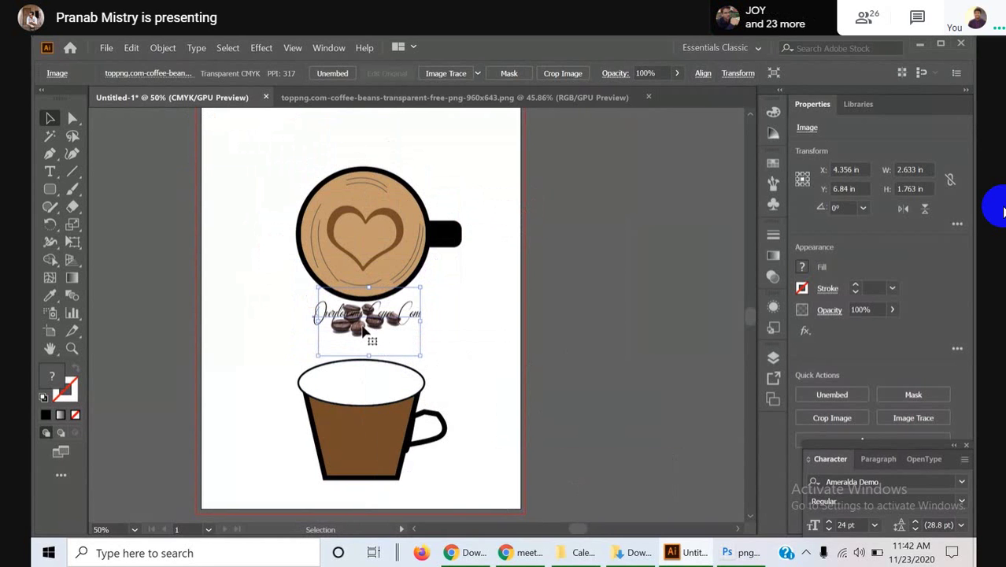
- Nudge the script business name slightly down and left over the beans to about X 4.267 in, Y 6.776 in
key("t")
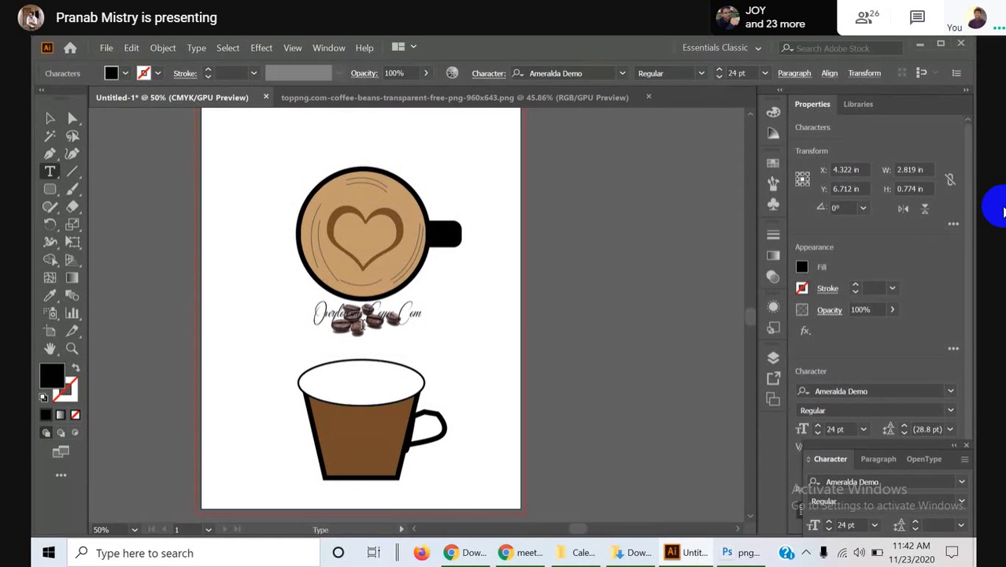
key("ctrl+shift+a")
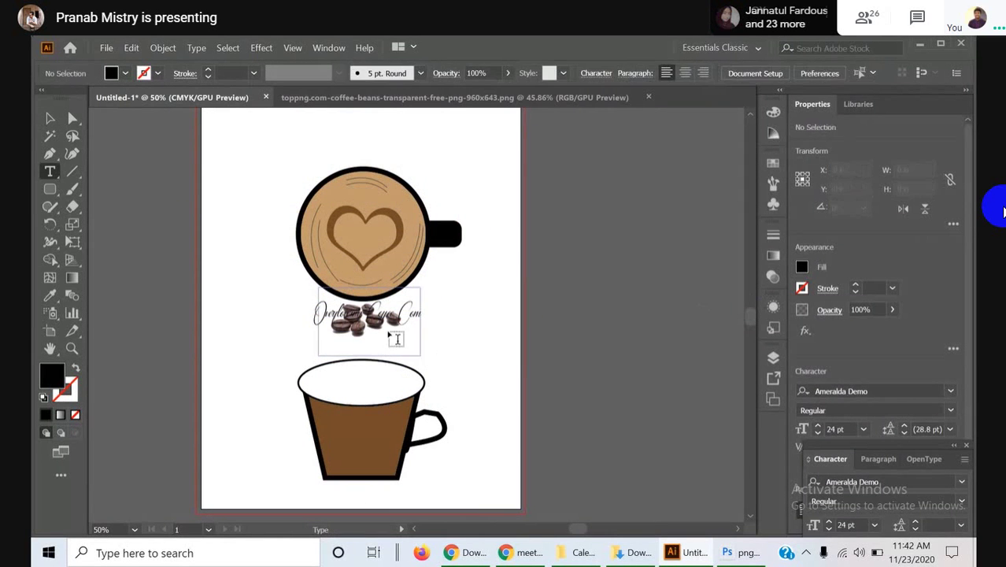
left_click(50, 118)
left_click(359, 324)
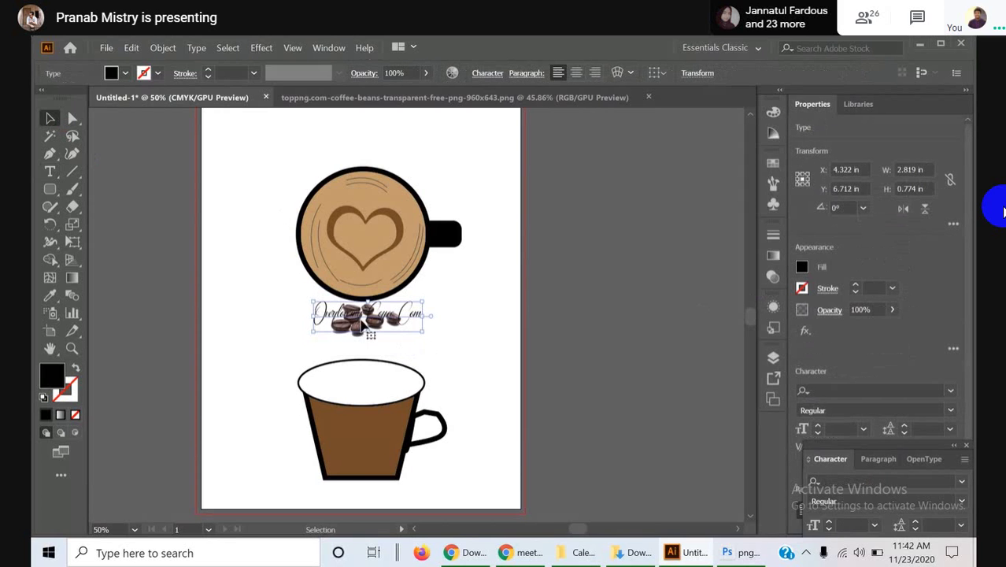
left_click_drag(361, 332, 357, 334)
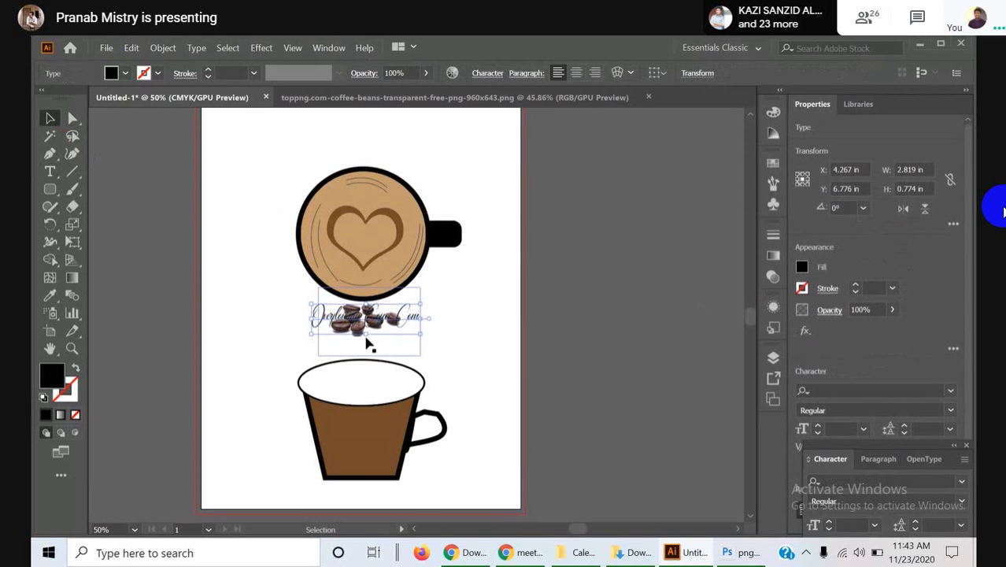
left_click(472, 355)
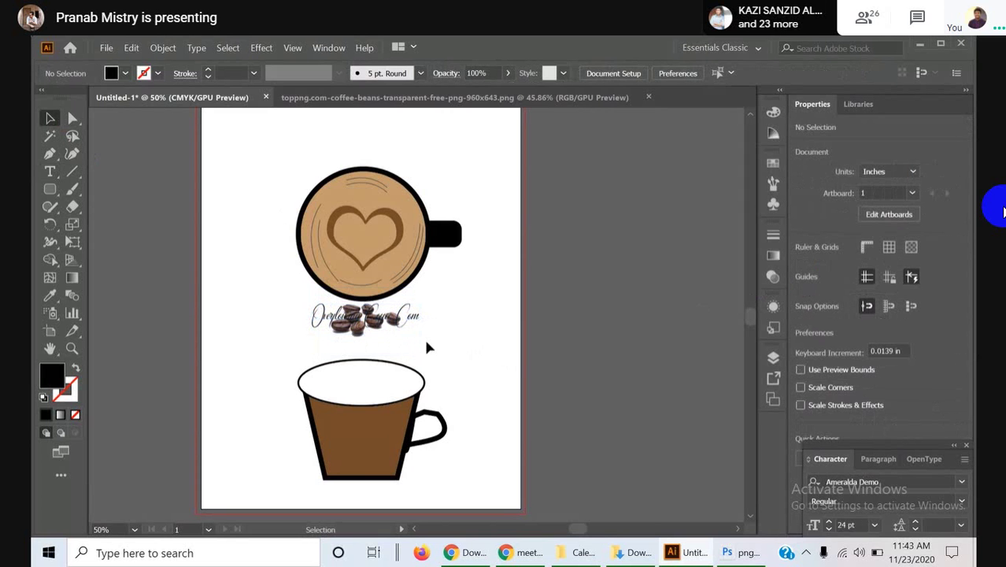
left_click(471, 353)
- Move the business name aside, isolate the coffee bean image and set its opacity to 50%
left_click_drag(344, 319, 487, 307)
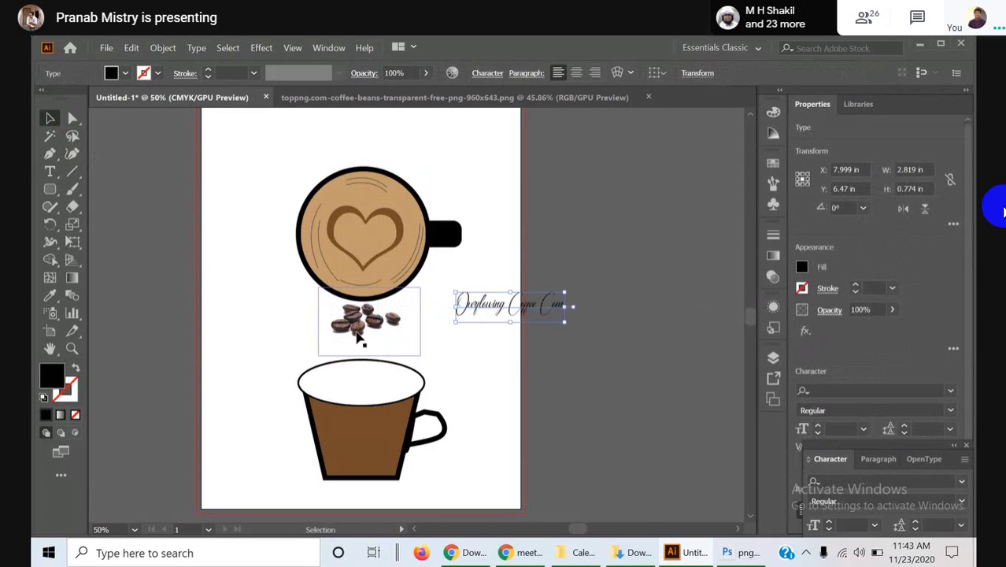
left_click(358, 334)
double_click(356, 334)
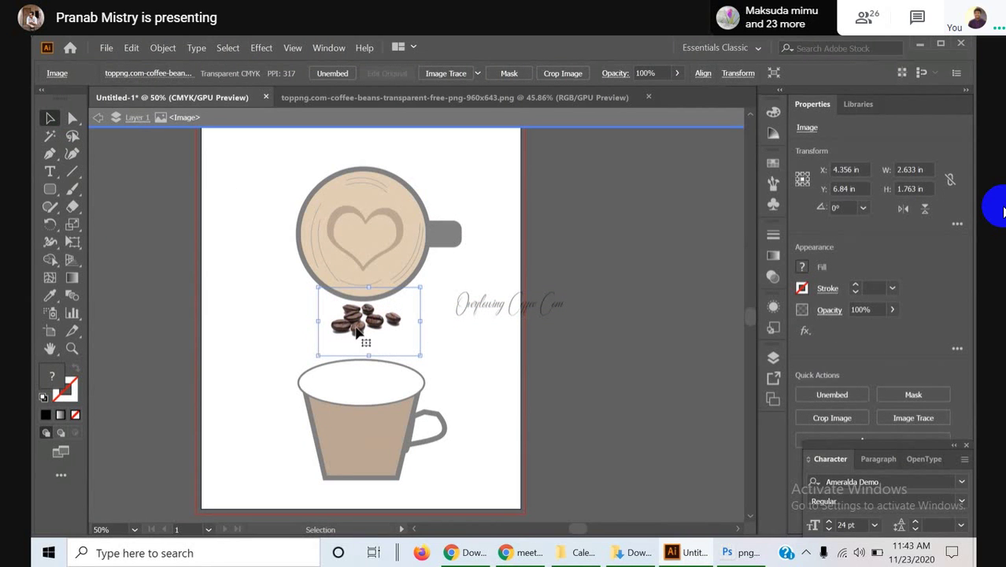
left_click(677, 73)
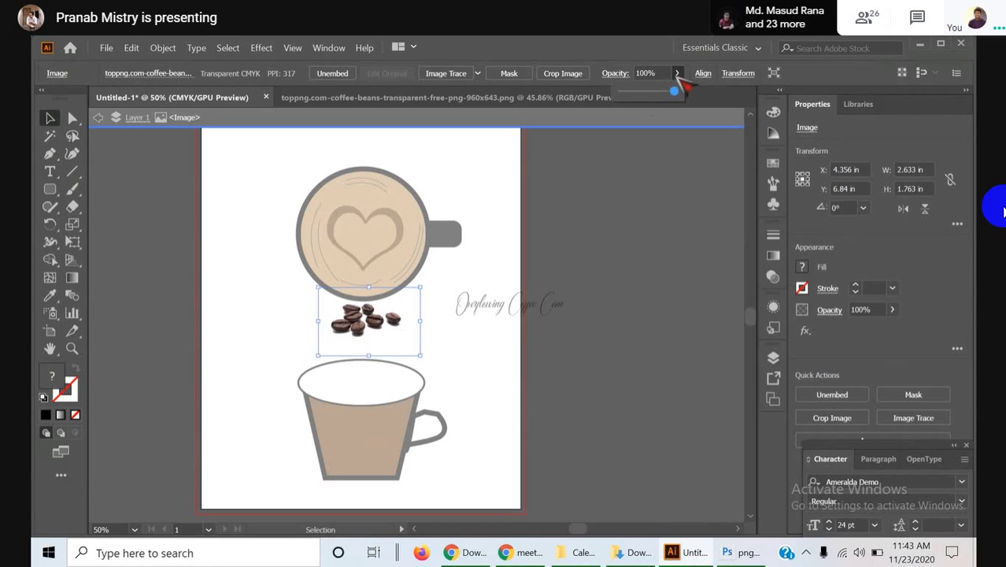
left_click_drag(673, 92, 648, 92)
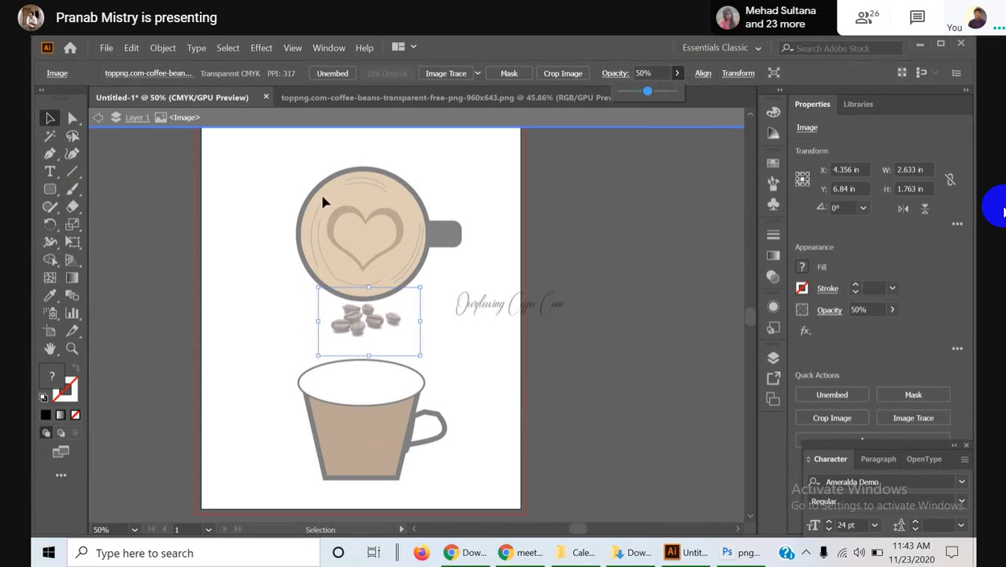
- Exit isolation mode and place the business name back over the faded beans below the round cup
double_click(555, 332)
left_click_drag(492, 313, 354, 330)
left_click(580, 358)
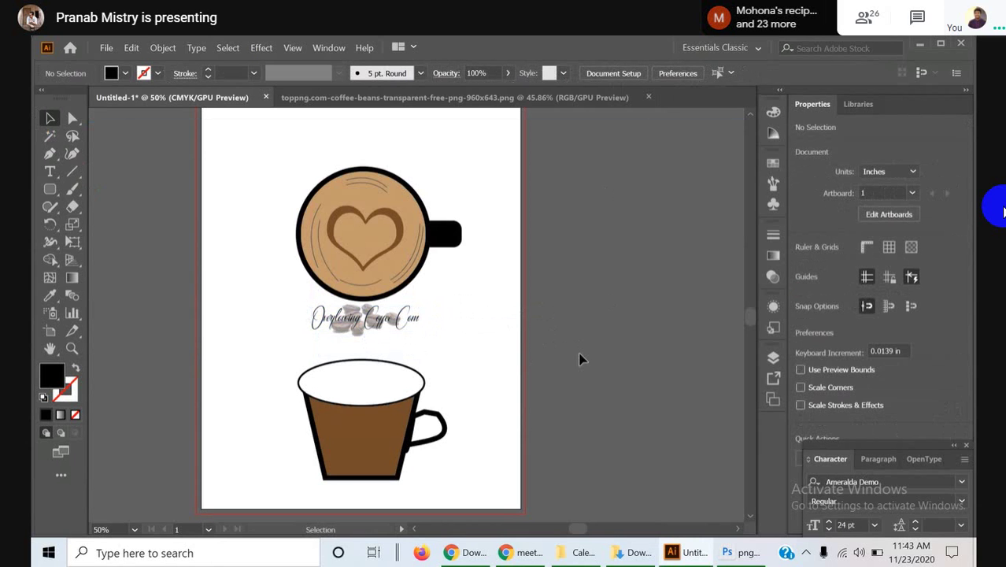
- Switch to the Google Meet call in Chrome and admit the participant waiting to join
left_click(447, 553)
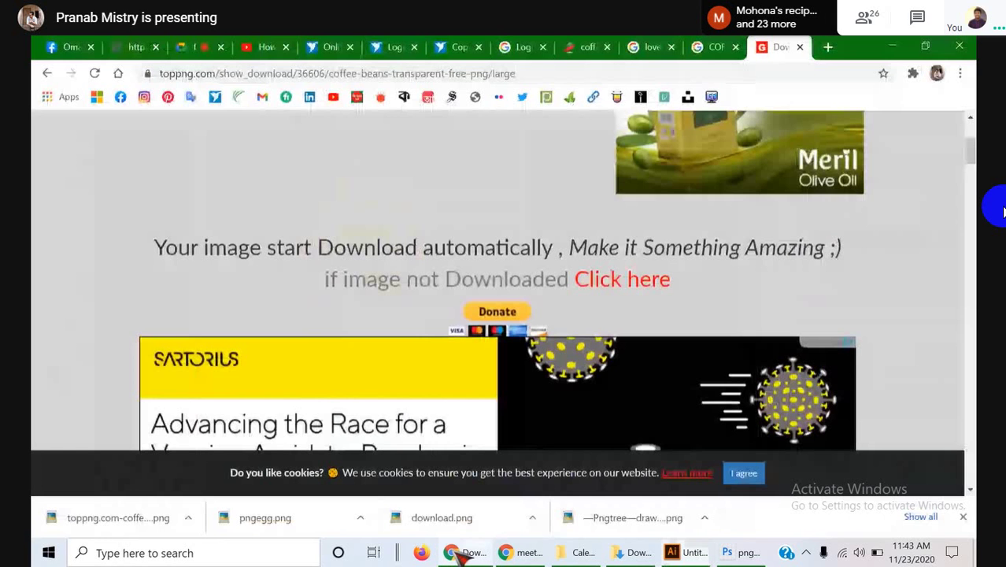
left_click(195, 53)
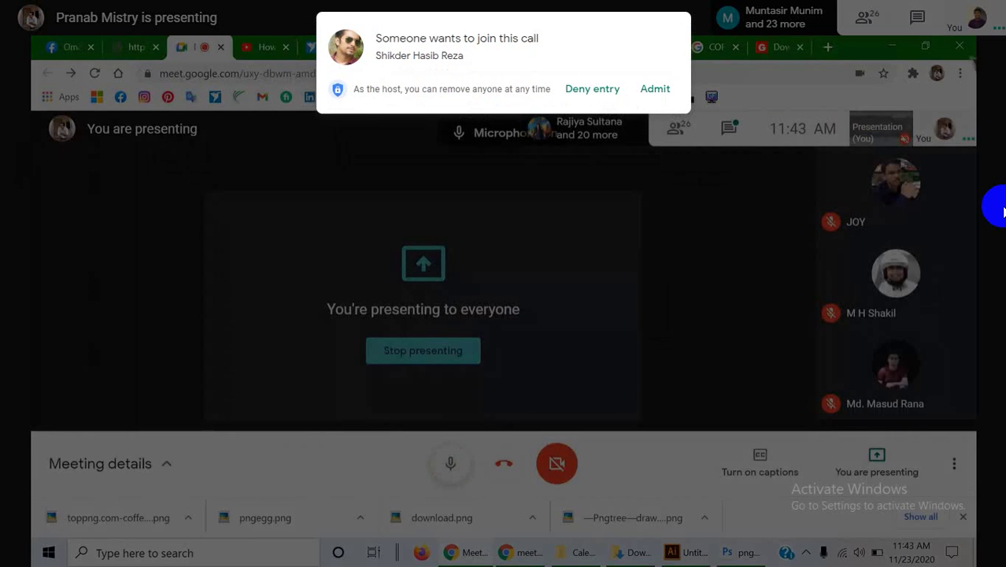
left_click(656, 88)
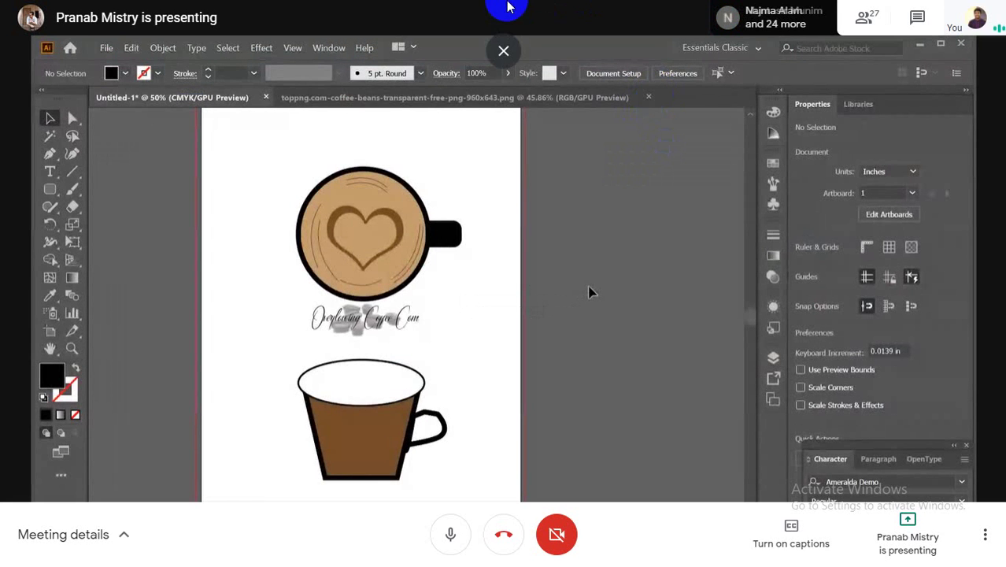
- Capture the Meet call out of full screen with its participant list shown and save it as Screenshot_93.png in Downloads
left_click(505, 50)
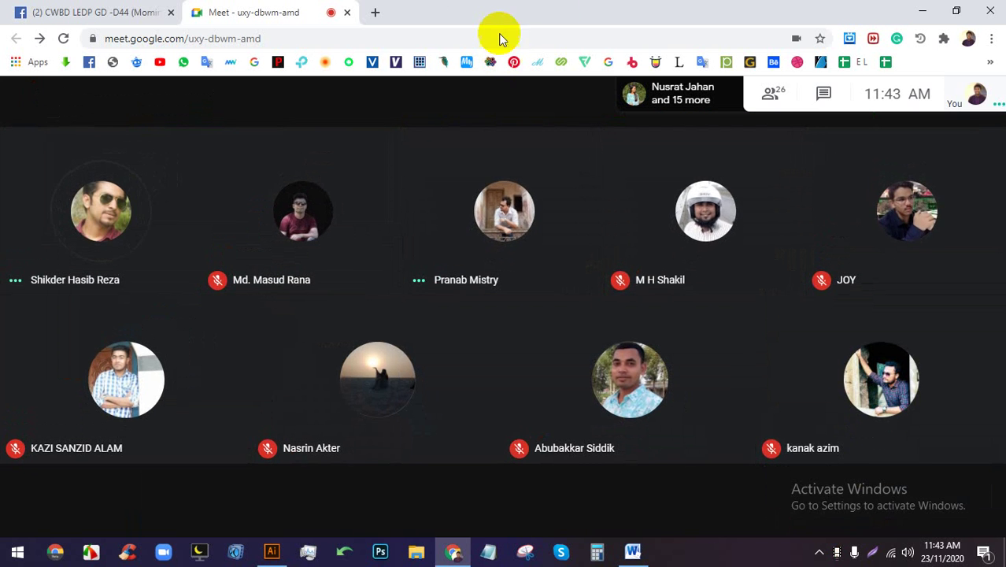
left_click(768, 96)
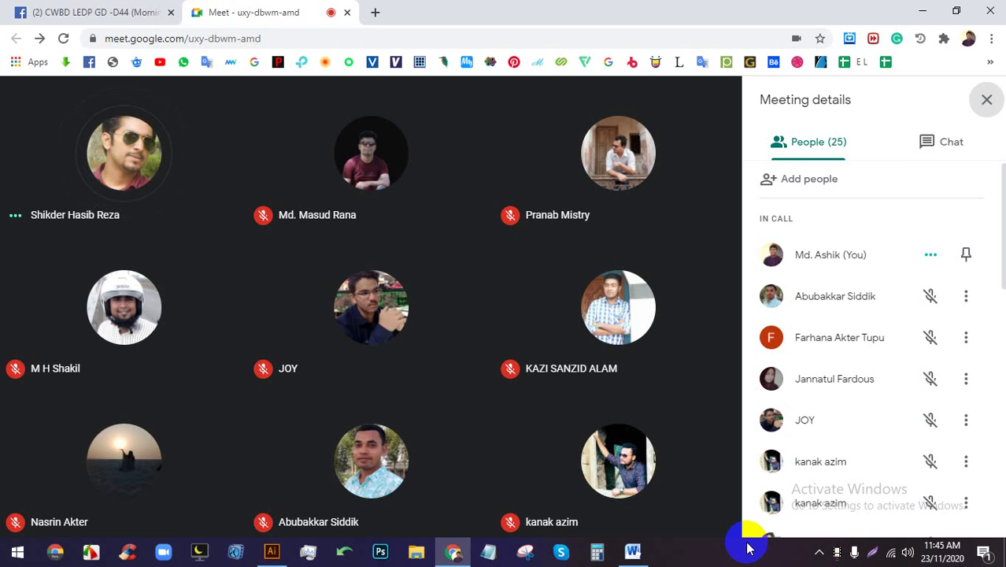
key("Print")
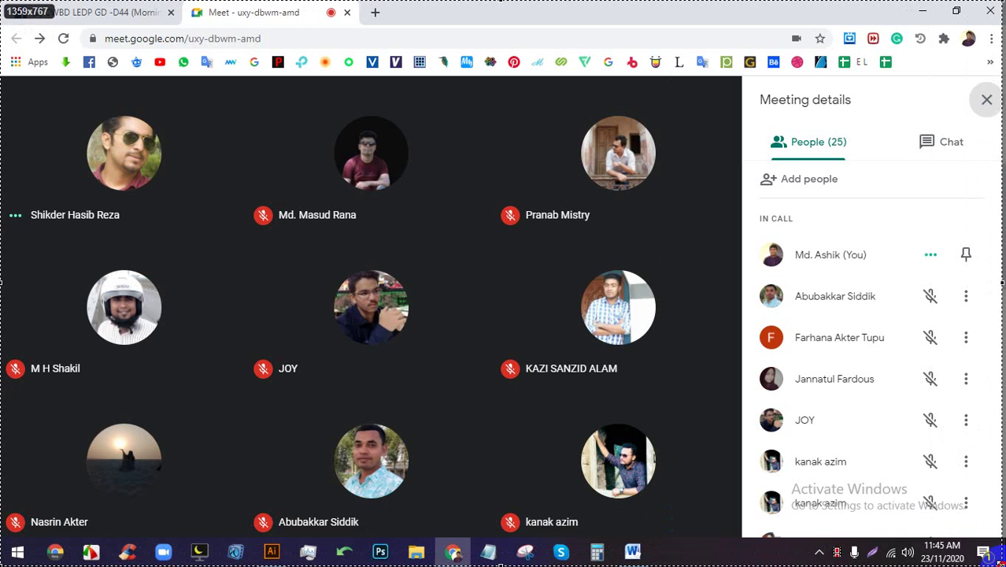
left_click(967, 549)
left_click(966, 548)
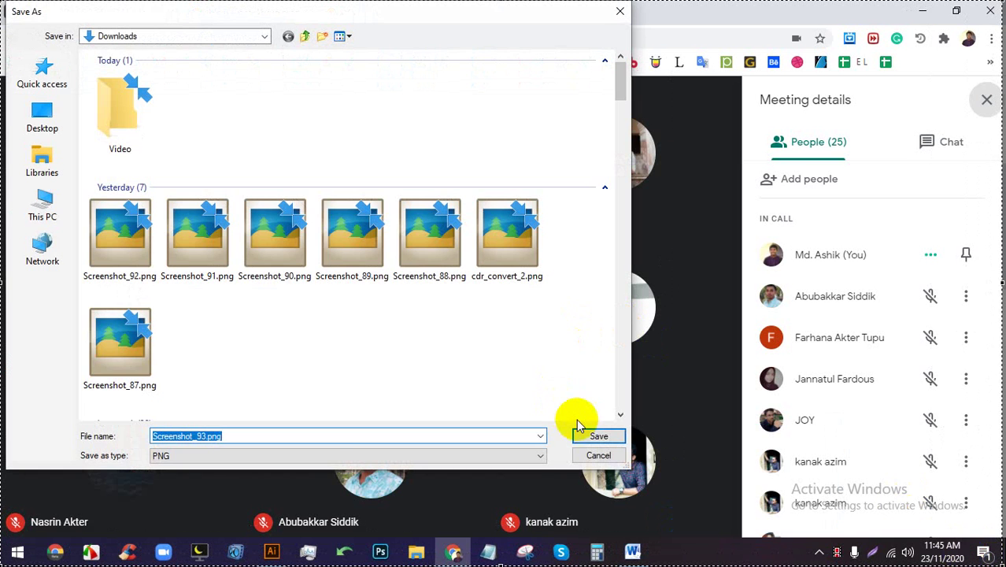
left_click(591, 433)
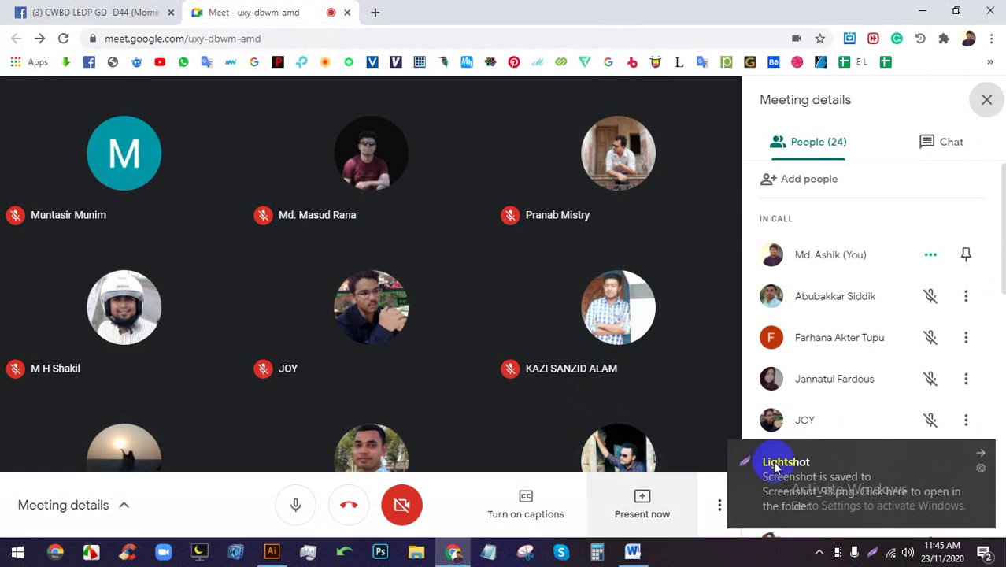
left_click(973, 459)
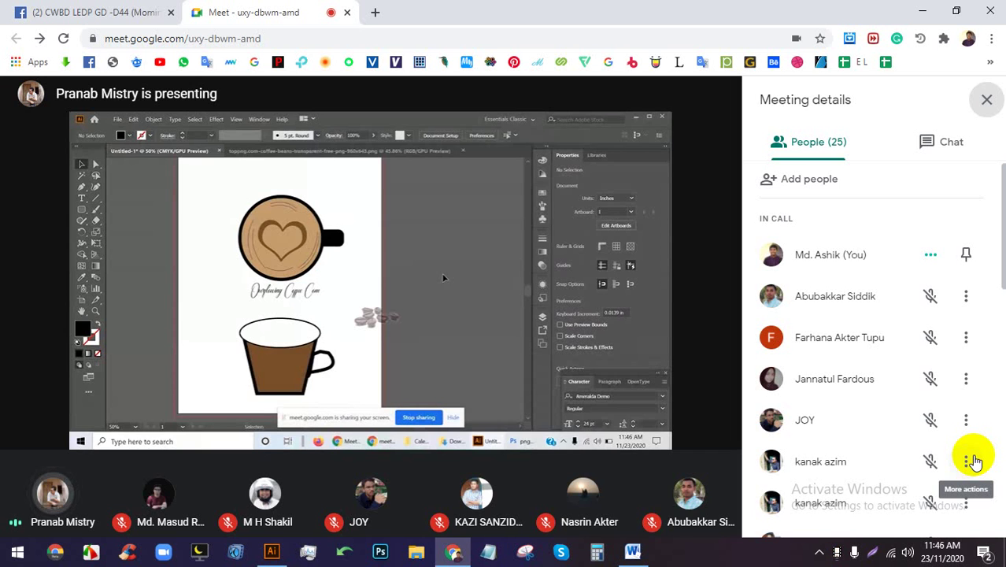
- Show the shared presentation full screen without the participant list and mute the microphone
double_click(669, 211)
left_click(987, 30)
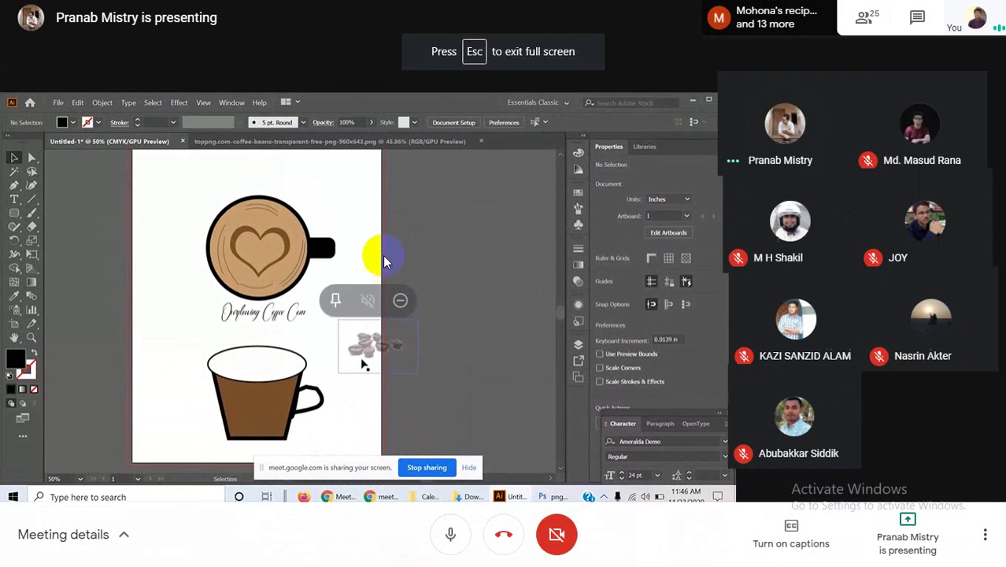
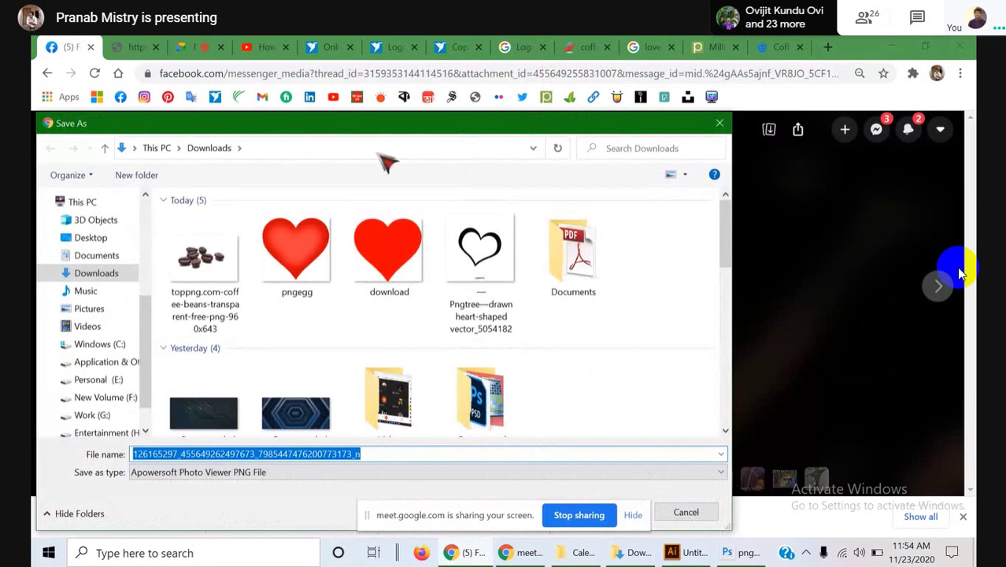
left_click(450, 527)
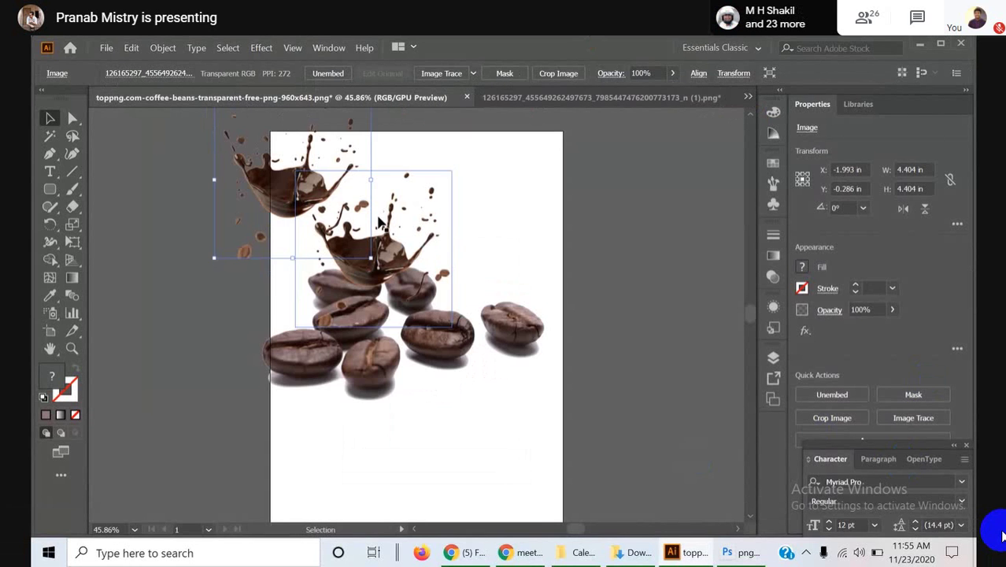
- Close the separate coffee splash PNG document
left_click(725, 99)
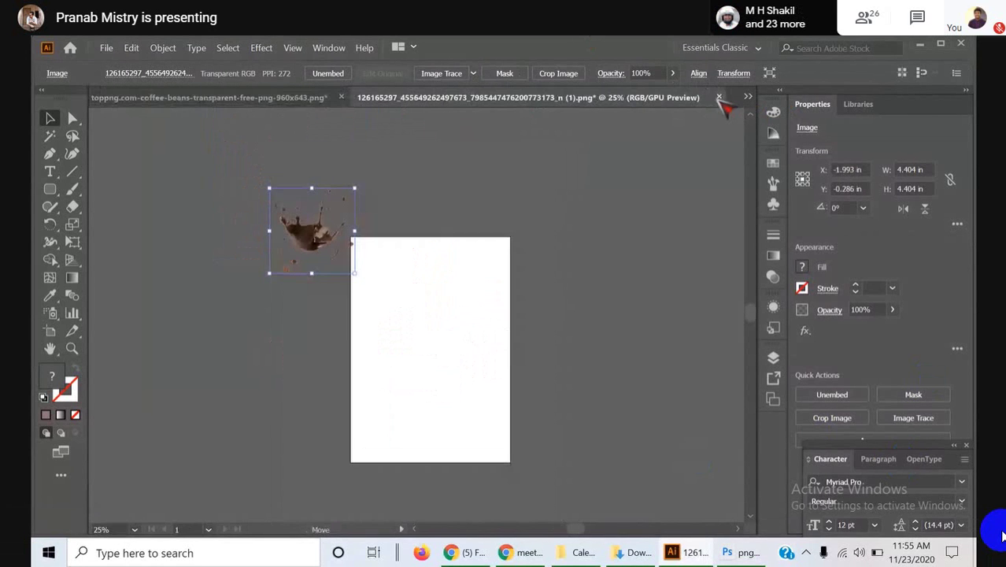
left_click(719, 97)
left_click(580, 318)
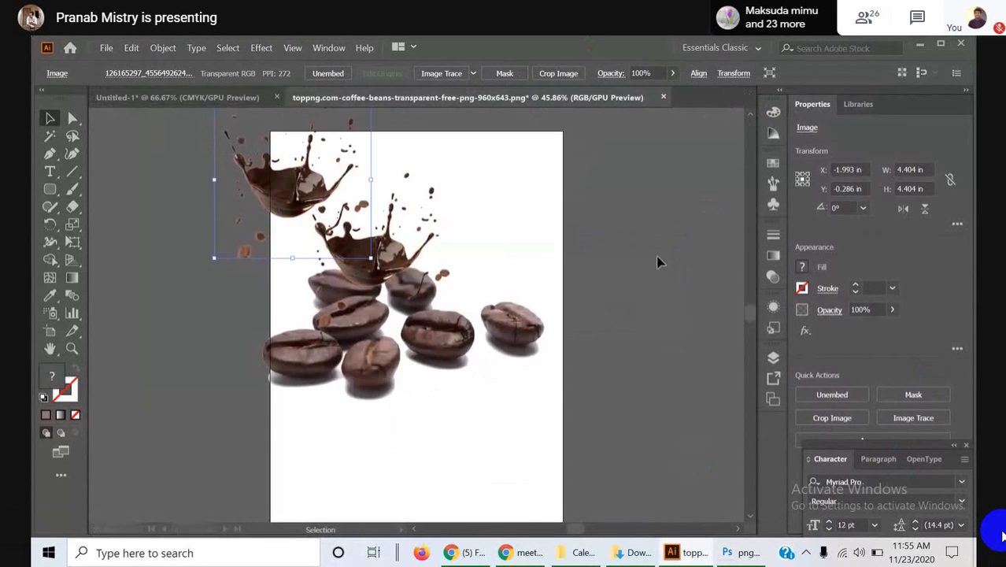
- Copy the coffee splash image from the coffee beans document into the Untitled-1 logo document
left_click(203, 100)
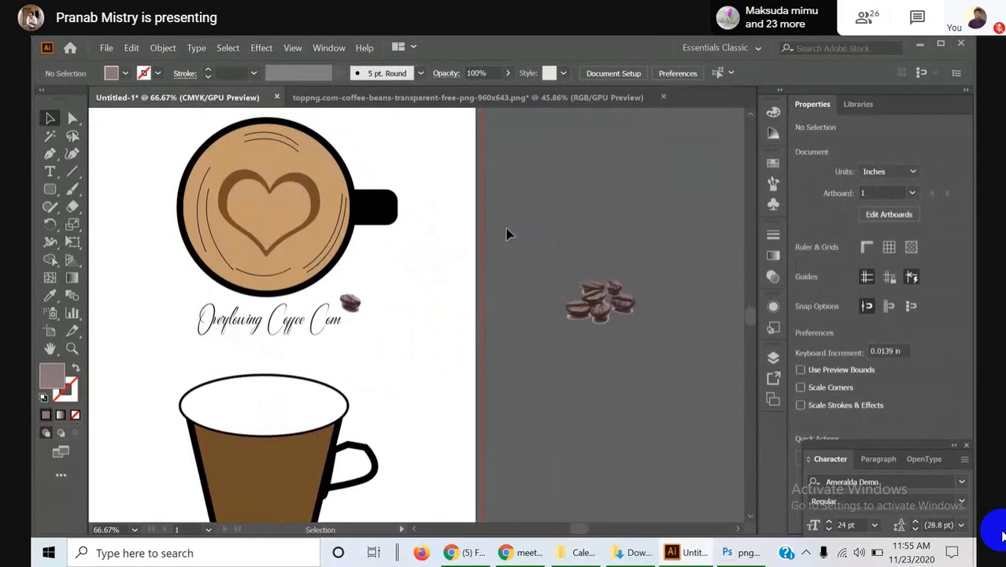
left_click(409, 98)
left_click_drag(340, 241, 510, 339)
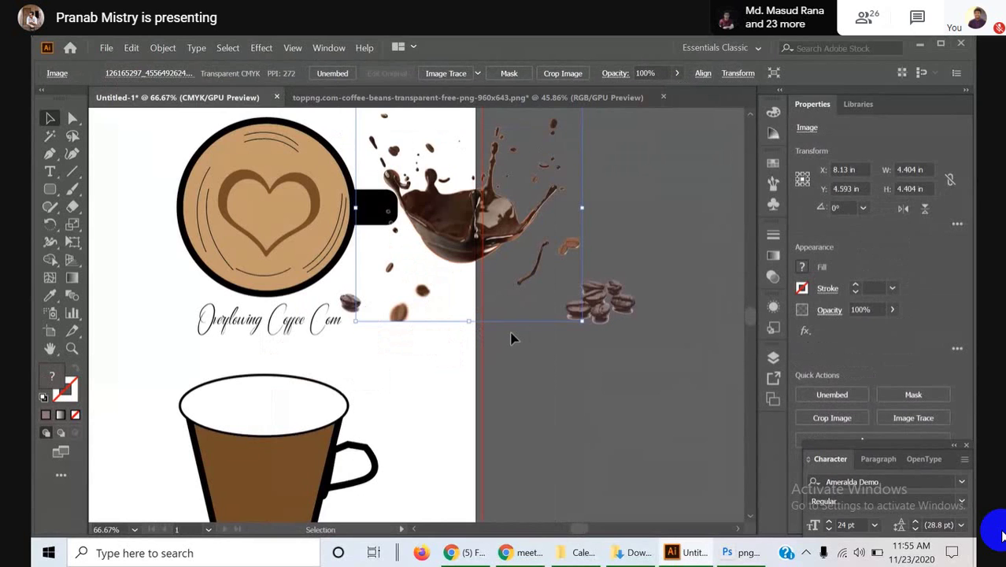
- Scale the splash image down to about 2.34 in square and place it in the artboard's upper-left corner, clear of the round cup
scroll(510, 339, "down", 1, "alt")
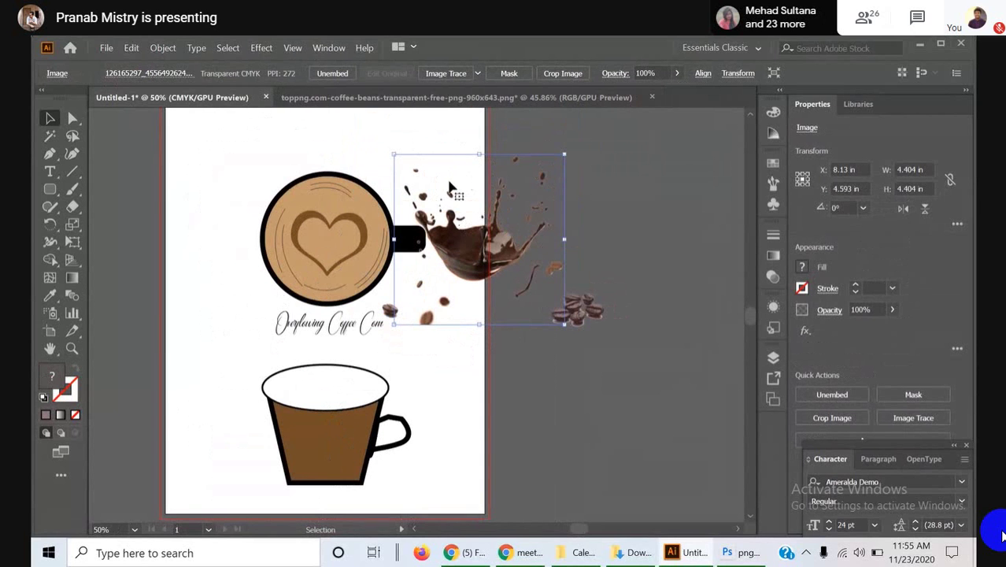
left_click_drag(393, 154, 445, 204)
left_click_drag(513, 275, 230, 266)
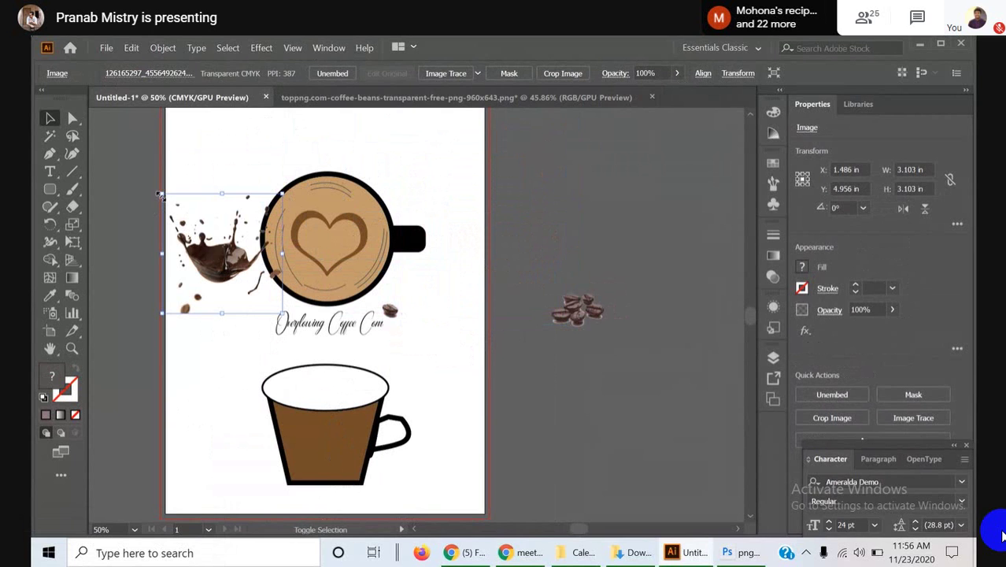
left_click_drag(162, 194, 192, 223)
left_click_drag(225, 254, 323, 245)
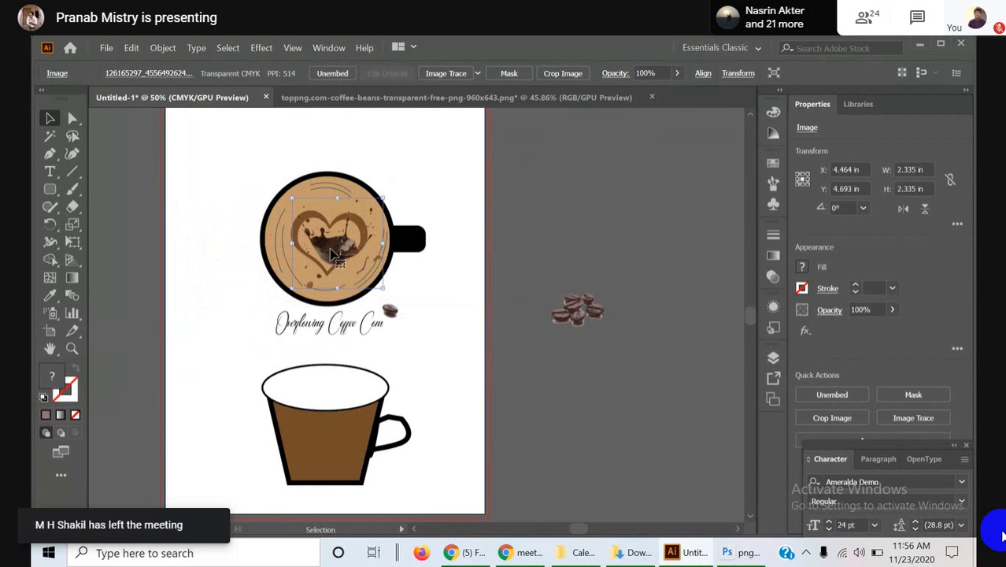
left_click_drag(332, 253, 190, 172)
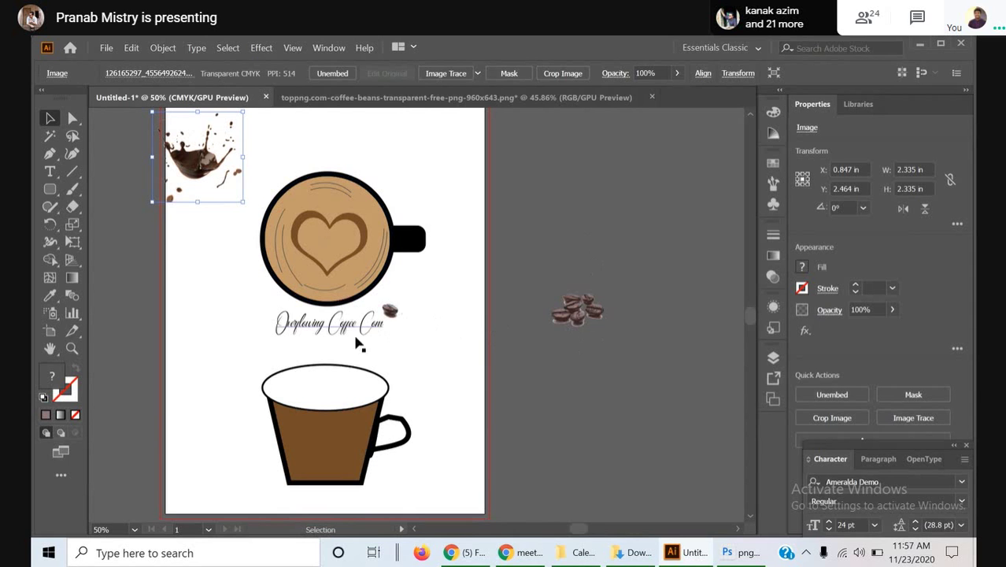
- Ungroup the coffee beans so the single bean beside the business name is separate from the cluster off the artboard
left_click(389, 314)
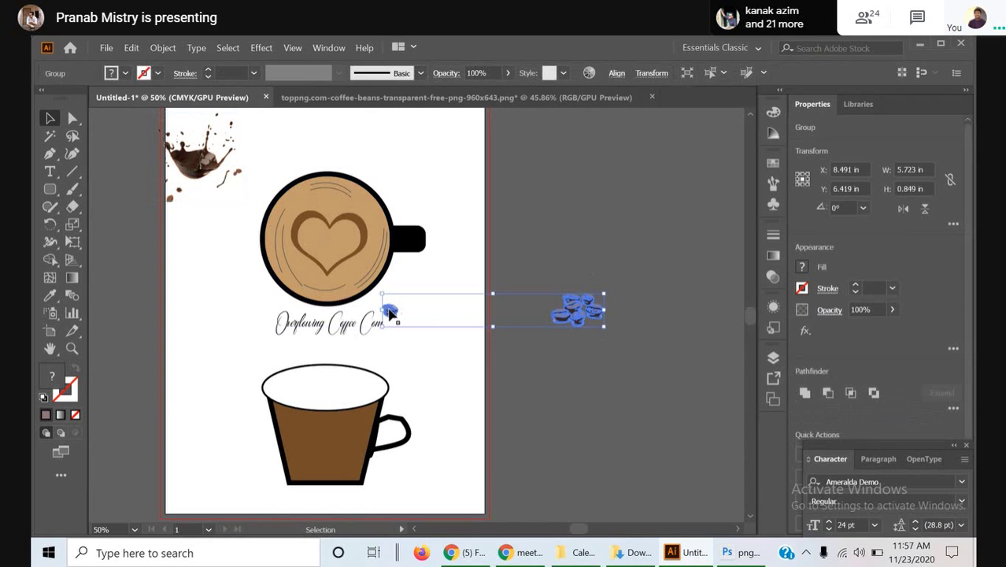
left_click(595, 366)
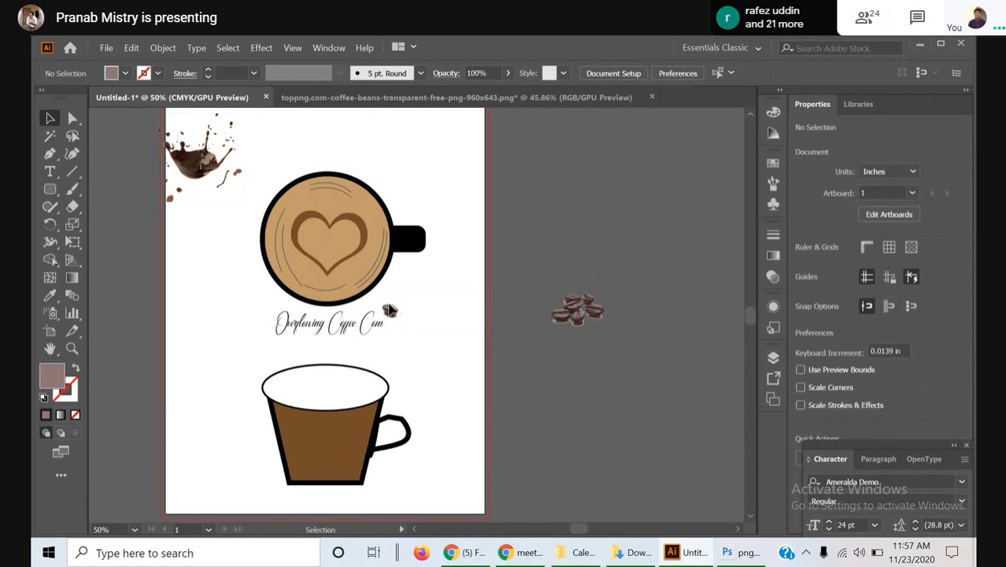
left_click(394, 313)
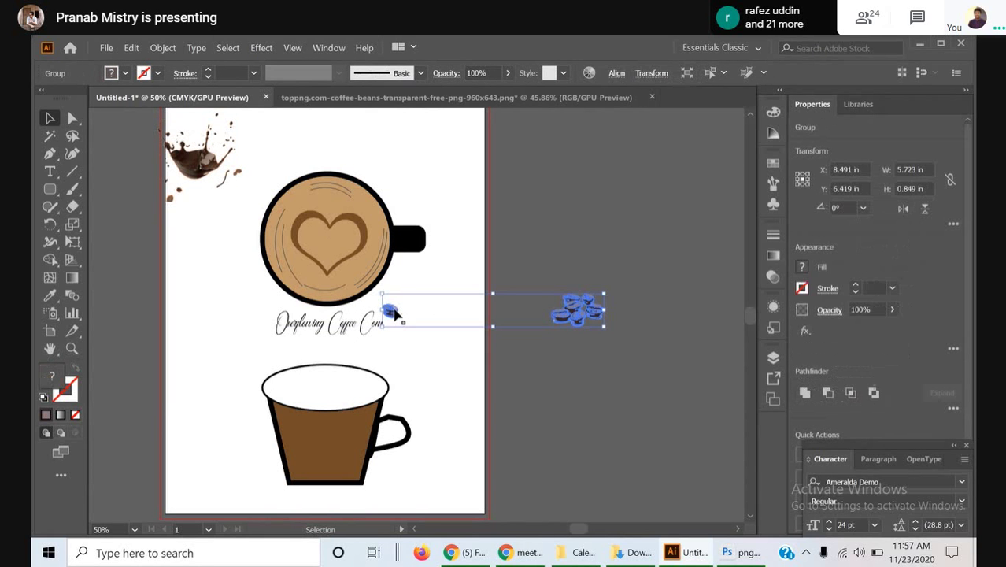
right_click(396, 314)
left_click(440, 190)
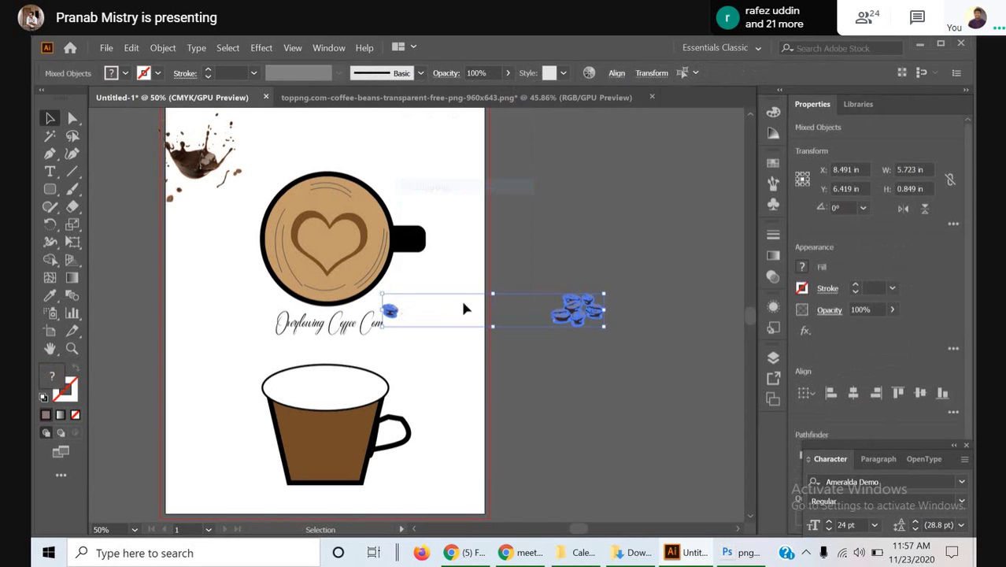
left_click(541, 402)
left_click(388, 309)
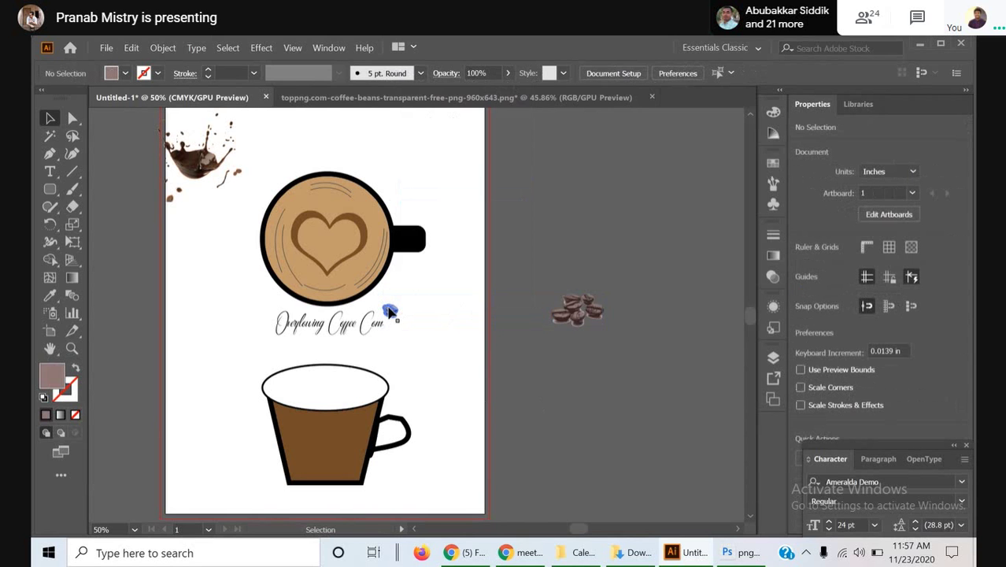
right_click(390, 313)
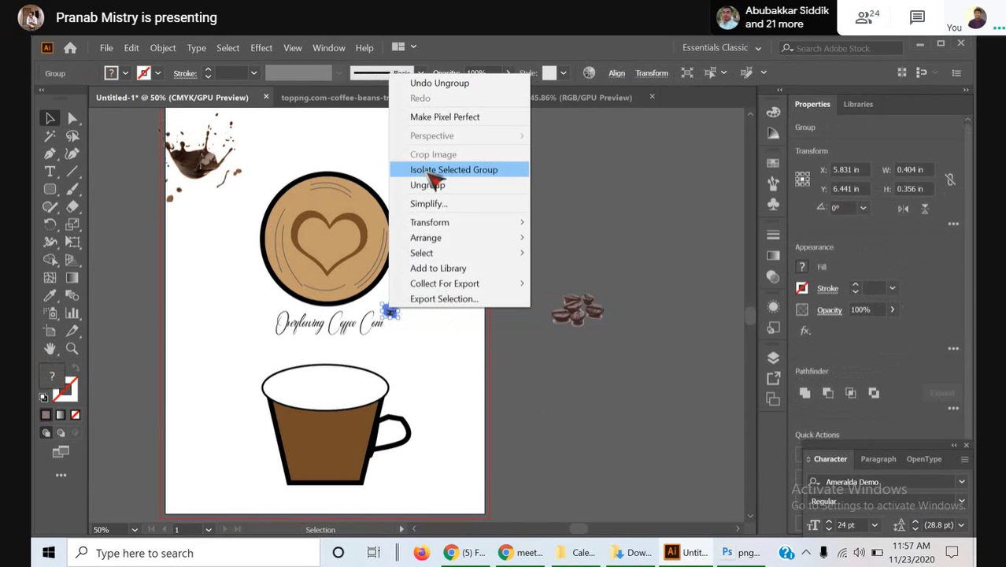
left_click(581, 334)
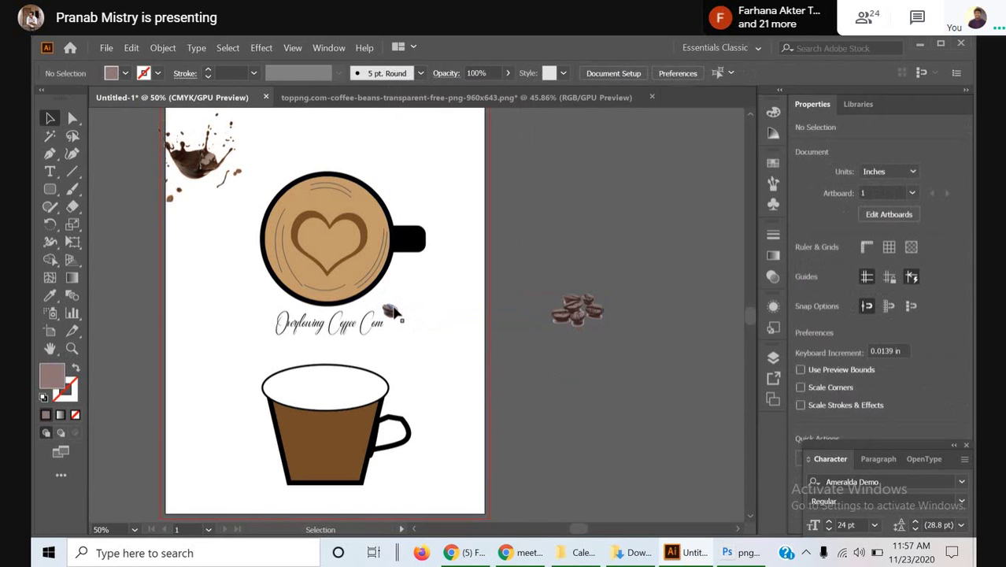
- Duplicate the single bean a short distance to its left, above the word Coffee in the business name
left_click(397, 313)
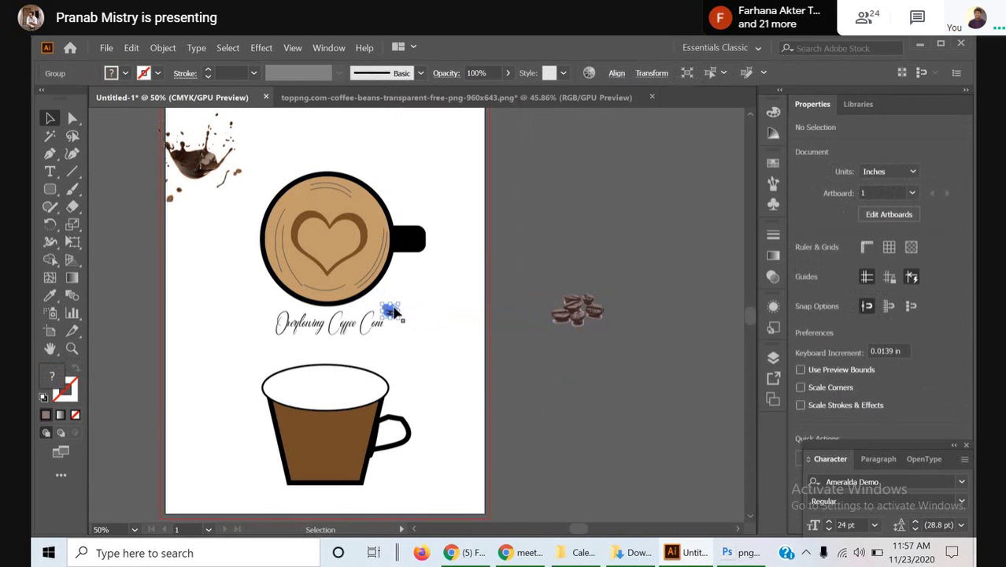
left_click_drag(396, 313, 356, 313)
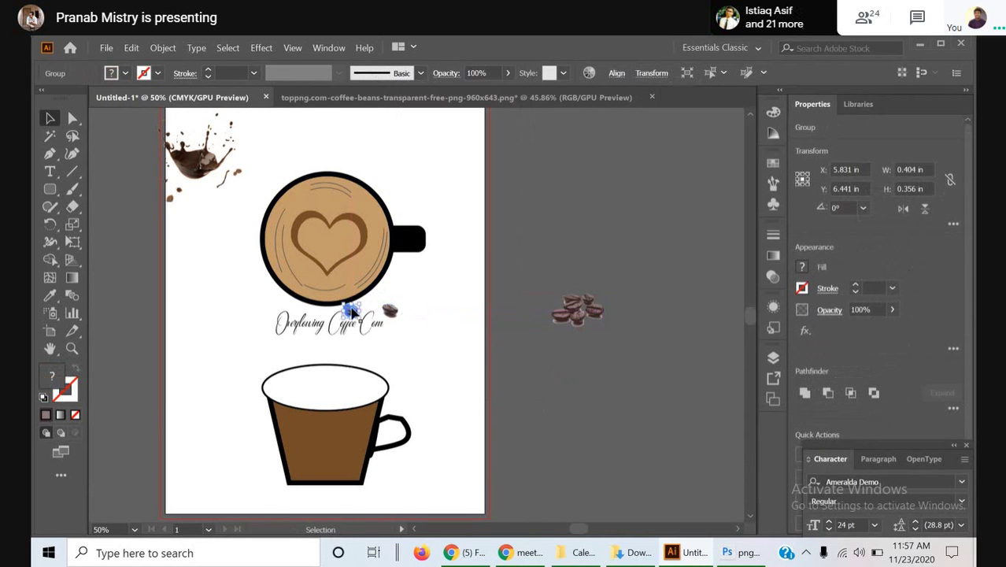
left_click(413, 332)
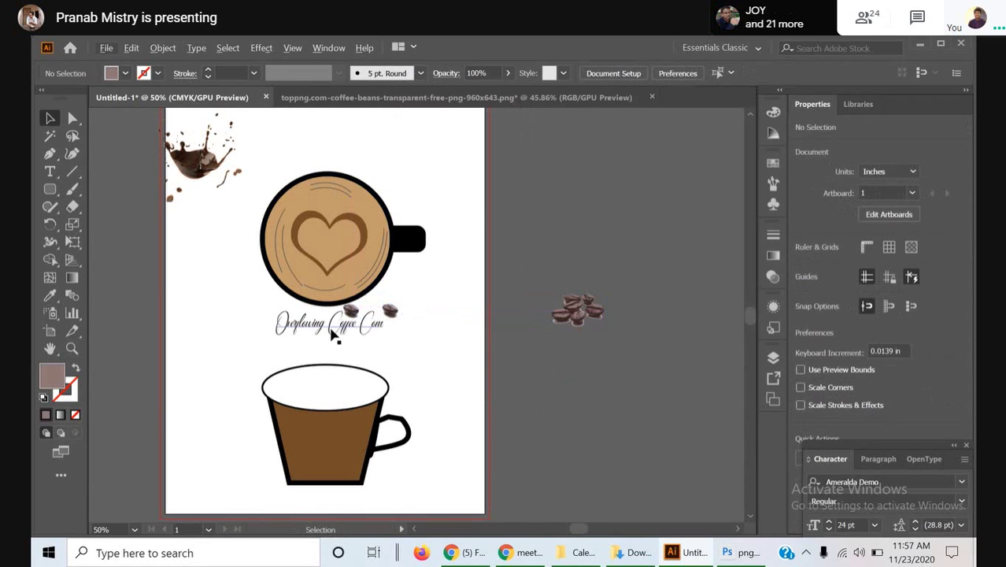
- Try to arrange several bean copies in a row beneath and on top of the business name
left_click_drag(351, 312, 314, 338)
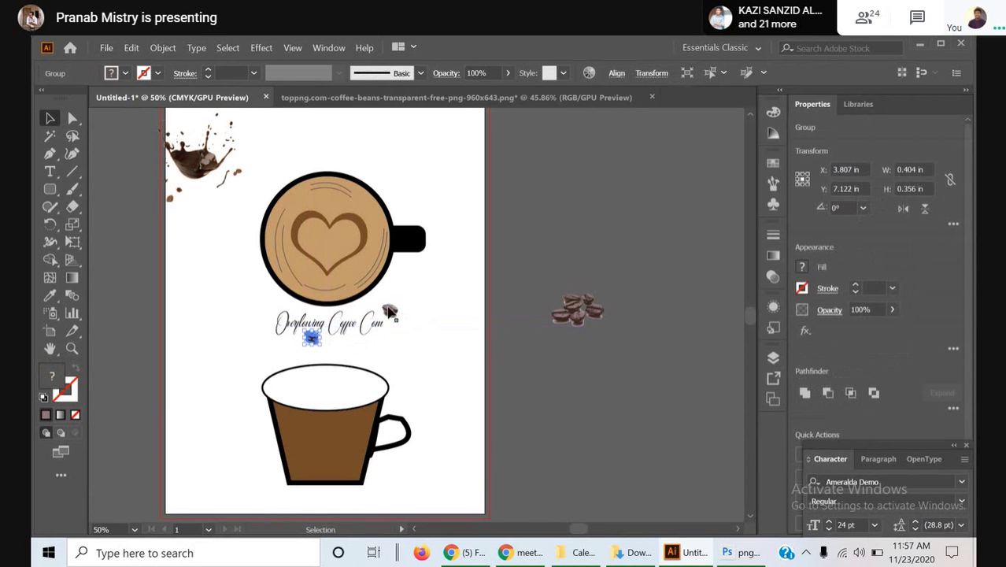
left_click_drag(391, 312, 324, 324)
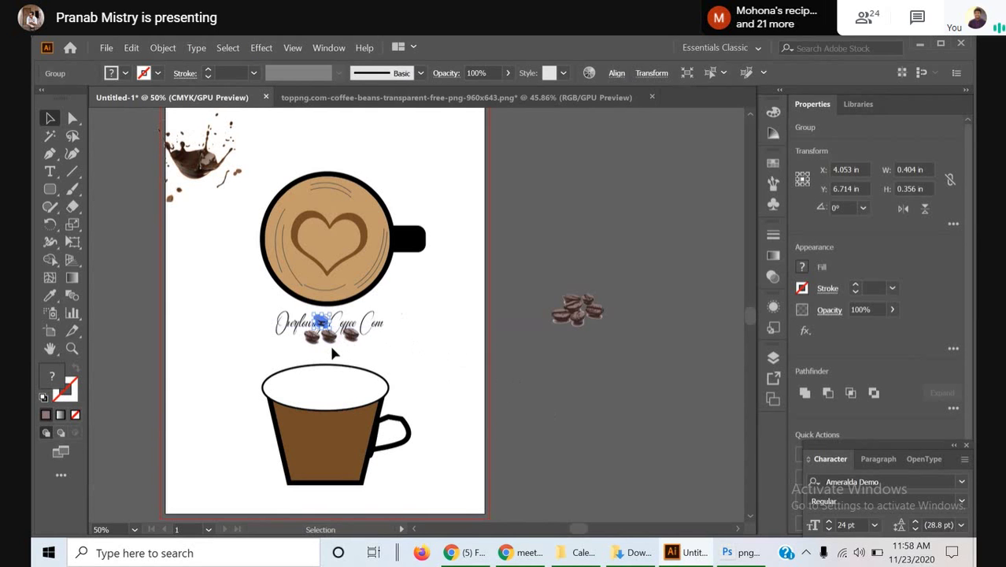
mouse_move(334, 351)
left_mouse_down()
mouse_move(397, 336)
mouse_move(340, 348)
left_mouse_up()
key("Up")
key("Up")
key("Up")
key("Up")
key("Up")
key("Up")
key("Up")
key("Up")
key("Up")
key("Up")
key("Up")
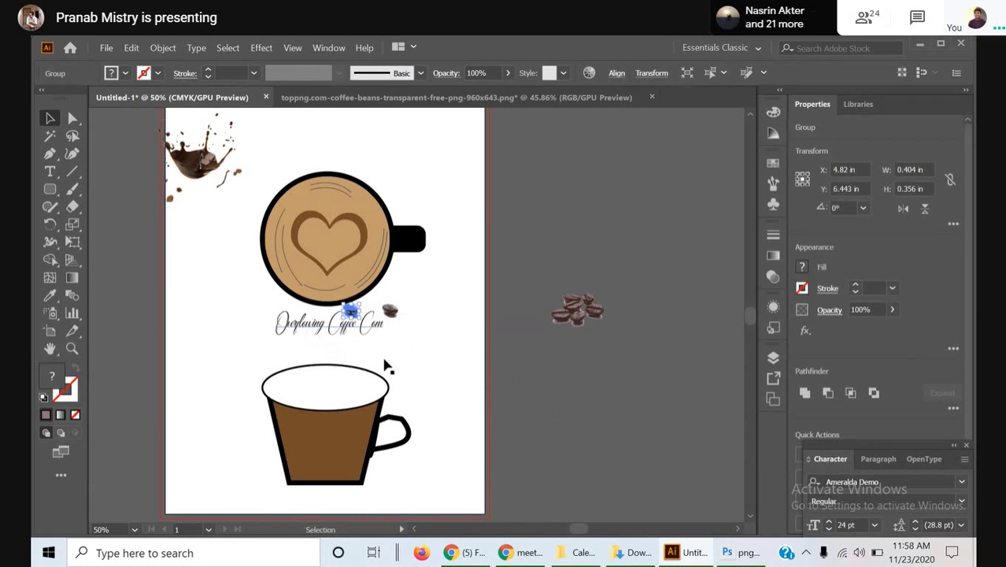
- Distribute bean copies around the business name, with one at its upper-left end and two along its lower edge
left_click(405, 343)
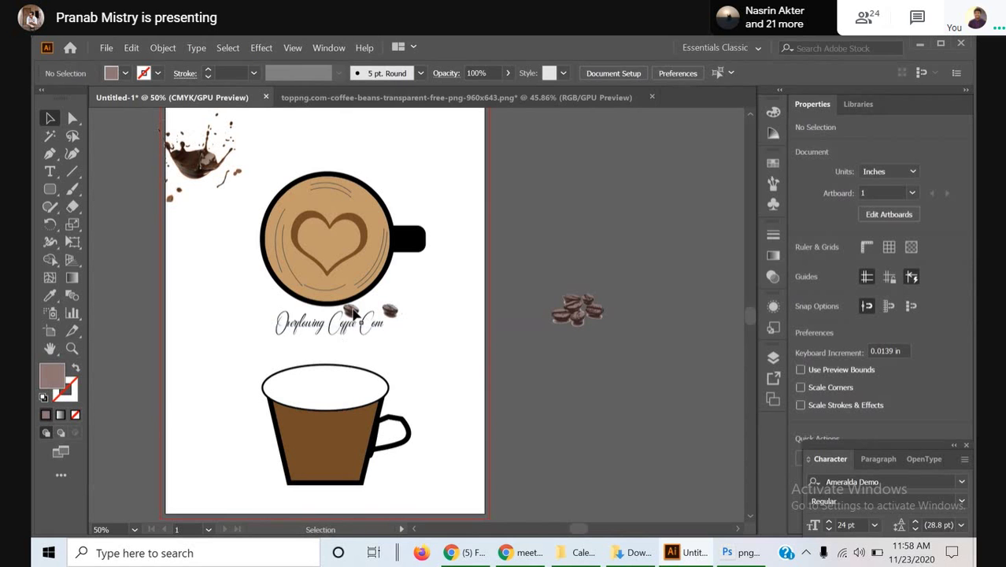
left_click_drag(352, 312, 360, 337)
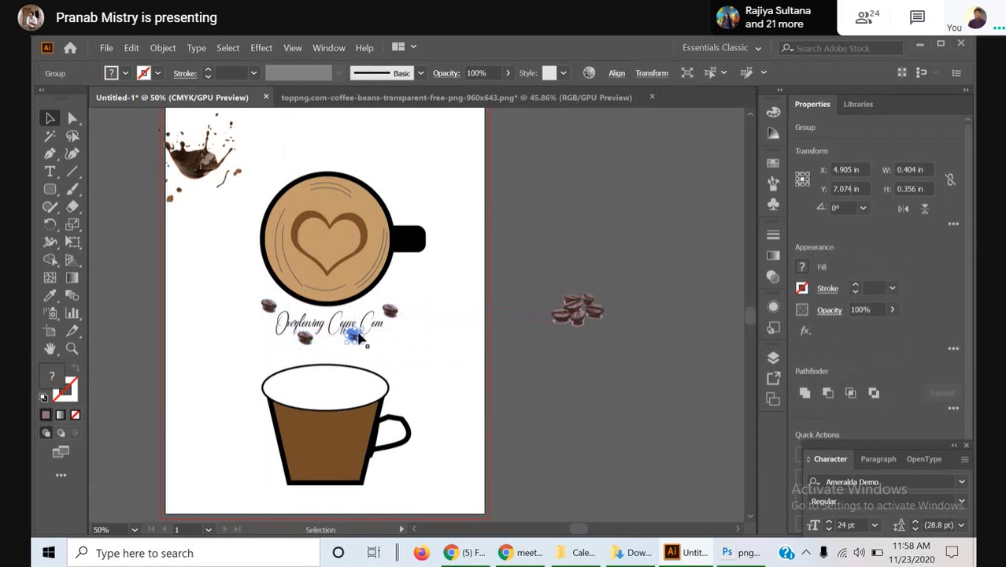
left_click(403, 354)
left_click(376, 334)
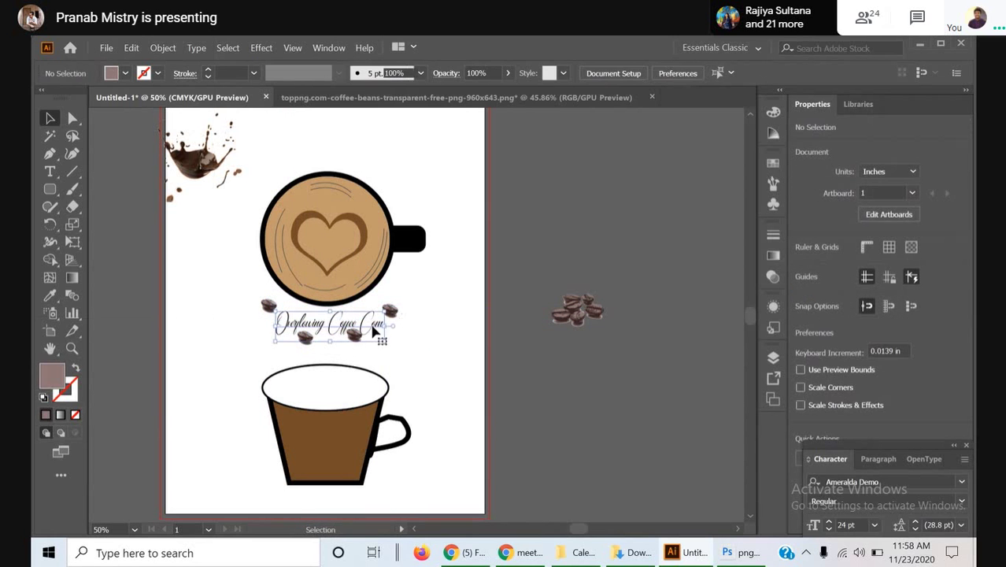
key("t")
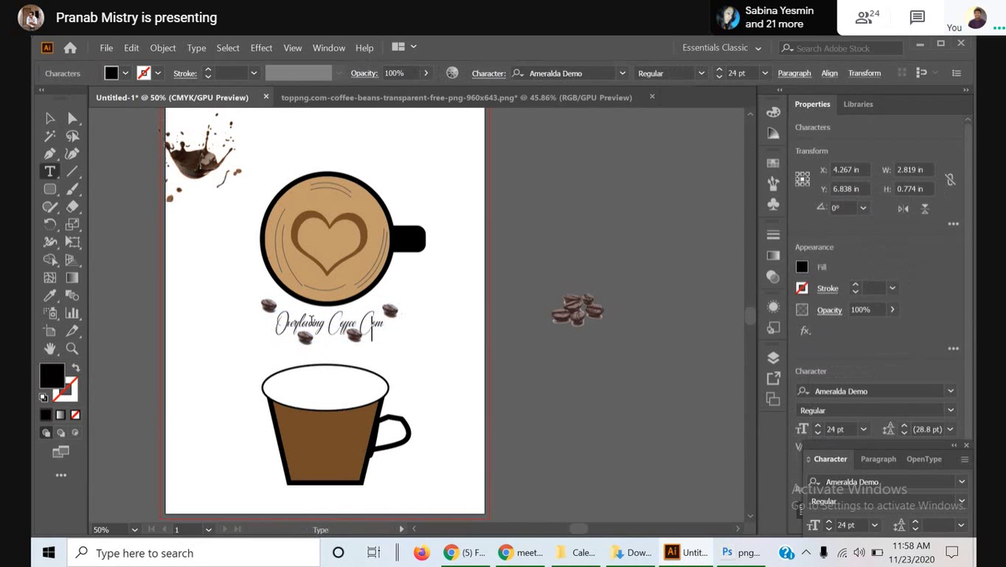
left_click_drag(274, 324, 384, 326)
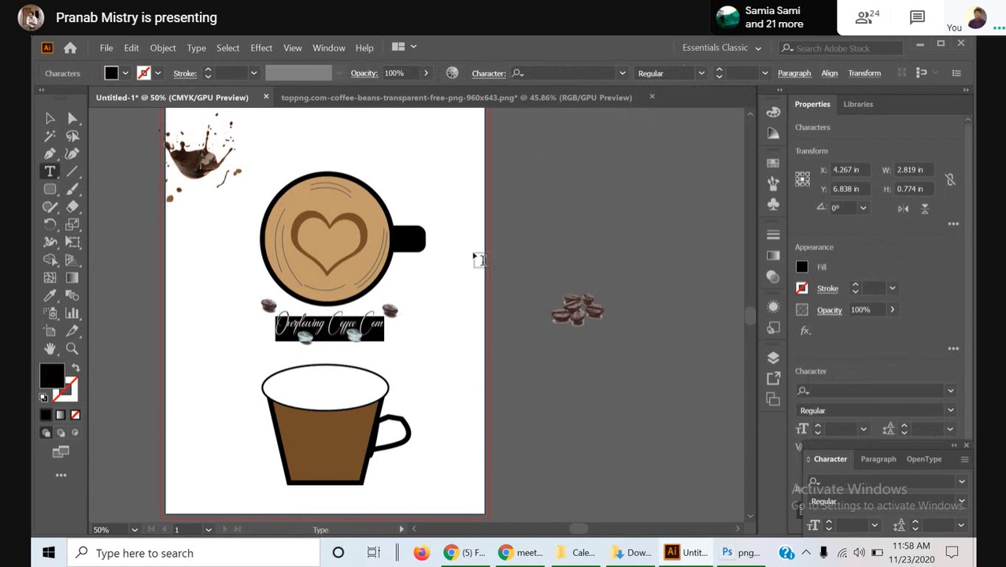
left_click(448, 281)
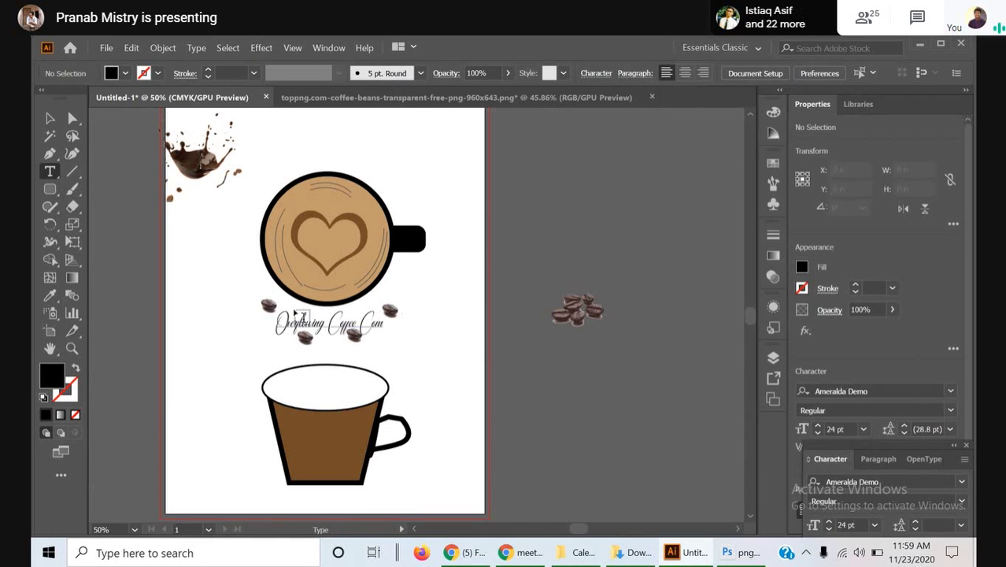
- Delete the bean copy at the upper-left end of the business name
key("v")
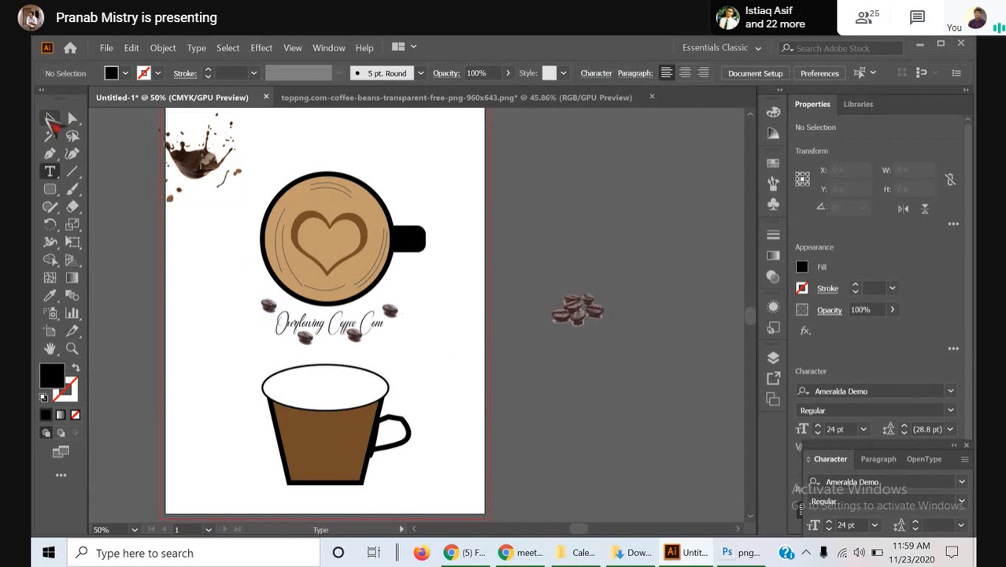
left_click(268, 307)
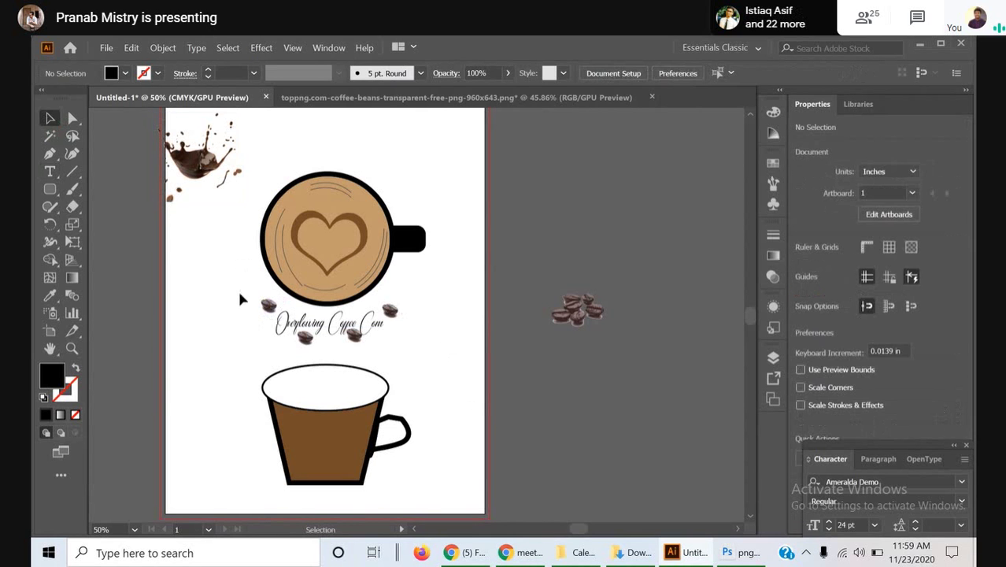
left_click(494, 362)
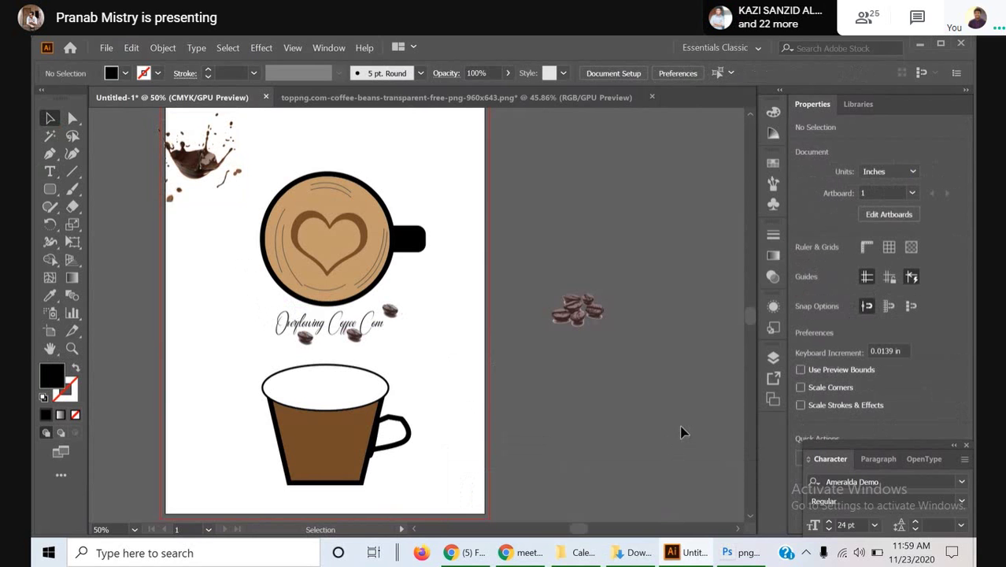
- Move the bean at the right end of the business name and the bean under Overflowing beside the round cup's lower-right edge
left_click_drag(391, 308, 389, 291)
mouse_move(309, 345)
left_mouse_down()
mouse_move(377, 318)
mouse_move(309, 345)
left_mouse_up()
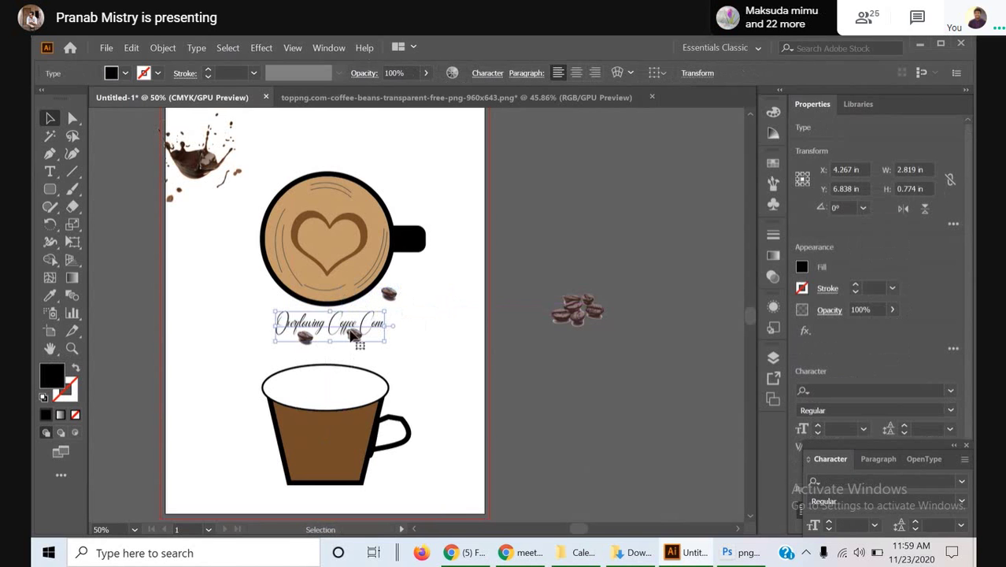
left_click(308, 346)
left_click(310, 347)
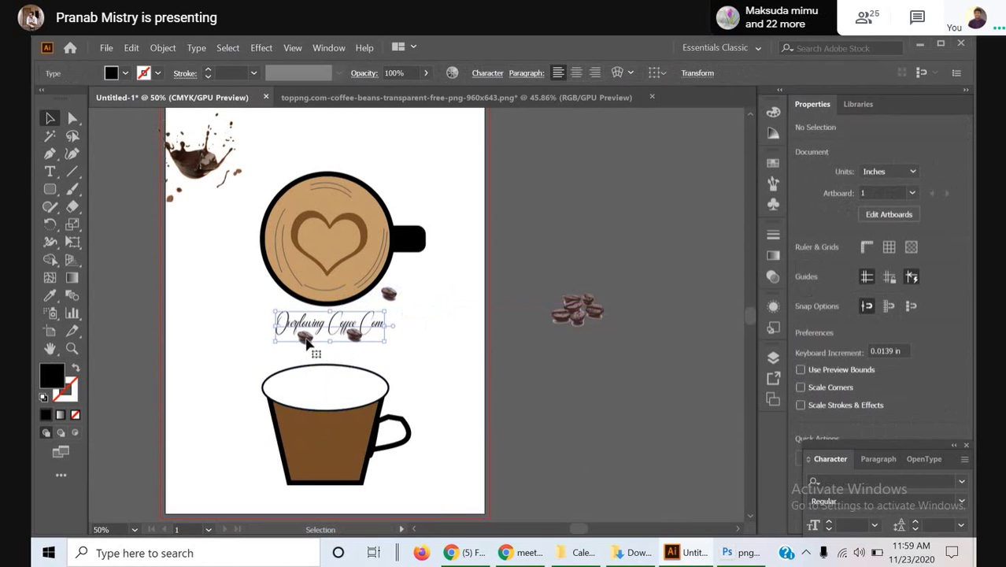
left_click(308, 353)
left_click(305, 339)
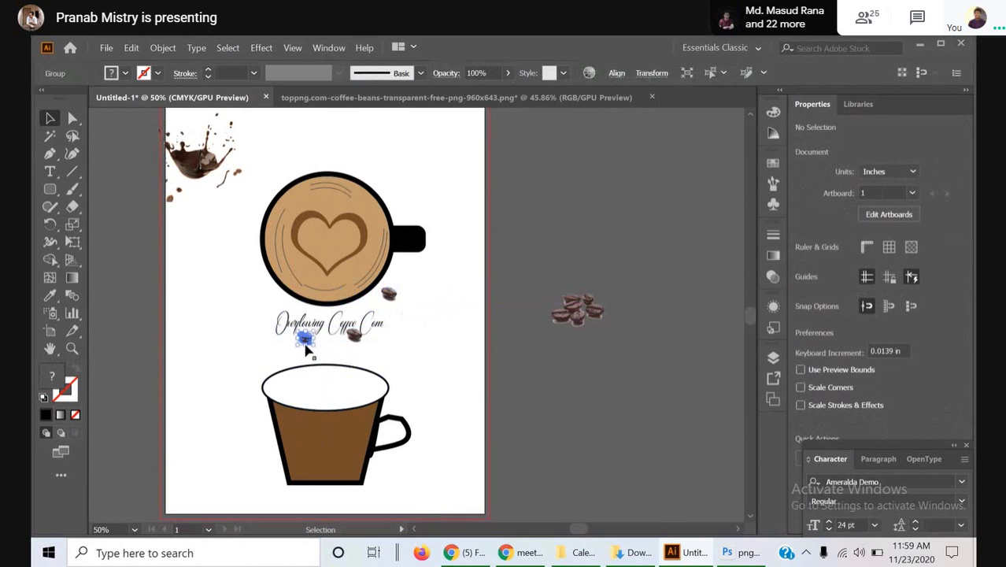
left_click_drag(309, 338, 404, 307)
left_click(376, 364)
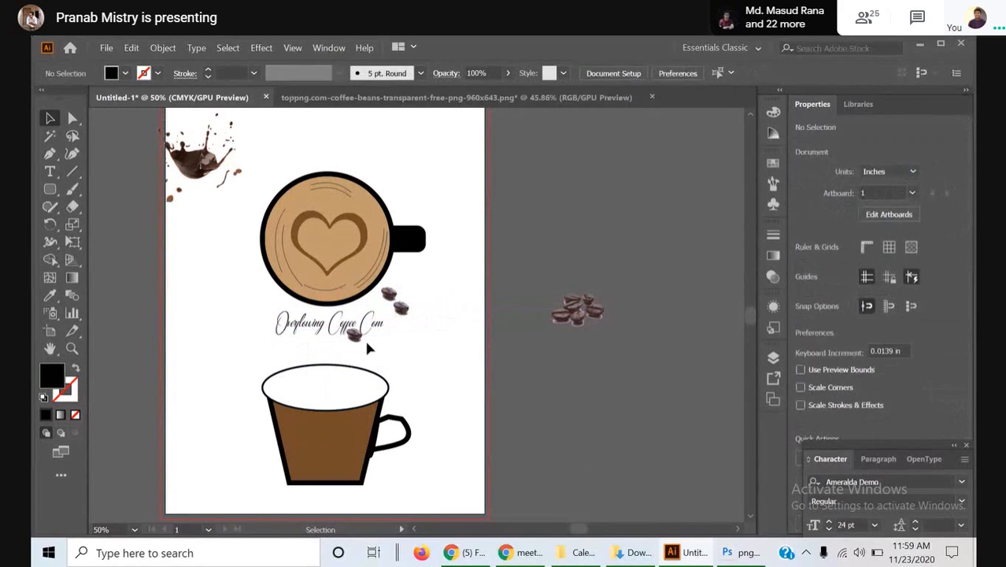
- Move the bean from under the word Coffee to the other two beside the round cup, and tighten the three into a cluster
left_click(358, 337)
left_click(359, 360)
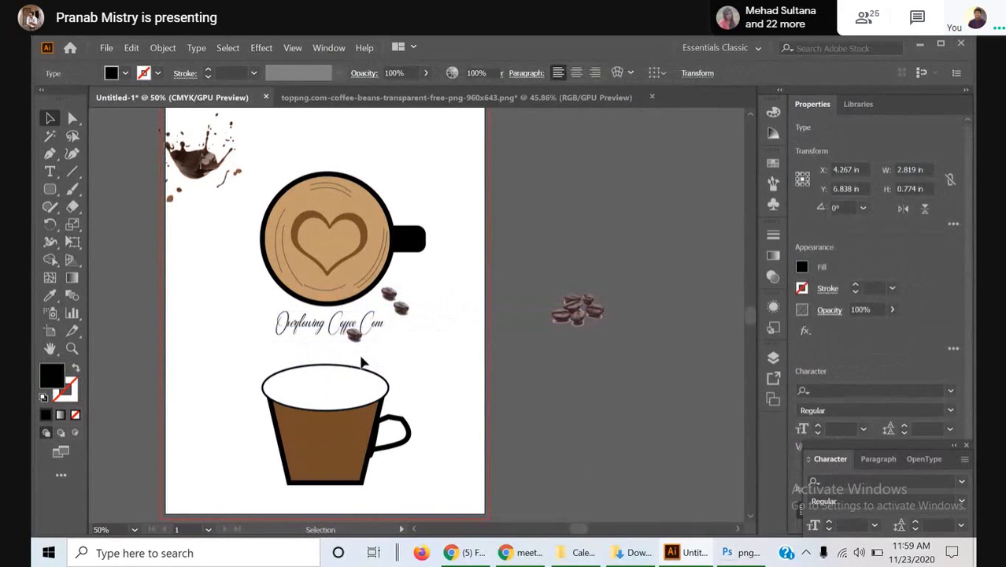
left_click(354, 336)
left_click_drag(358, 344, 410, 288)
left_click(432, 379)
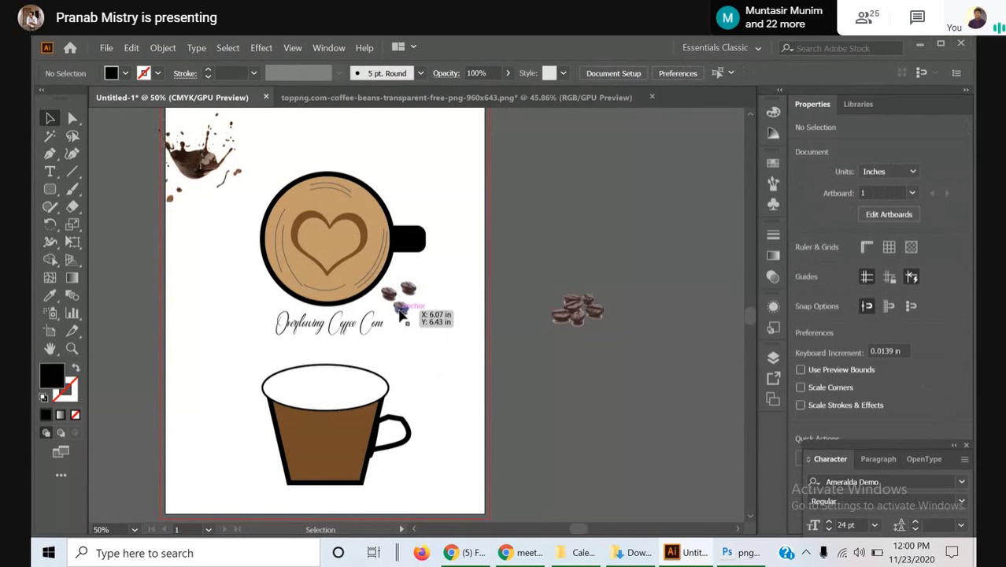
left_click_drag(400, 314, 393, 310)
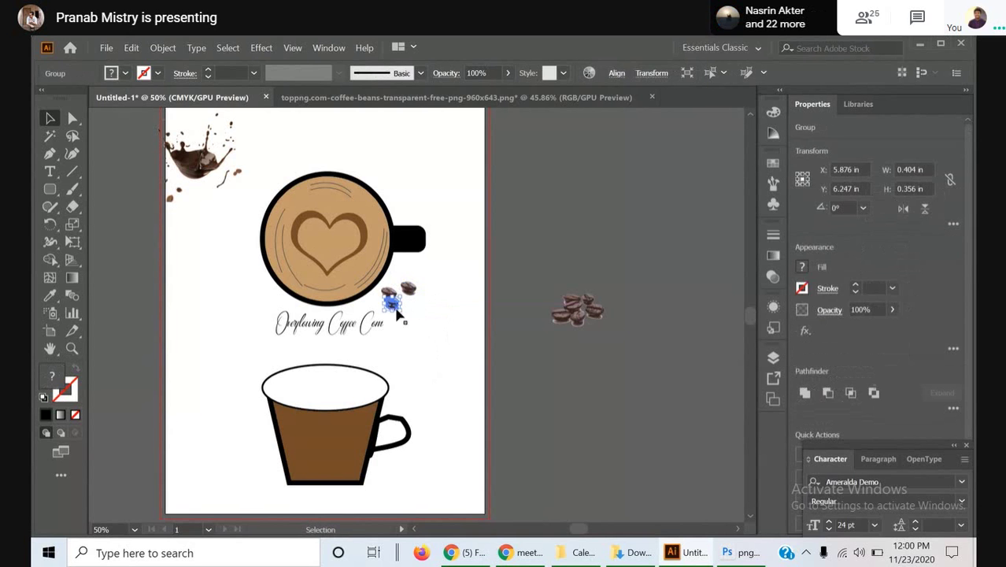
- Switch to Chrome to look at the source image of the coffee splash
left_click(472, 553)
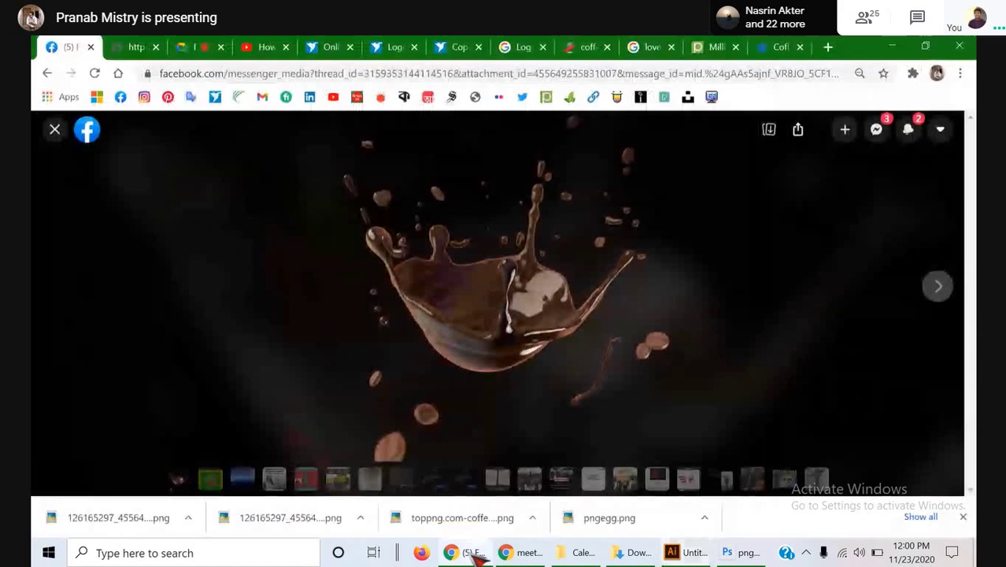
left_click(473, 553)
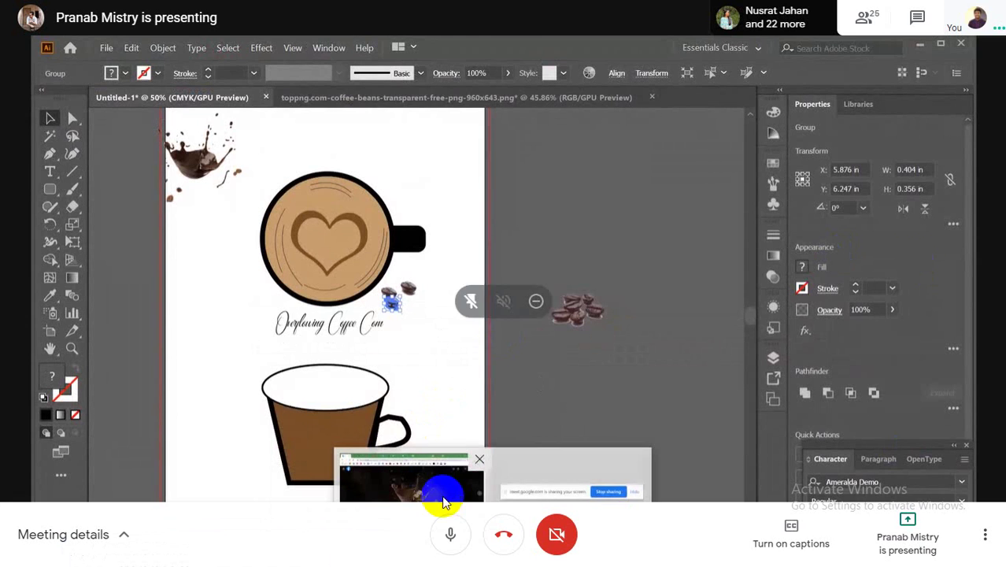
- Turn the Google Meet microphone off and back on, leaving full screen in between, and open the meeting's participant list
left_click(454, 534)
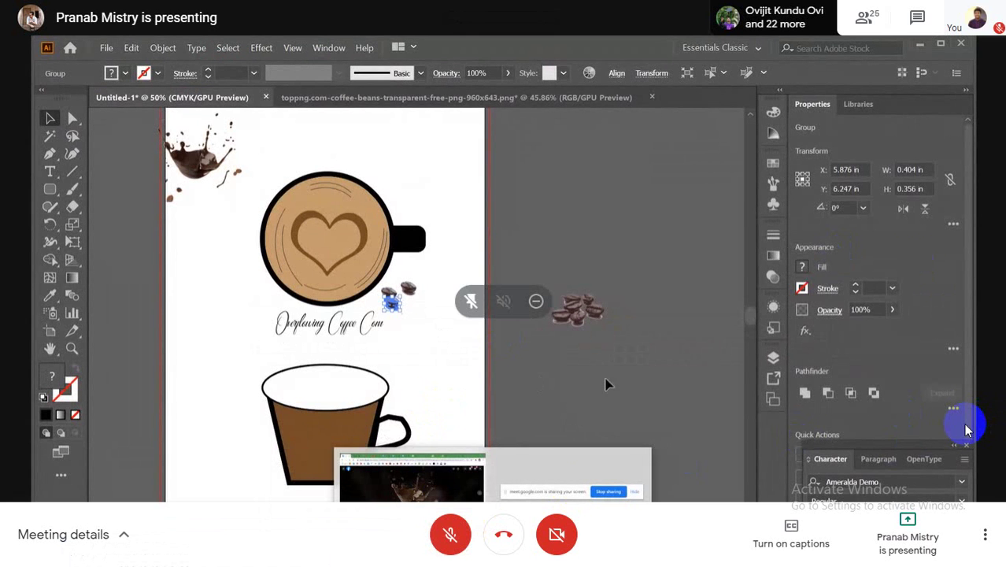
key("Escape")
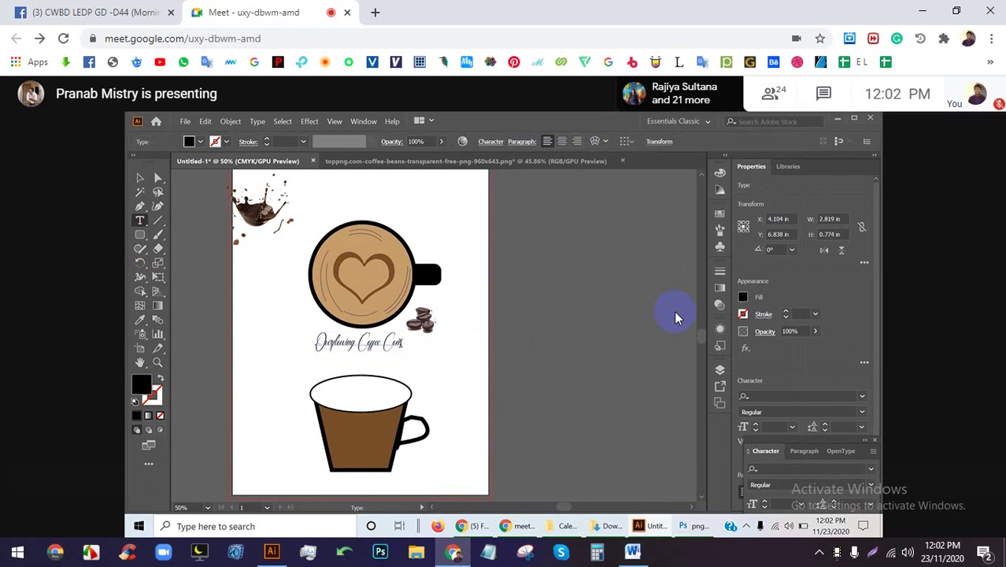
left_click(447, 502)
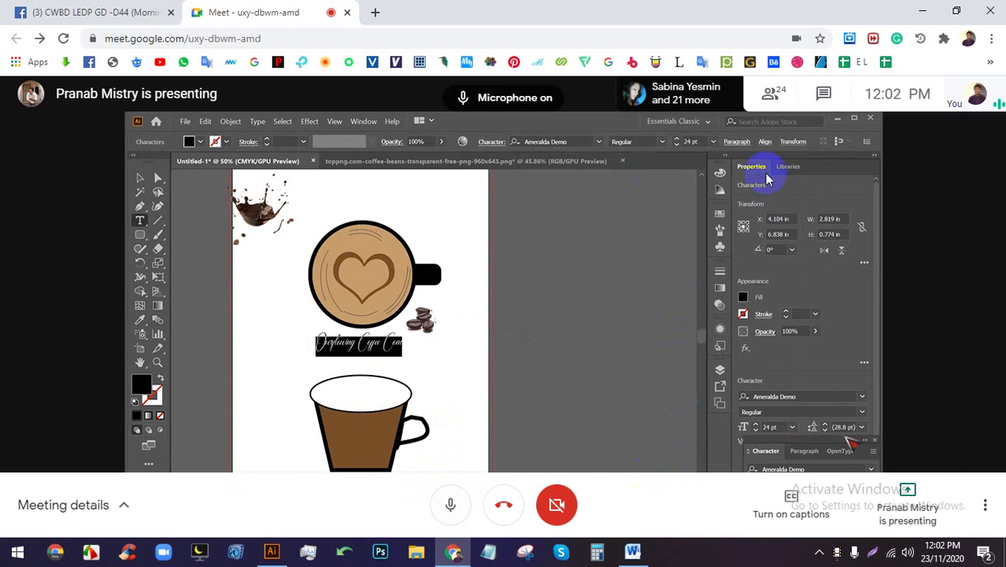
left_click(769, 96)
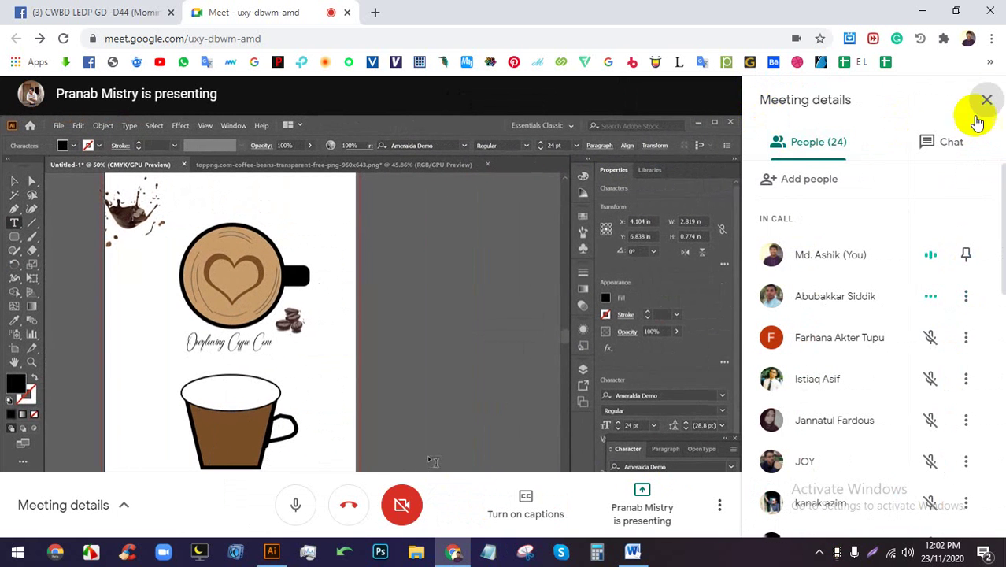